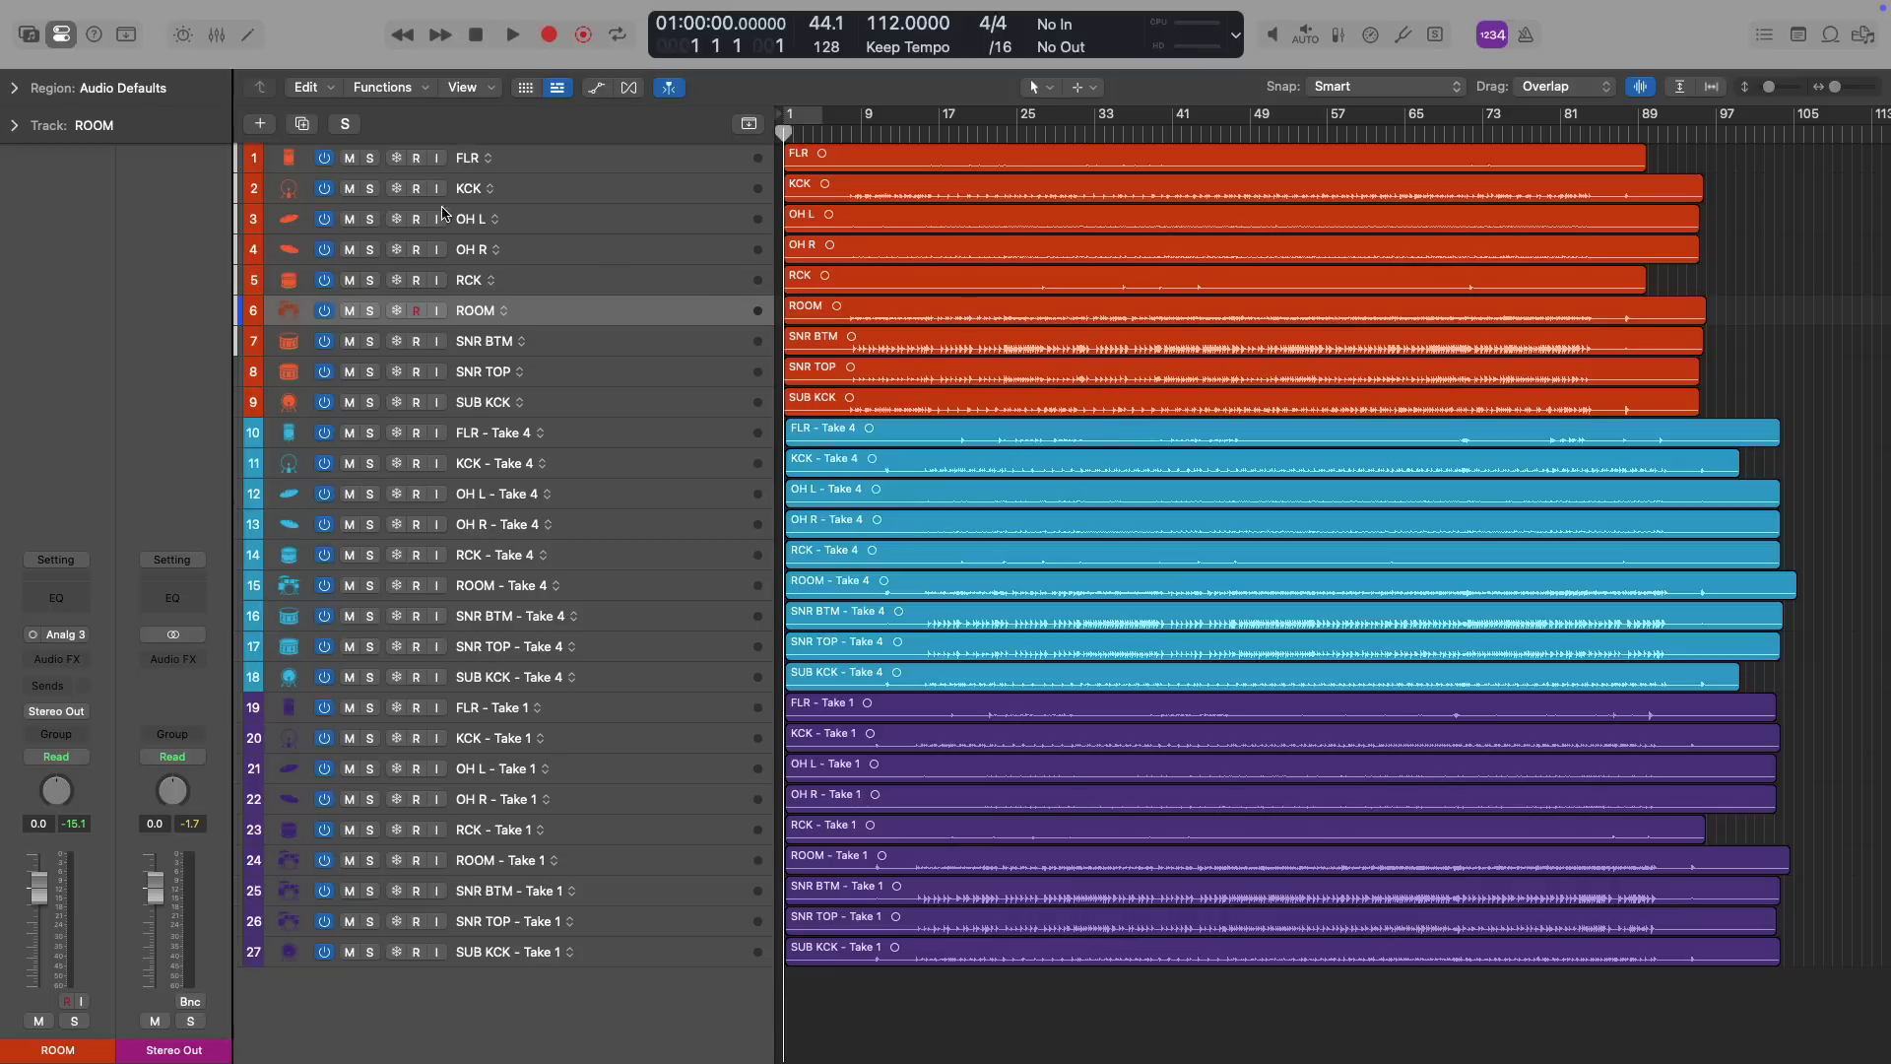
Solo the nine original drum tracks, FLR through SUB KCK, and play them from just before bar 8
left_click_drag(370, 157, 390, 409)
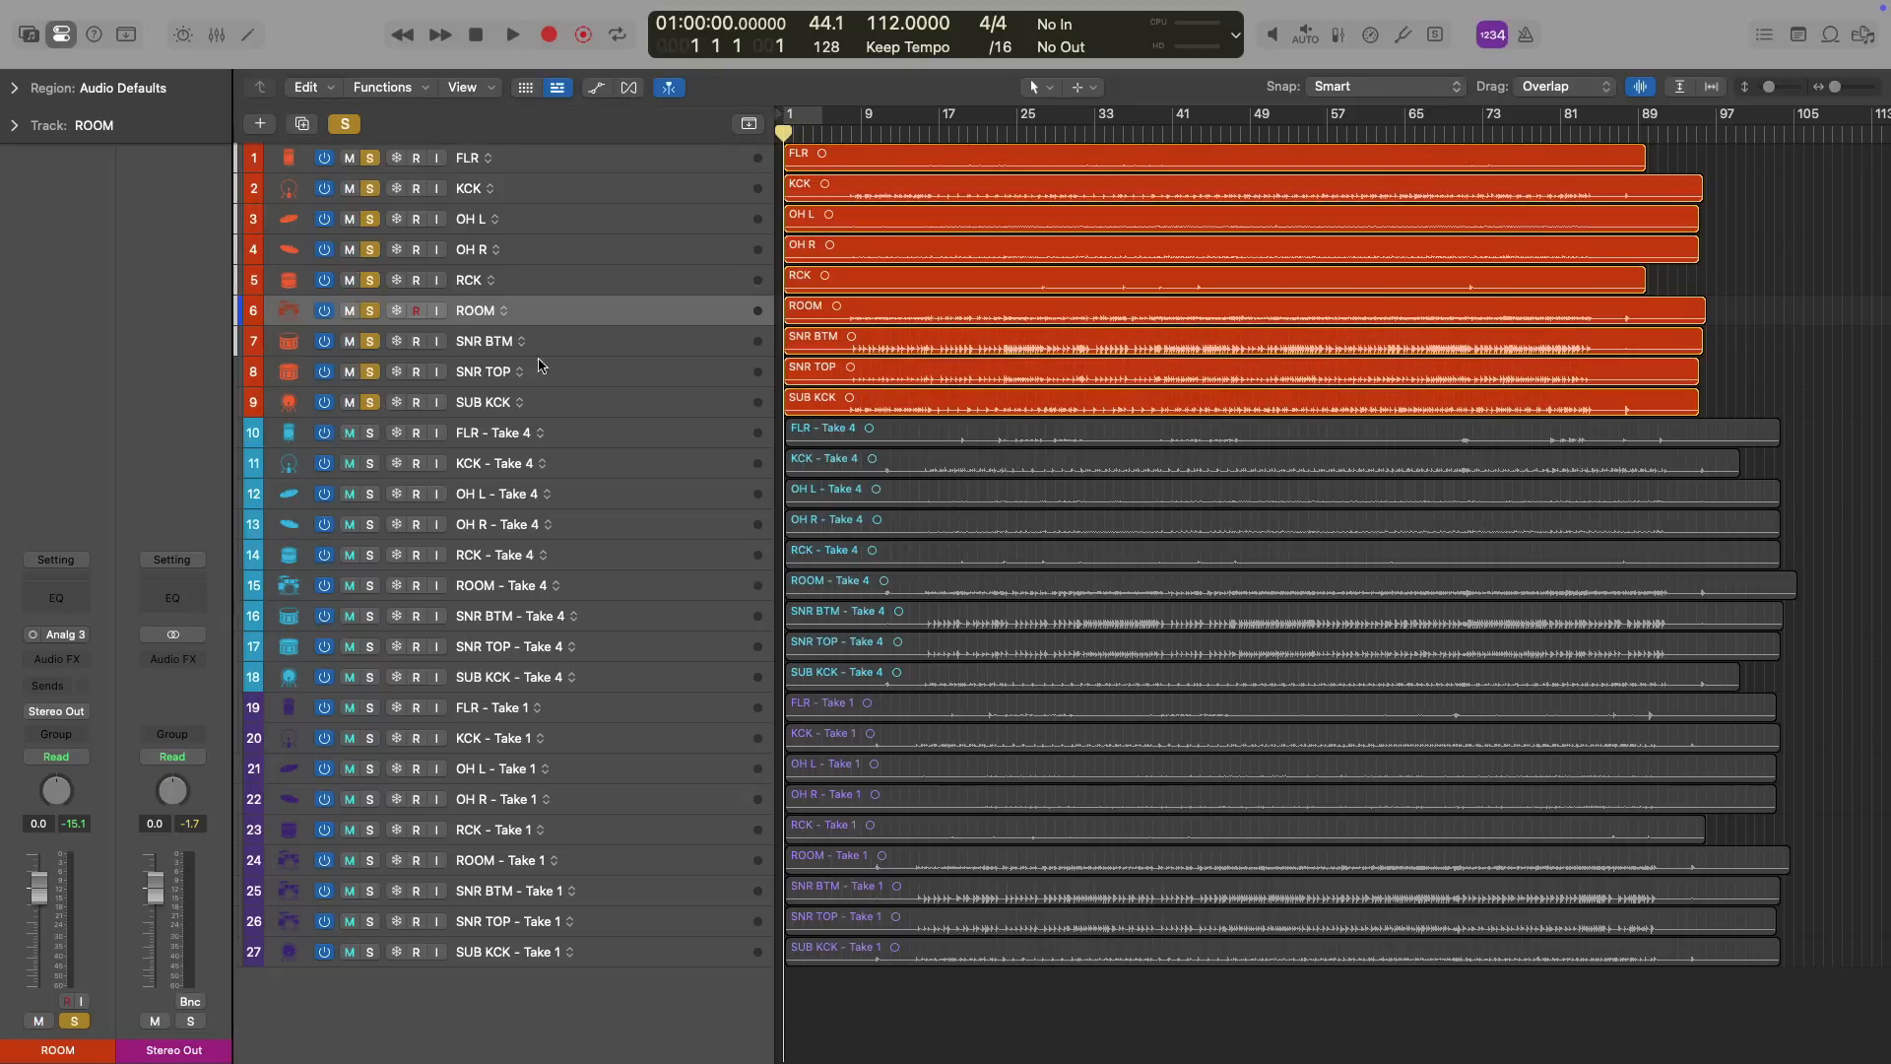
left_click(850, 135)
left_click(828, 203, "ctrl+alt")
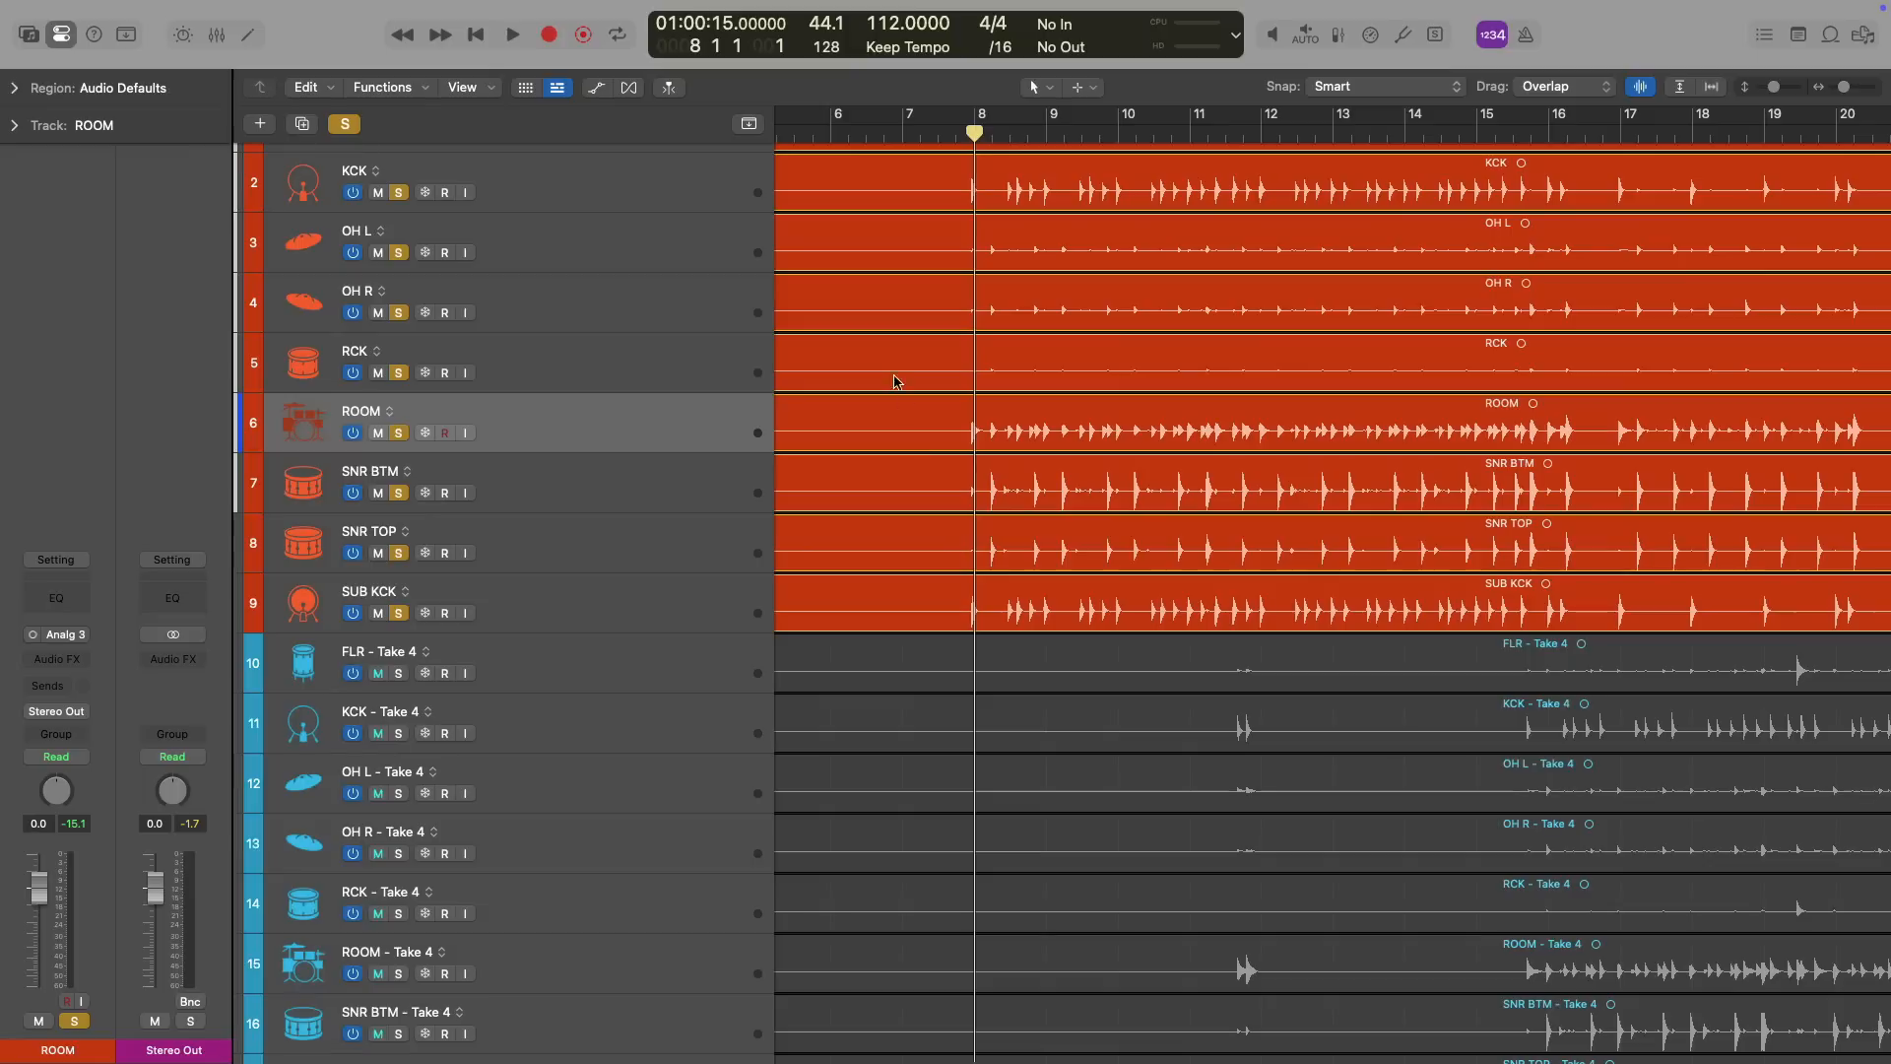
left_click(956, 138)
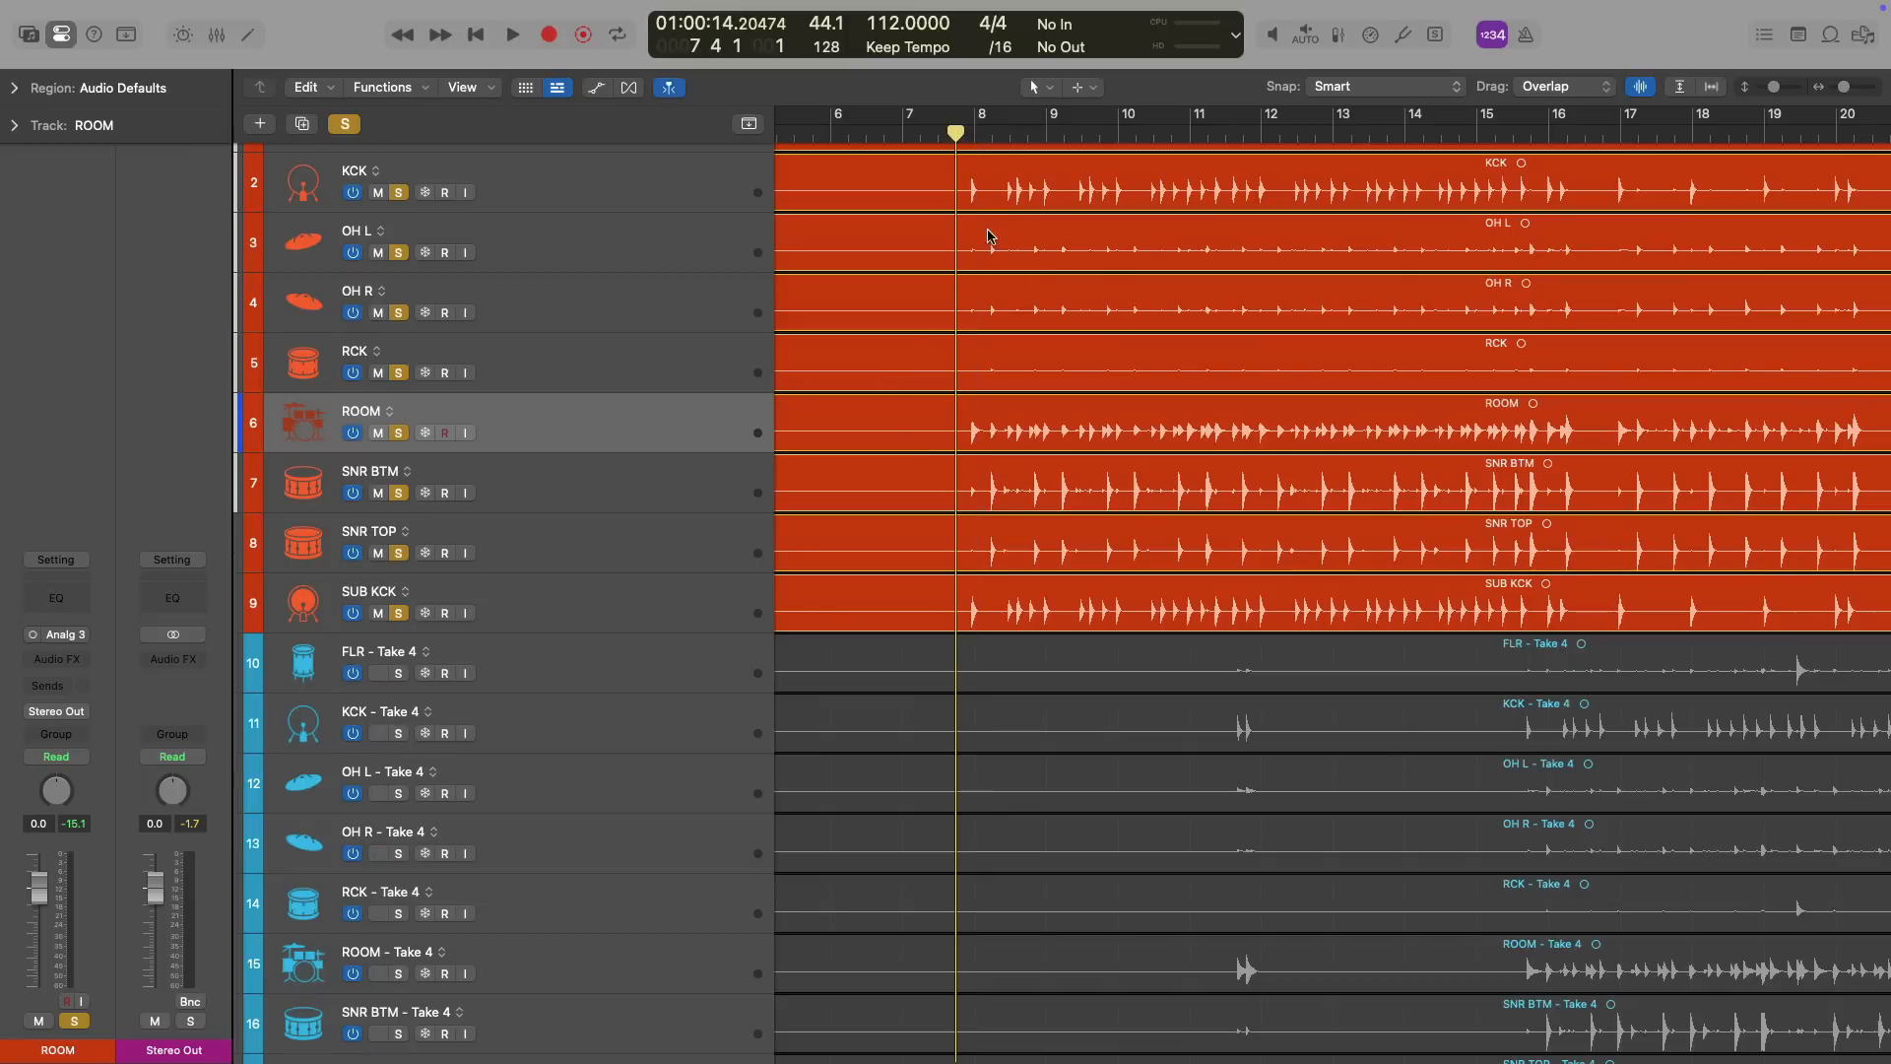
key("space")
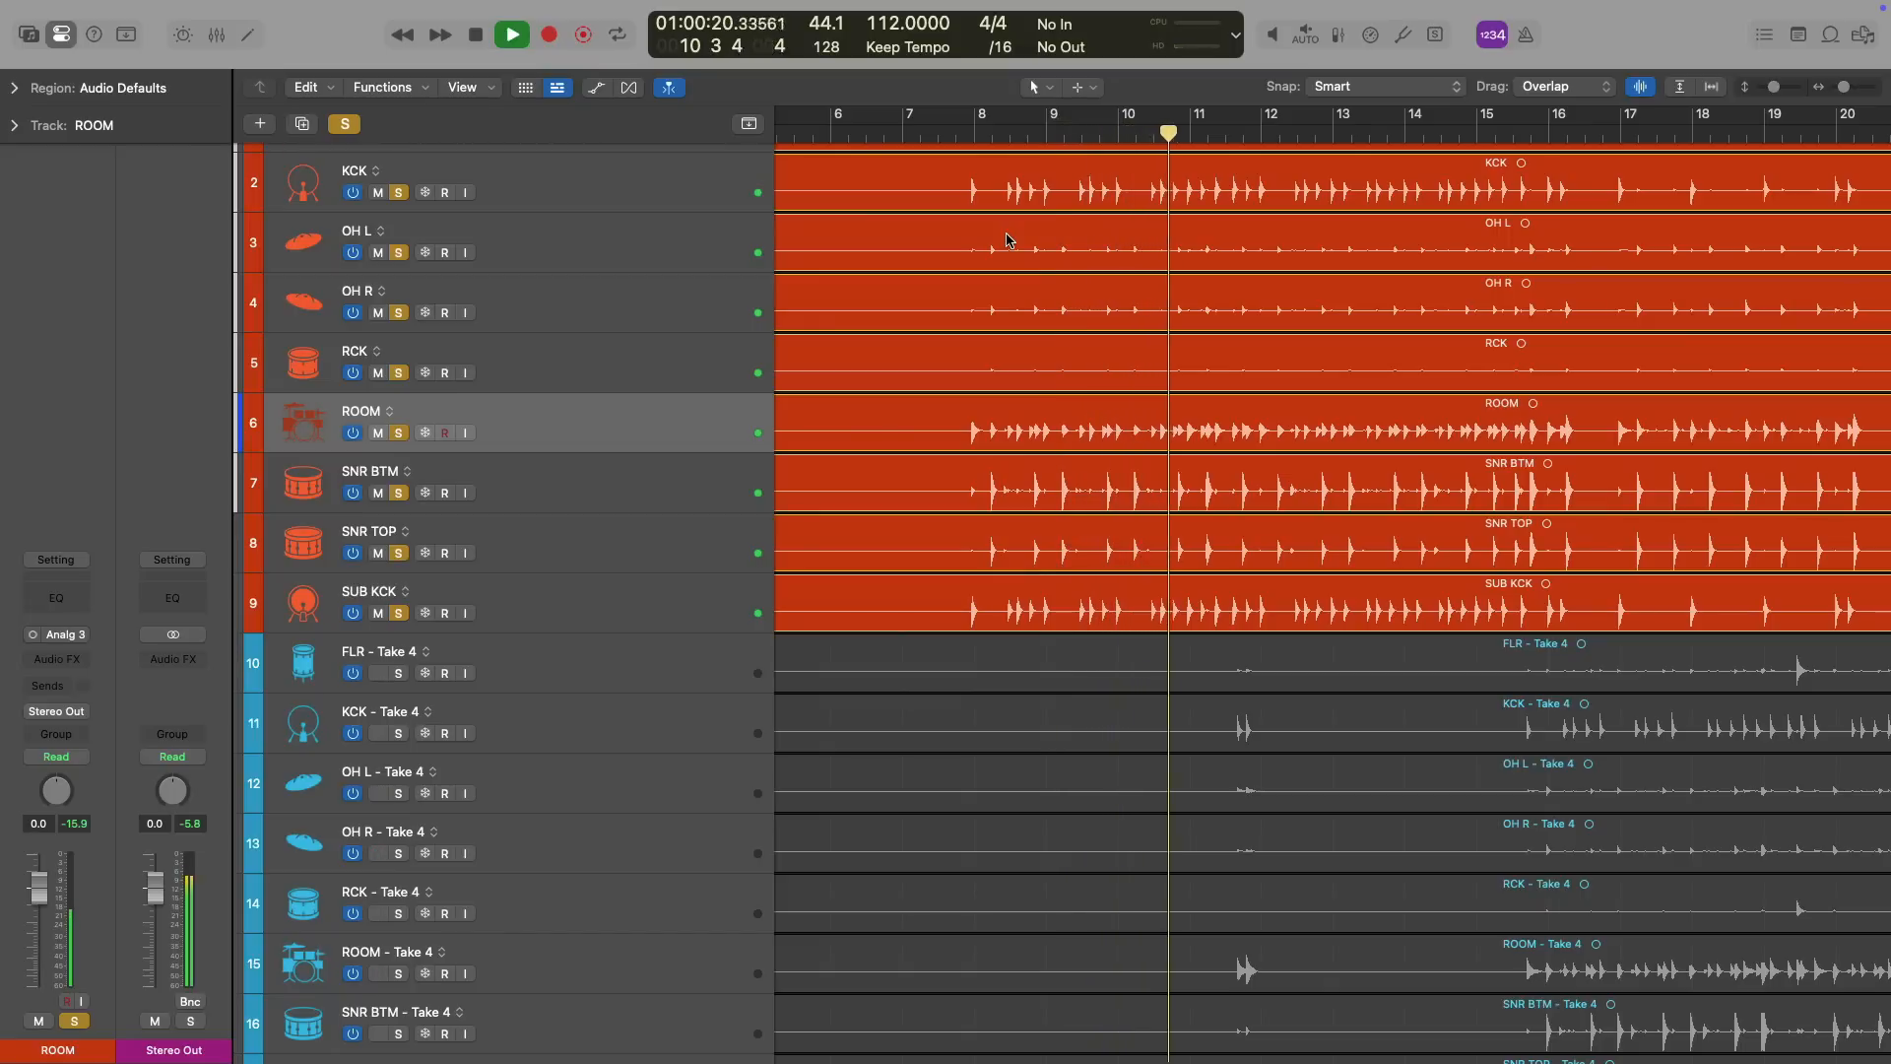
key("space")
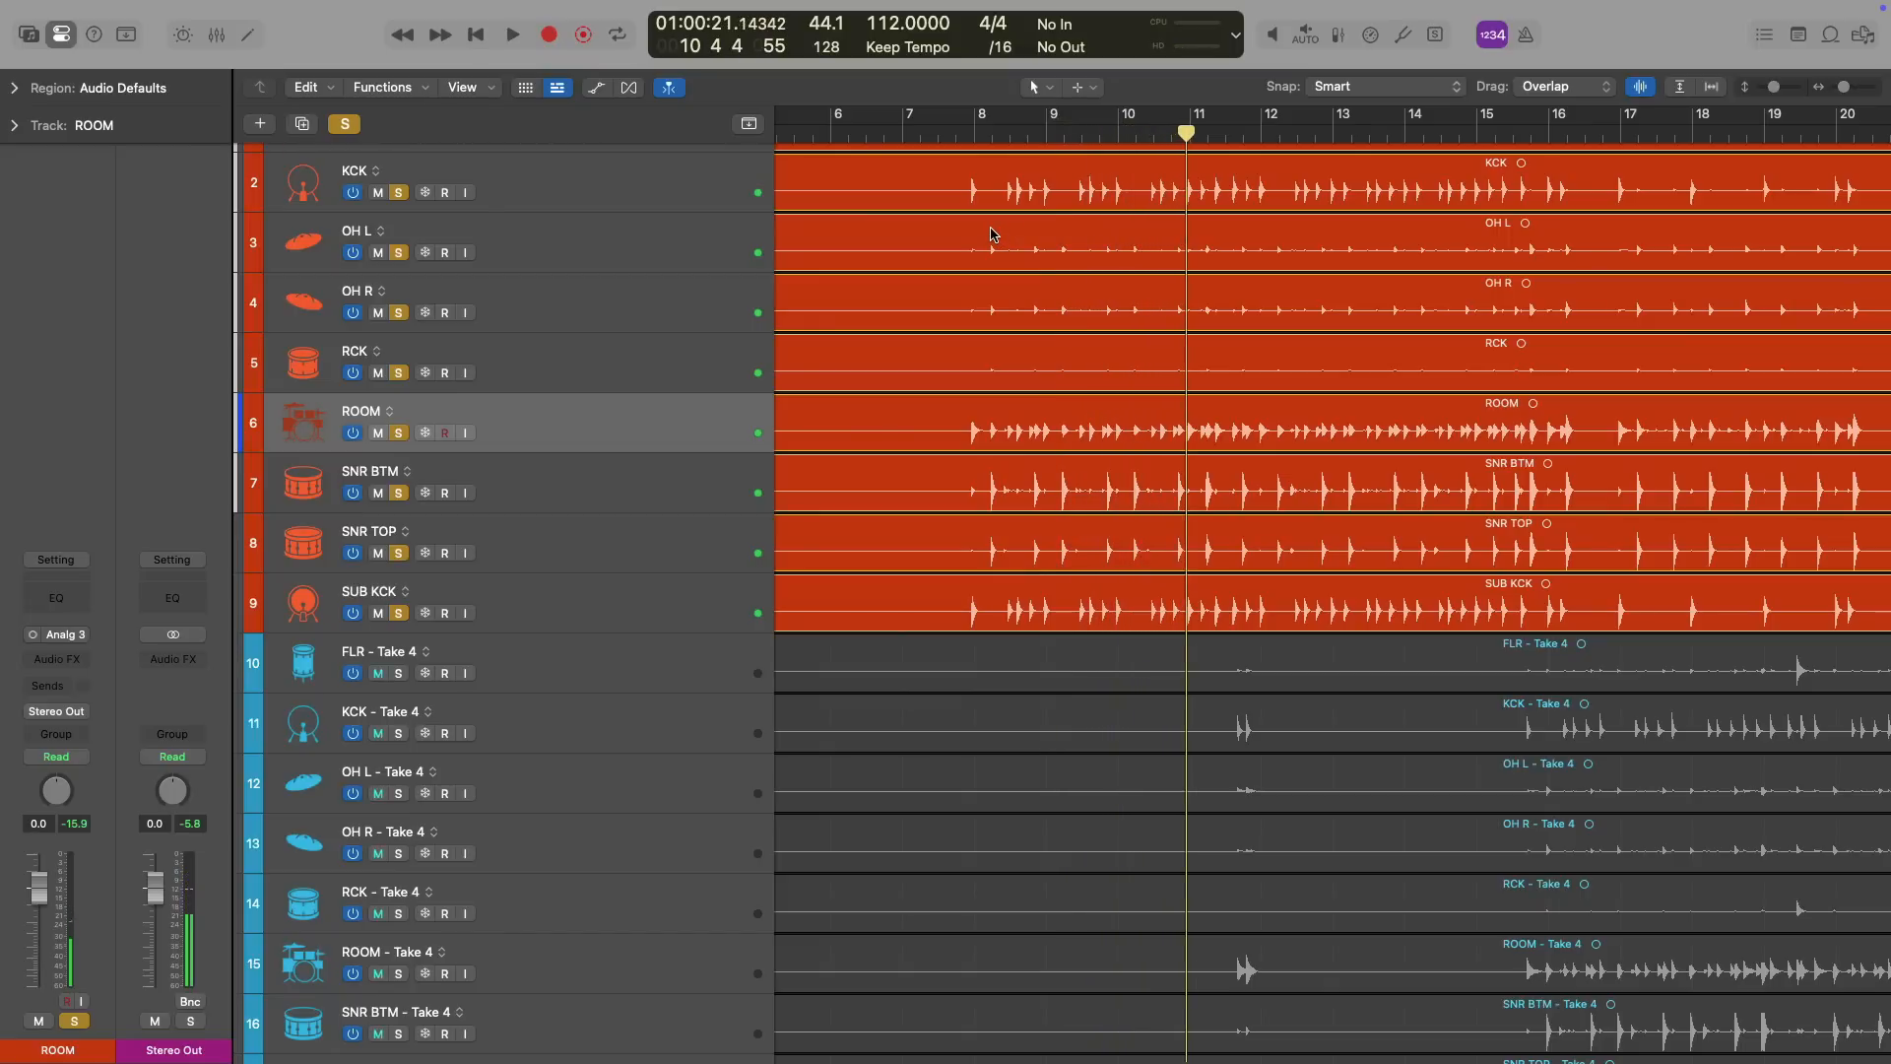
Clear the solos on the original drum tracks and place the playhead at bar 8
scroll(993, 233, "up", 2)
left_click(647, 177)
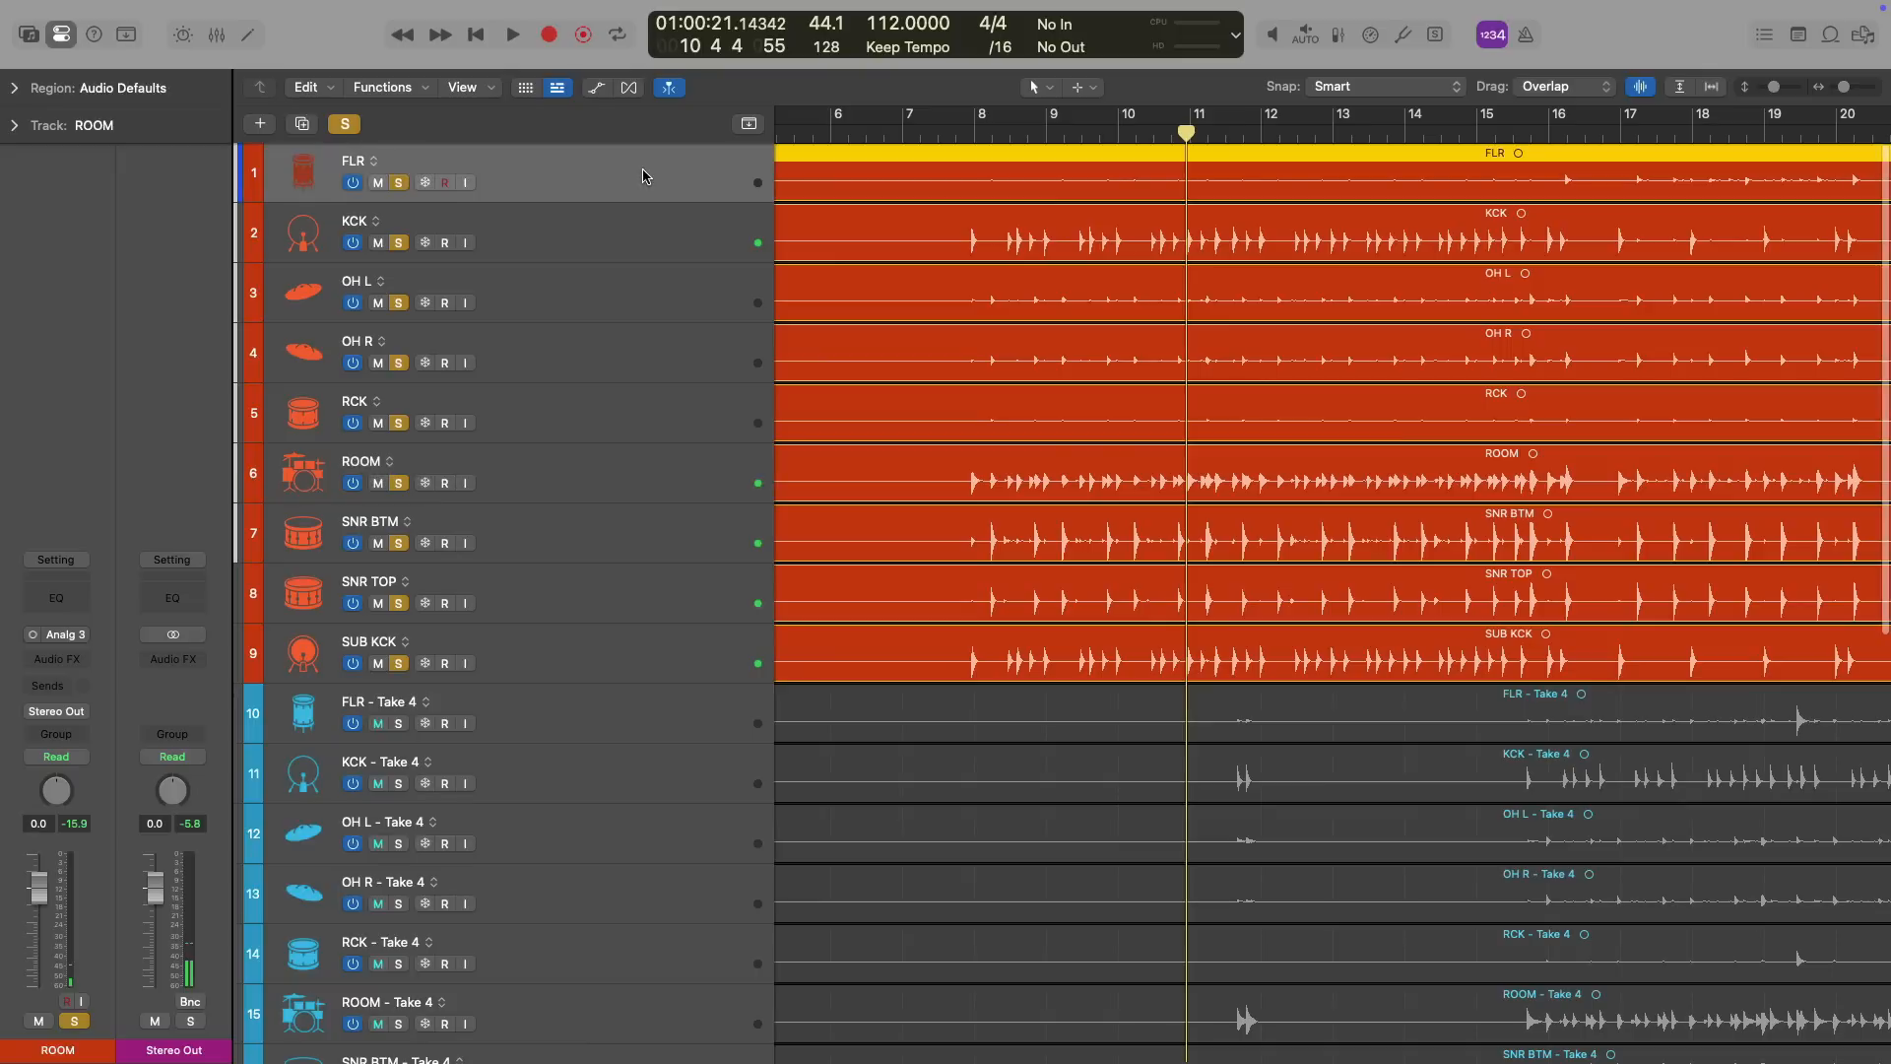
left_click(643, 238)
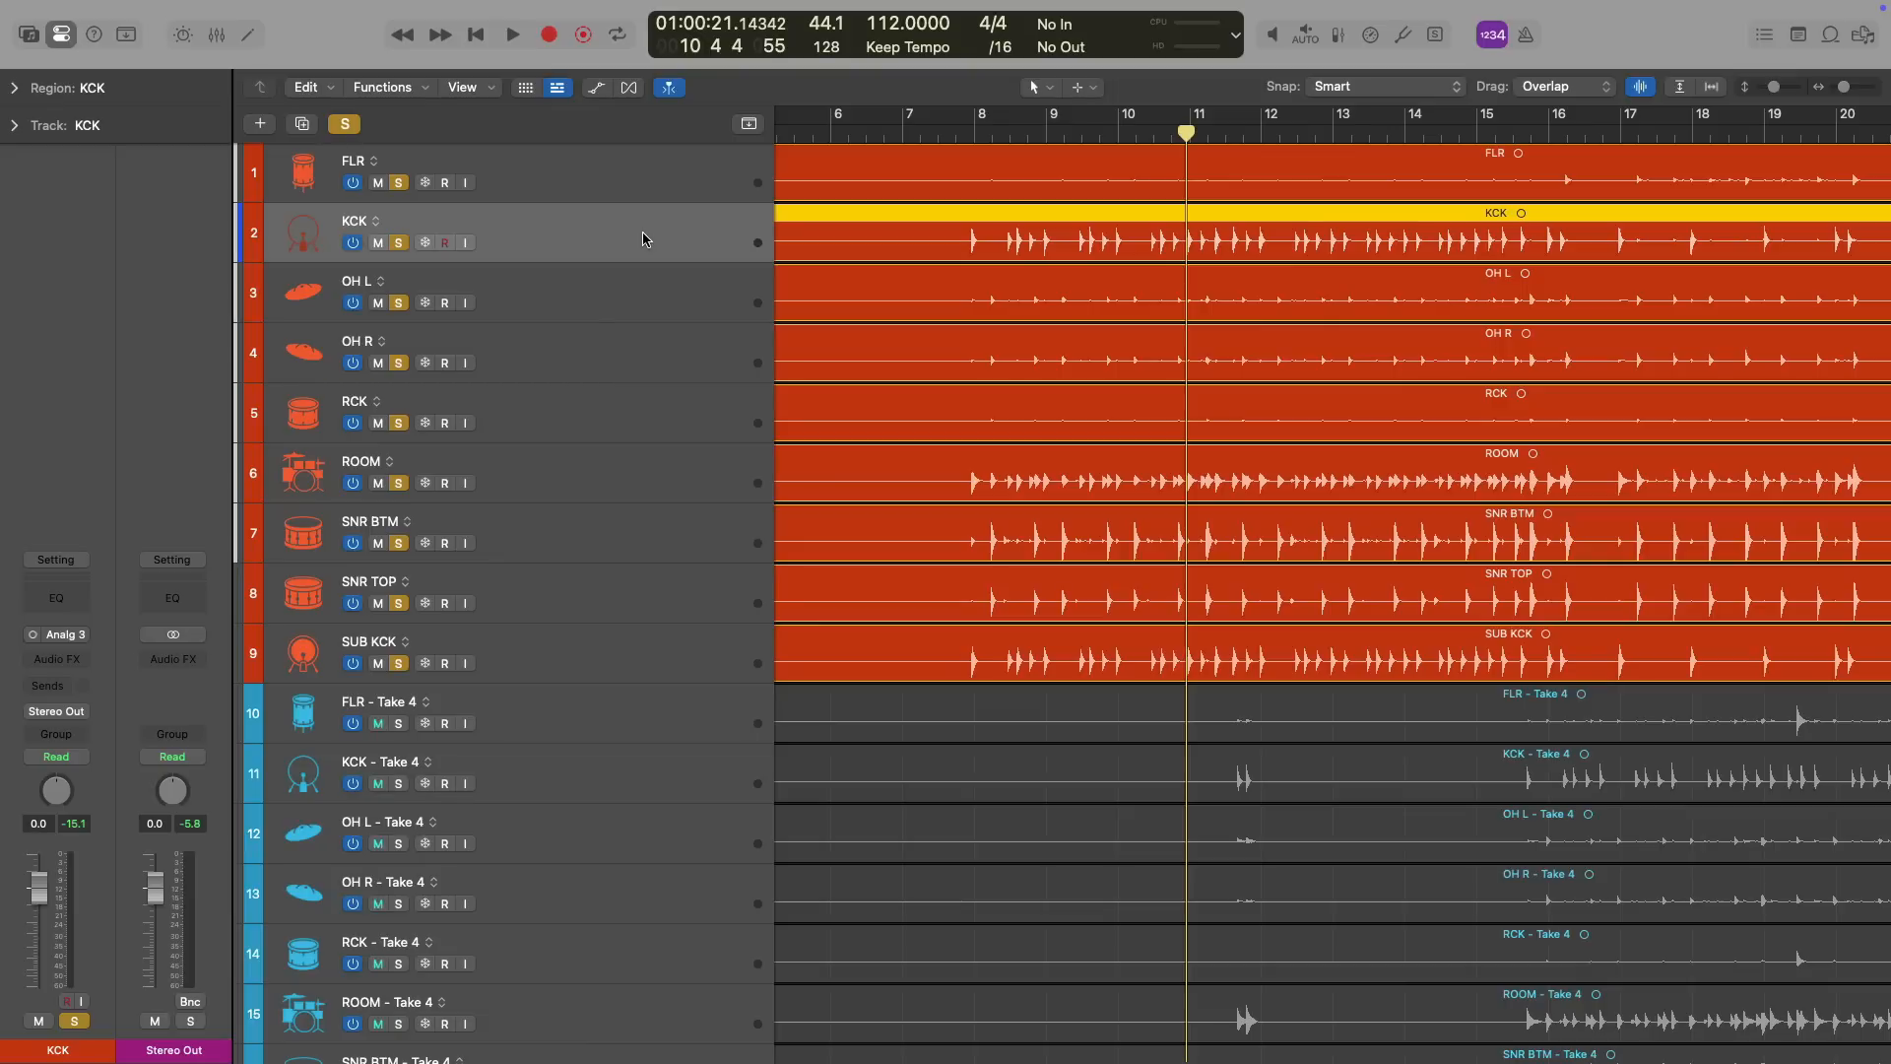
left_click(400, 243, "alt")
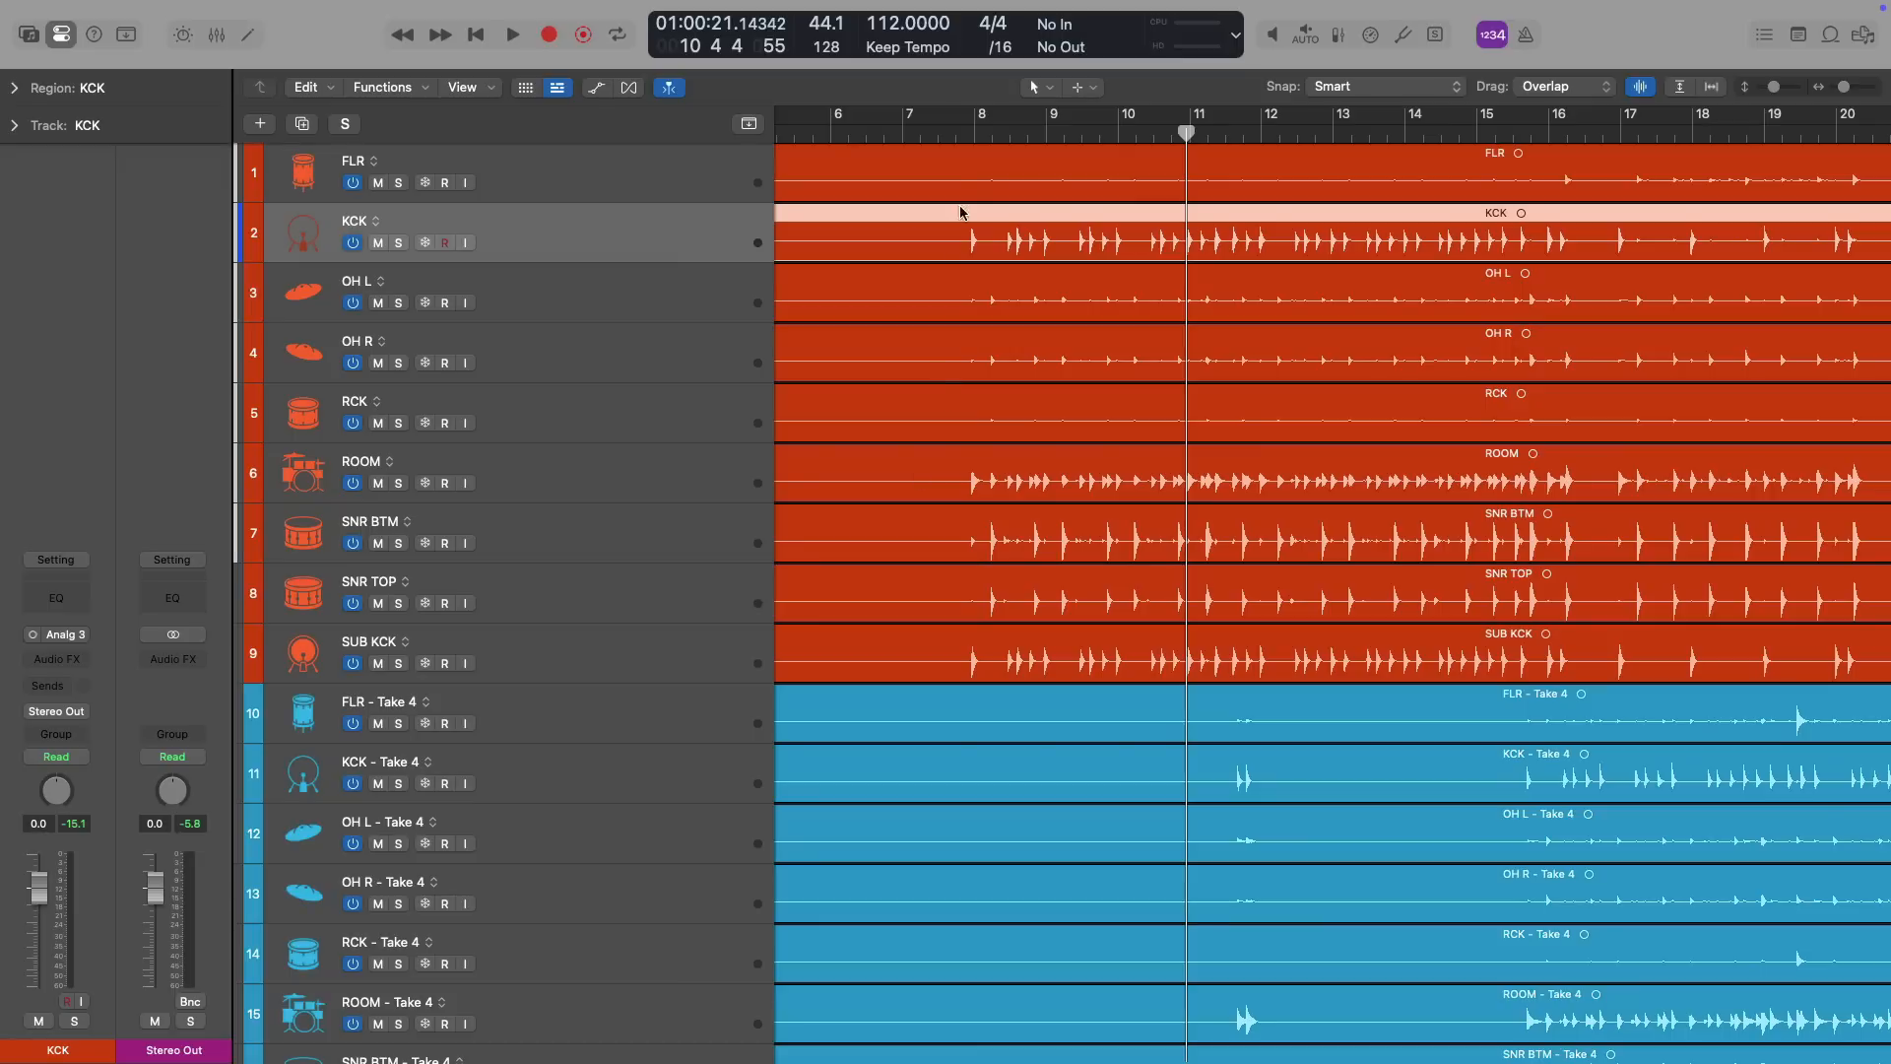
left_click(974, 134)
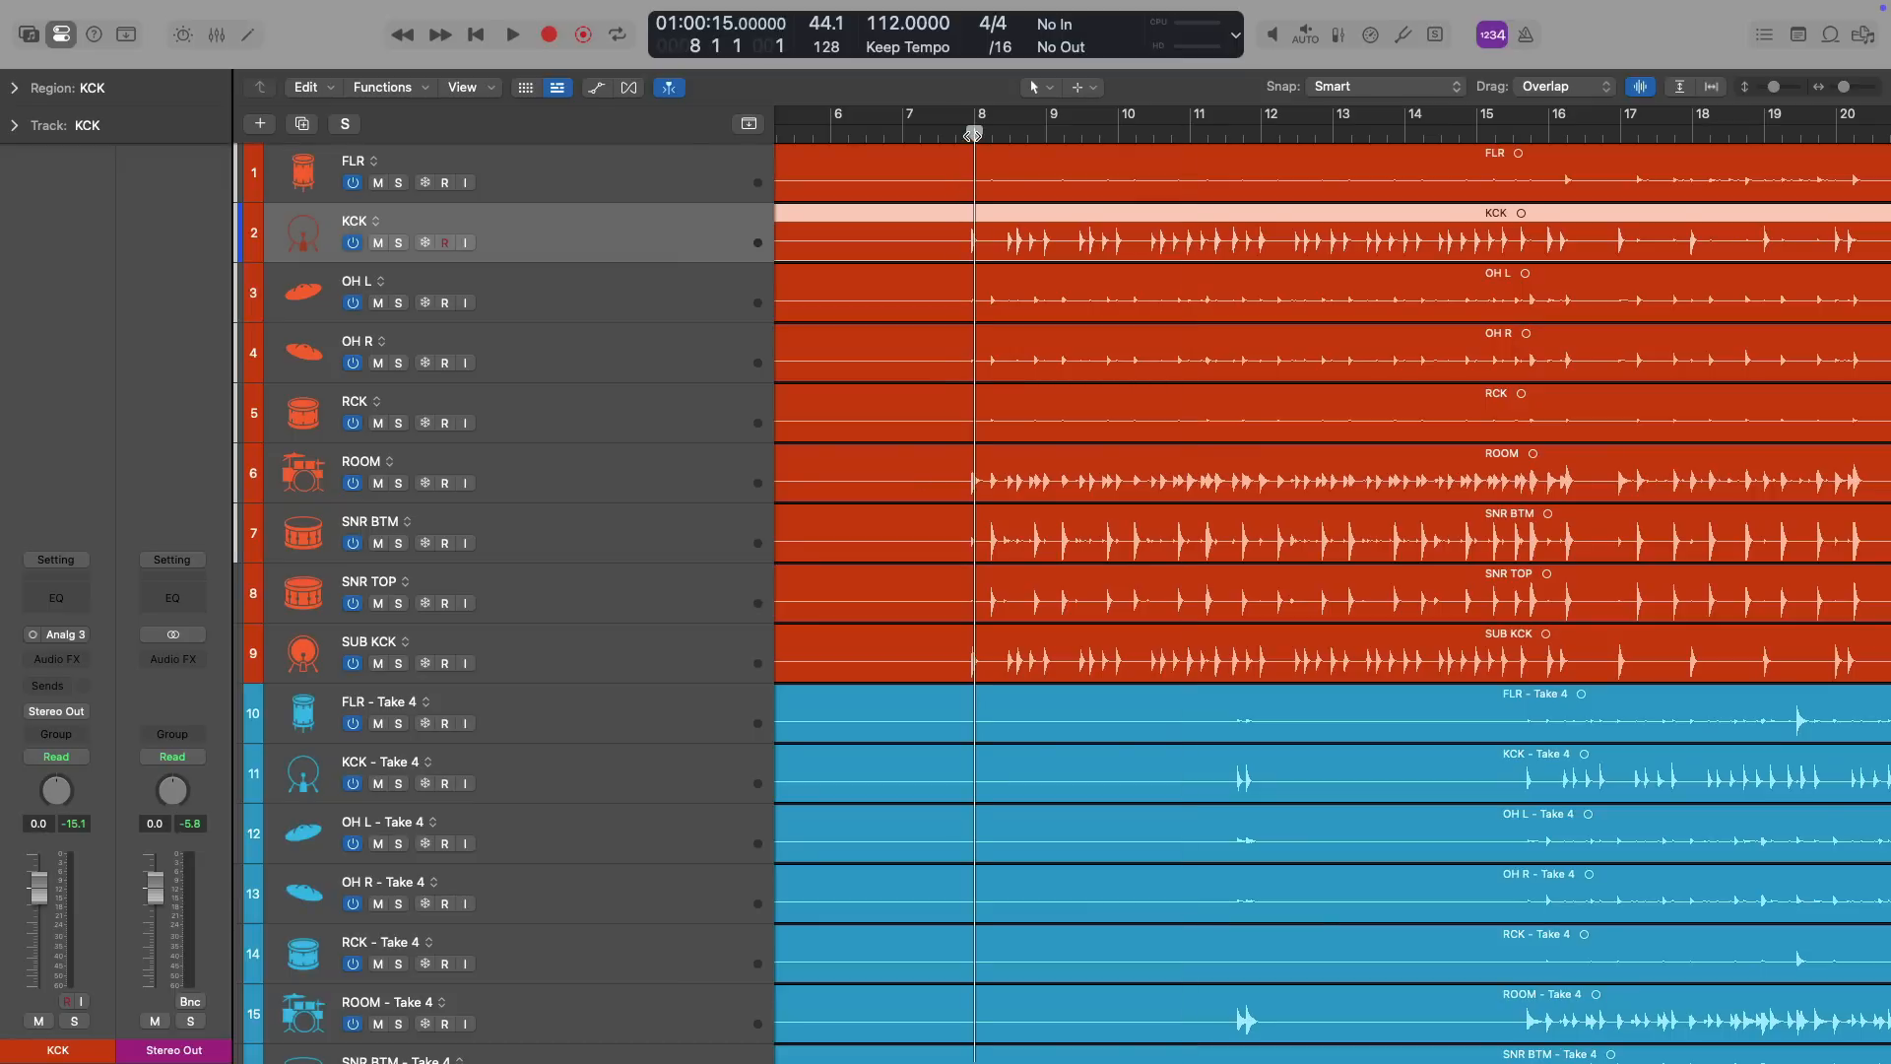
Audition the nine Take 4 tracks in solo from just before bar 16, turning their solos off when done
scroll(882, 385, "down", 5)
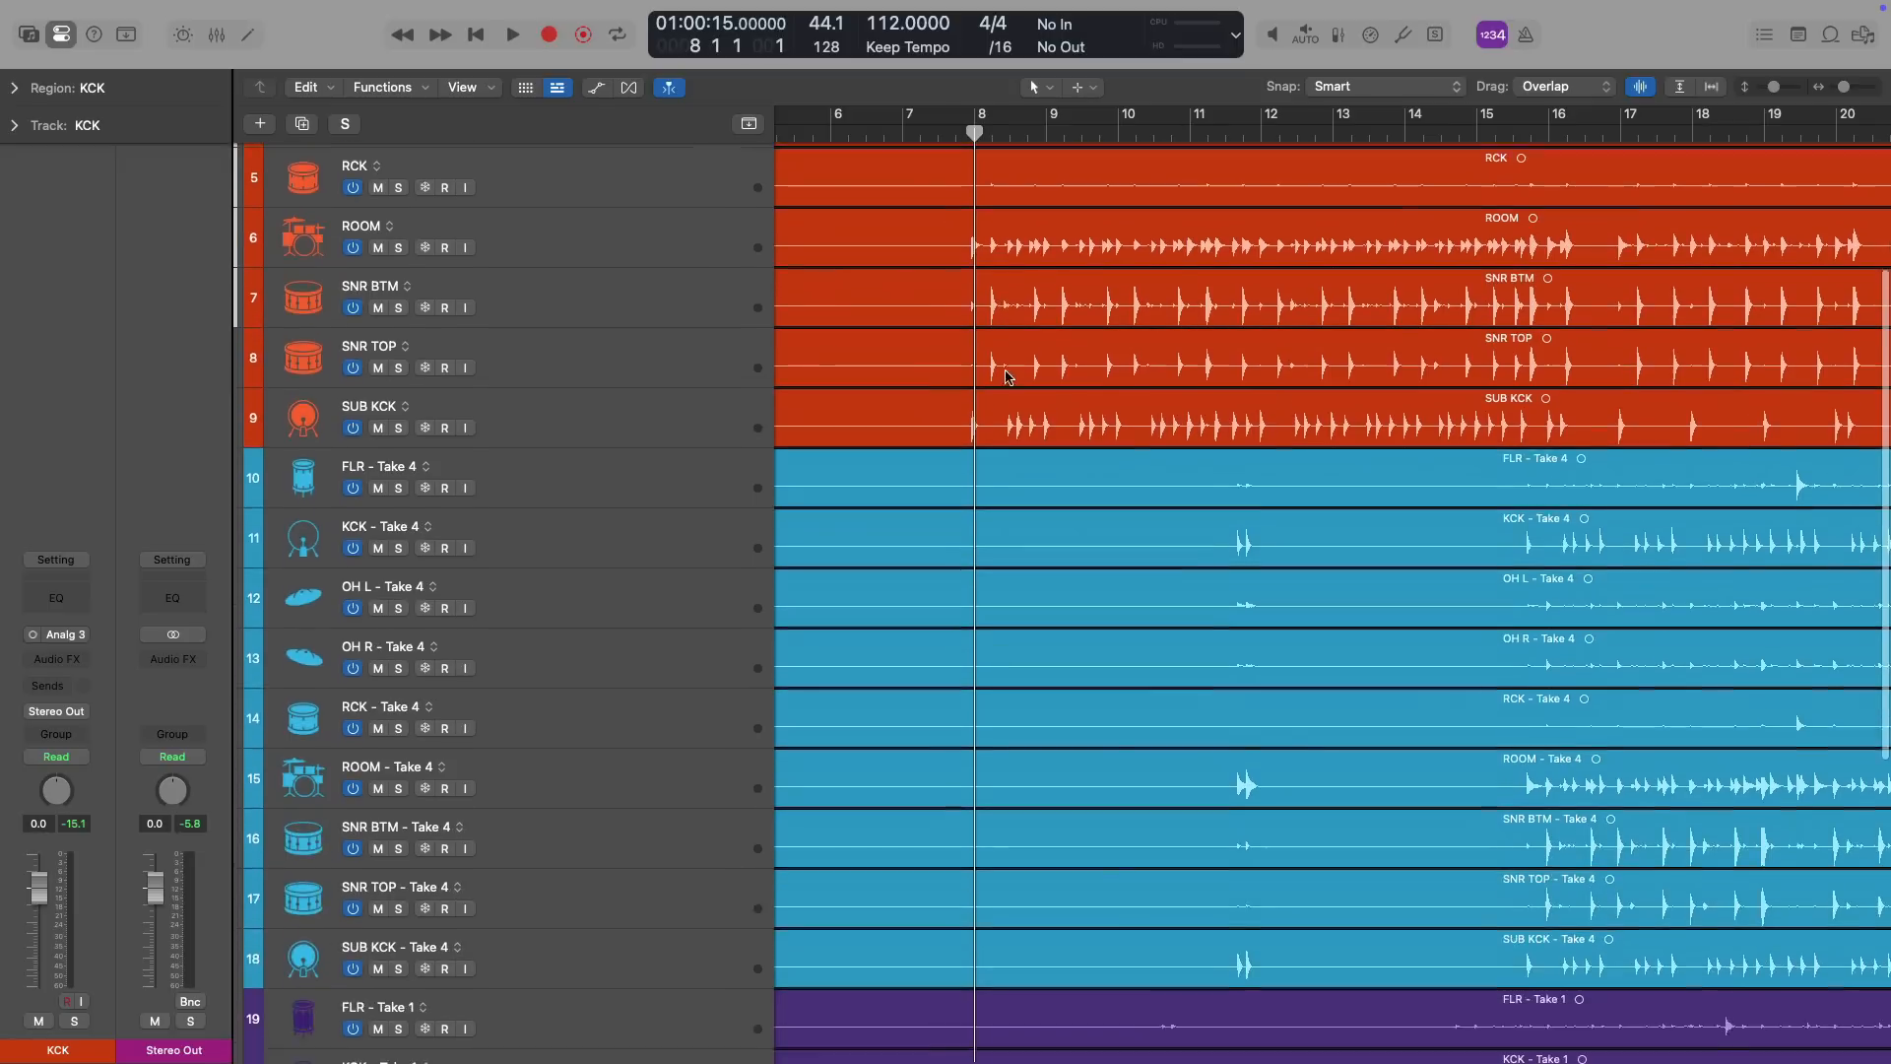
left_click_drag(398, 400, 398, 880)
left_click(1539, 134)
left_click(1530, 135)
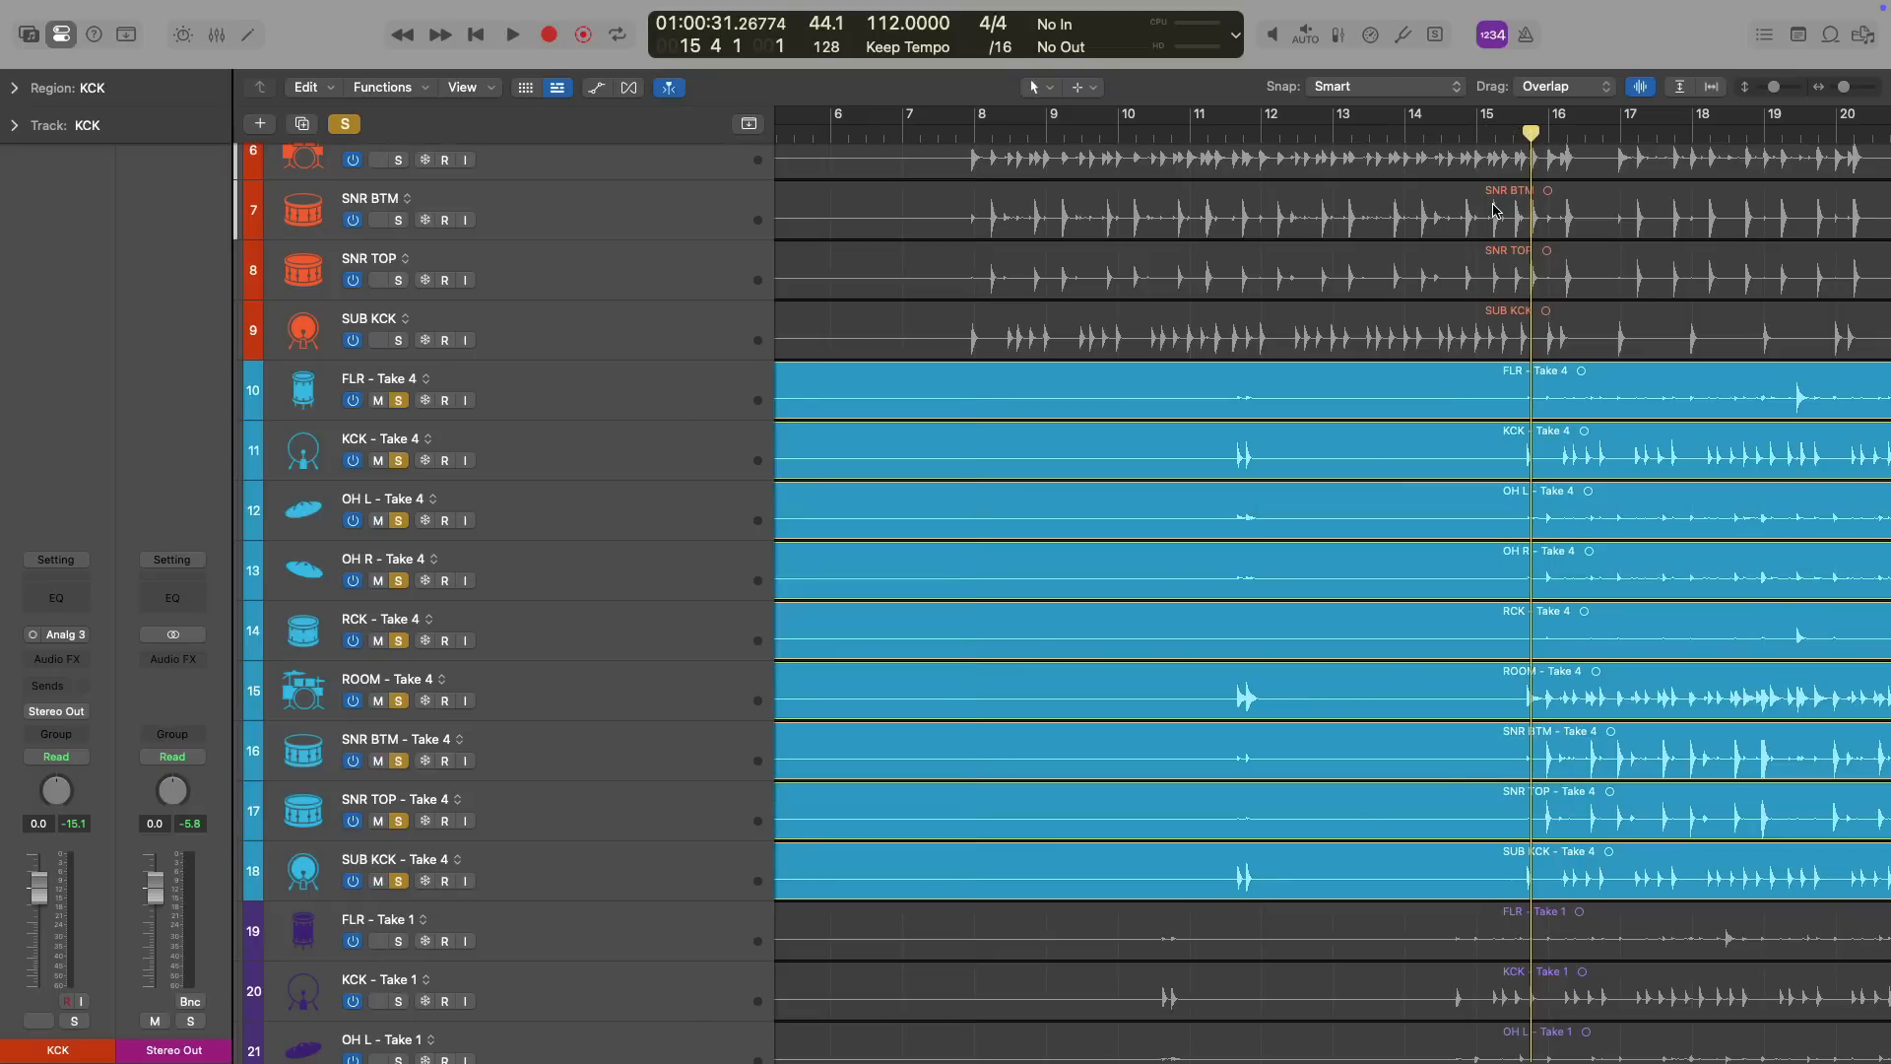
left_click(1524, 136)
key("space")
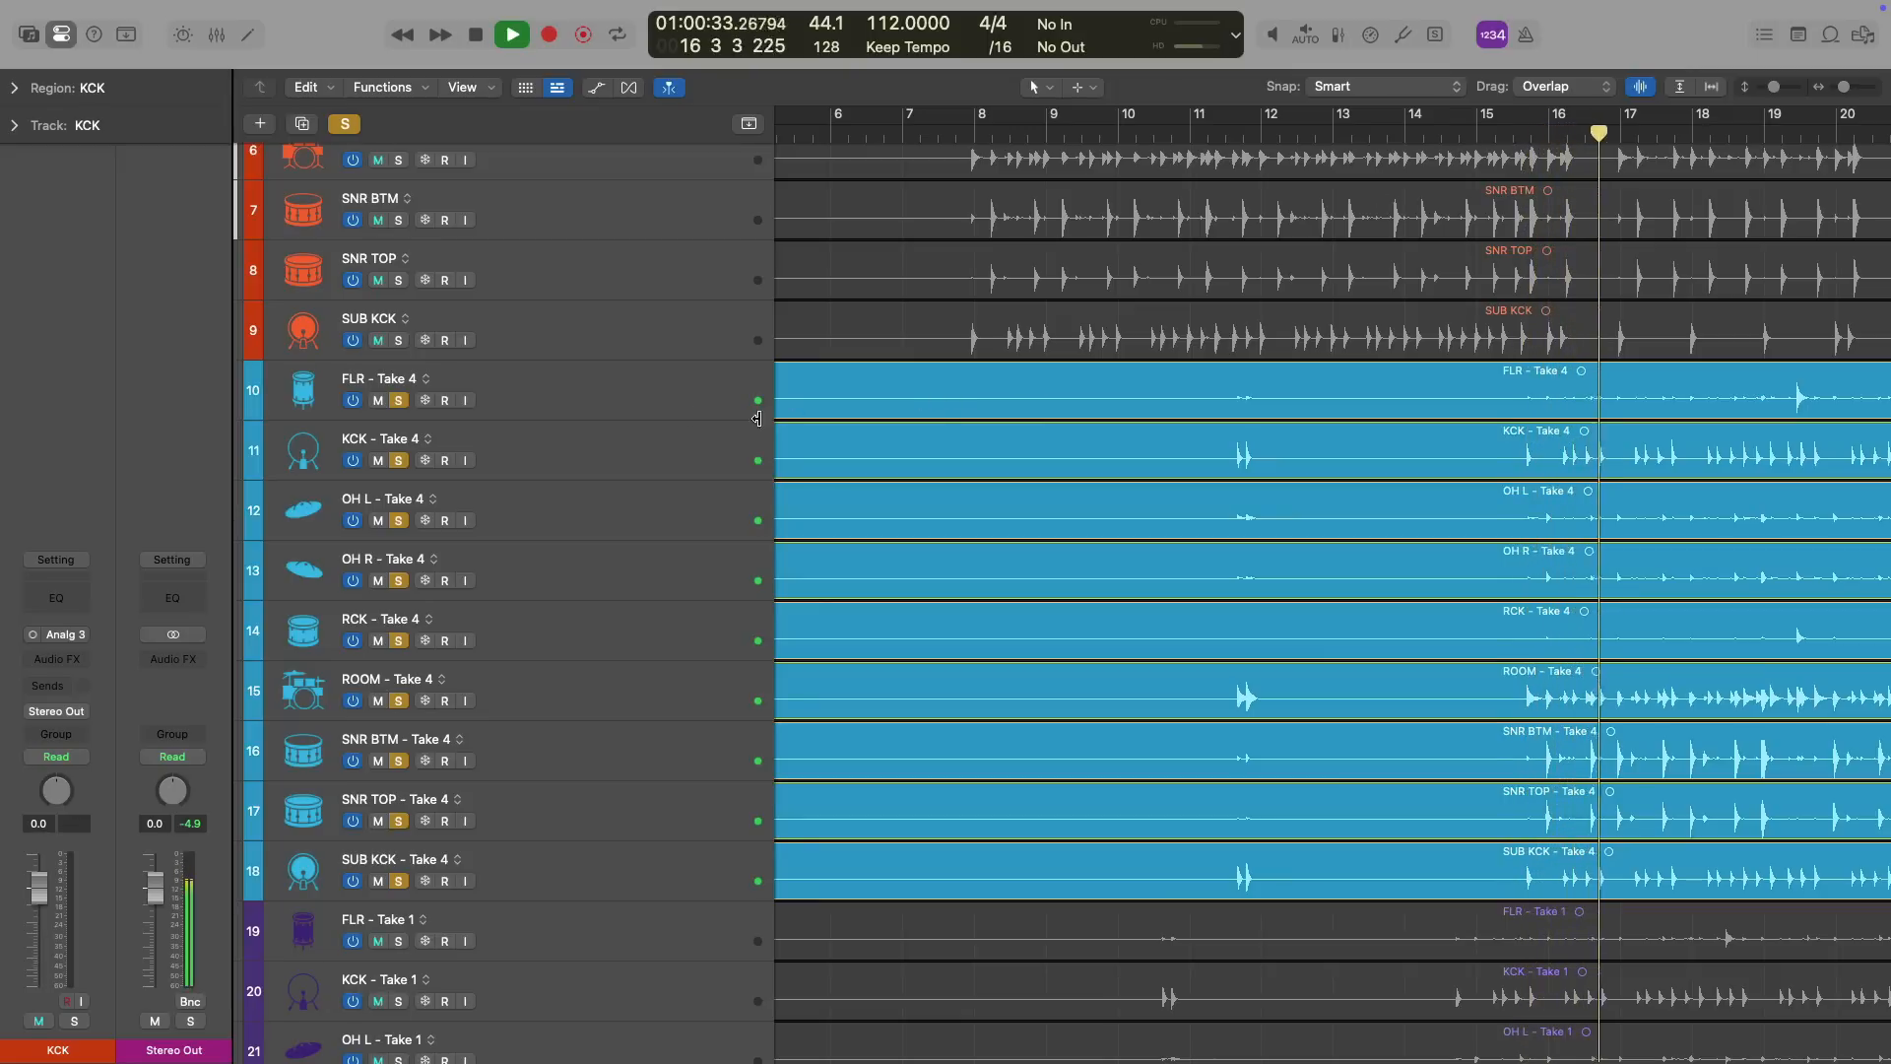
key("space")
left_click_drag(398, 401, 383, 881)
Audition the Take 1 tracks from KCK to SUB KCK in solo from just before bar 15, turning their solos off when done
scroll(594, 763, "down", 10)
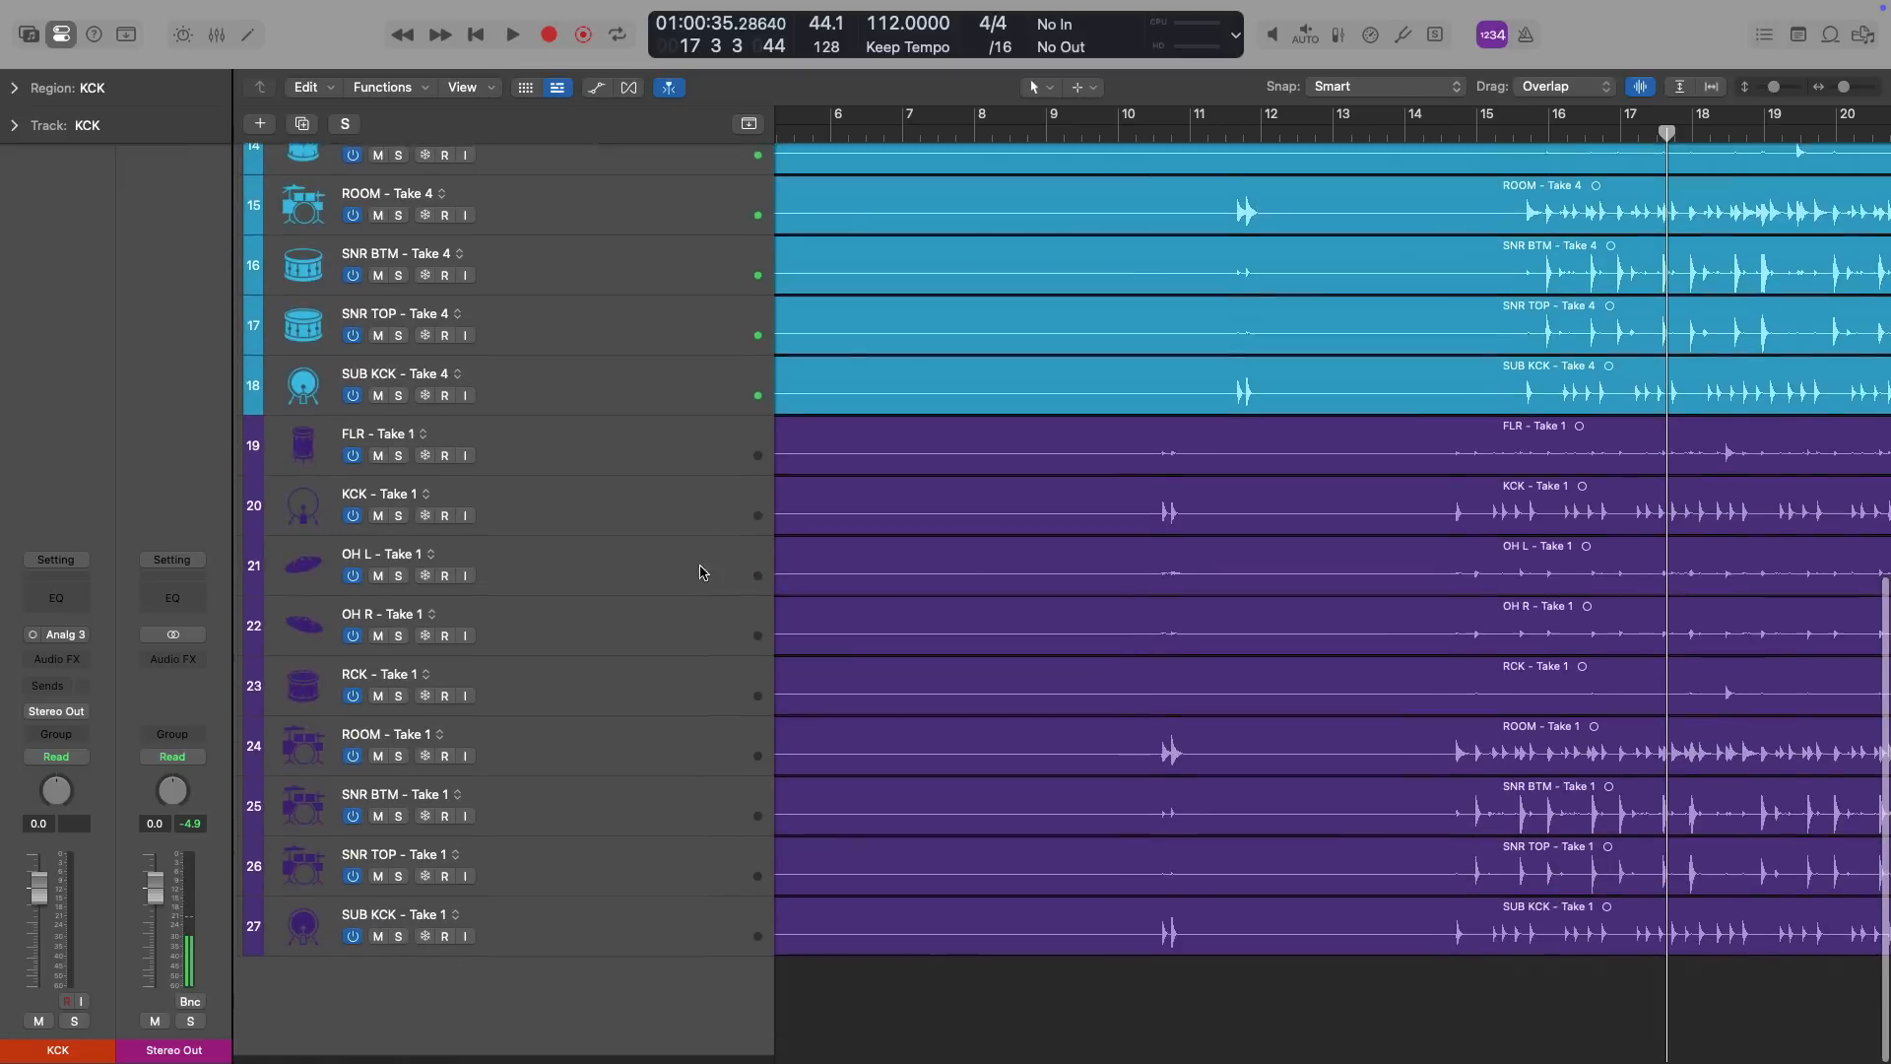
left_click_drag(403, 528, 399, 945)
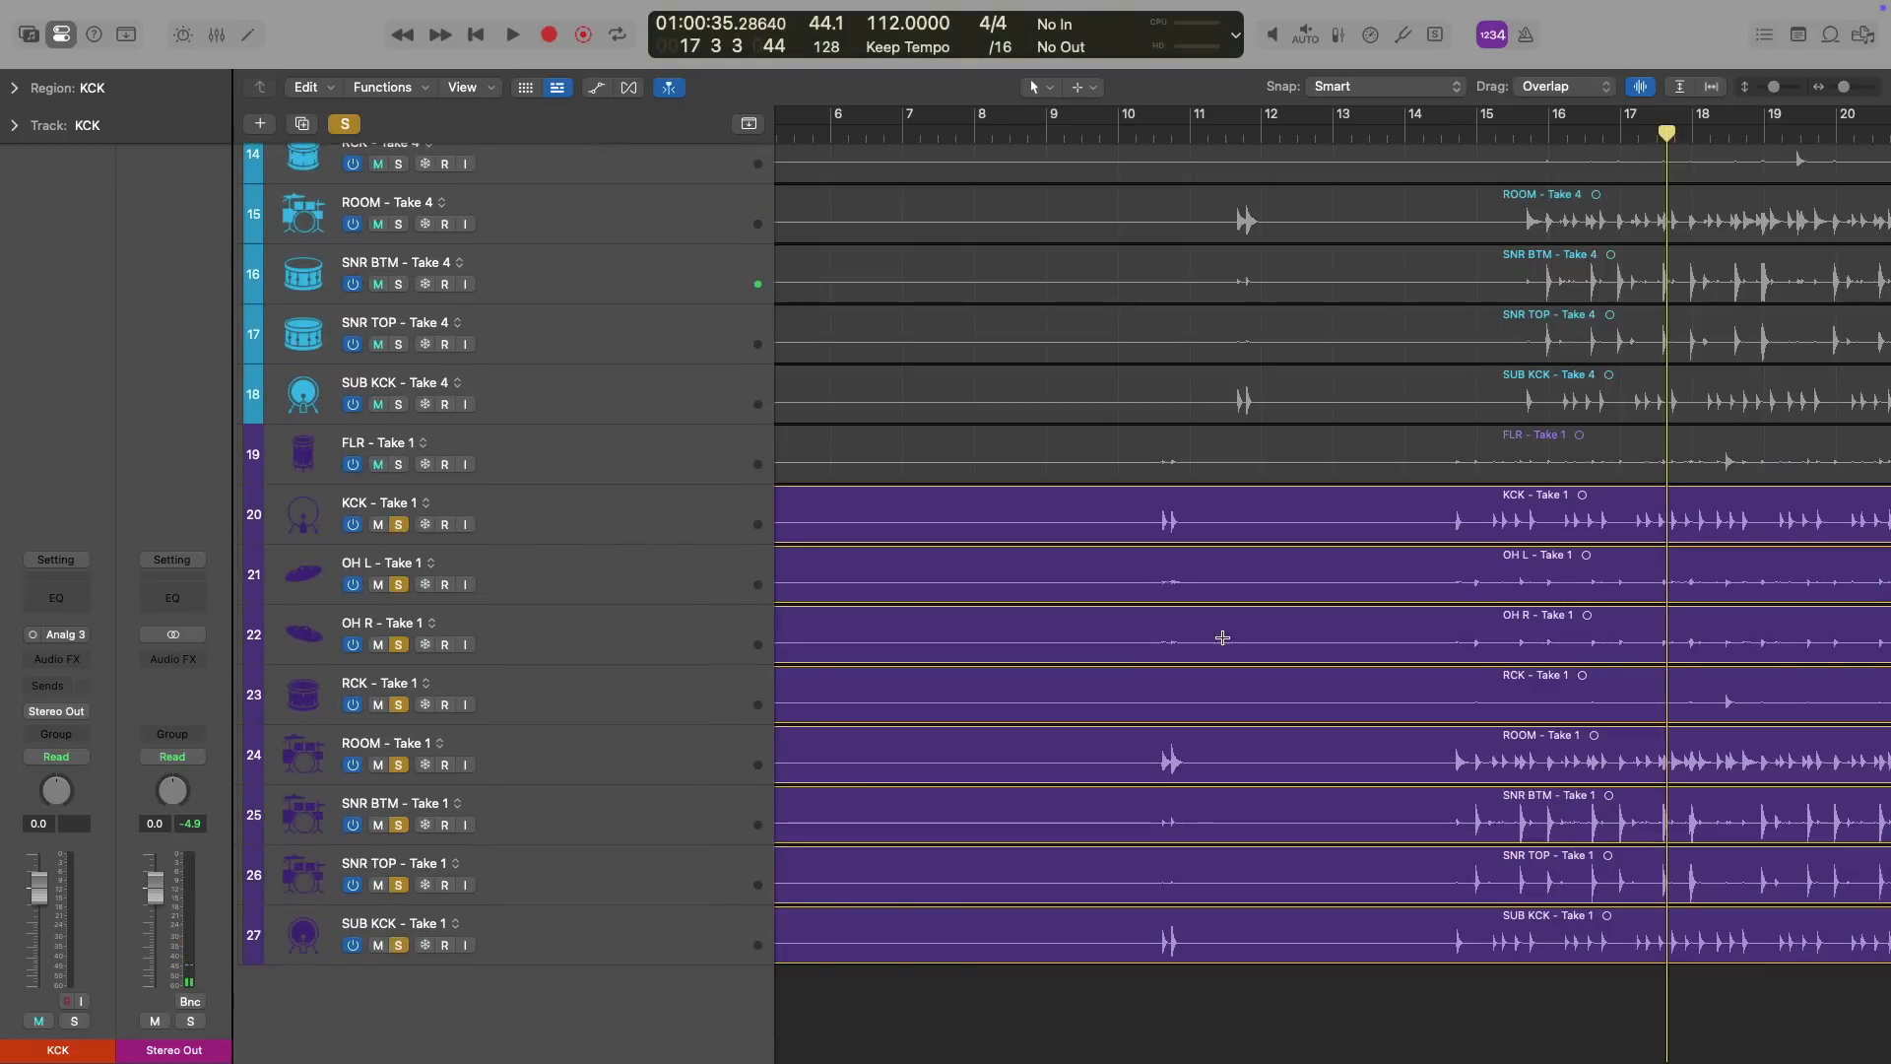
left_click_drag(1475, 146, 1450, 134)
key("space")
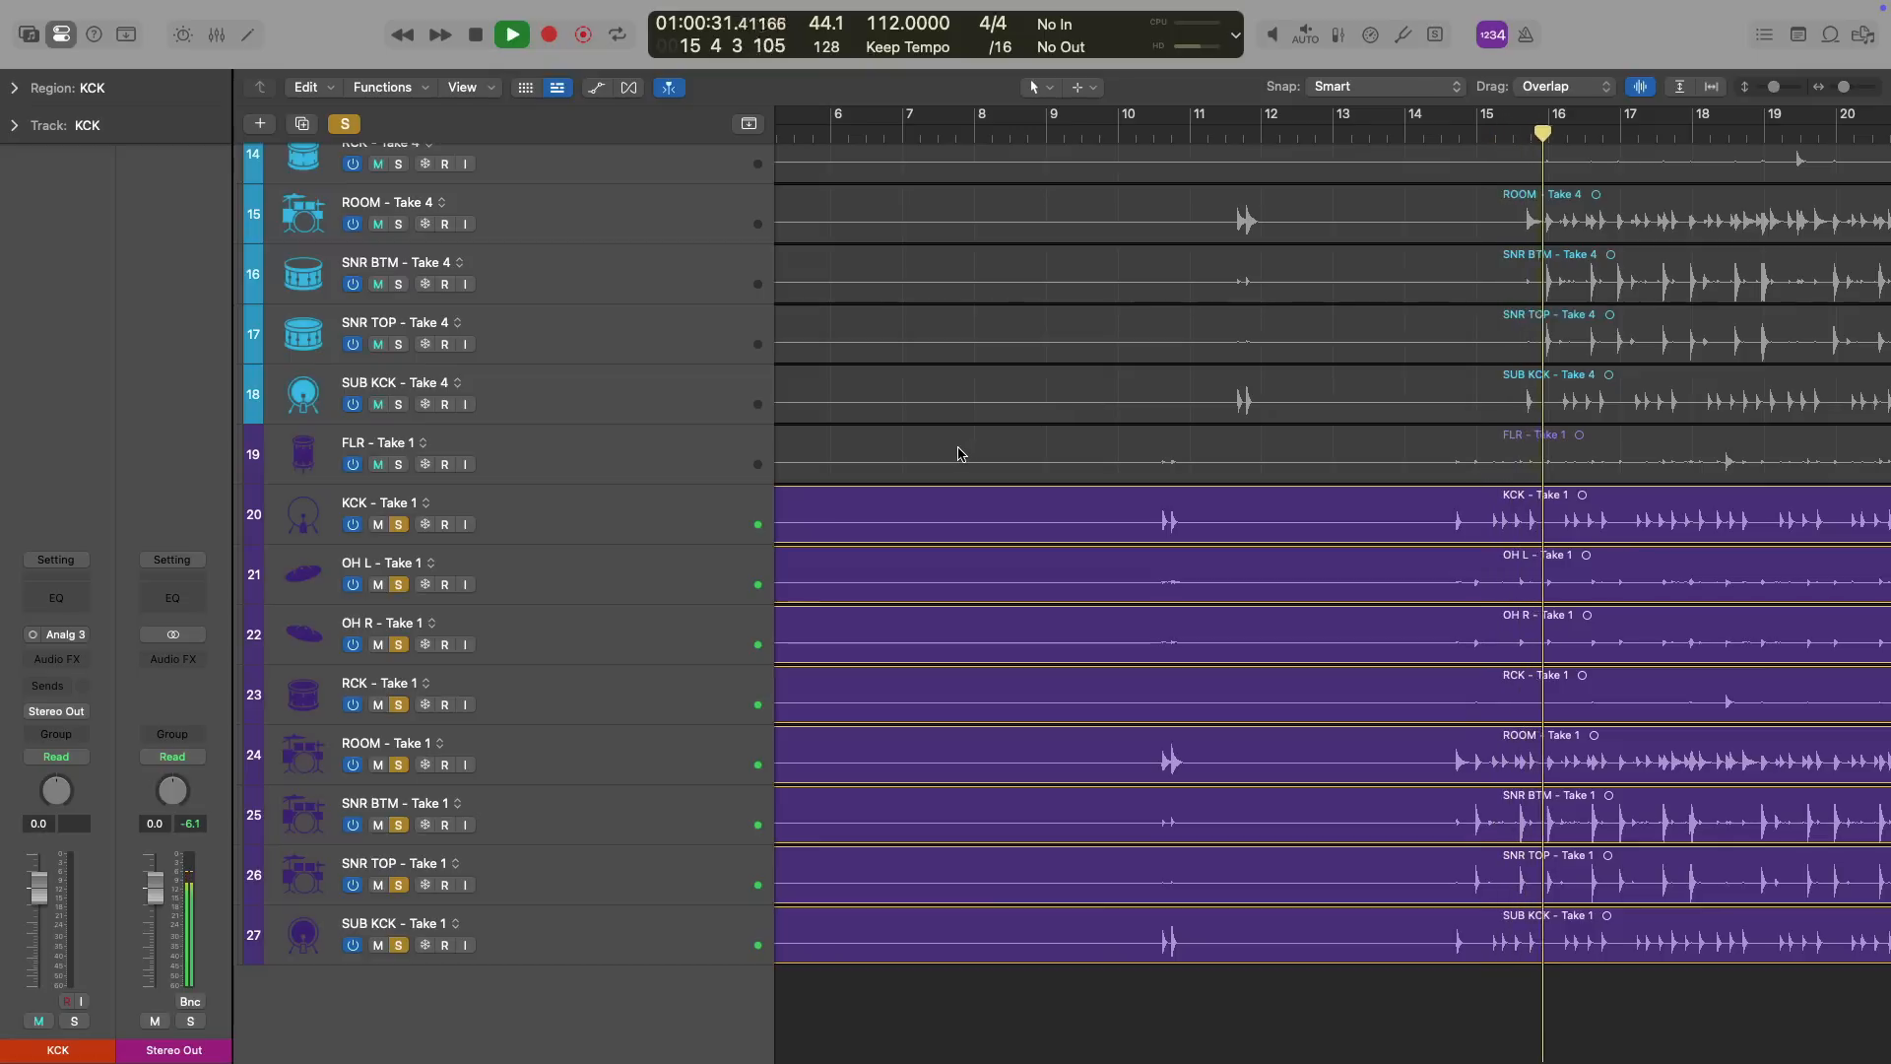
key("space")
left_click_drag(398, 524, 414, 943)
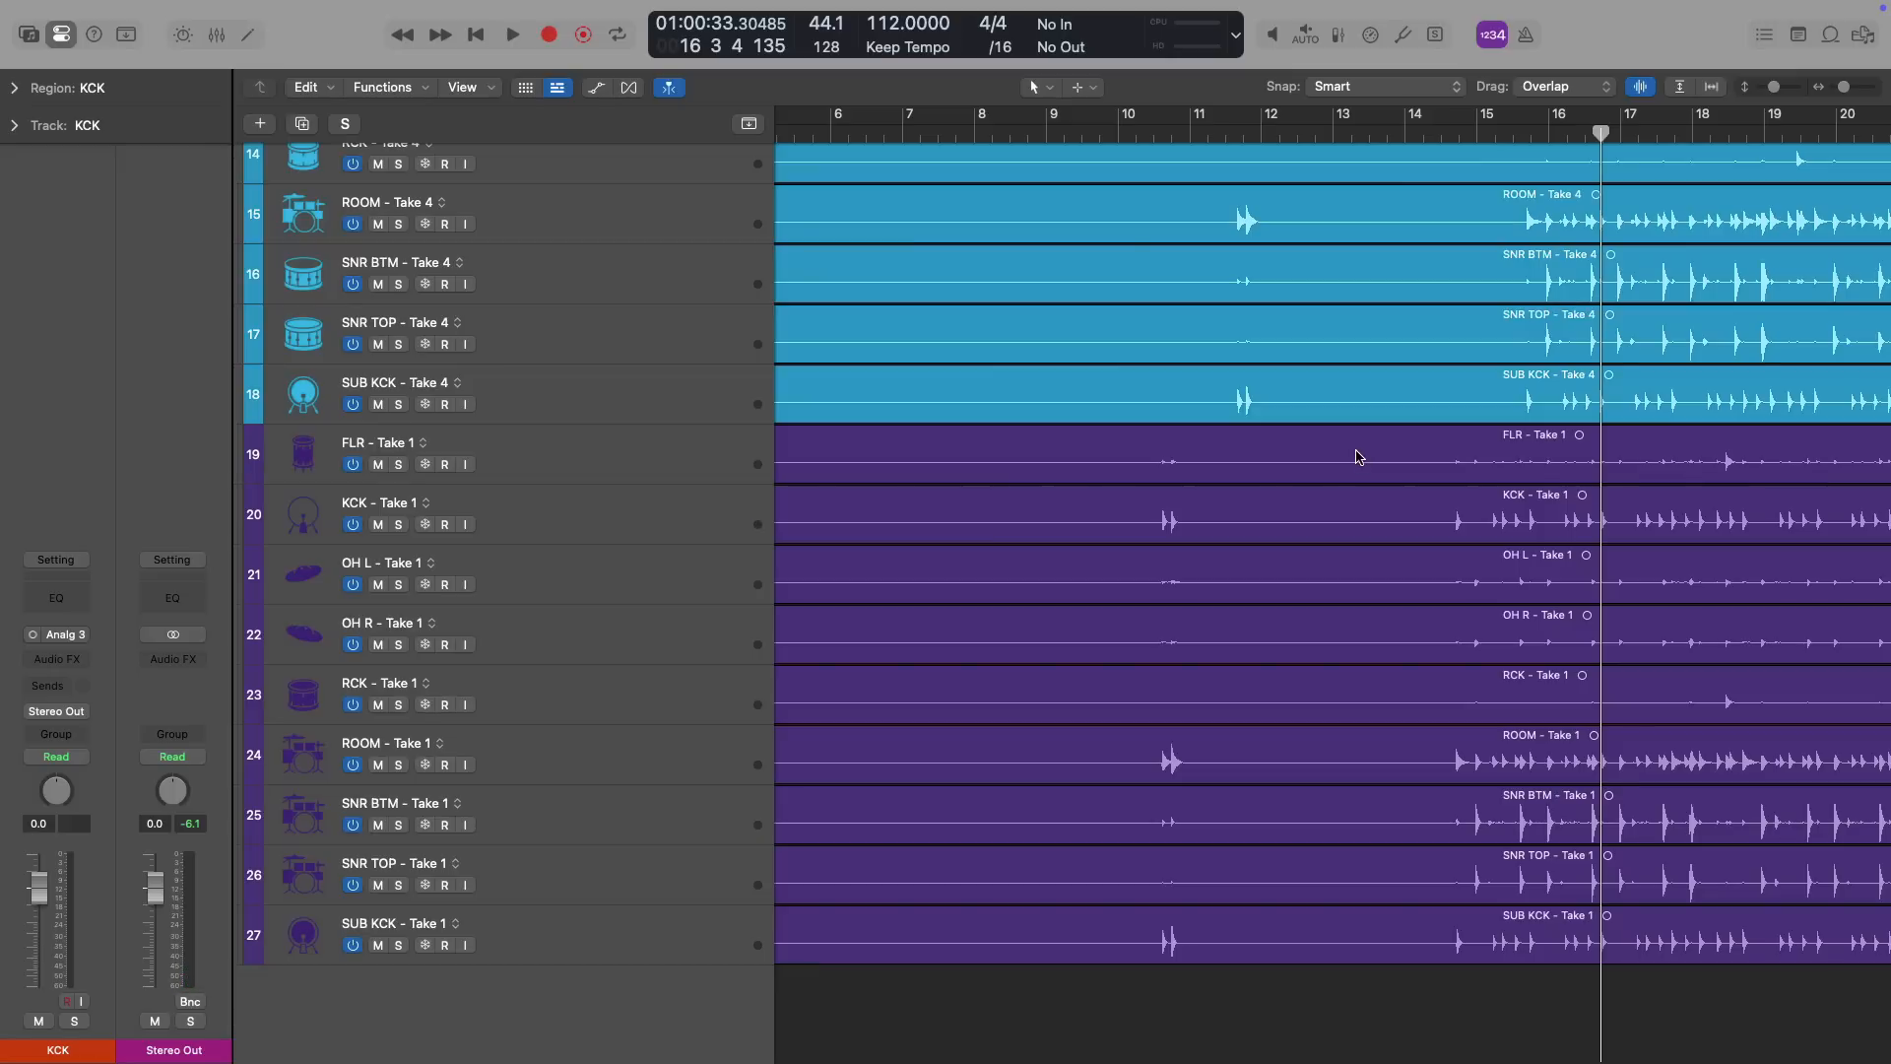
Select all nine Take 1 regions, from FLR to SUB KCK
left_click(1360, 454)
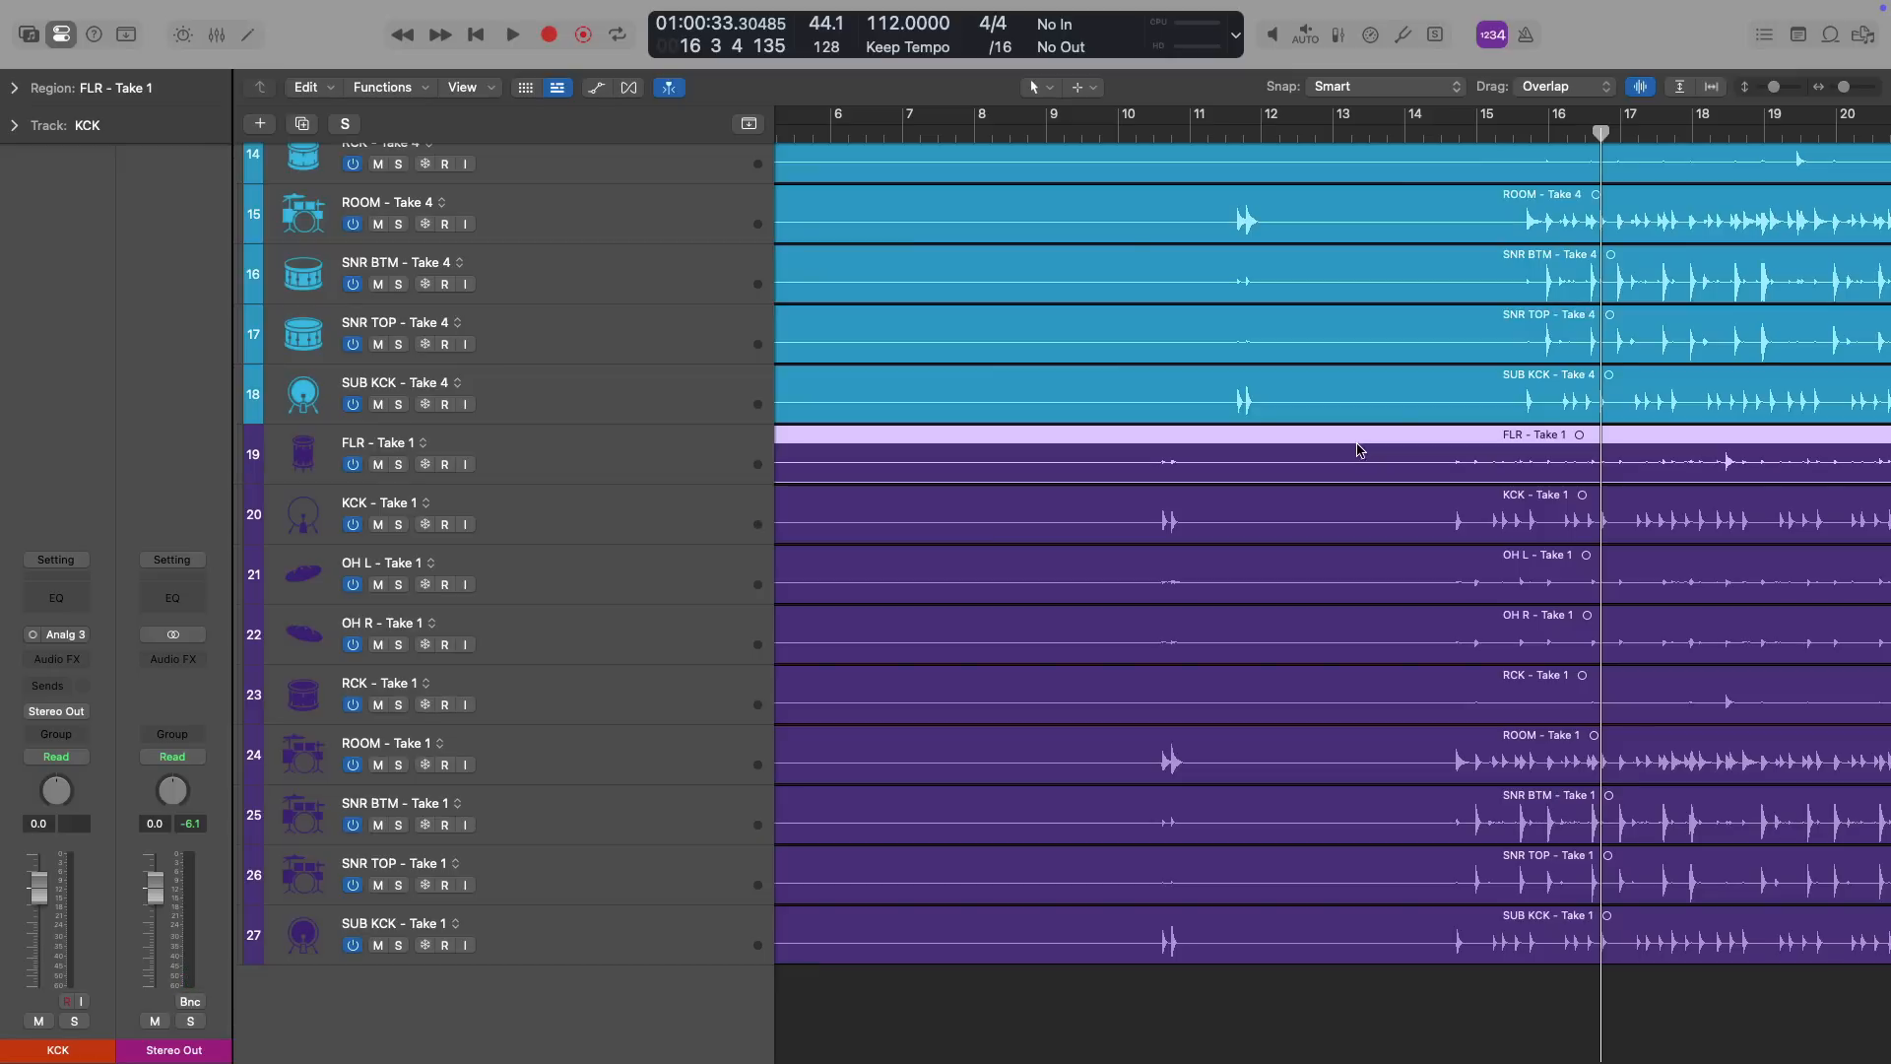
left_click(1322, 921, "shift")
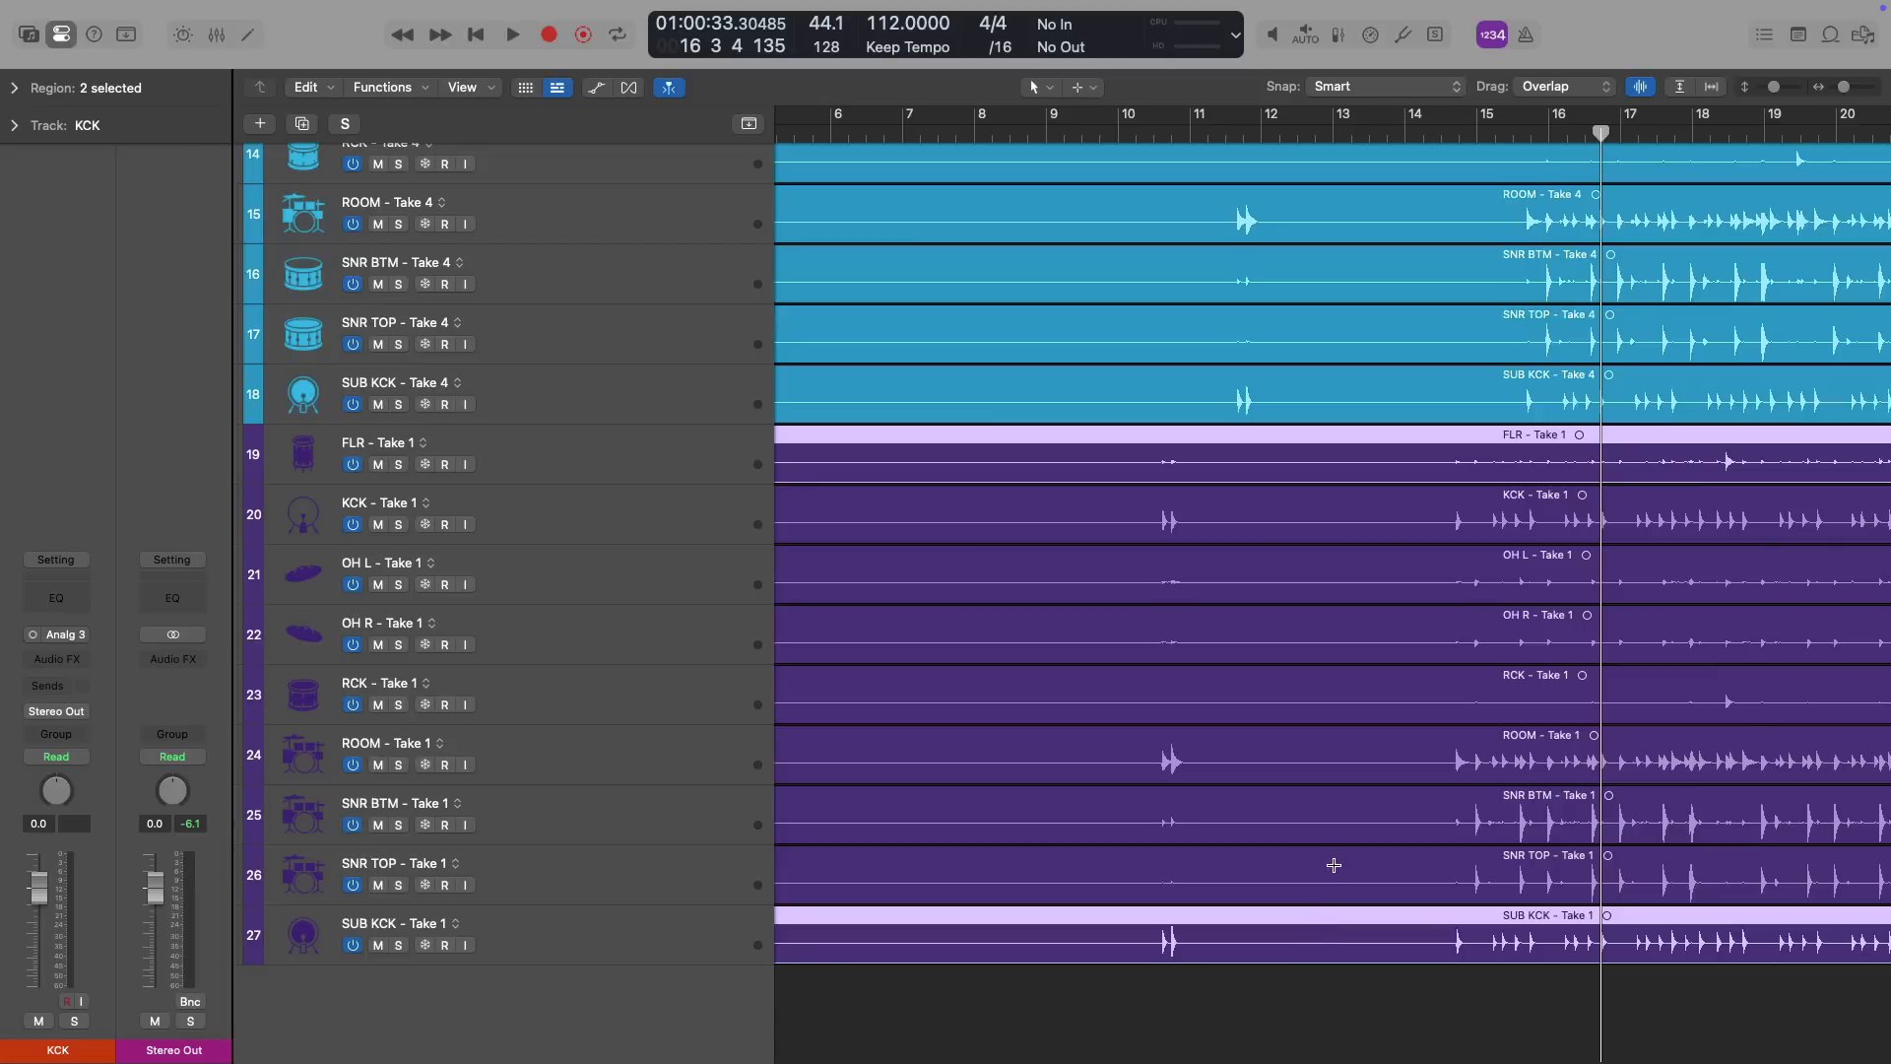
left_click(1334, 870, "shift")
left_click(1334, 823, "shift")
left_click(1331, 763, "shift")
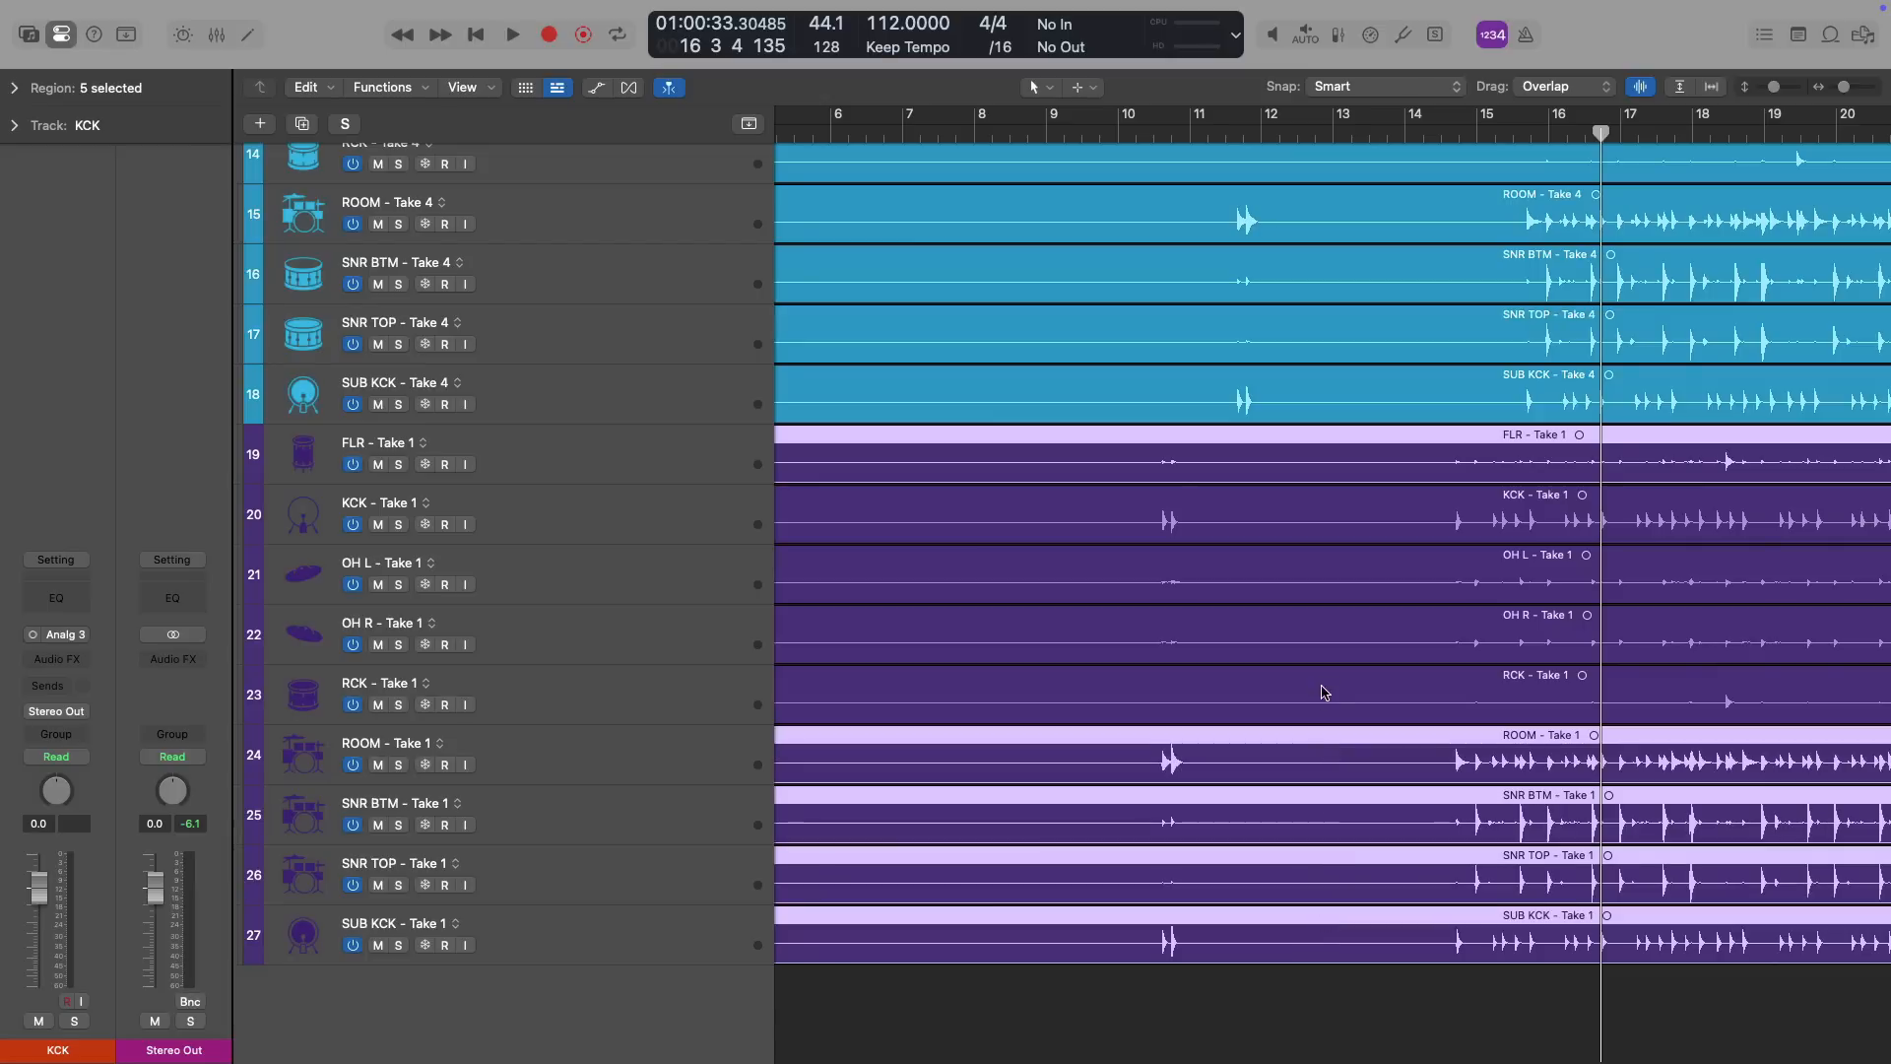
left_click(1327, 691, "shift")
left_click(1308, 625, "shift")
left_click(1310, 576, "shift")
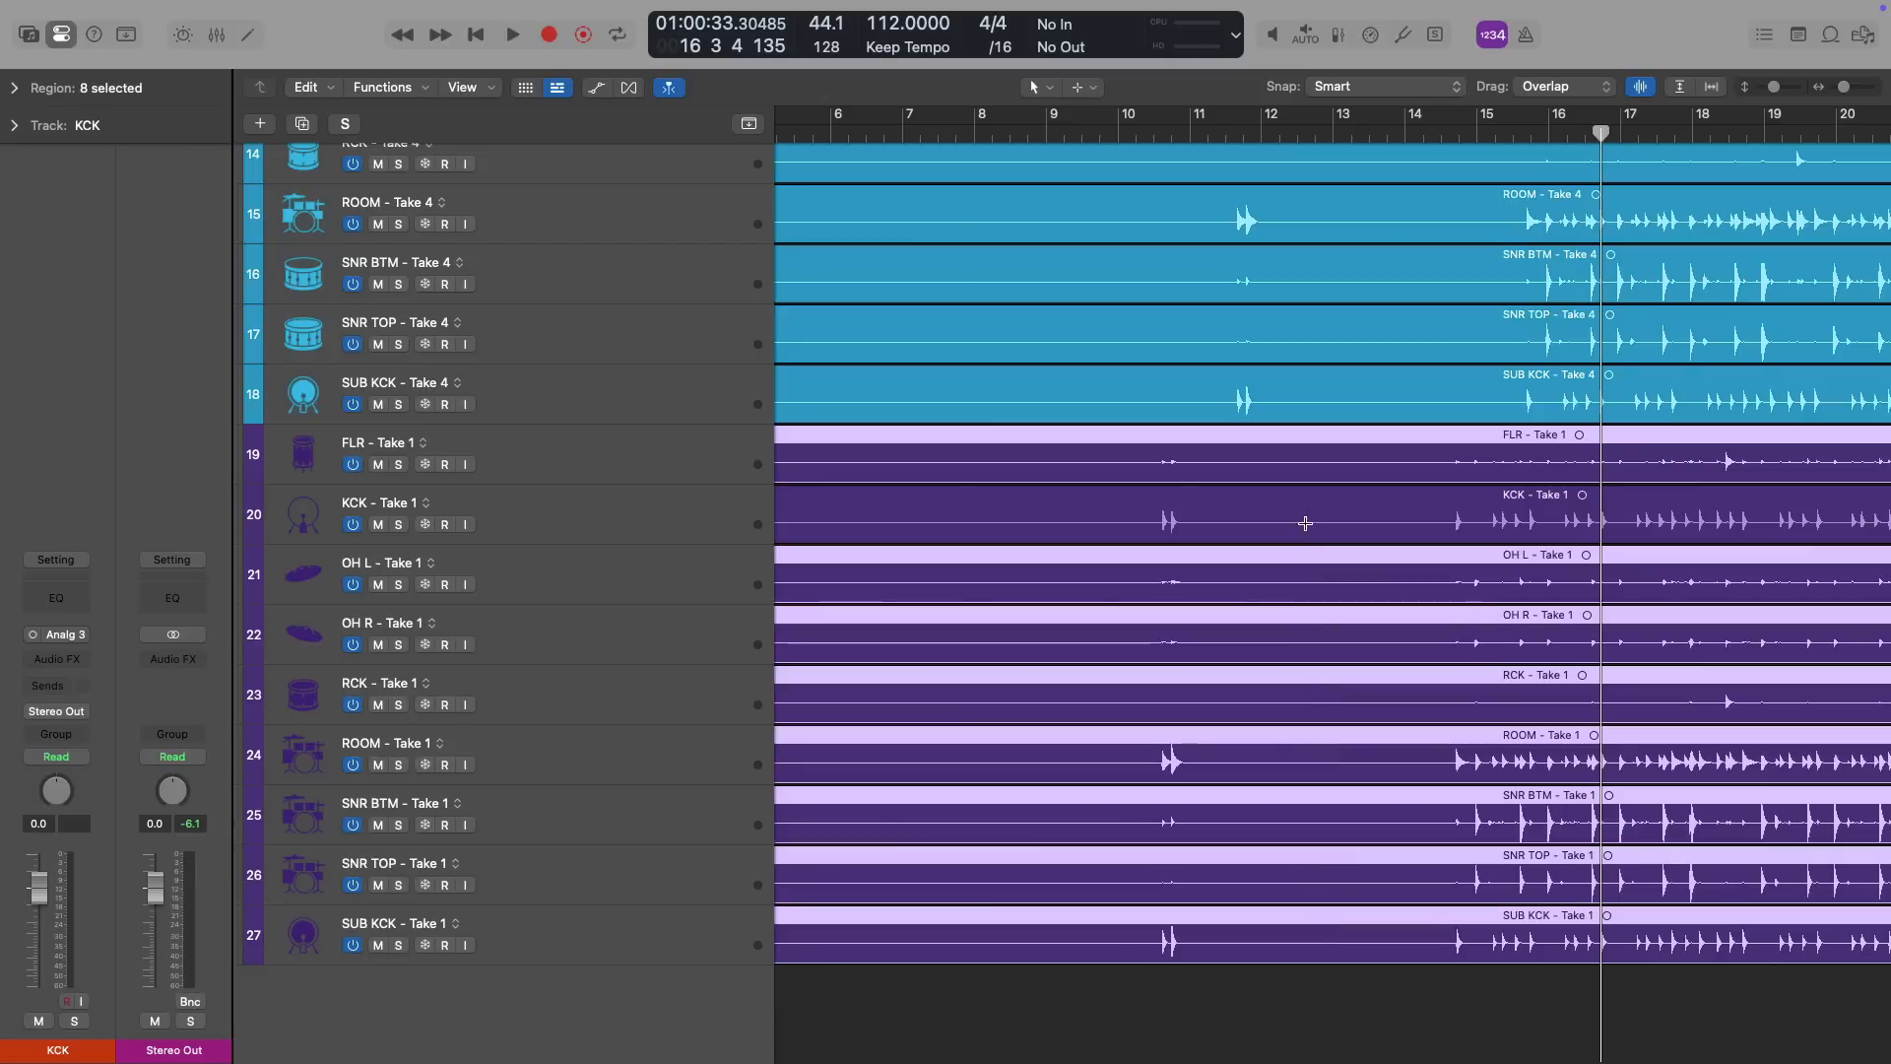
left_click(1303, 520, "shift")
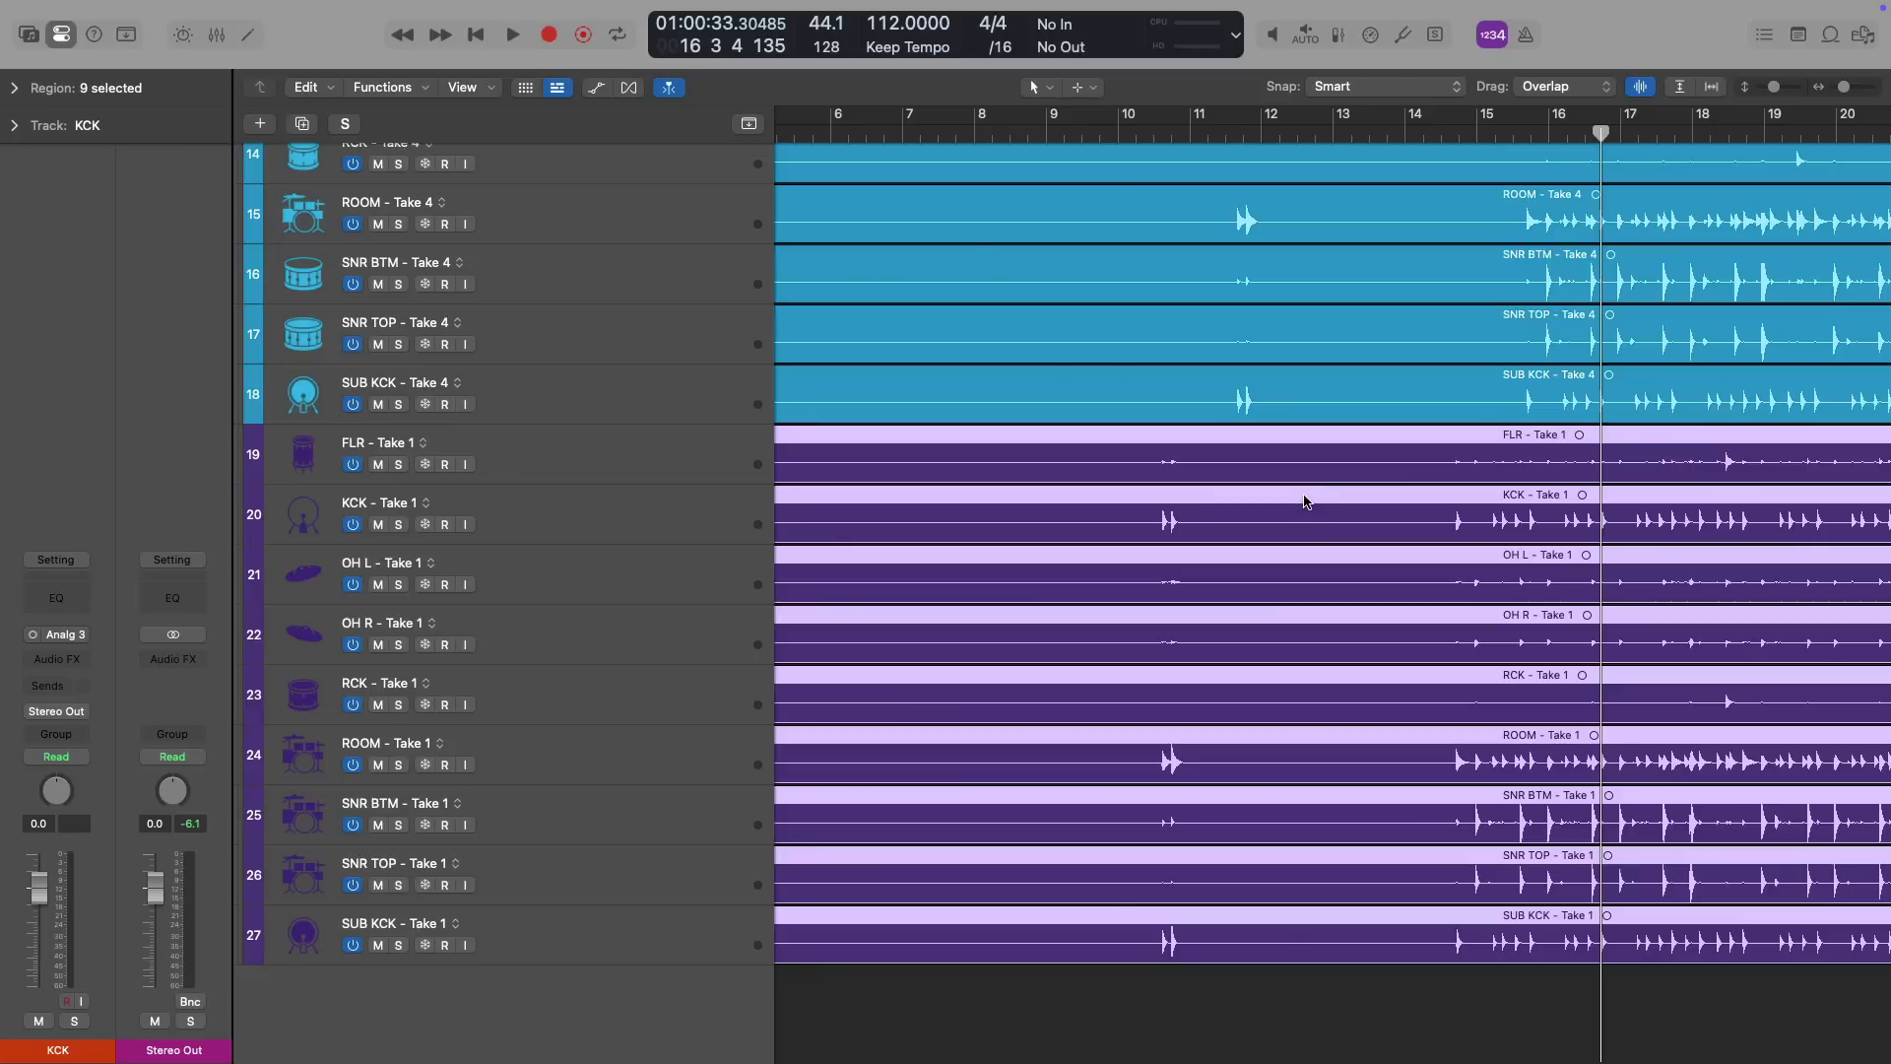
Place the playhead at bar 16 and shift the selected Take 1 regions so their first kick hit lands near it
left_click(1548, 120)
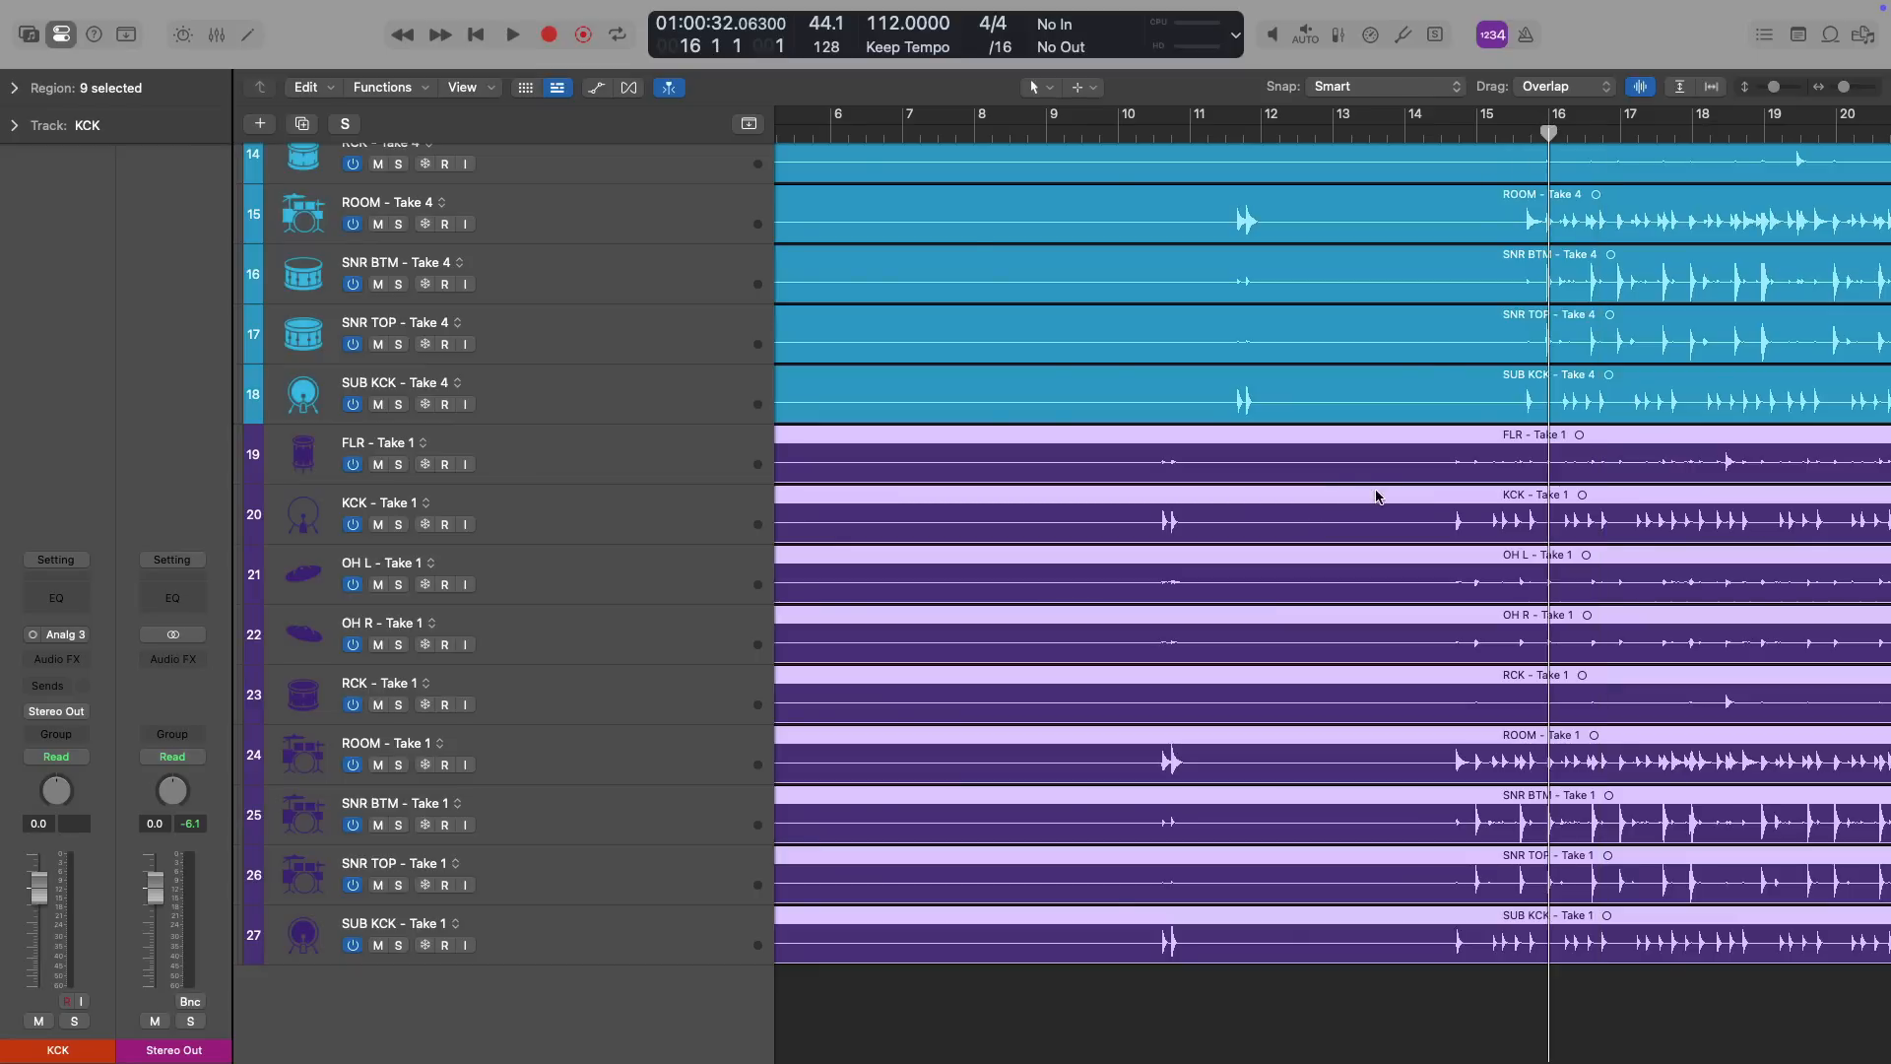
left_click_drag(1366, 503, 1465, 481)
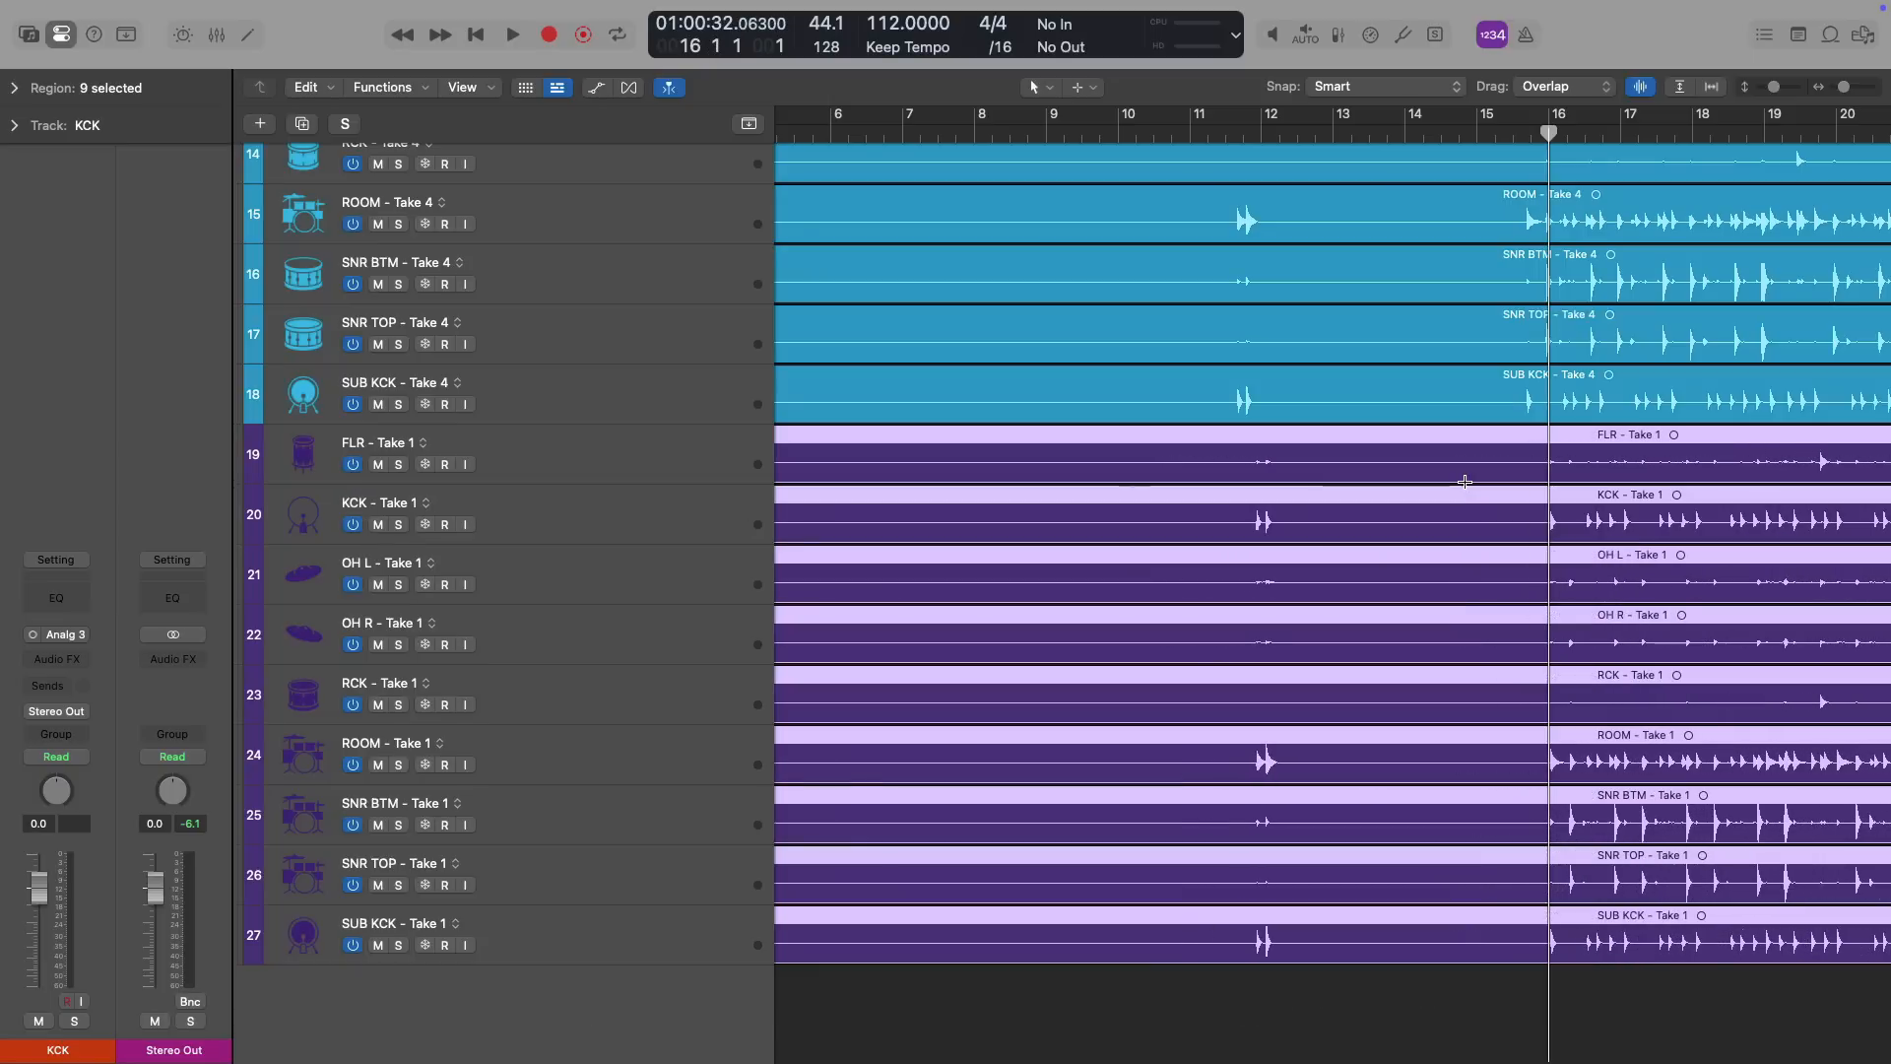
key("z")
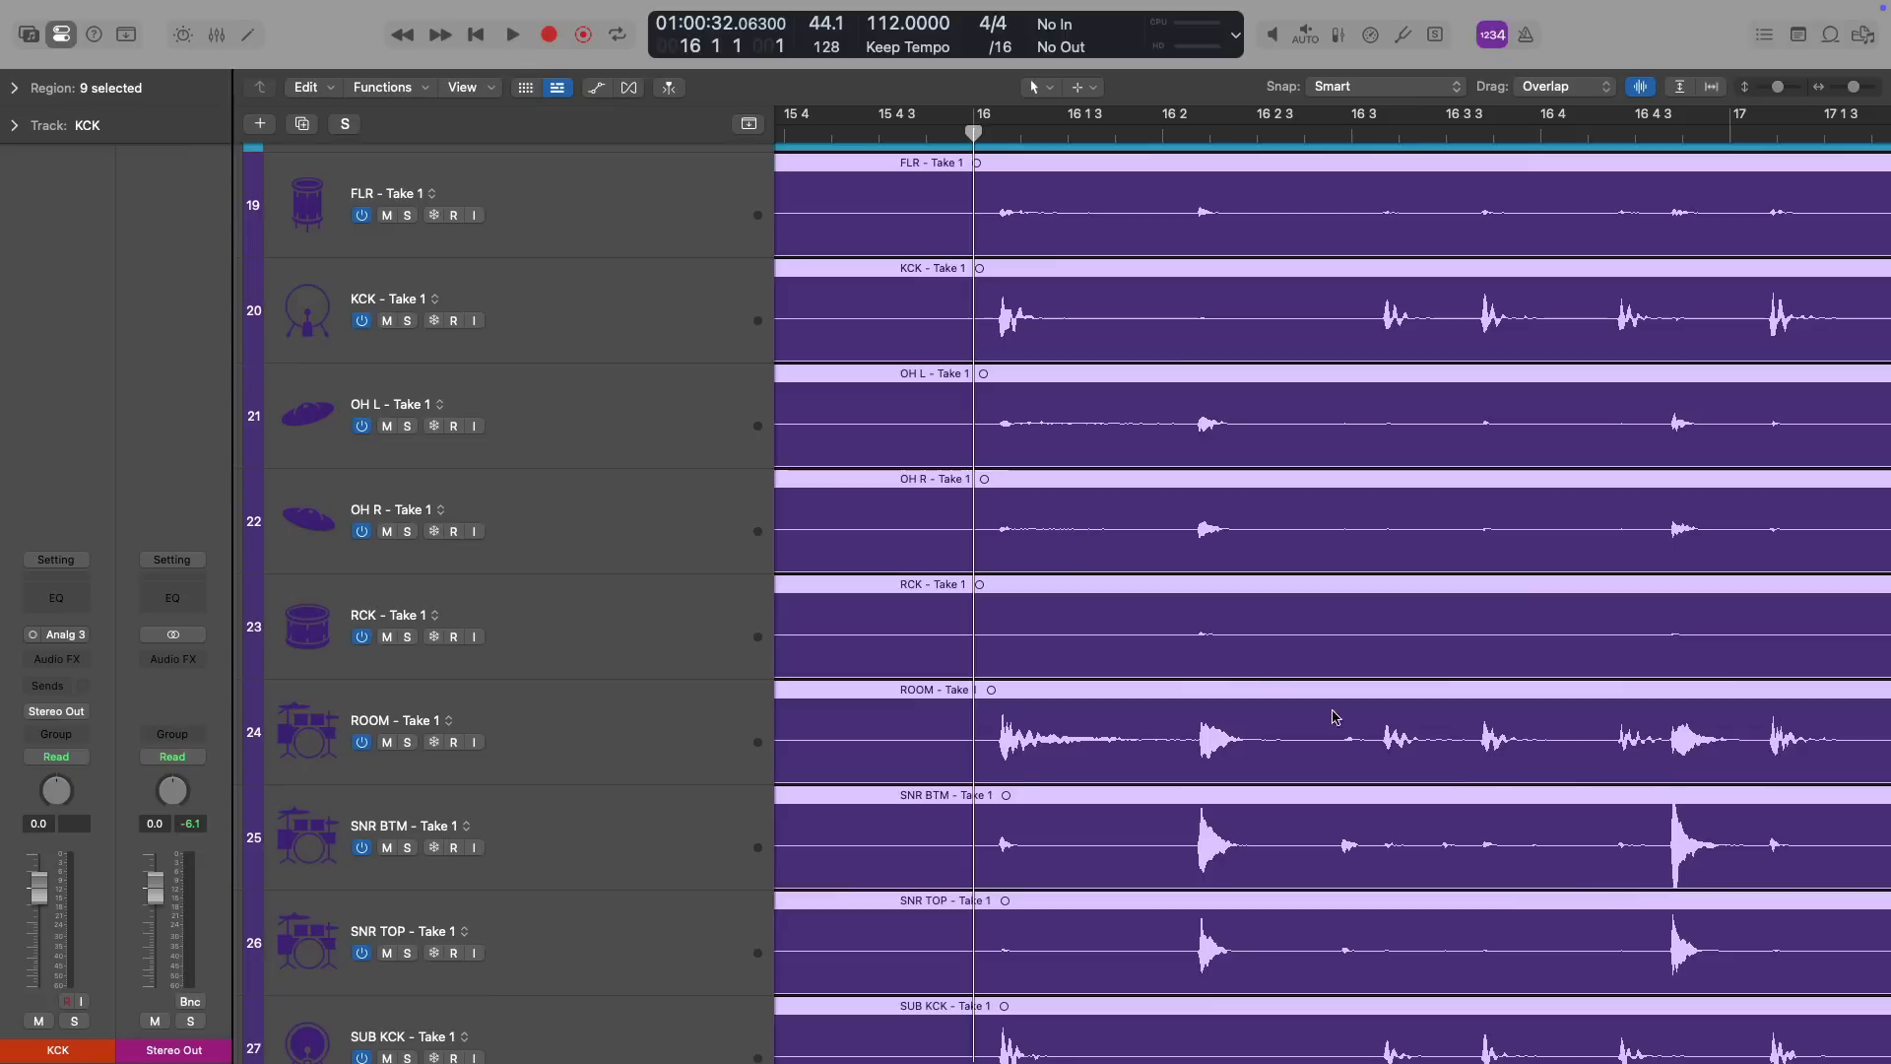
Fine-tune the position of the Take 1 regions until the first kick transient lines up with bar 16
left_click_drag(1172, 271, 1145, 277)
left_click_drag(1133, 278, 1106, 291)
key("super+z")
left_click_drag(949, 197, 1027, 505)
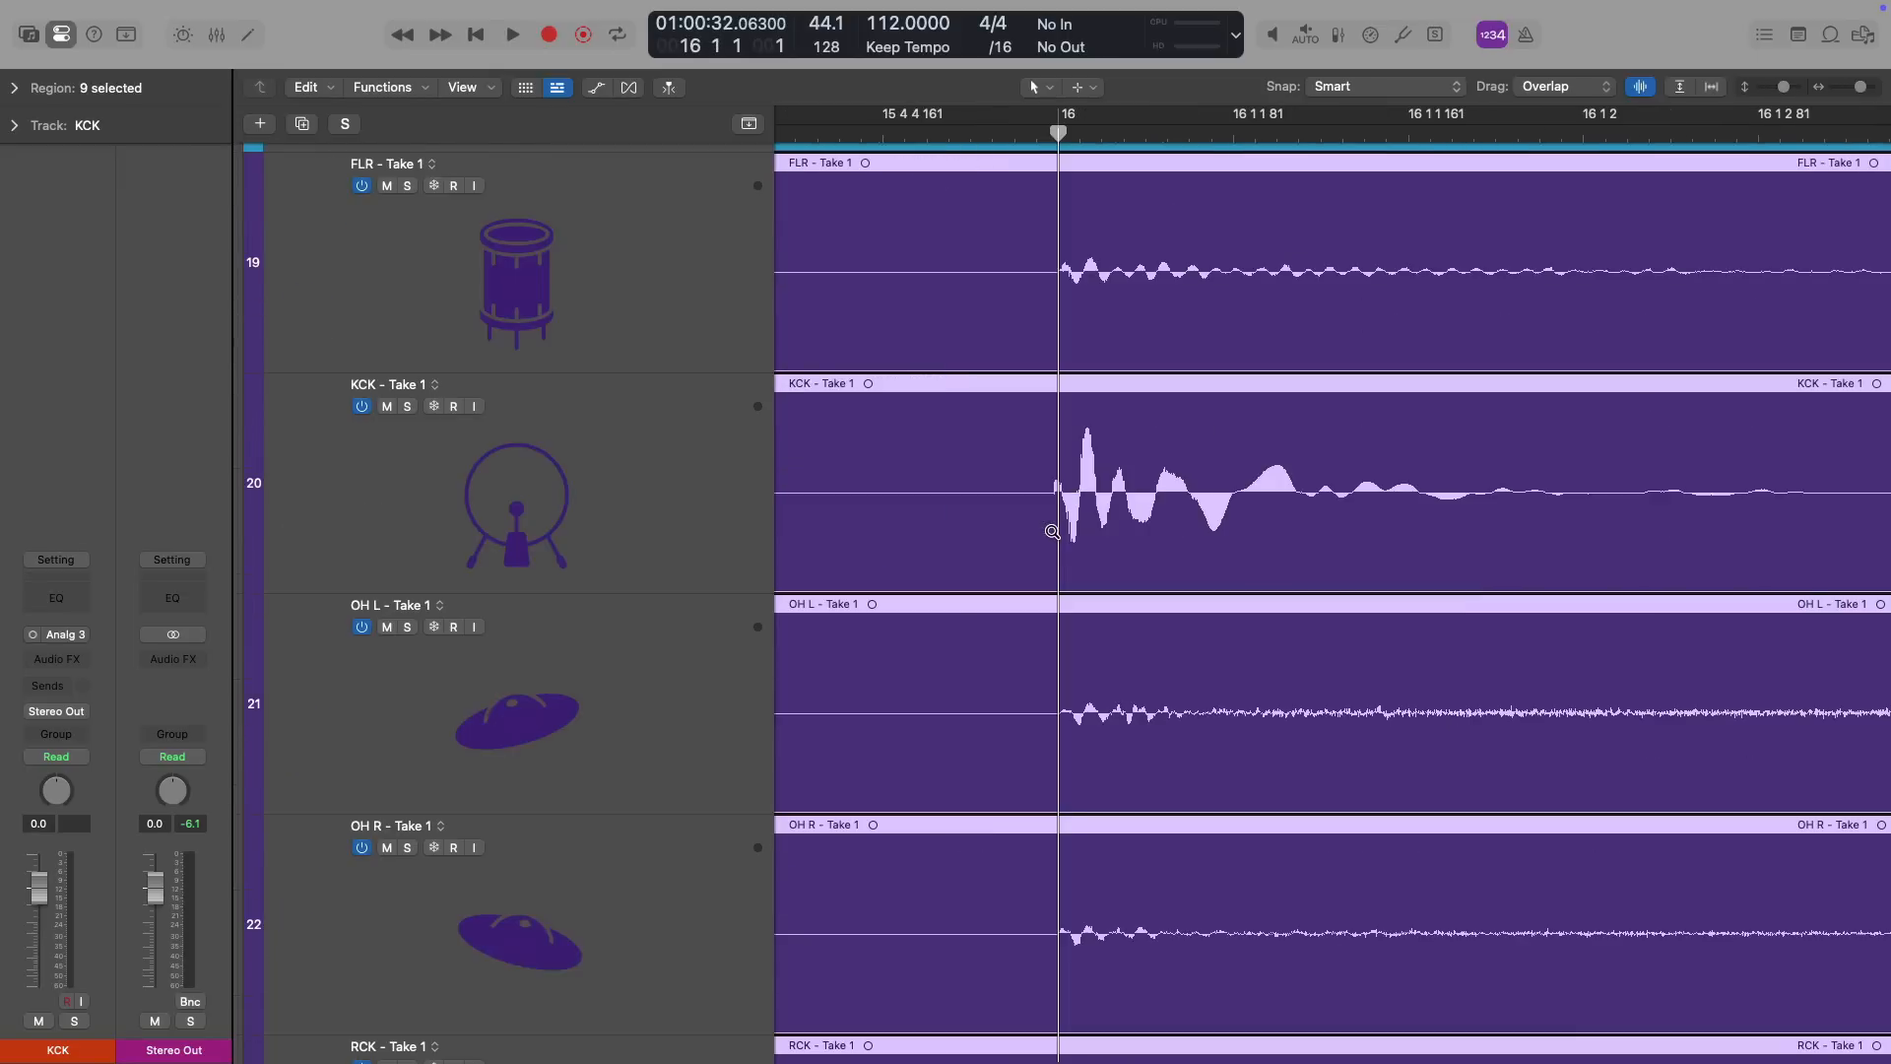
left_click(1052, 532, "ctrl+alt")
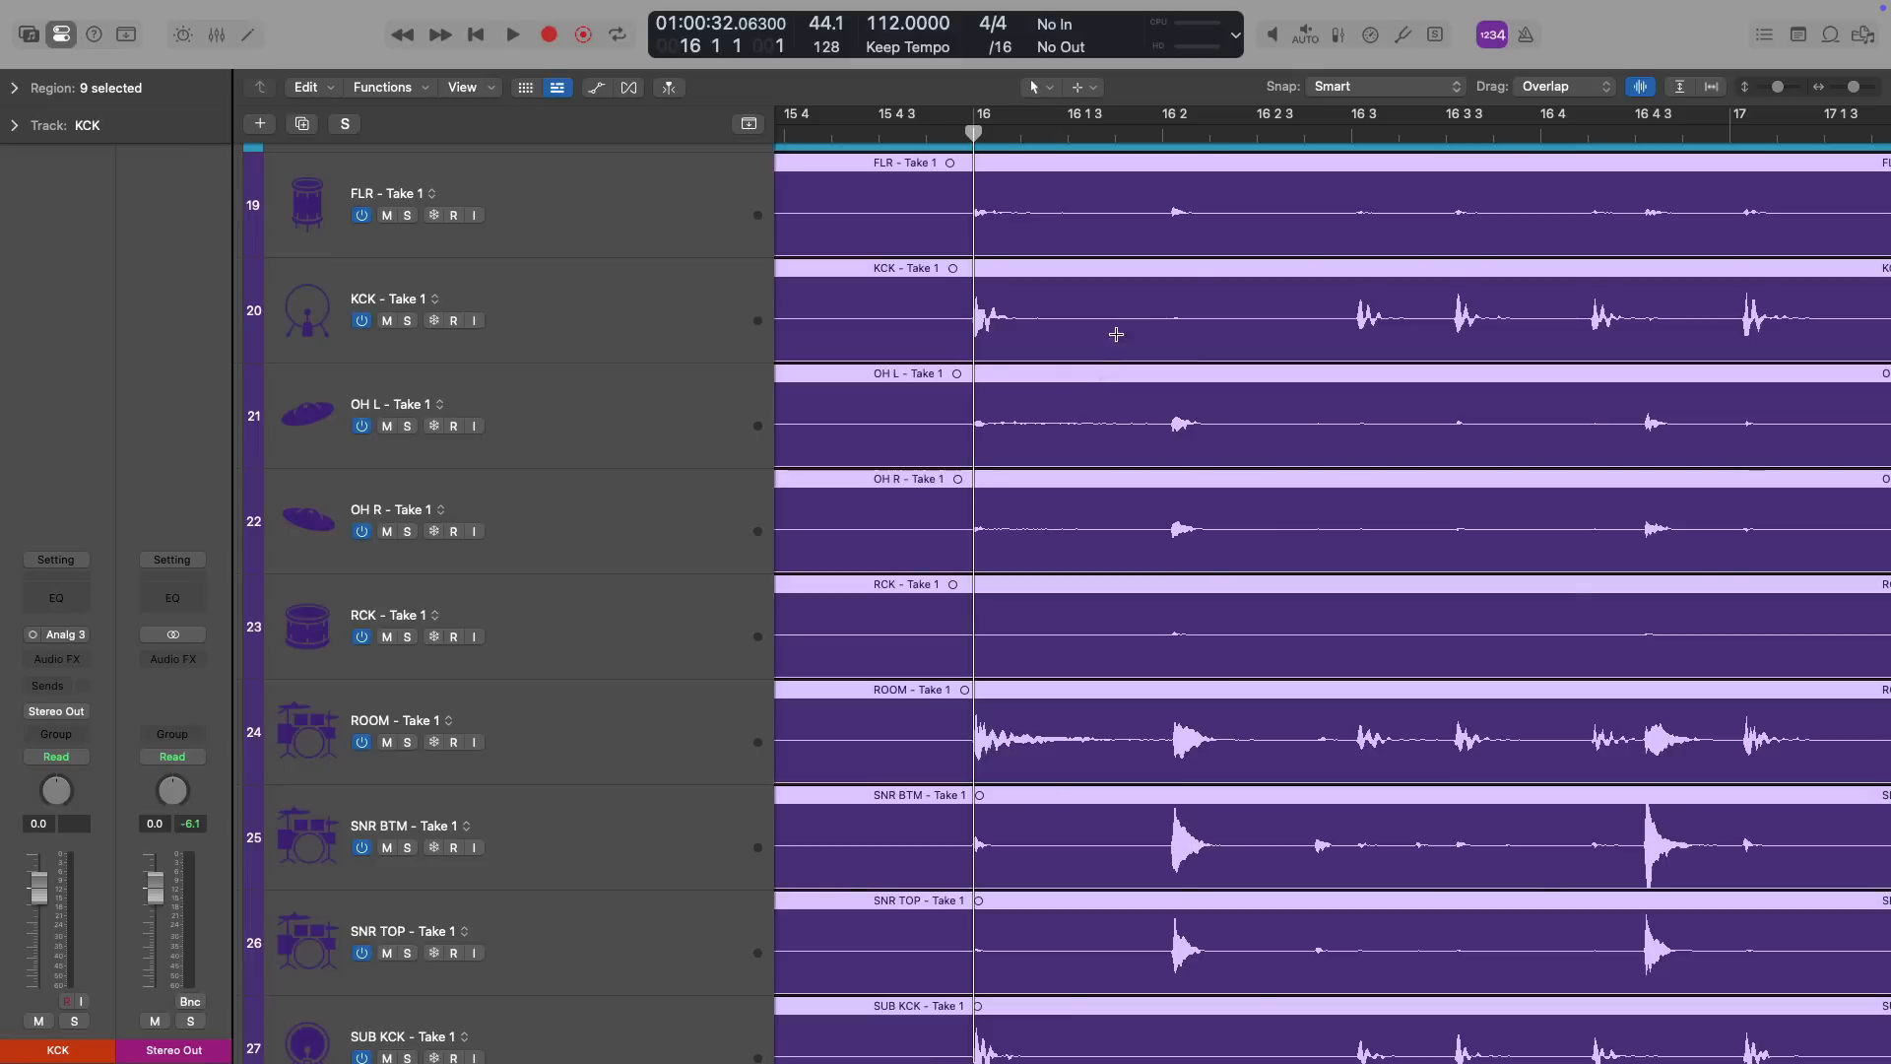
Try moving the Take 1 regions along the grid, checking their start edges around bar 2
left_click_drag(1118, 278, 1165, 277)
key("super+Left")
key("super+Left")
key("super+Left")
key("super+Left")
scroll(1139, 289, "left", 15)
scroll(1139, 288, "left", 4)
left_click_drag(1123, 206, 1274, 621)
left_click_drag(1026, 174, 1068, 175)
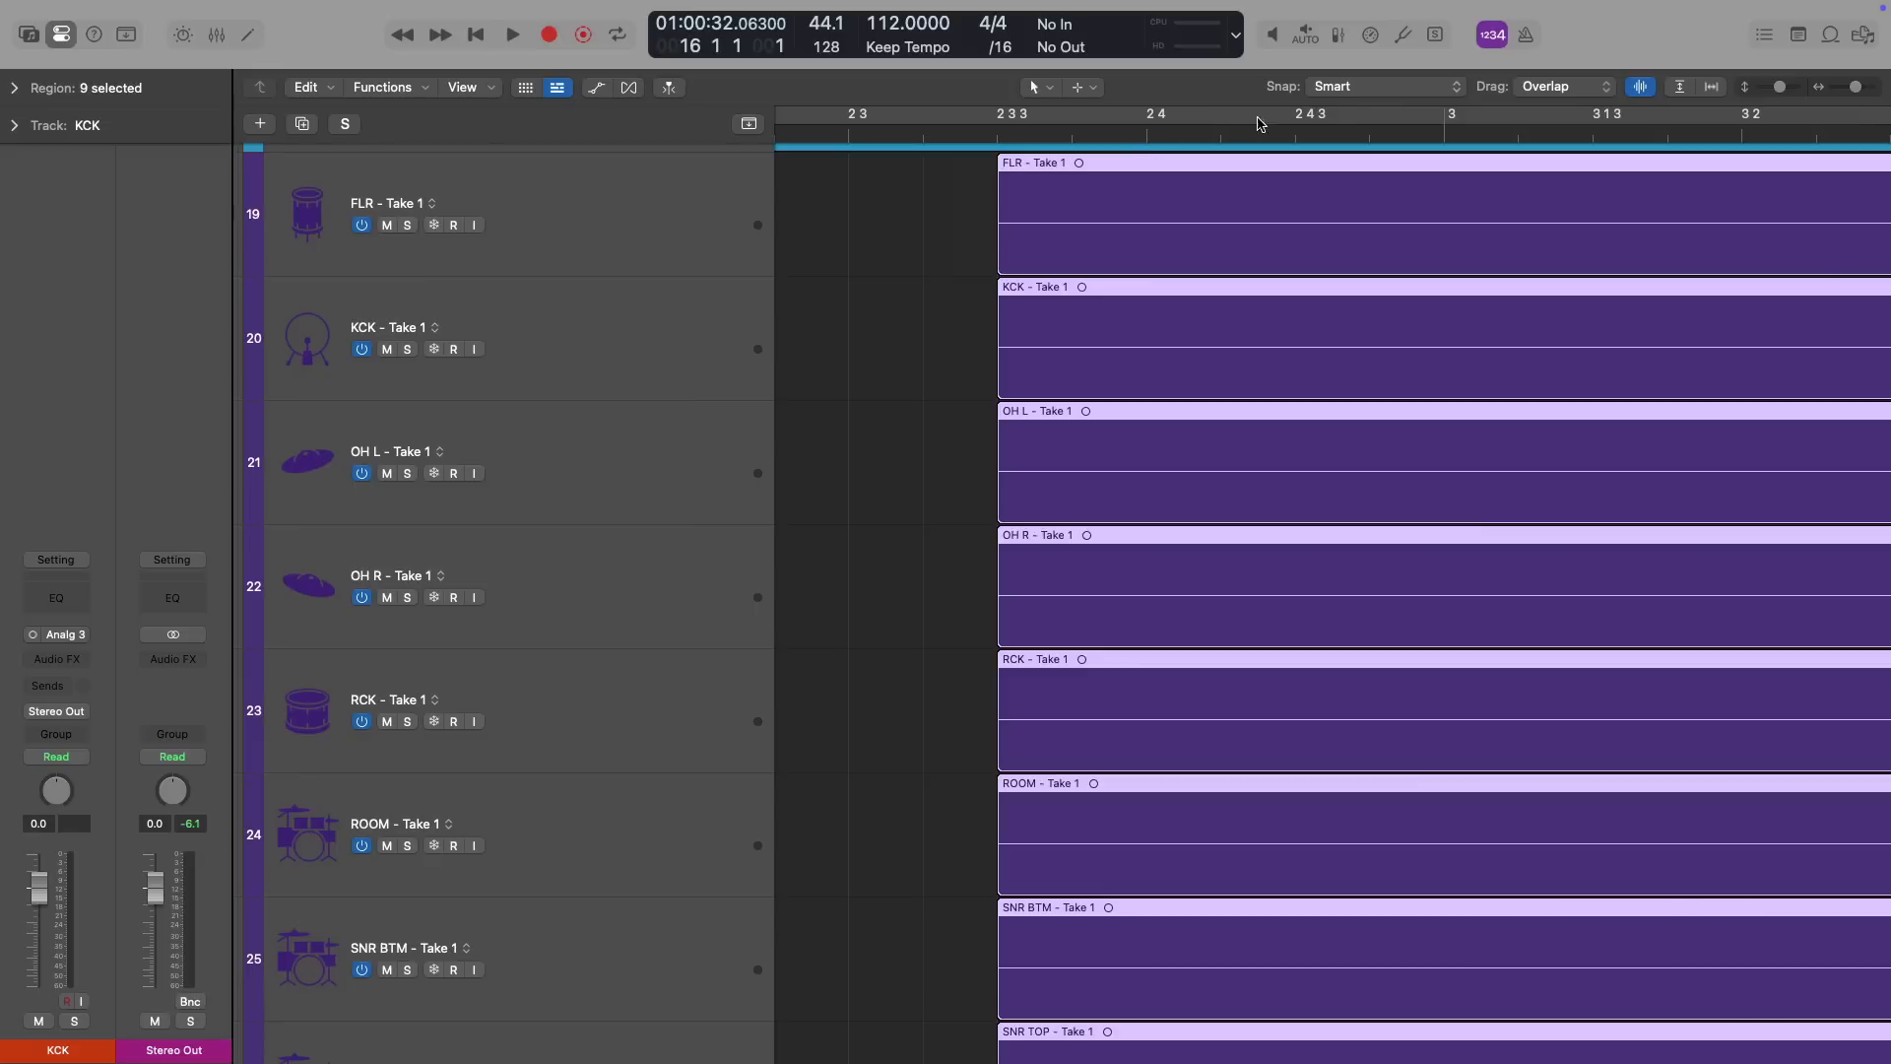
Set the snap mode to Snap Regions to Absolute Value and try moving the starts of the Take 1 regions
left_click(1383, 88)
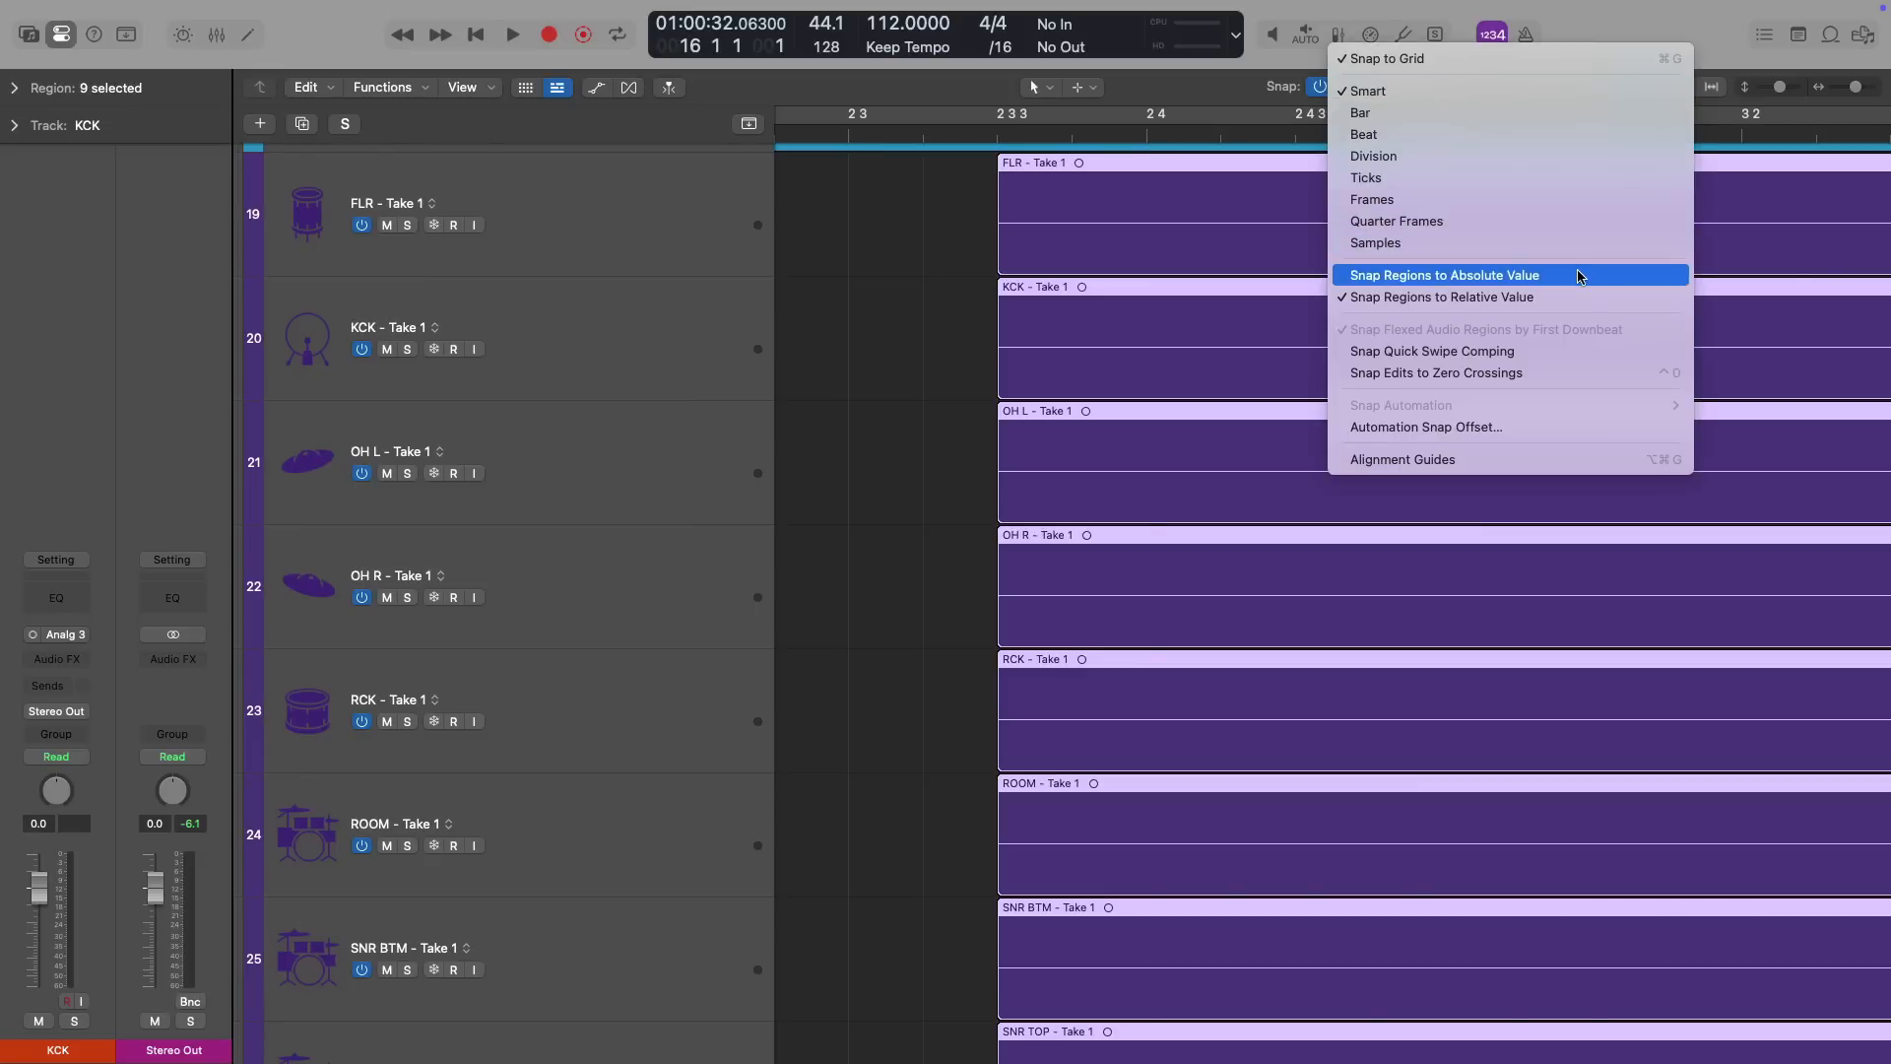
left_click(1579, 276)
left_click(1173, 187, "ctrl+alt")
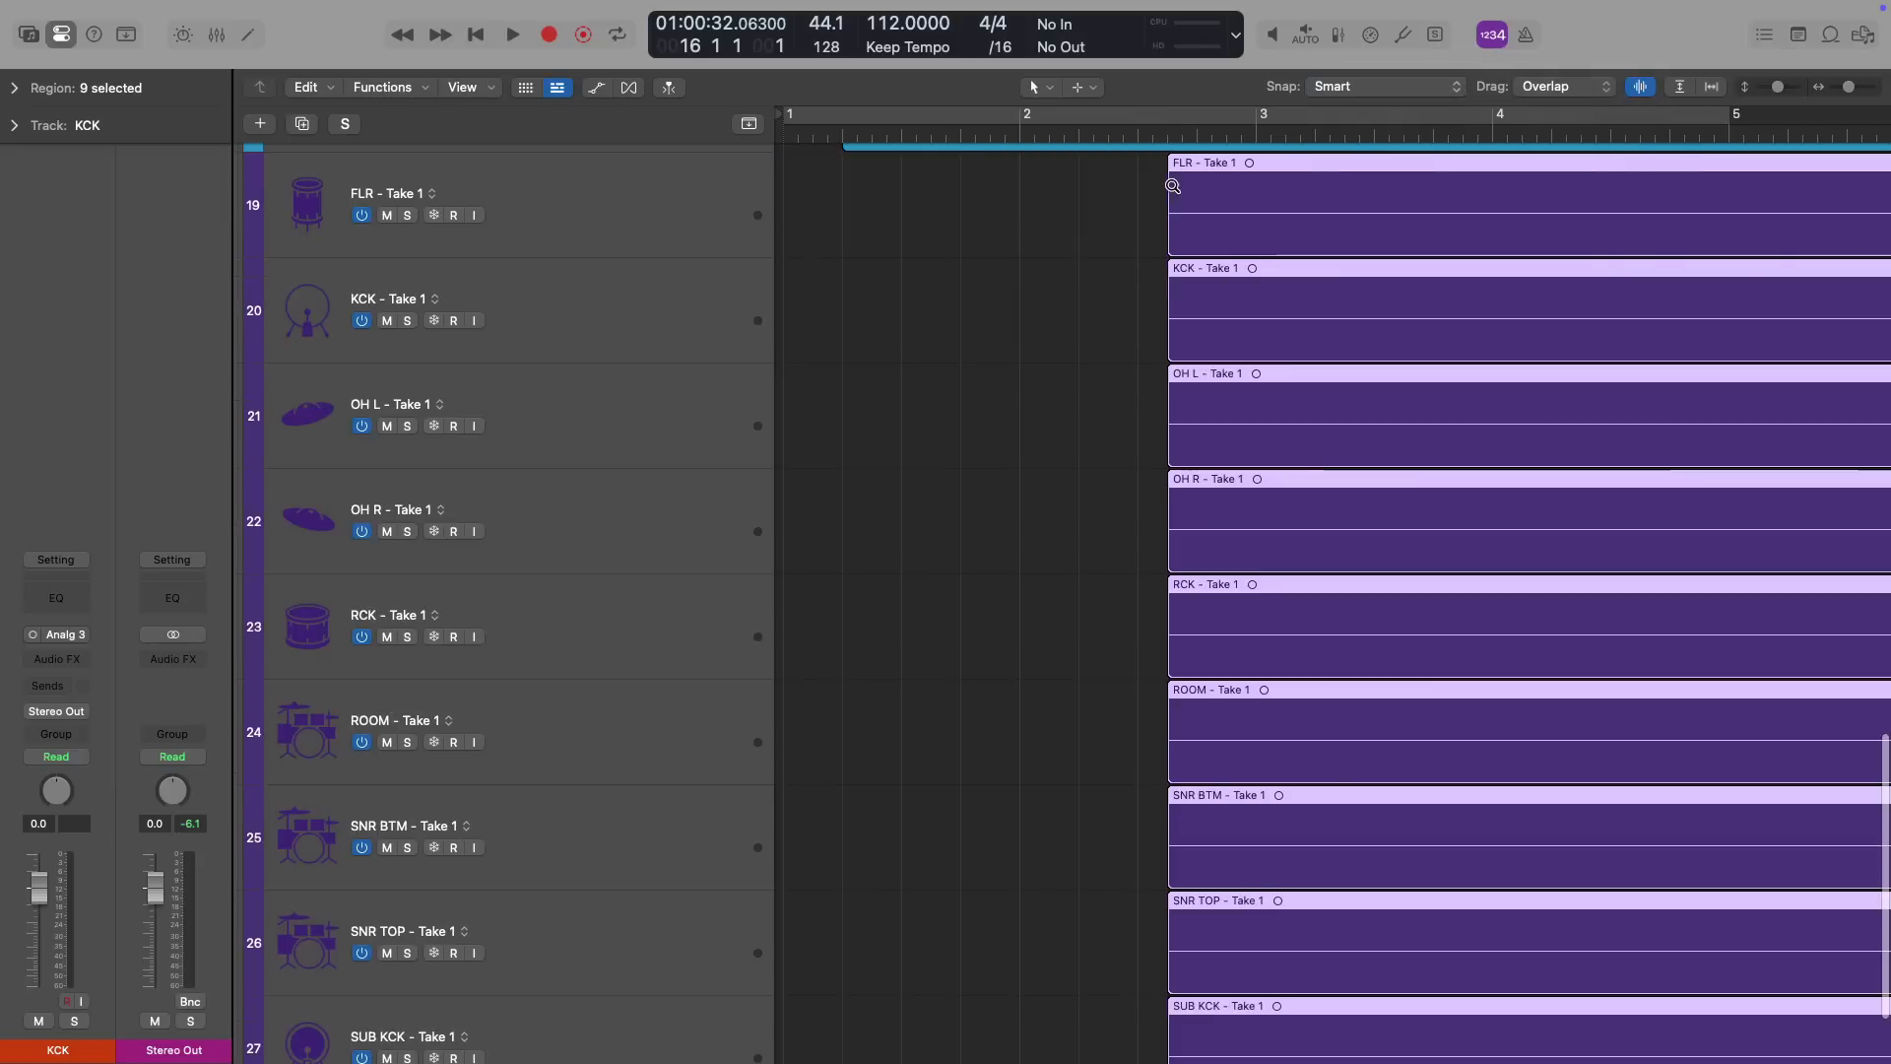
left_click(1174, 293, "ctrl+alt")
left_click_drag(1522, 470, 1645, 1010)
left_click_drag(1167, 268, 1119, 262)
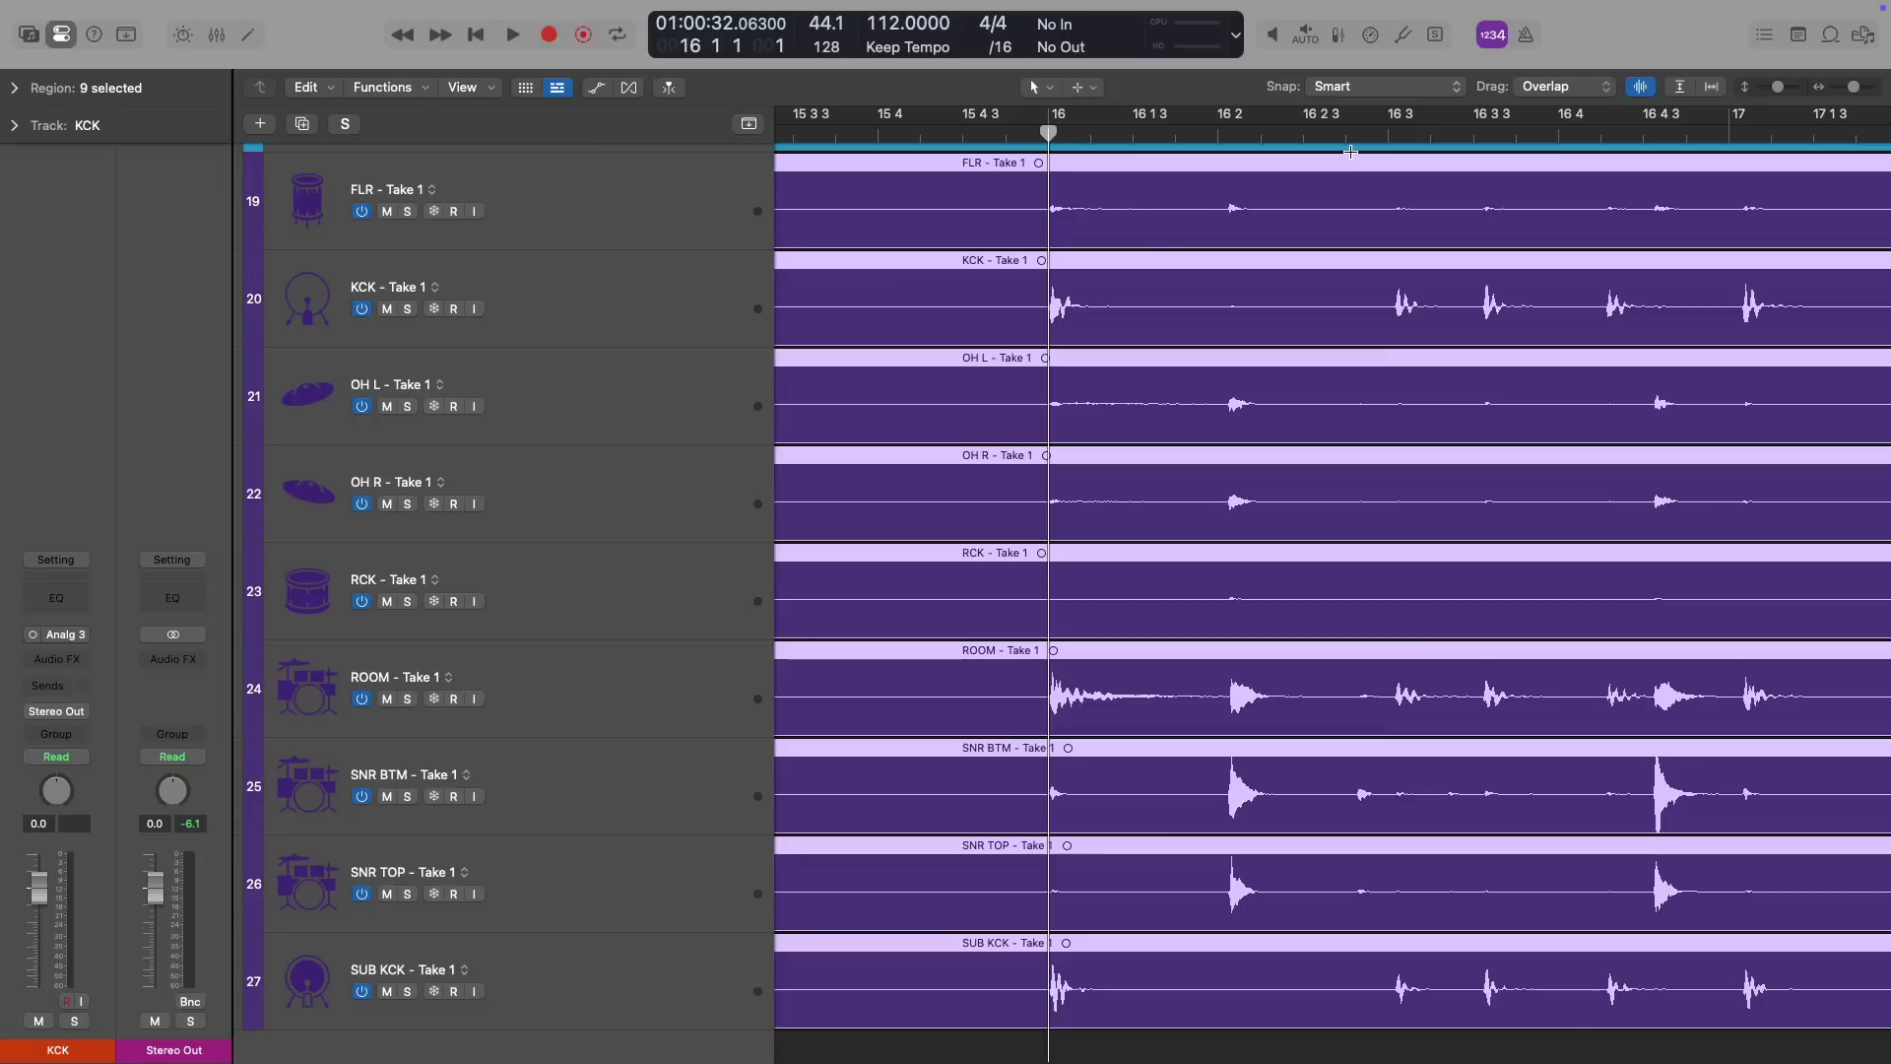
Compare the Take 1 kick hits with the grid by placing the playhead at 16 3 3, 16 4 2 and bar 17
left_click_drag(1387, 134, 1493, 138)
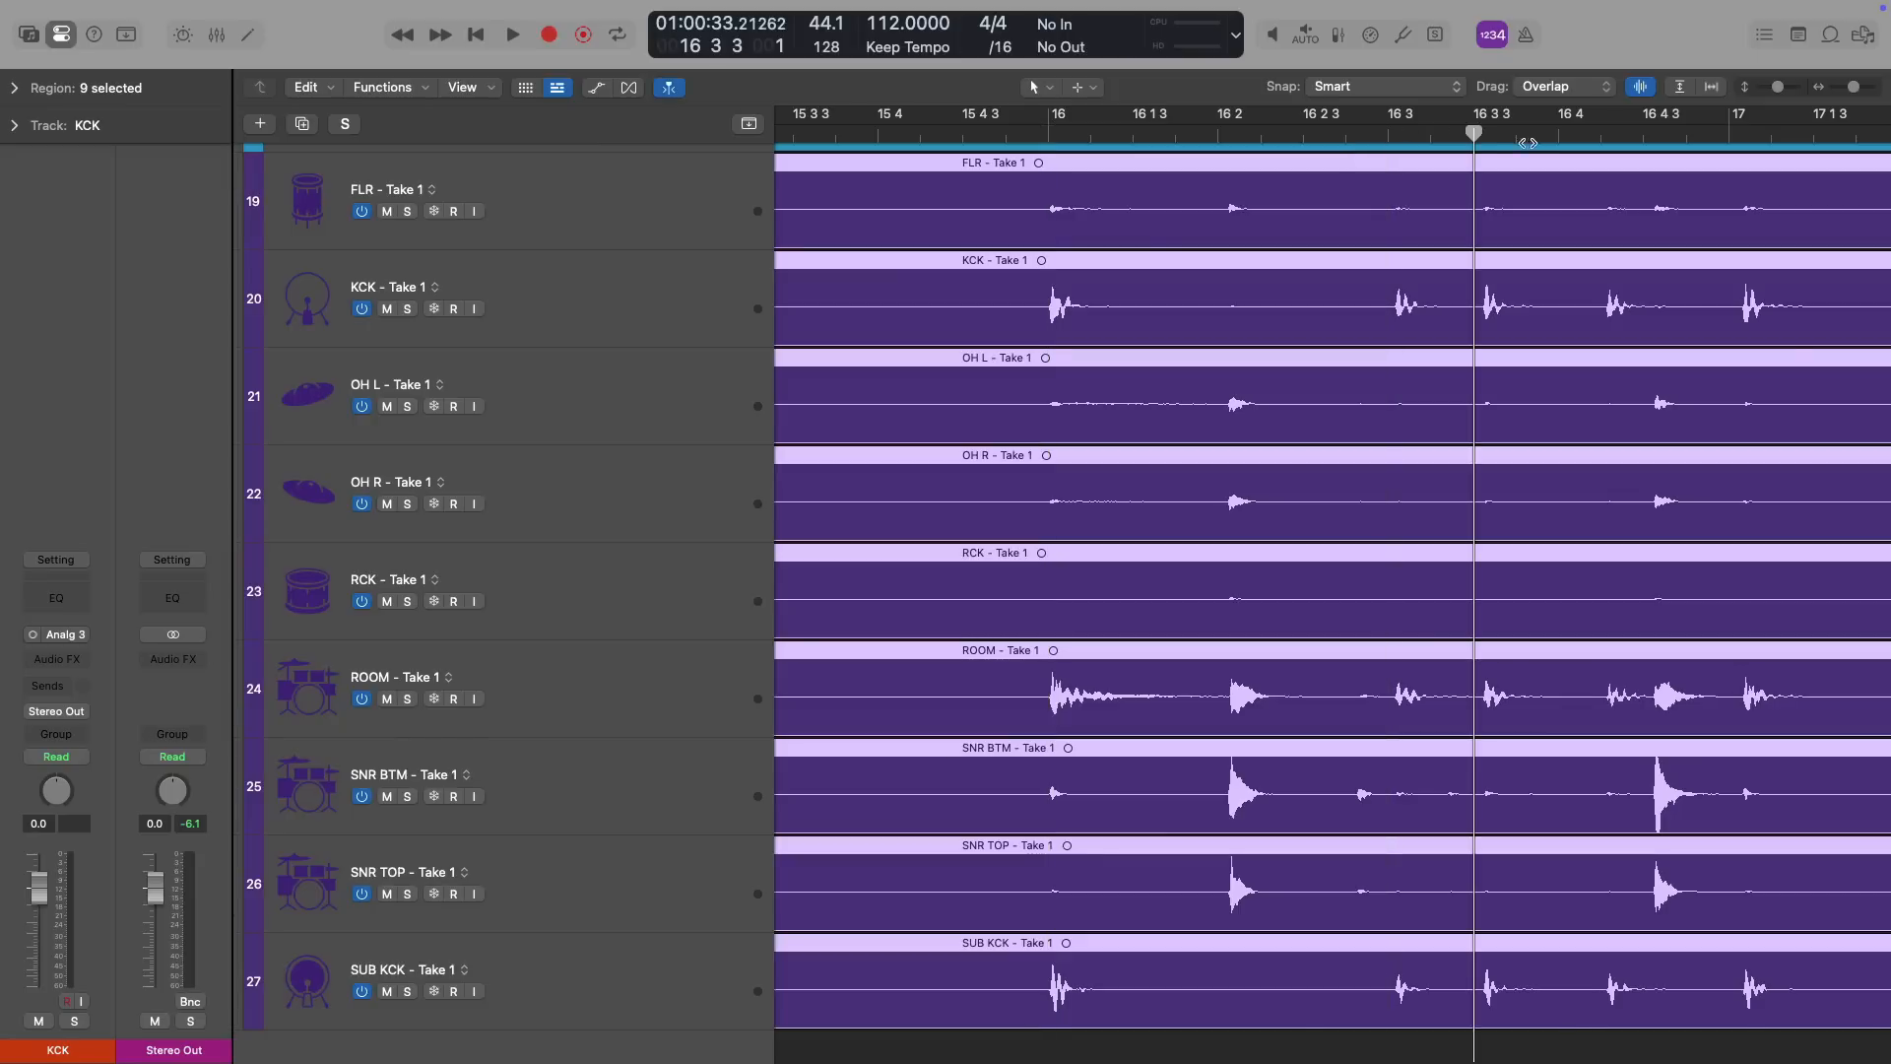
left_click_drag(1606, 139, 1624, 134)
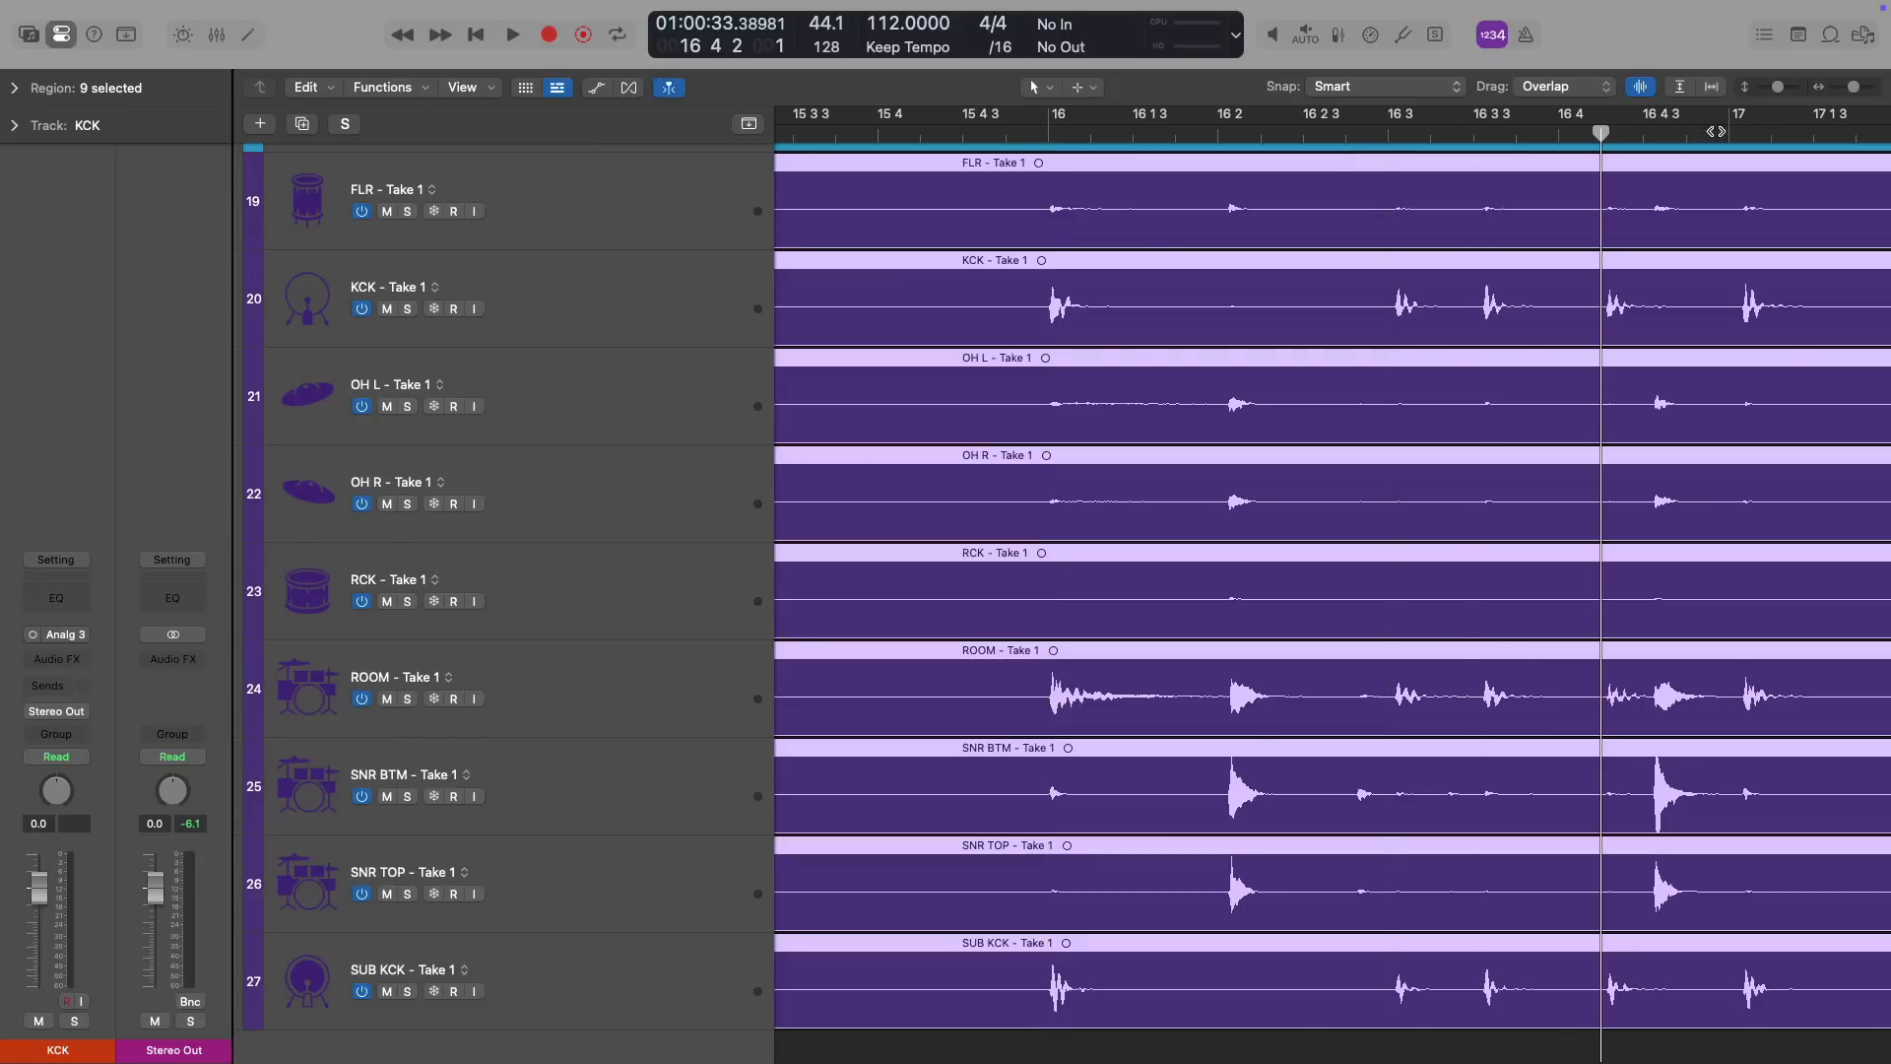
left_click_drag(1738, 132, 1731, 133)
key("z")
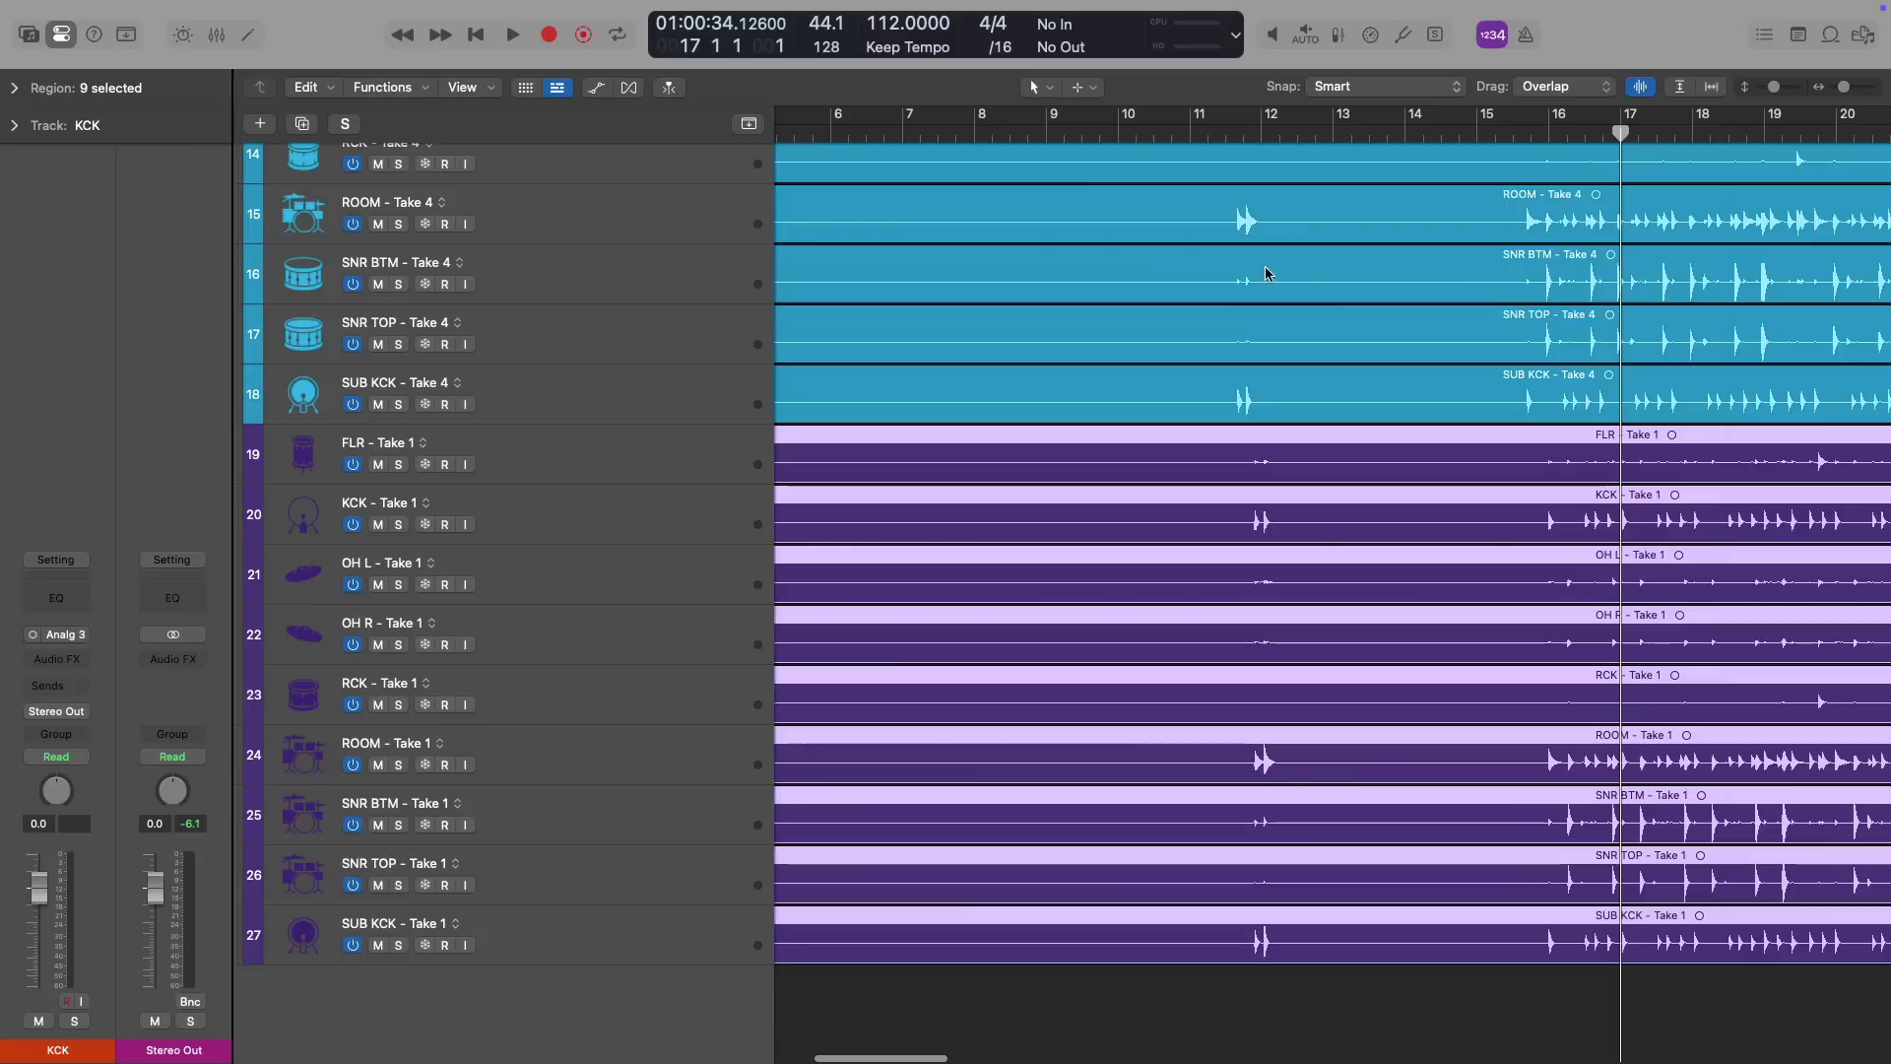
Select all nine Take 4 tracks with their regions, from FLR to SUB KCK, and bring bars 15 to 18 into close view
scroll(1178, 305, "up", 5)
left_click(690, 616)
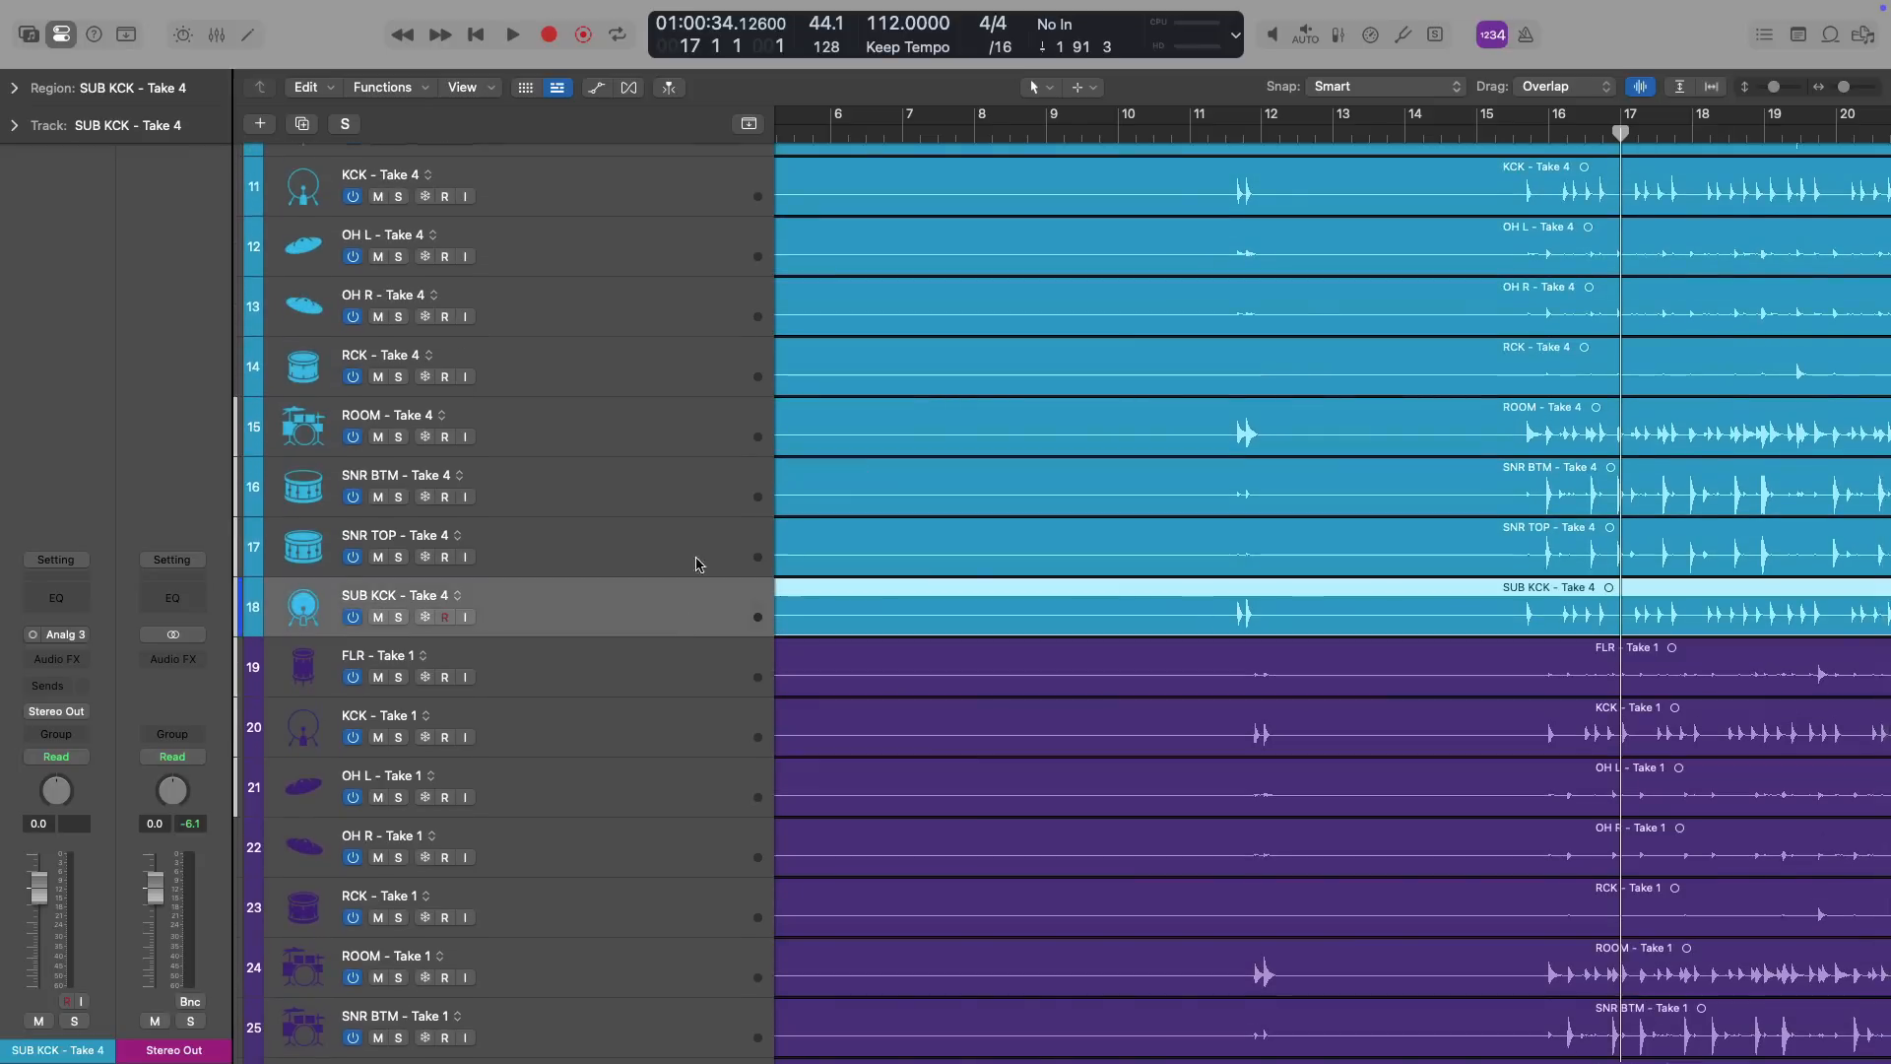
scroll(694, 552, "up", 3)
left_click(690, 317, "shift")
left_click_drag(1446, 253, 1726, 857)
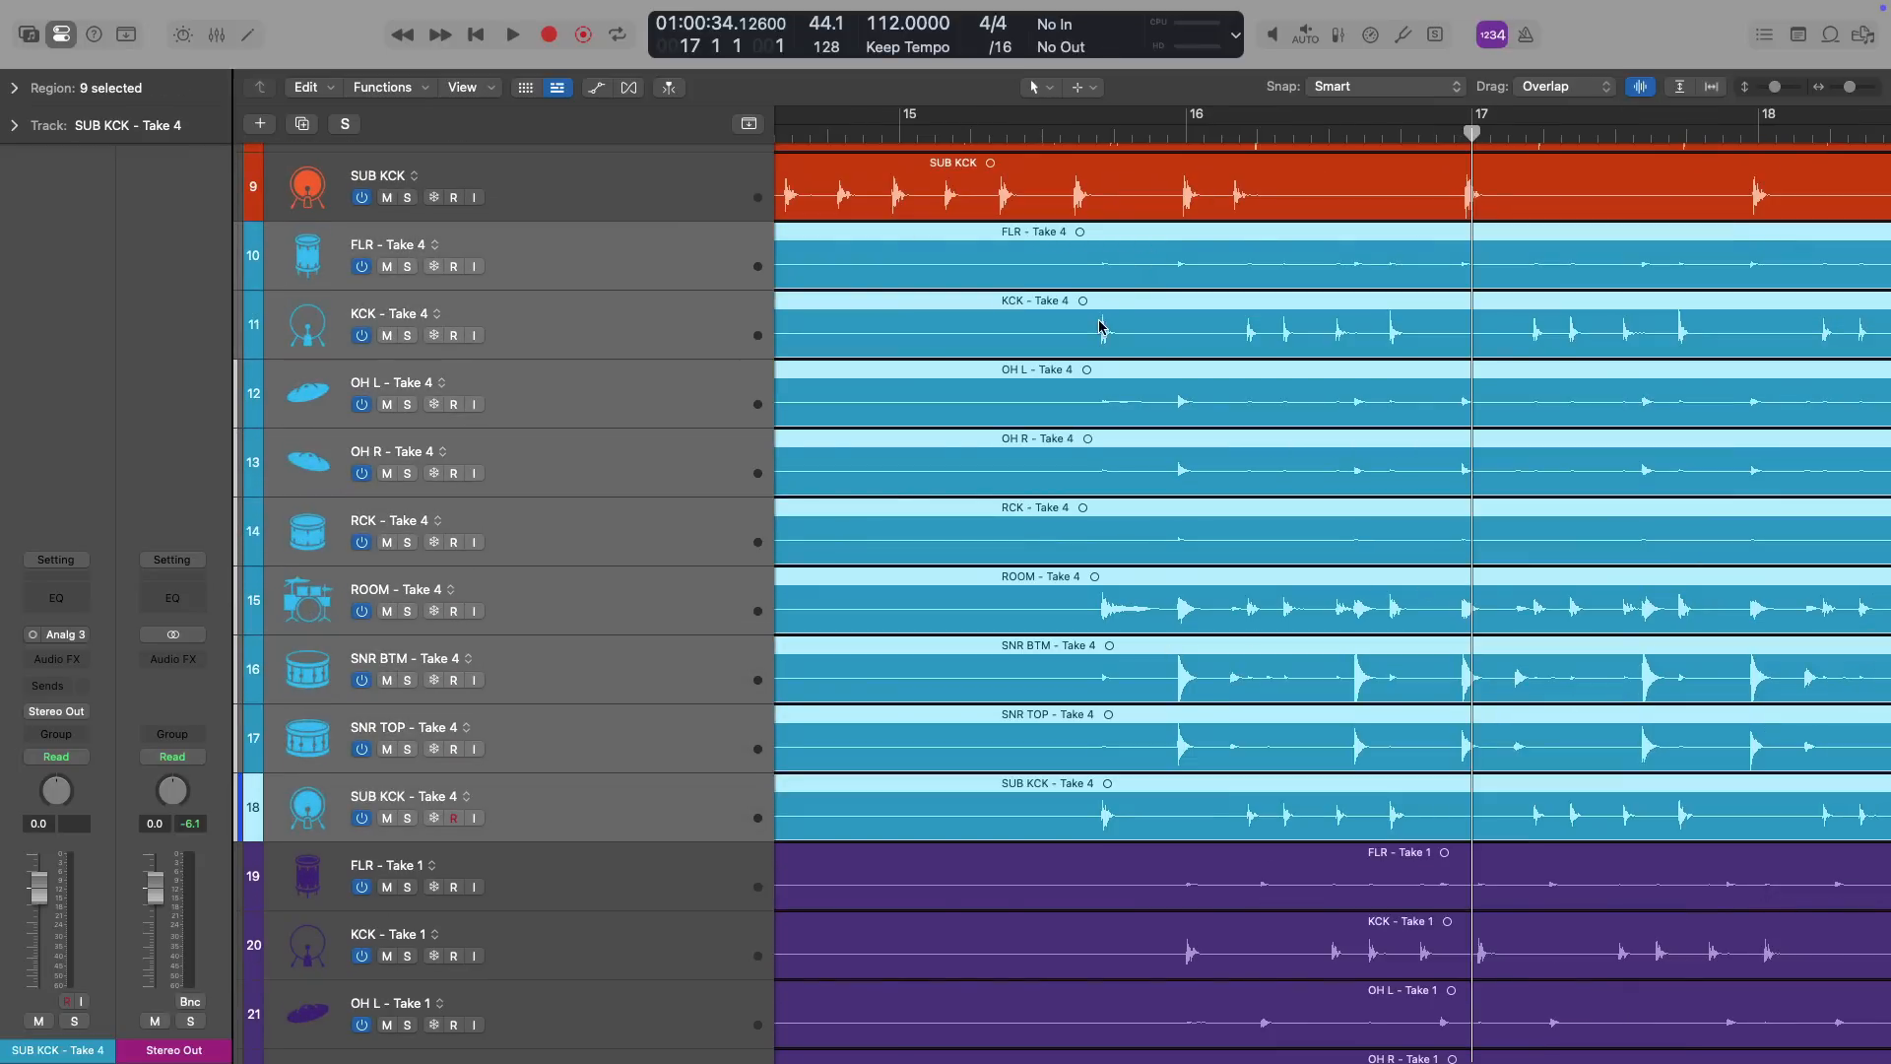
Align the nine selected Take 4 regions so their first kick hit of the performance falls on bar 16
left_click(1187, 133)
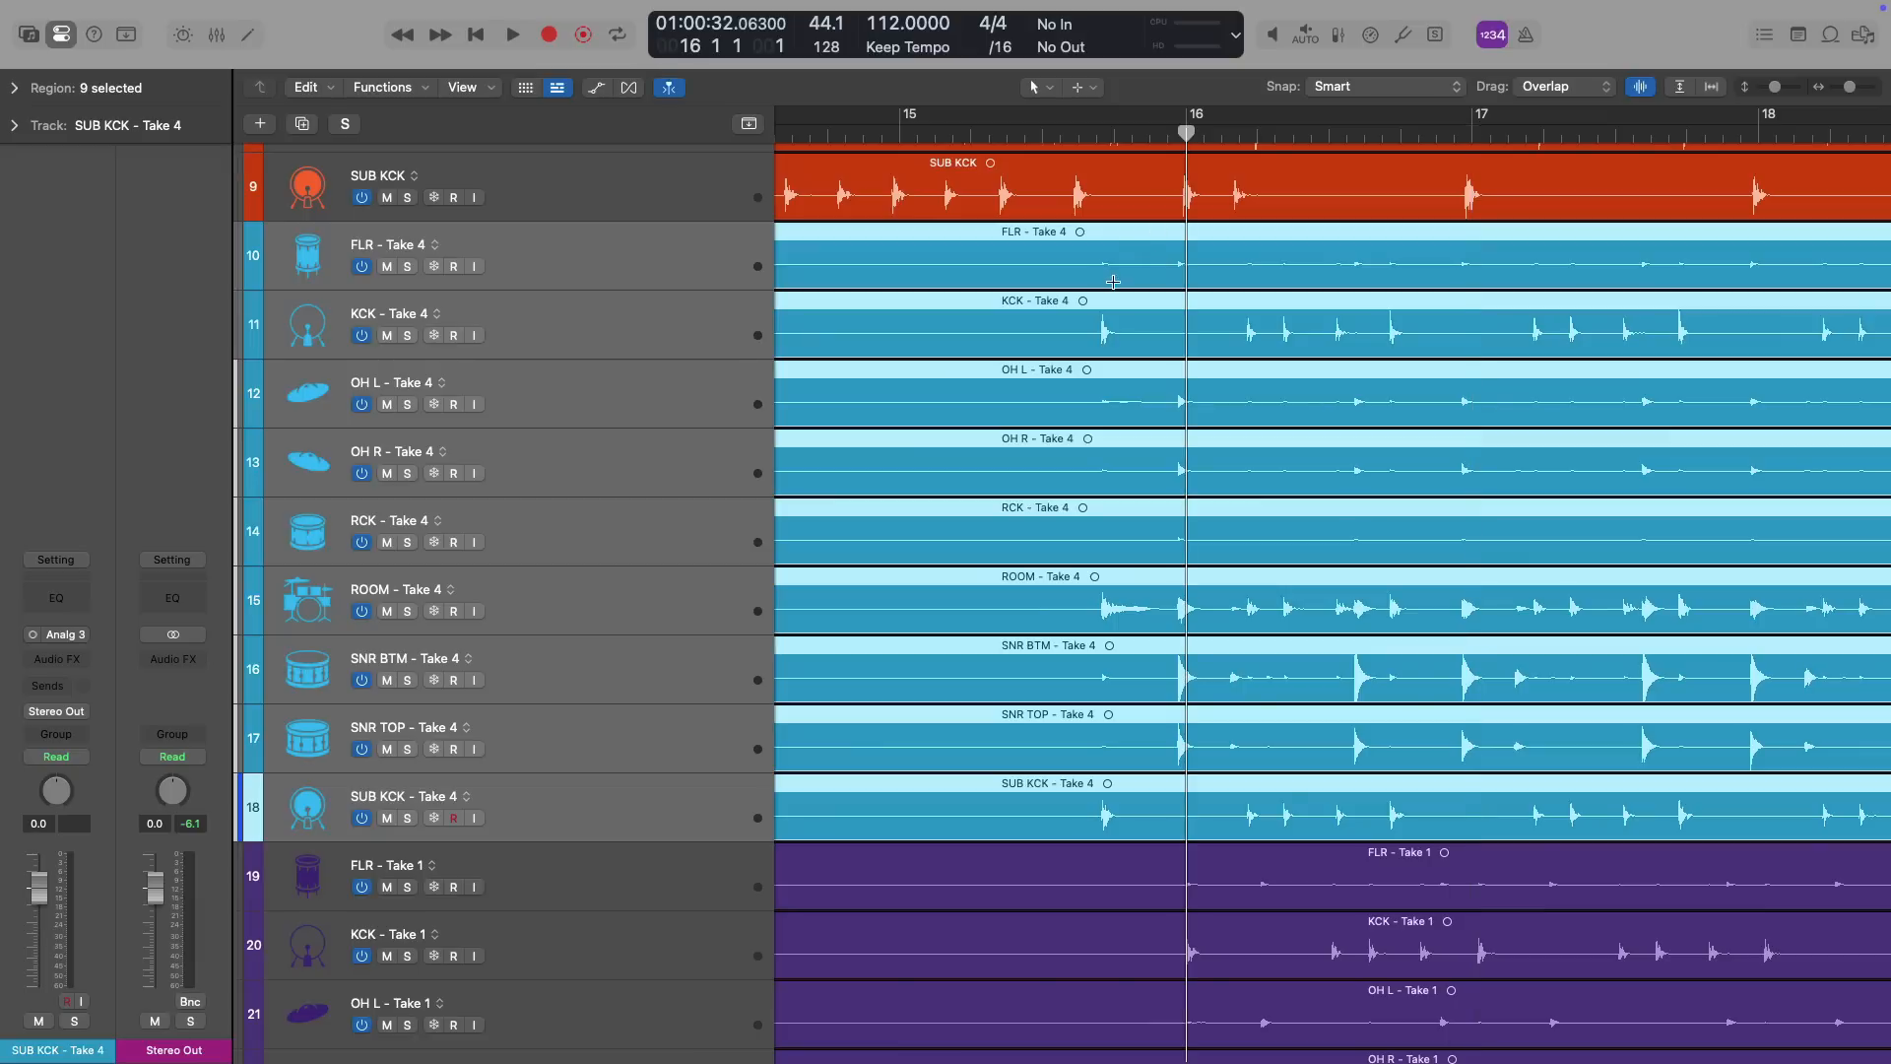
left_click_drag(1128, 236, 1286, 830)
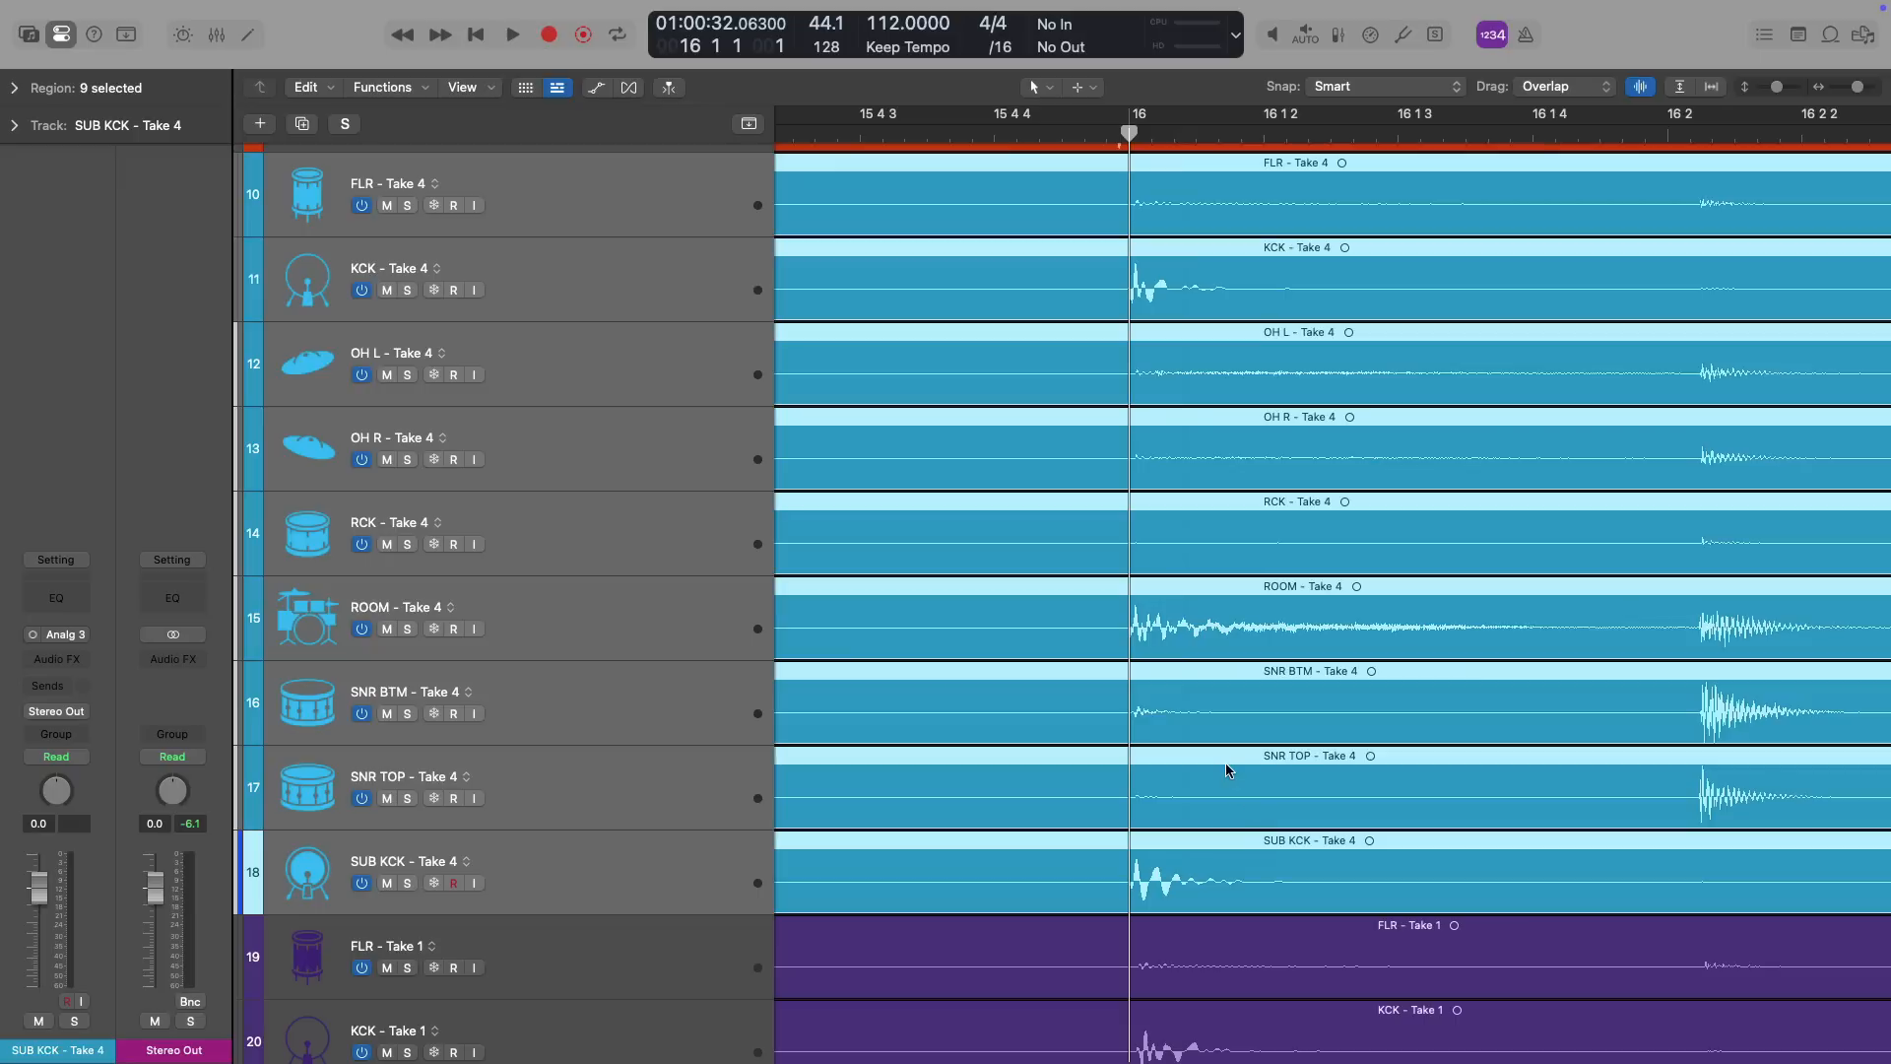
left_click(1227, 766, "ctrl+alt")
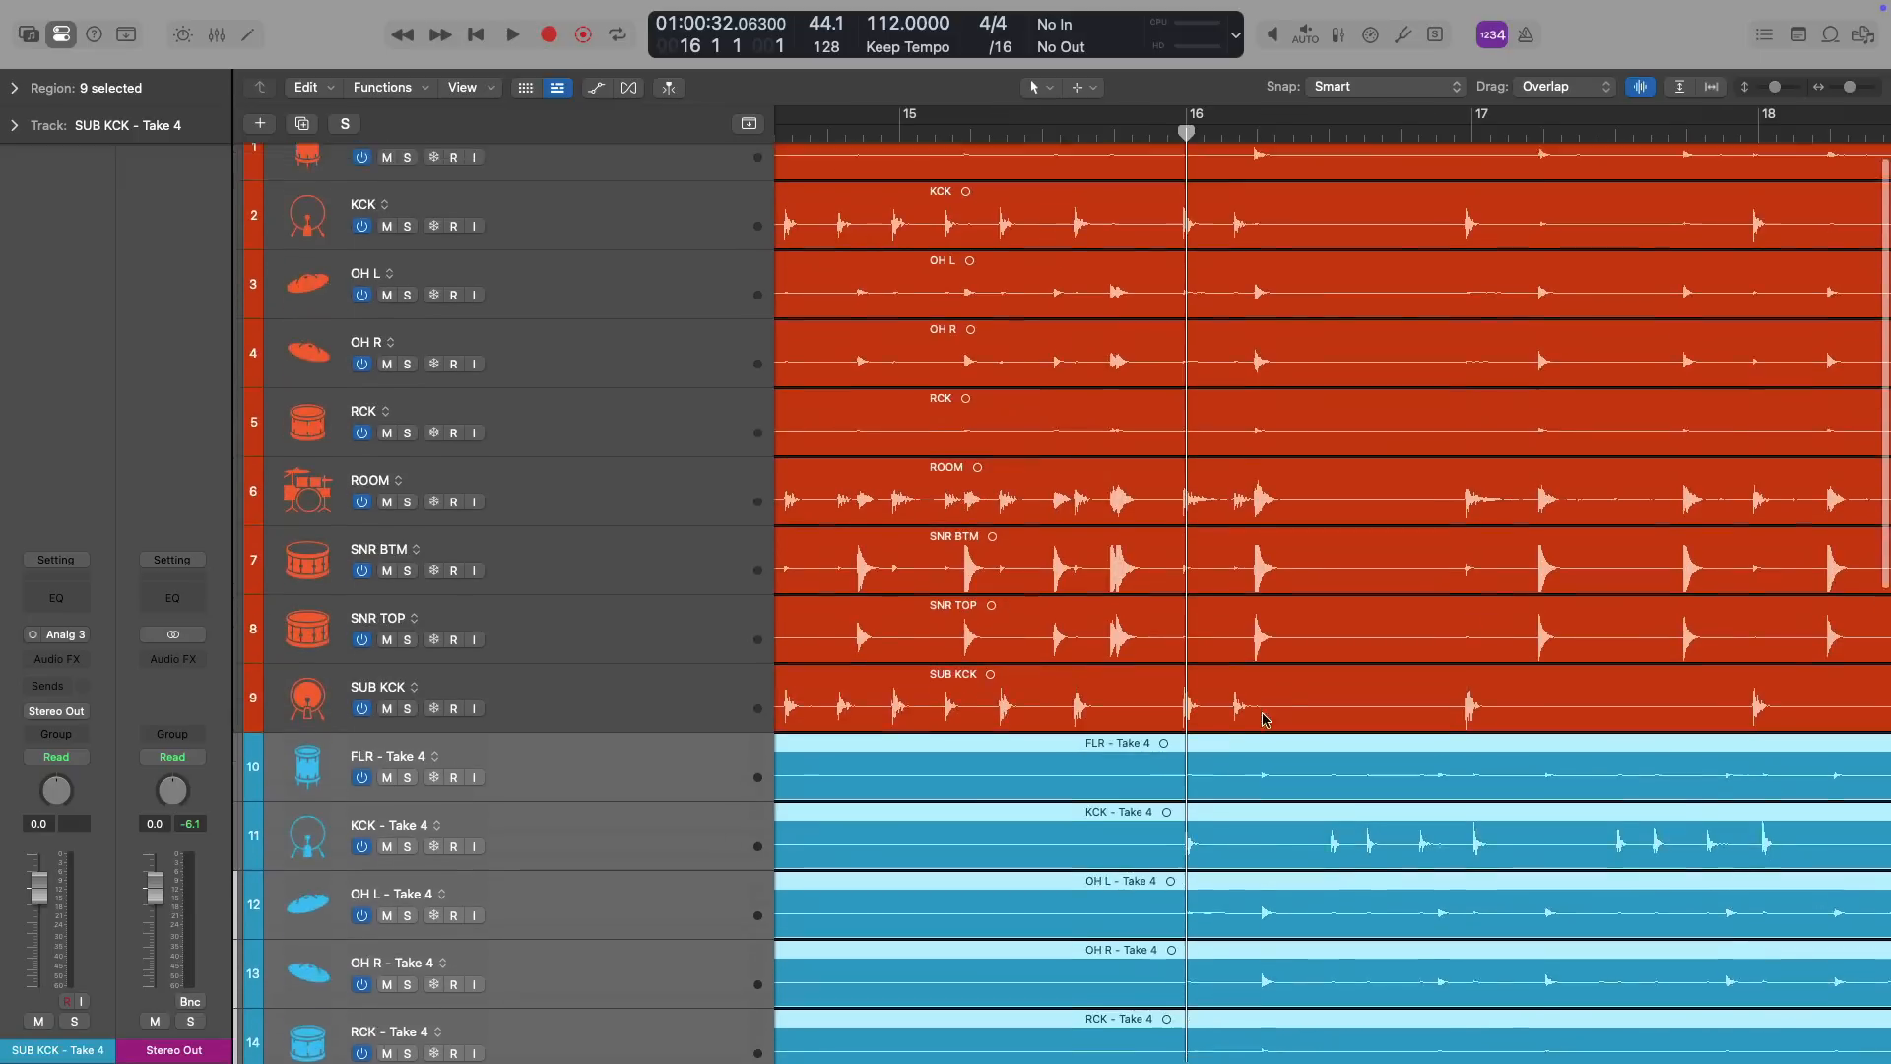
Select all nine original tracks from FLR to SUB KCK and move their regions so the first kick hit falls on bar 16
left_click(683, 706)
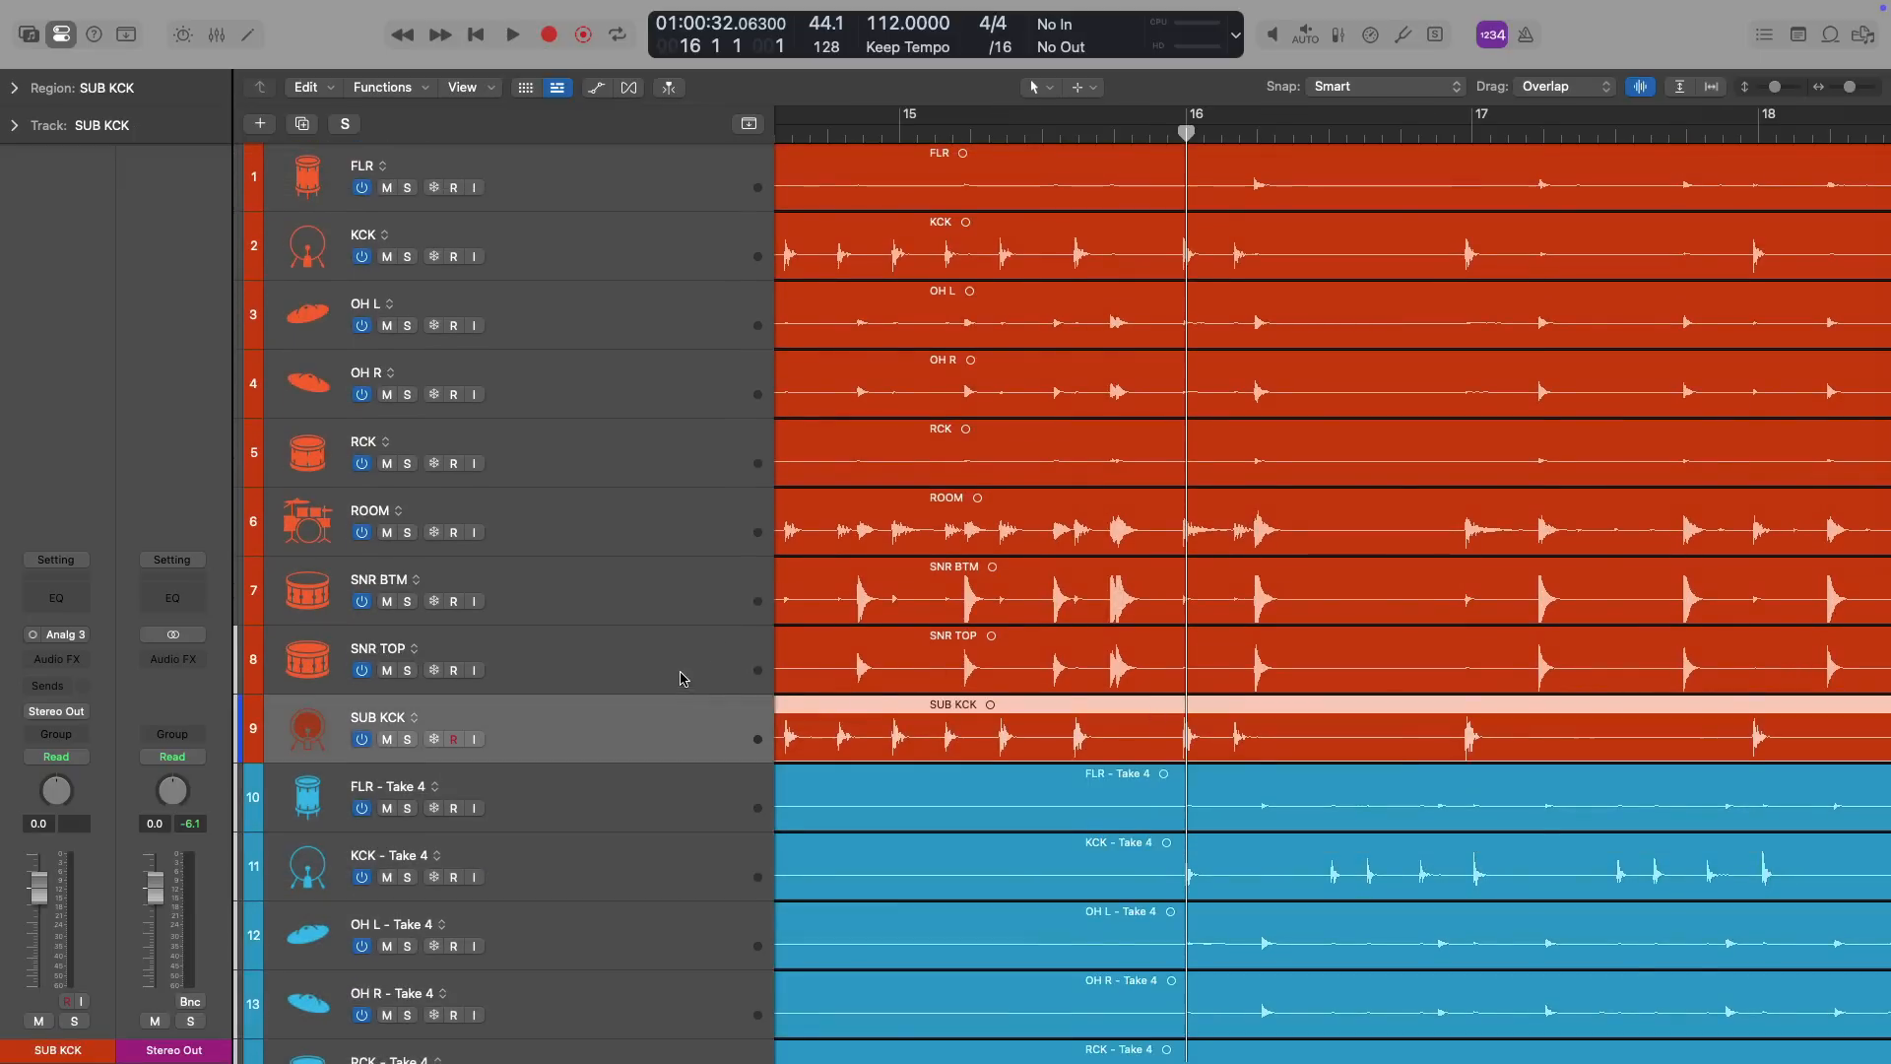
left_click(637, 190, "shift")
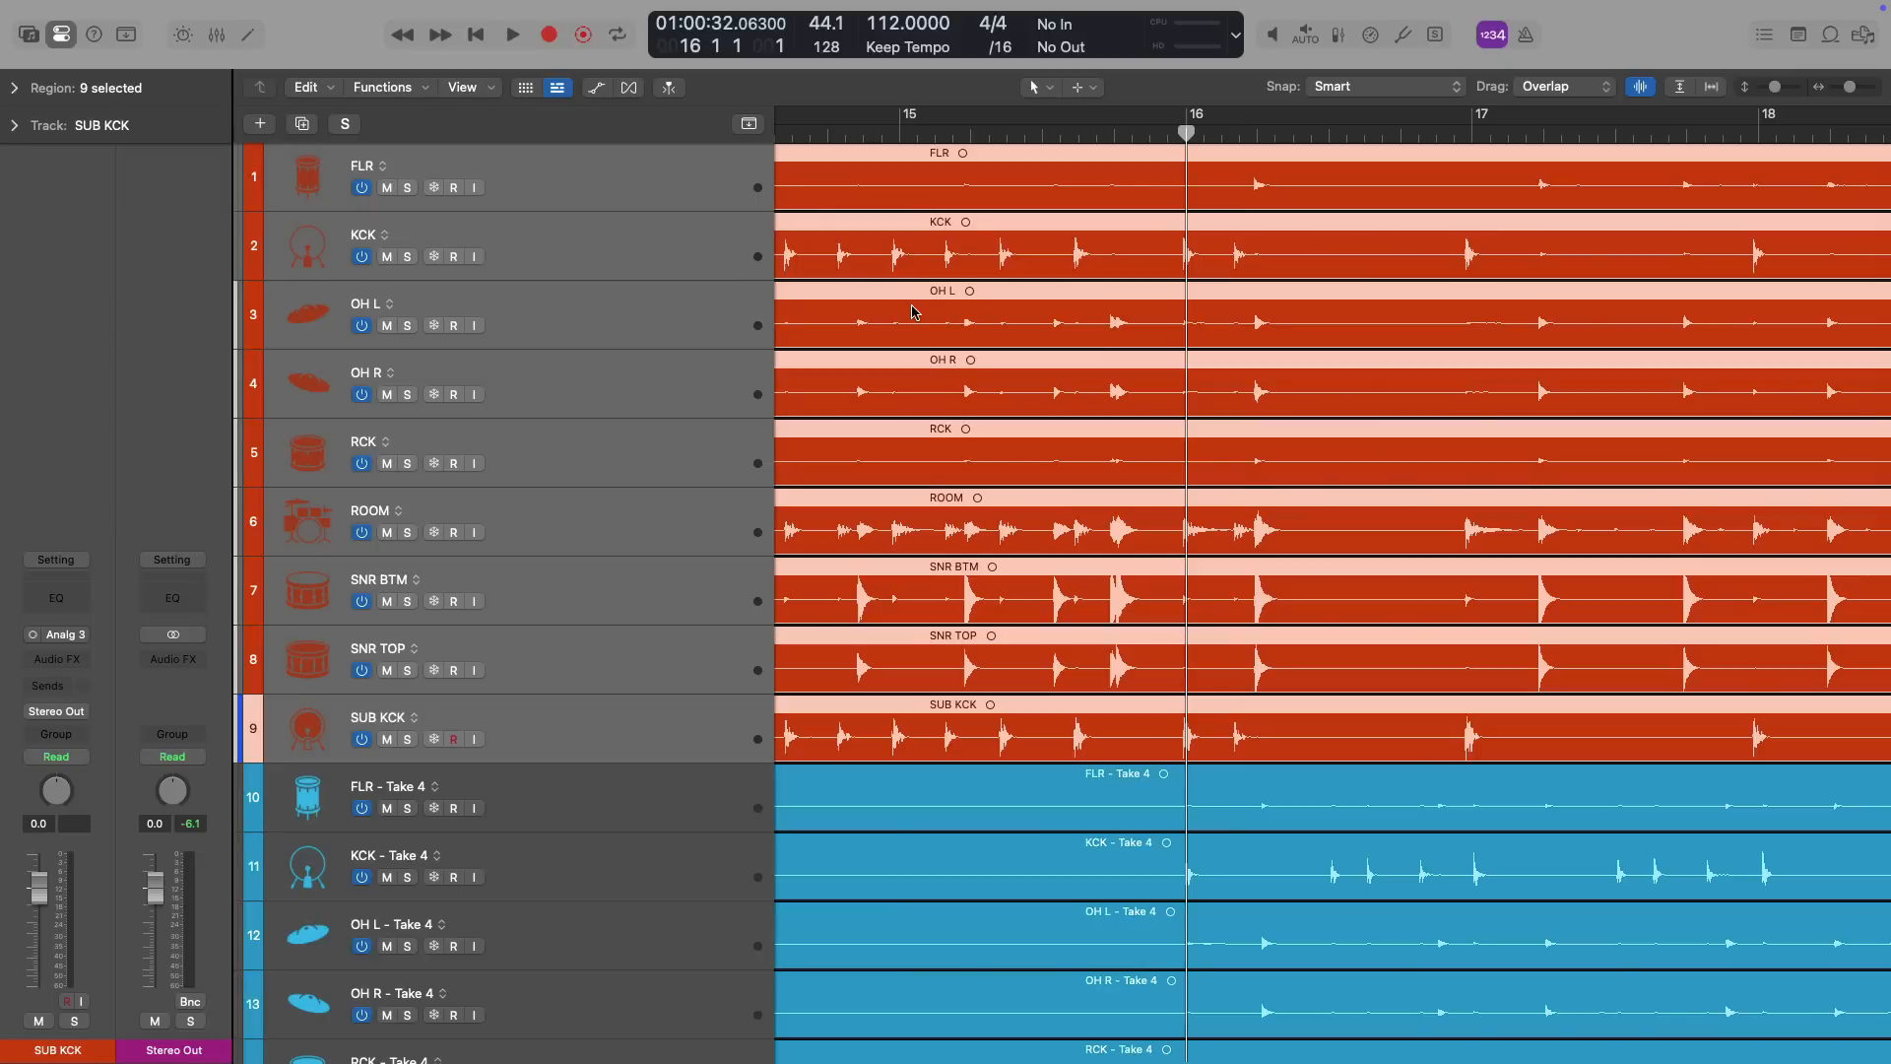
key("super+Left")
key("super+Left")
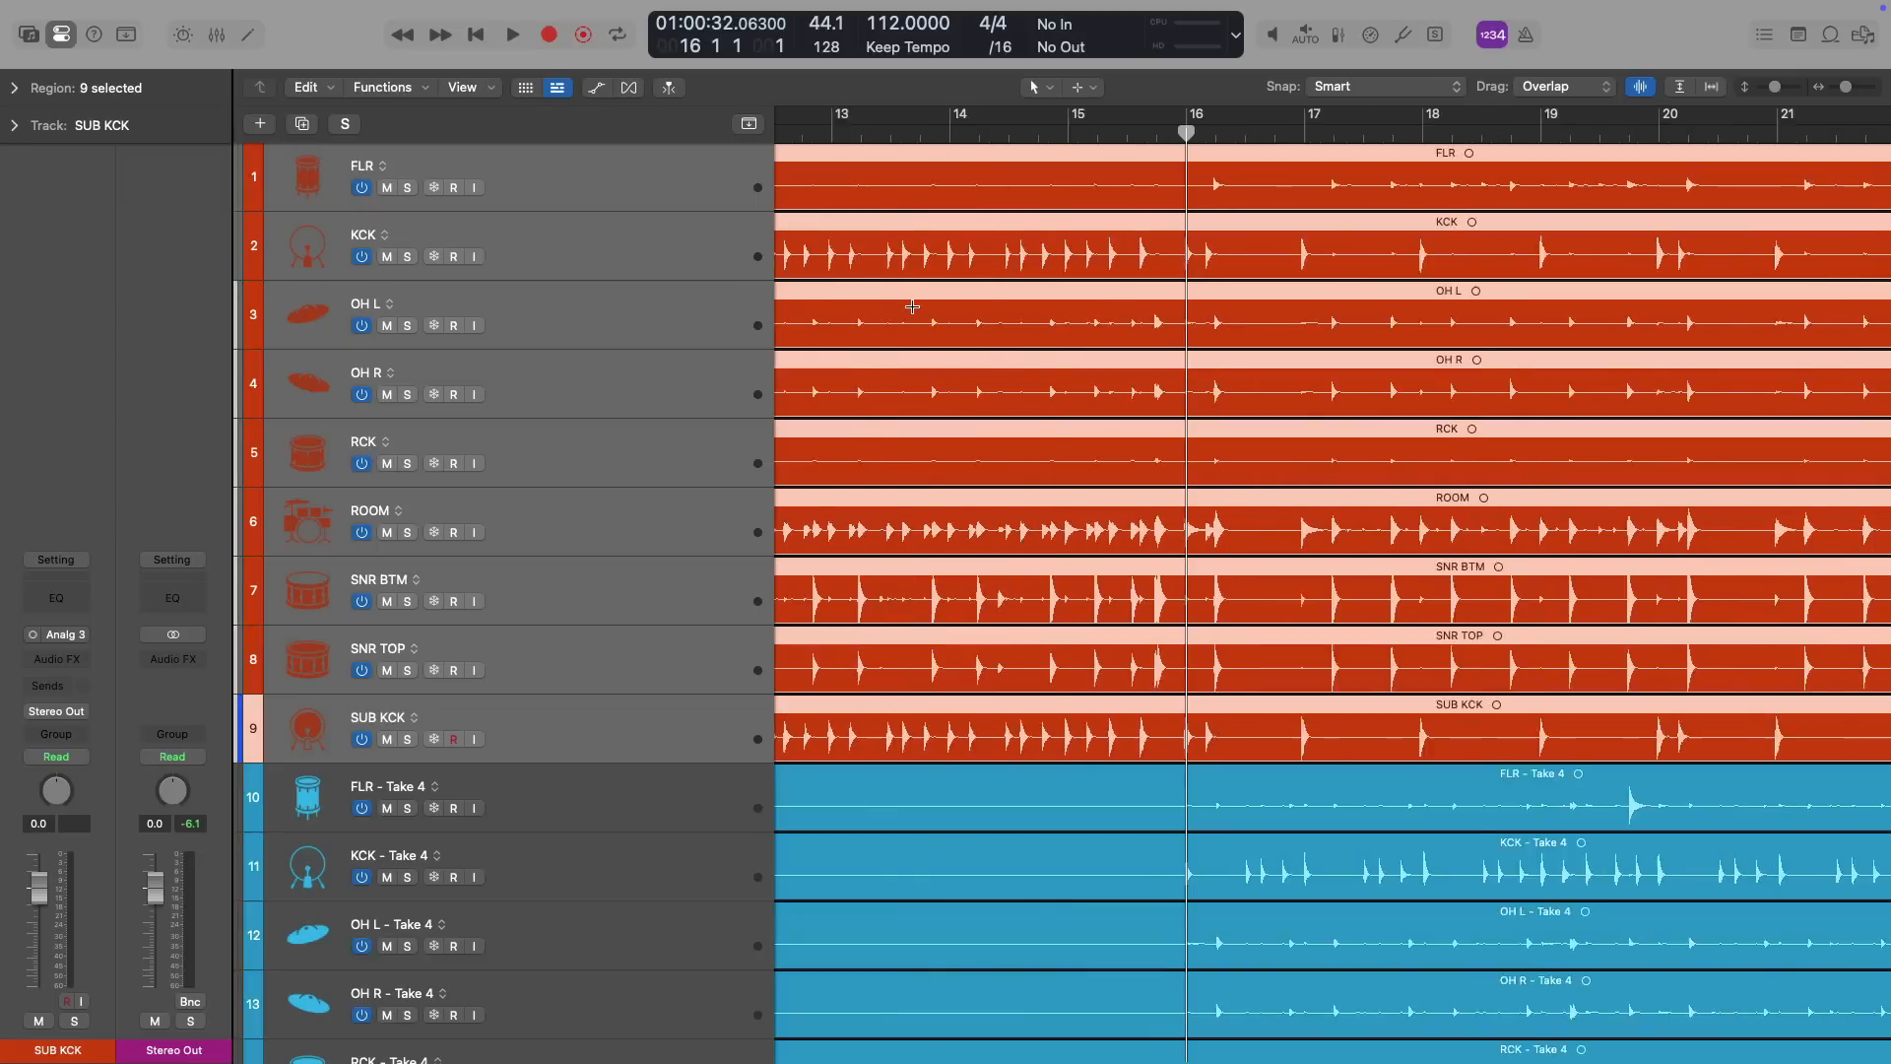
scroll(914, 312, "left", 5)
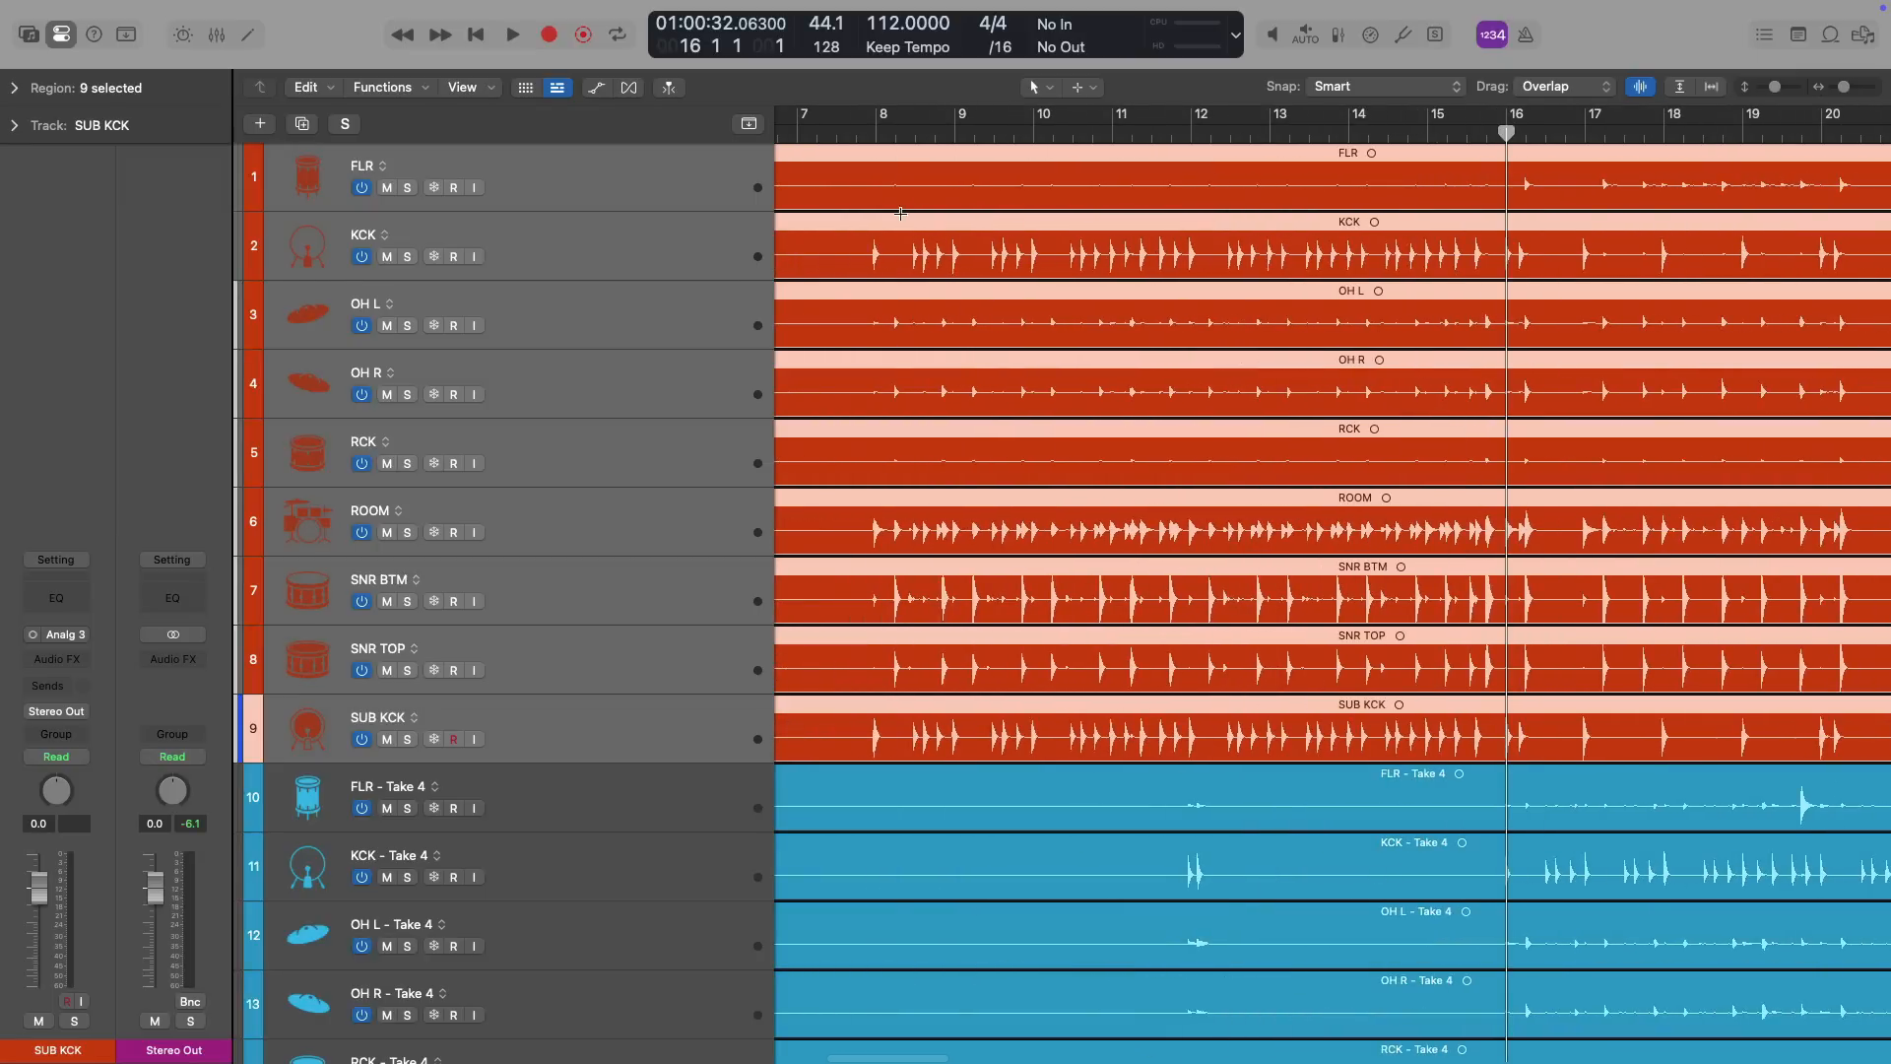
mouse_move(876, 155)
left_mouse_down()
mouse_move(1431, 137)
mouse_move(1431, 159)
mouse_move(1377, 163)
mouse_move(1509, 163)
mouse_move(1641, 1030)
left_mouse_up()
left_click_drag(1084, 217, 1096, 216)
left_click(1101, 217, "ctrl+alt")
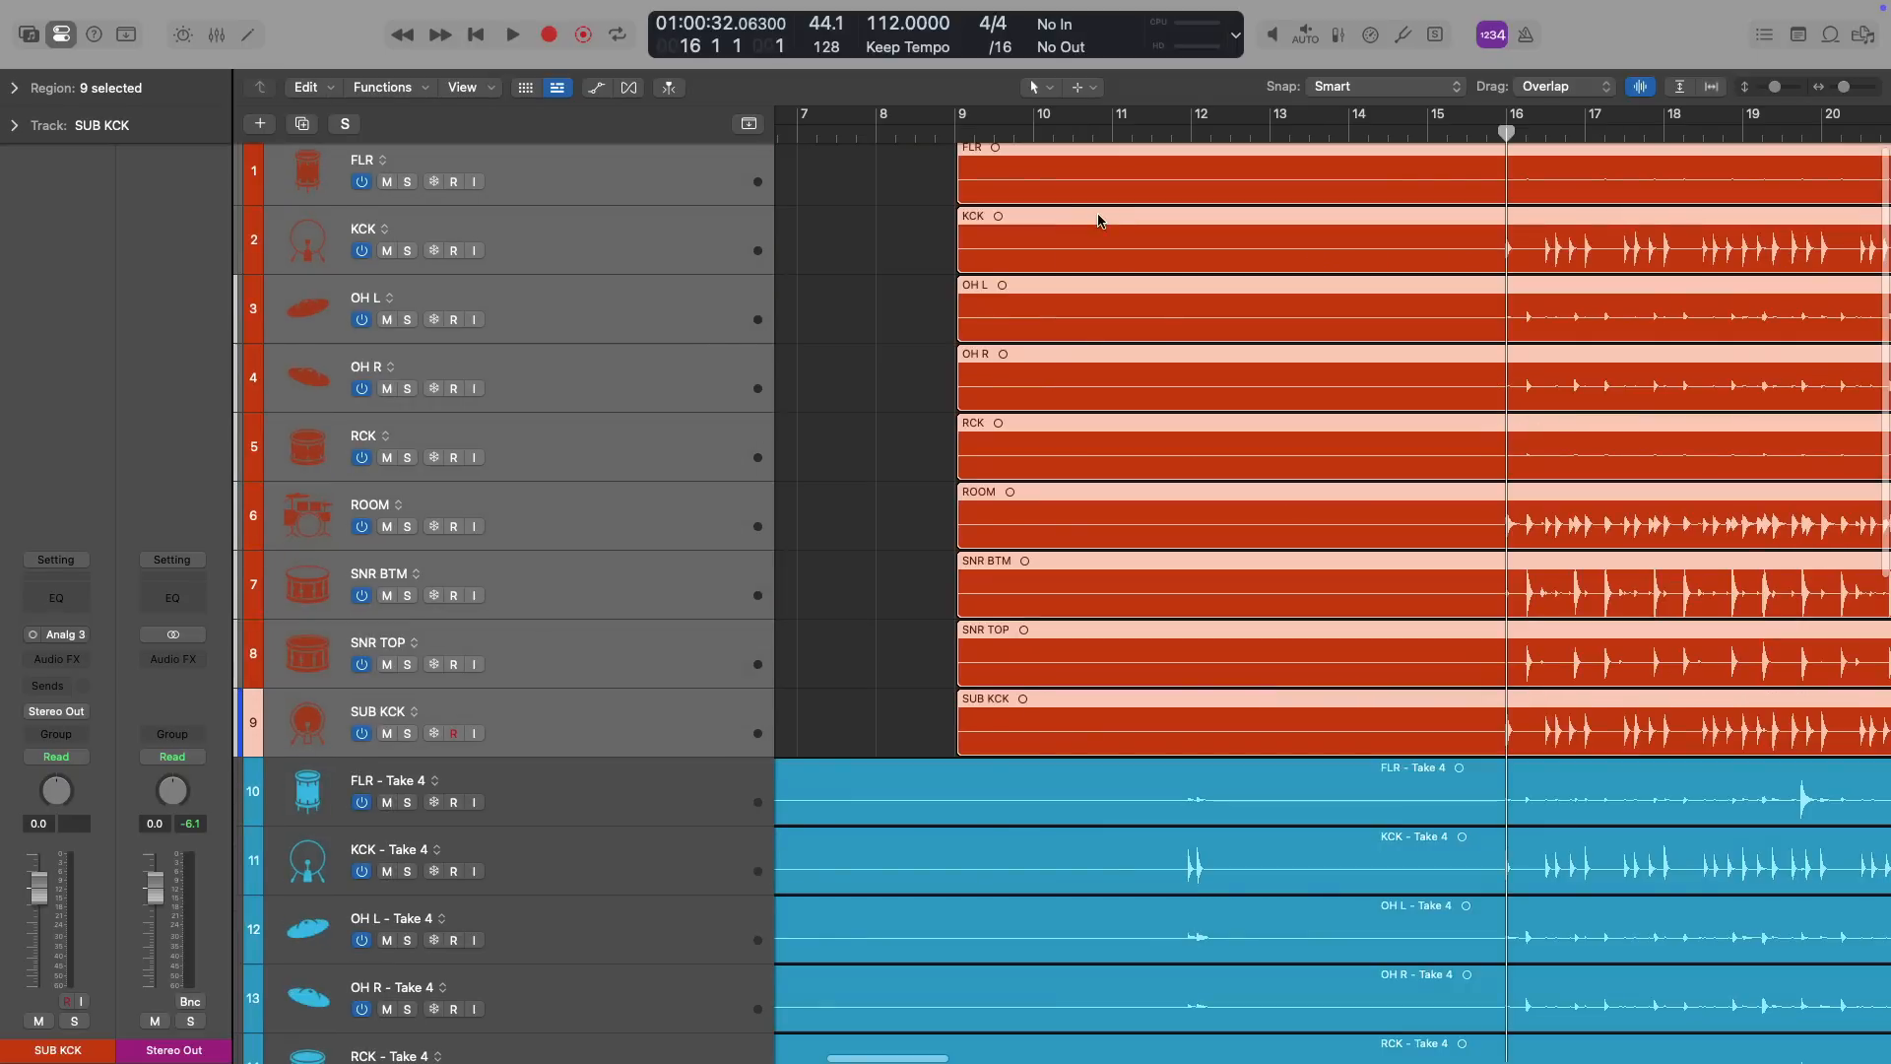
Compare the hits of the original, Take 4 and Take 1 with the grid by placing the playhead at 16 3 and bar 18
scroll(1194, 321, "right", 5)
left_click_drag(1159, 196, 1350, 975)
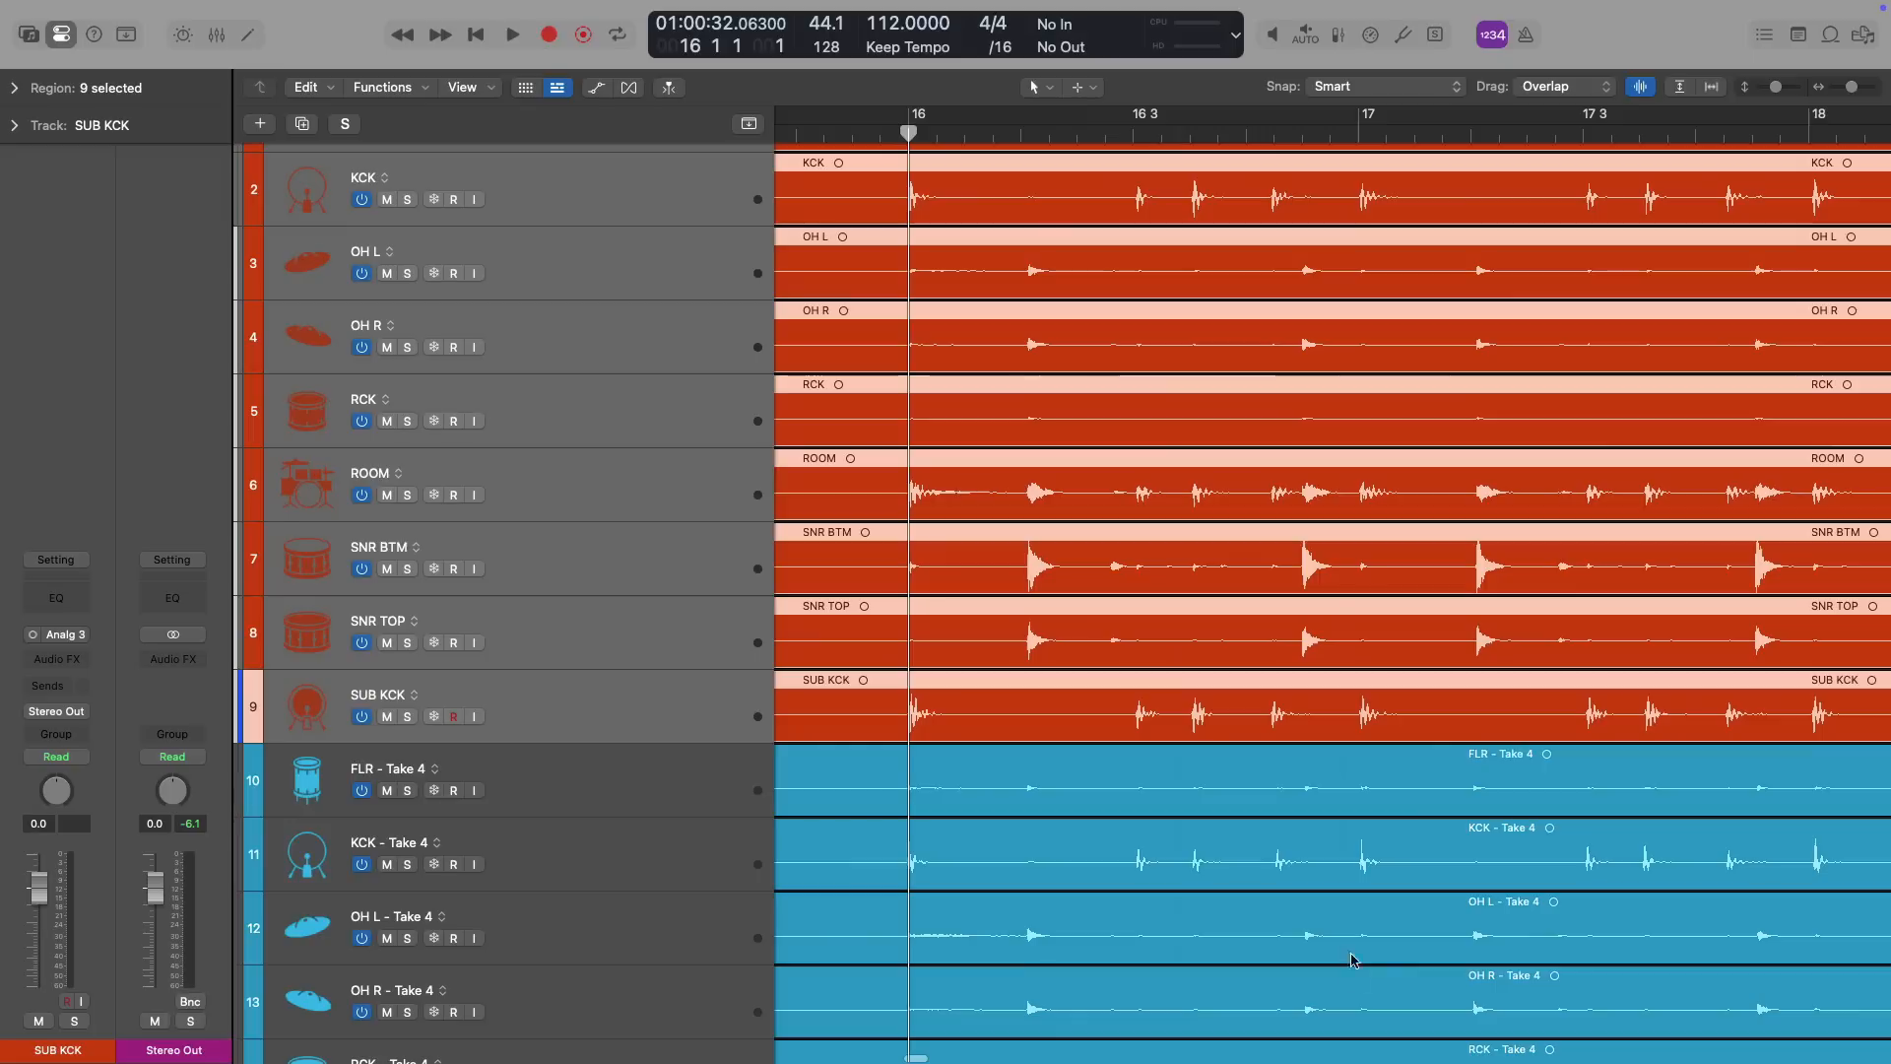
left_click(1133, 138)
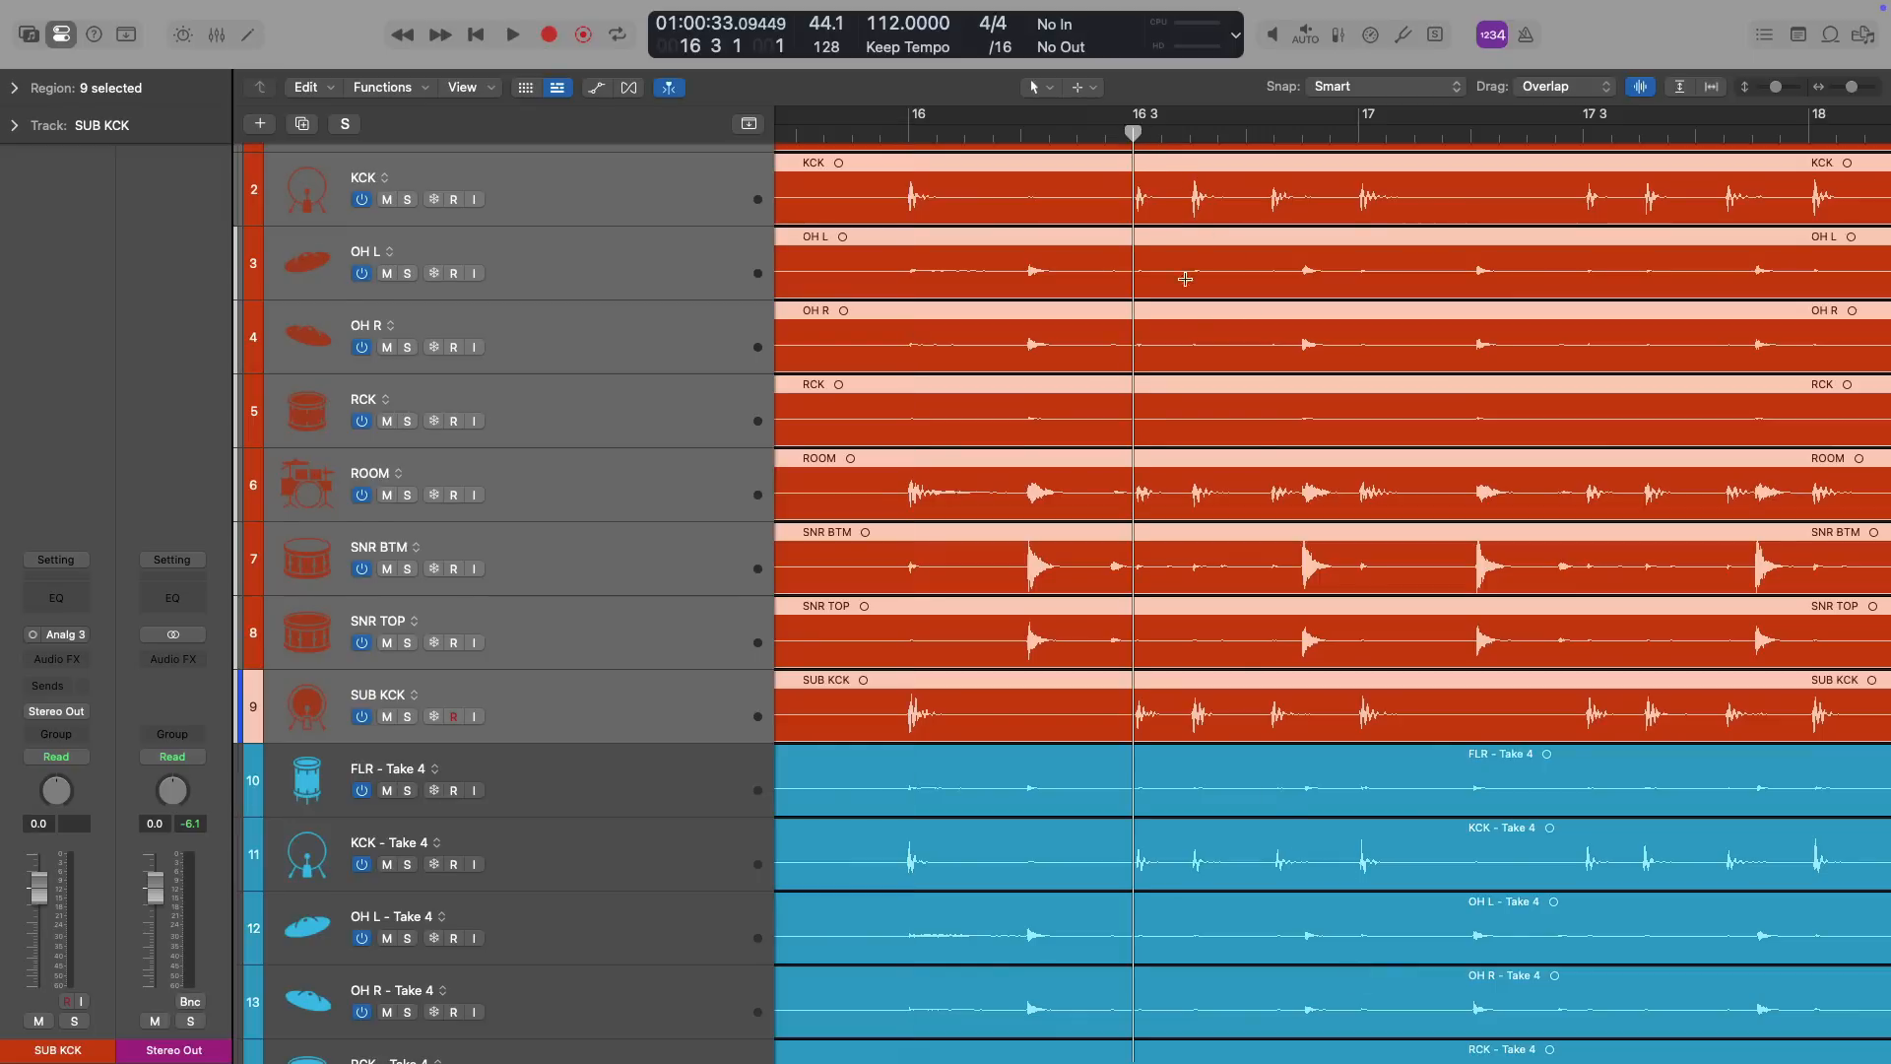
scroll(1204, 371, "down", 10)
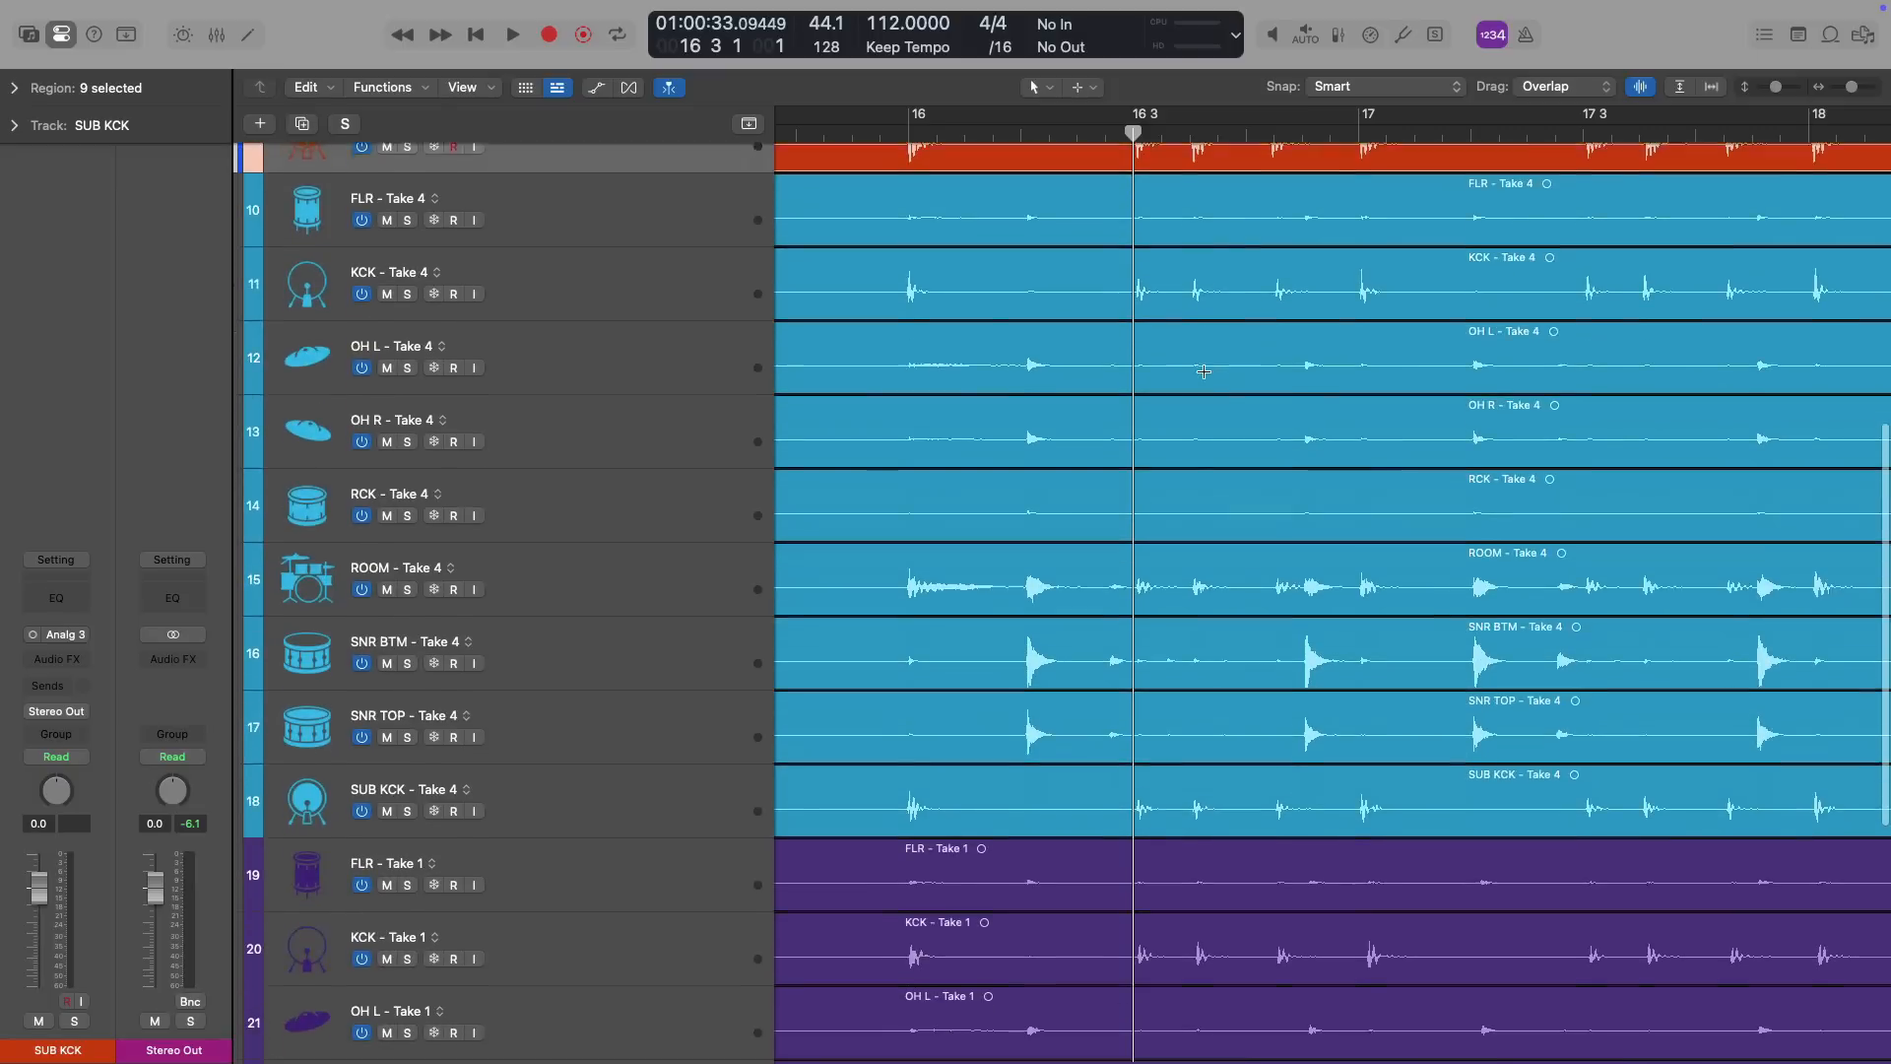
scroll(1404, 231, "right", 3)
left_click(1596, 133)
scroll(1581, 247, "up", 10)
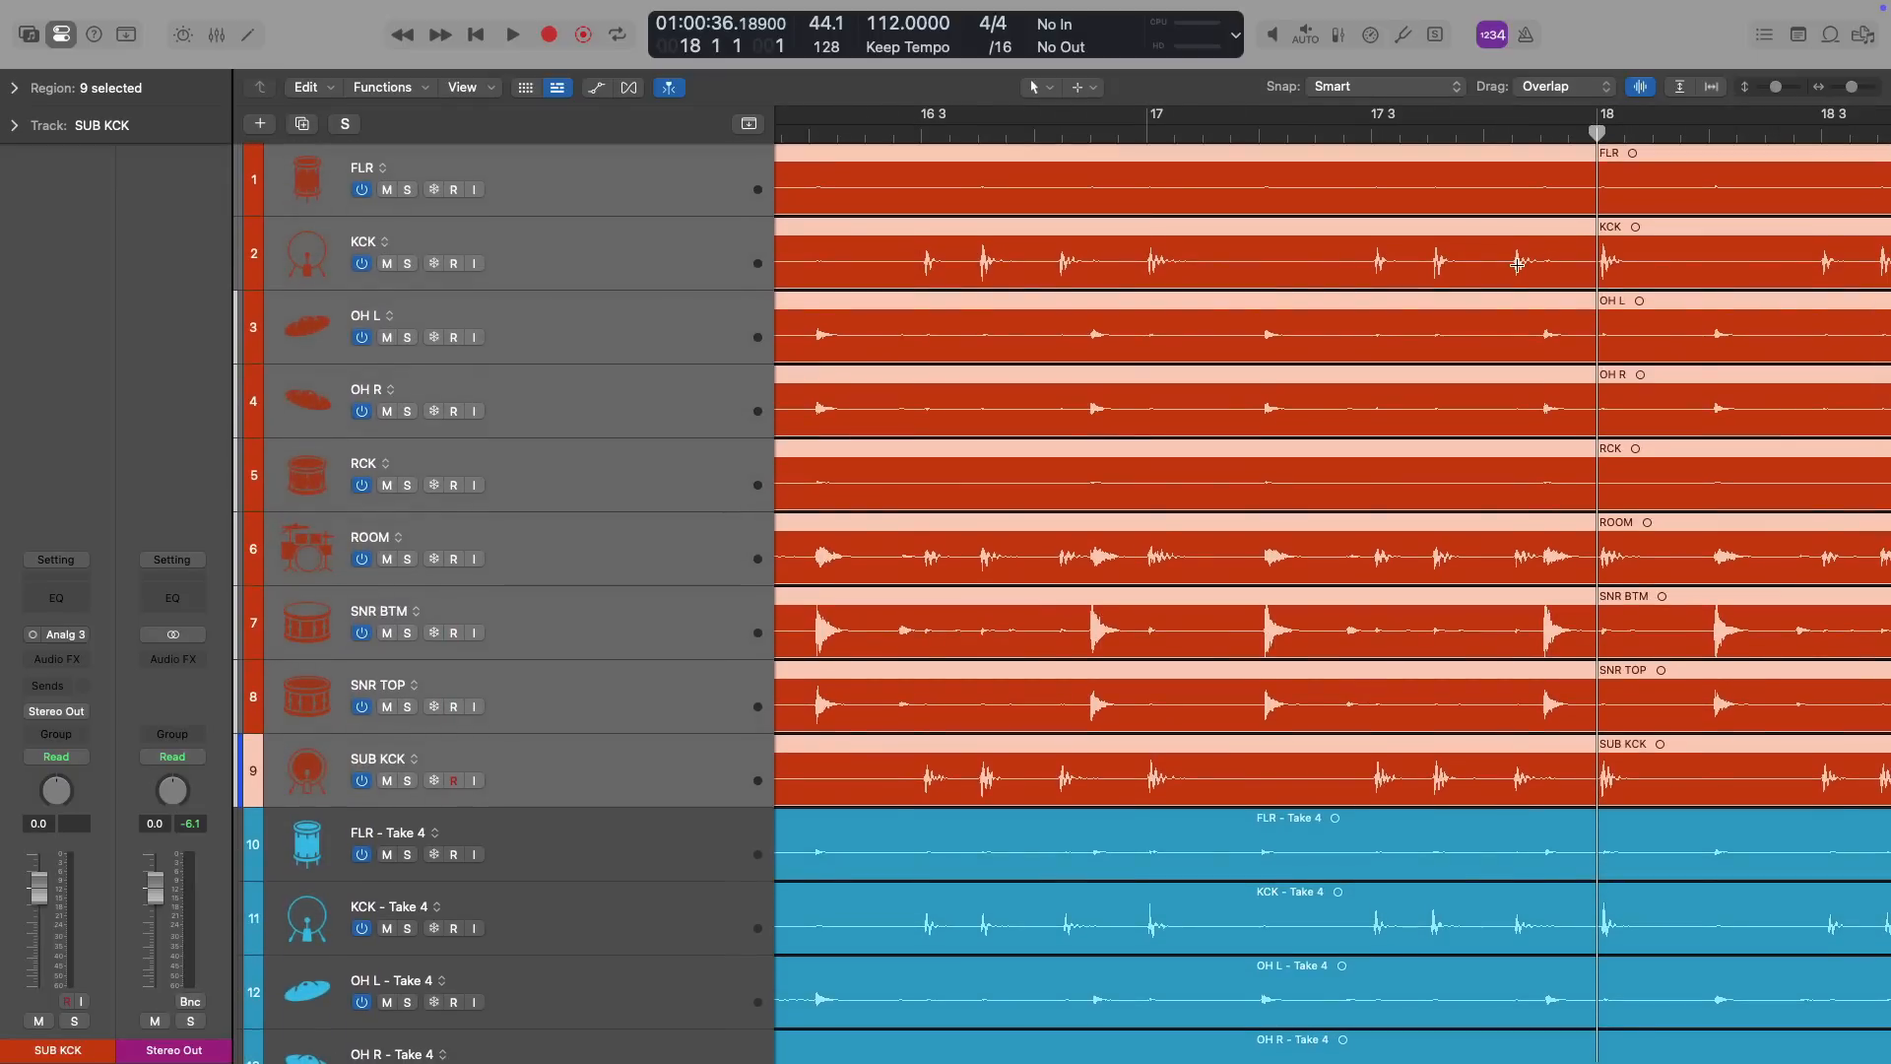
Select the ROOM, ROOM - Take 4 and ROOM - Take 1 tracks and group them above all other tracks for close viewing
key("z")
scroll(1275, 415, "down", 8)
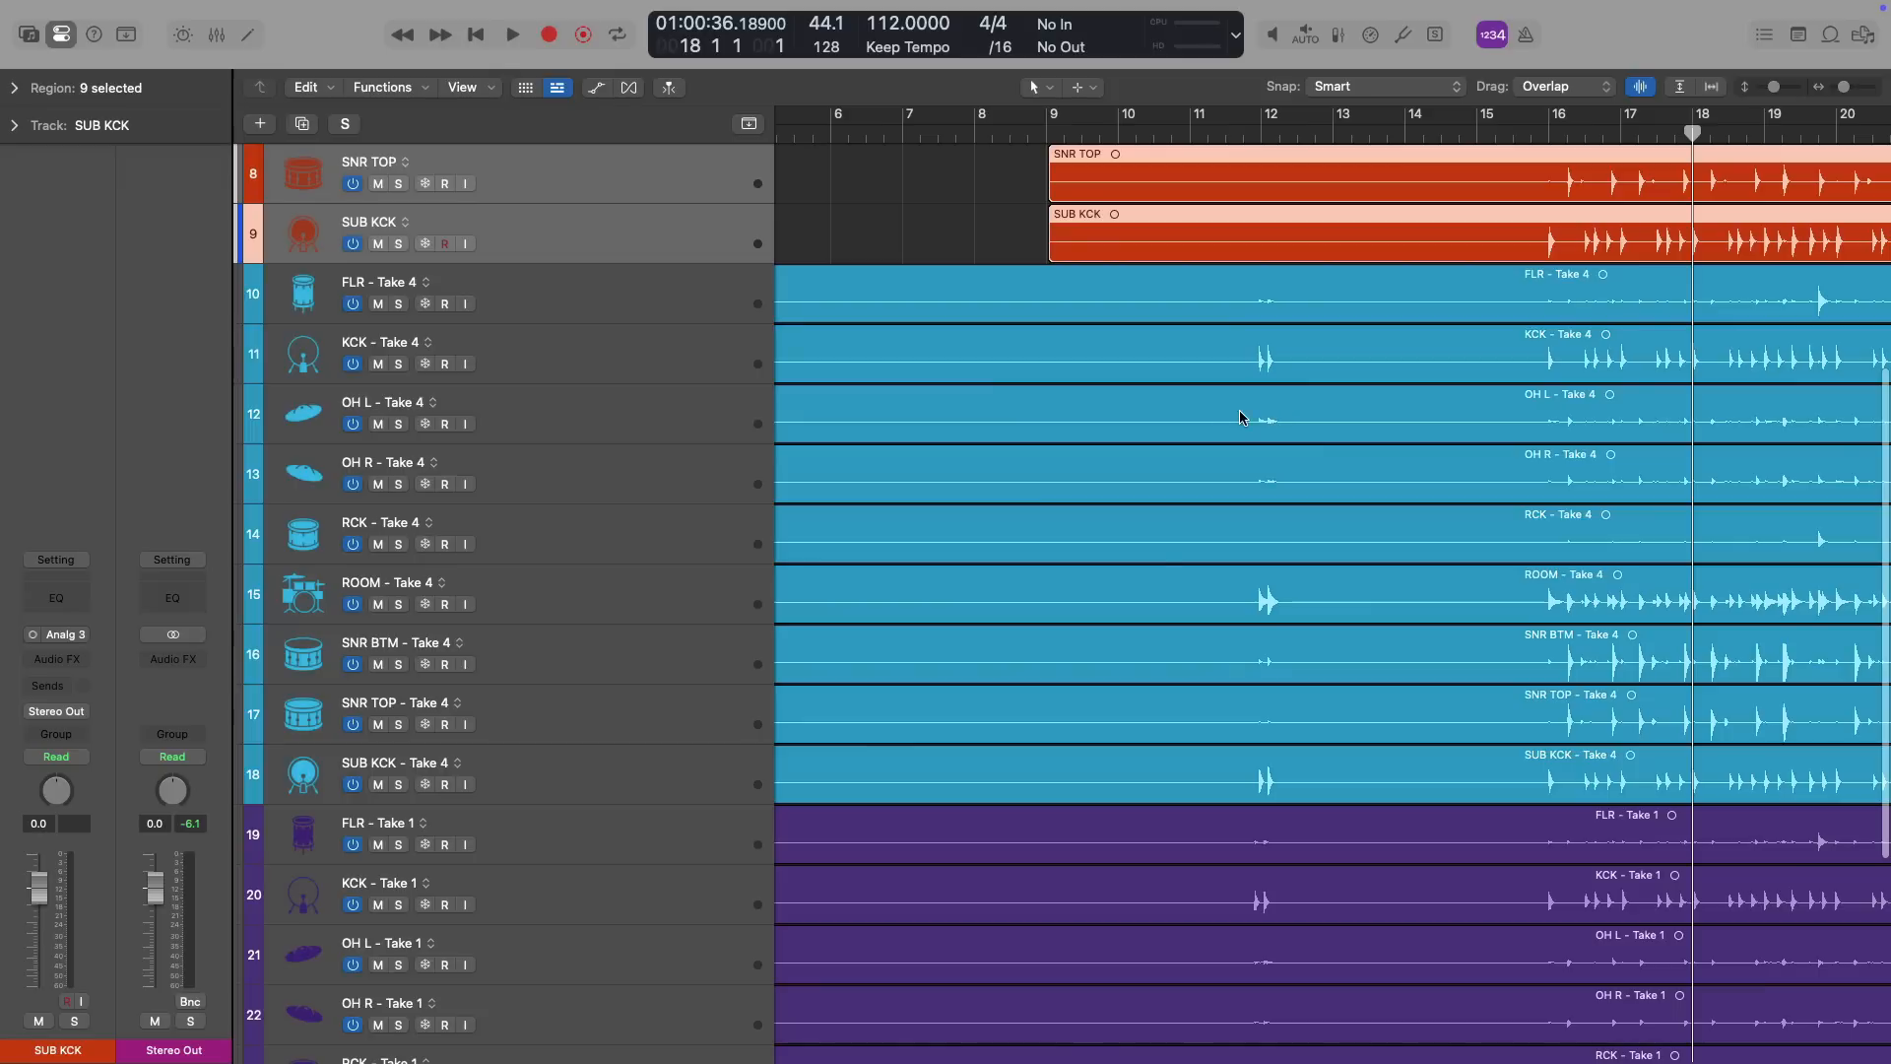
key("z")
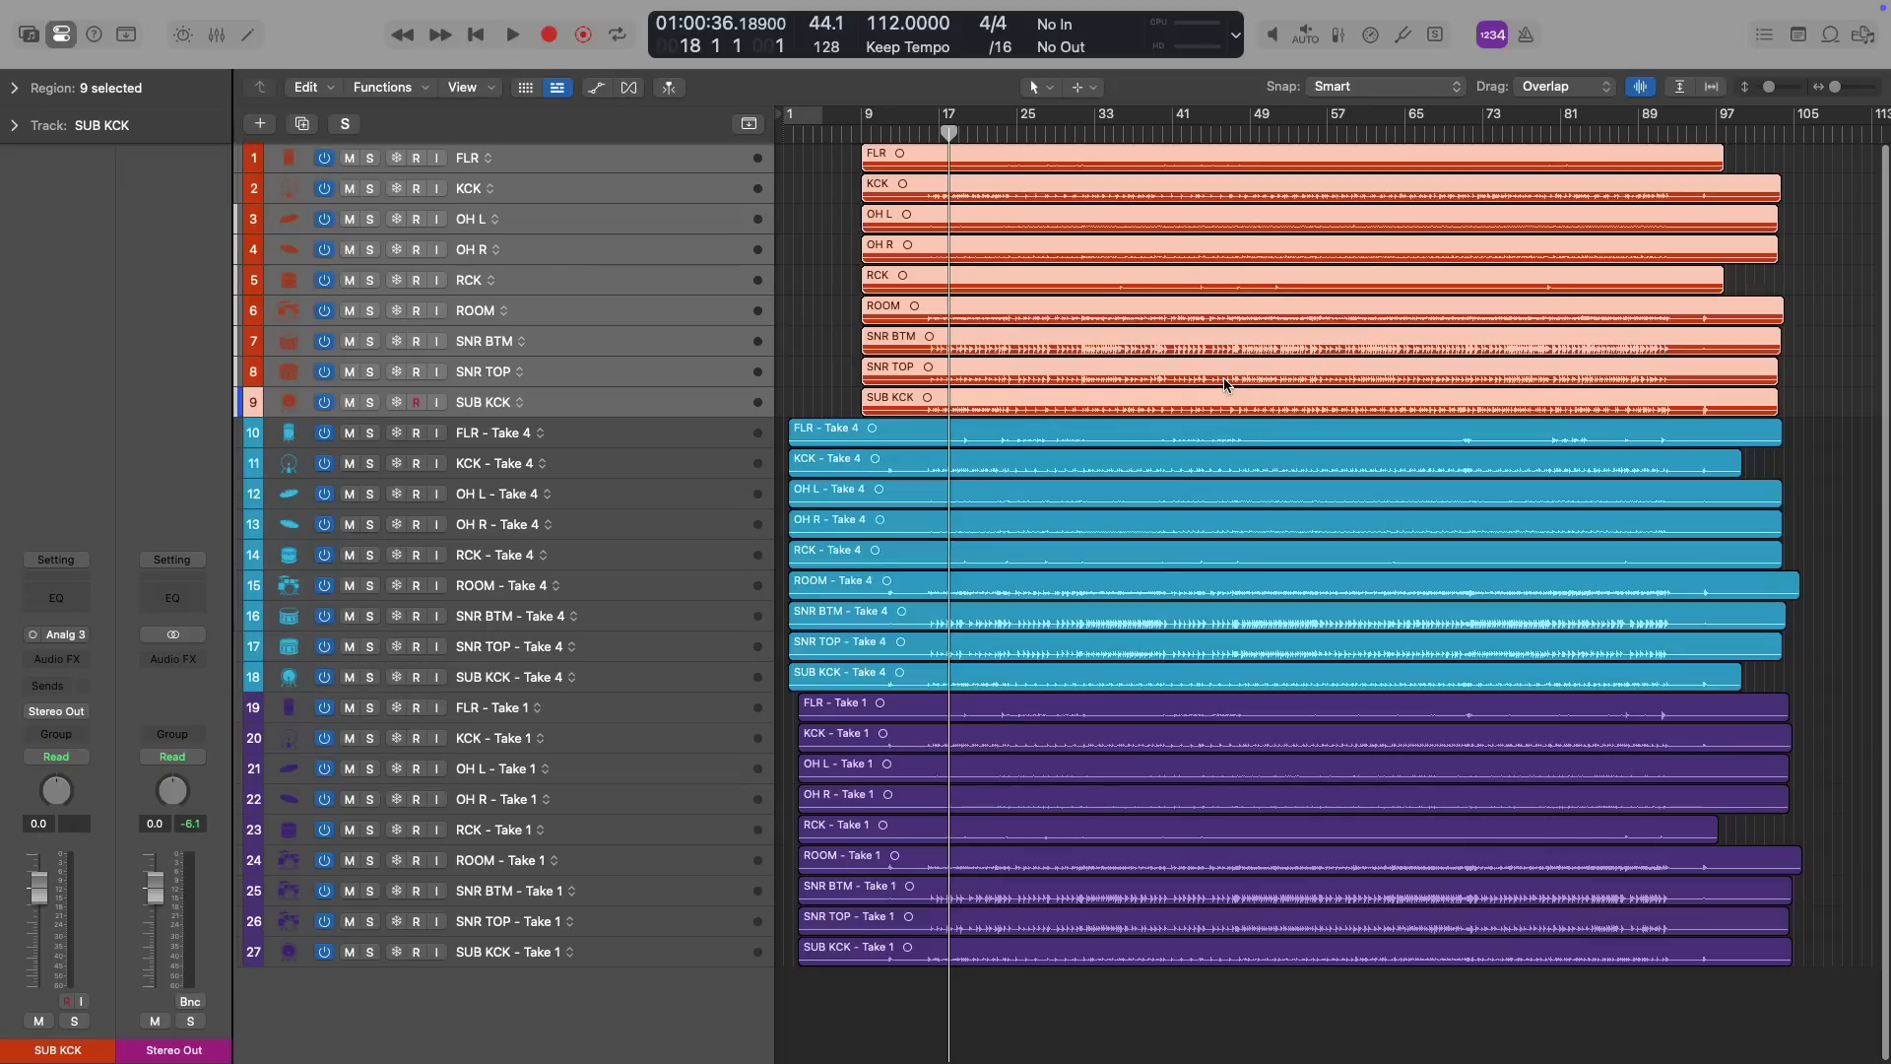
left_click(713, 320)
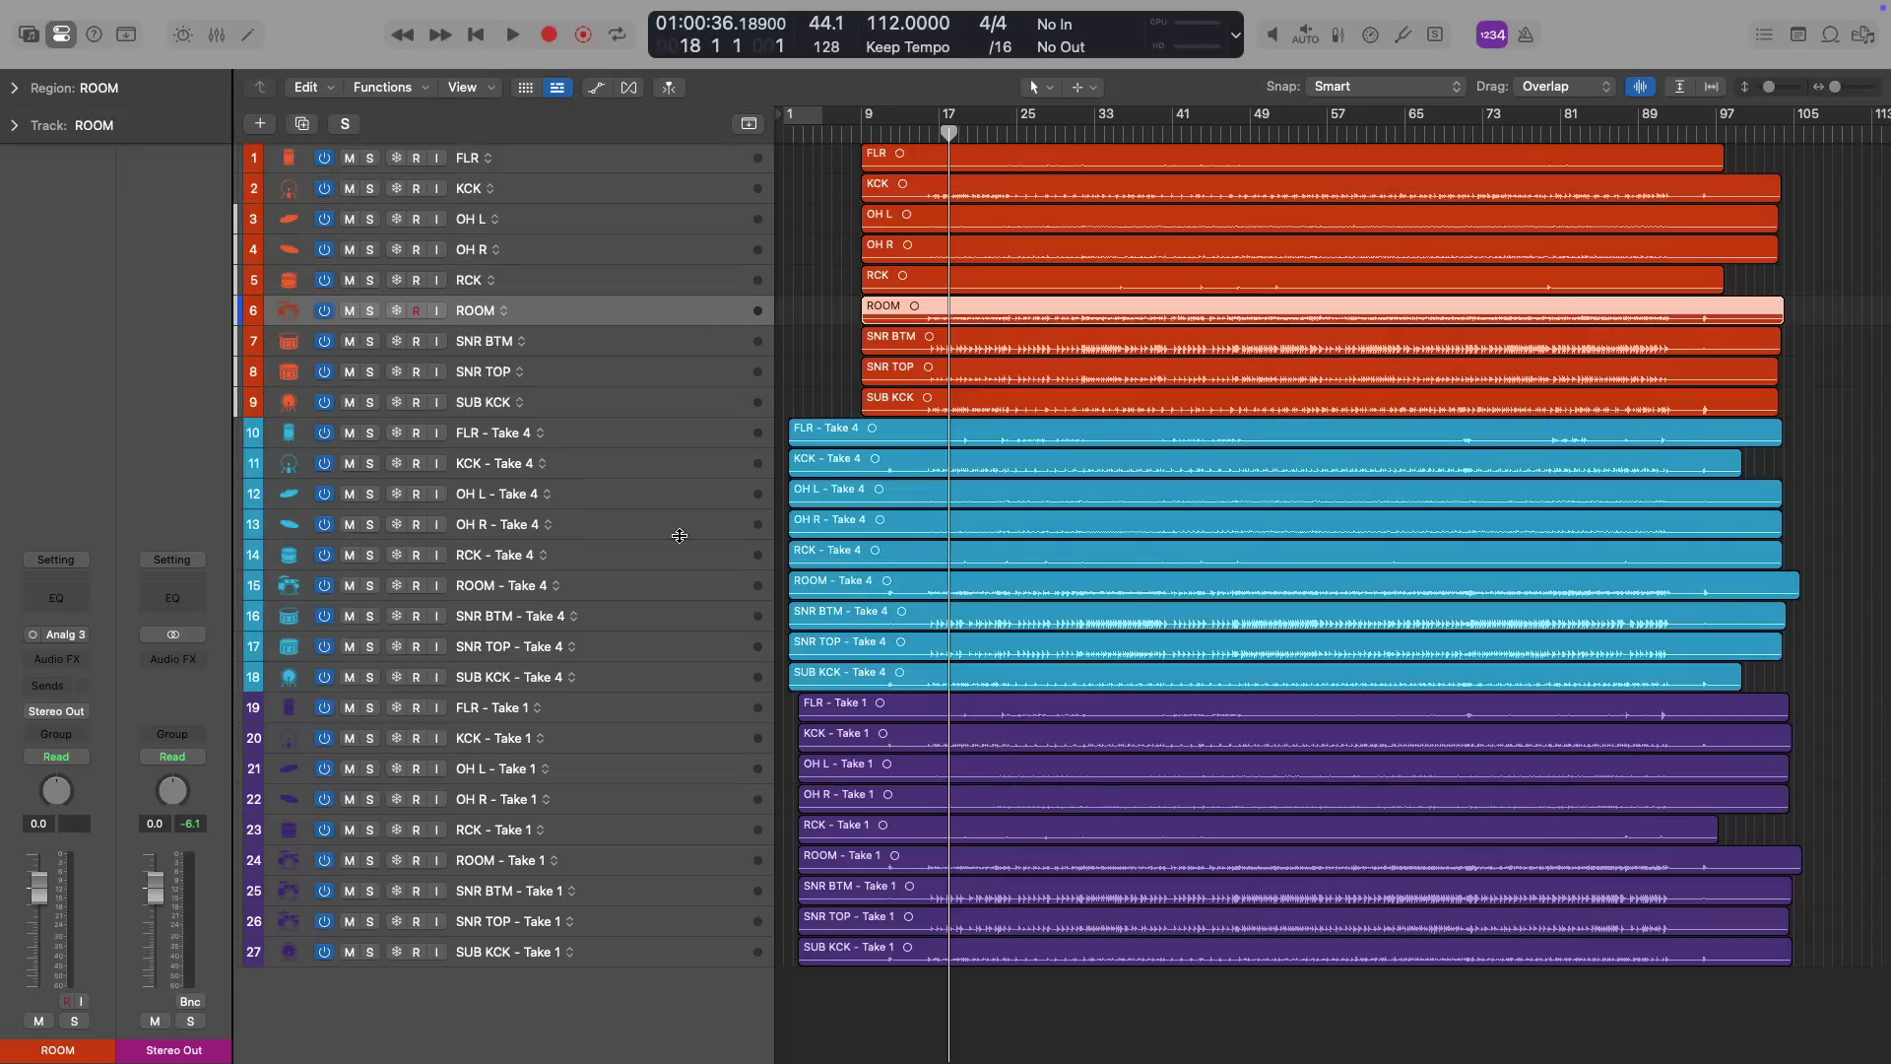
left_click(677, 593, "super")
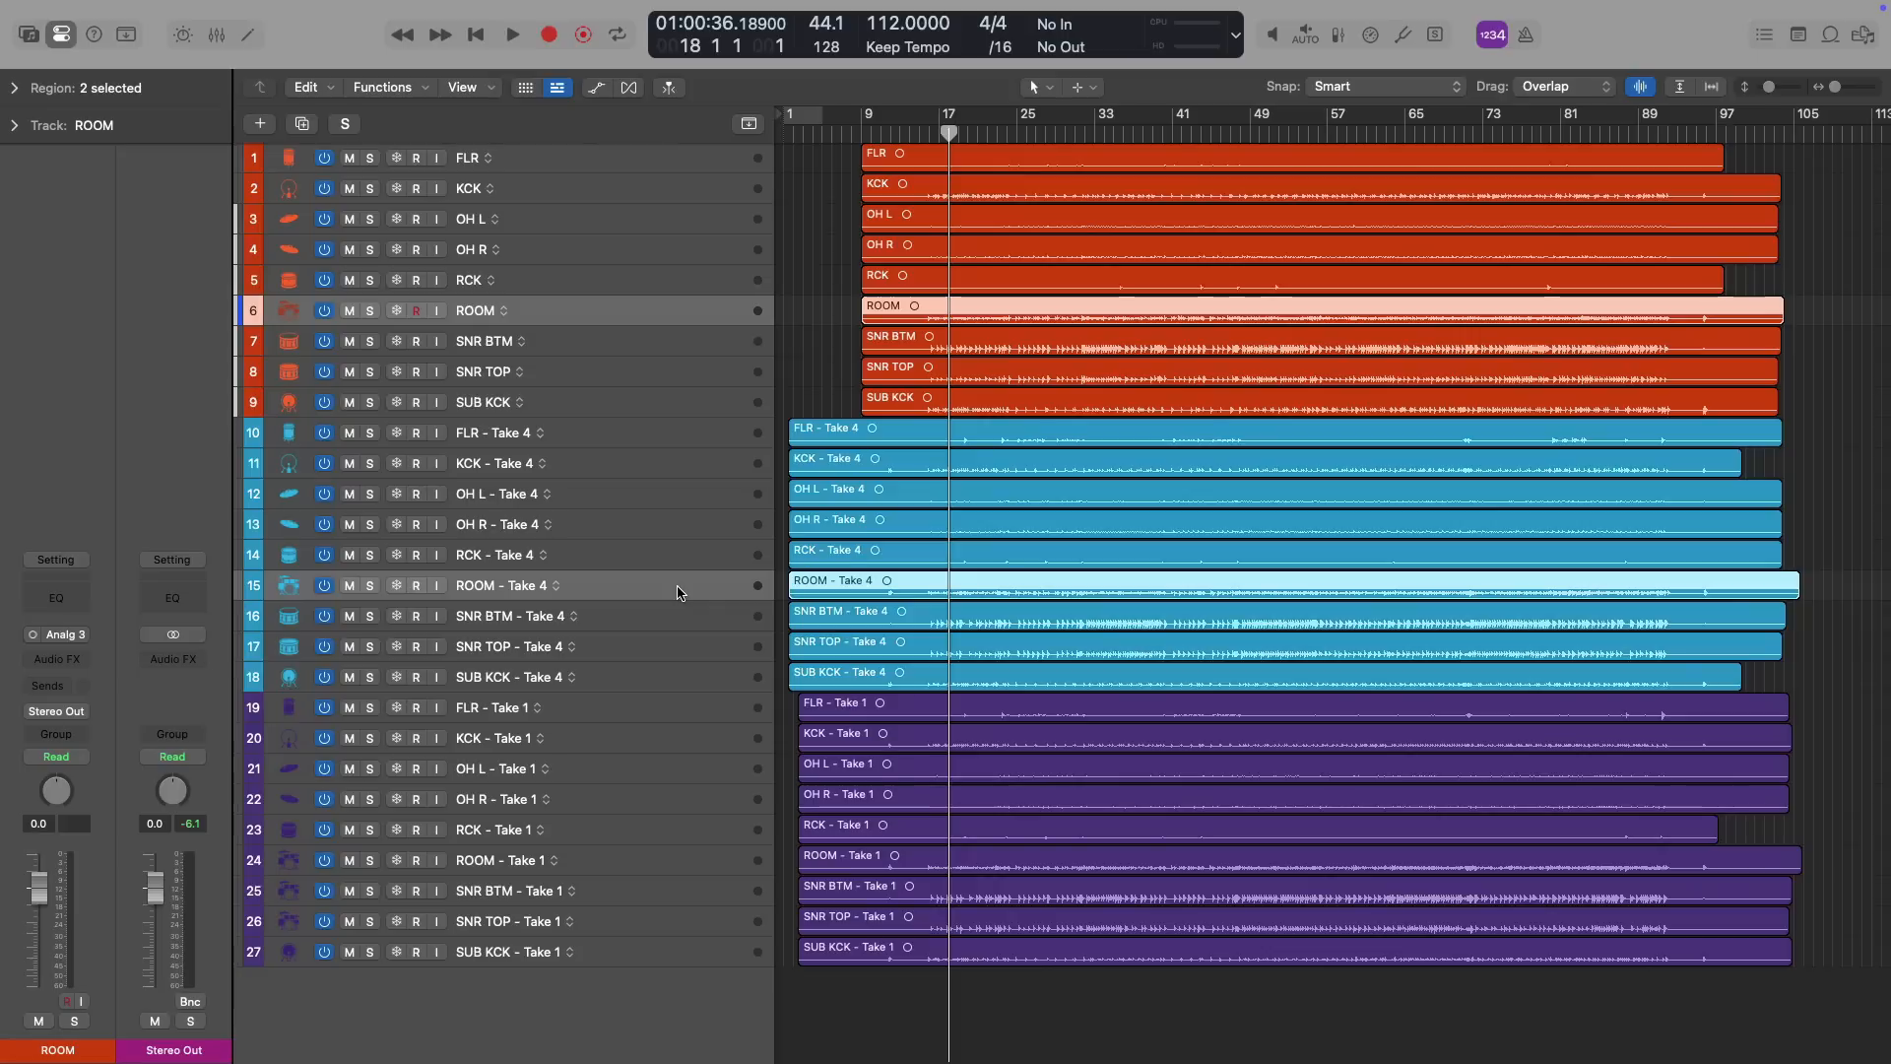
left_click(686, 859, "super")
left_click_drag(704, 318, 1093, 246)
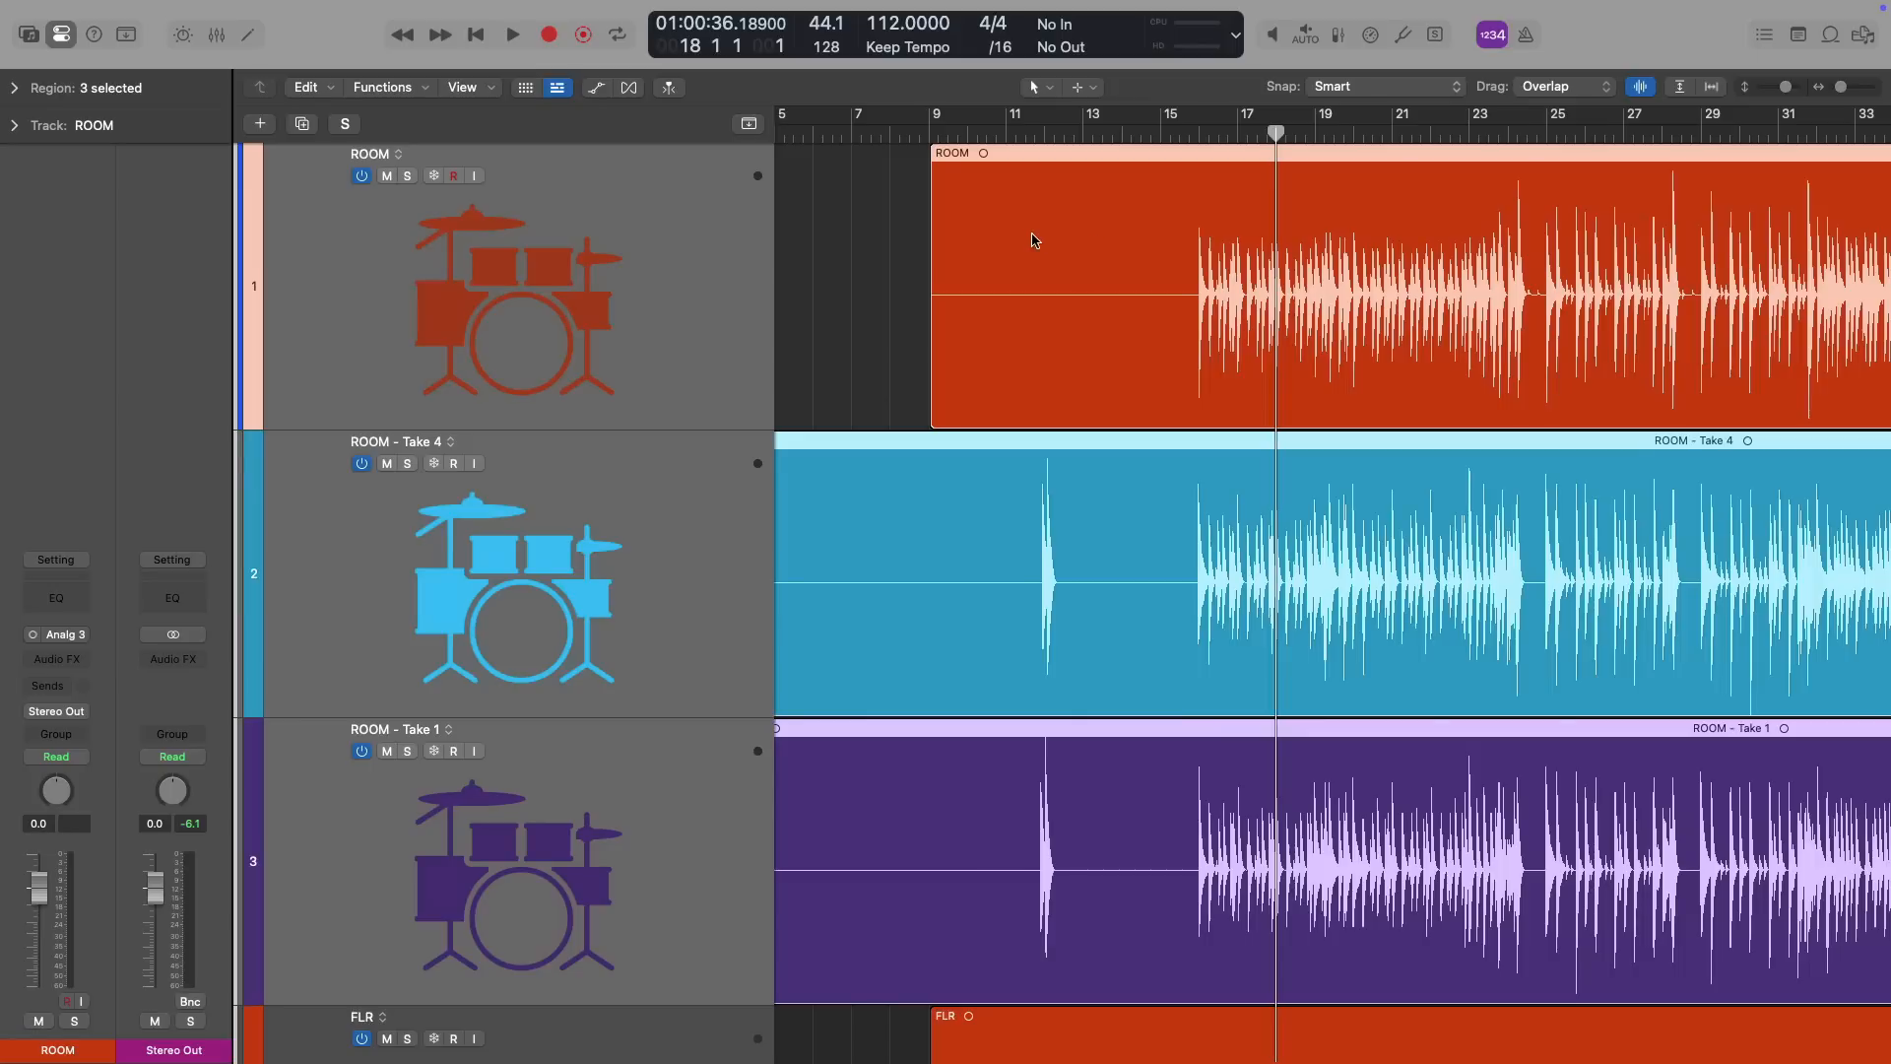
Pack the three selected ROOM regions into a take folder
scroll(1043, 243, "left", 3)
scroll(1016, 266, "left", 2)
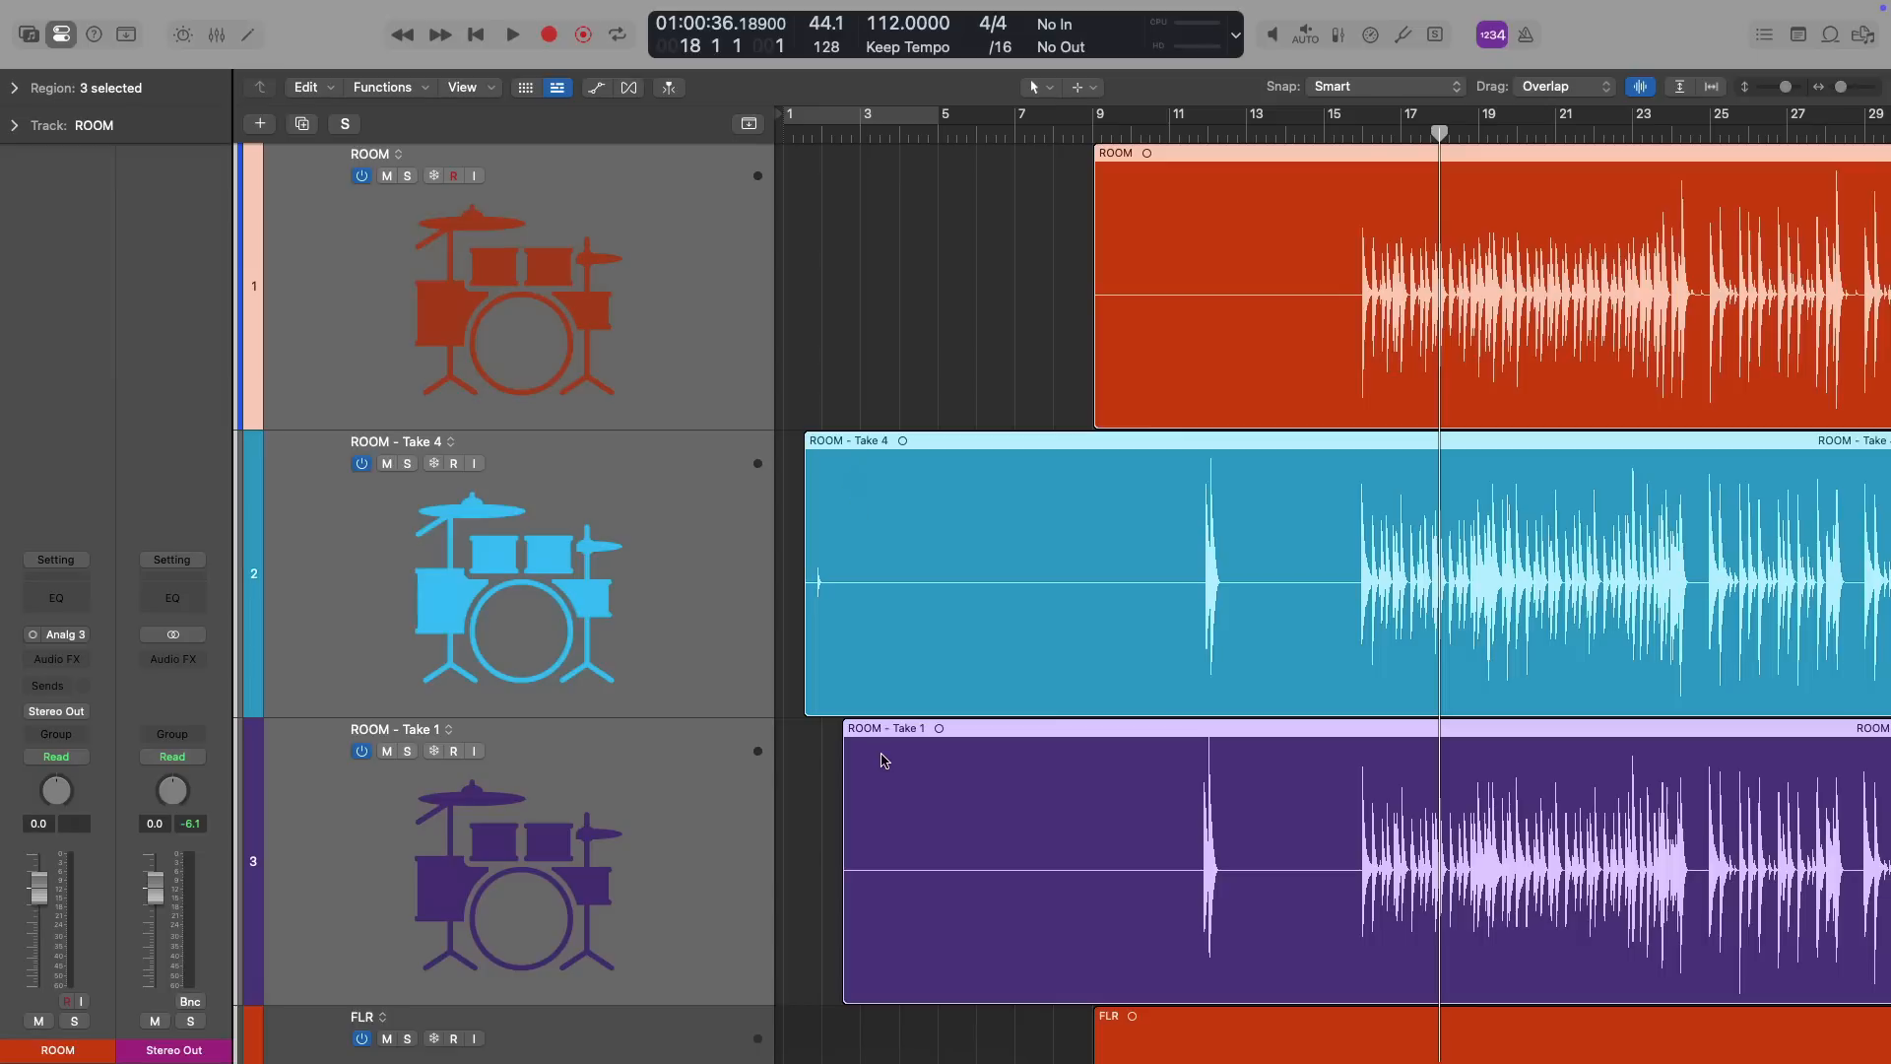
right_click(1097, 451)
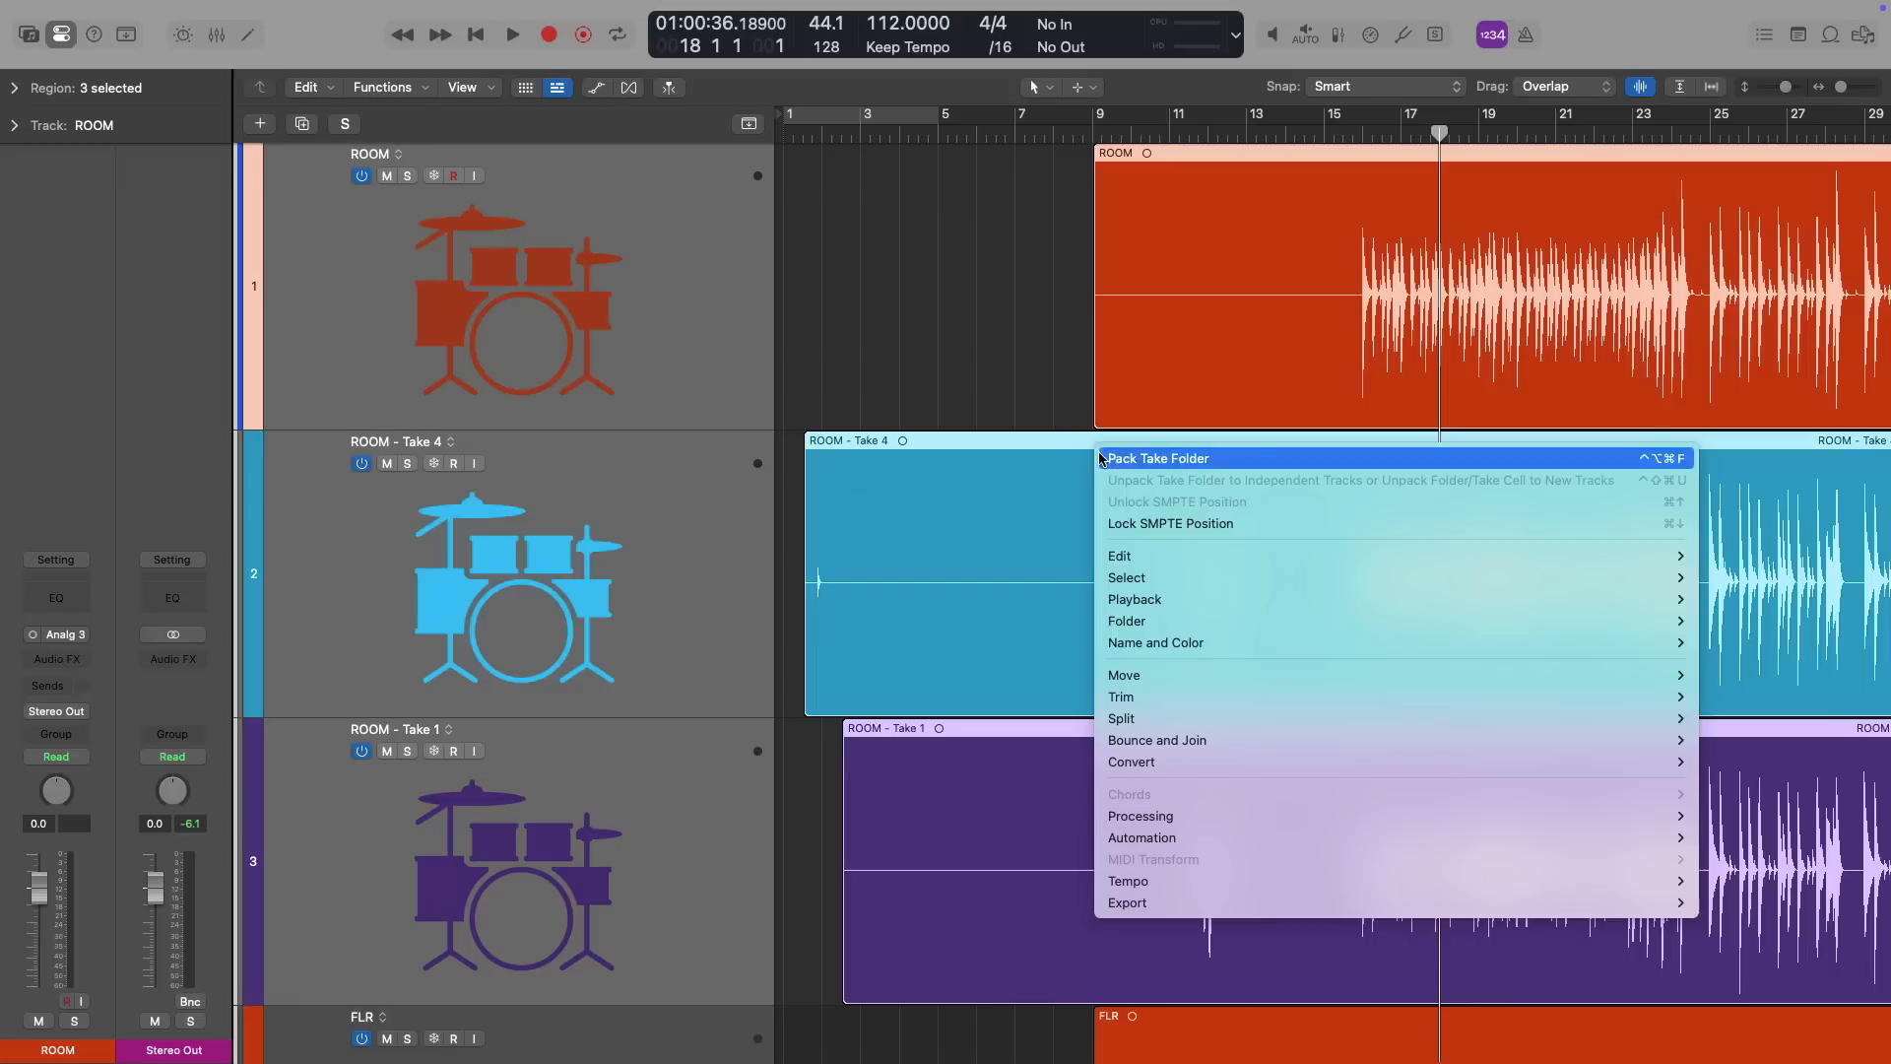
mouse_move(1139, 627)
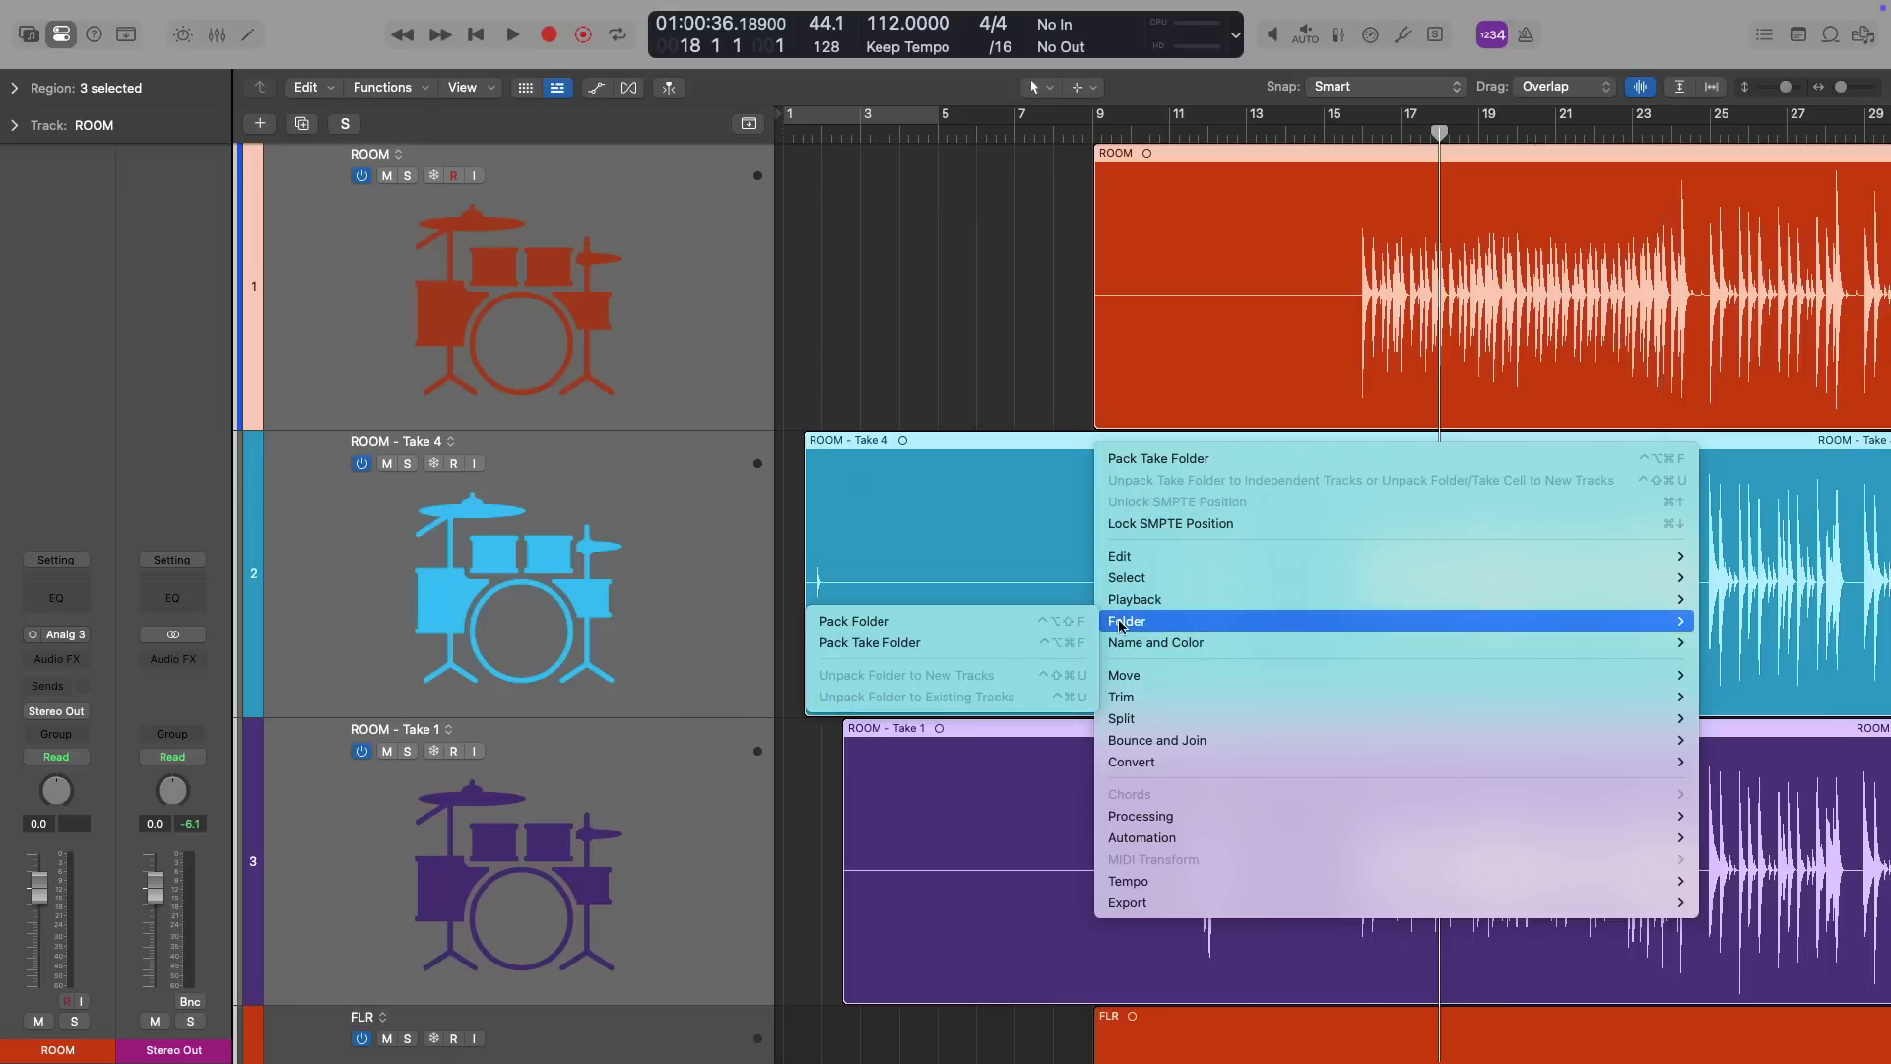
left_click(1010, 643)
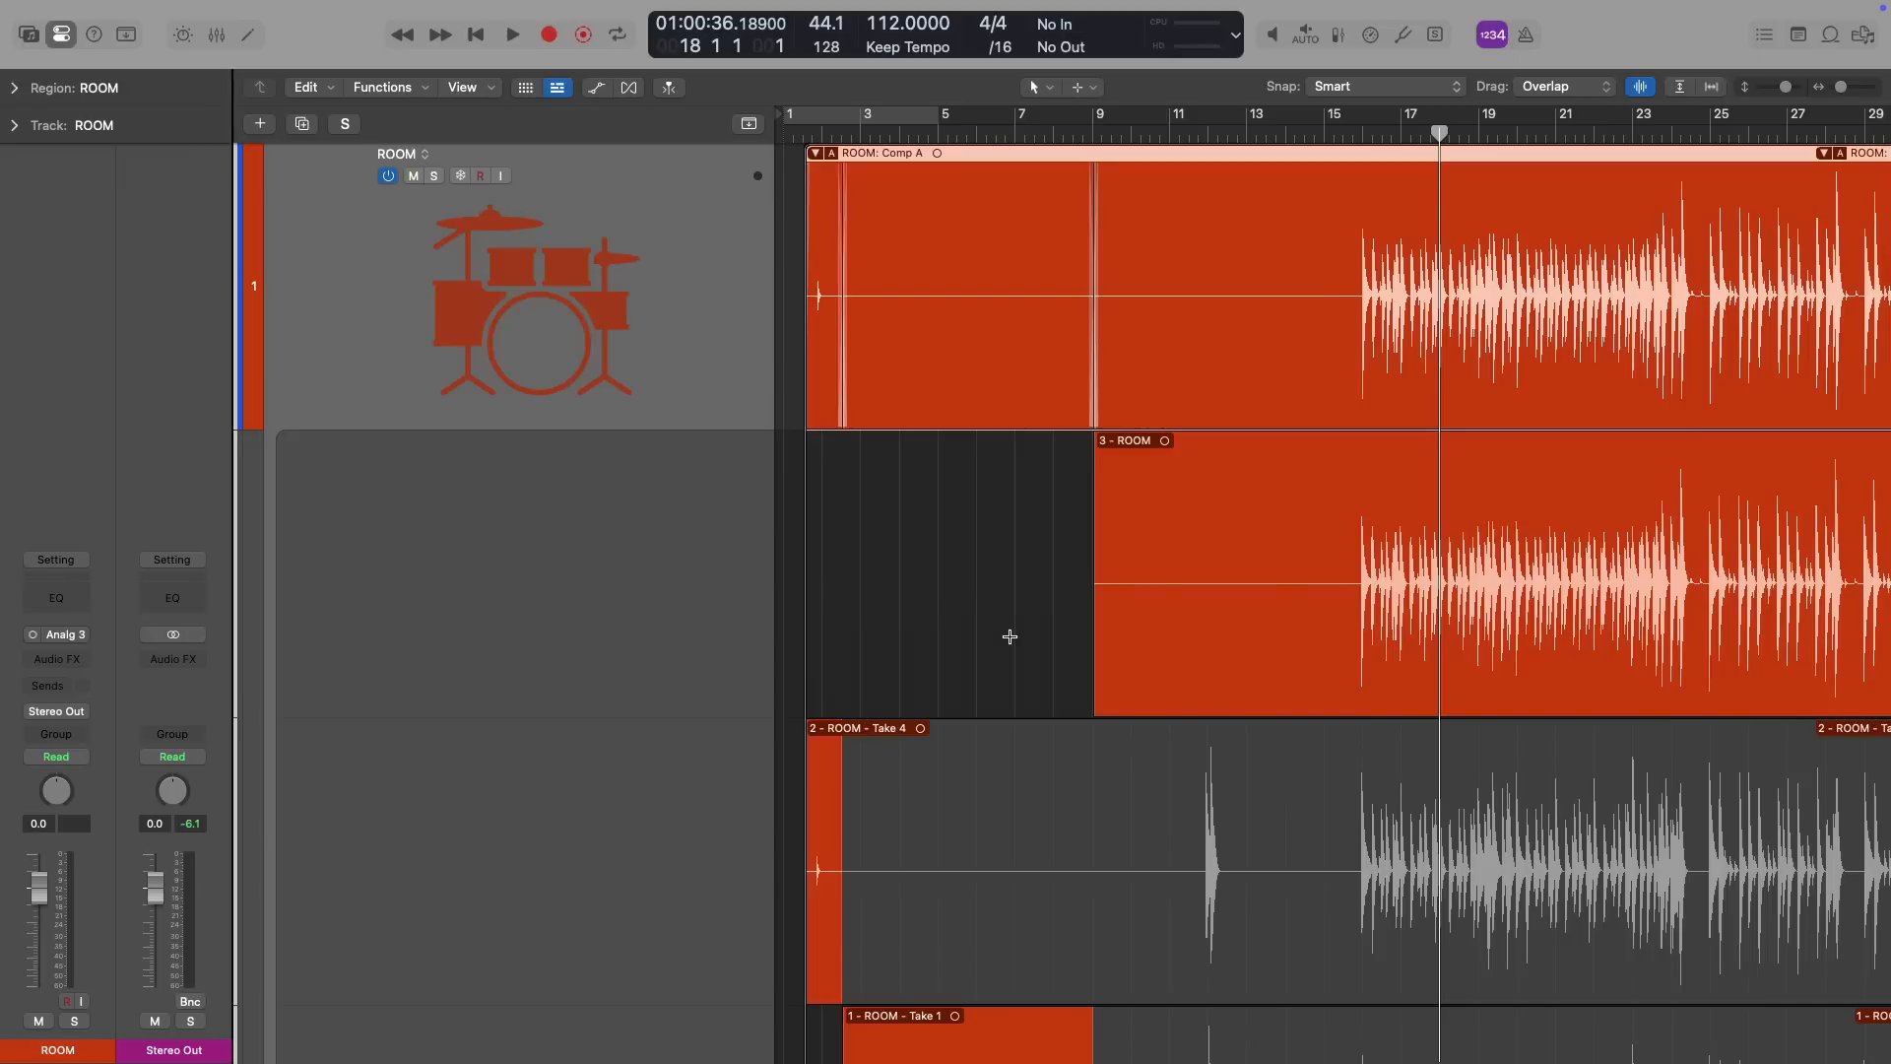
Solo the ROOM take folder track and play the comp from 15 4 while viewing the takes around bars 16 to 27
key("z")
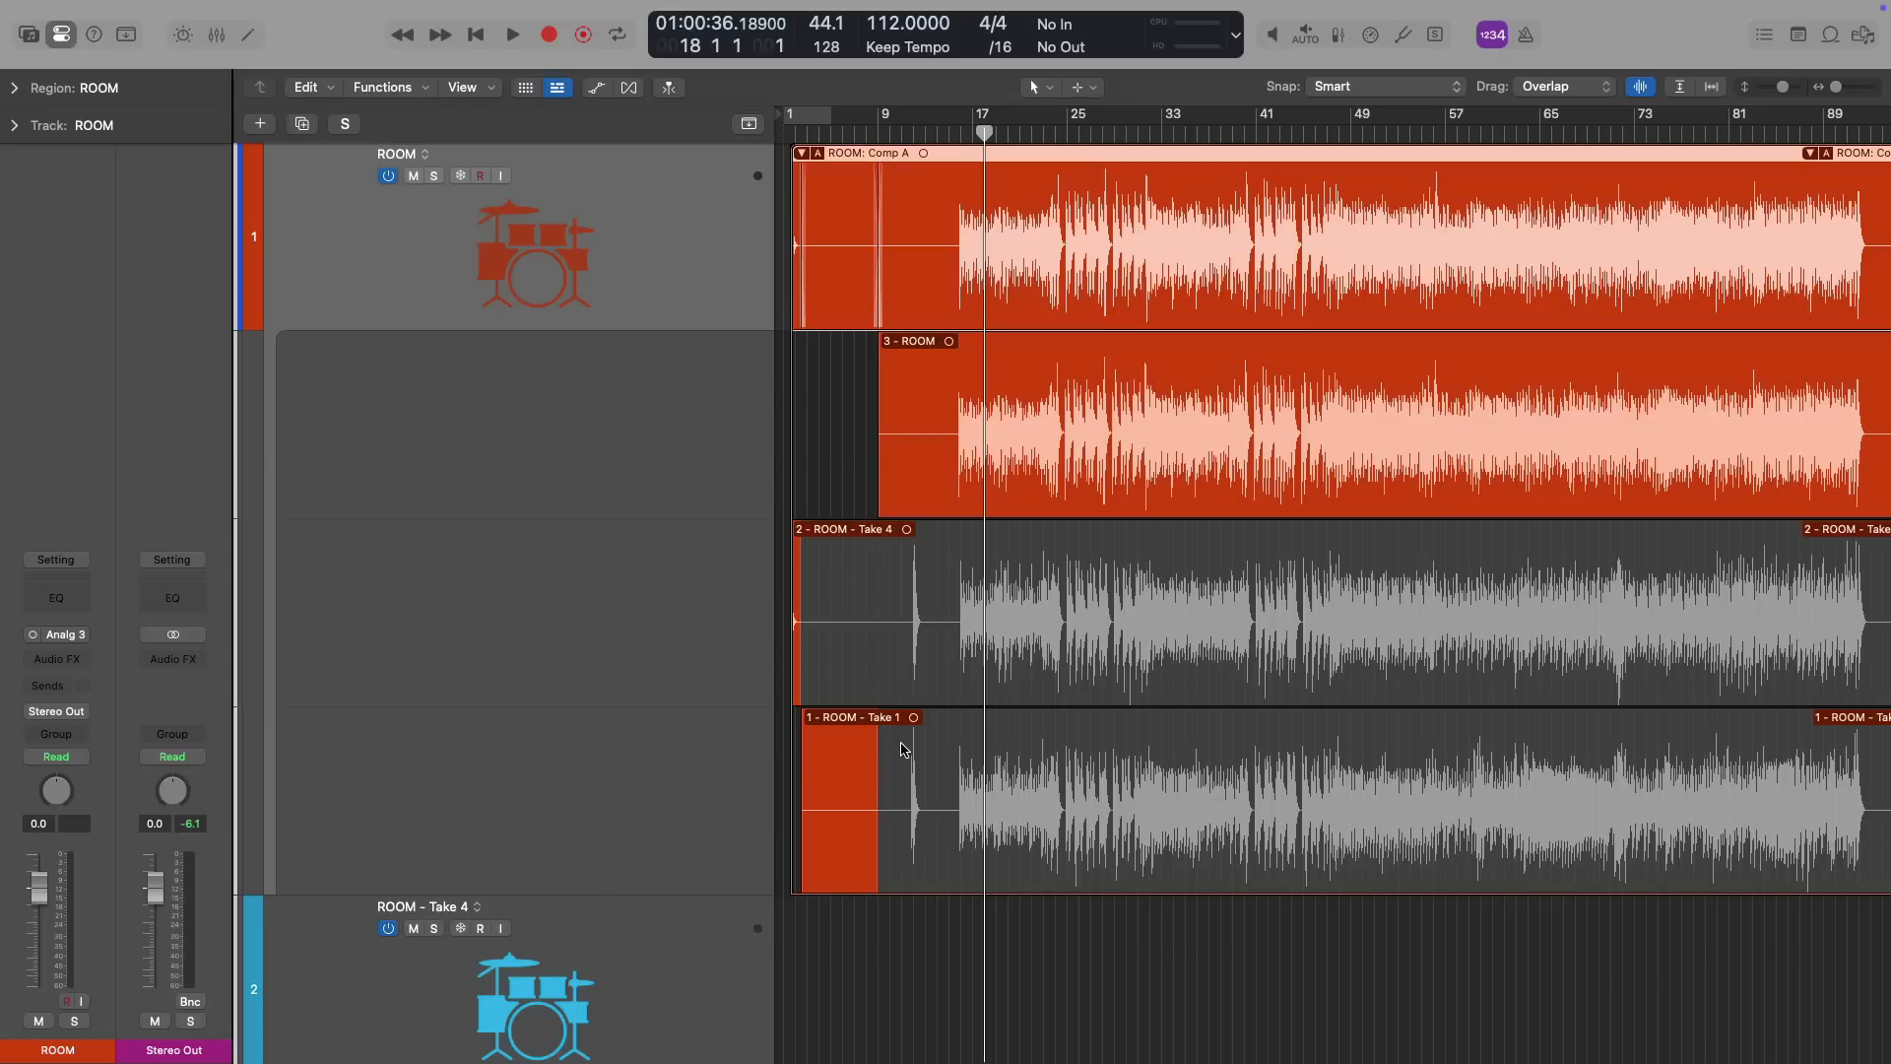
left_click(434, 177)
left_click_drag(959, 364, 1254, 979)
left_click(886, 136)
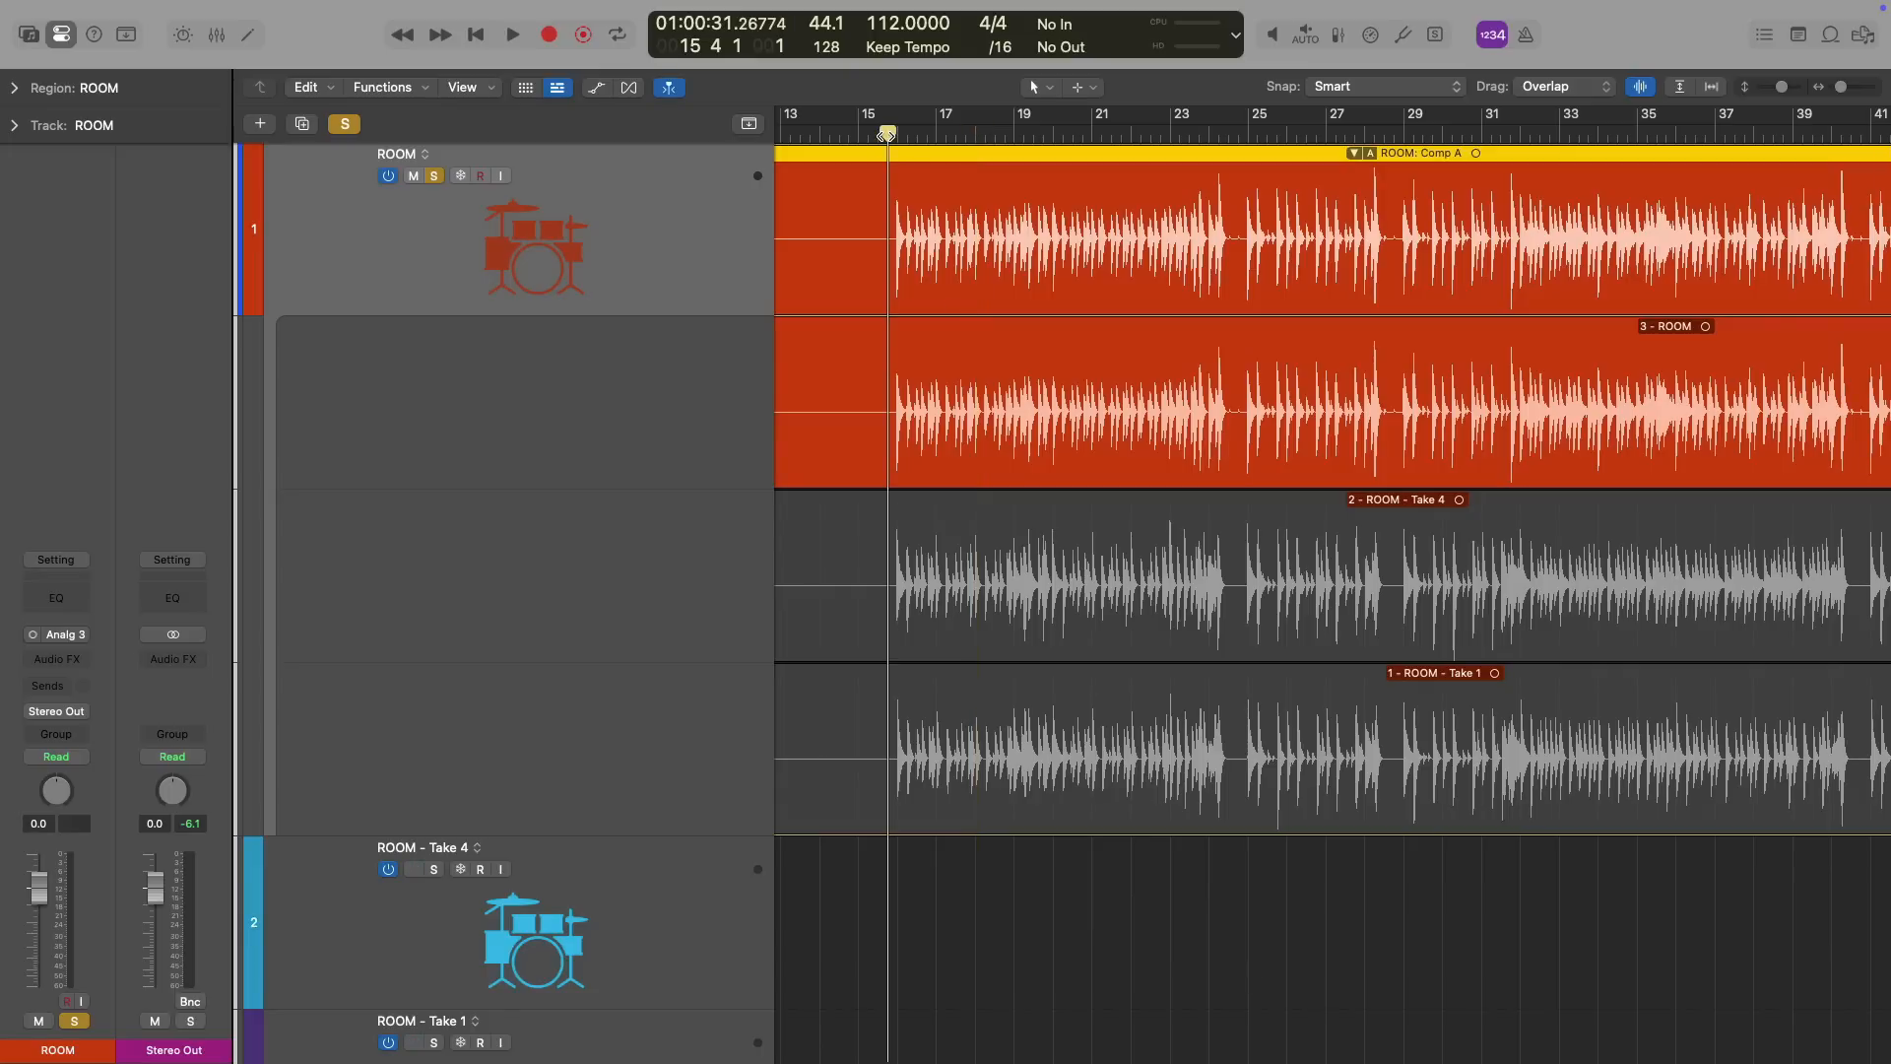
key("space")
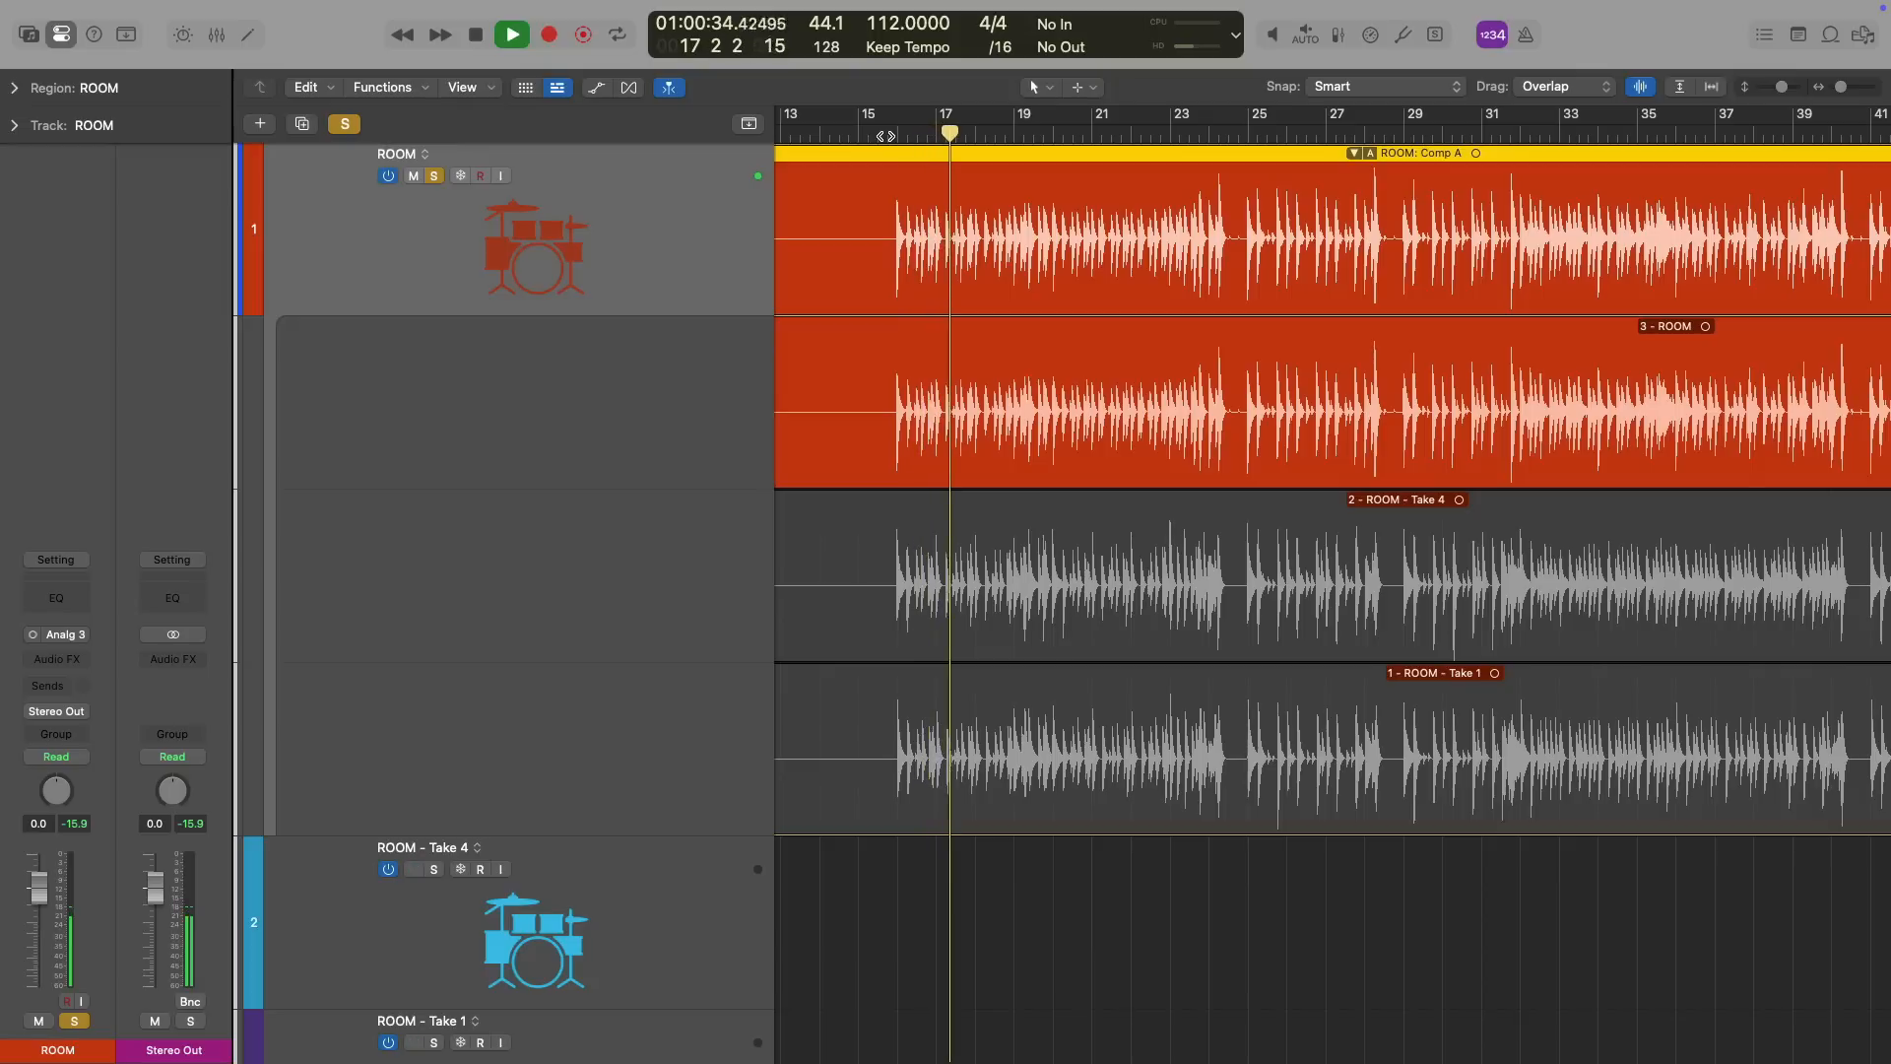
left_click_drag(877, 175, 1330, 789)
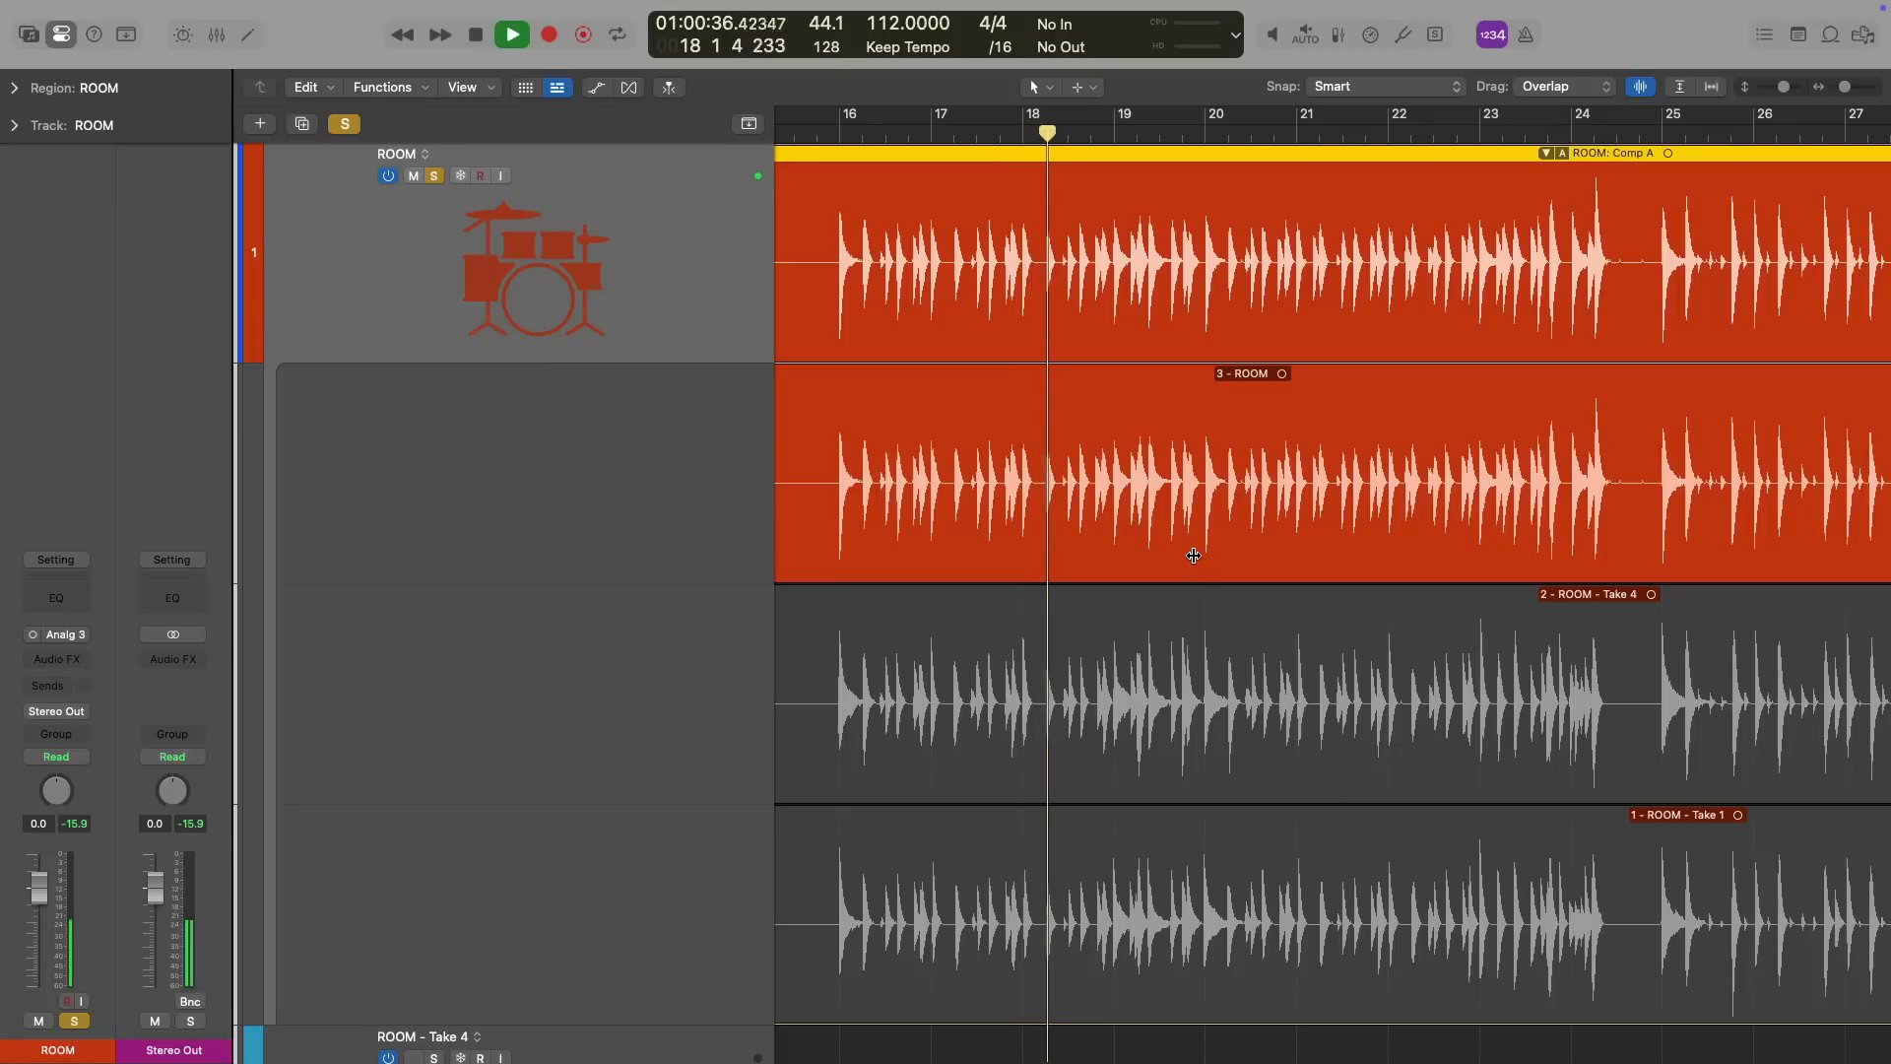
scroll(1194, 554, "right", 3)
scroll(1194, 554, "left", 1)
key("space")
Comp in ROOM - Take 4 from about 18 3 to 19 3 and play the passage back from bar 18
left_click(1007, 132)
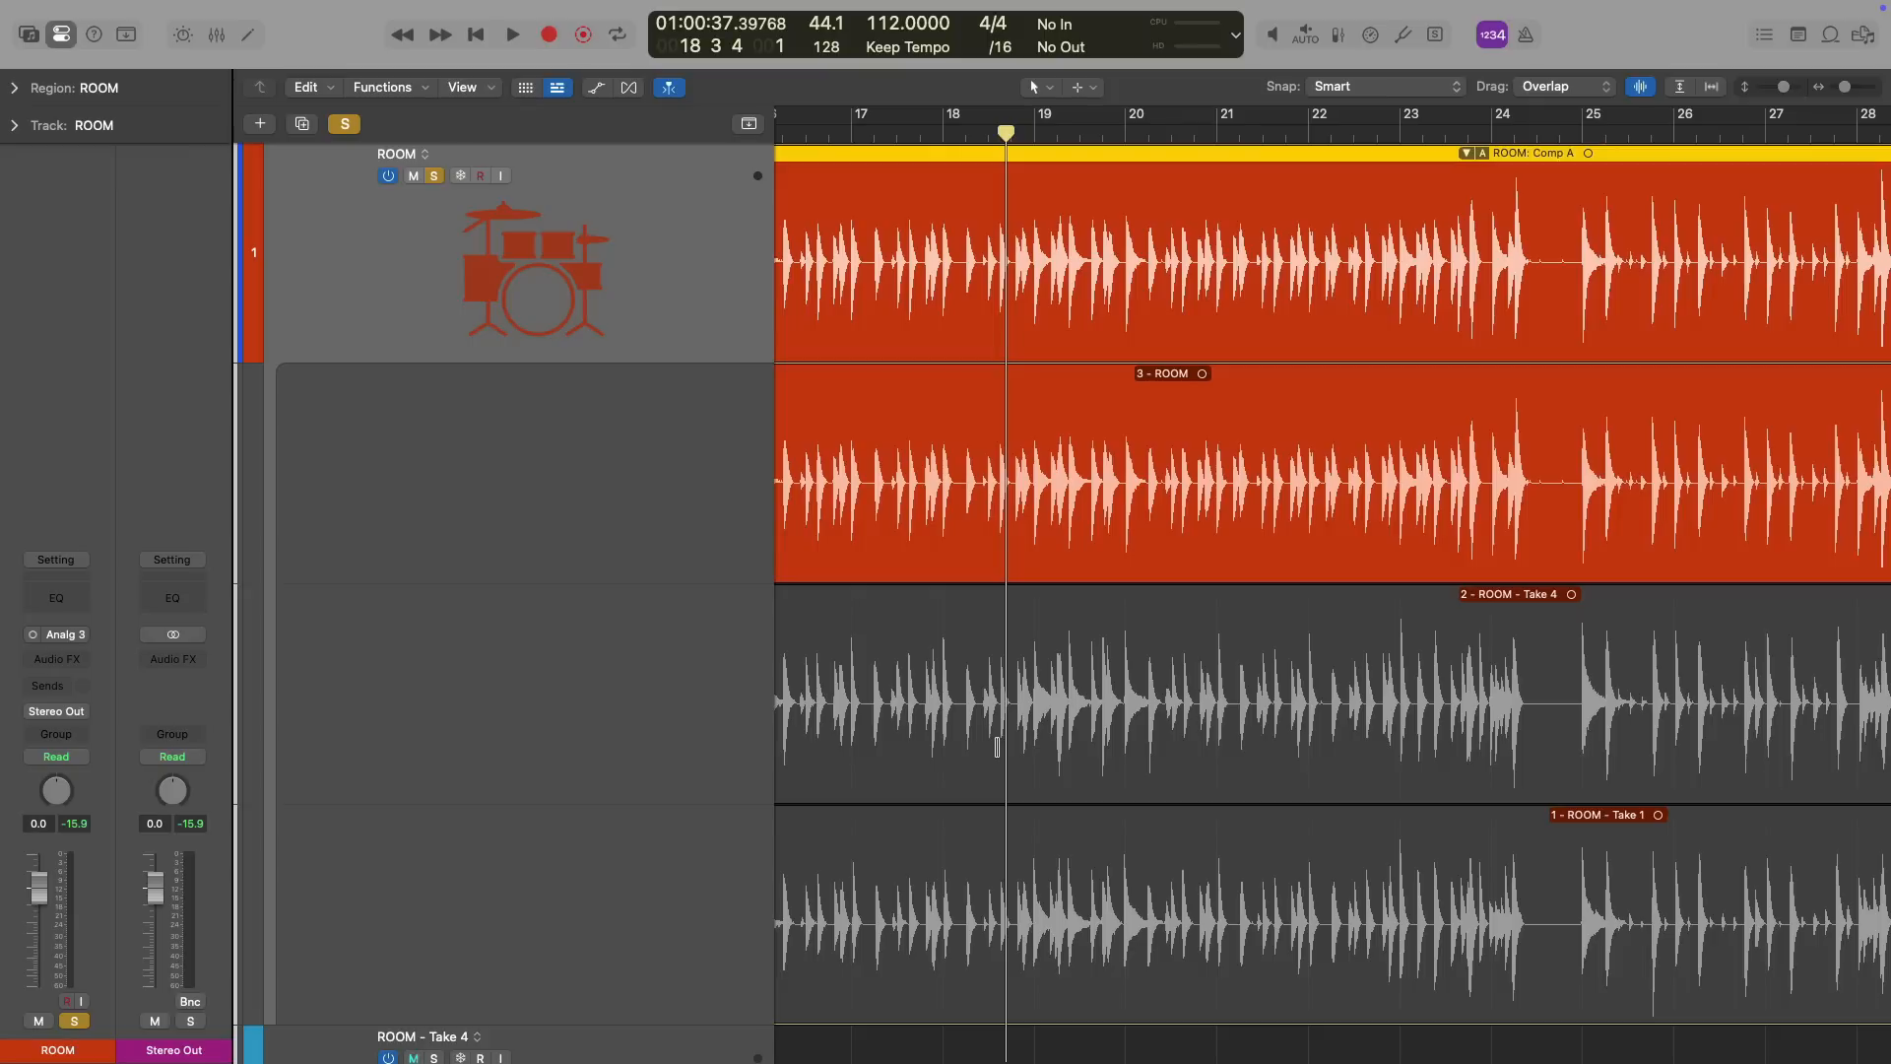
left_click_drag(998, 746, 1091, 736)
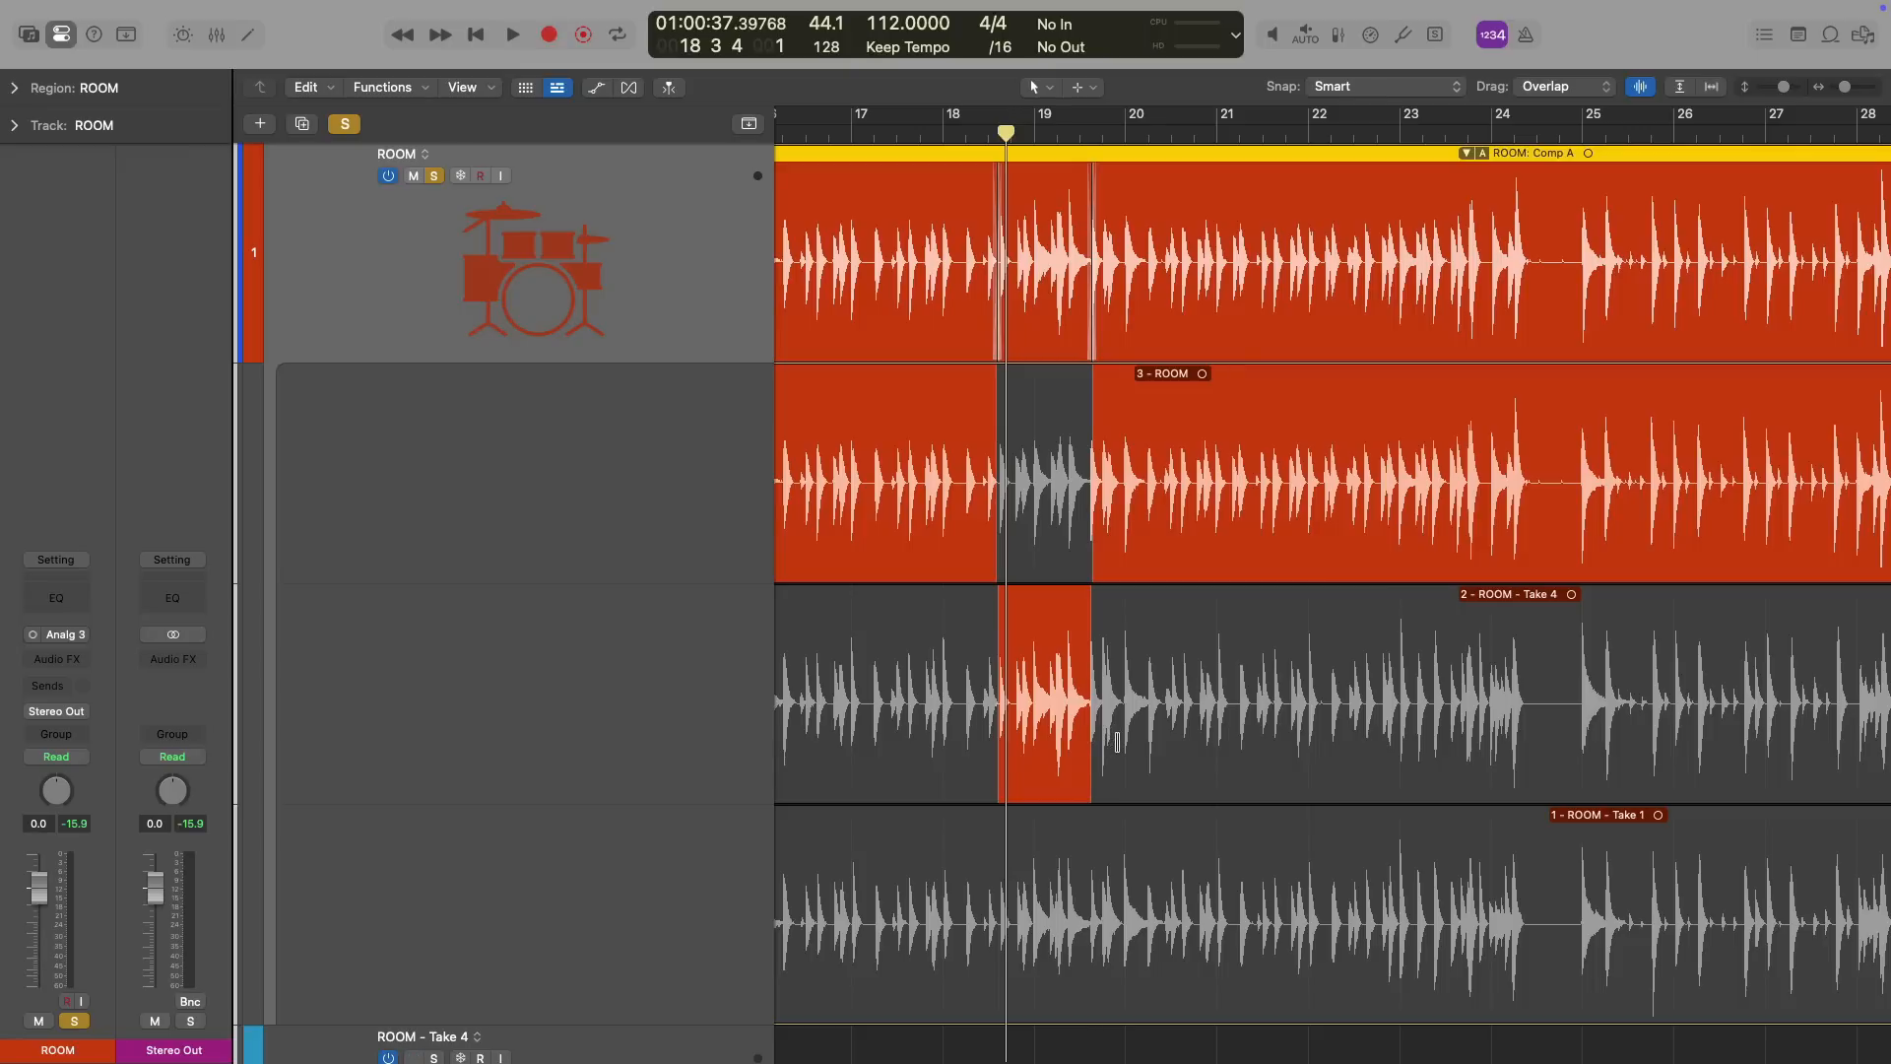
left_click(948, 127)
key("space")
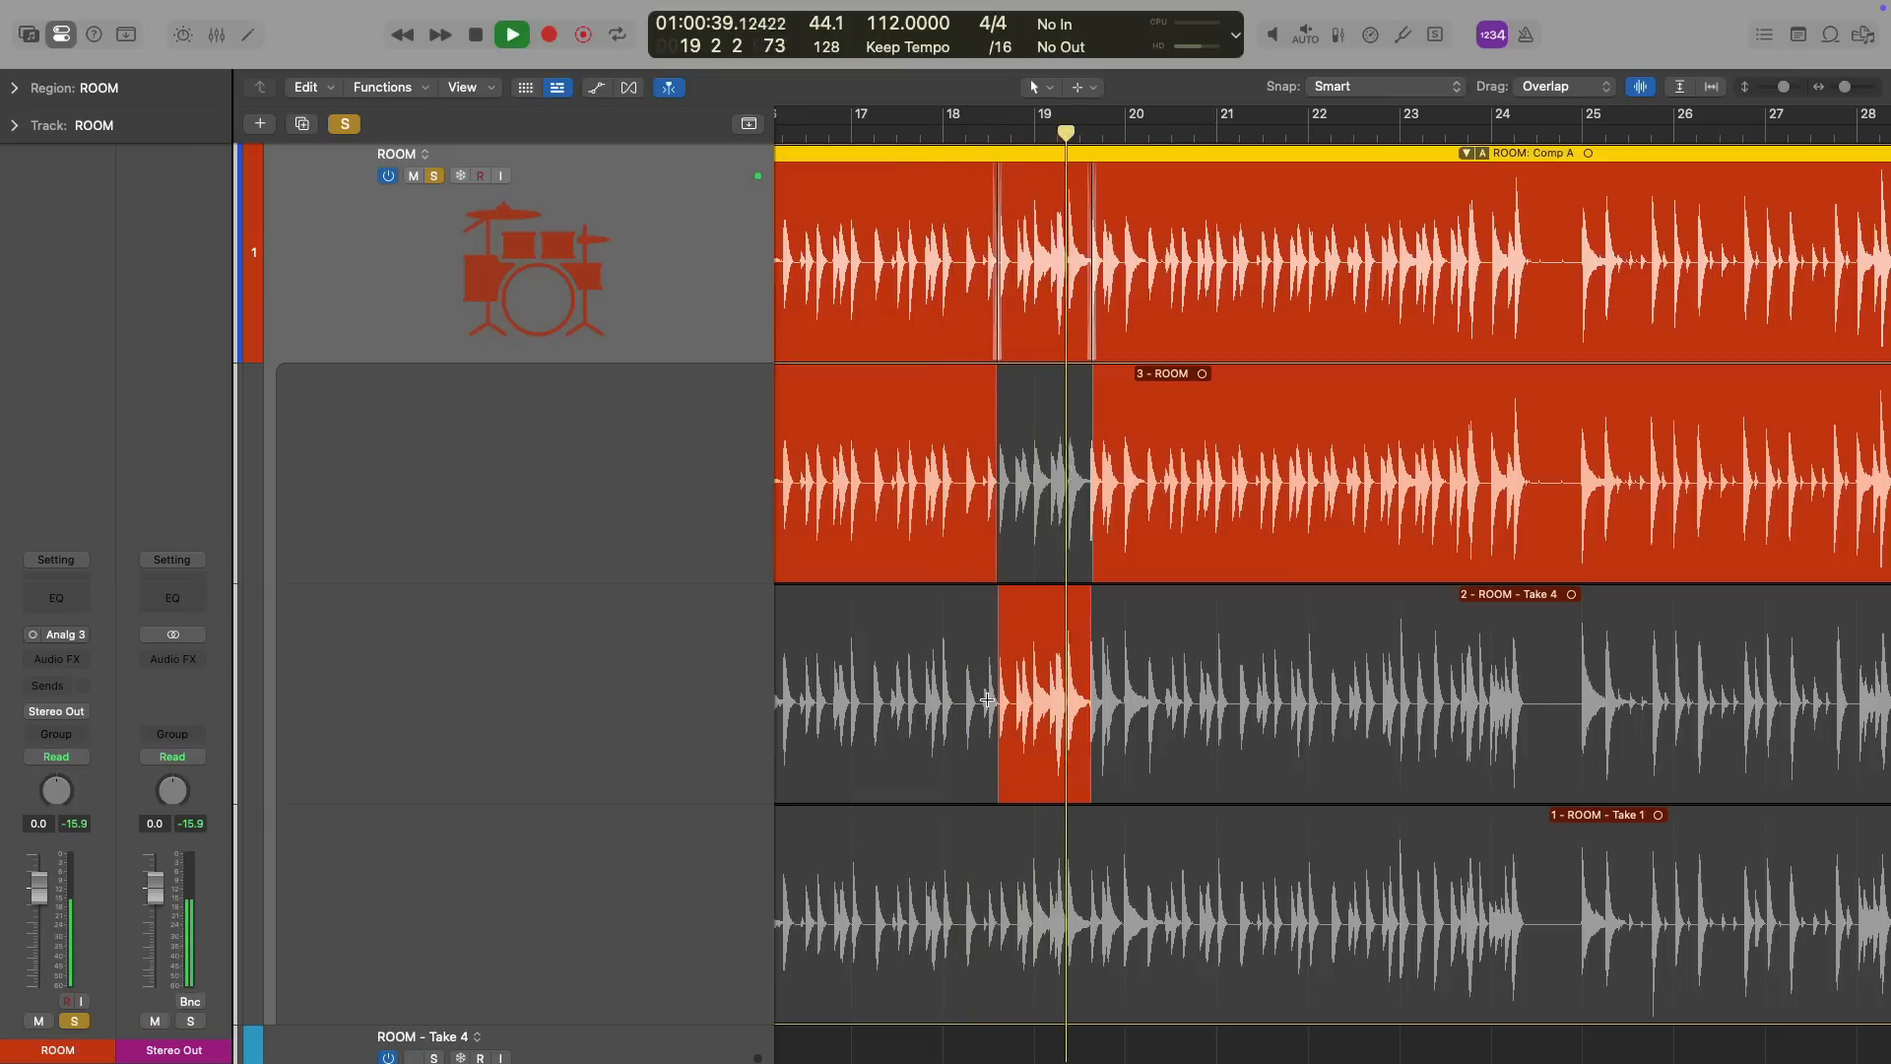
key("space")
Move the start of the Take 4 comp section to just before bar 19 and play the edit back
left_click_drag(997, 746, 1031, 729)
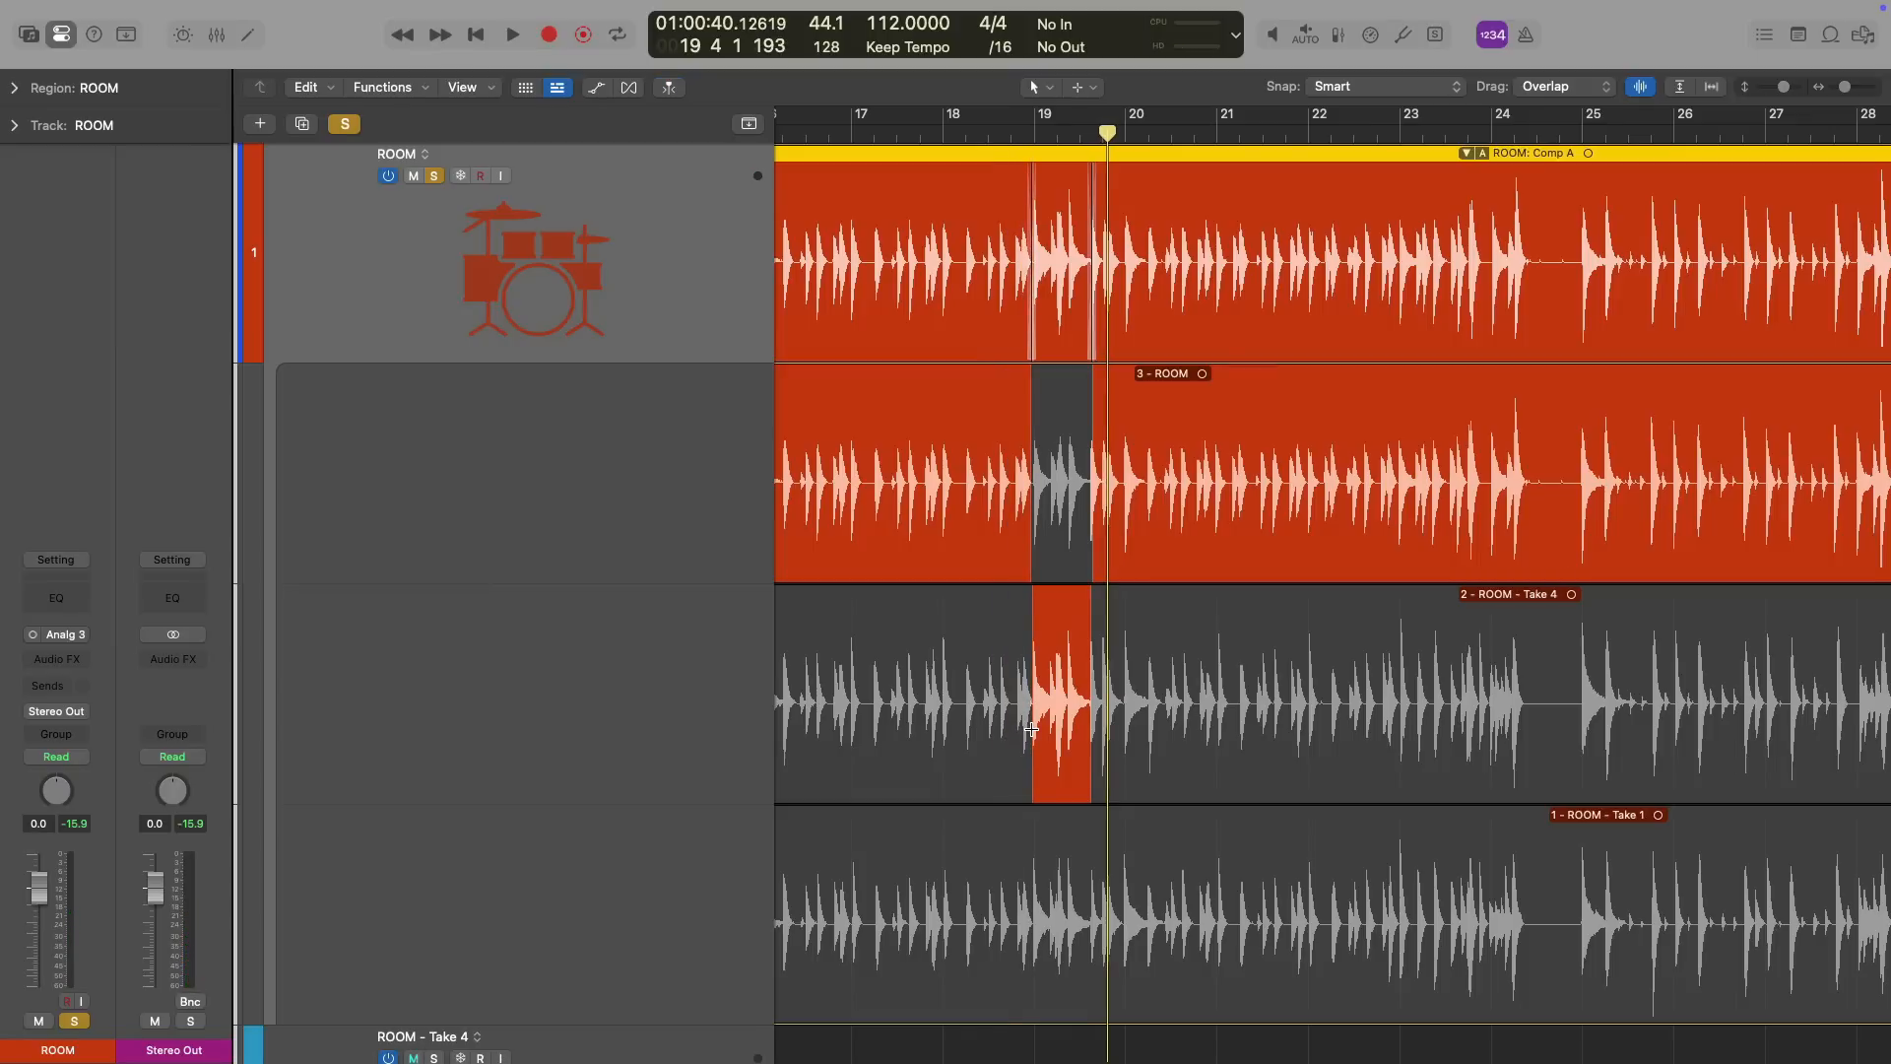
left_click(975, 133)
key("space")
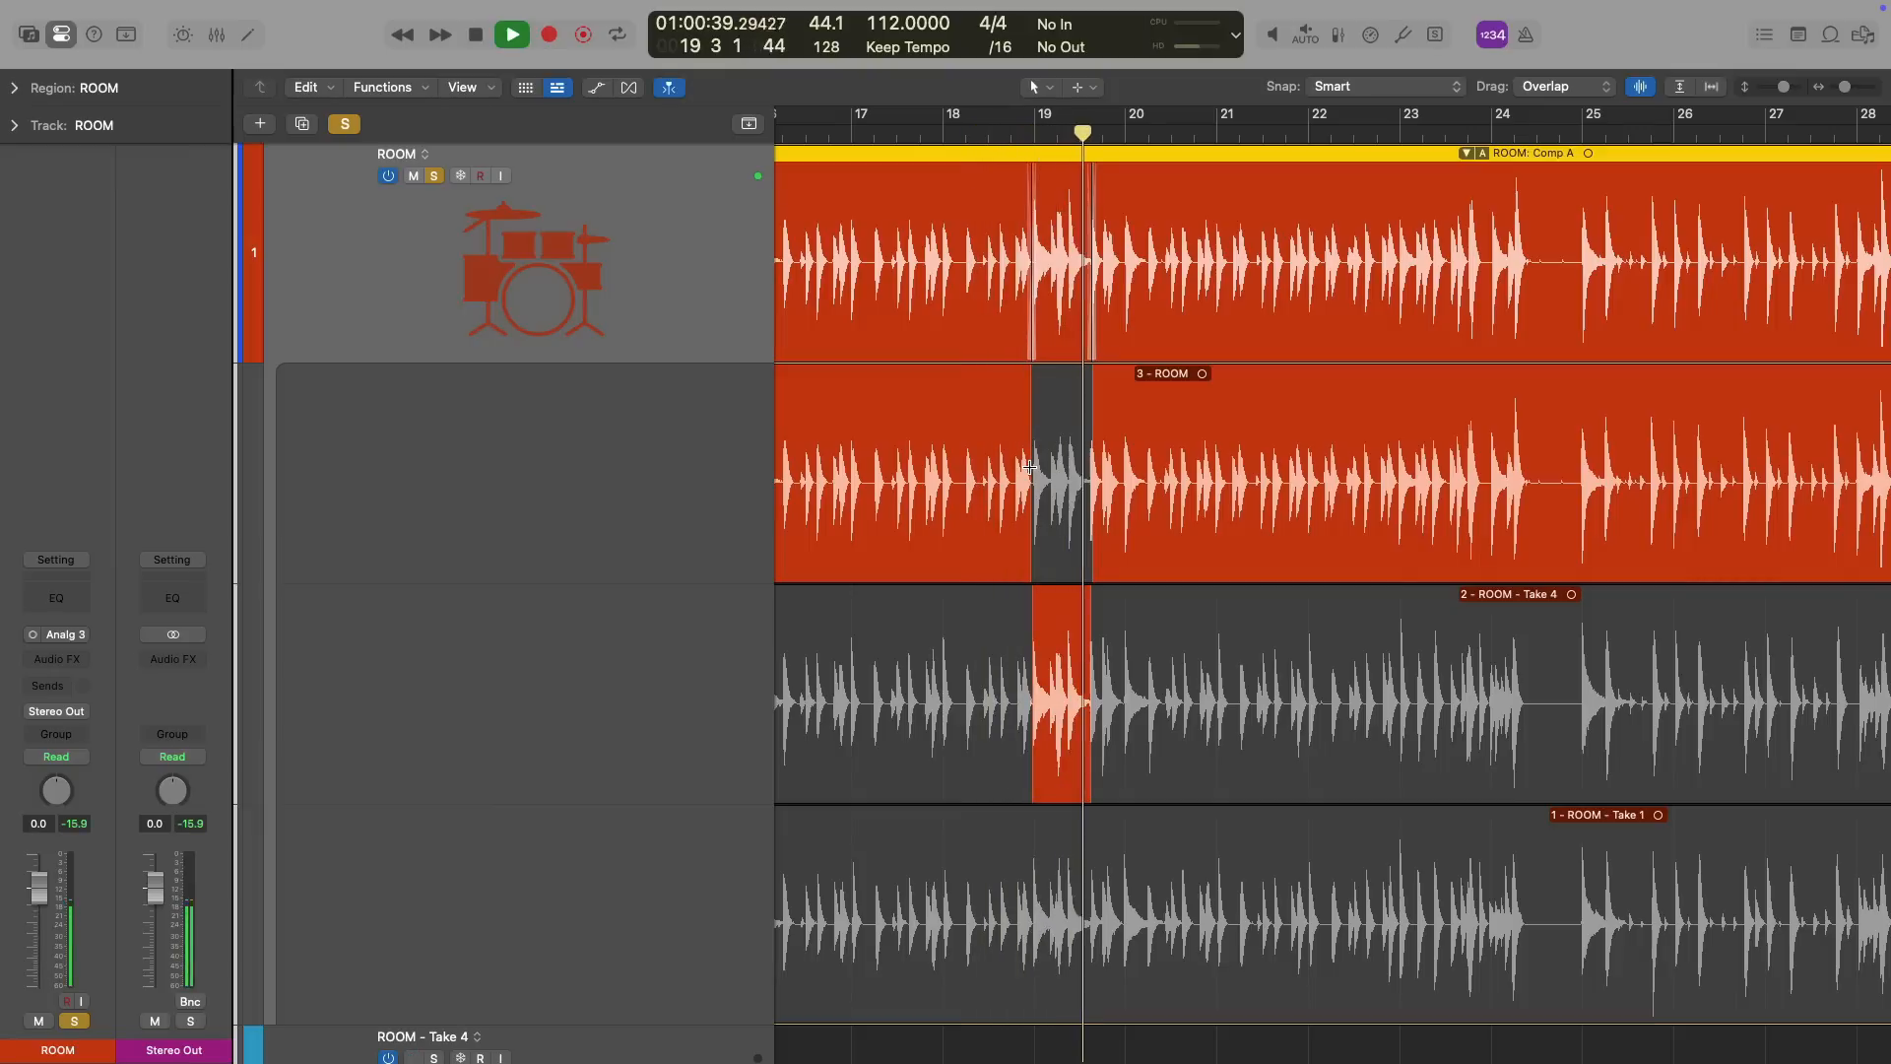
key("space")
Fine-tune the start of the Take 4 section to sit right before the kick transient at bar 19, and audition the join
left_click_drag(1027, 448, 1120, 772)
key("z")
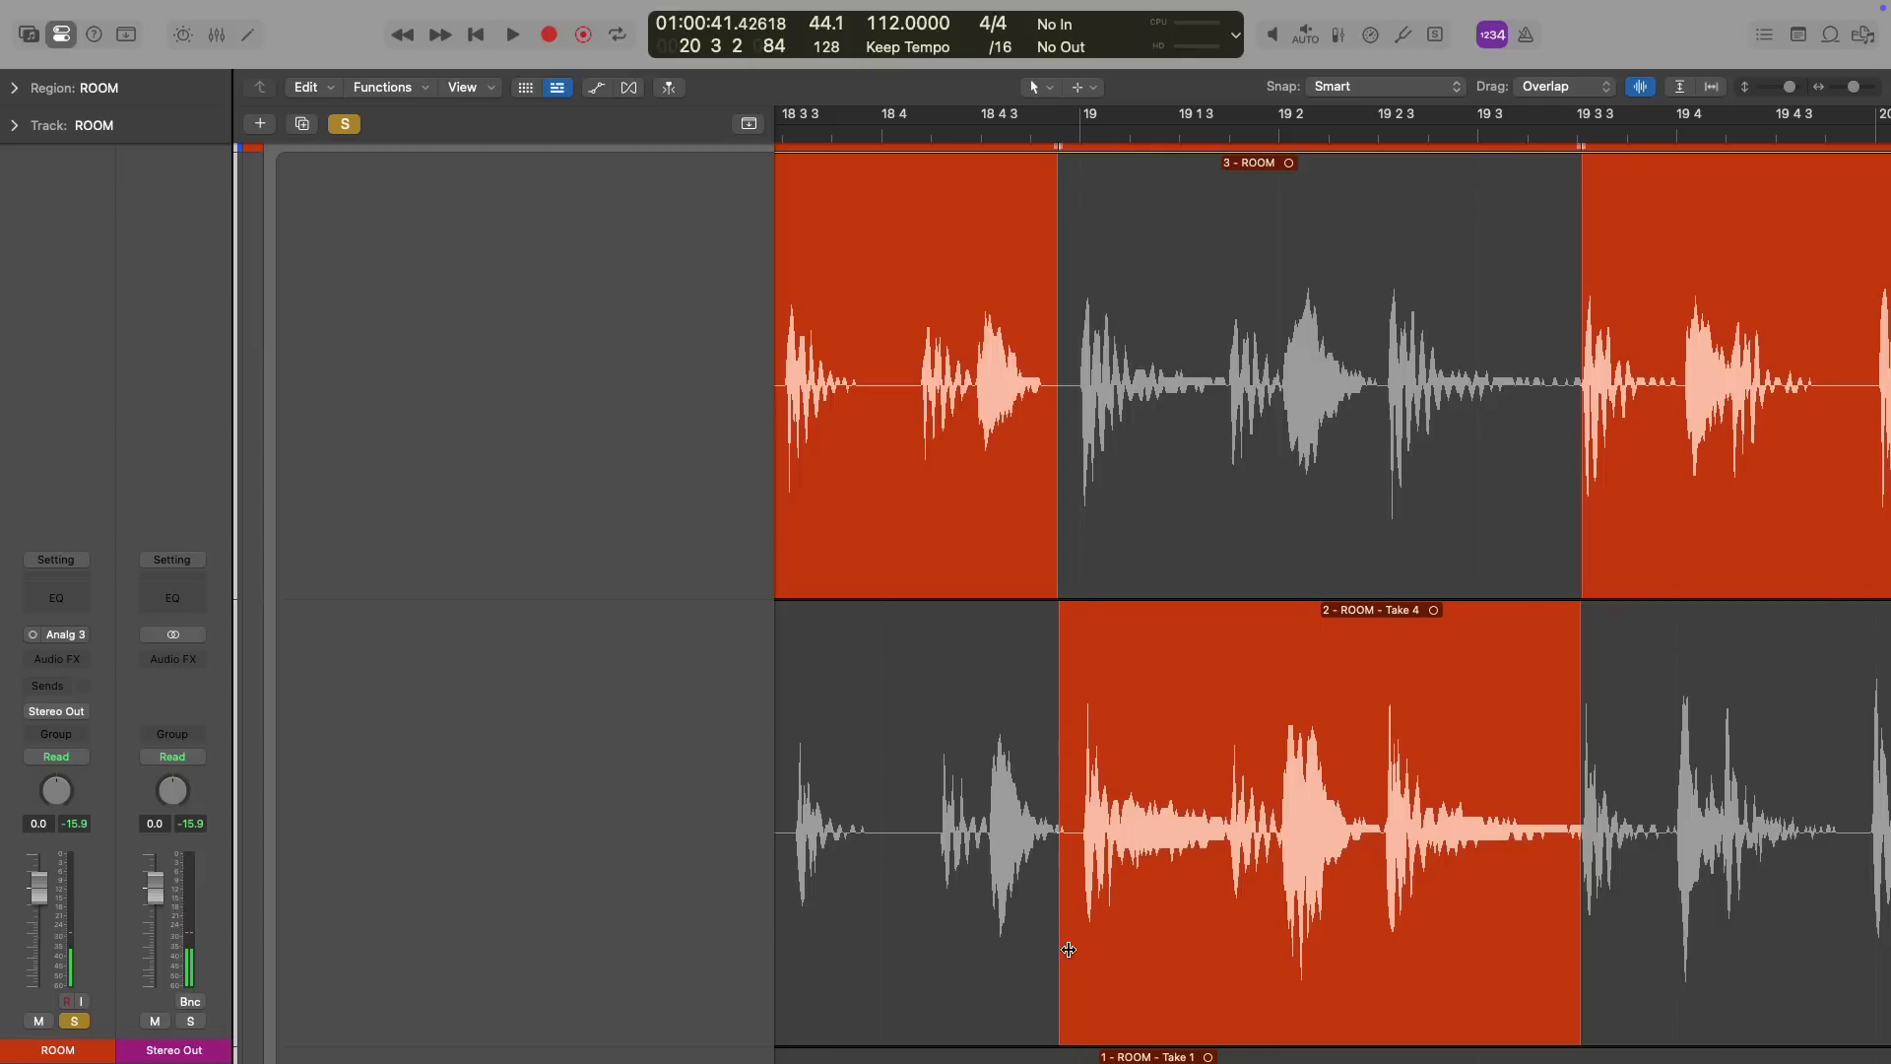
left_click_drag(1061, 946, 1080, 947)
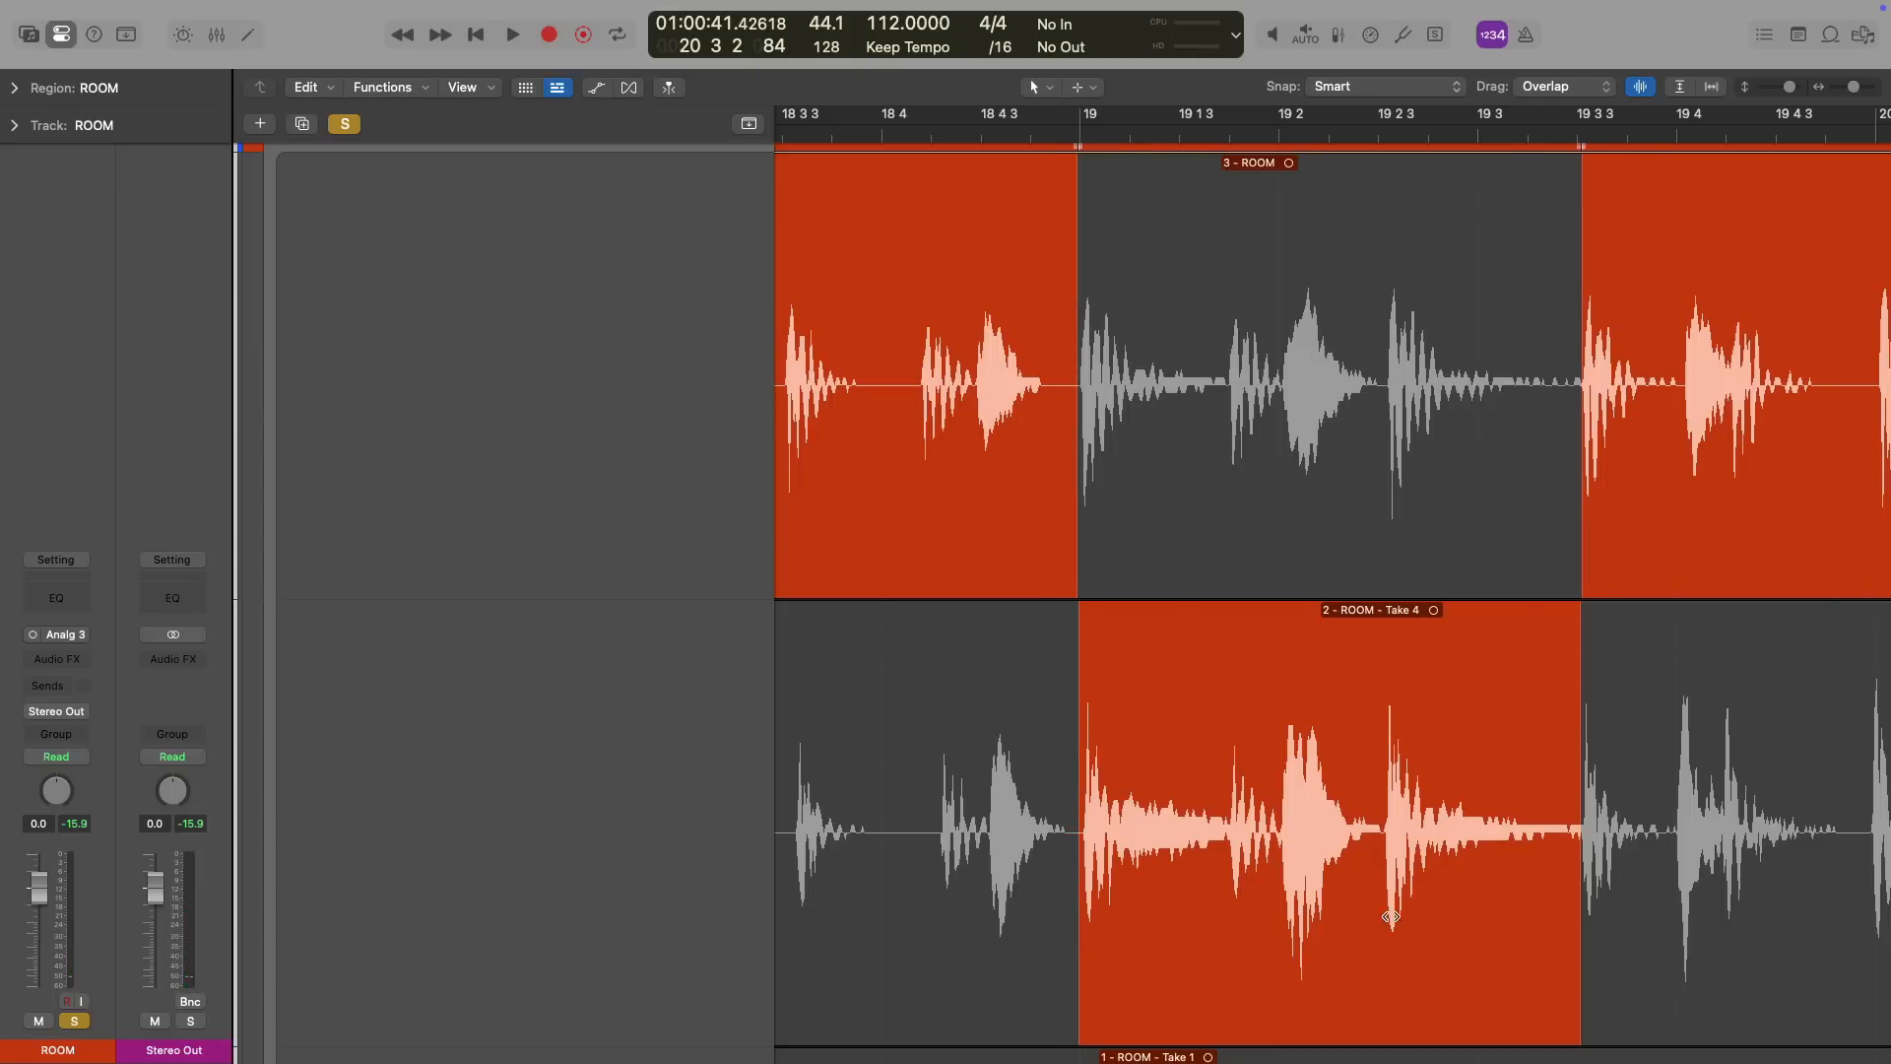
key("z")
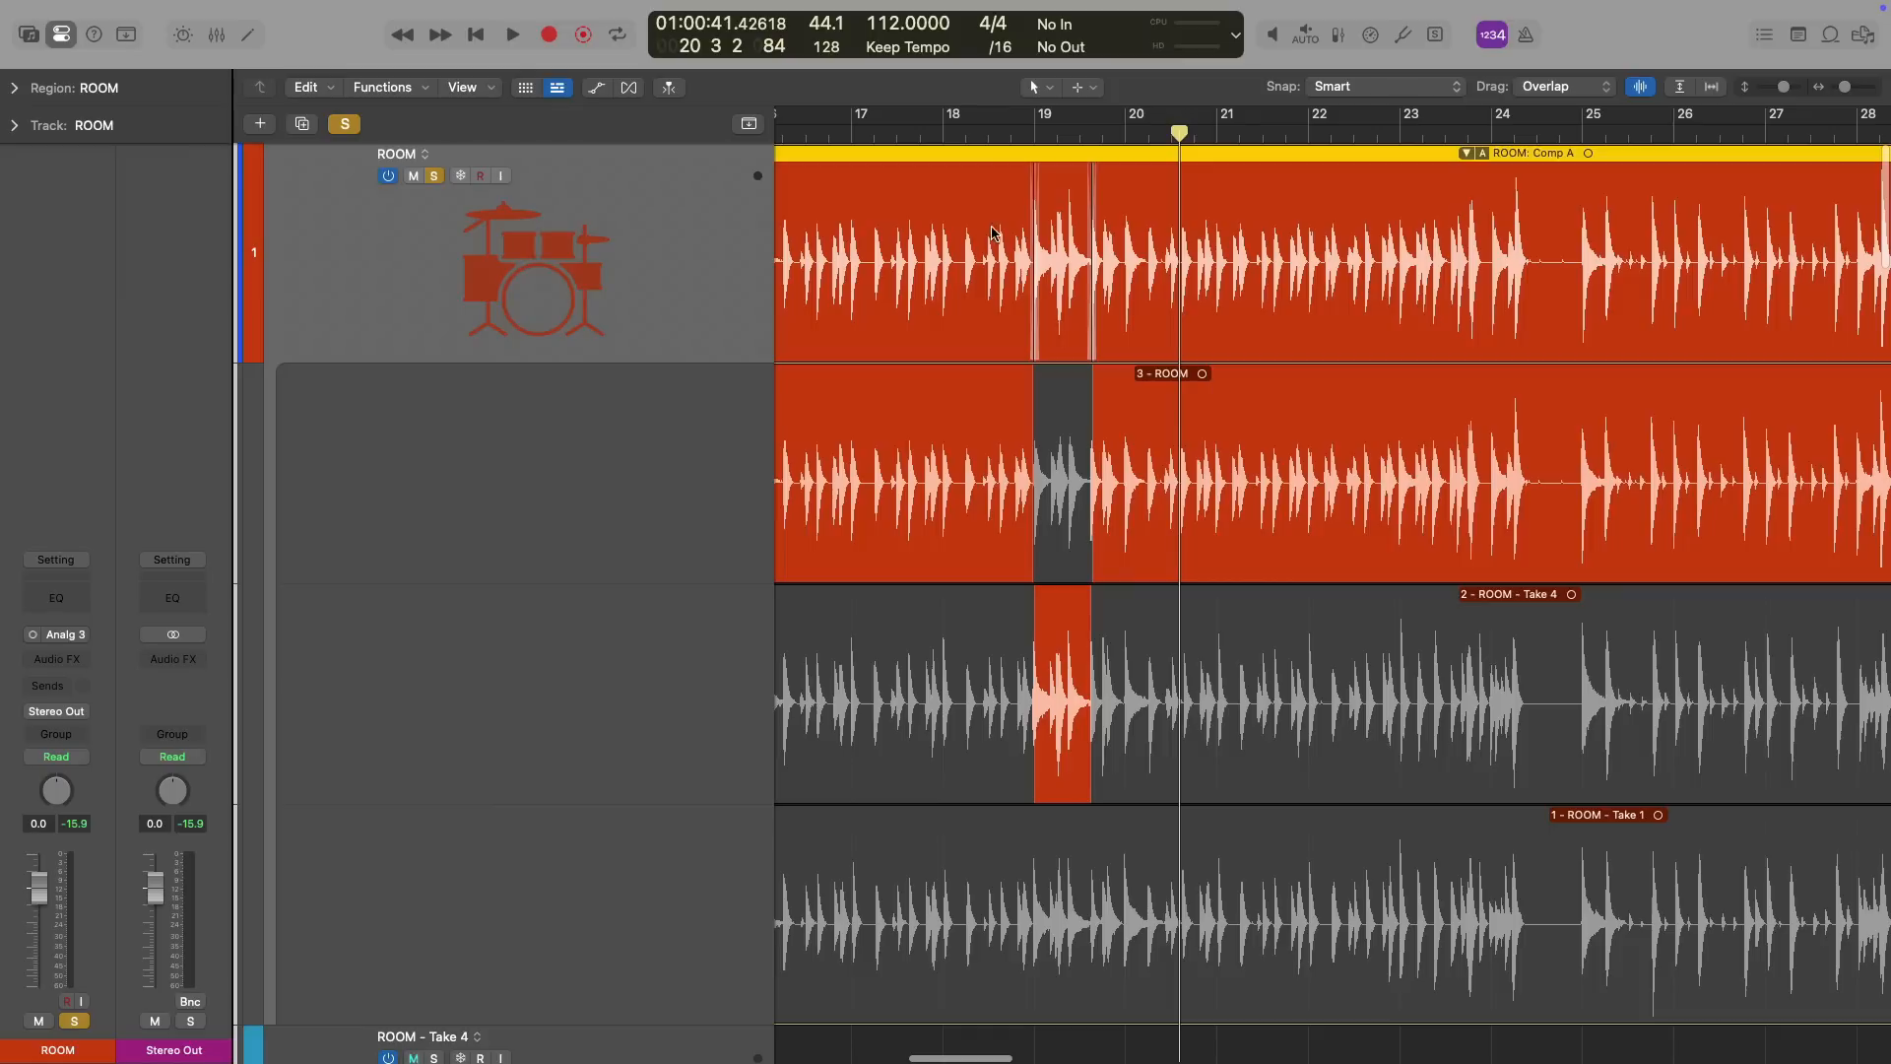
key("space")
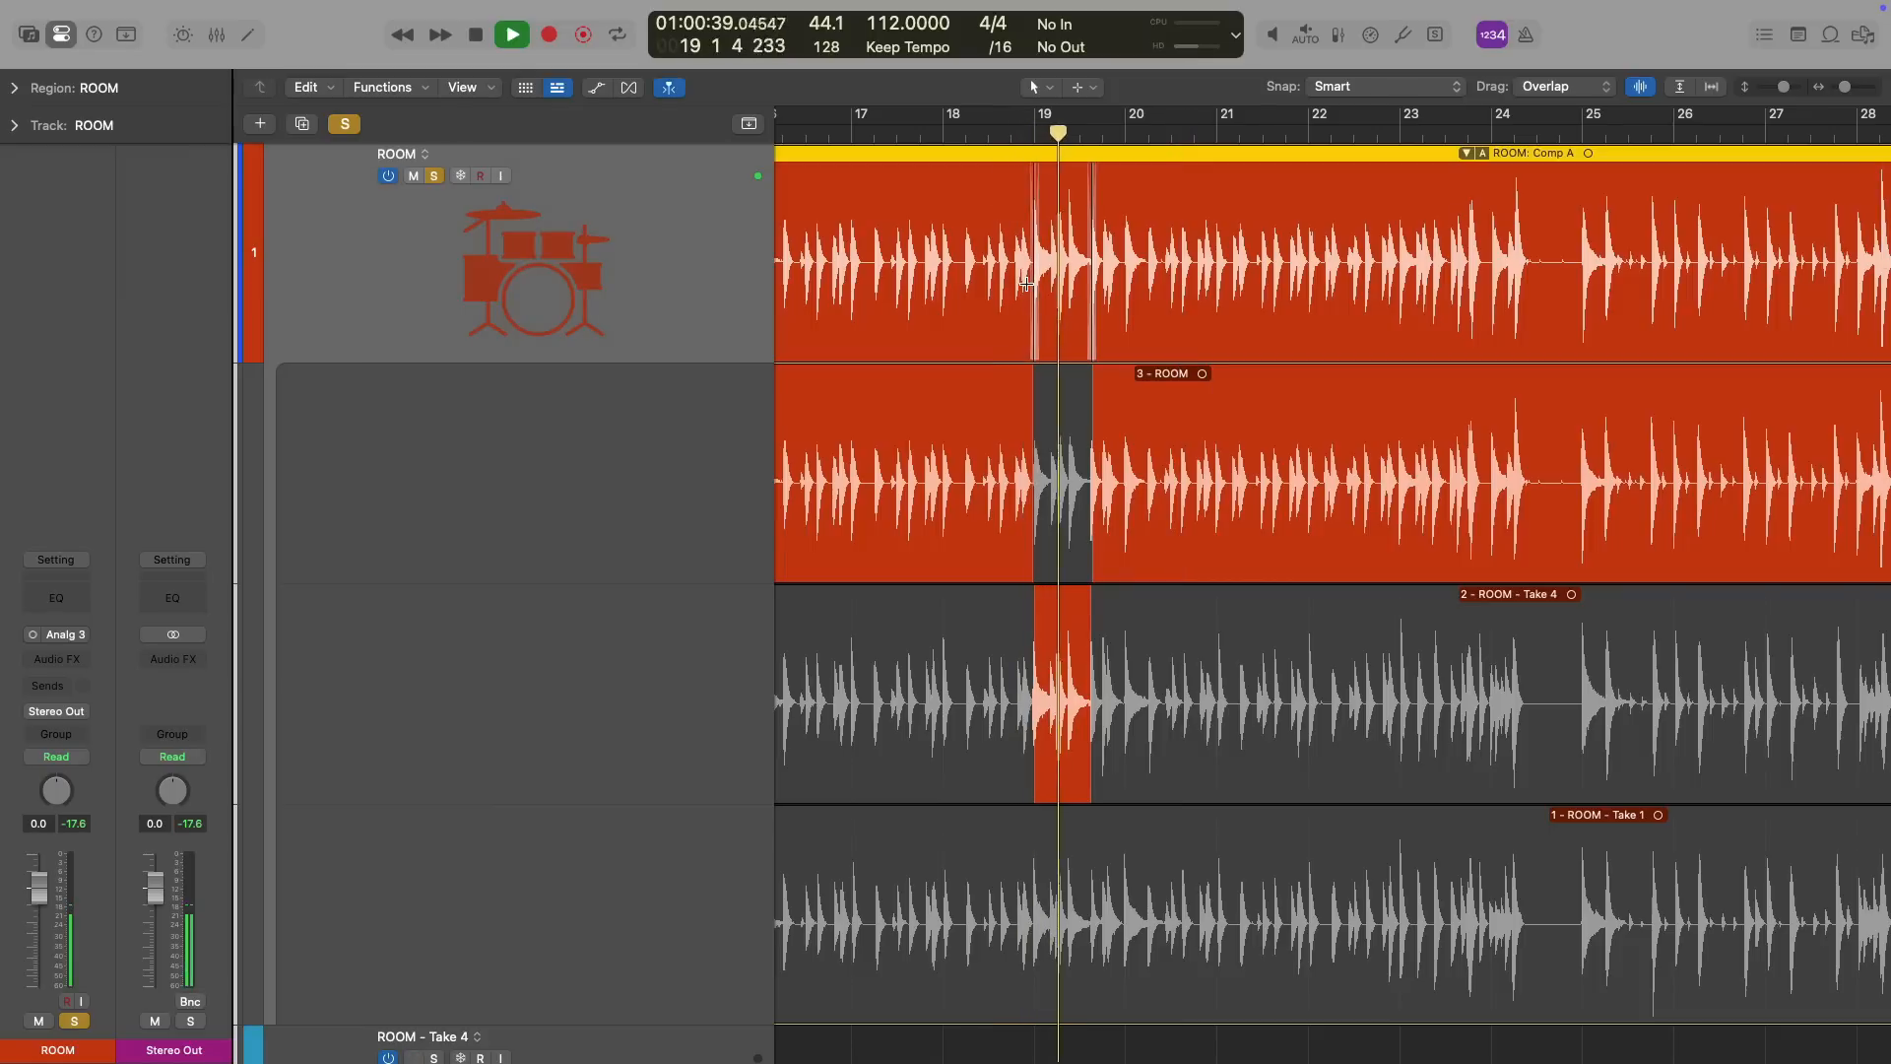
key("space")
Play the ROOM comp from 23 3 and examine the three takes around the fill at bar 24
scroll(1129, 309, "right", 5)
left_click(1022, 132)
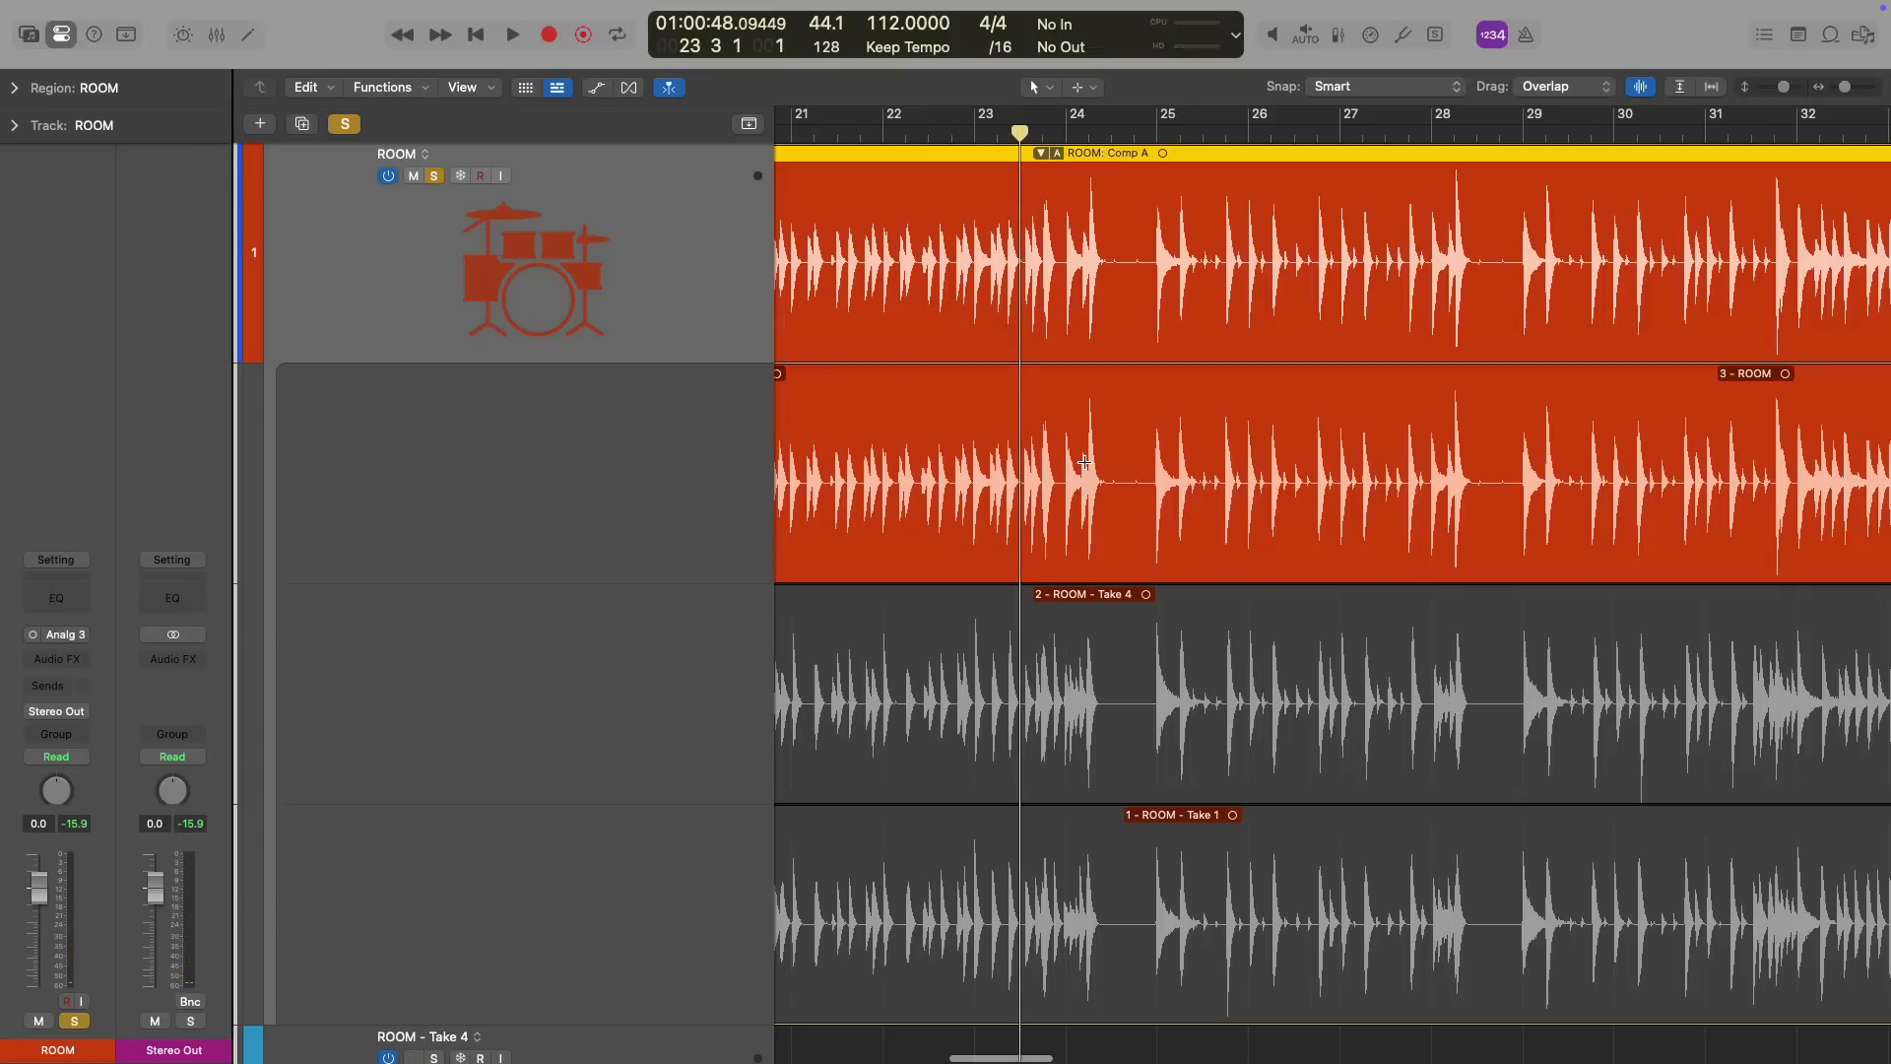
key("space")
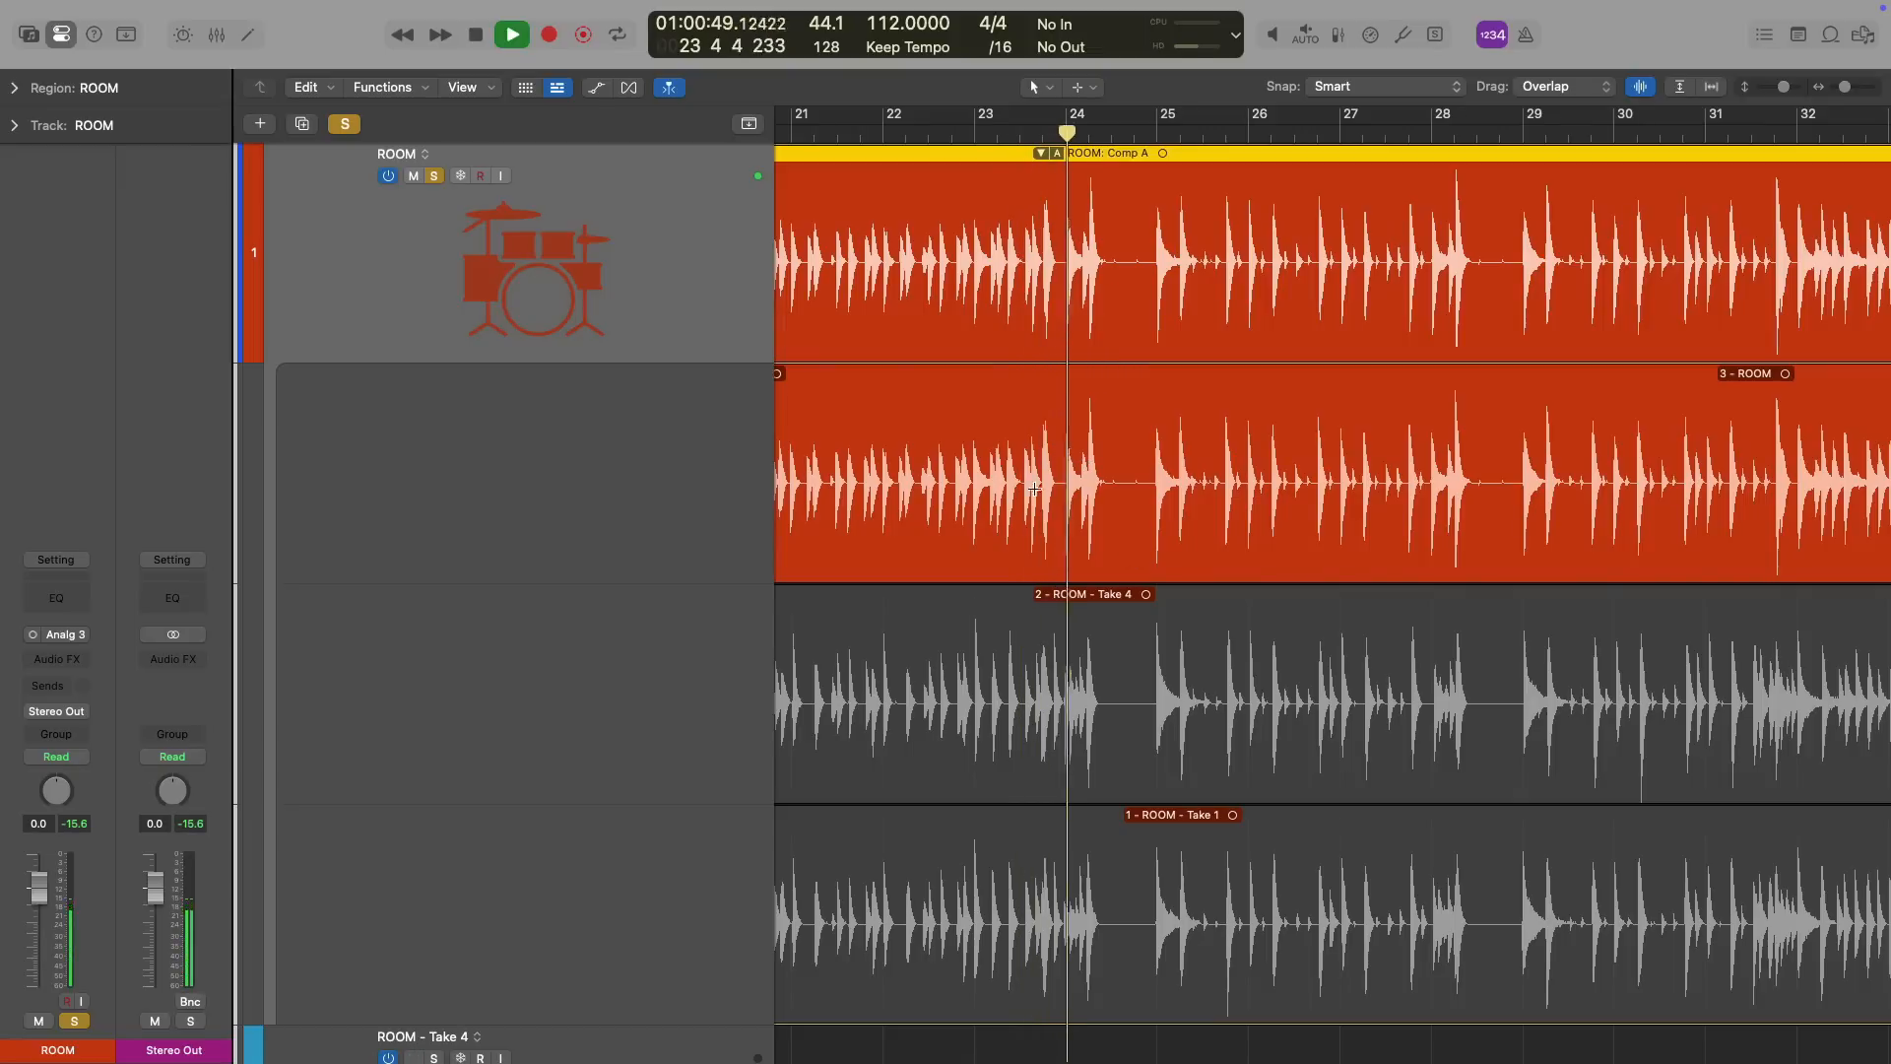
left_click_drag(971, 300, 1271, 855)
key("space")
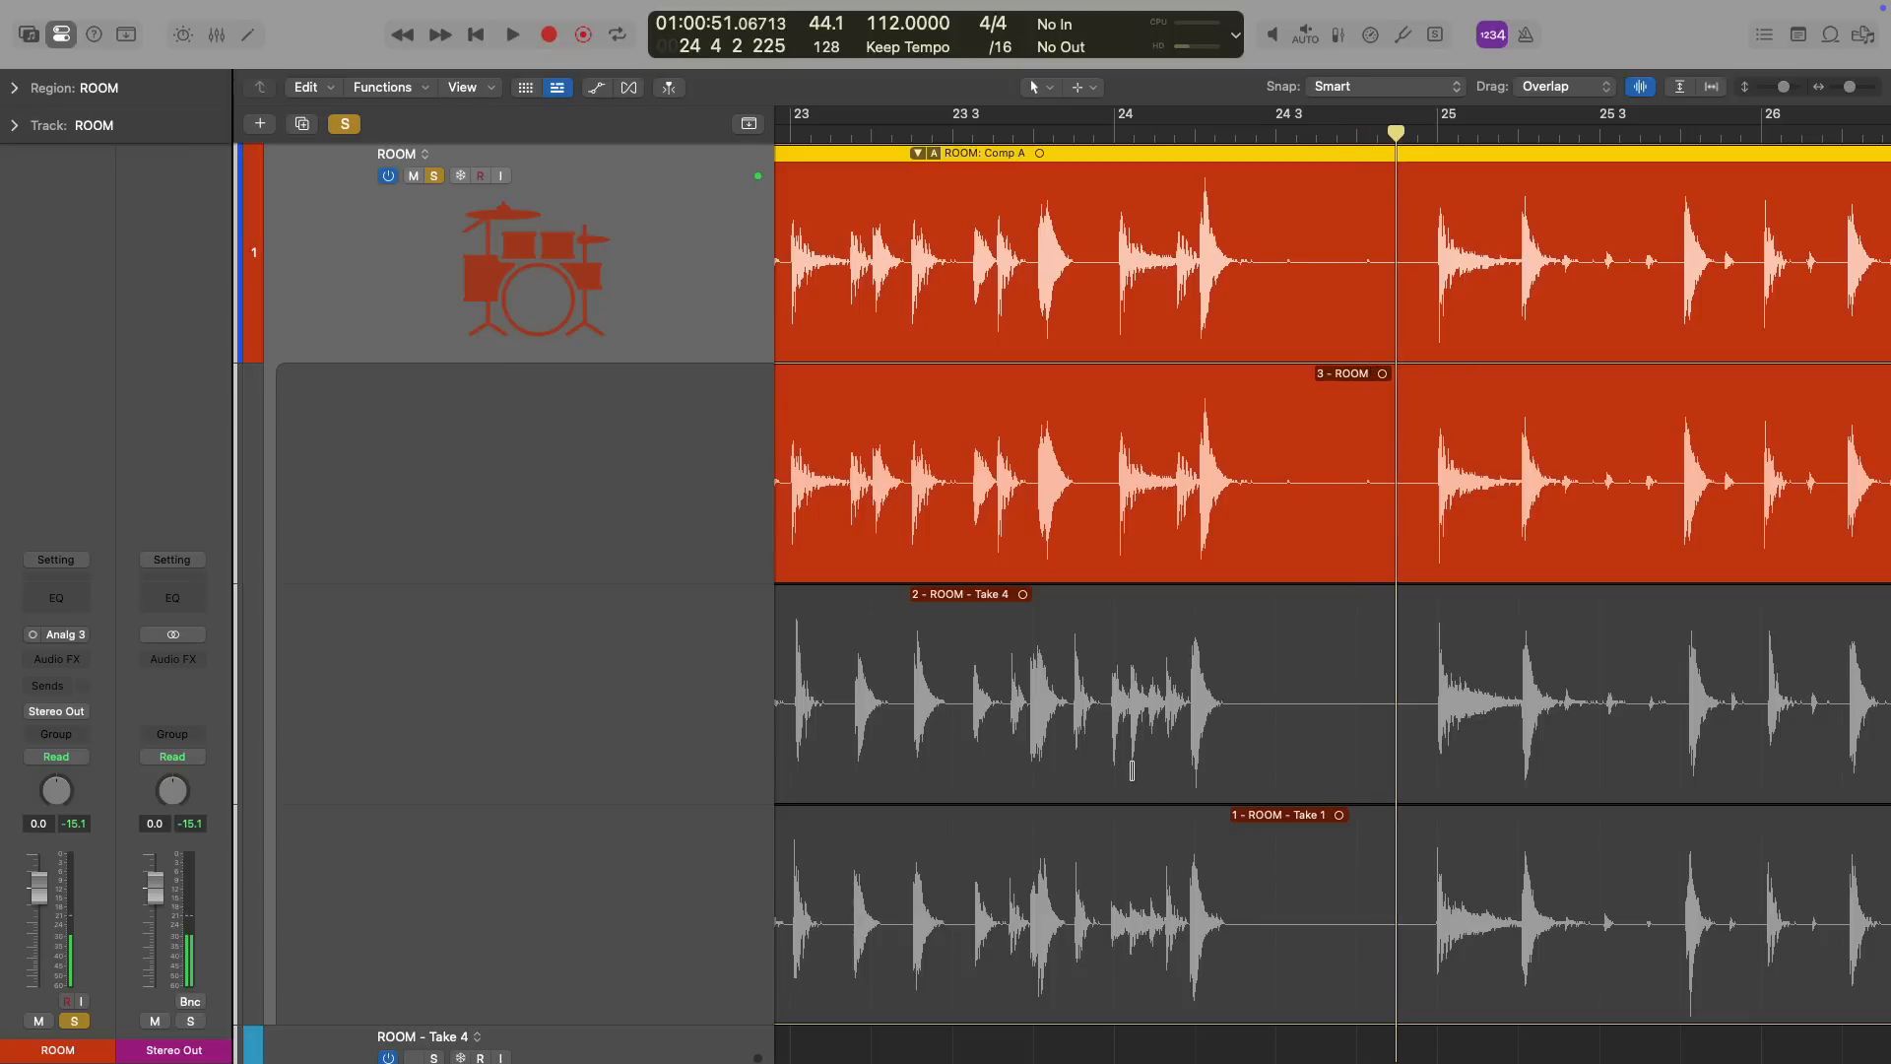
Comp in ROOM - Take 4 from just before bar 24 to bar 25 and play the section back
left_click_drag(1246, 737, 1435, 726)
key("shift+space")
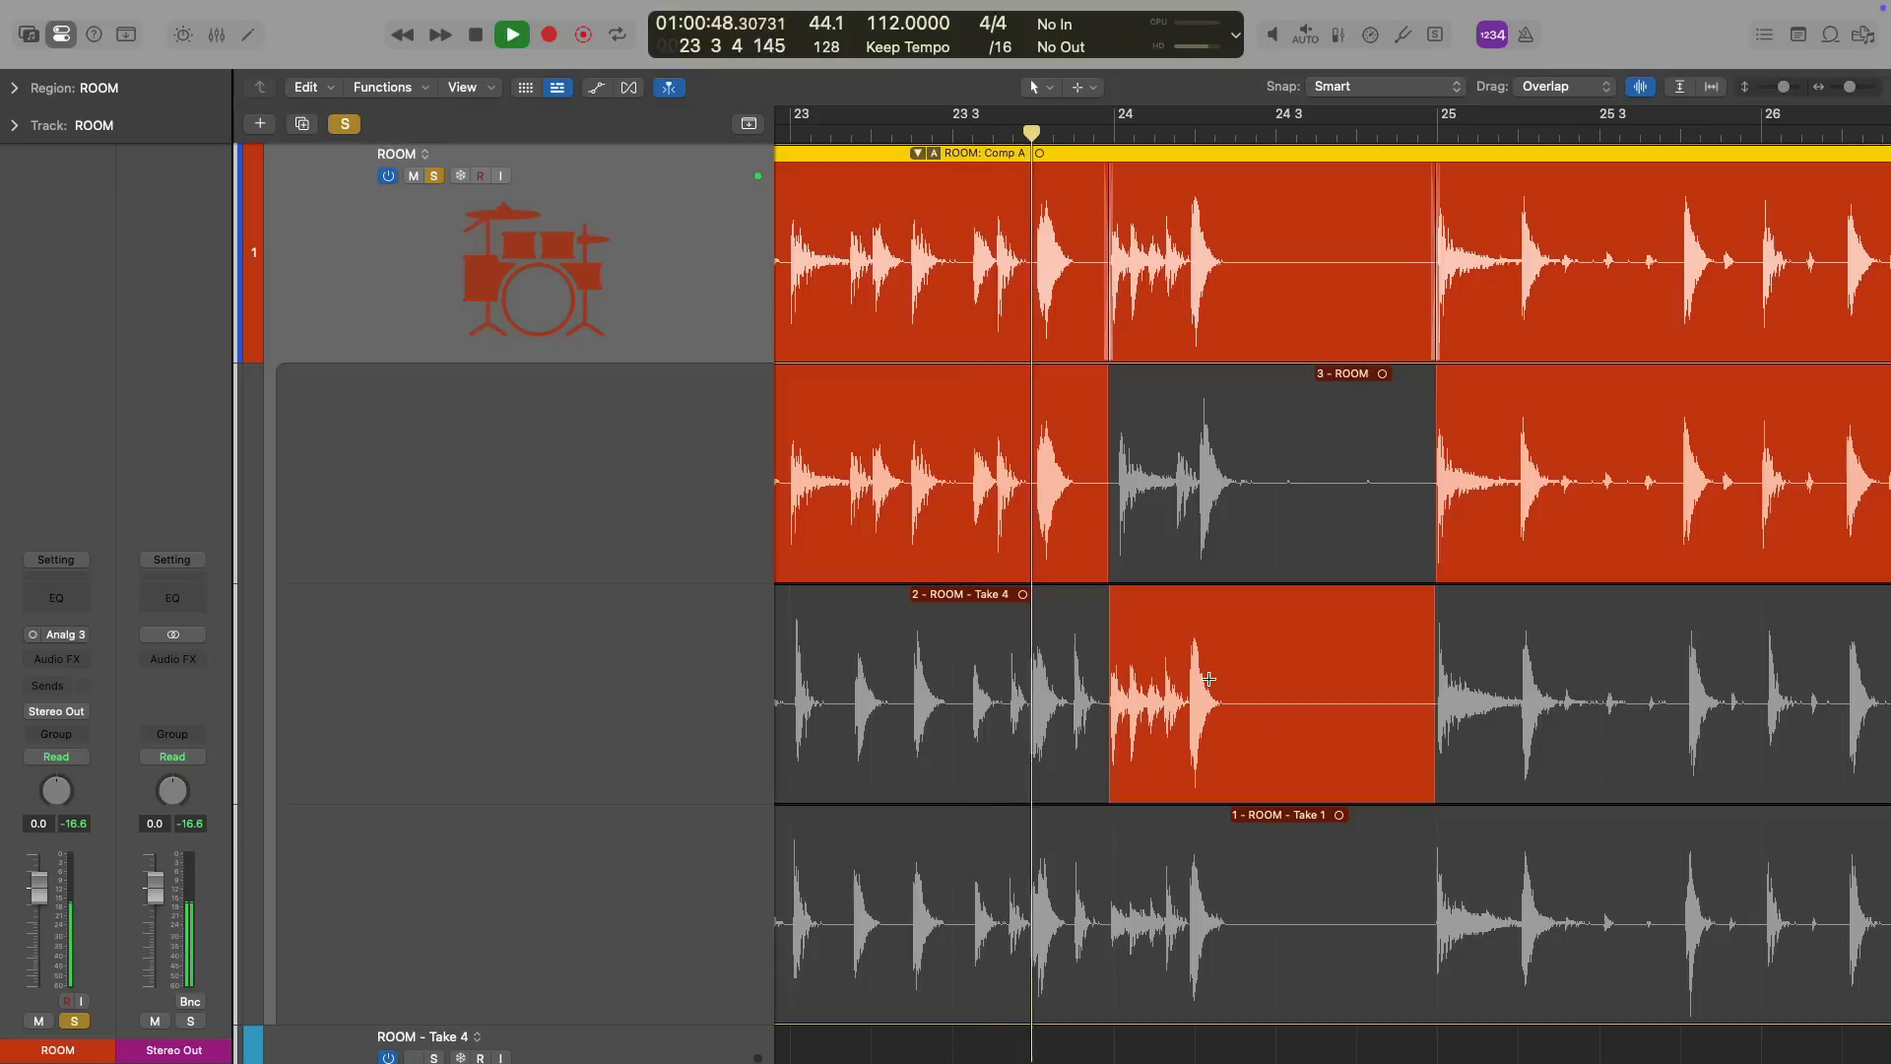
key("space")
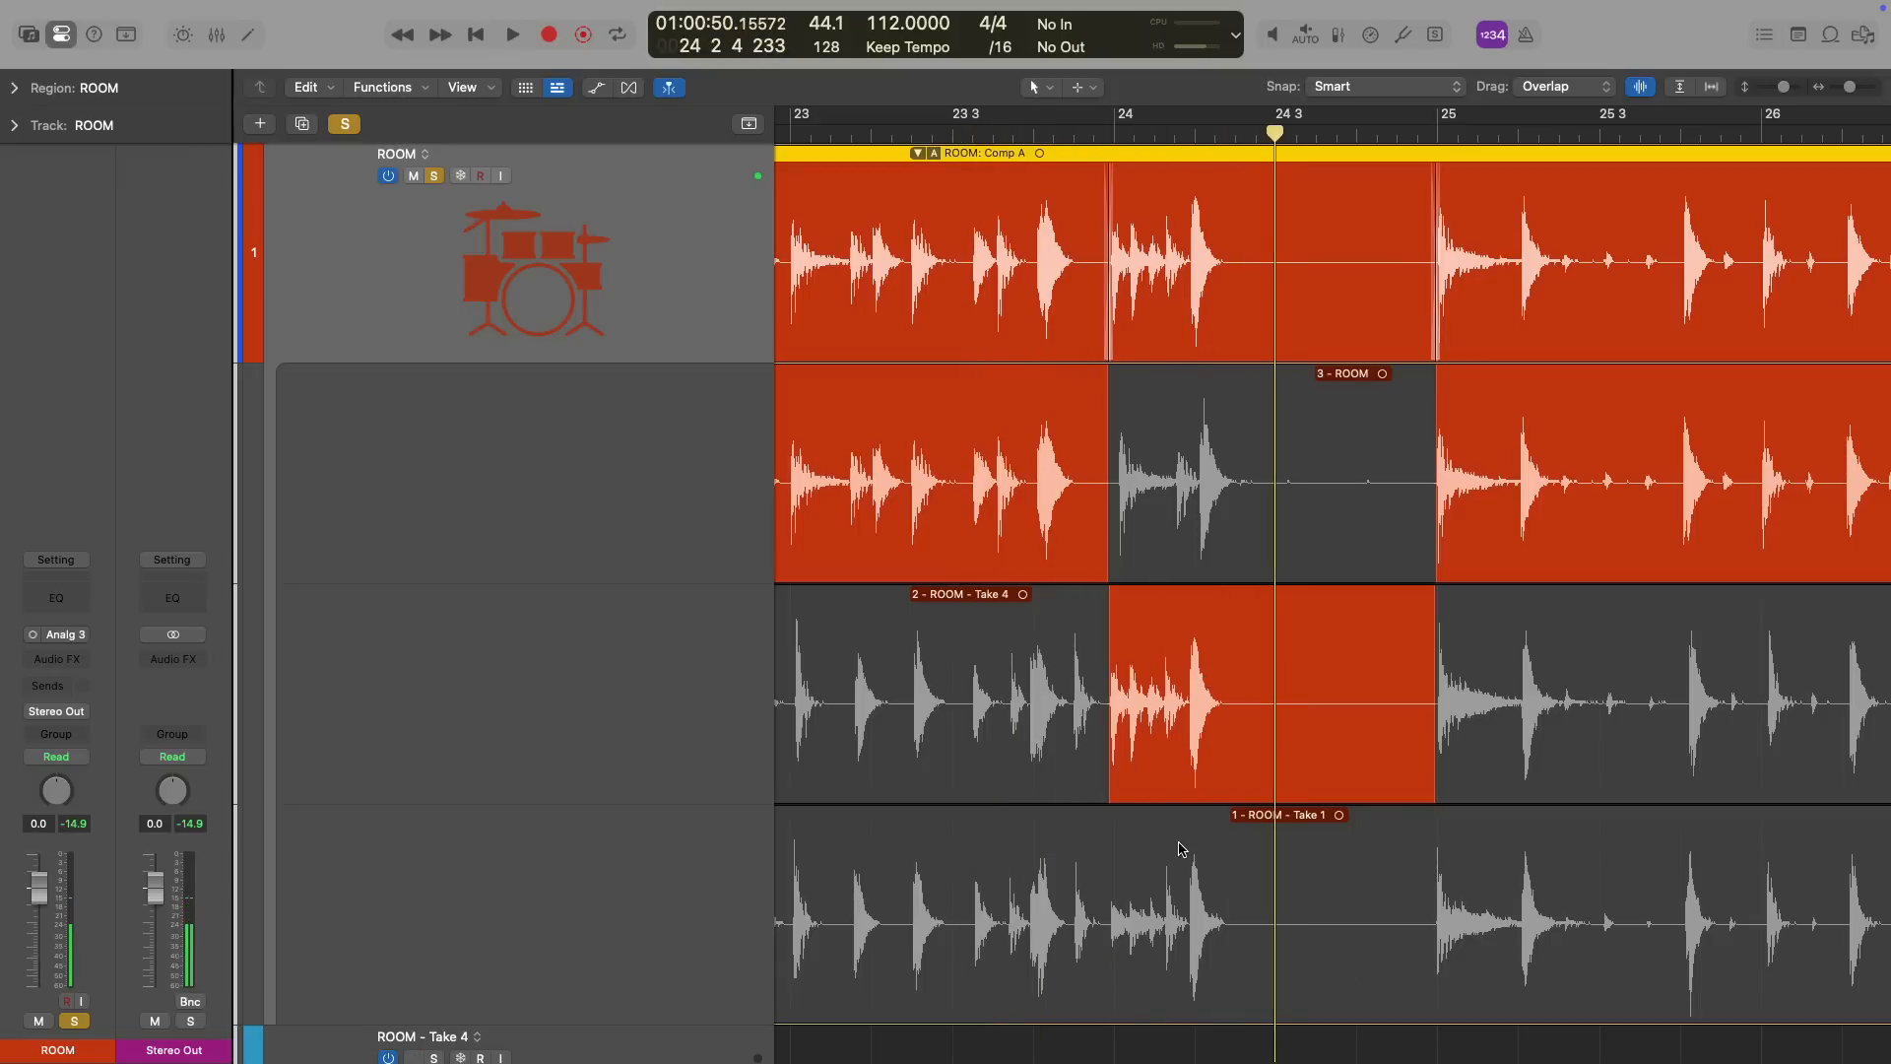
Audition the bar 24 section from ROOM - Take 1, and switch that section back to ROOM - Take 4
left_click(1149, 973)
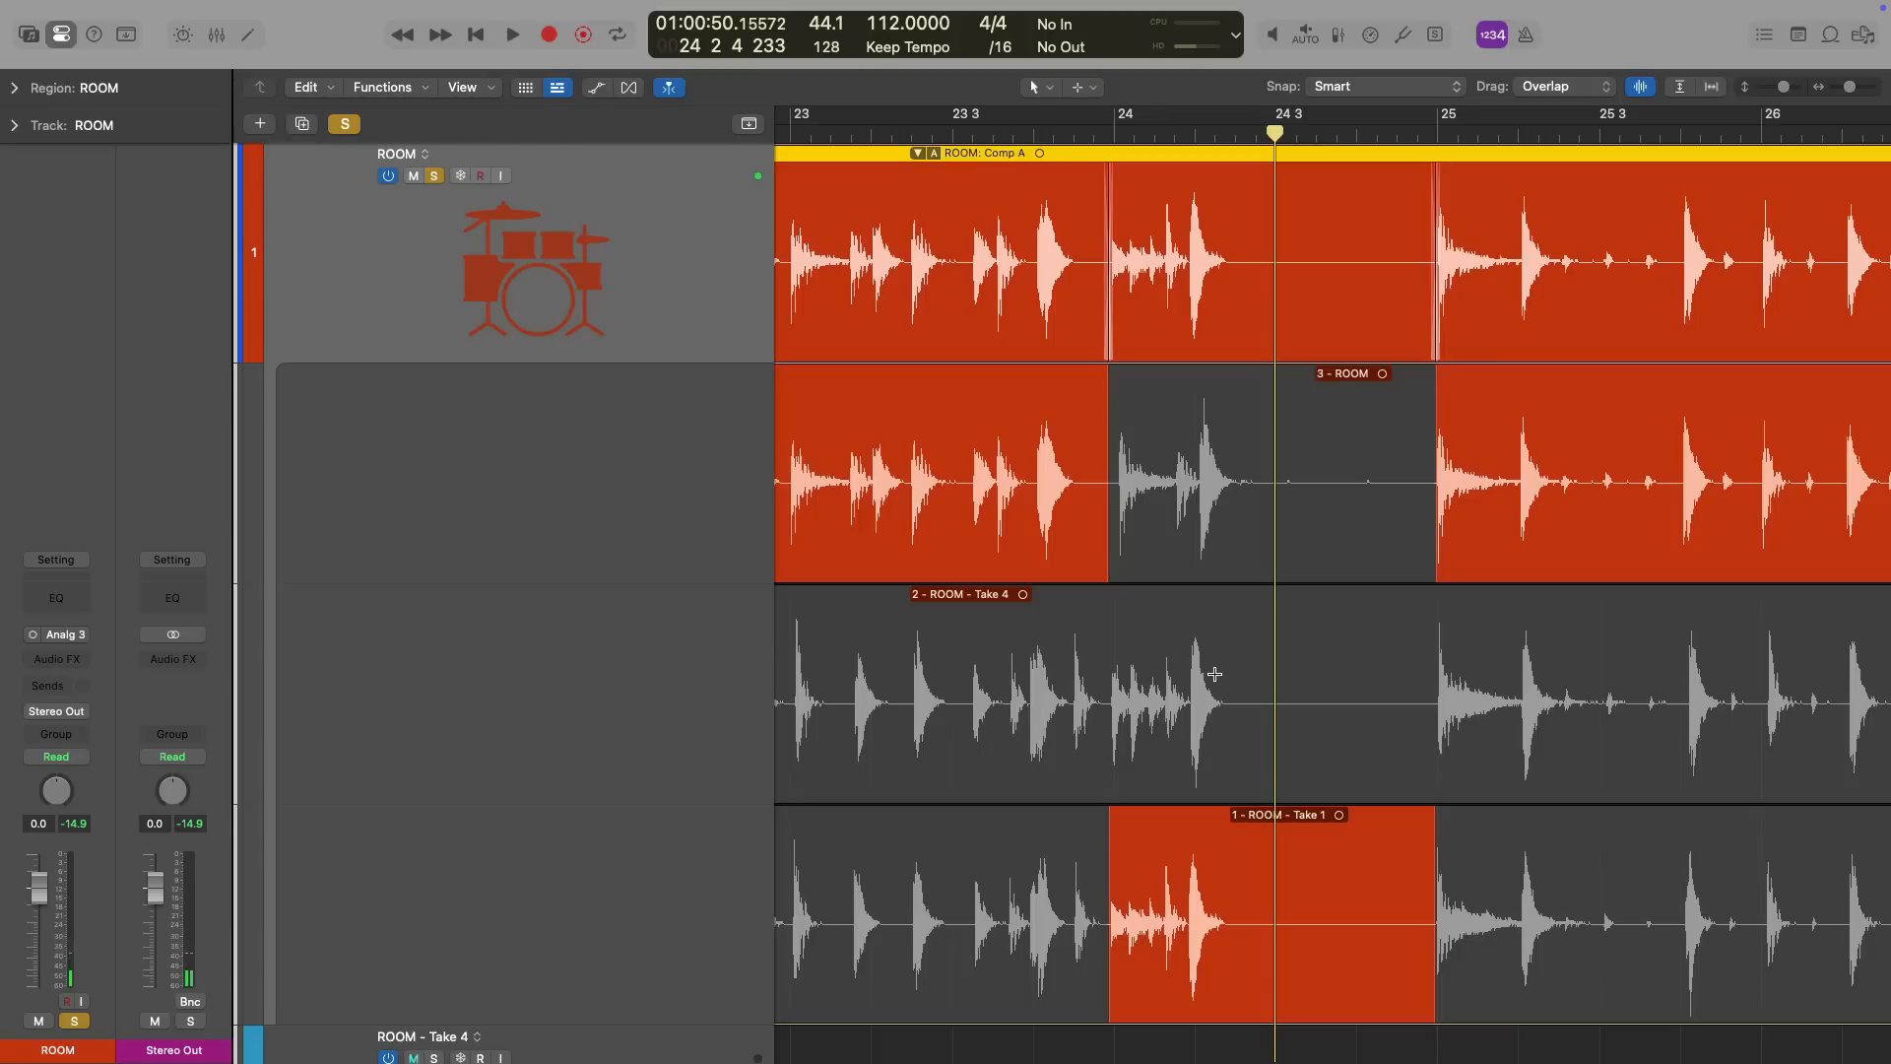
key("shift+space")
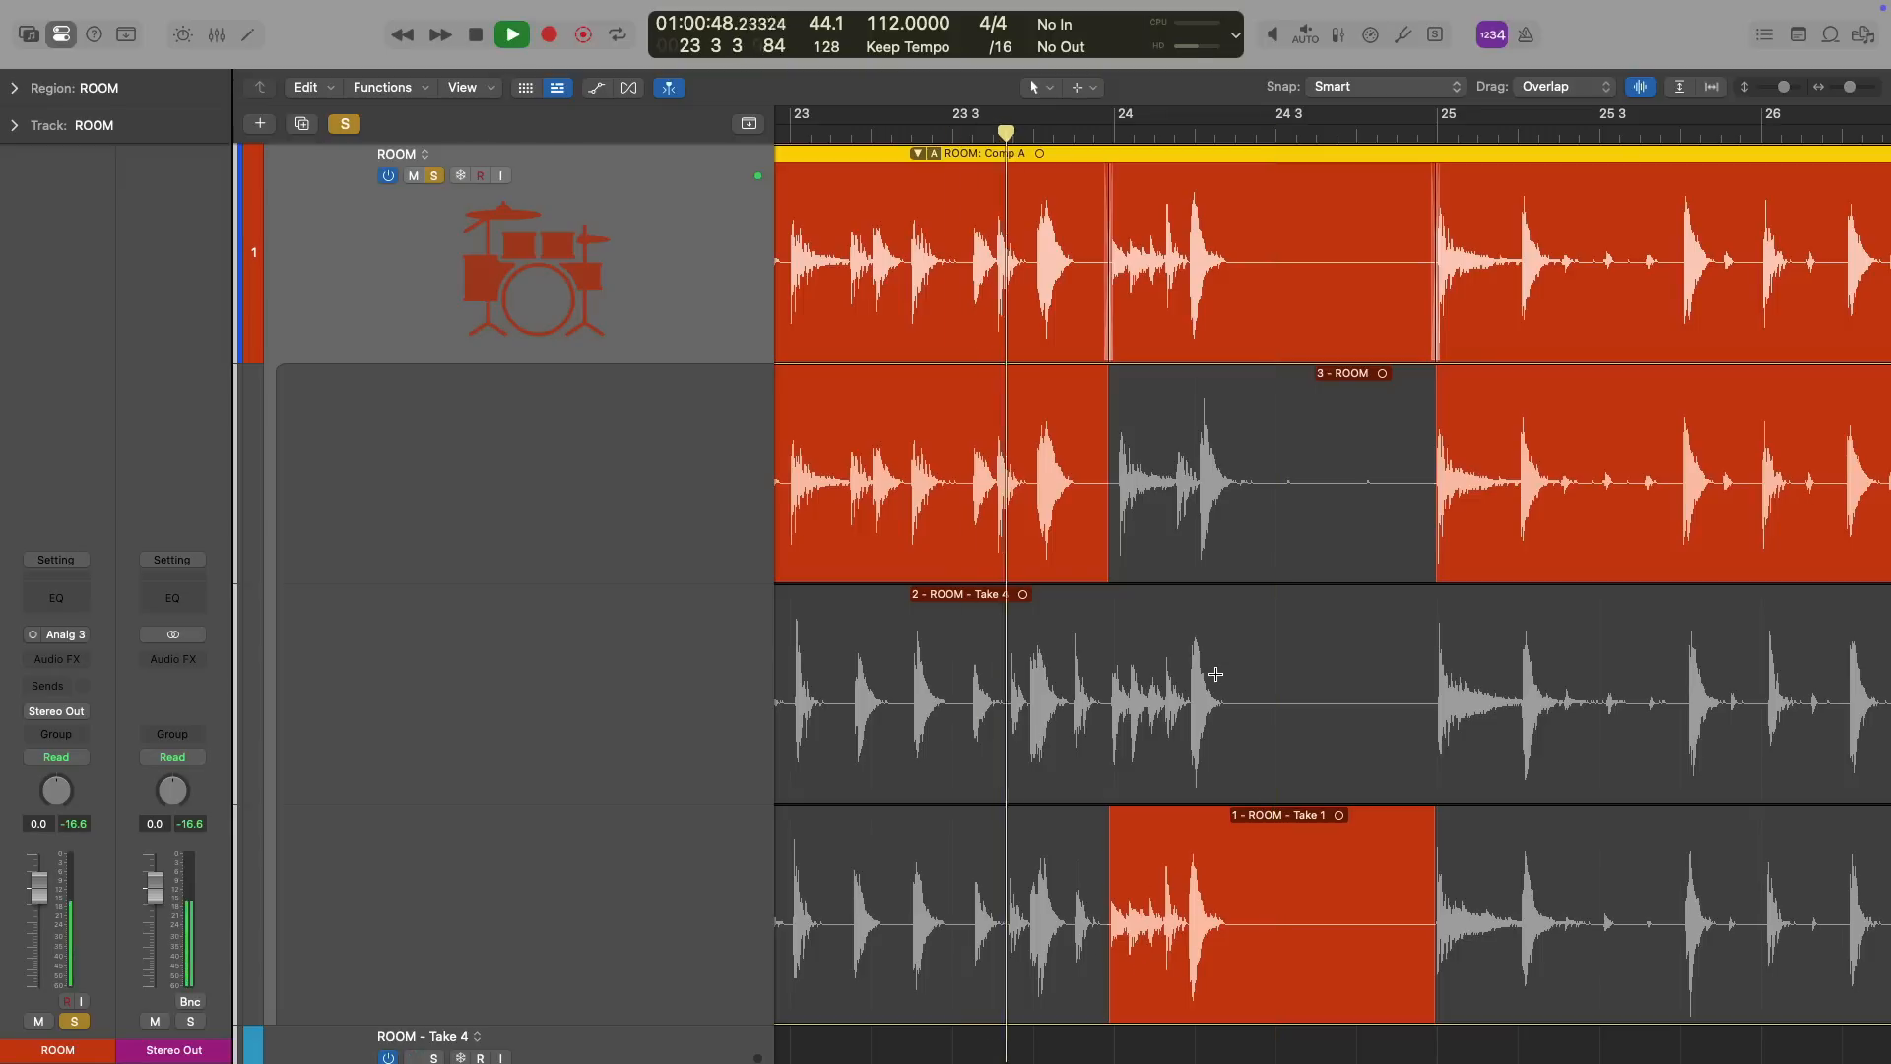
key("space")
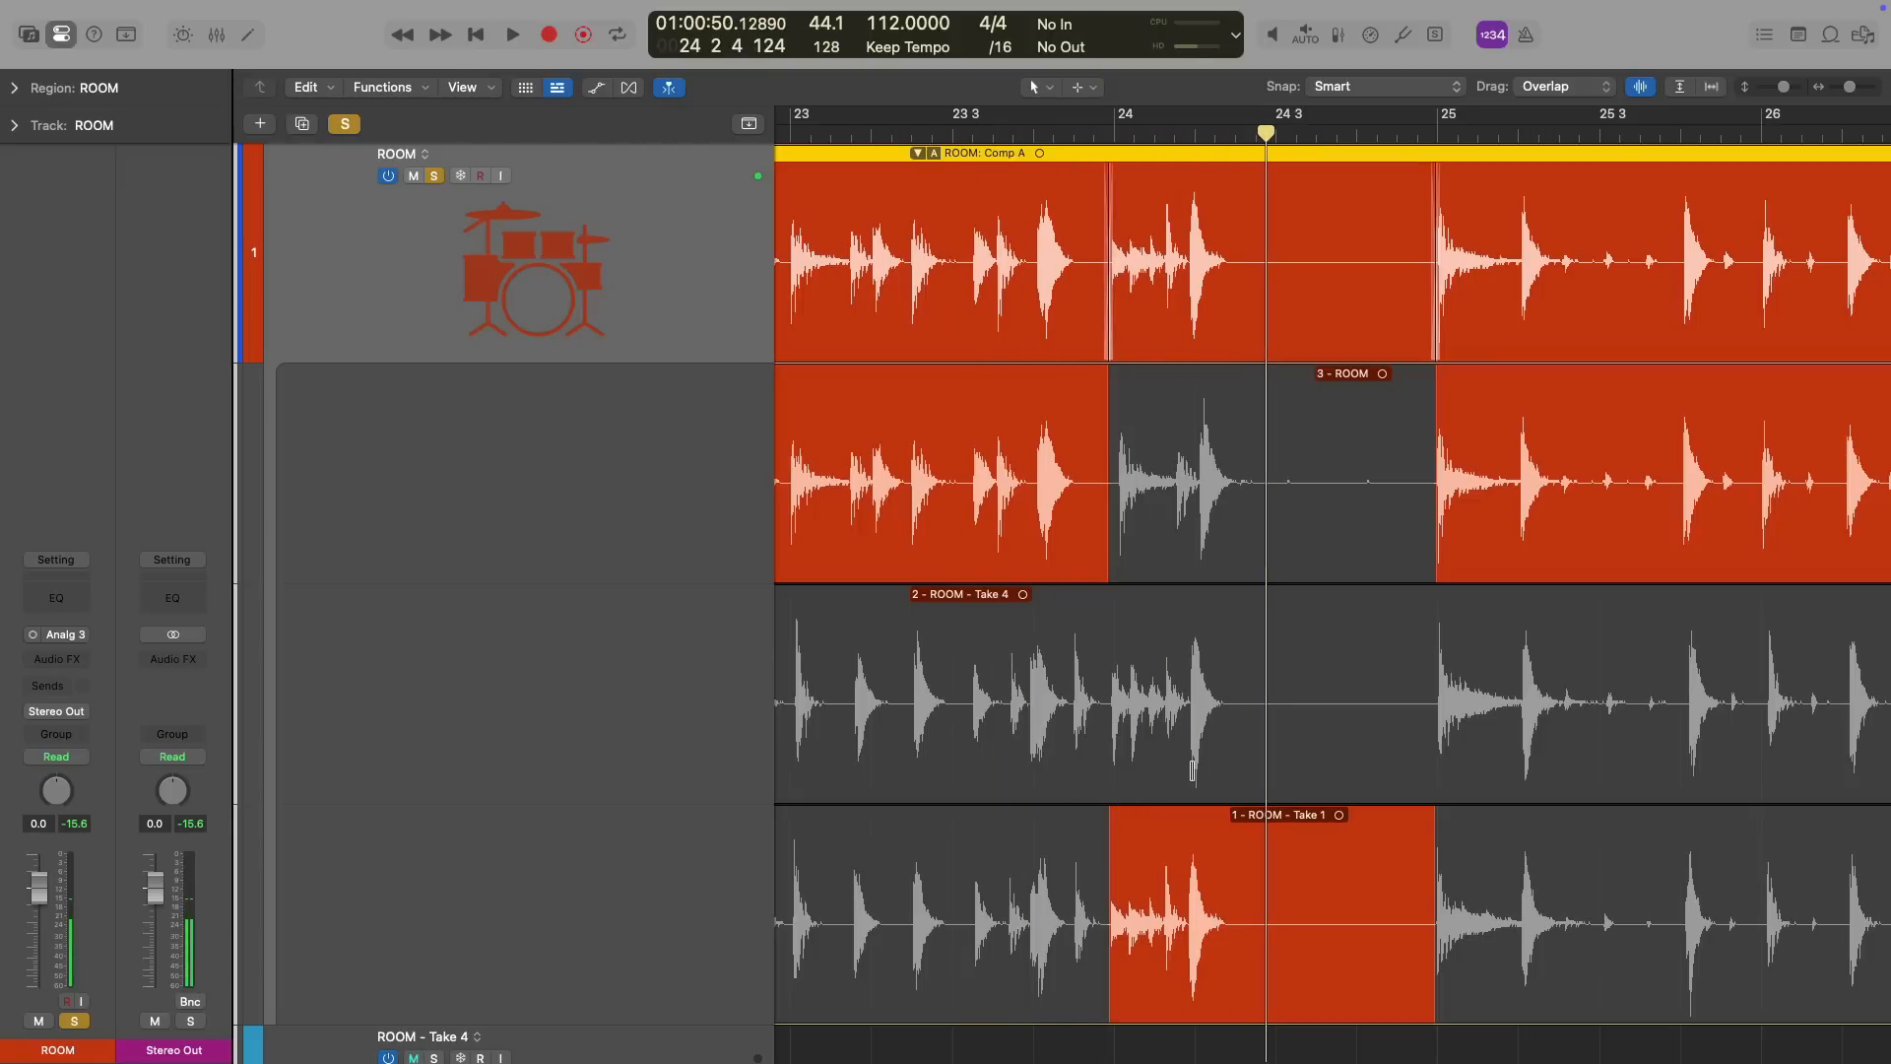
left_click(1192, 772)
Switch the comp section between bars 19 and 24 to Take 1, to Take 4, and back to the original ROOM take
scroll(1205, 666, "down", 5)
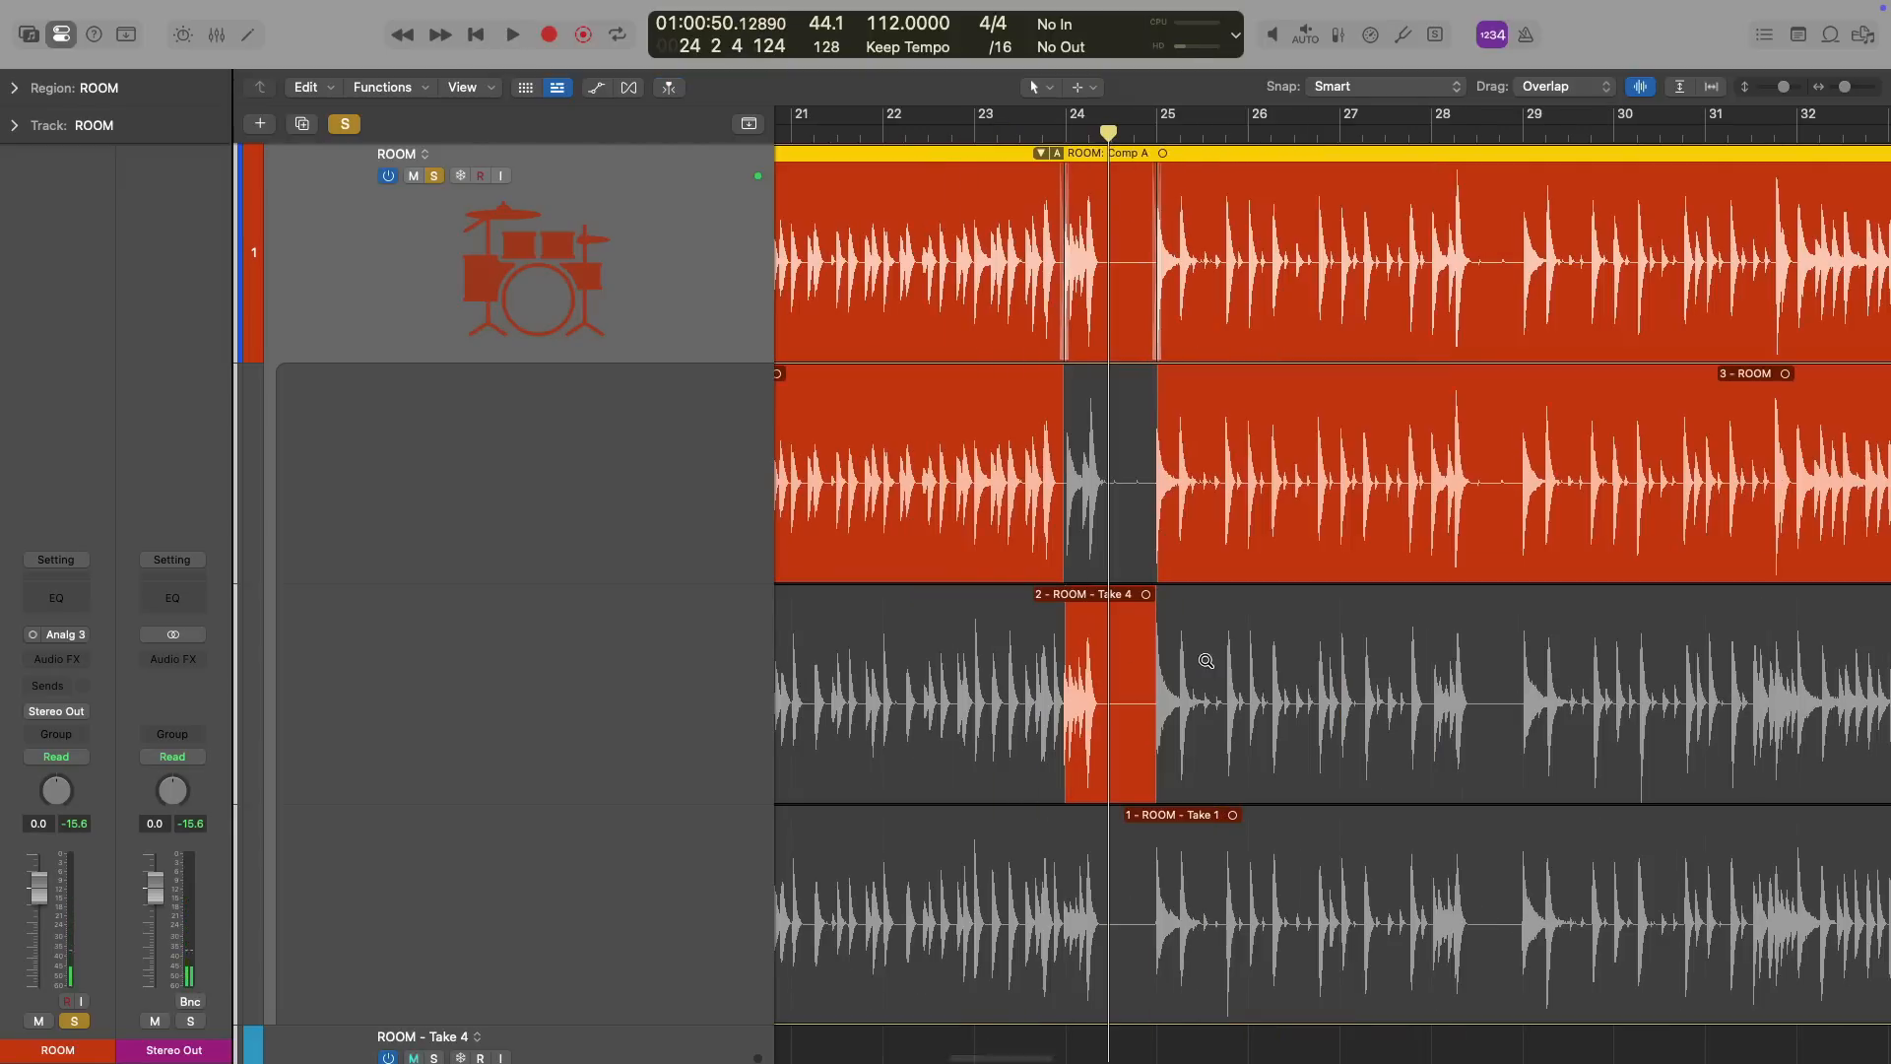
scroll(1204, 666, "down", 5)
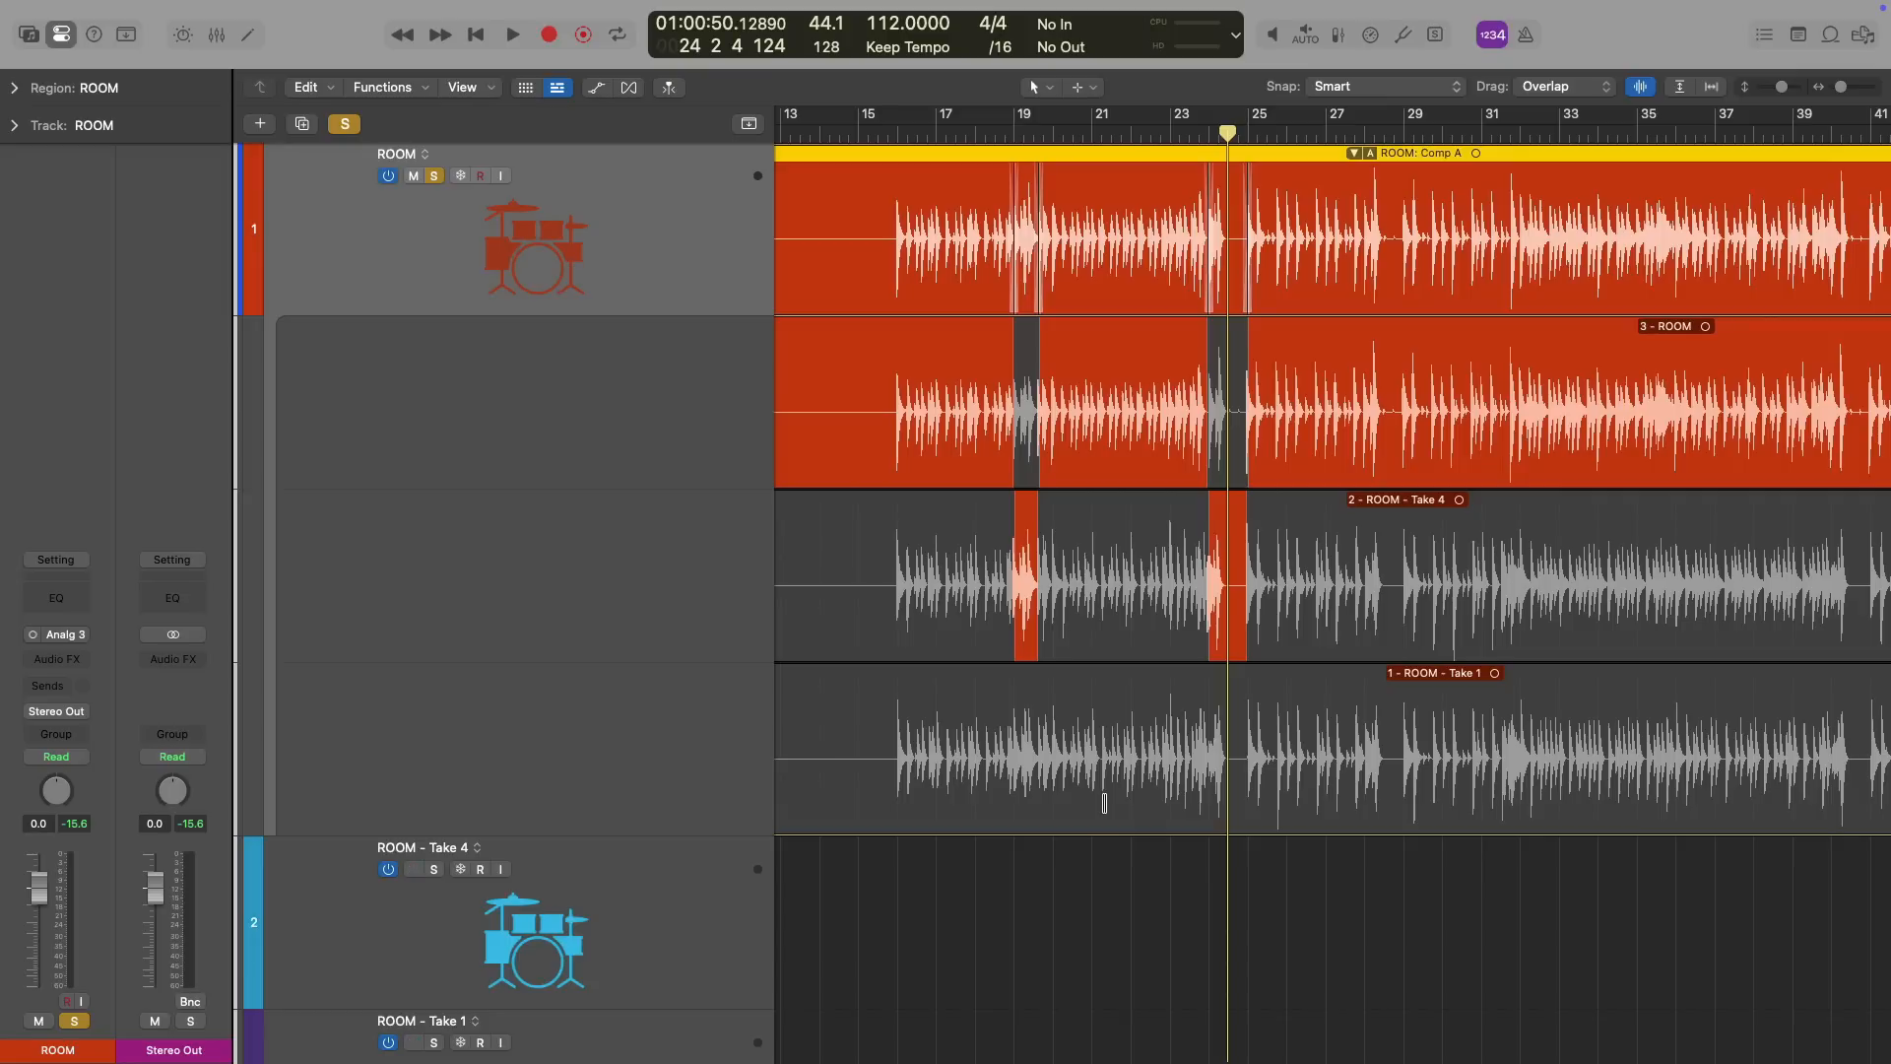
left_click(1104, 803)
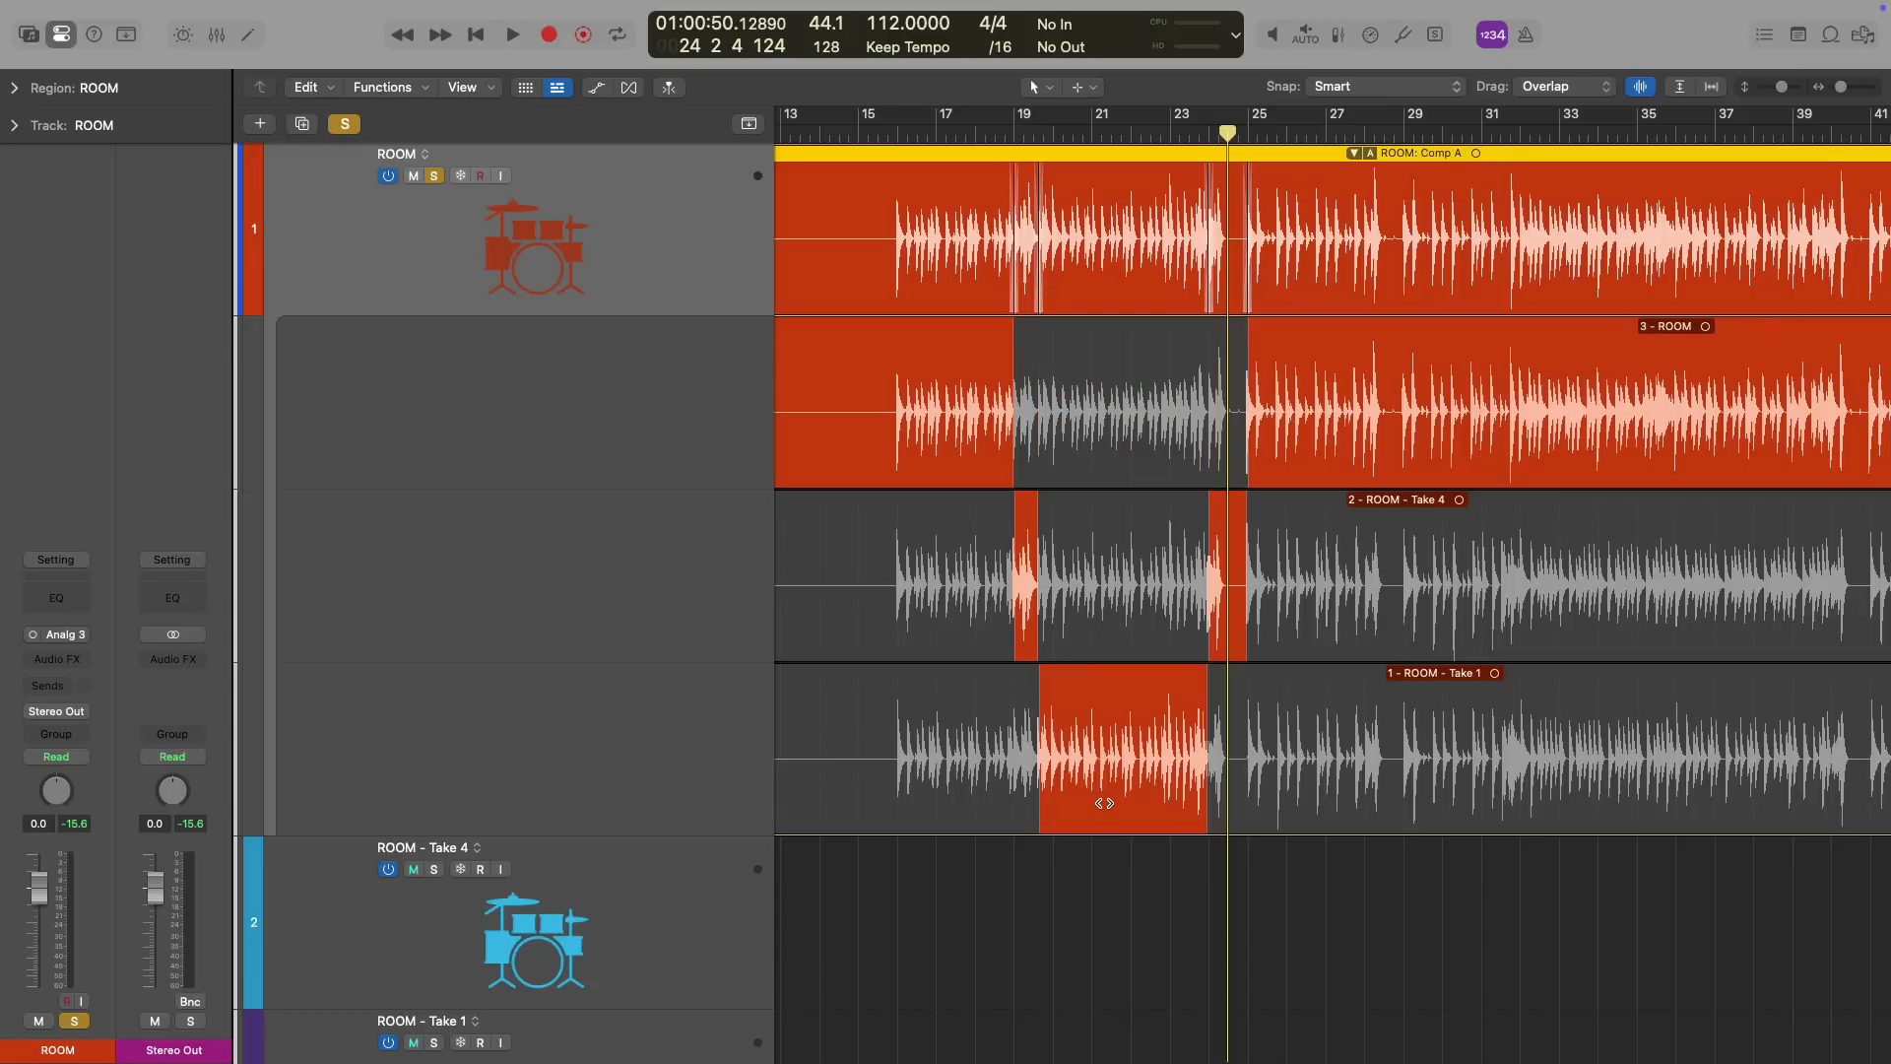
left_click(1112, 645)
left_click(1126, 463)
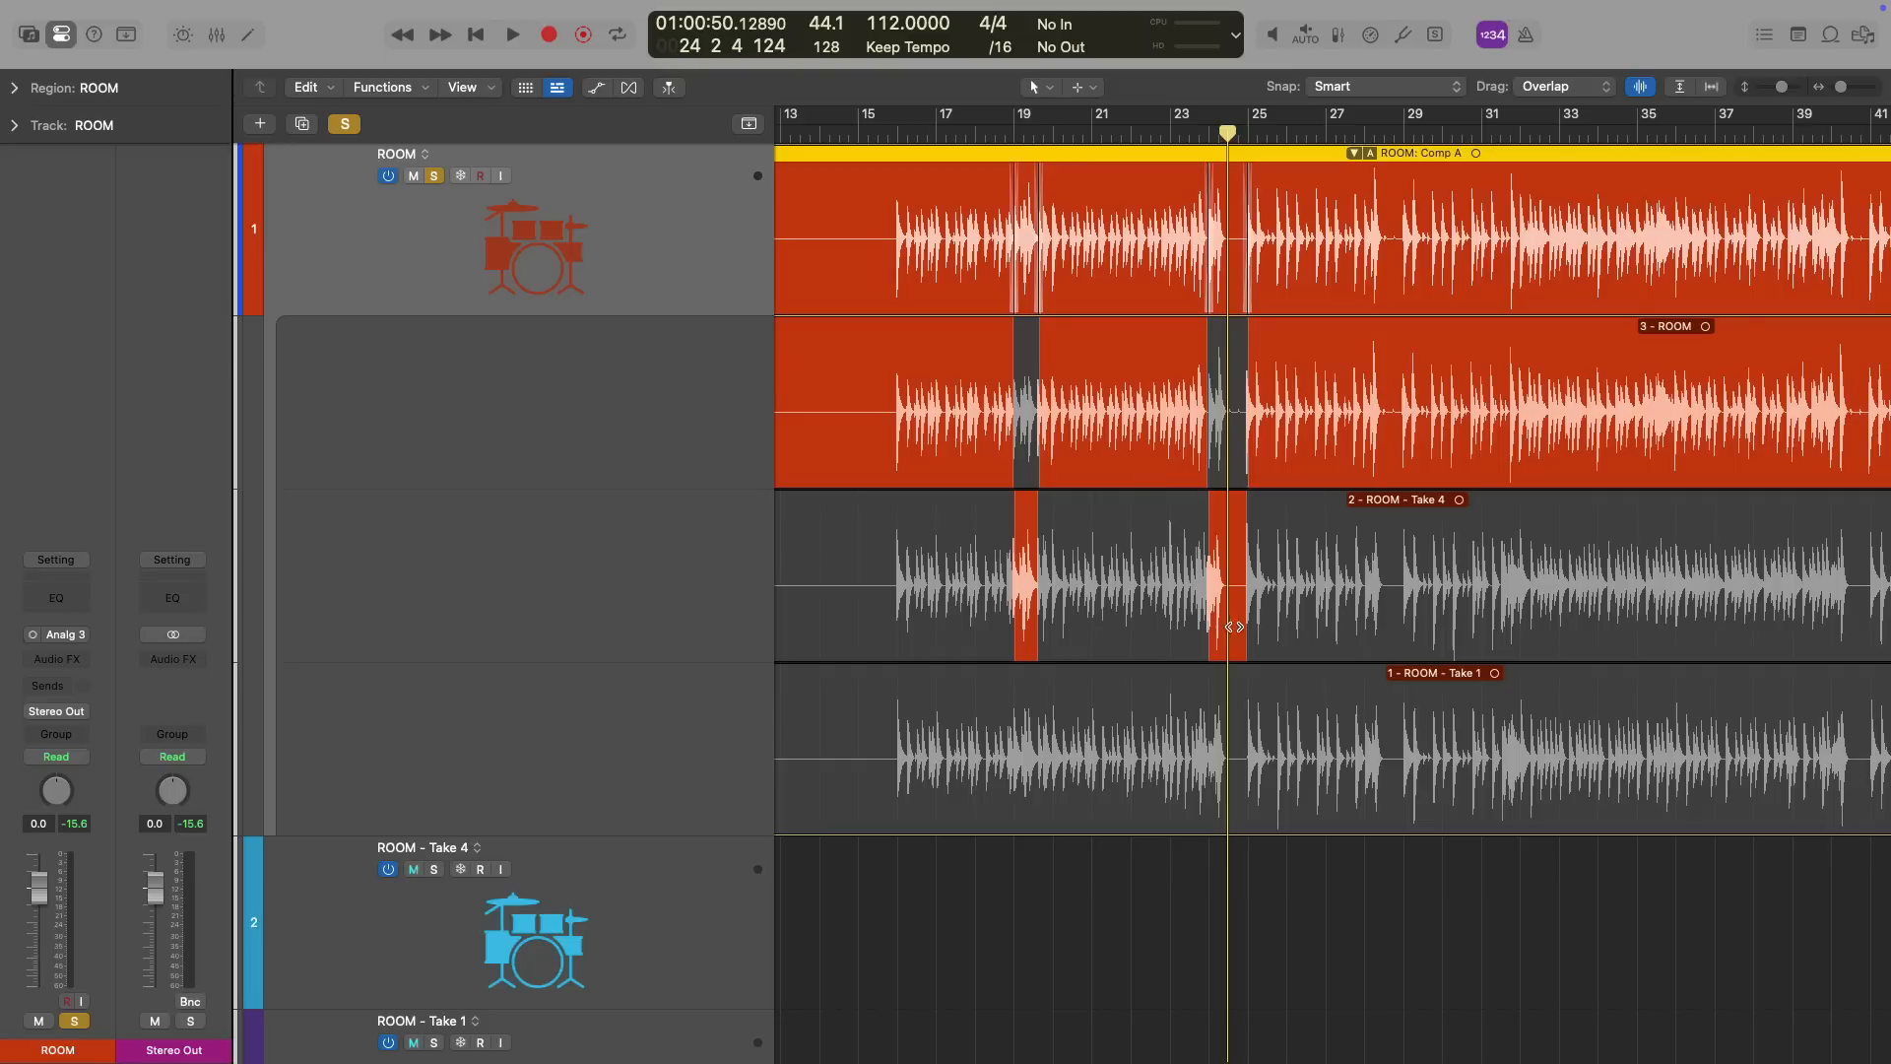
Move the end of the bar 24 Take 4 section to about 27 3 and its start to just before bar 27
left_click_drag(1243, 633, 1359, 616)
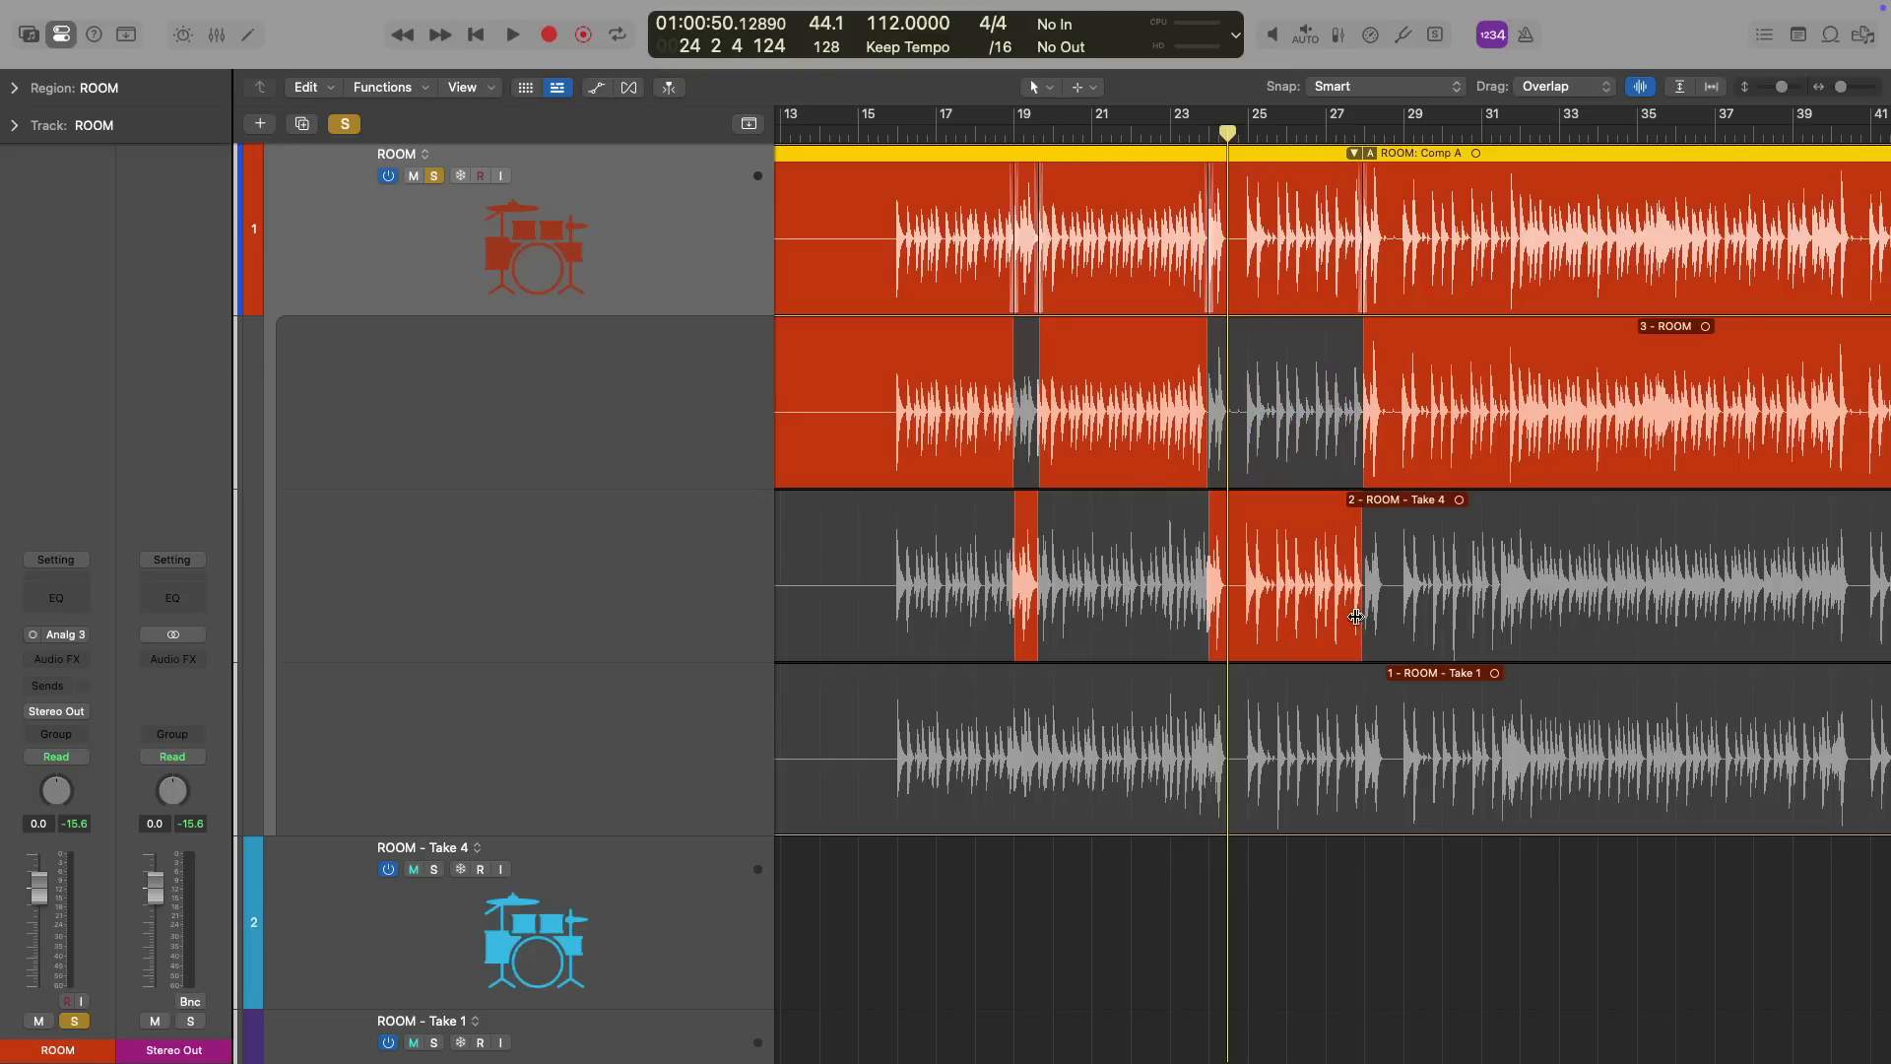
left_click_drag(1207, 628, 1326, 618)
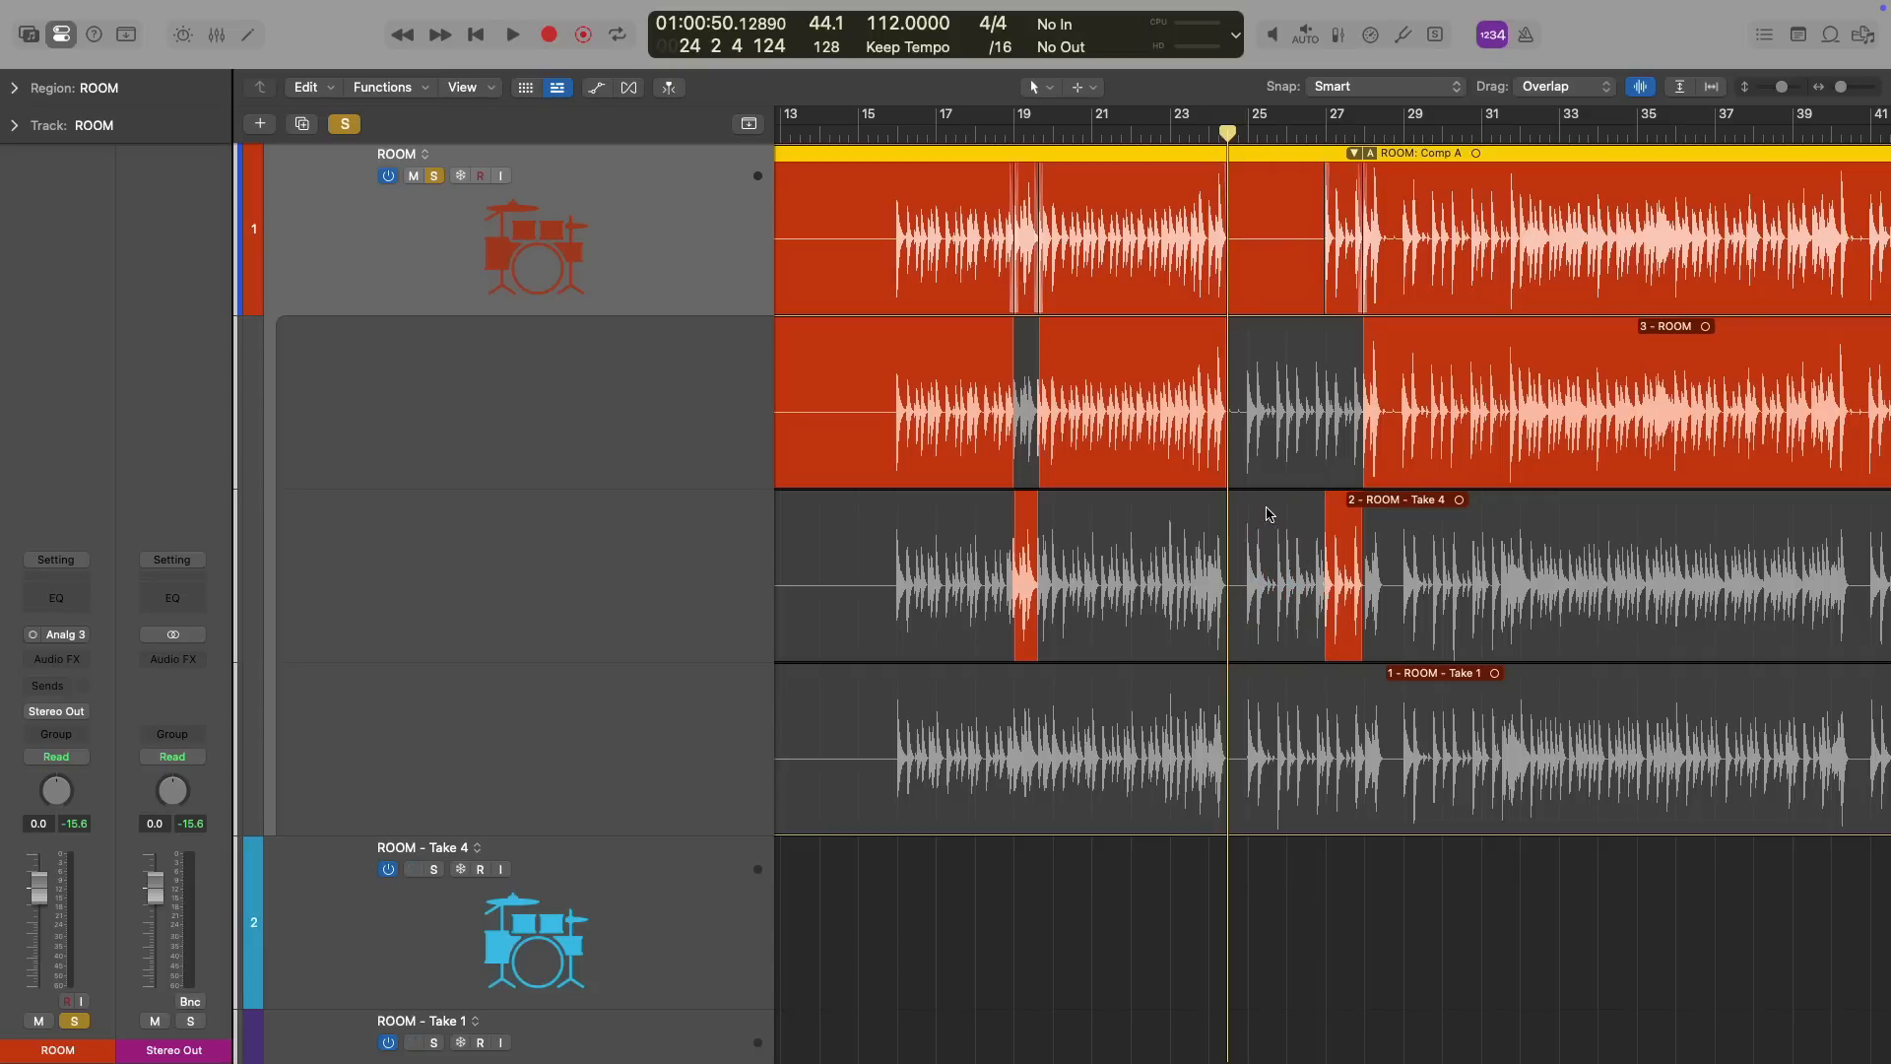
Pull the end of the middle ROOM section back to about bar 22, and slide the whole section about one bar later
left_click_drag(1227, 479, 1140, 480)
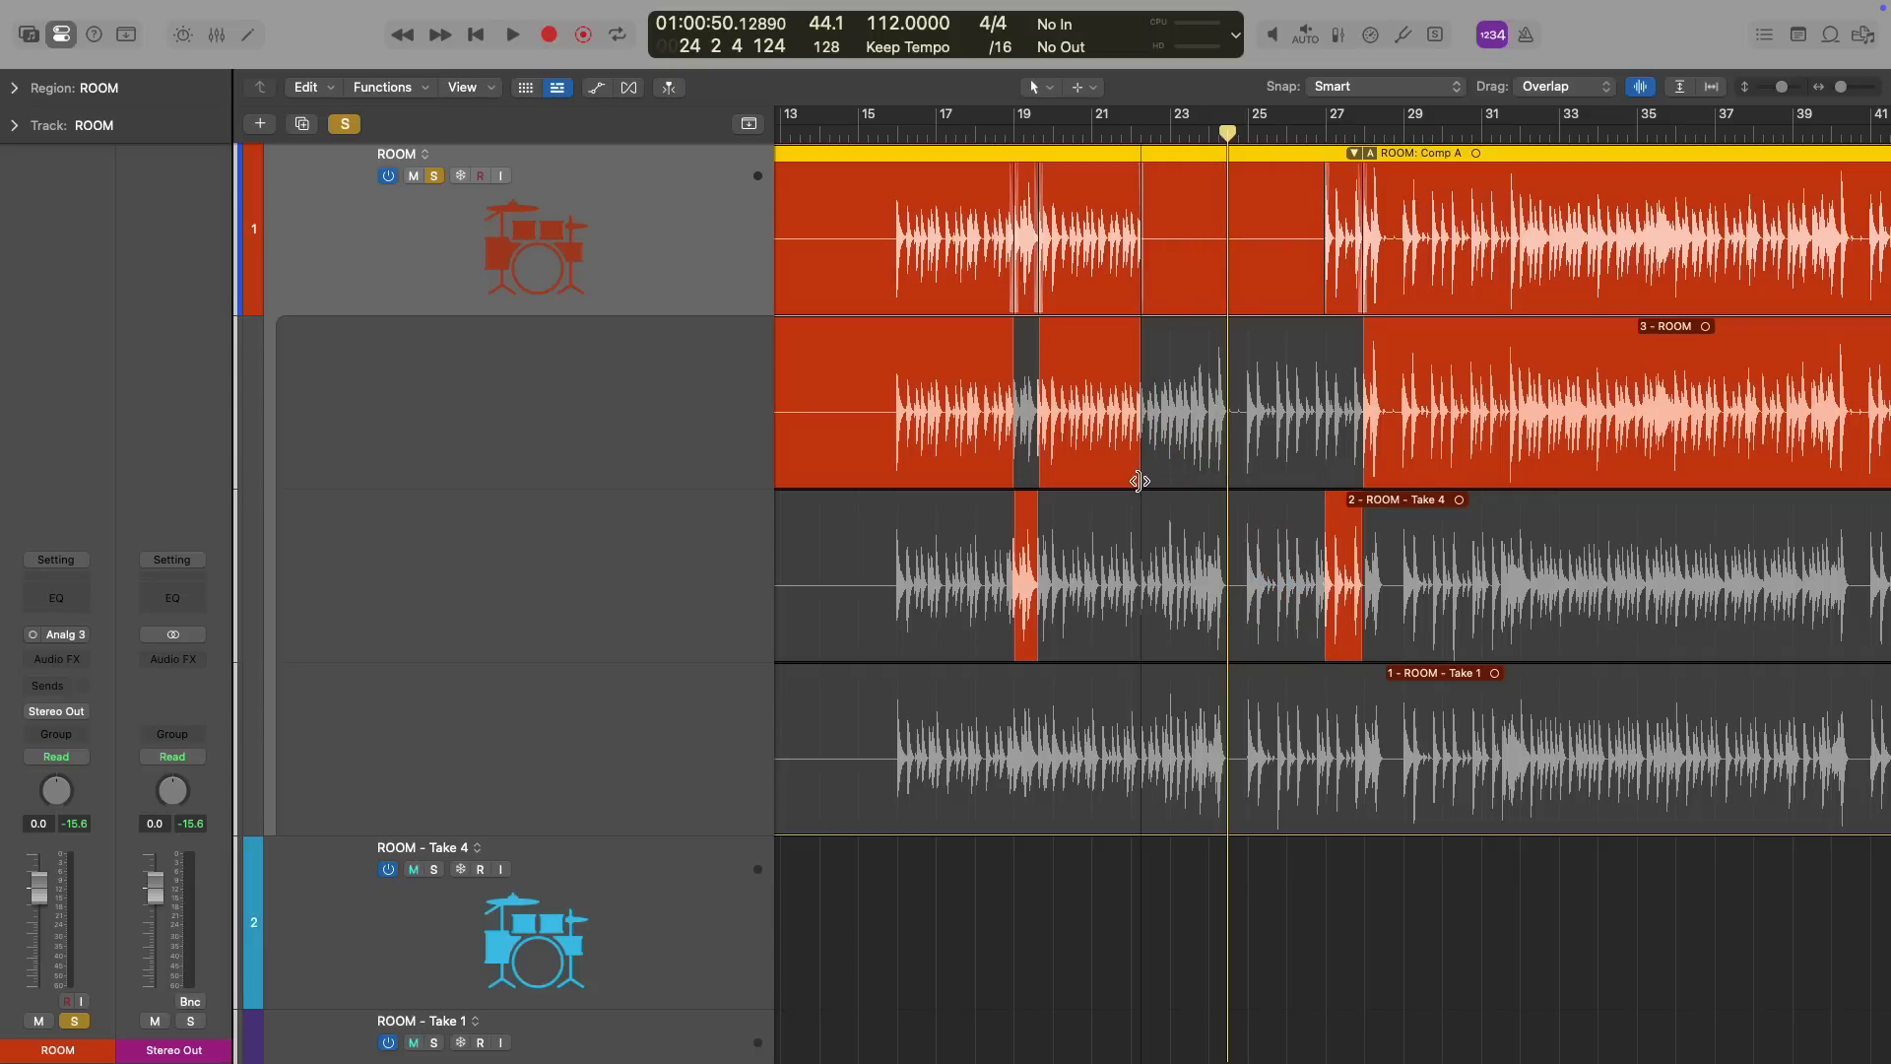
left_click(1091, 375)
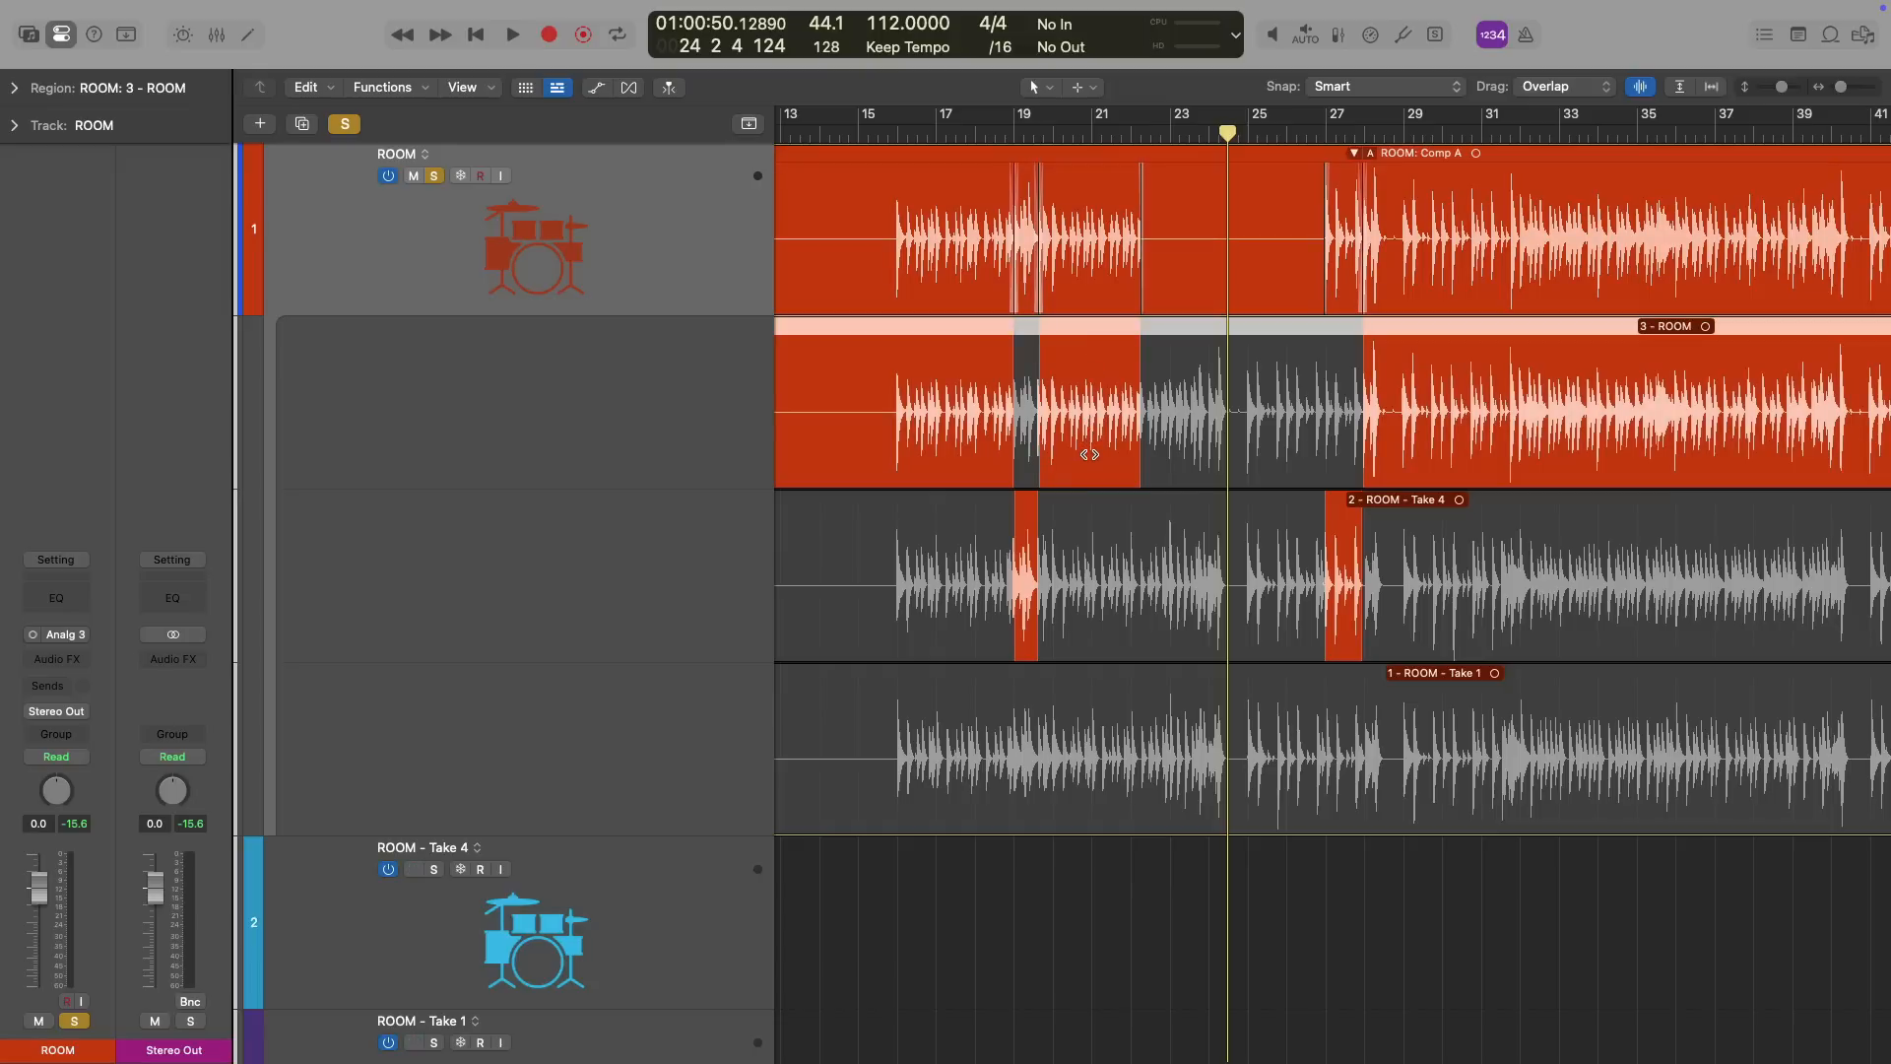
left_click_drag(1089, 454, 1131, 460)
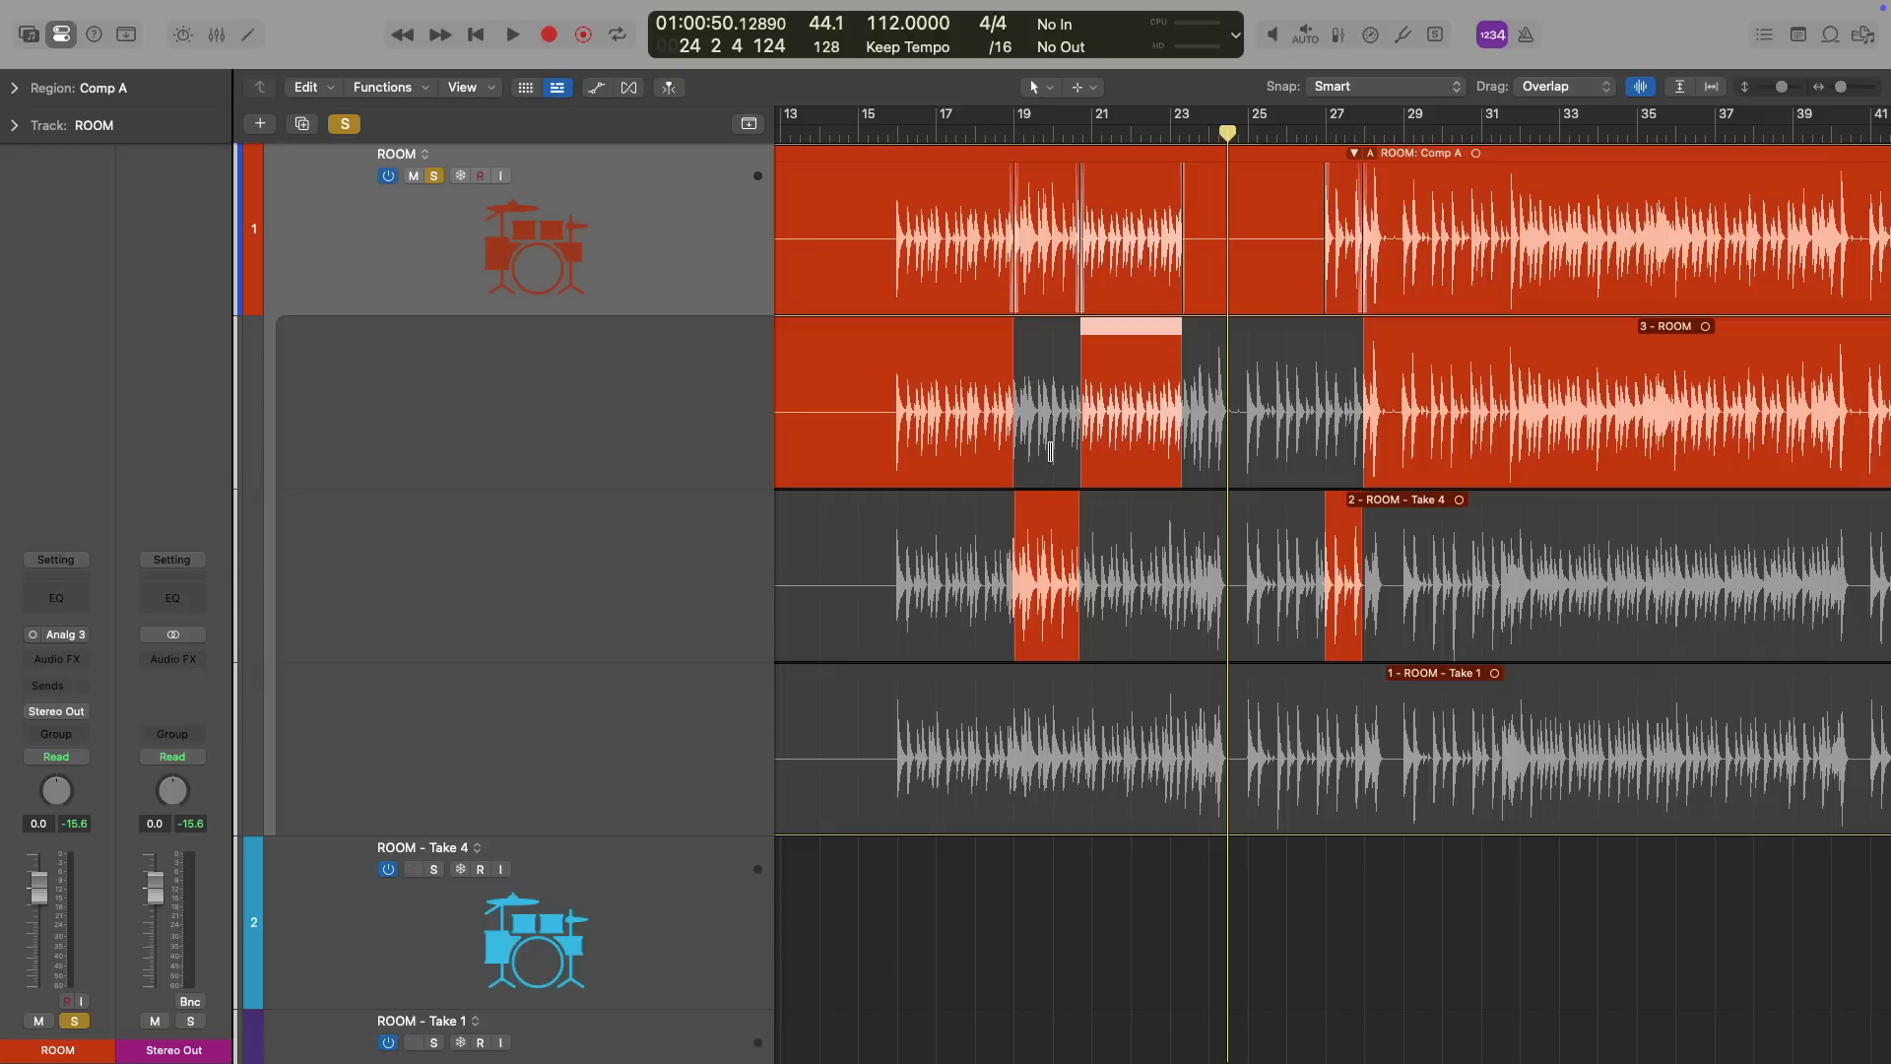
Restore the original ROOM take across the whole comp, replacing the Take 4 sections and the silent gap
left_click_drag(1013, 460, 1083, 458)
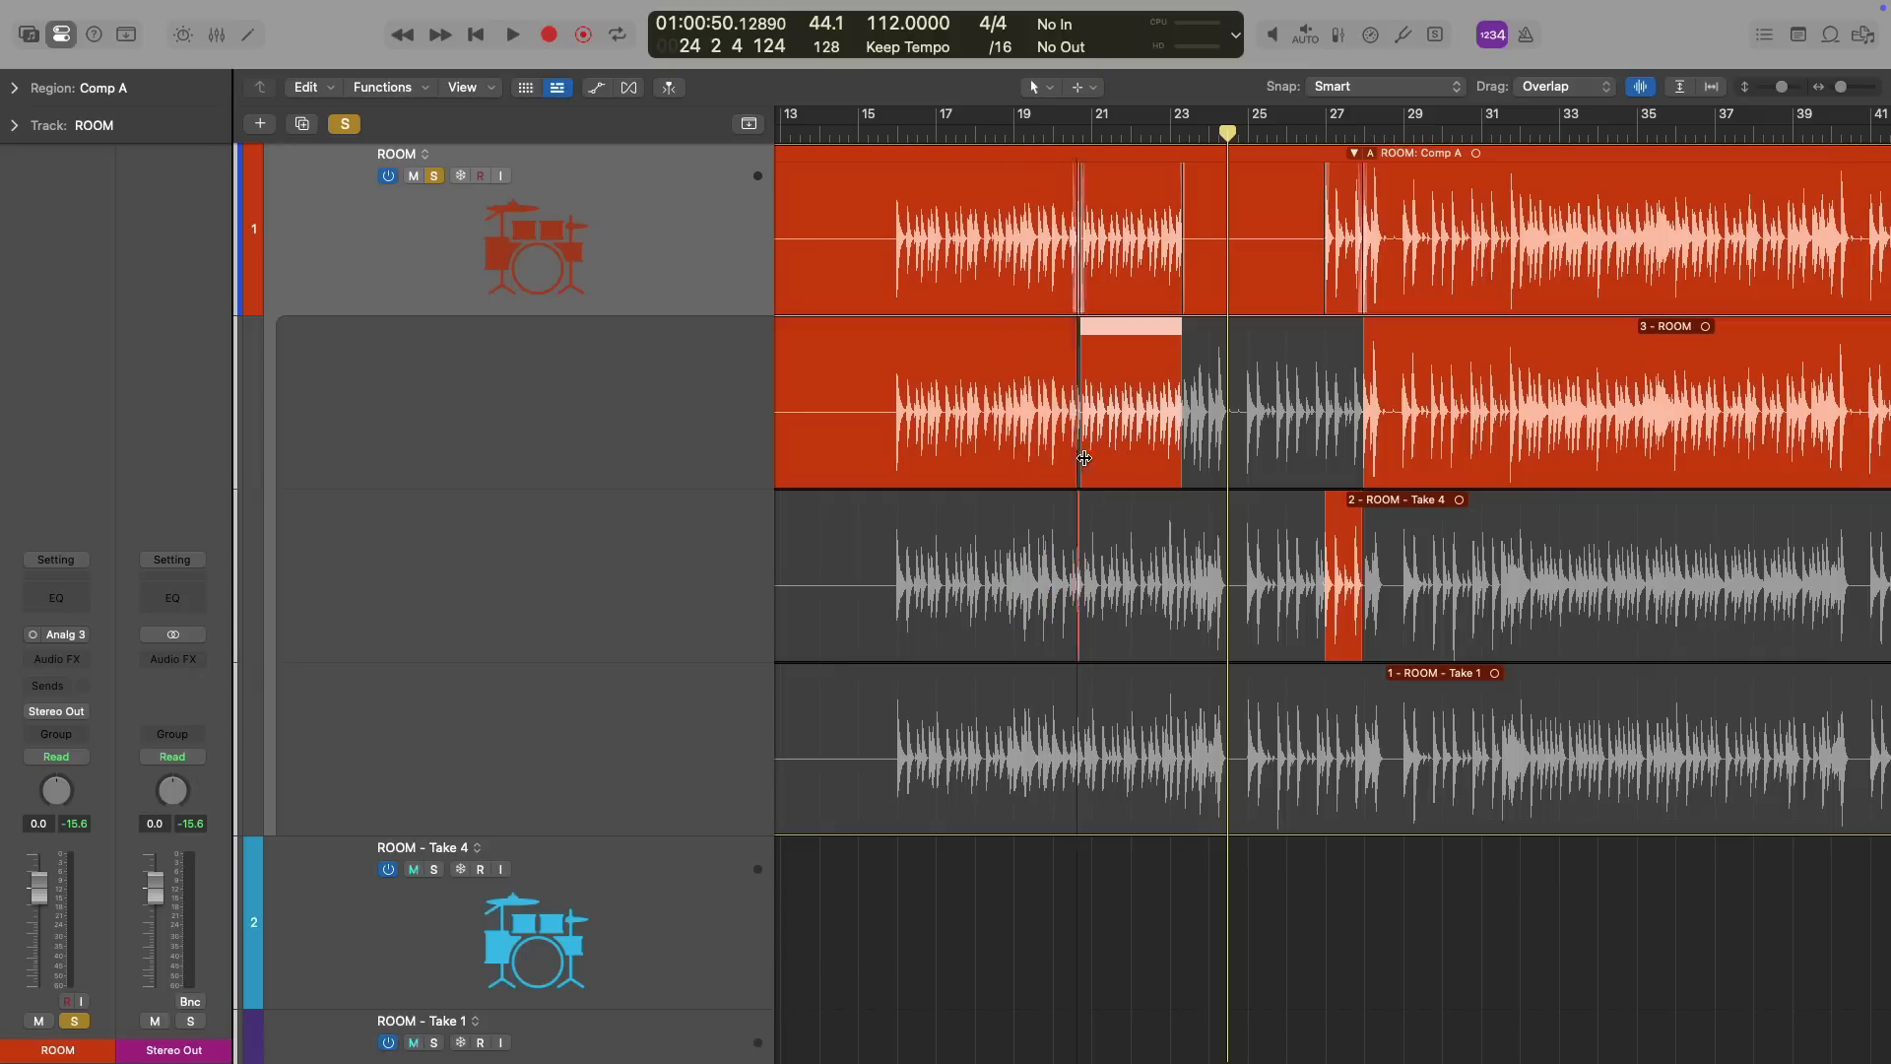
left_click(1367, 446)
key("z")
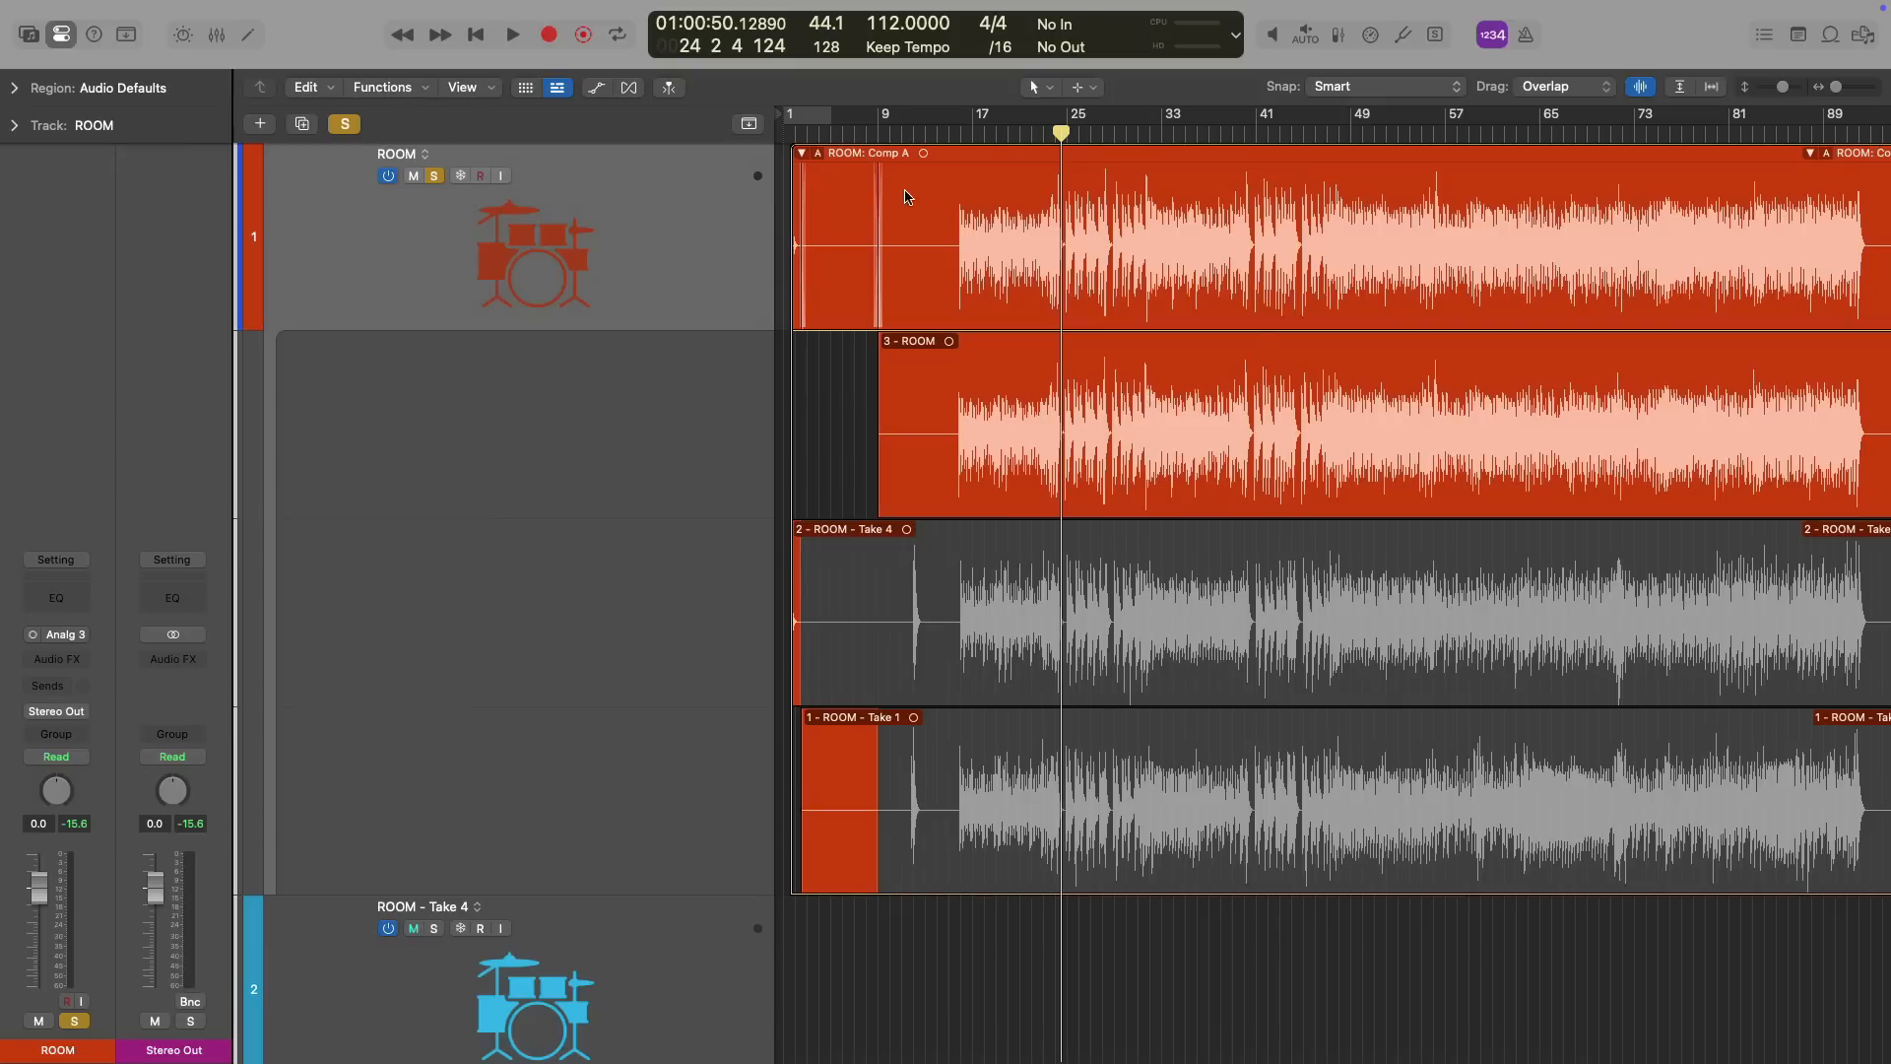
Unpack the ROOM take folder to independent tracks, and check the new tracks Audio 16, Audio 14 and Audio 6
left_click(993, 182)
left_click(817, 155)
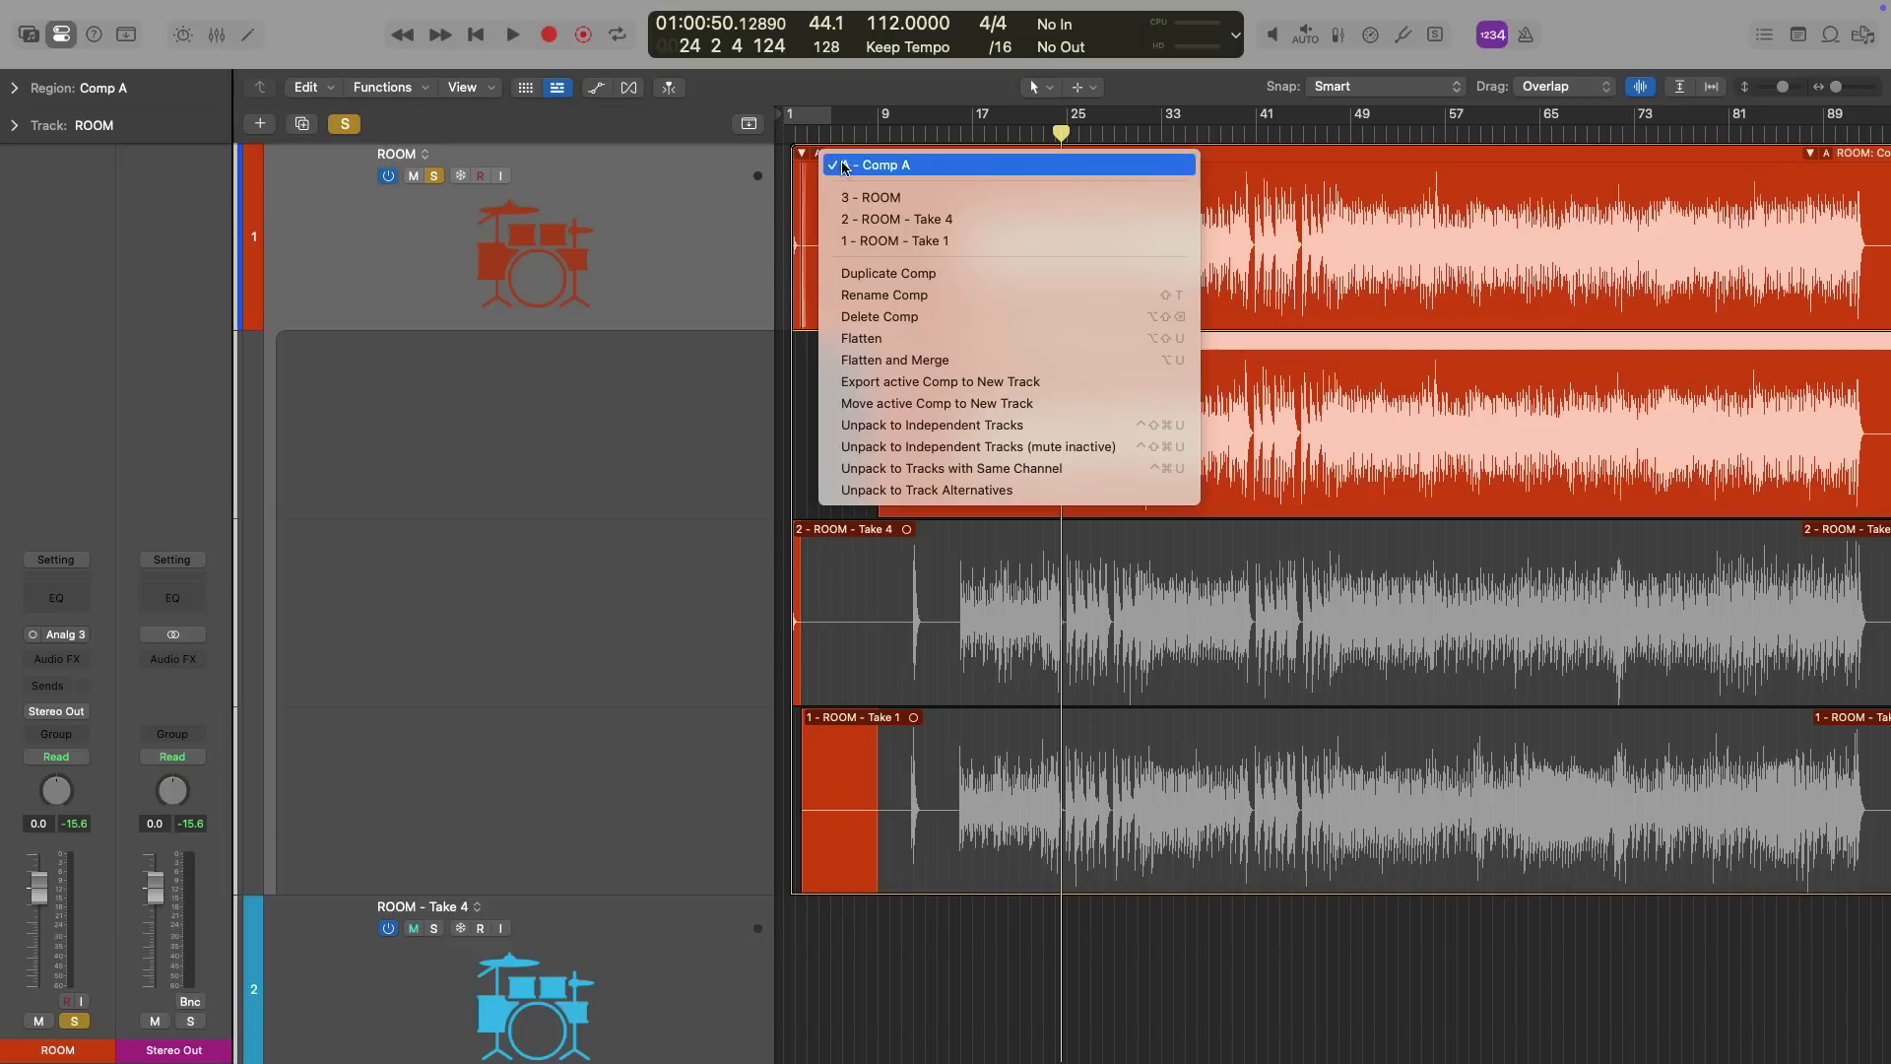
left_click(896, 424)
key("z")
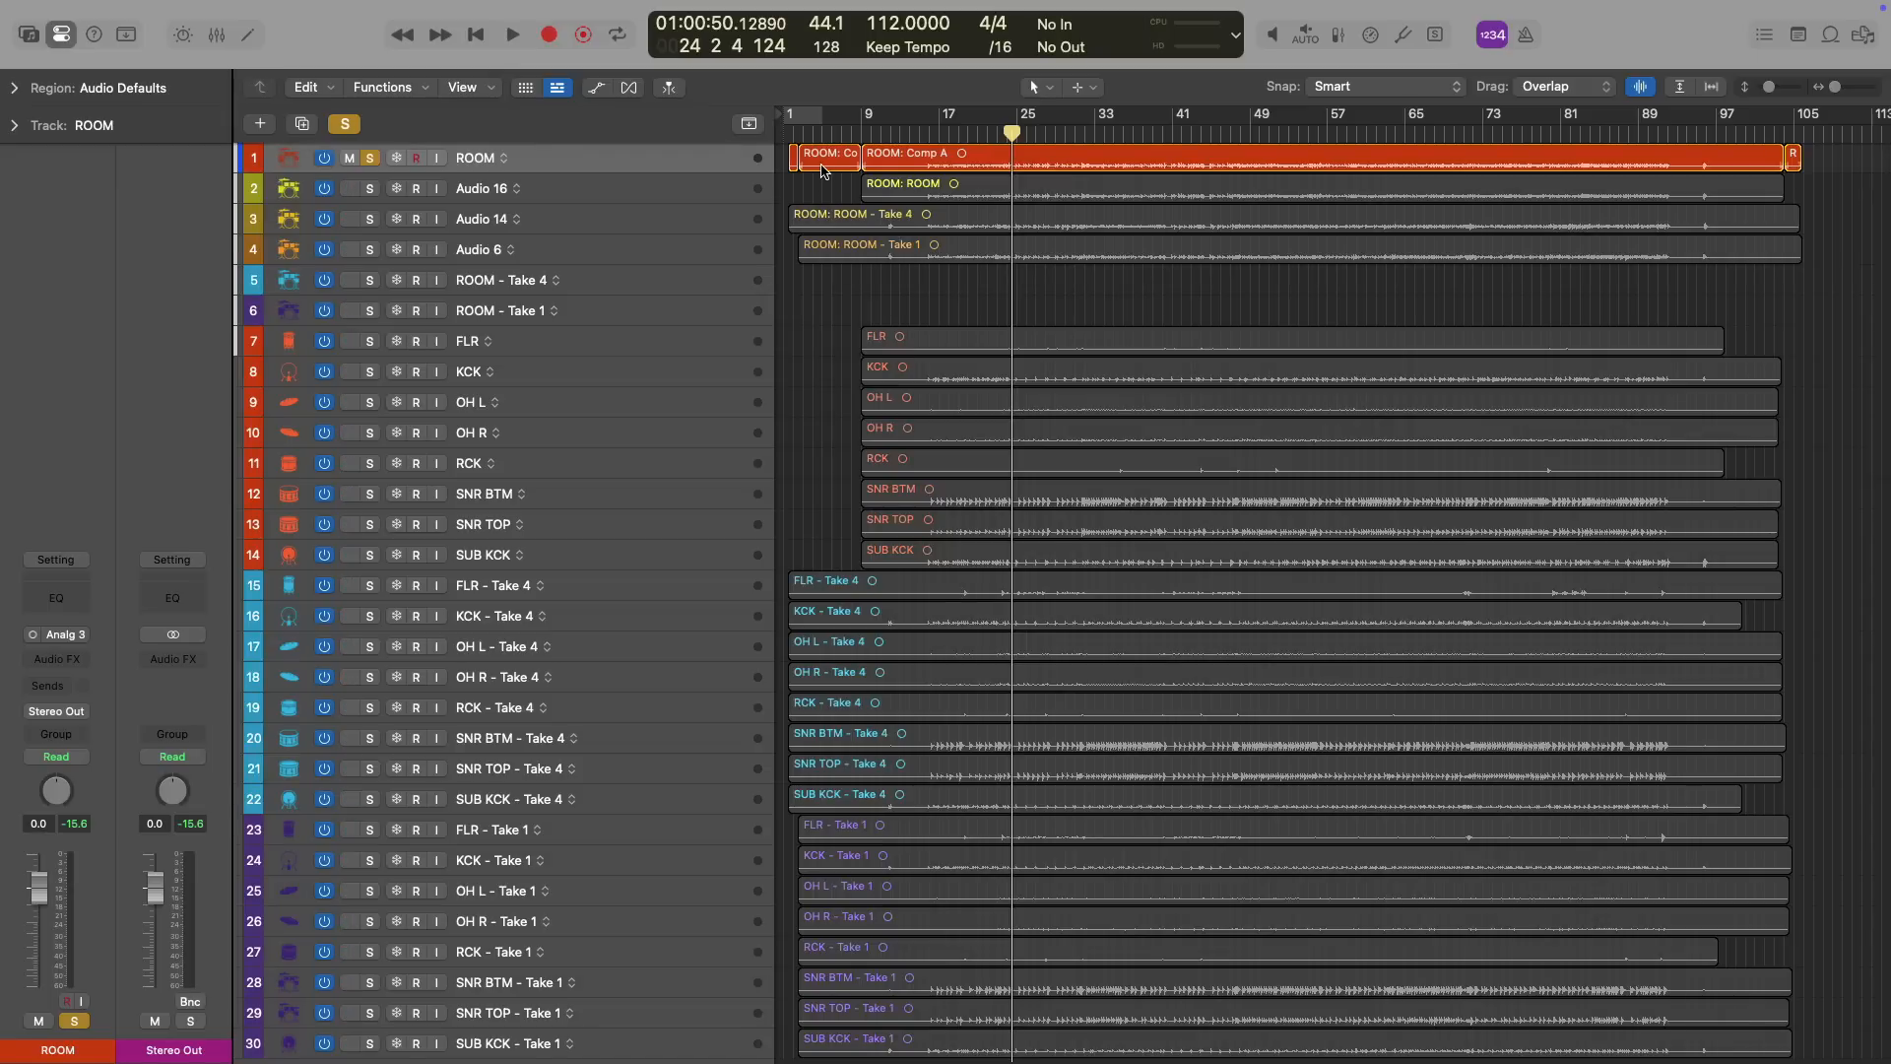
left_click(722, 163)
left_click(705, 190)
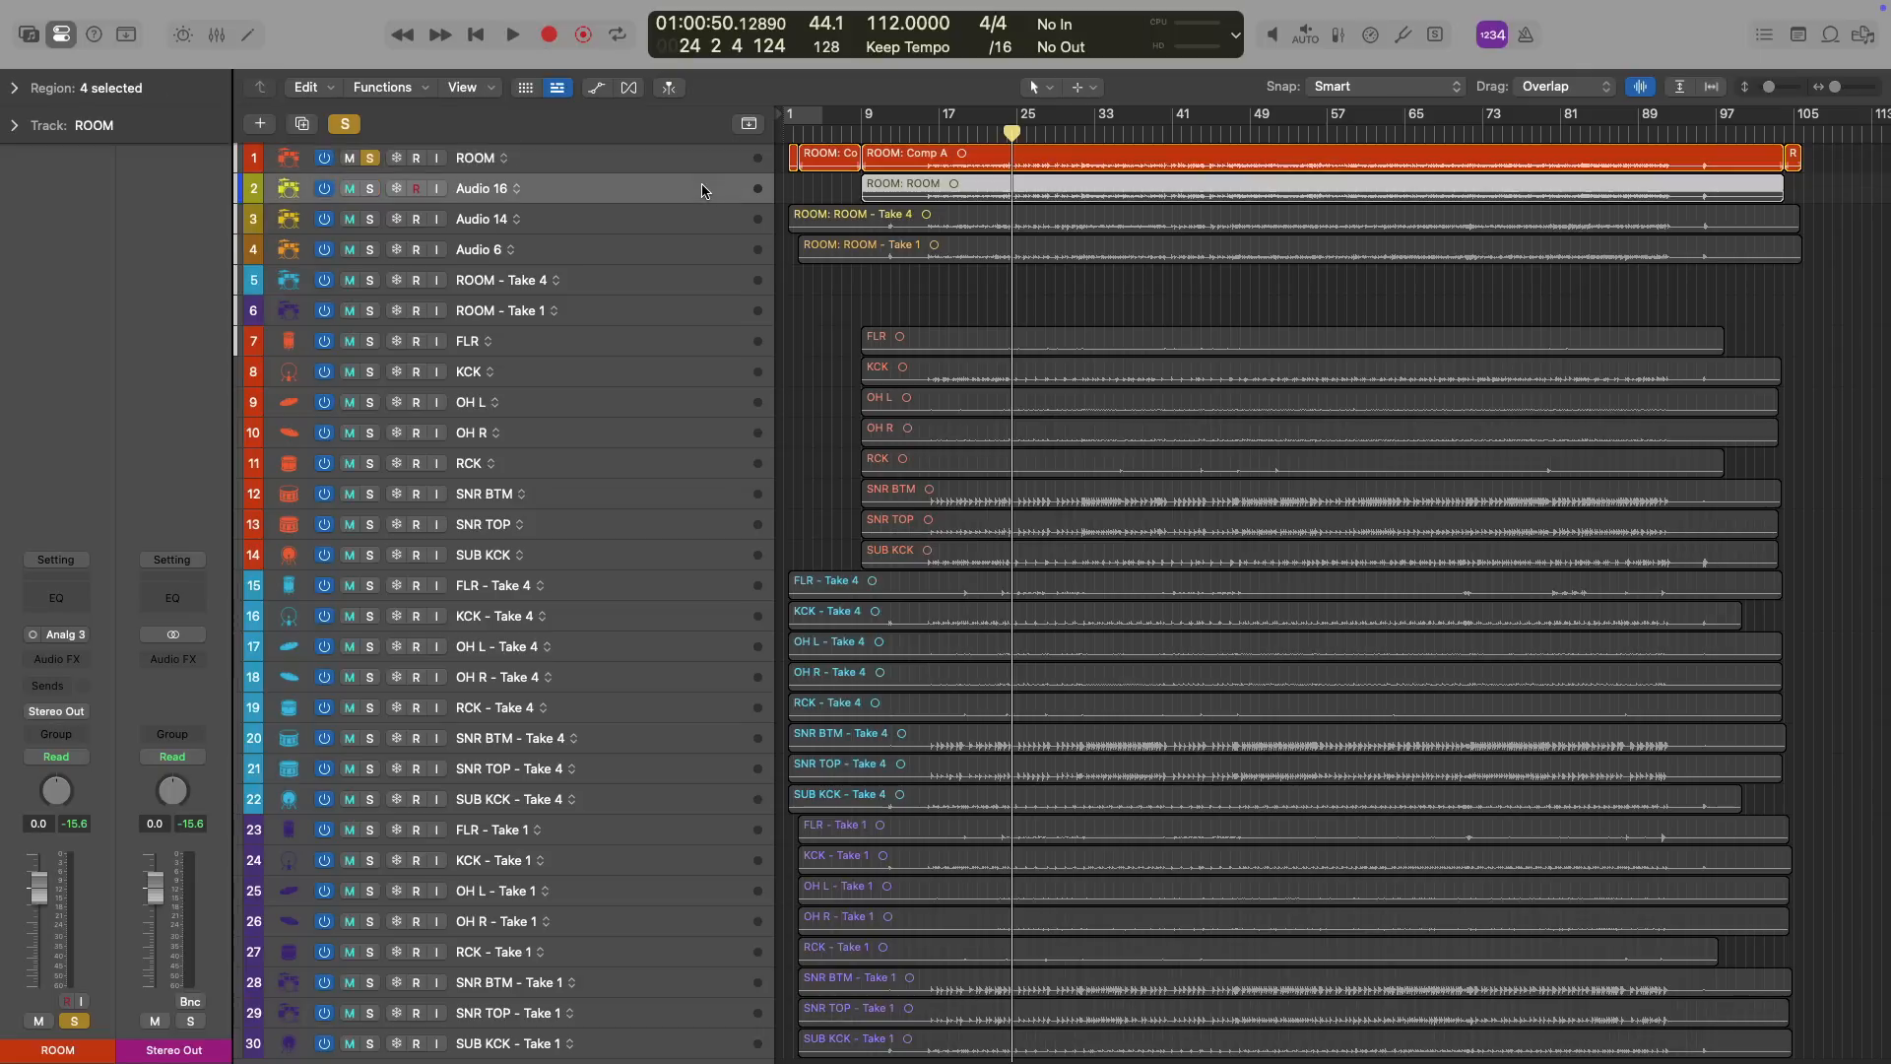
left_click(692, 221)
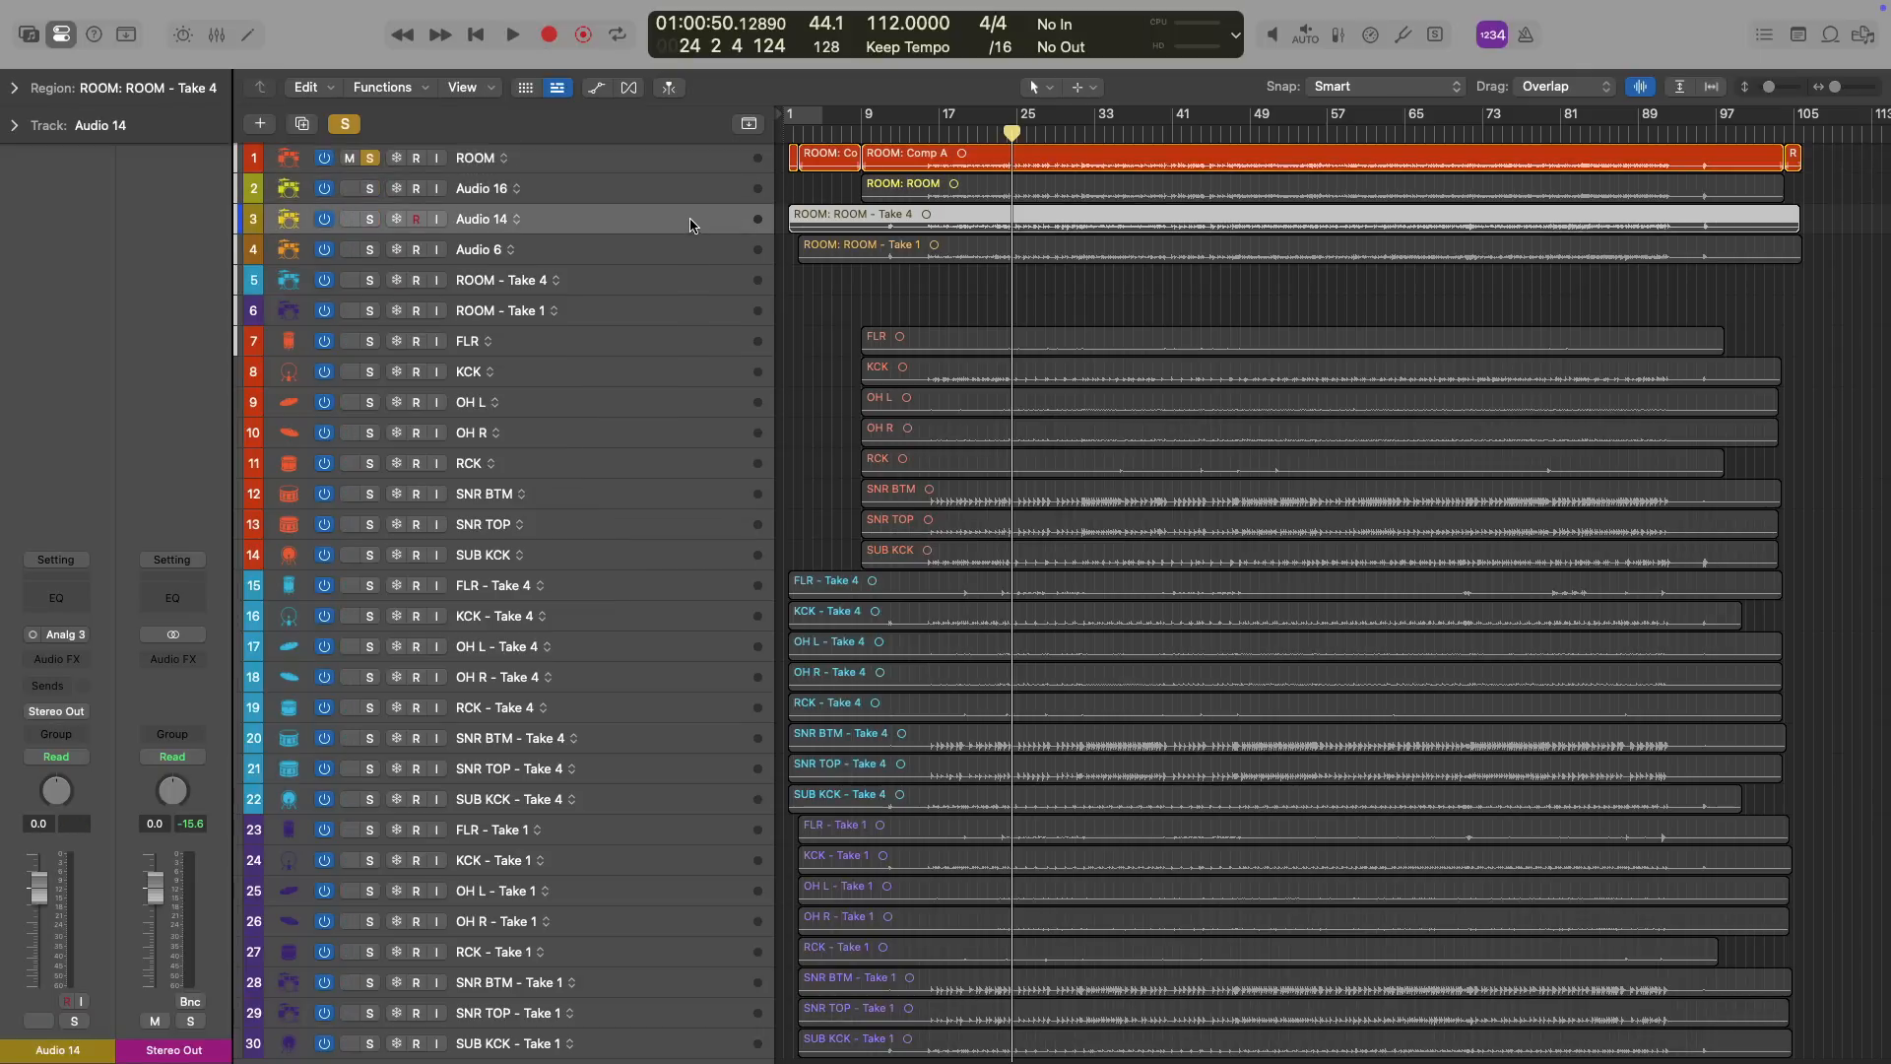
left_click(690, 248)
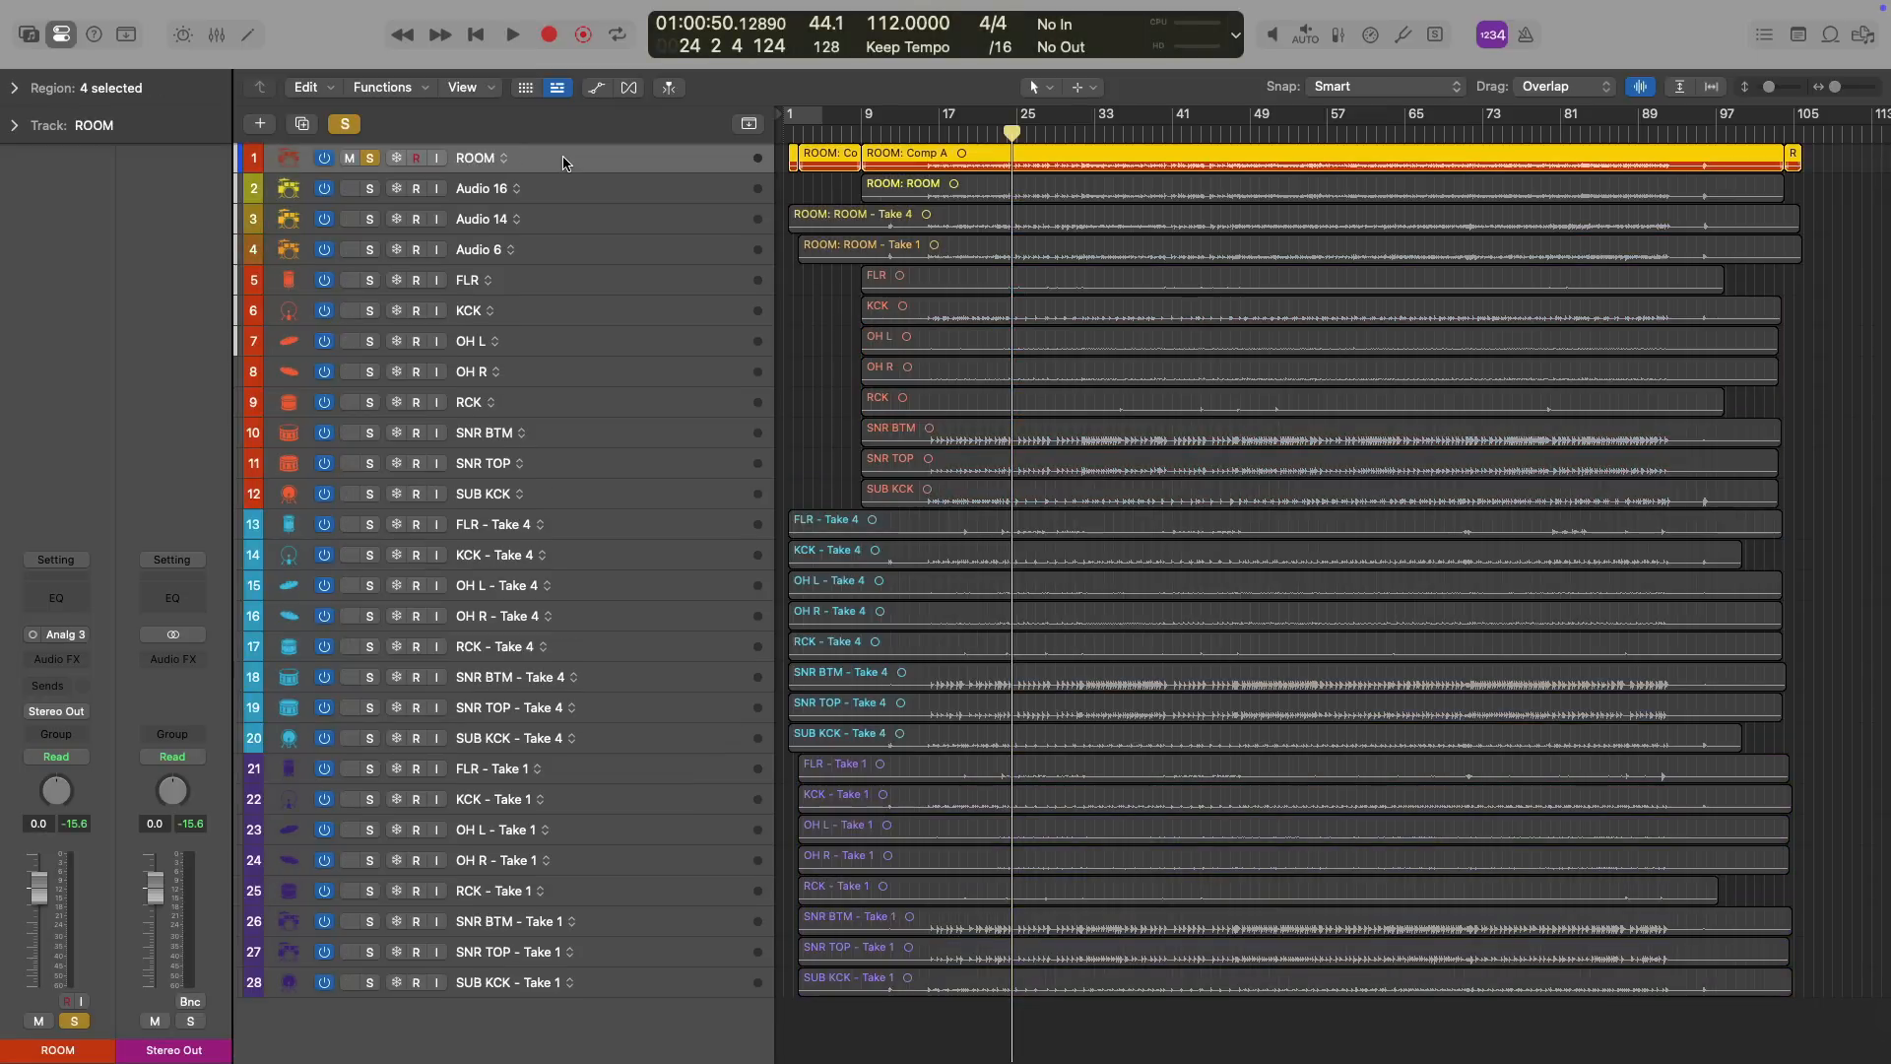
Undo the deletion of the empty ROOM take tracks and the unpacking, and view the take folder's comp options
key("super+z")
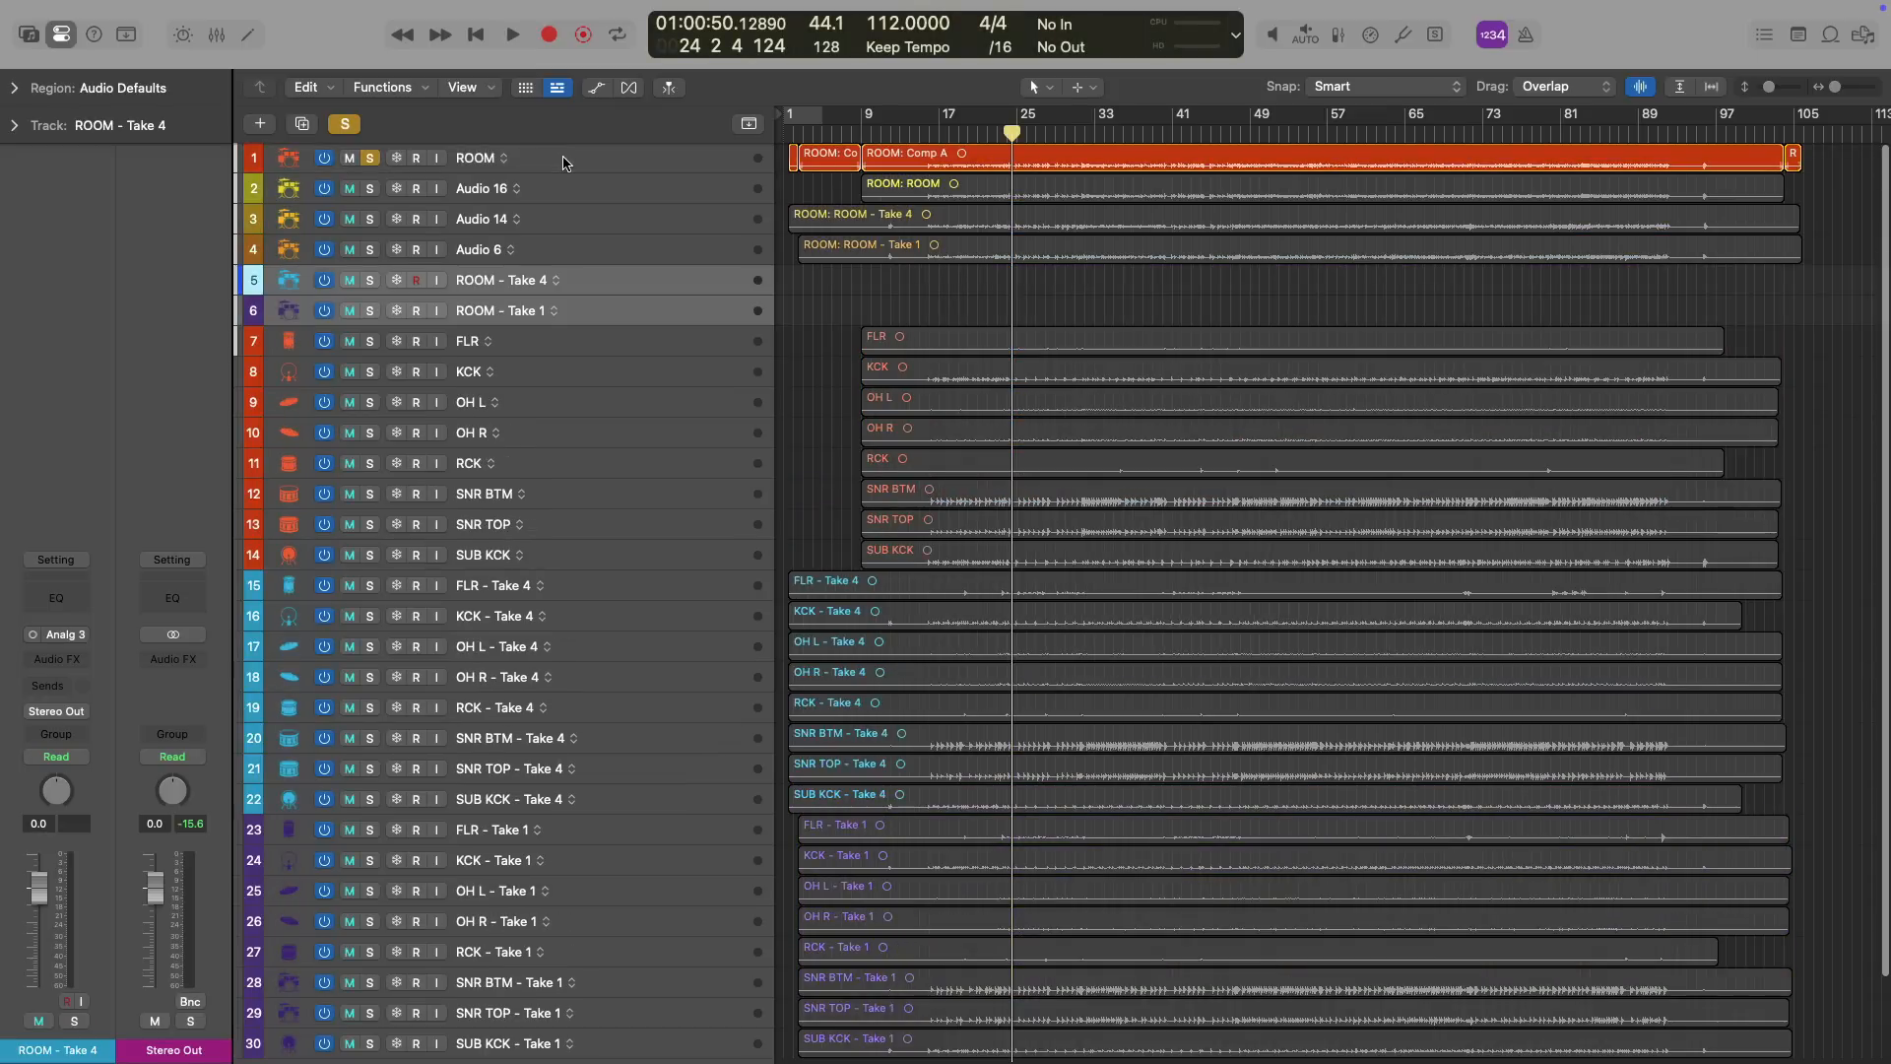
key("super+z")
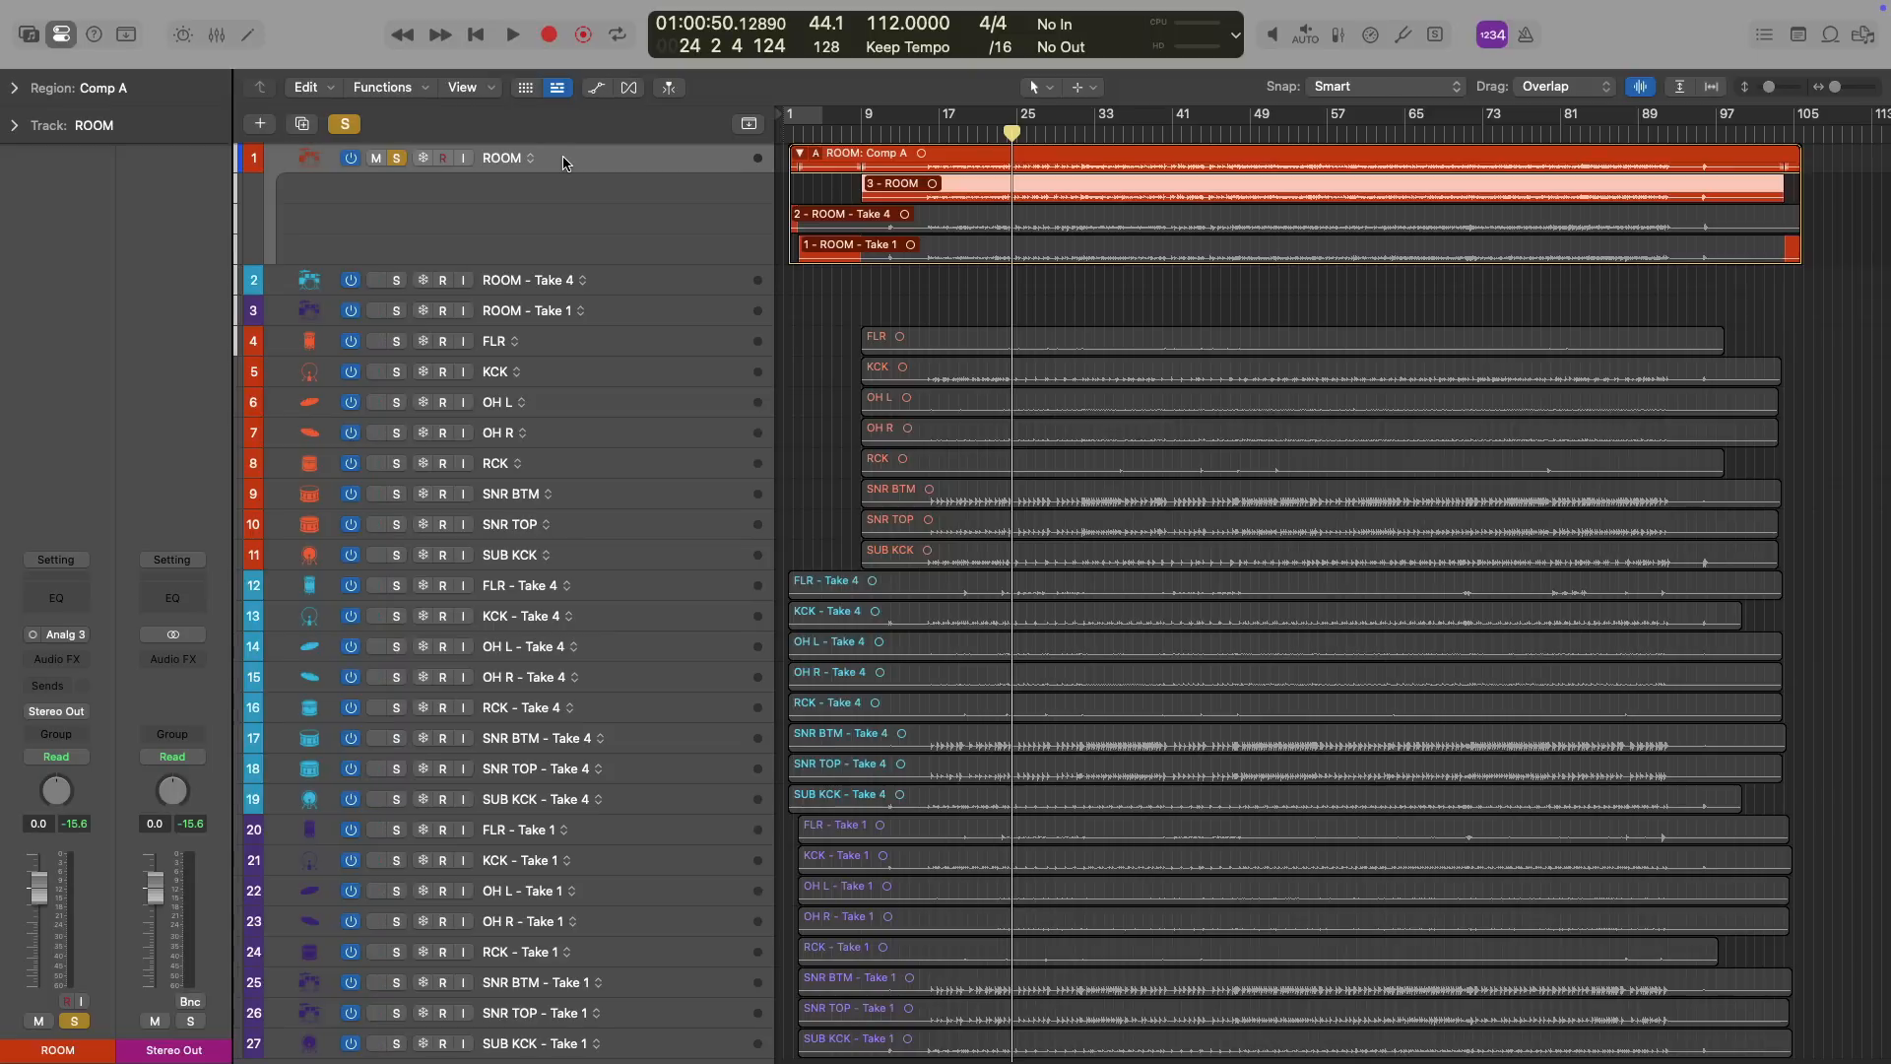
left_click(815, 155)
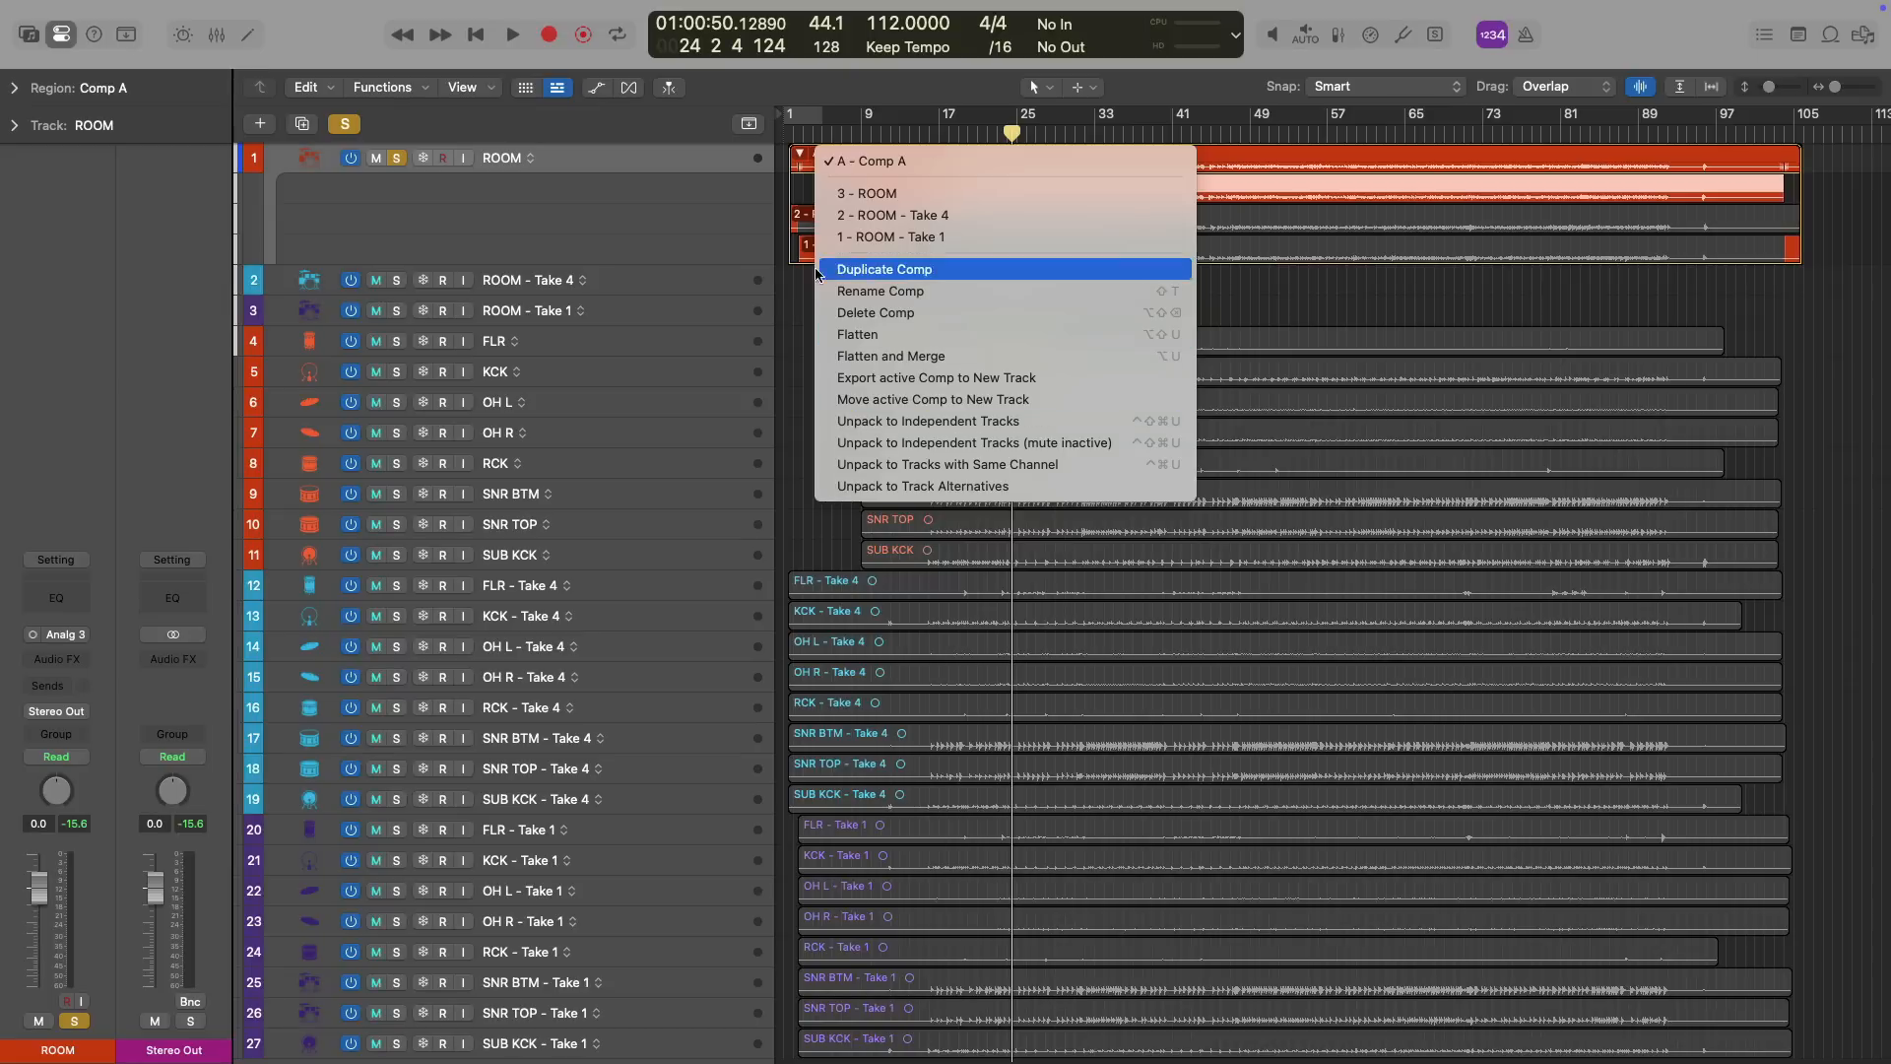
left_click(784, 288)
Comp in ROOM - Take 4 from about bar 21 to 26 and ROOM - Take 1 from about bar 32 to just before bar 41
left_click_drag(817, 182, 1382, 372)
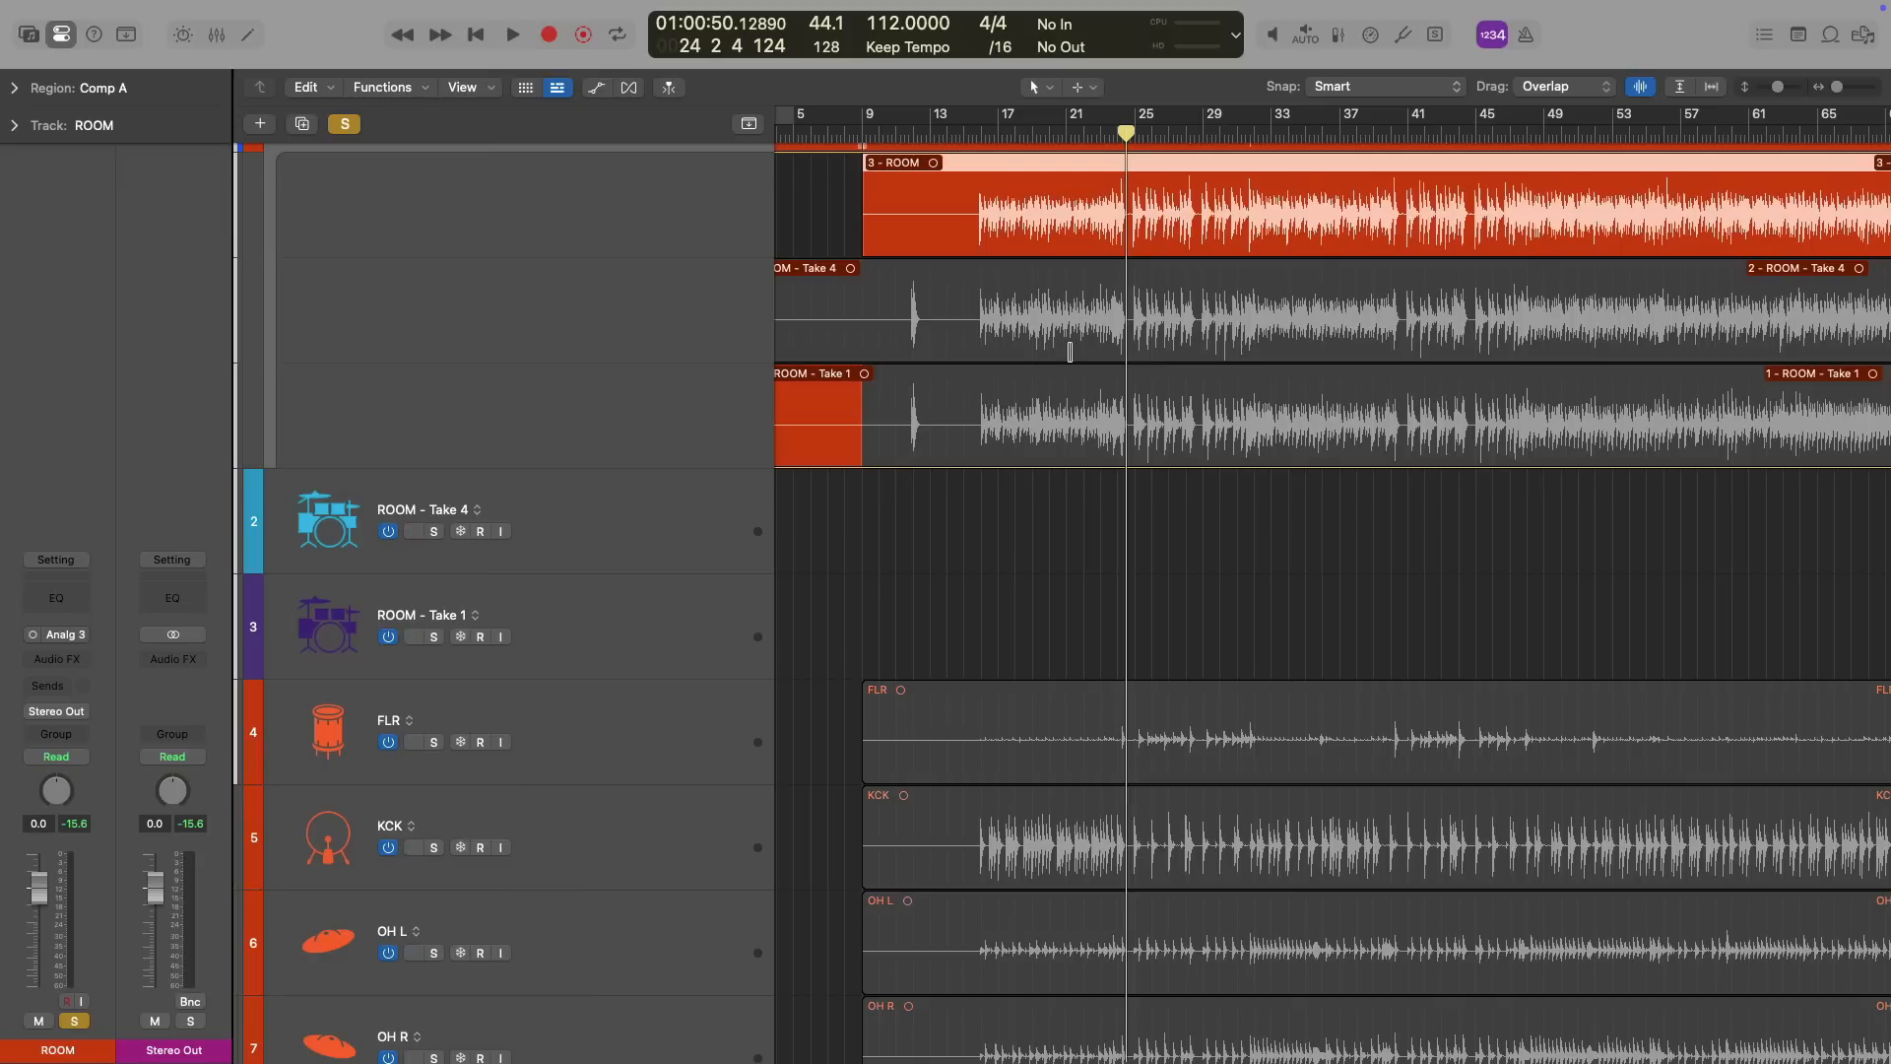
left_click_drag(1072, 340, 1160, 335)
left_click_drag(1264, 427, 1410, 427)
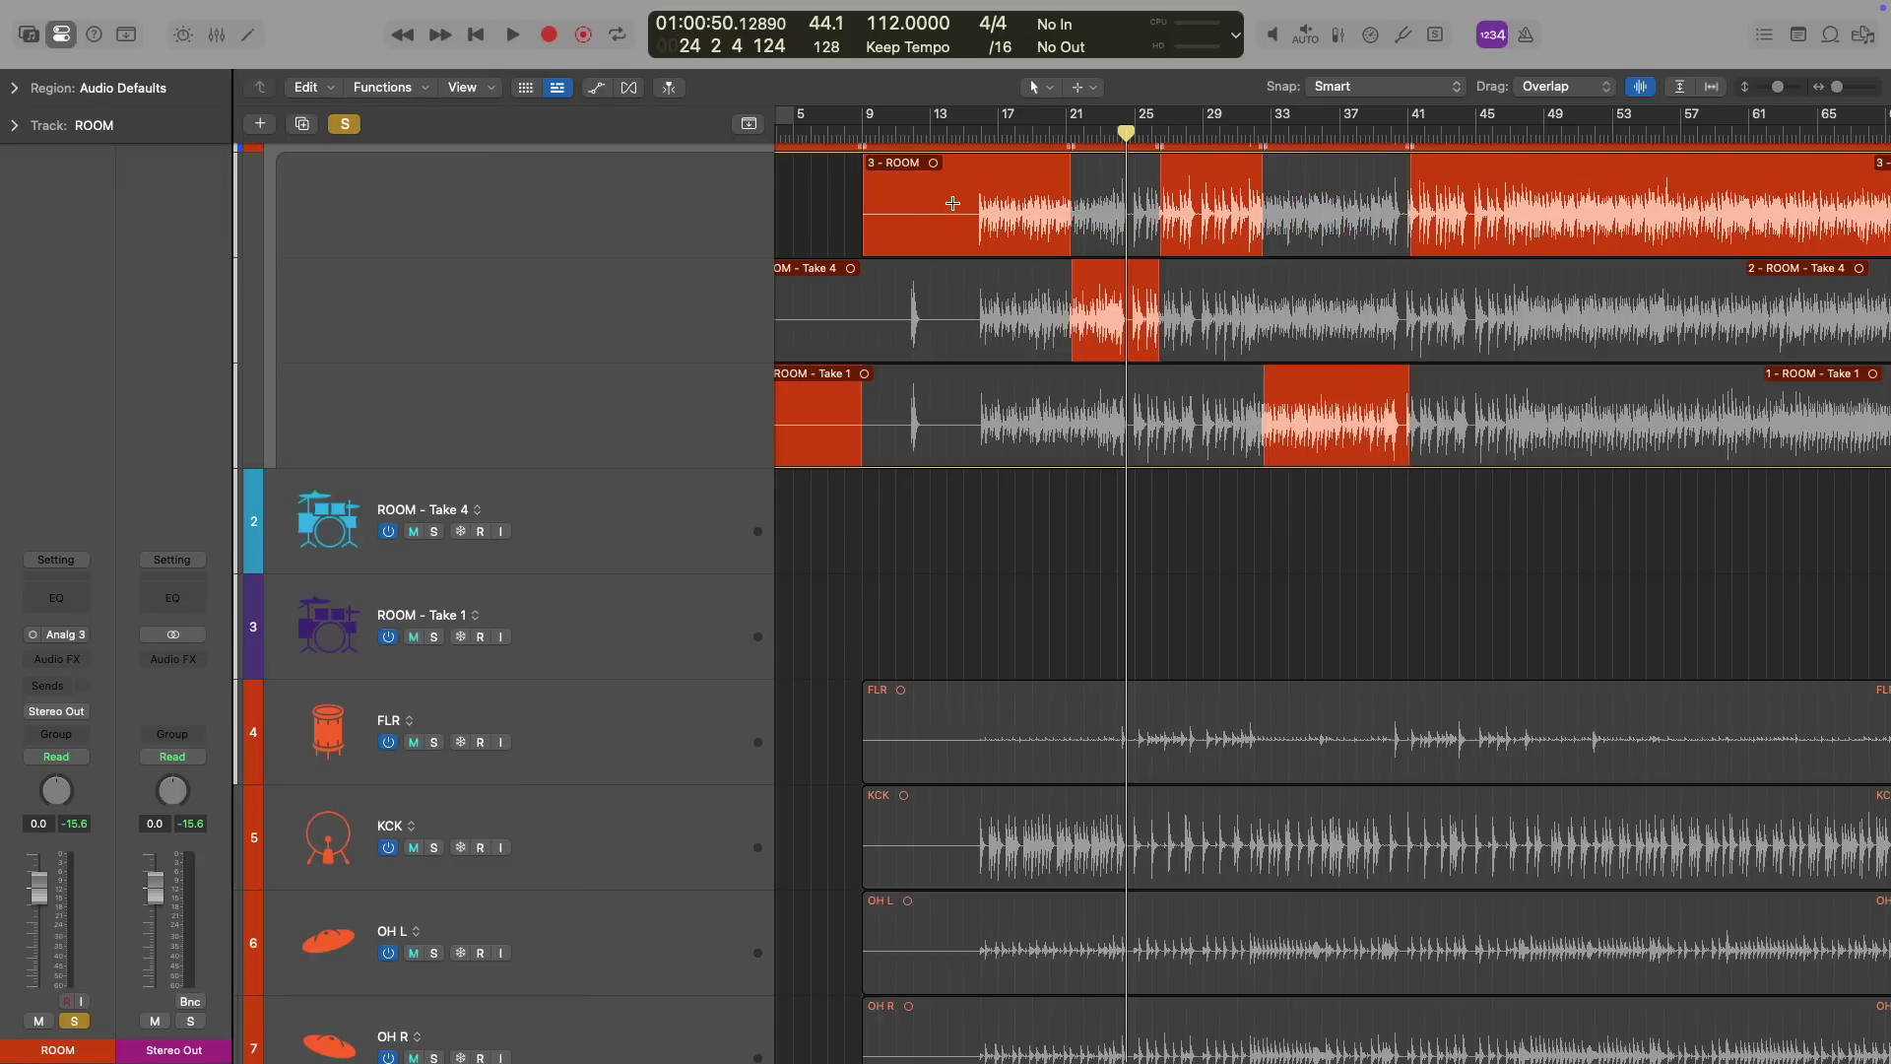
Flatten and merge Comp A of the ROOM take folder into a single audio region
scroll(952, 200, "up", 3)
scroll(916, 192, "left", 2)
left_click(825, 155)
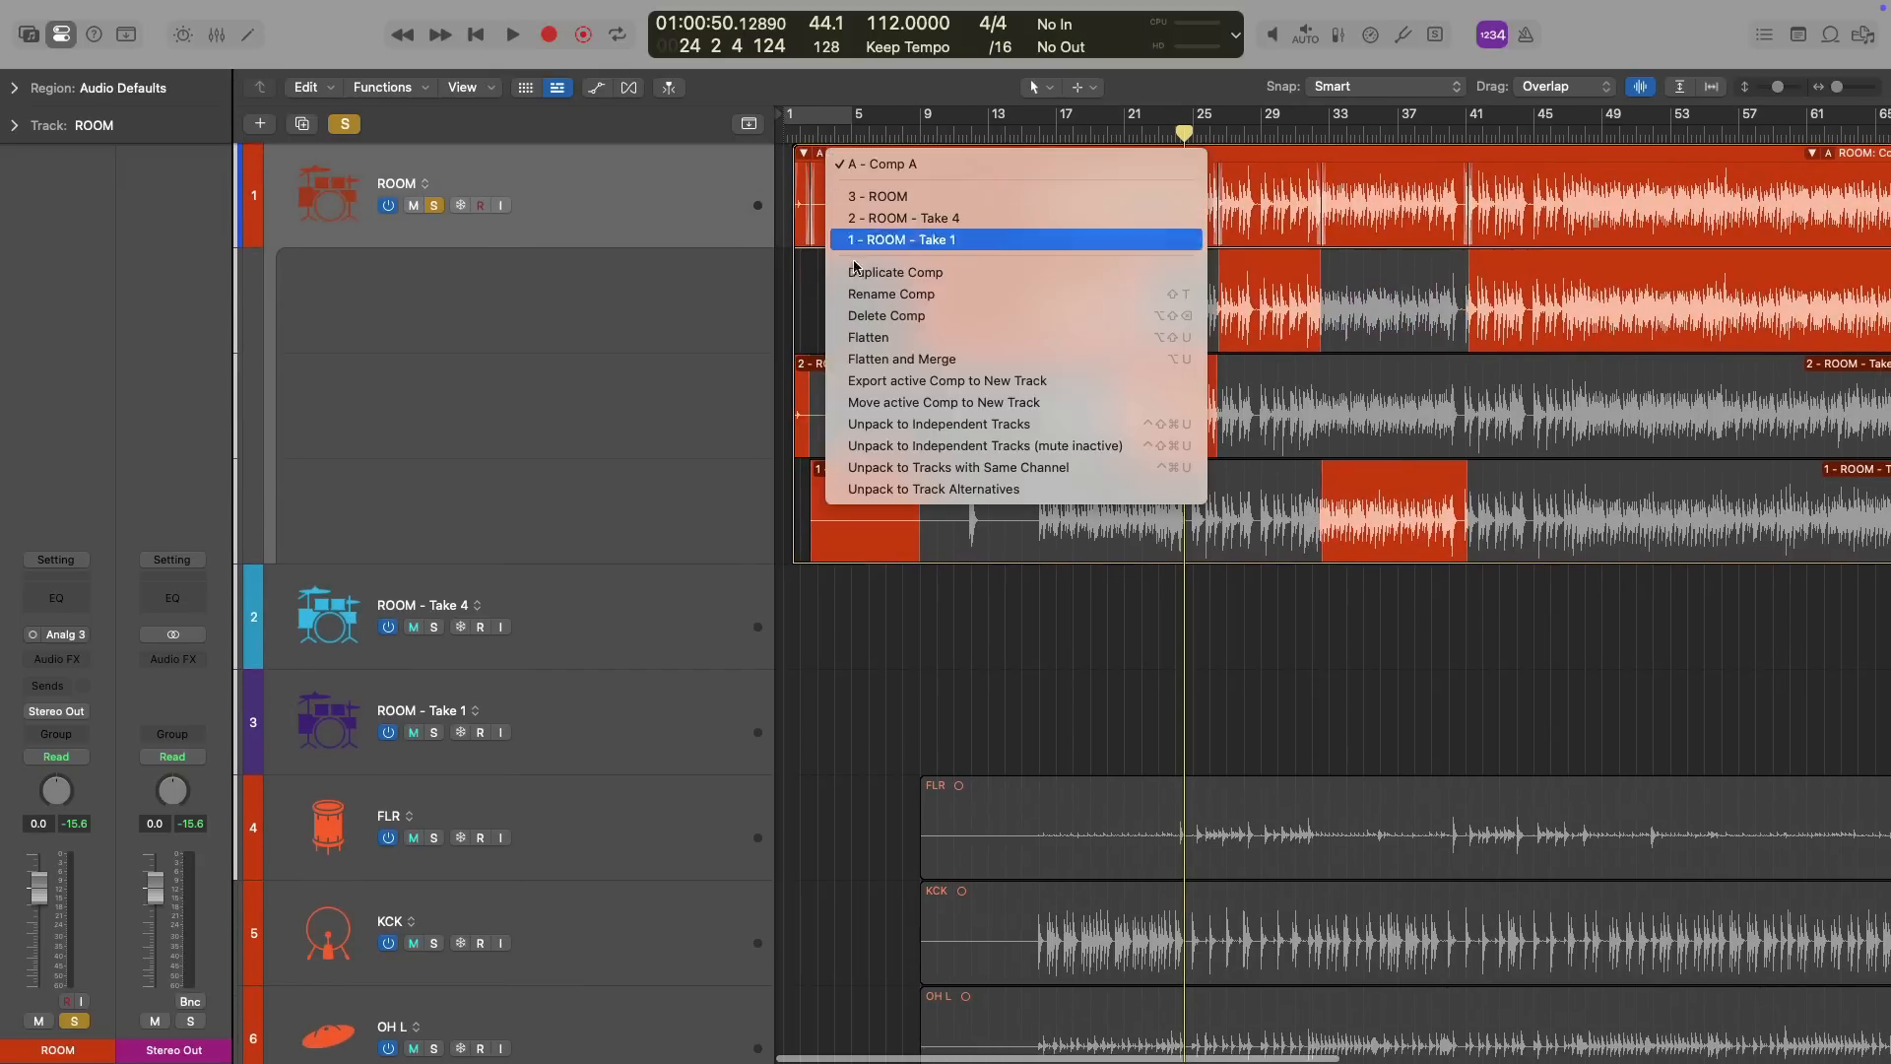
left_click(874, 357)
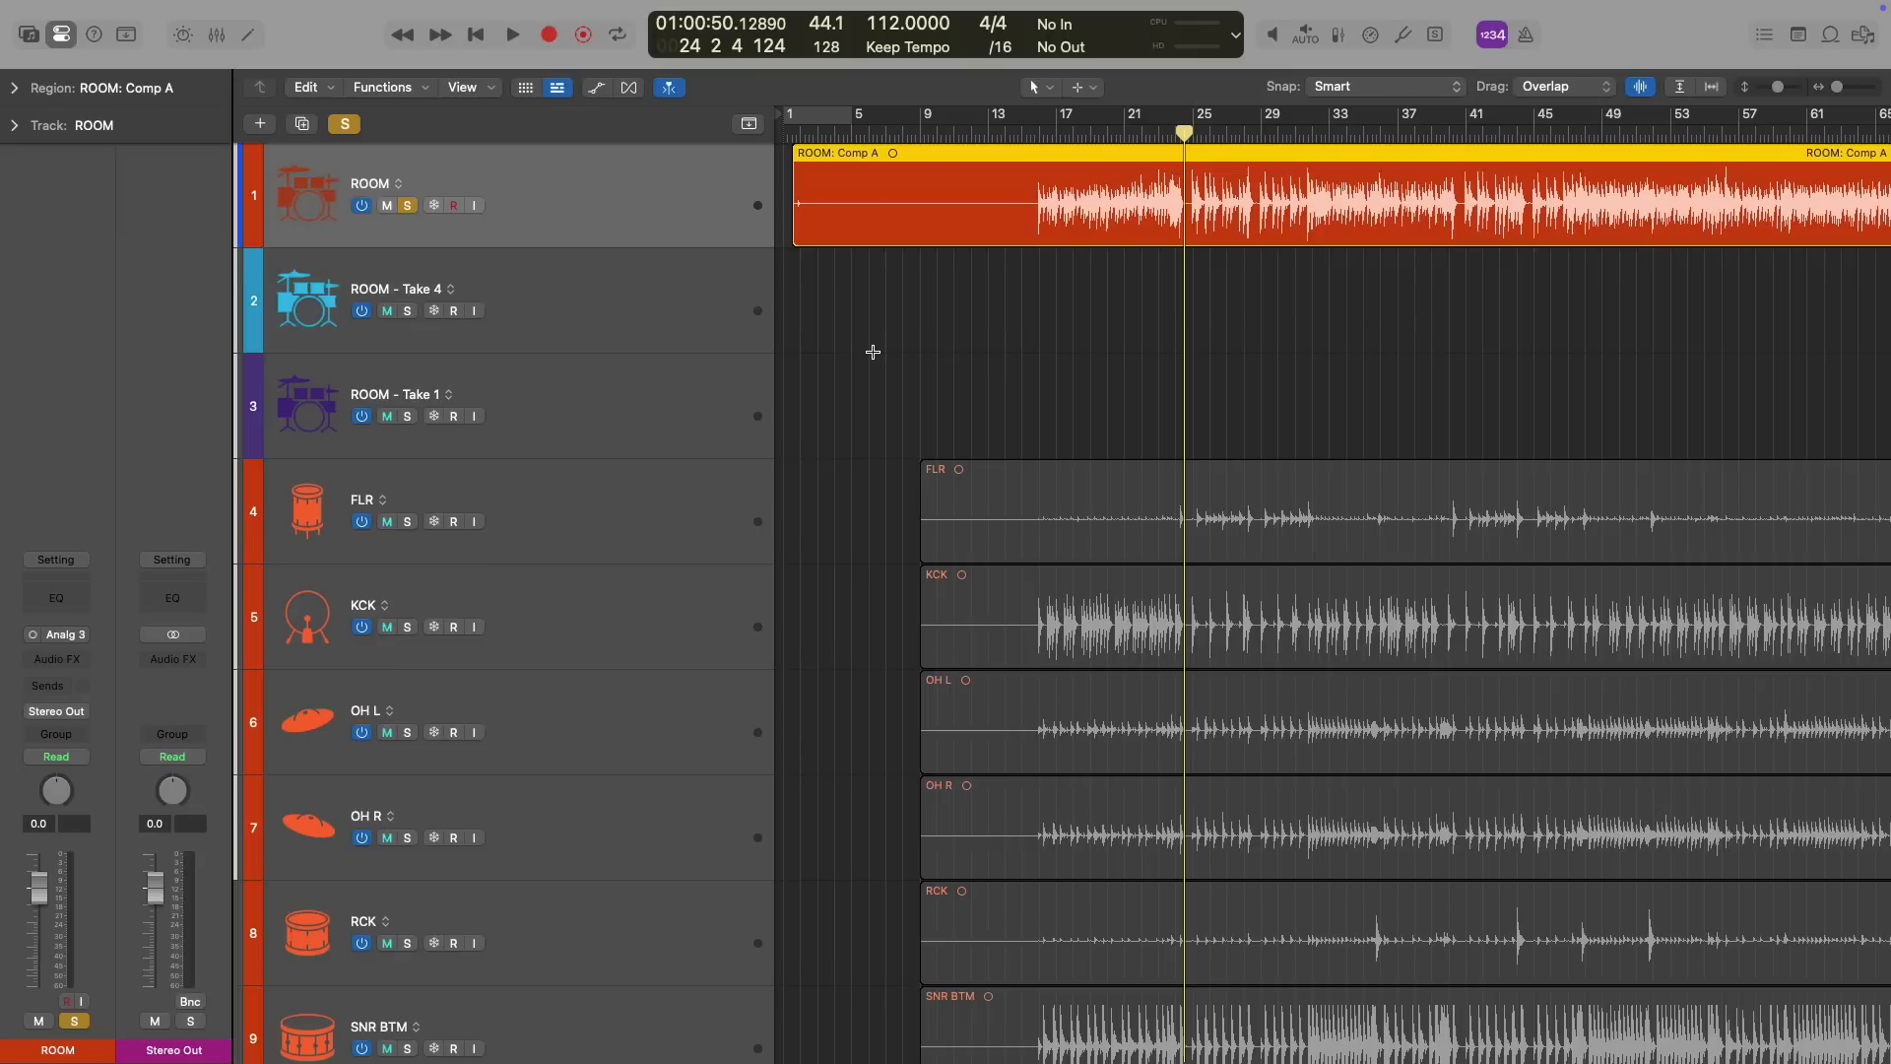
View the merged ROOM - Comp A file in the project audio browser, and undo the flatten and merge
key("f")
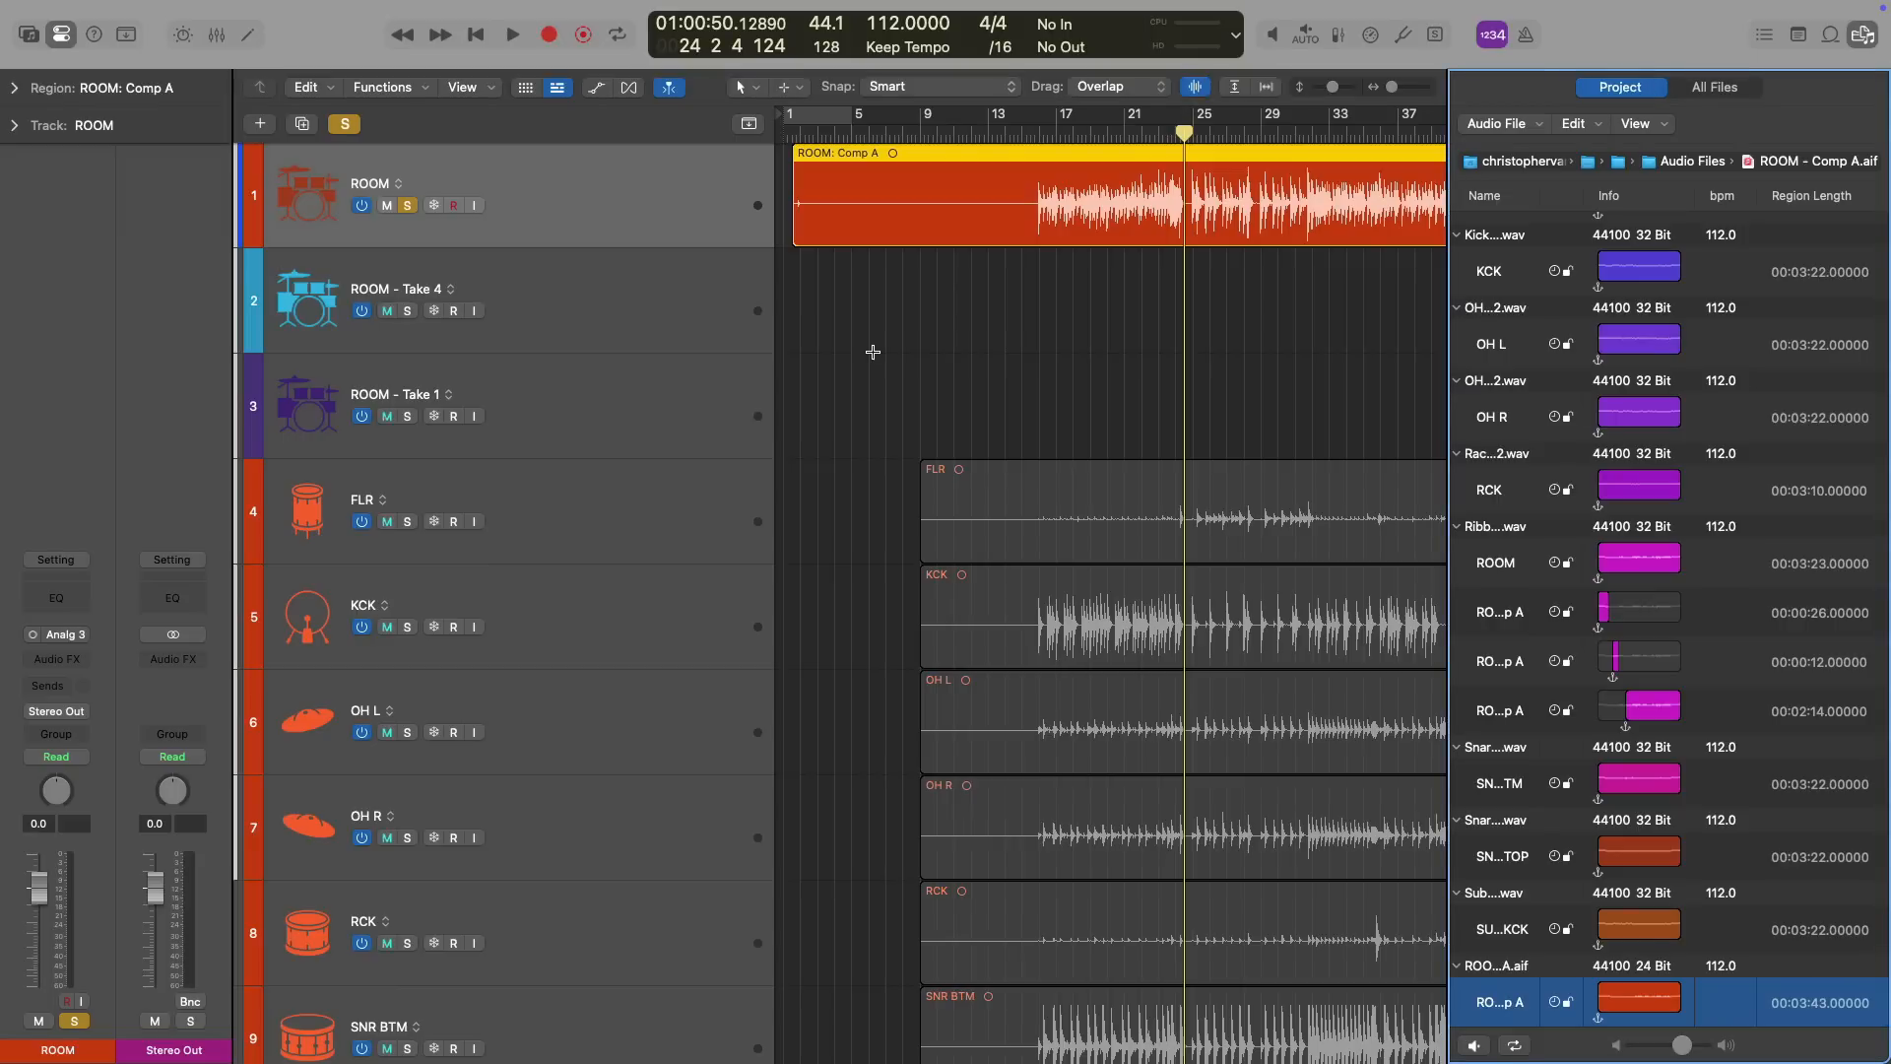
key("f")
key("ctrl+f")
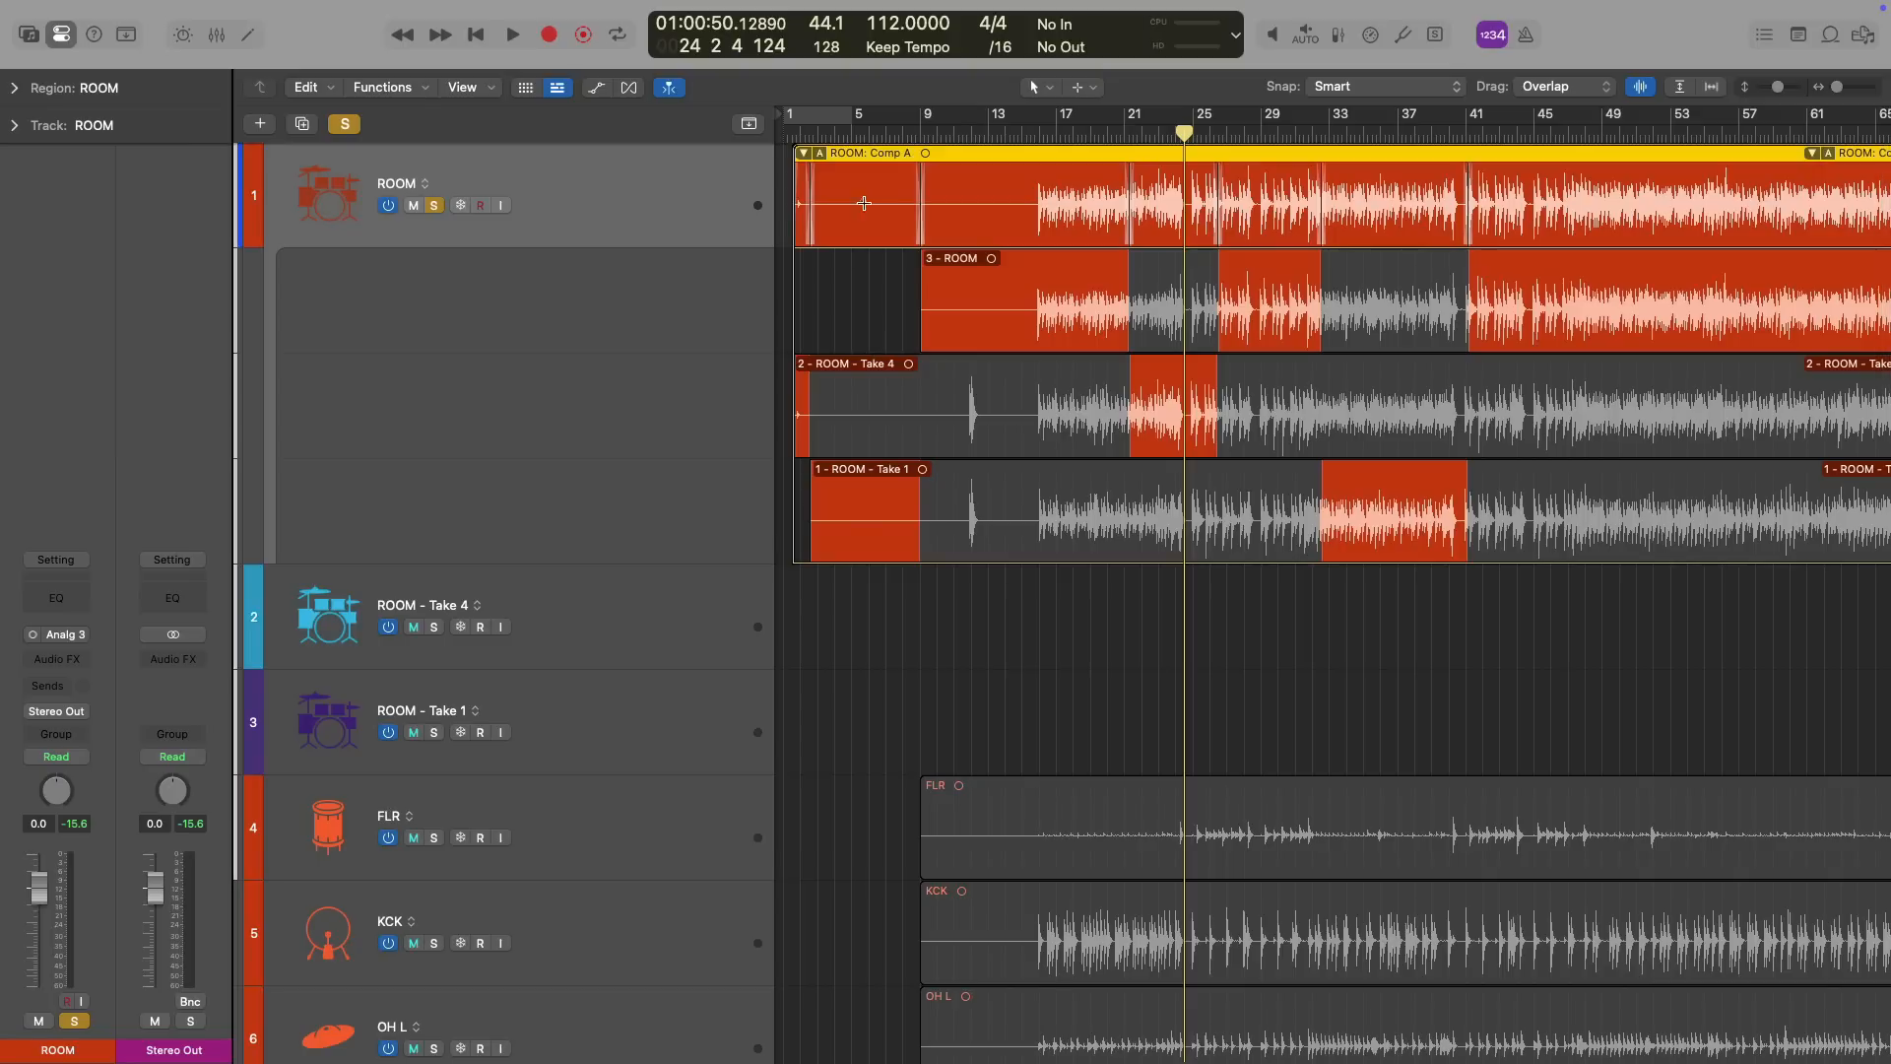
Collapse the ROOM take folder and bounce it in place as ROOM_bip on a new track, muting the source and bypassing effect plug-ins
left_click(804, 153)
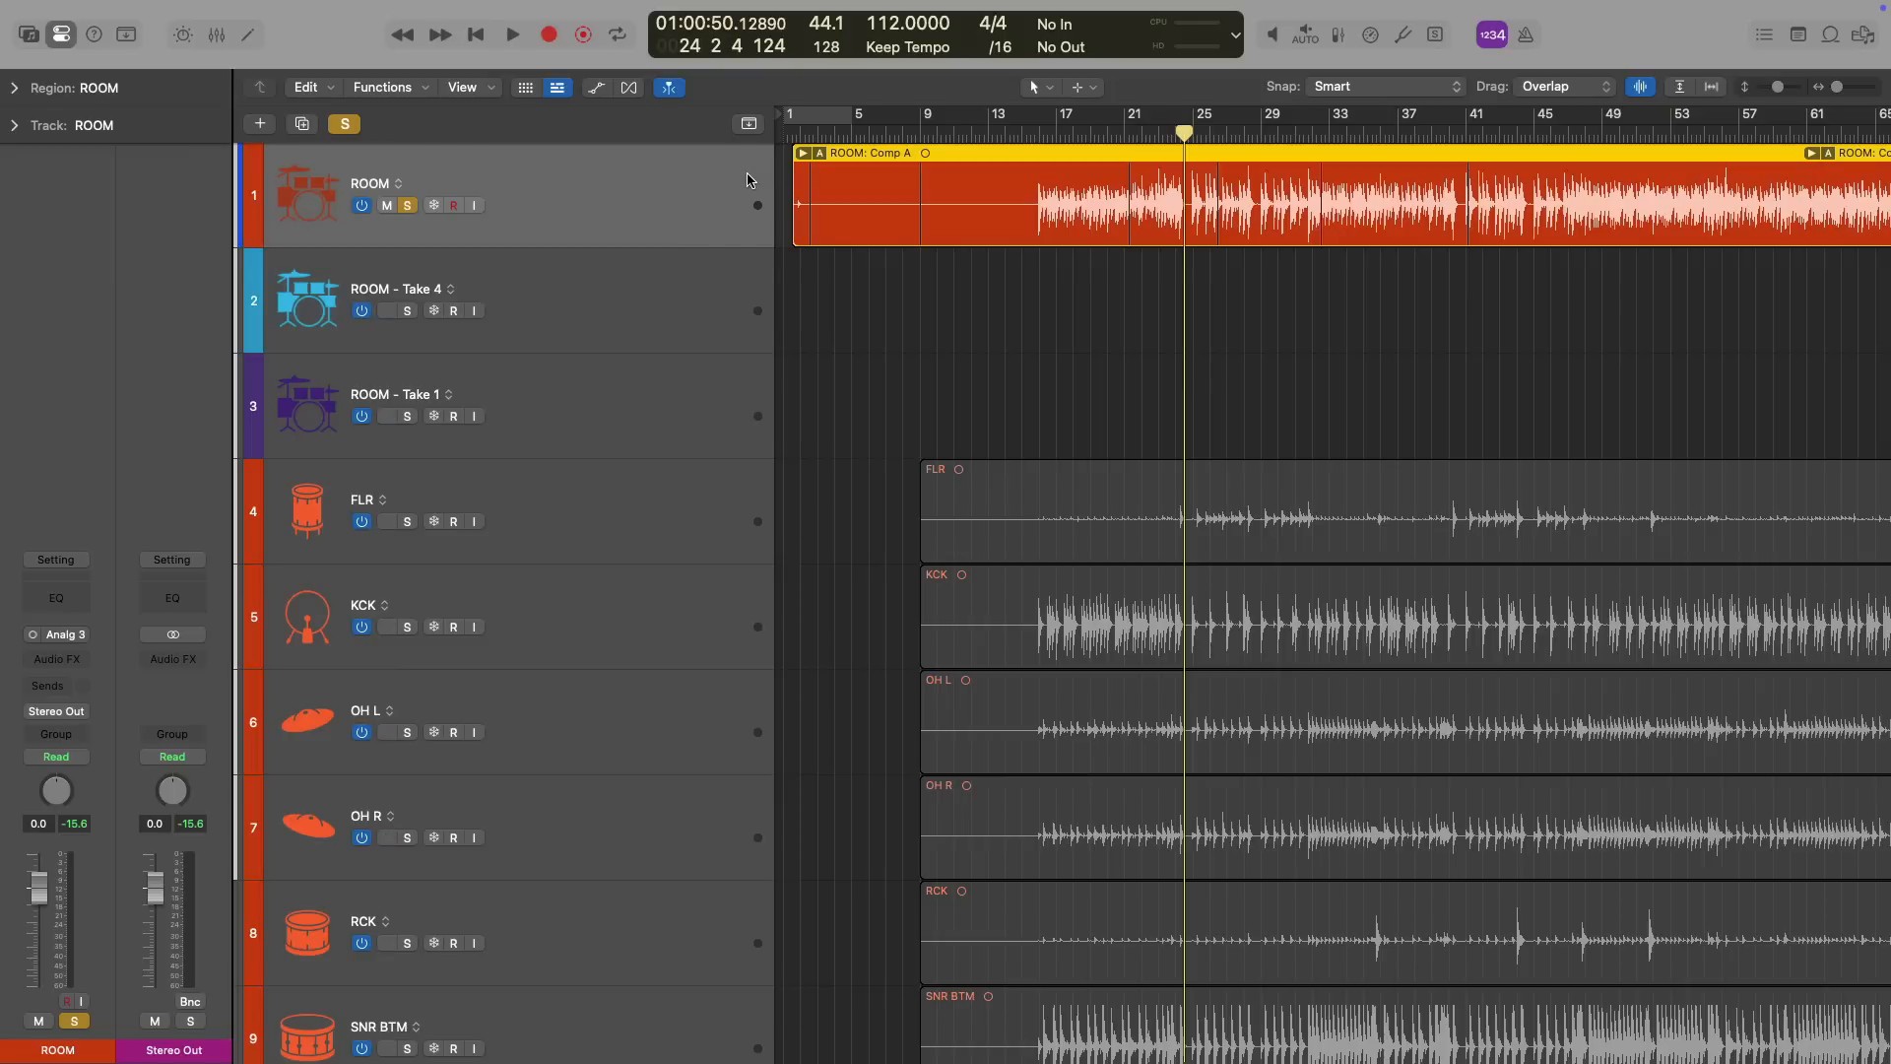
key("ctrl+b")
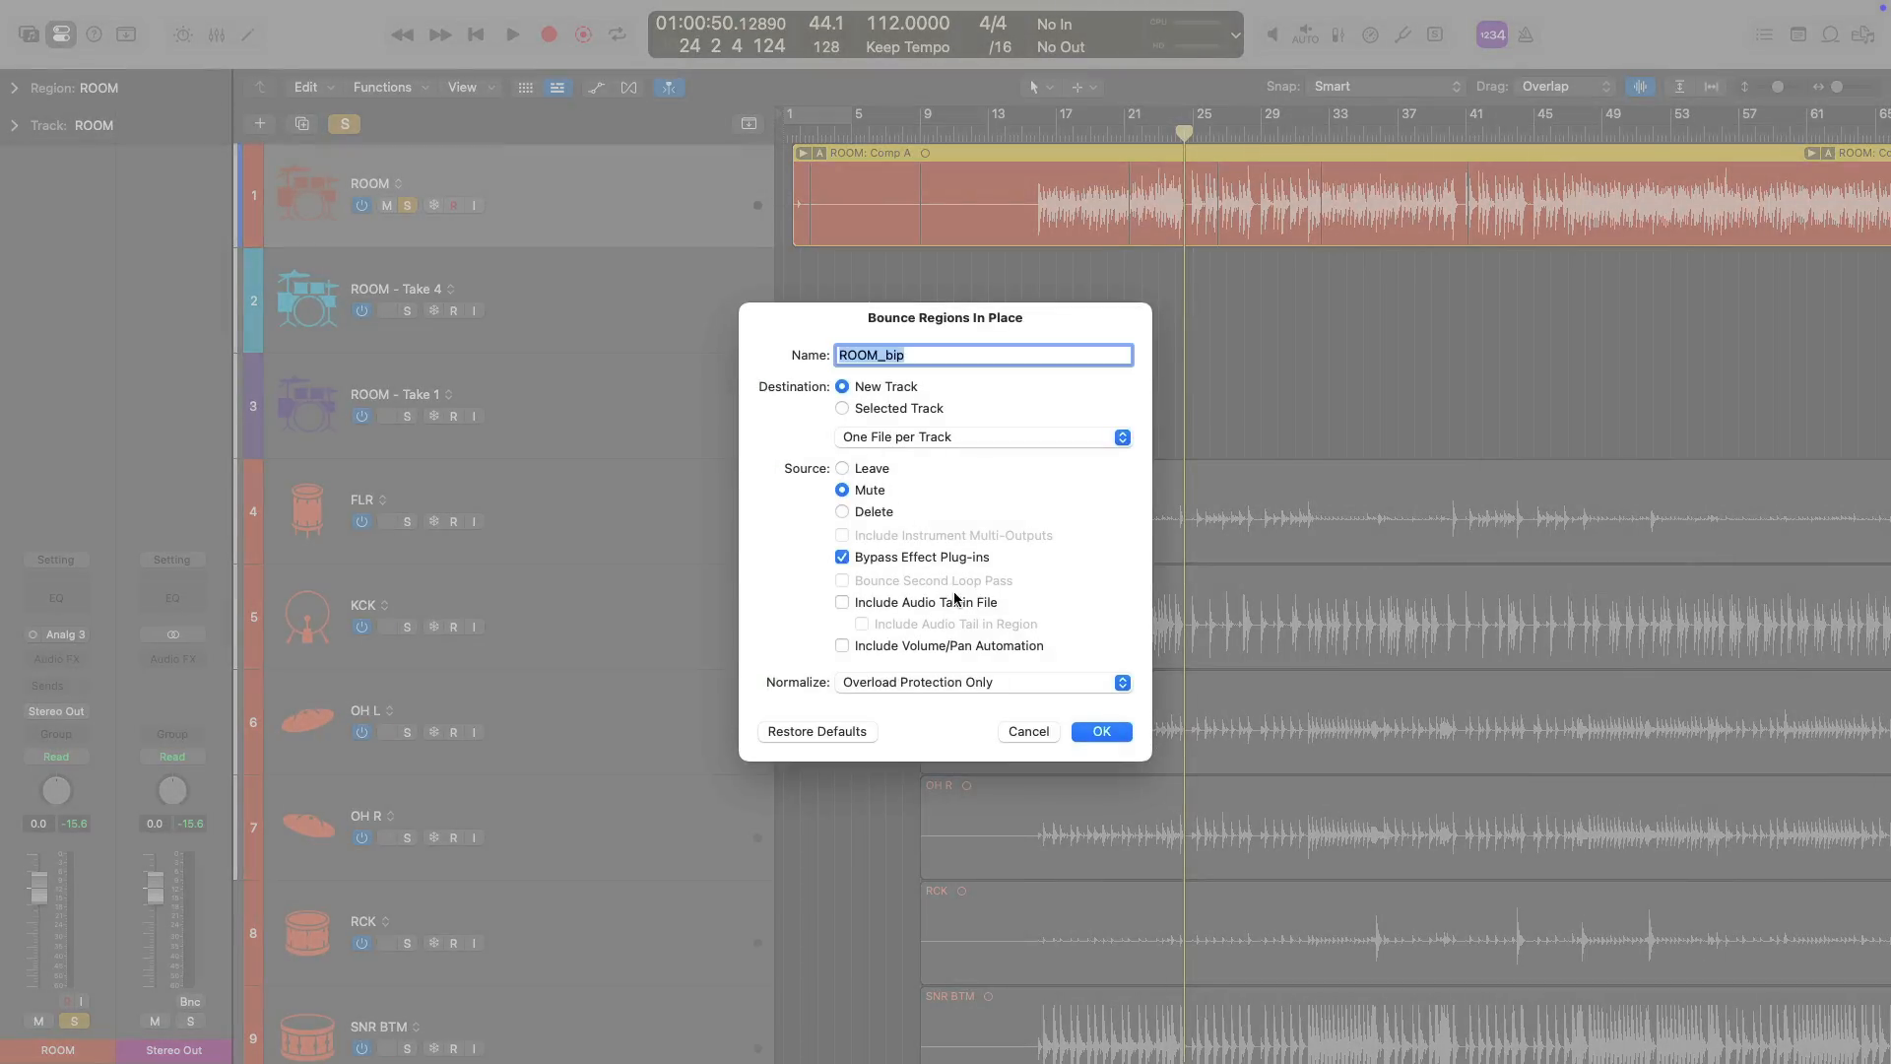
left_click(1096, 735)
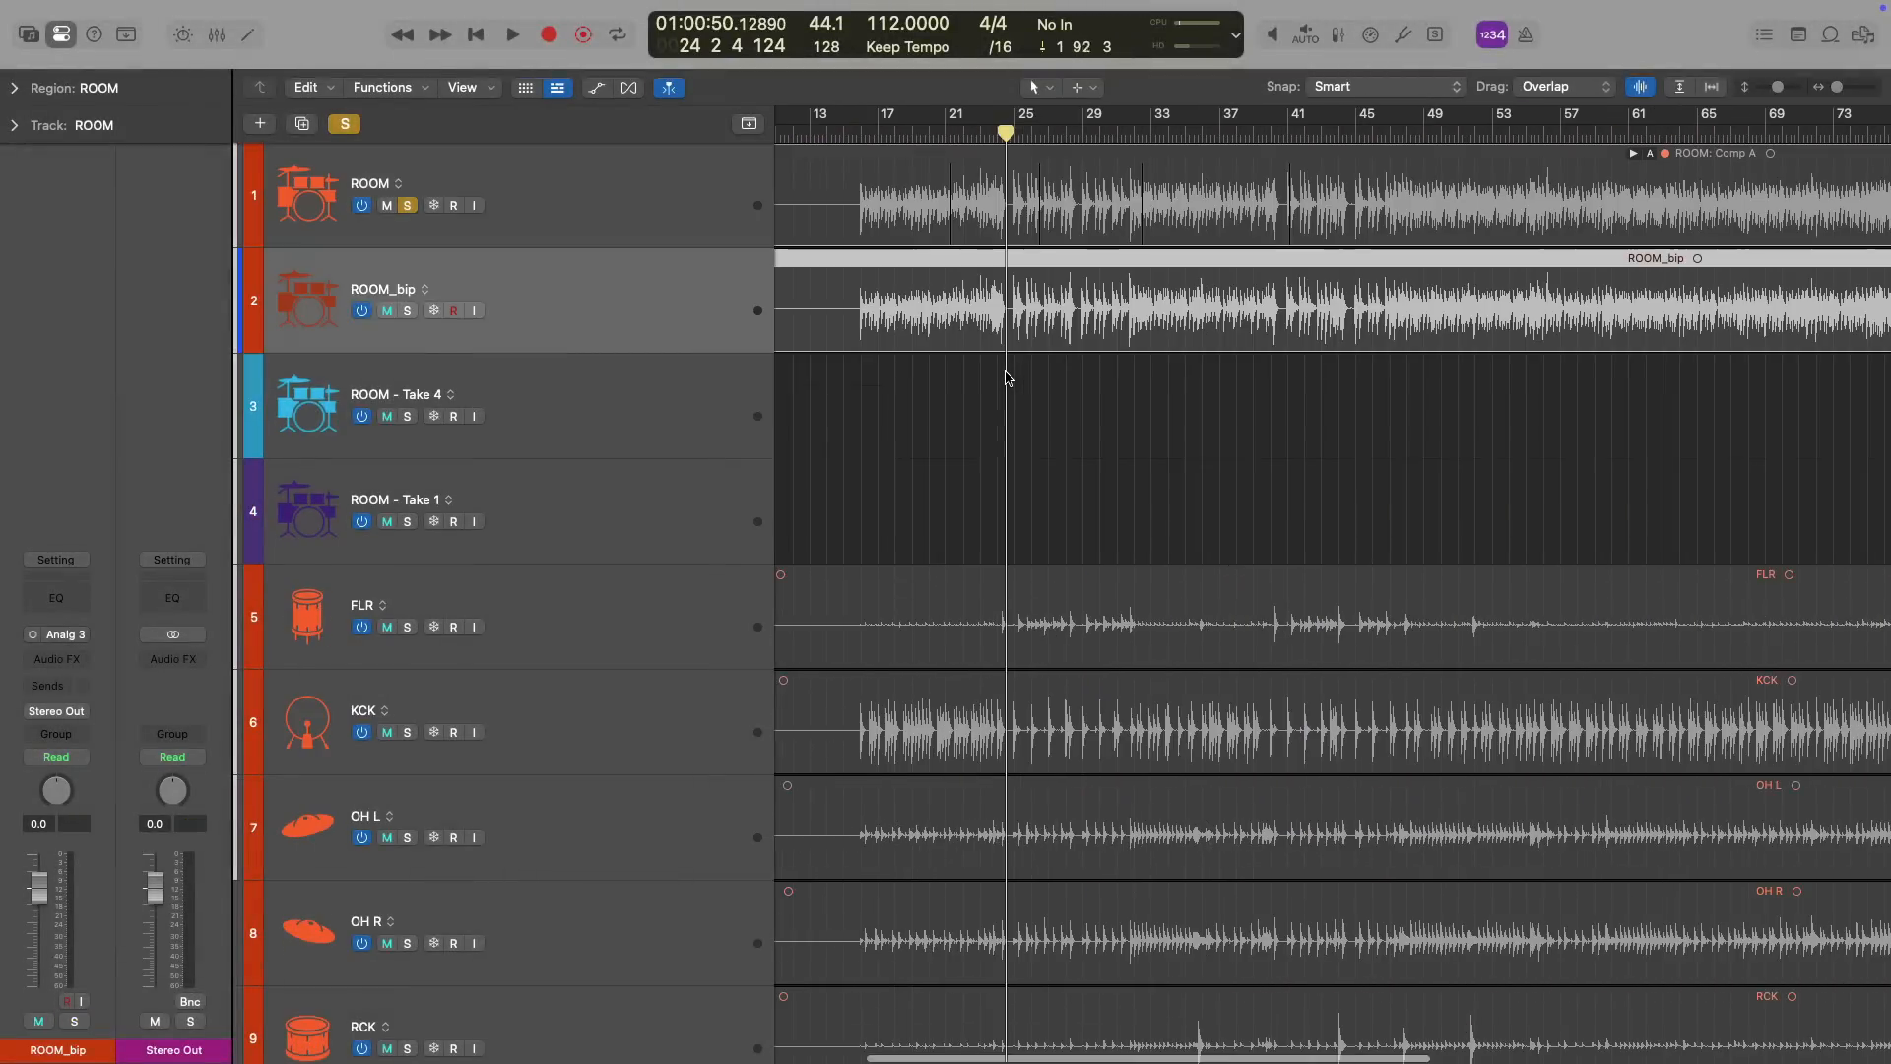
scroll(1003, 363, "right", 1)
Unsolo the ROOM track, turn it off and hide it, leaving ROOM_bip as the active track
left_click(544, 220)
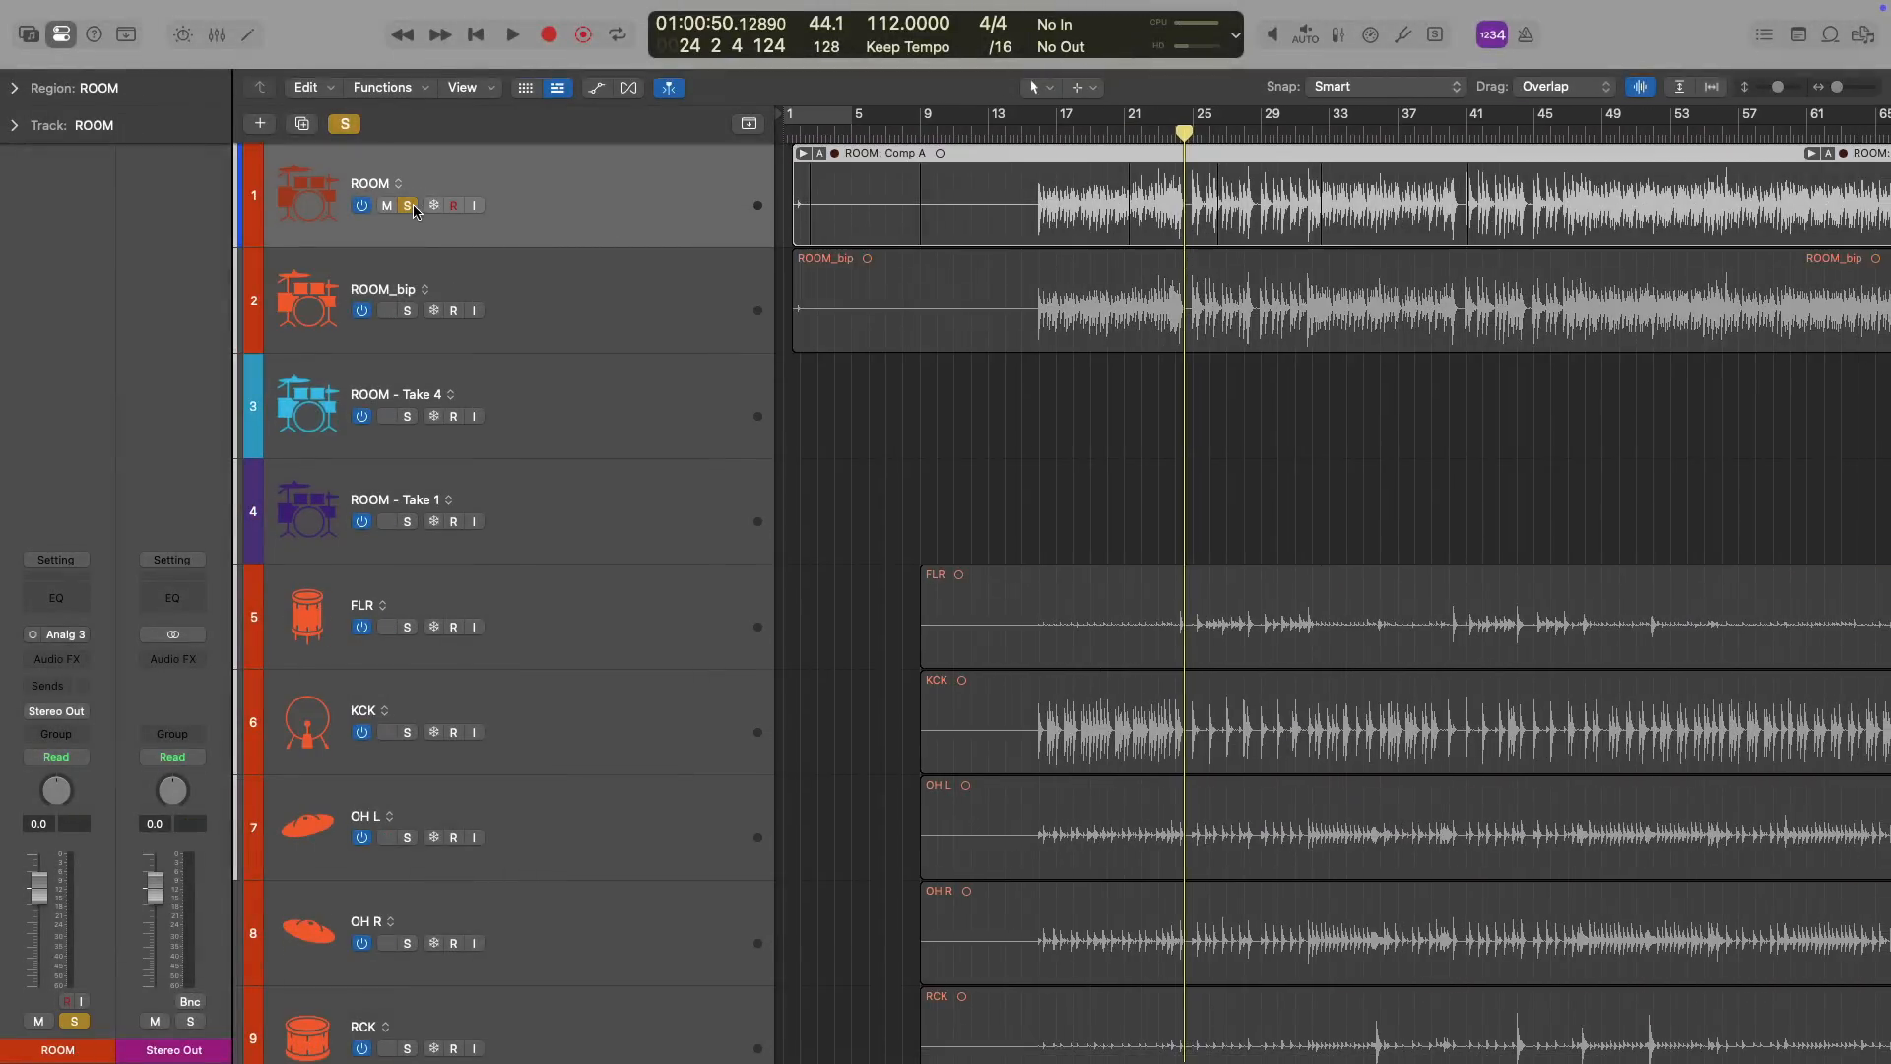
left_click(409, 206)
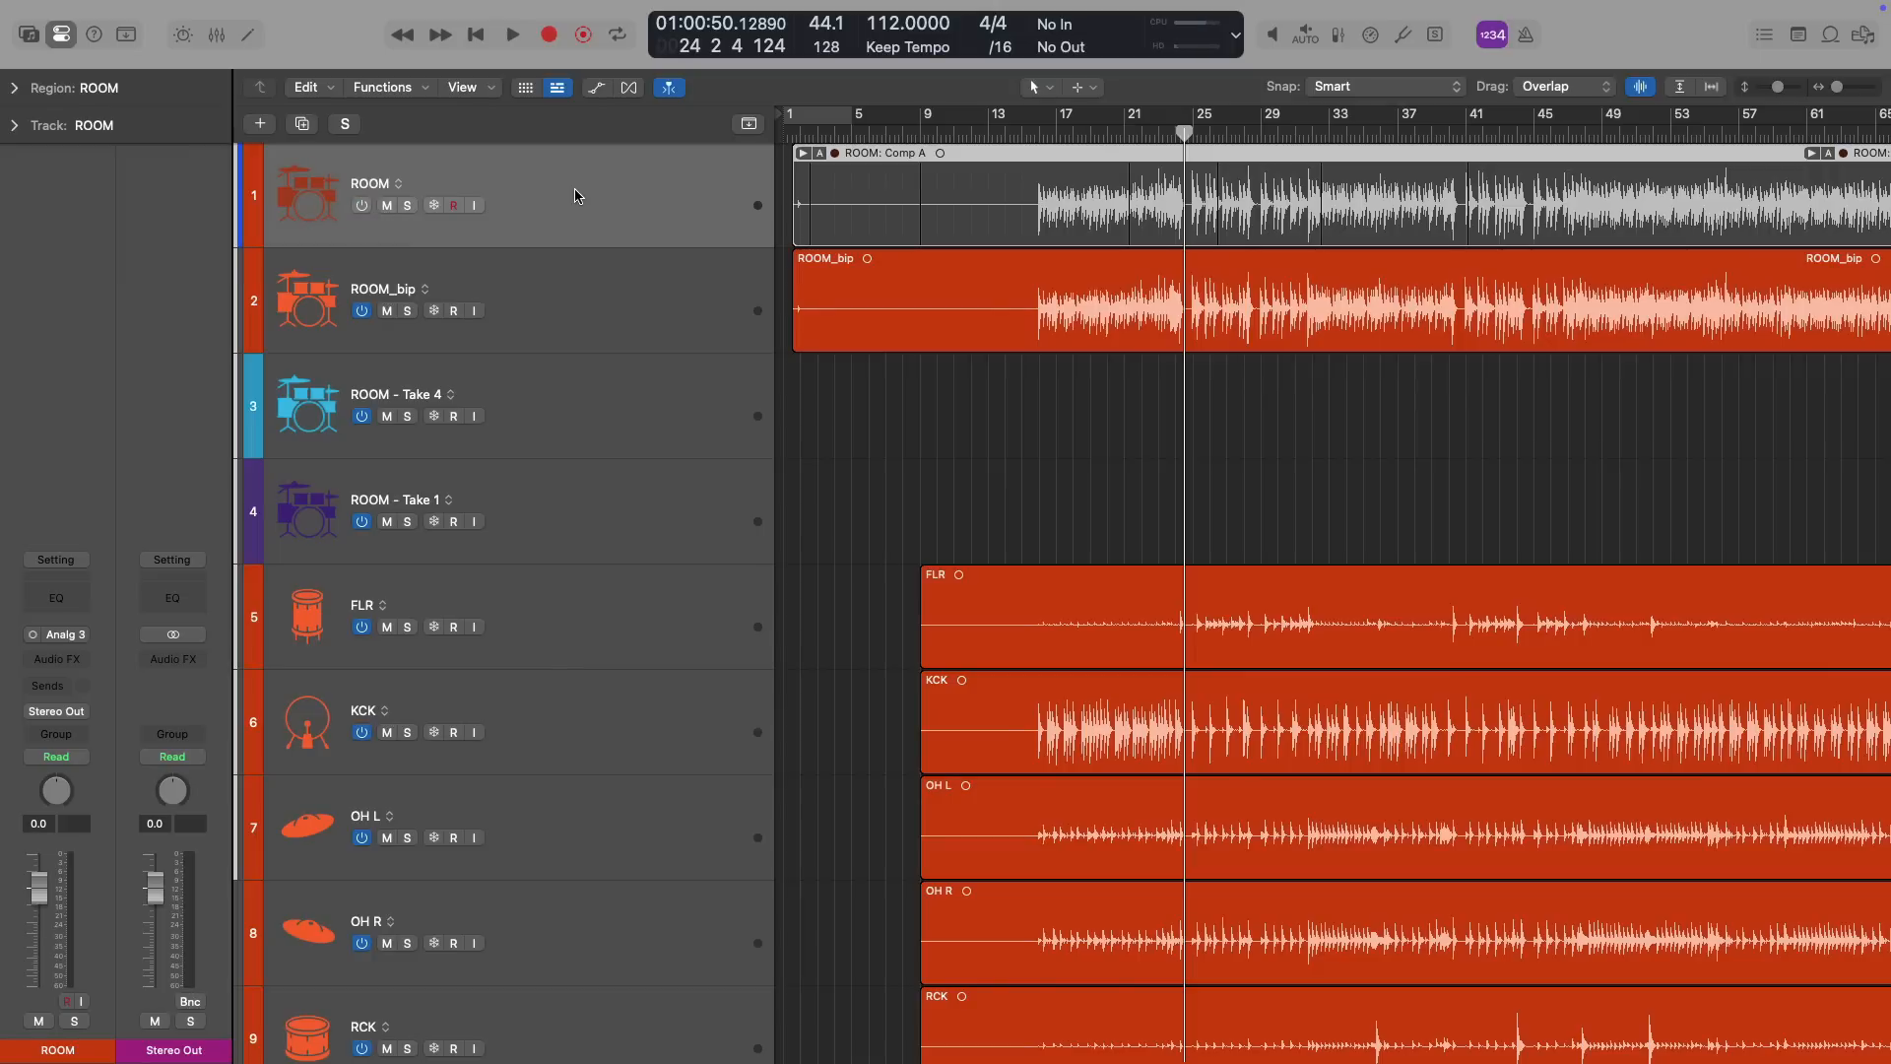
key("ctrl+h")
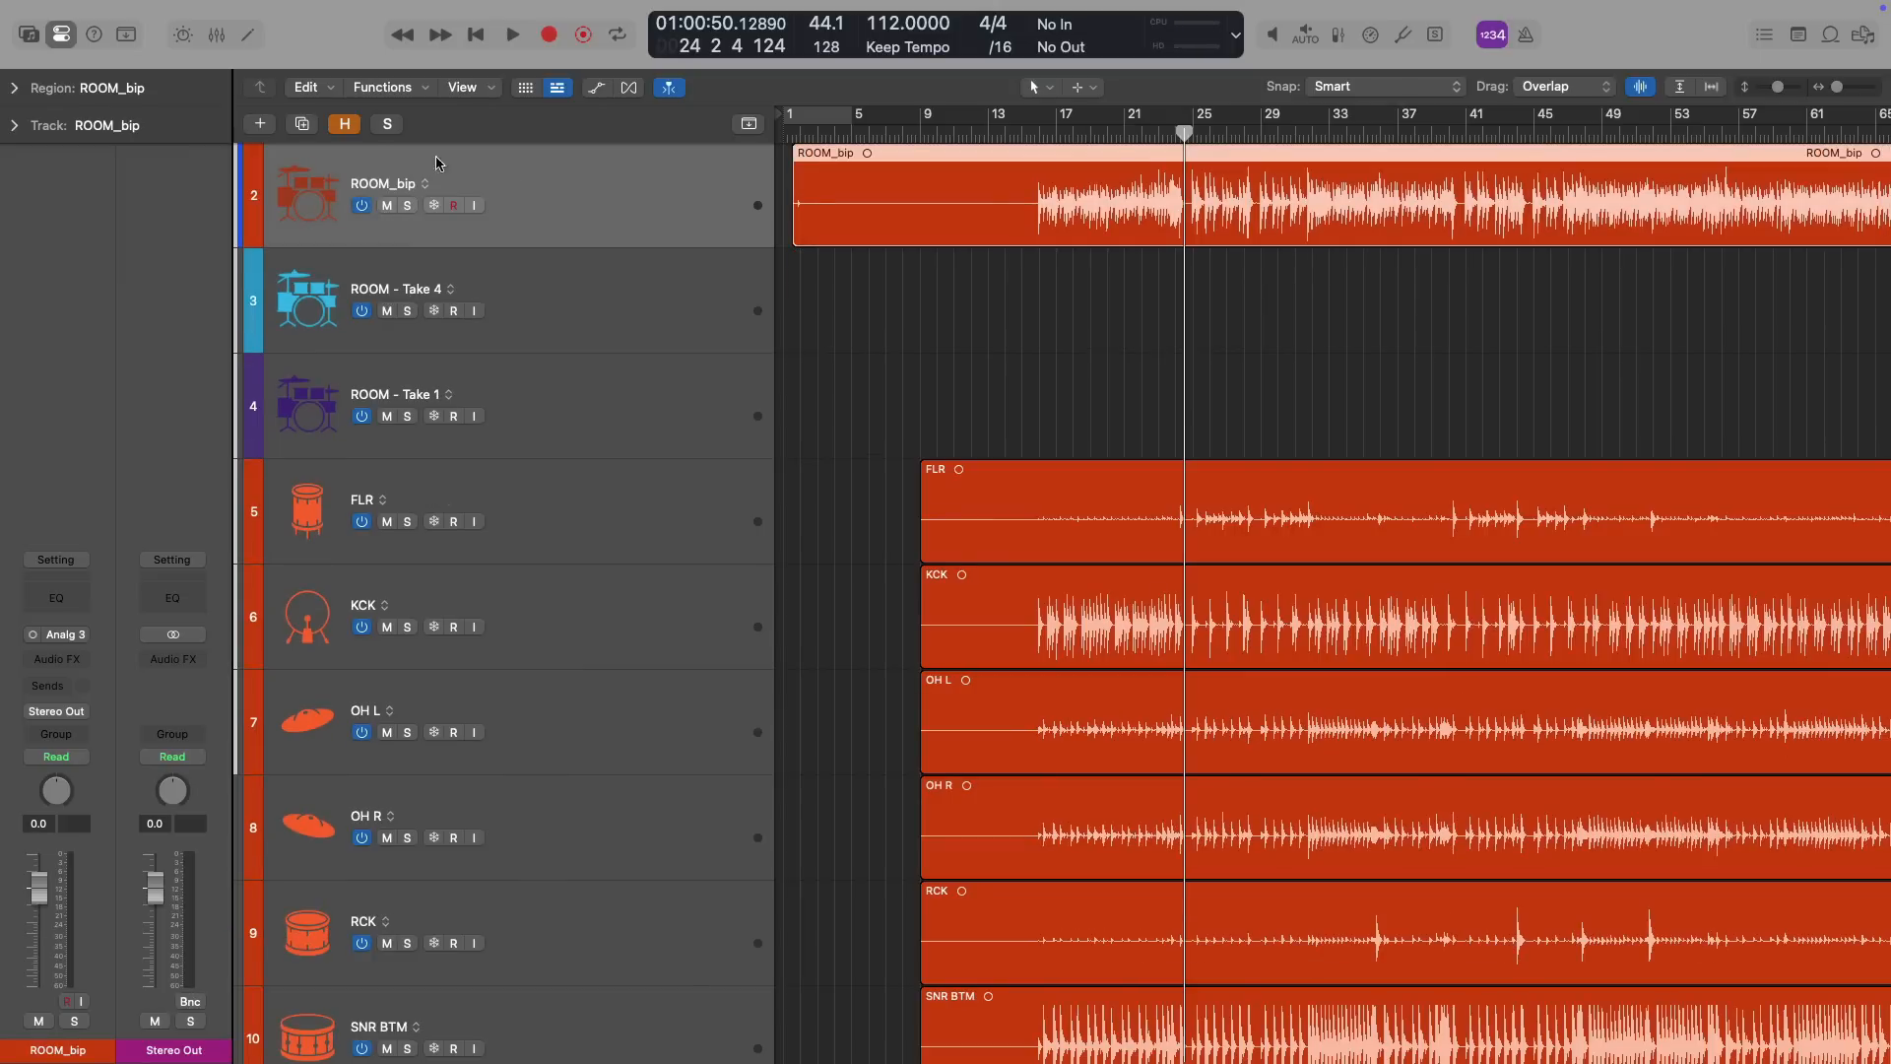
Reveal the hidden ROOM track, expand its take folder and turn the track back on
left_click(344, 124)
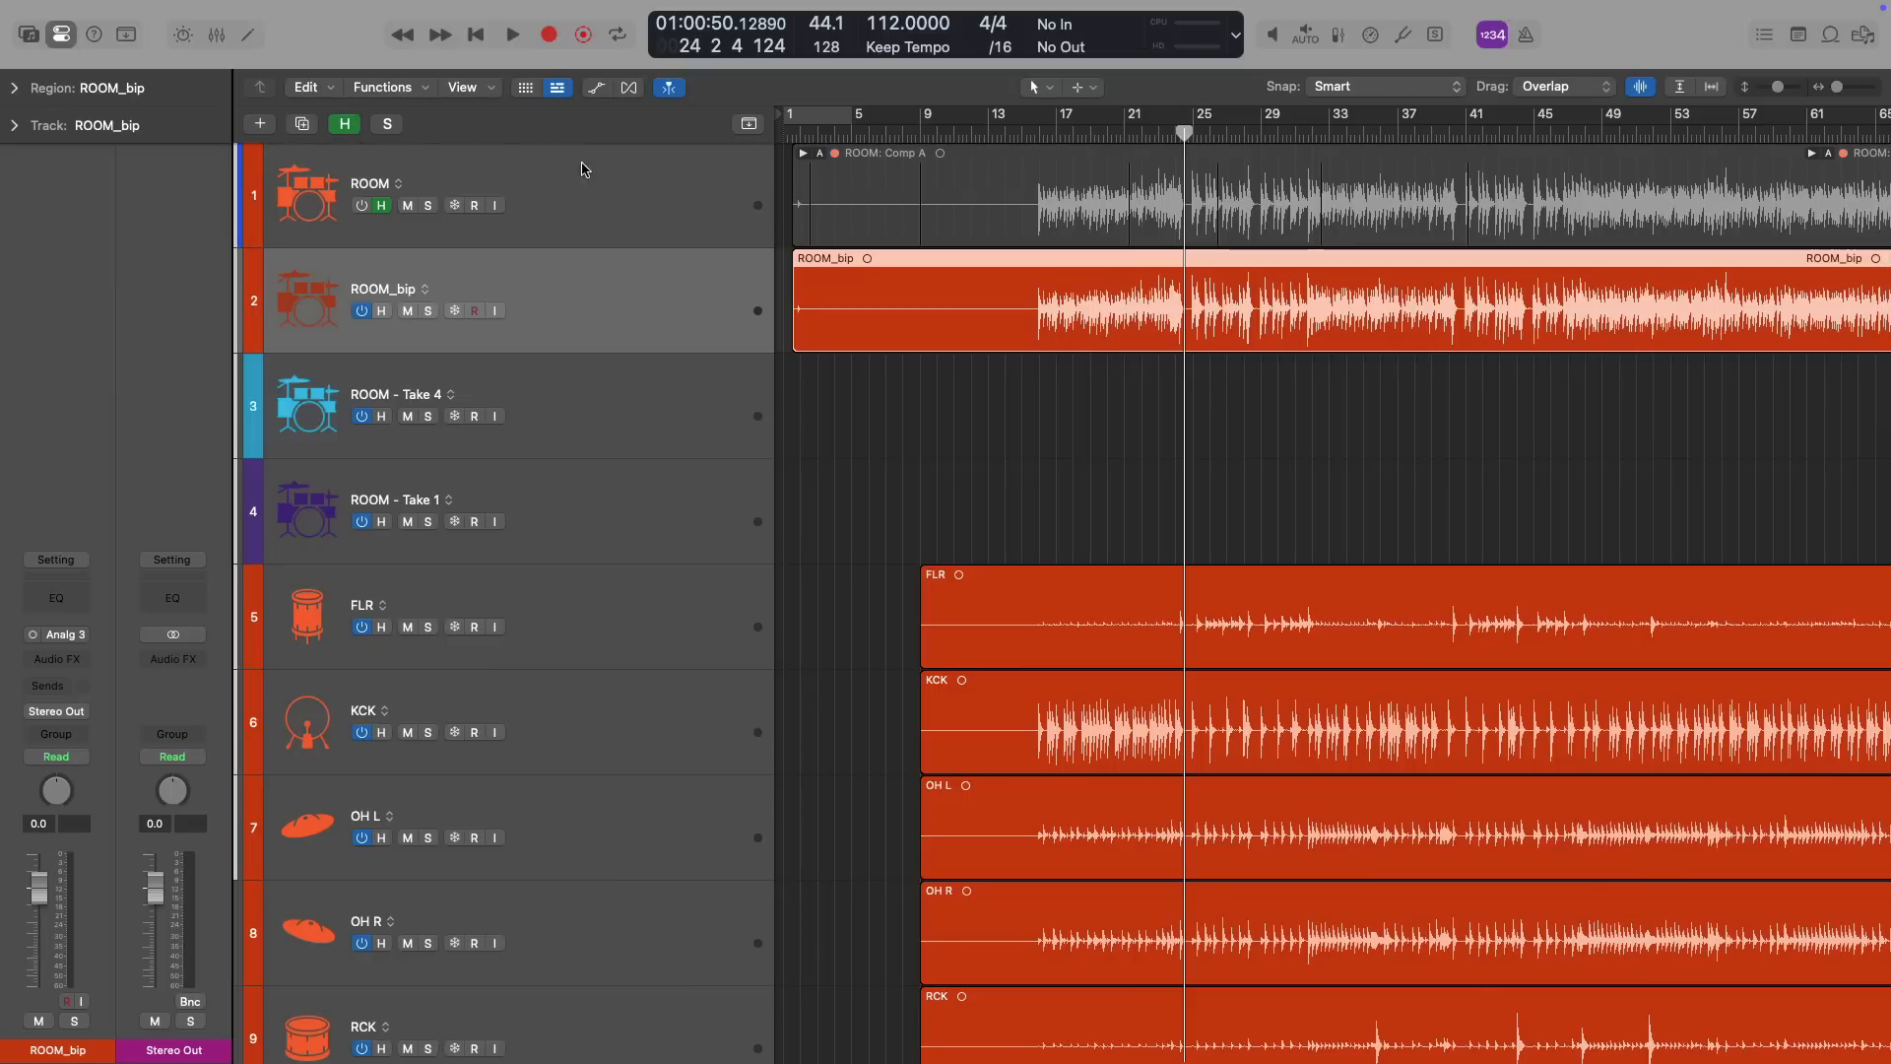
left_click(803, 154)
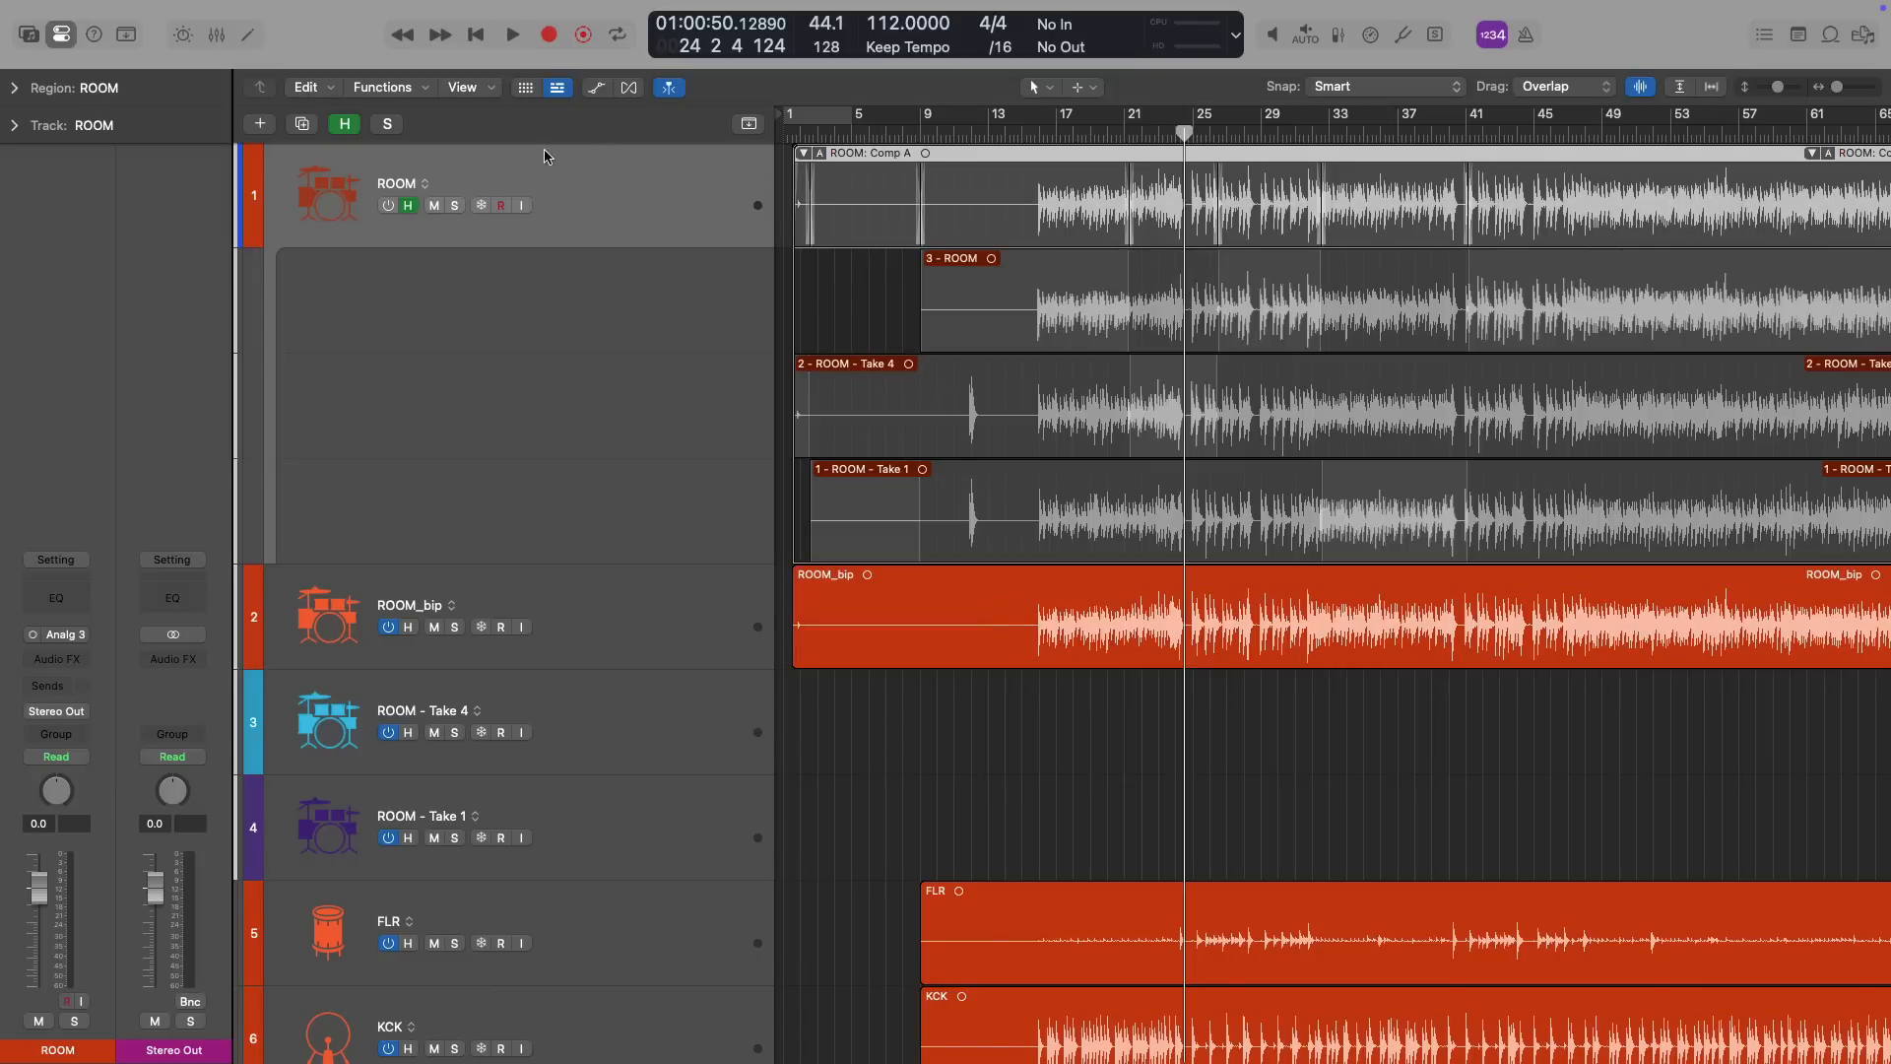
left_click(390, 205)
scroll(985, 414, "right", 2)
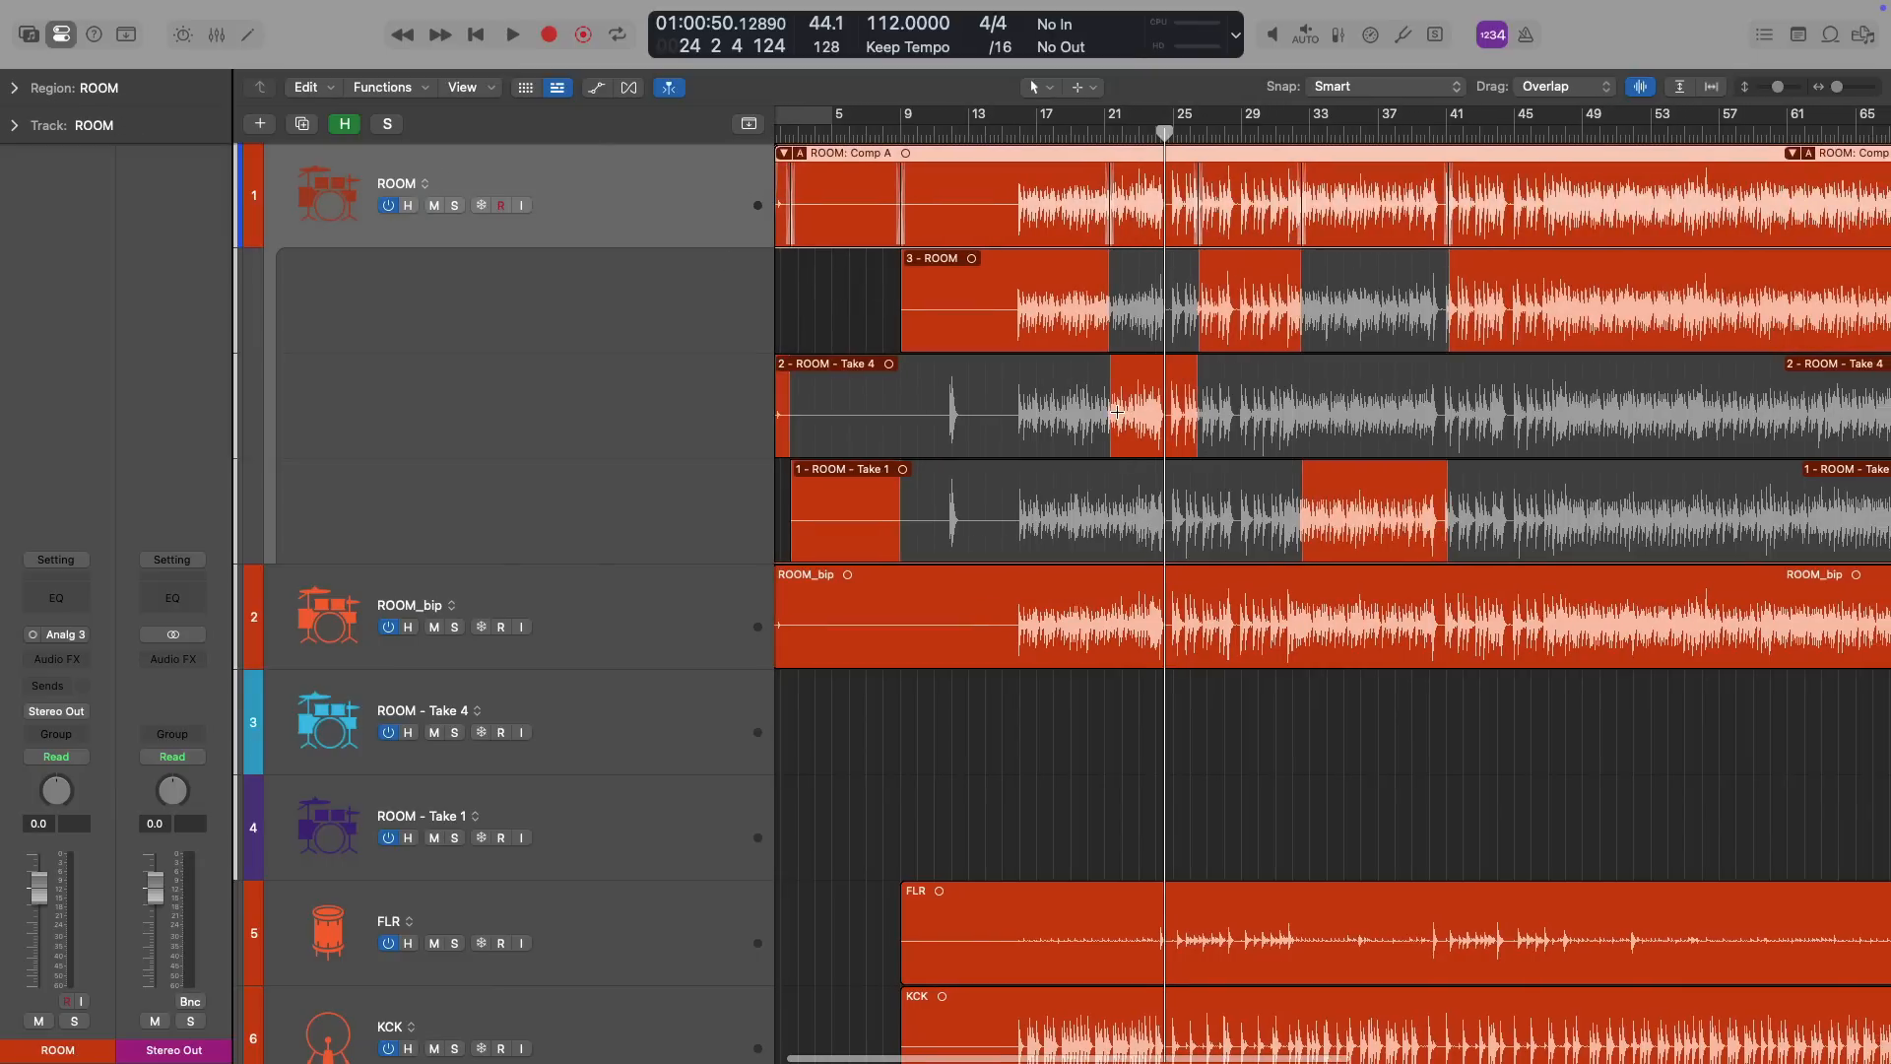
scroll(1138, 420, "left", 1)
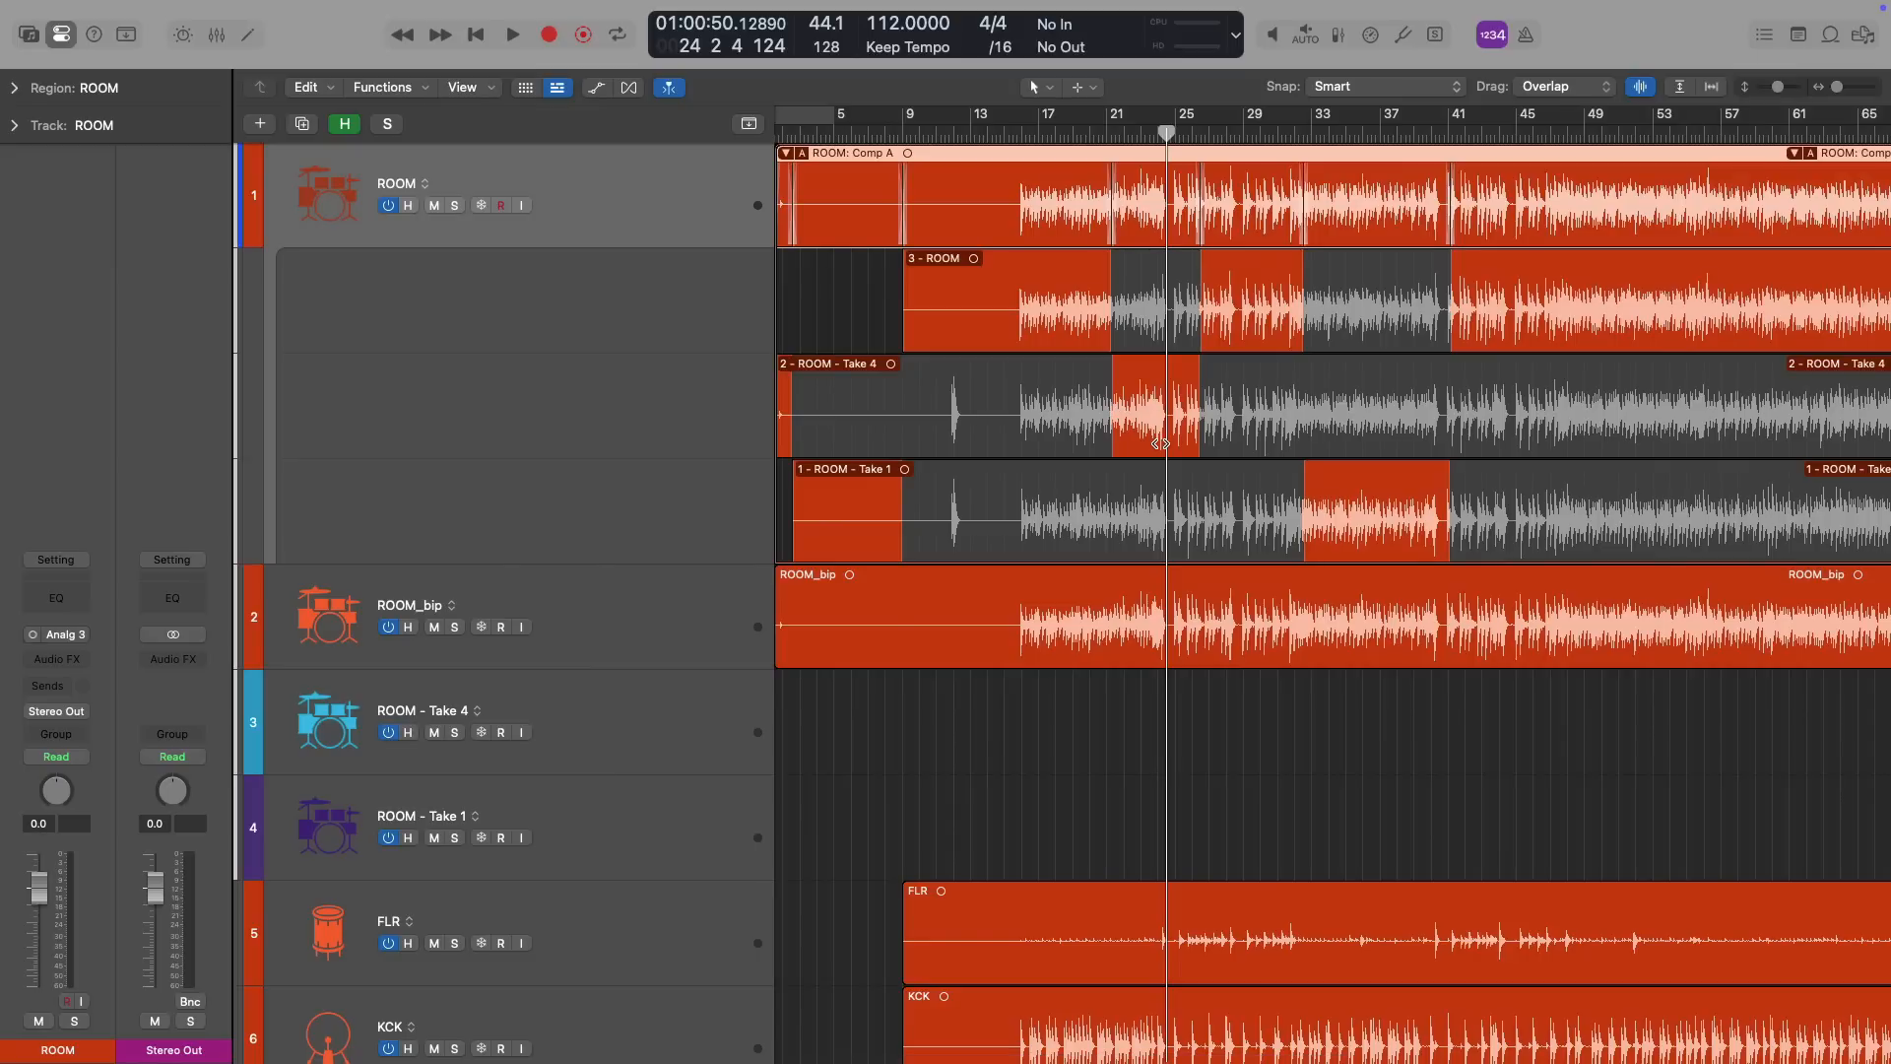
scroll(1160, 443, "right", 1)
left_click(1138, 534)
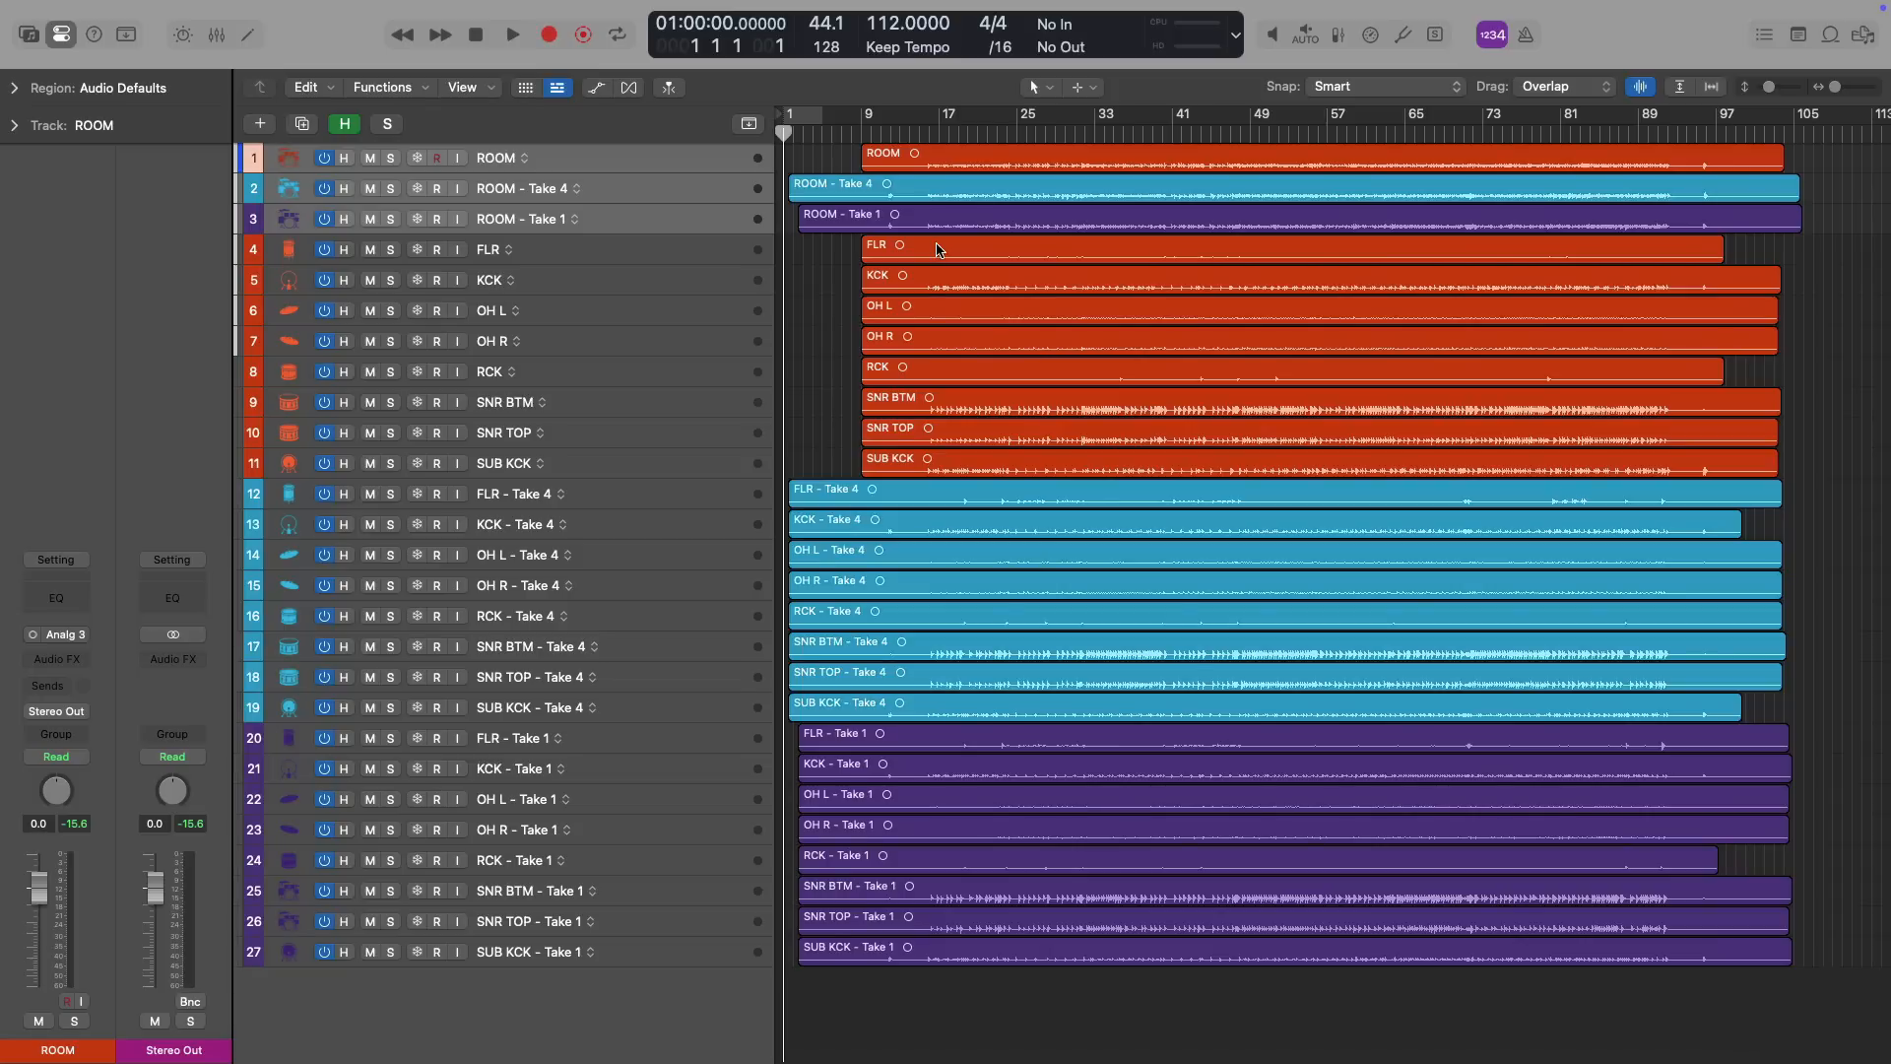
Pack the ROOM, ROOM - Take 4 and ROOM - Take 1 regions into a take folder
left_click_drag(833, 162, 1035, 262)
scroll(1034, 262, "left", 4)
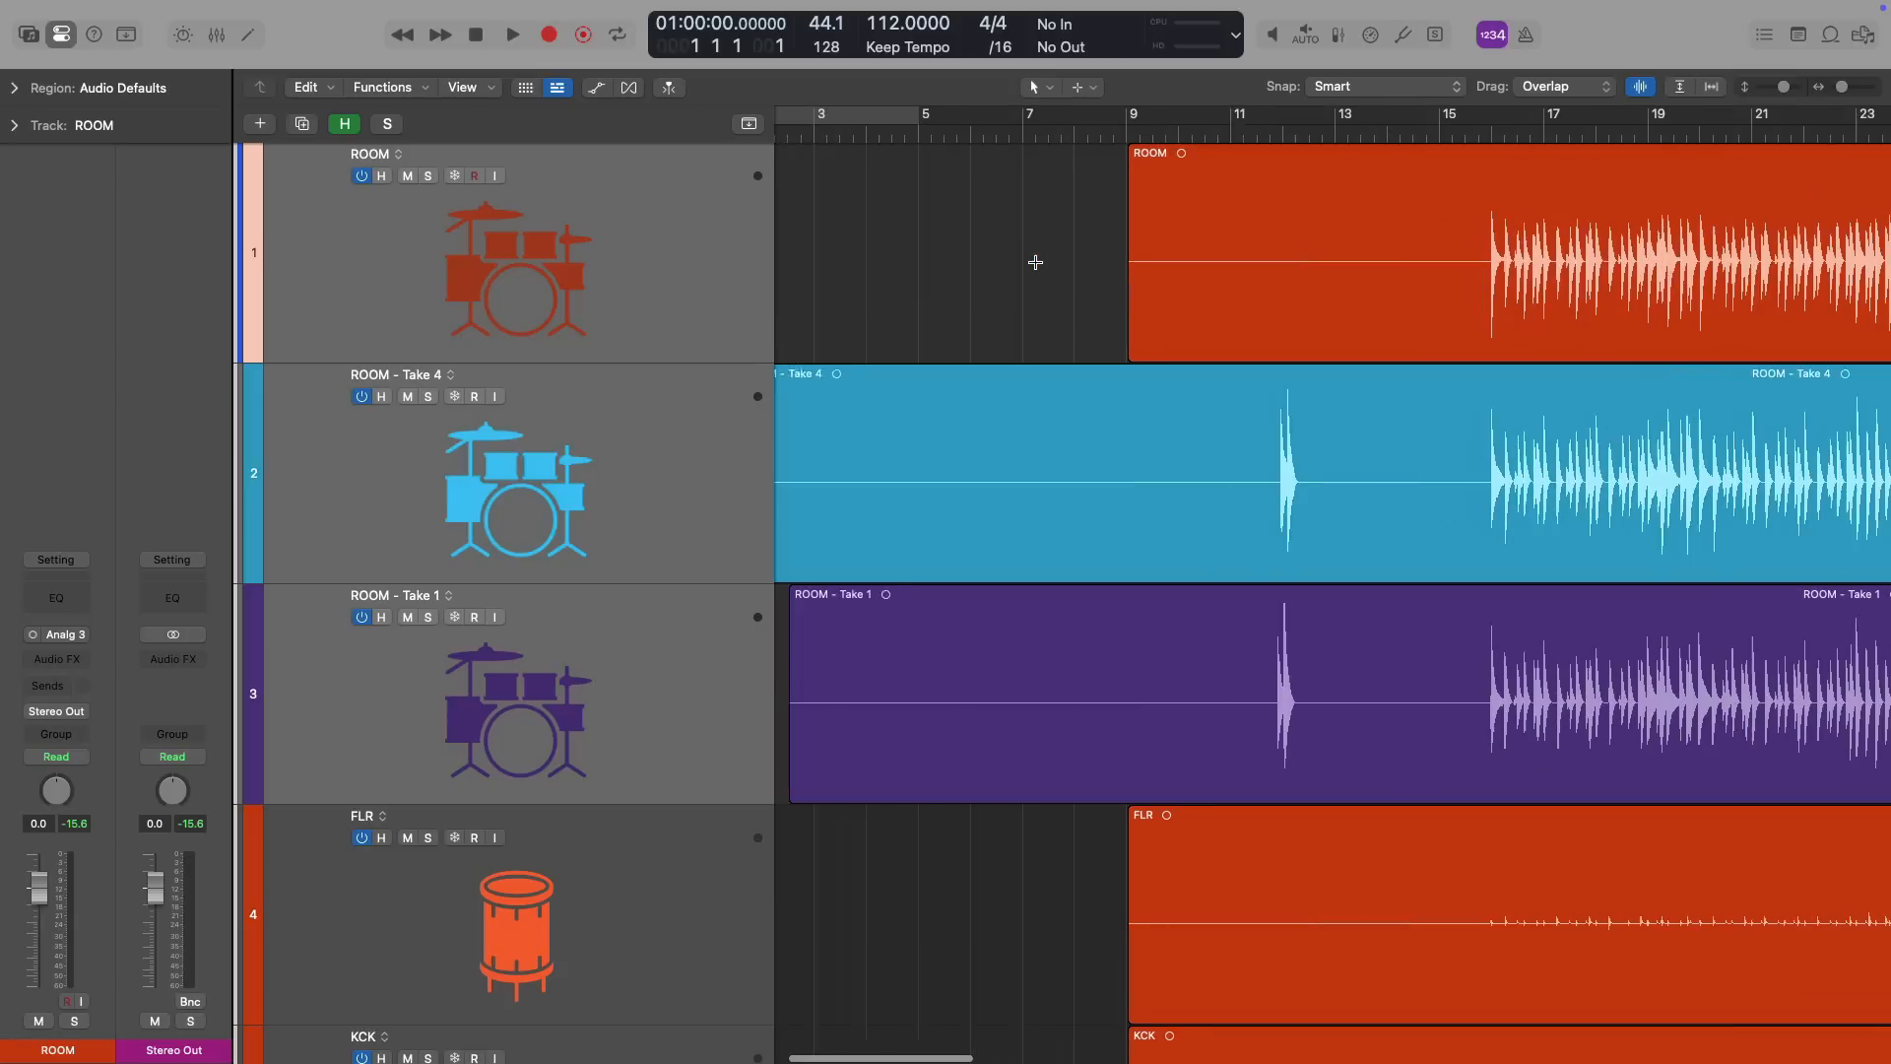
scroll(1047, 287, "left", 2)
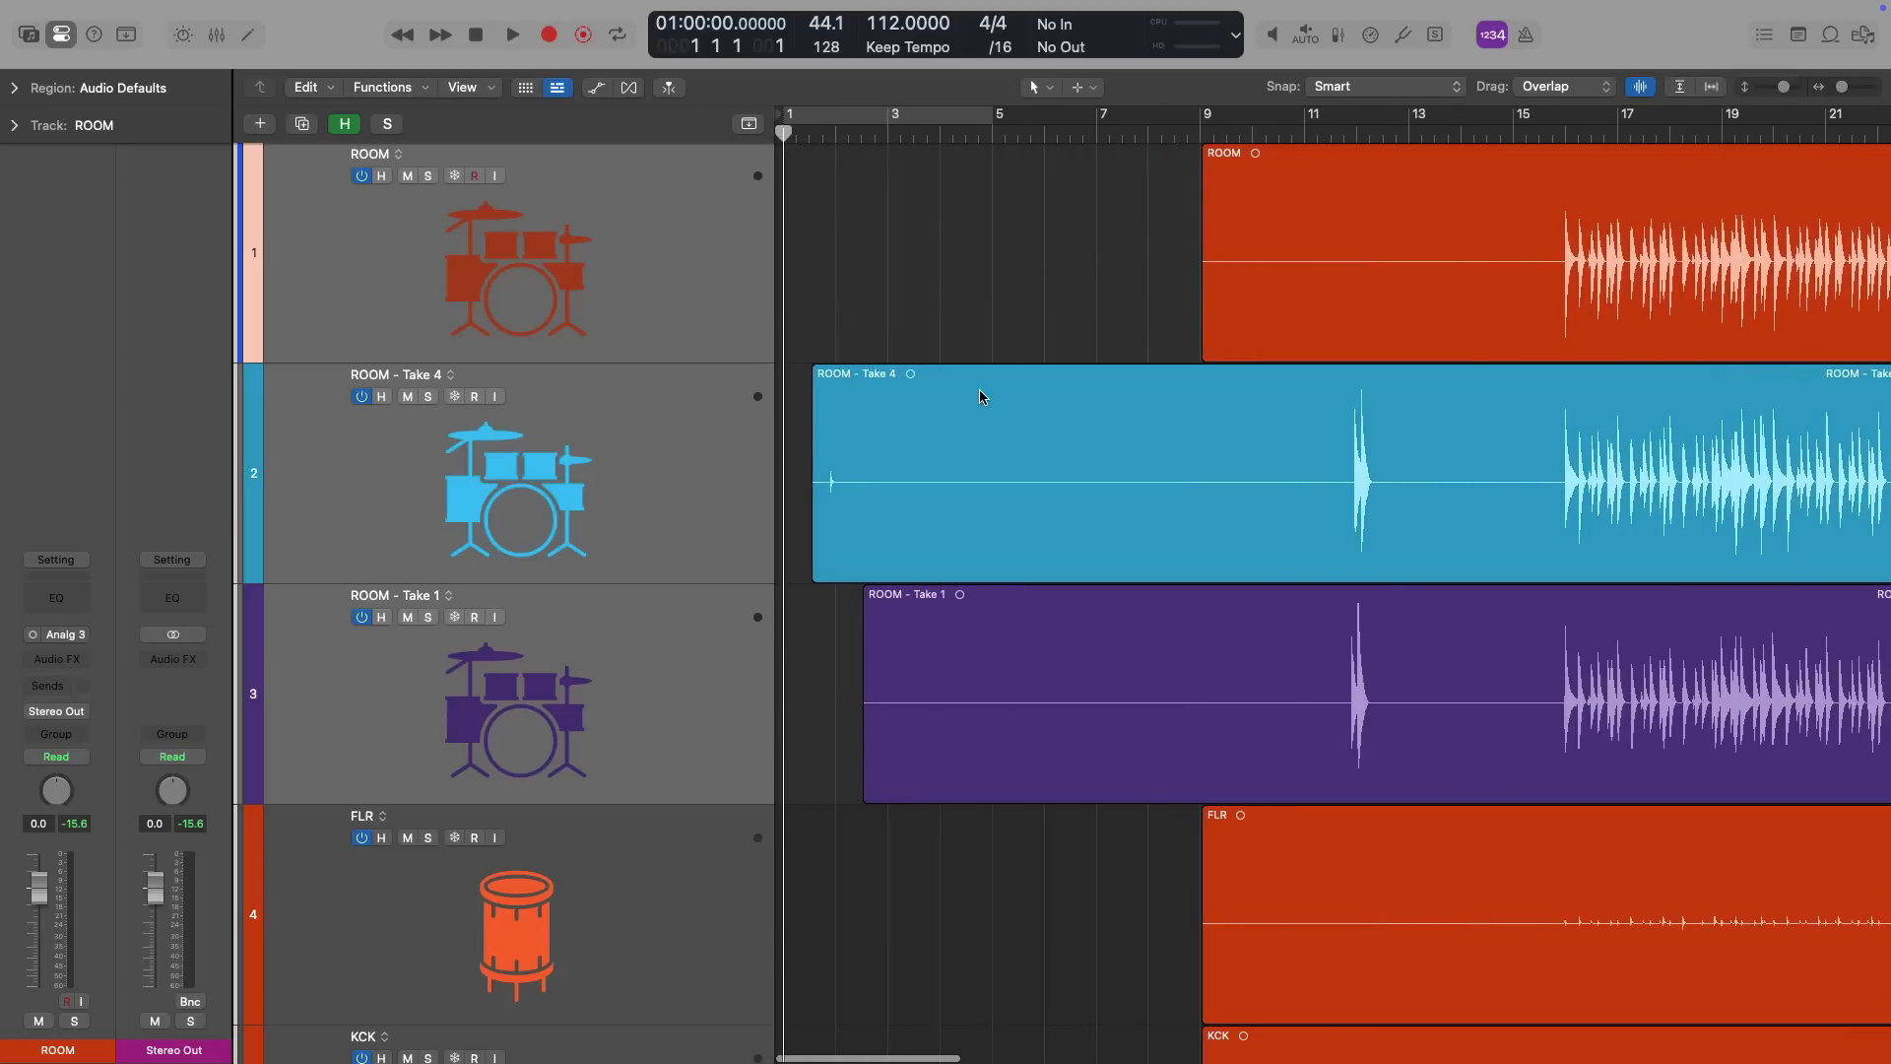
left_click(1089, 640)
left_click(1185, 389, "shift")
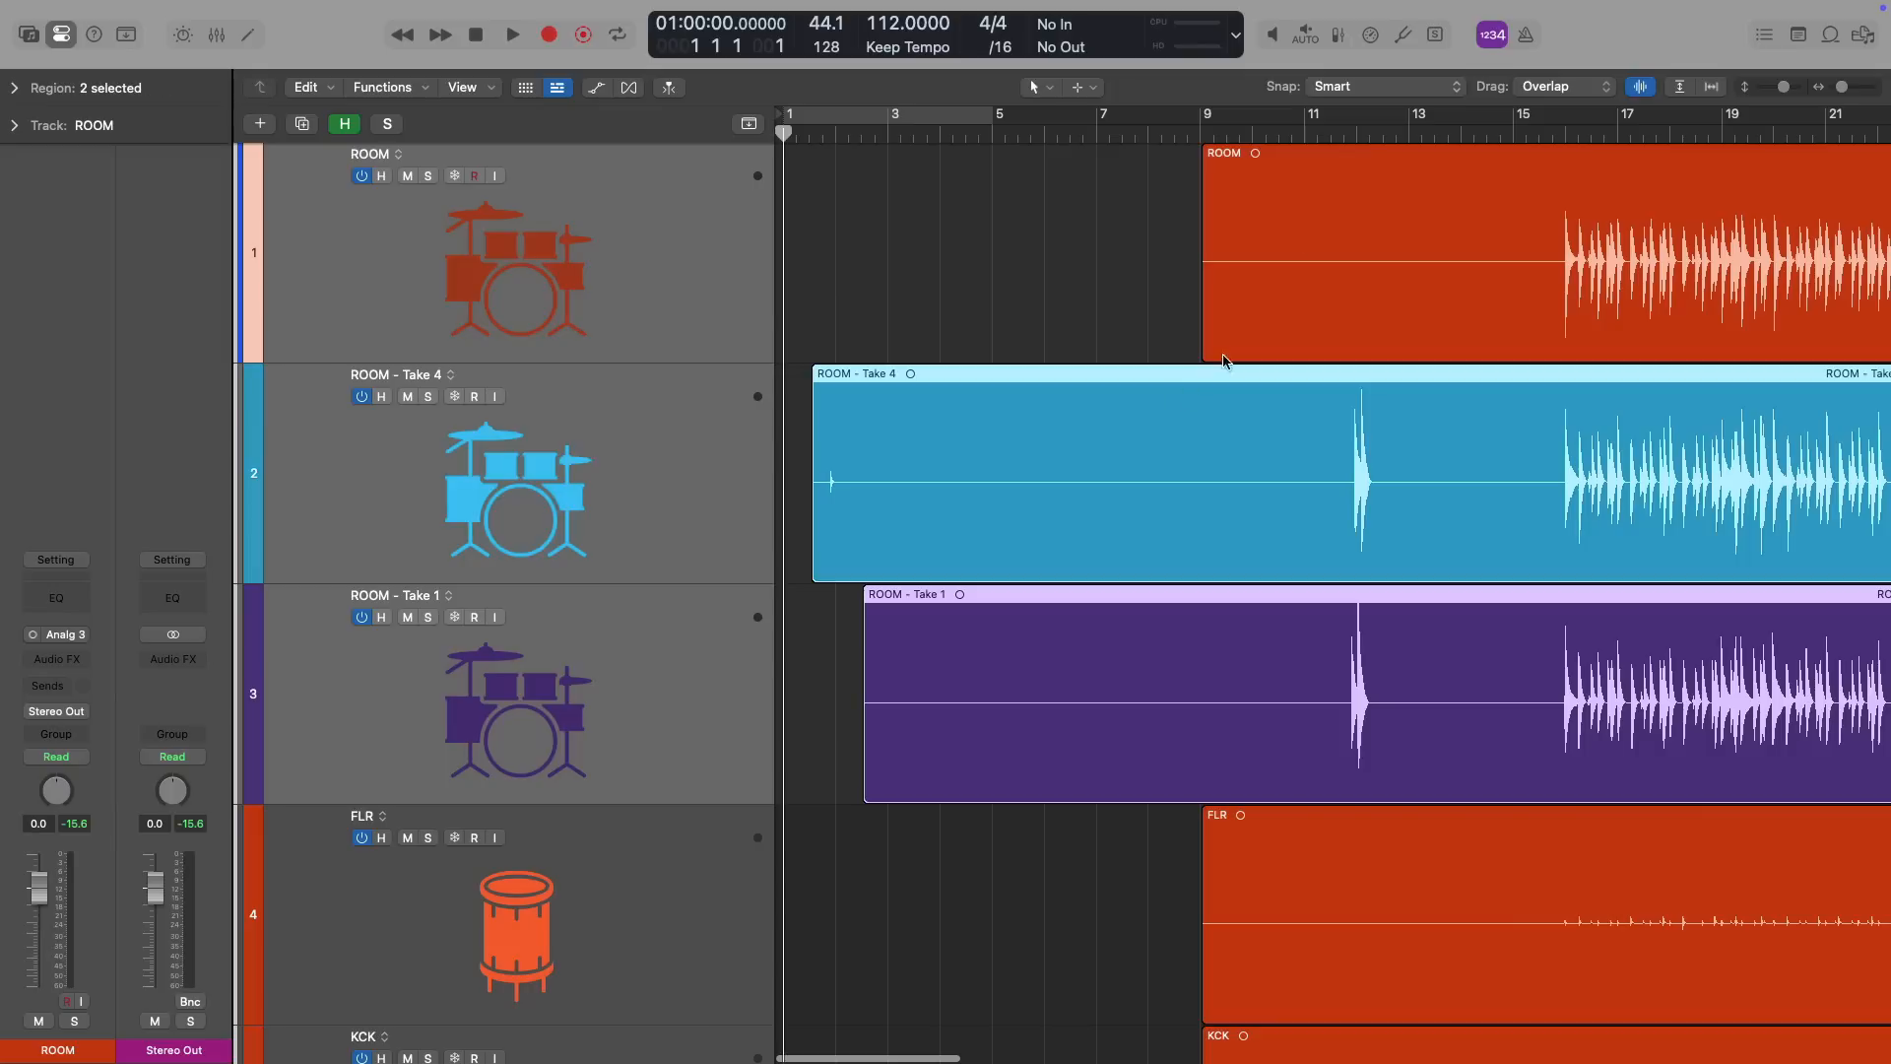
left_click(1319, 219, "shift")
right_click(1320, 218)
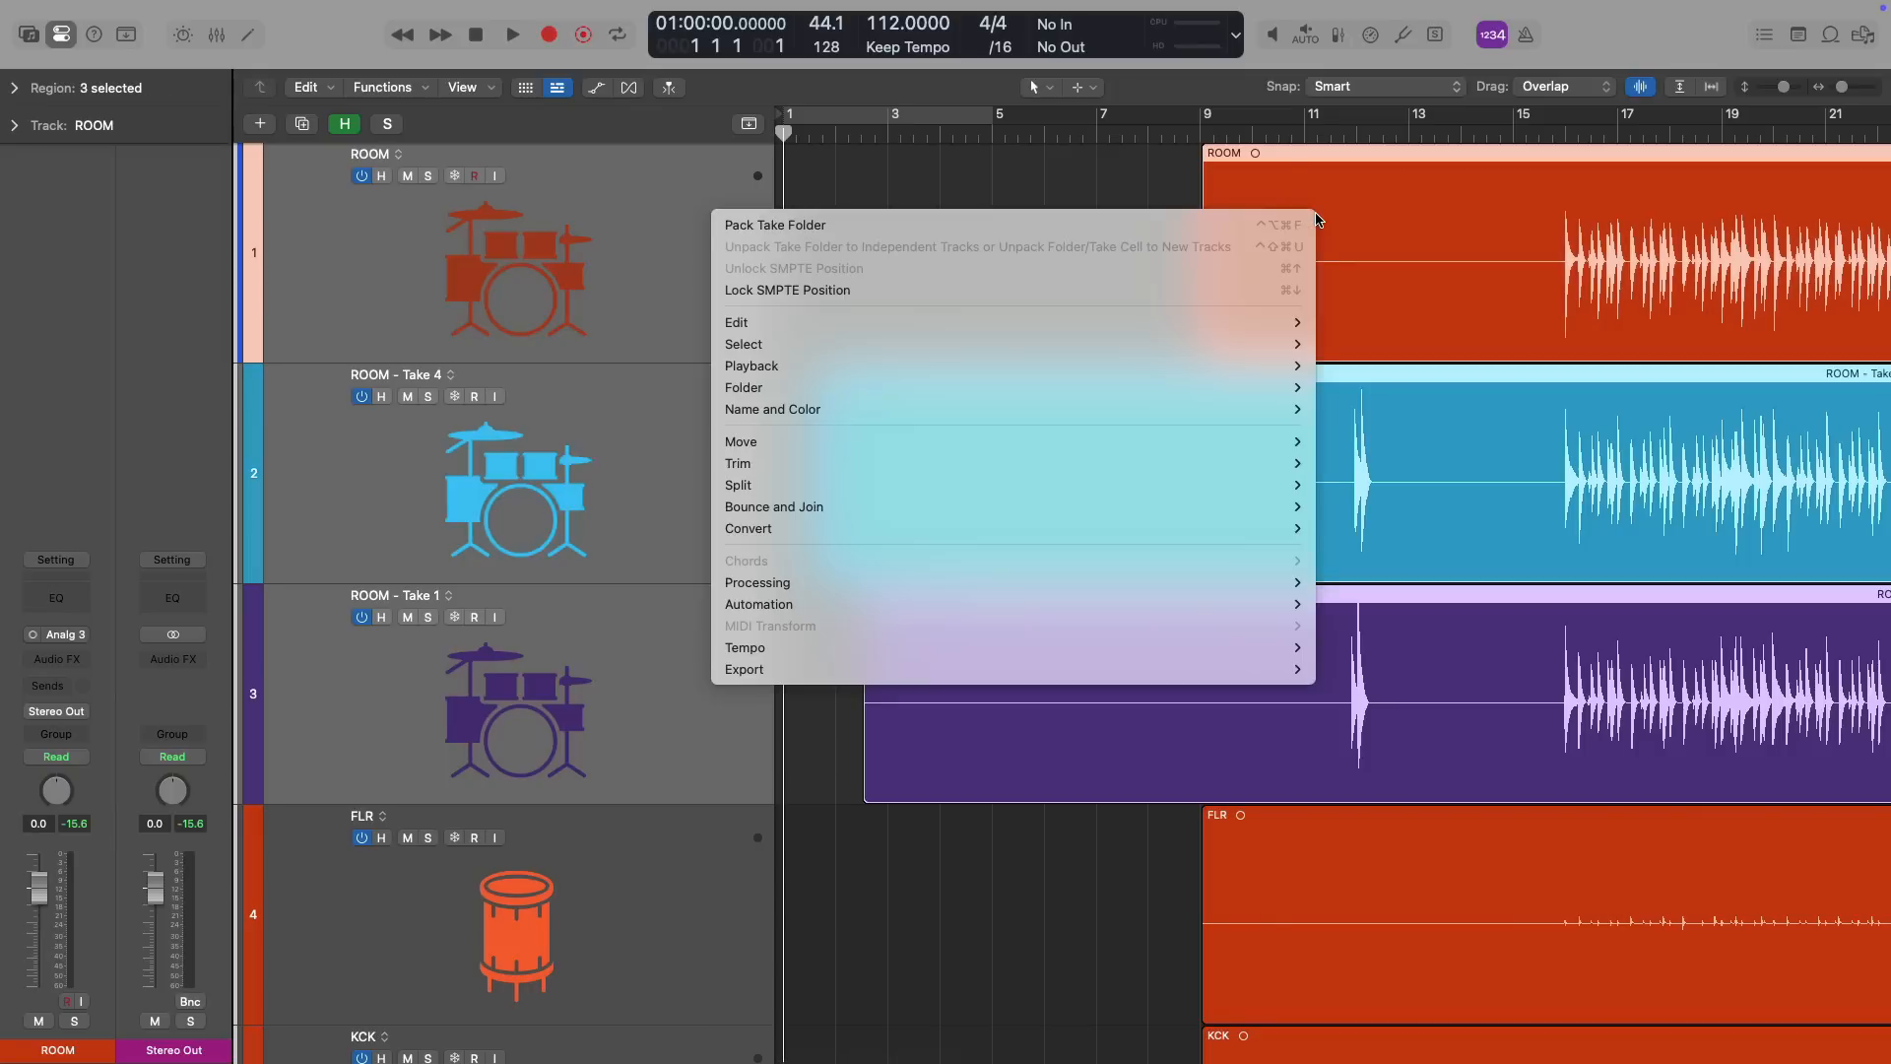
left_click(1270, 226)
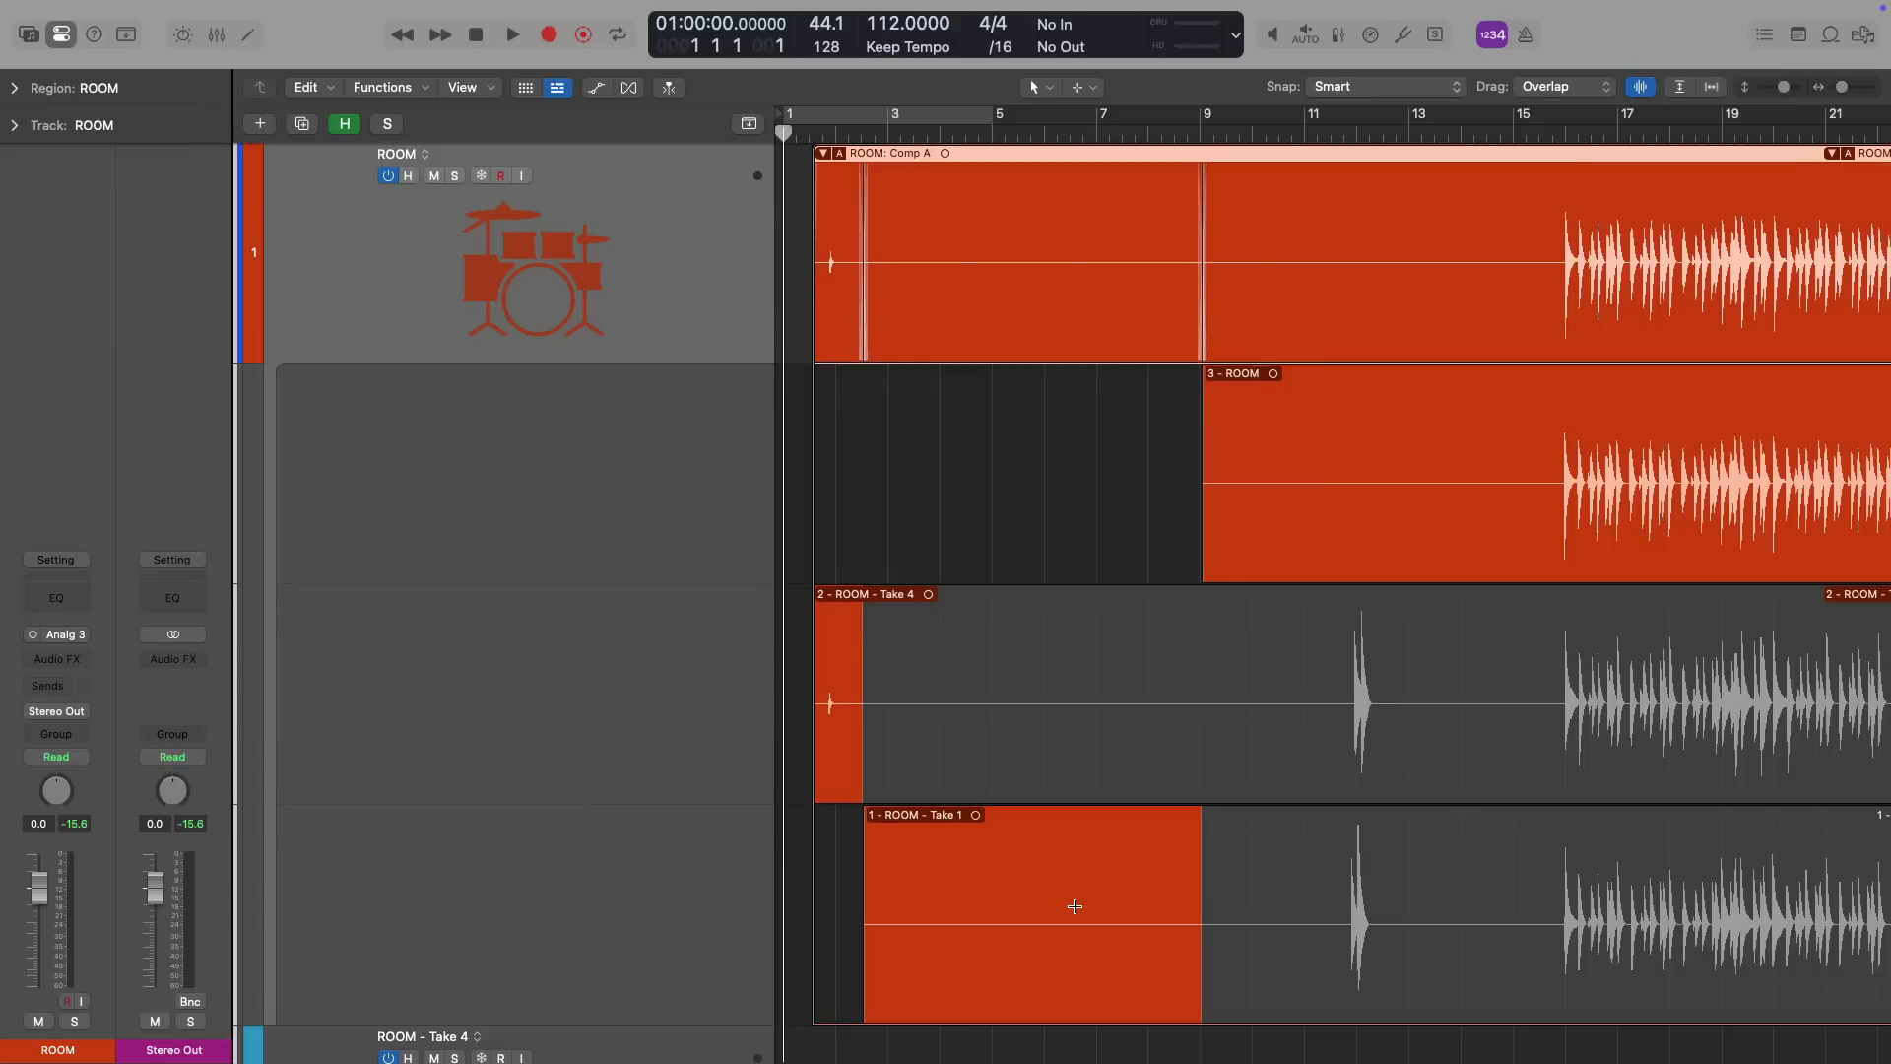
Undo the packing, place ROOM - Take 1 above ROOM - Take 4, and pack the three ROOM regions into a take folder in that order
key("super+z")
left_click_drag(703, 684, 705, 388)
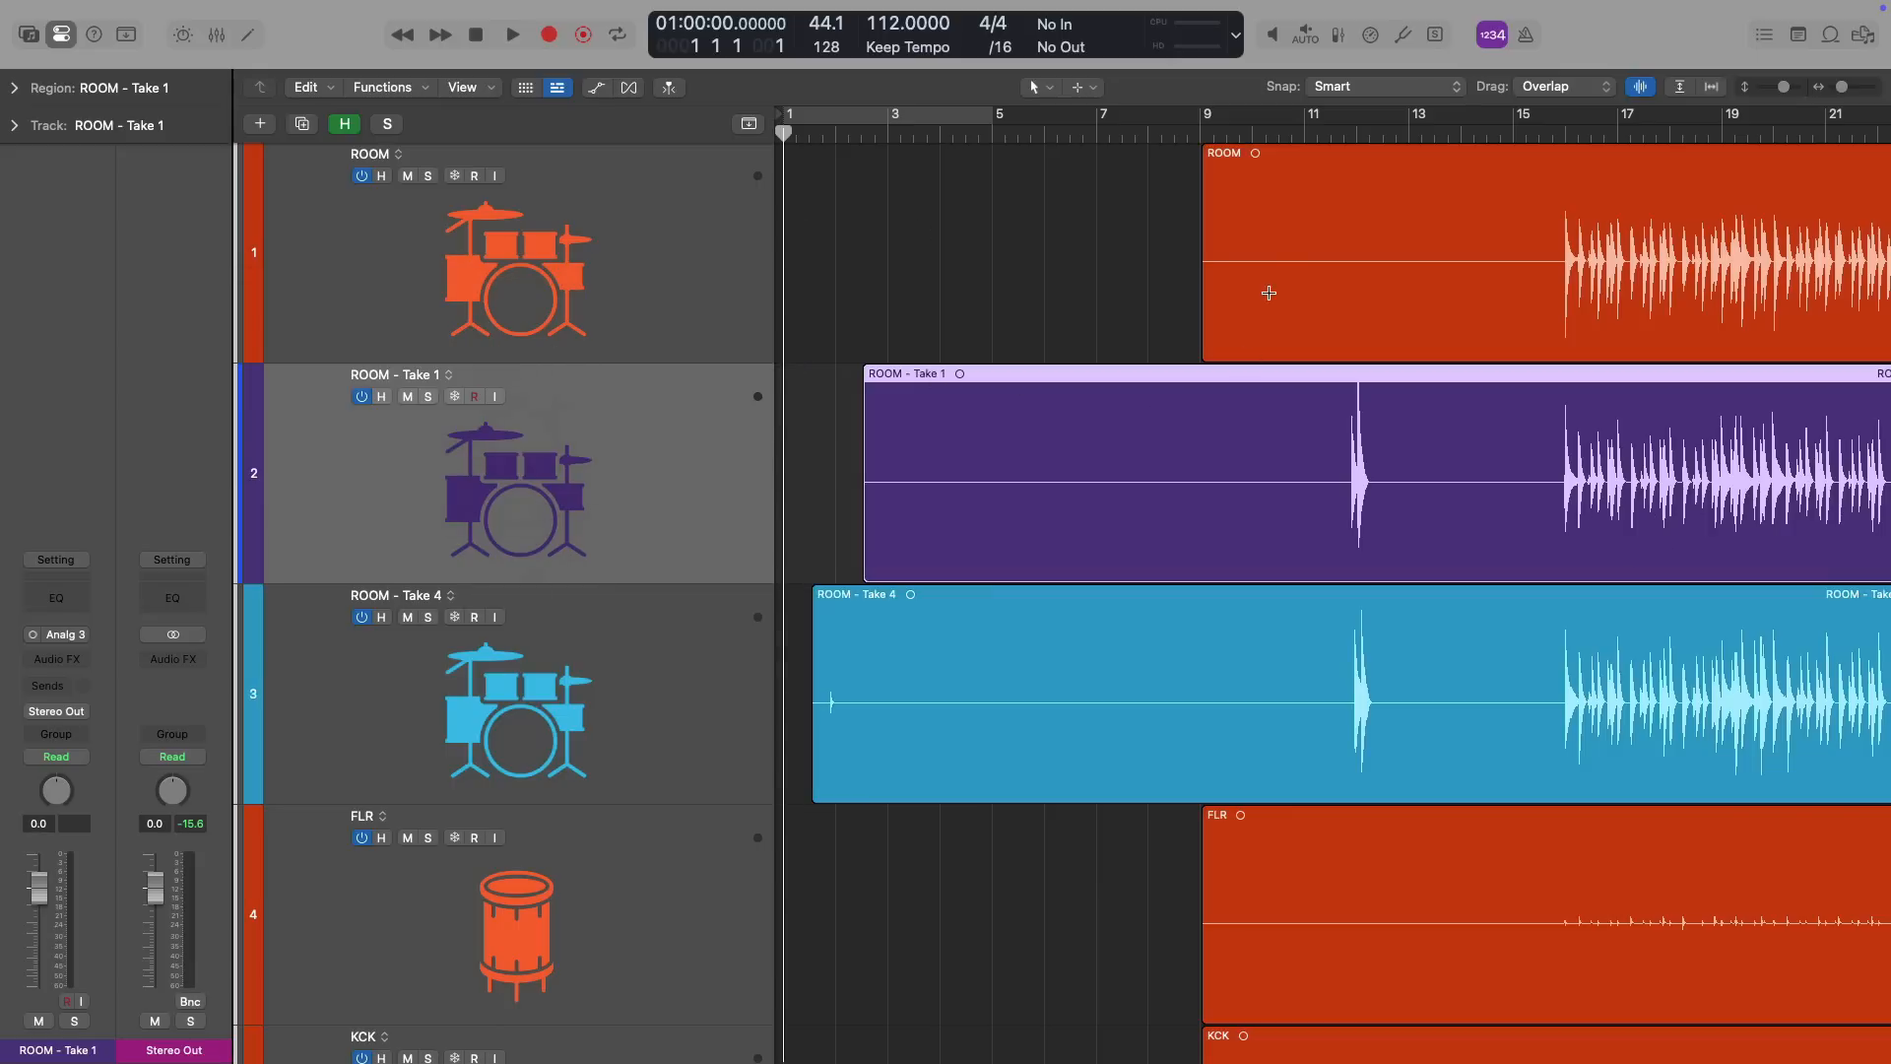
left_click(1297, 211)
left_click(1293, 391, "shift")
left_click(1267, 635, "shift")
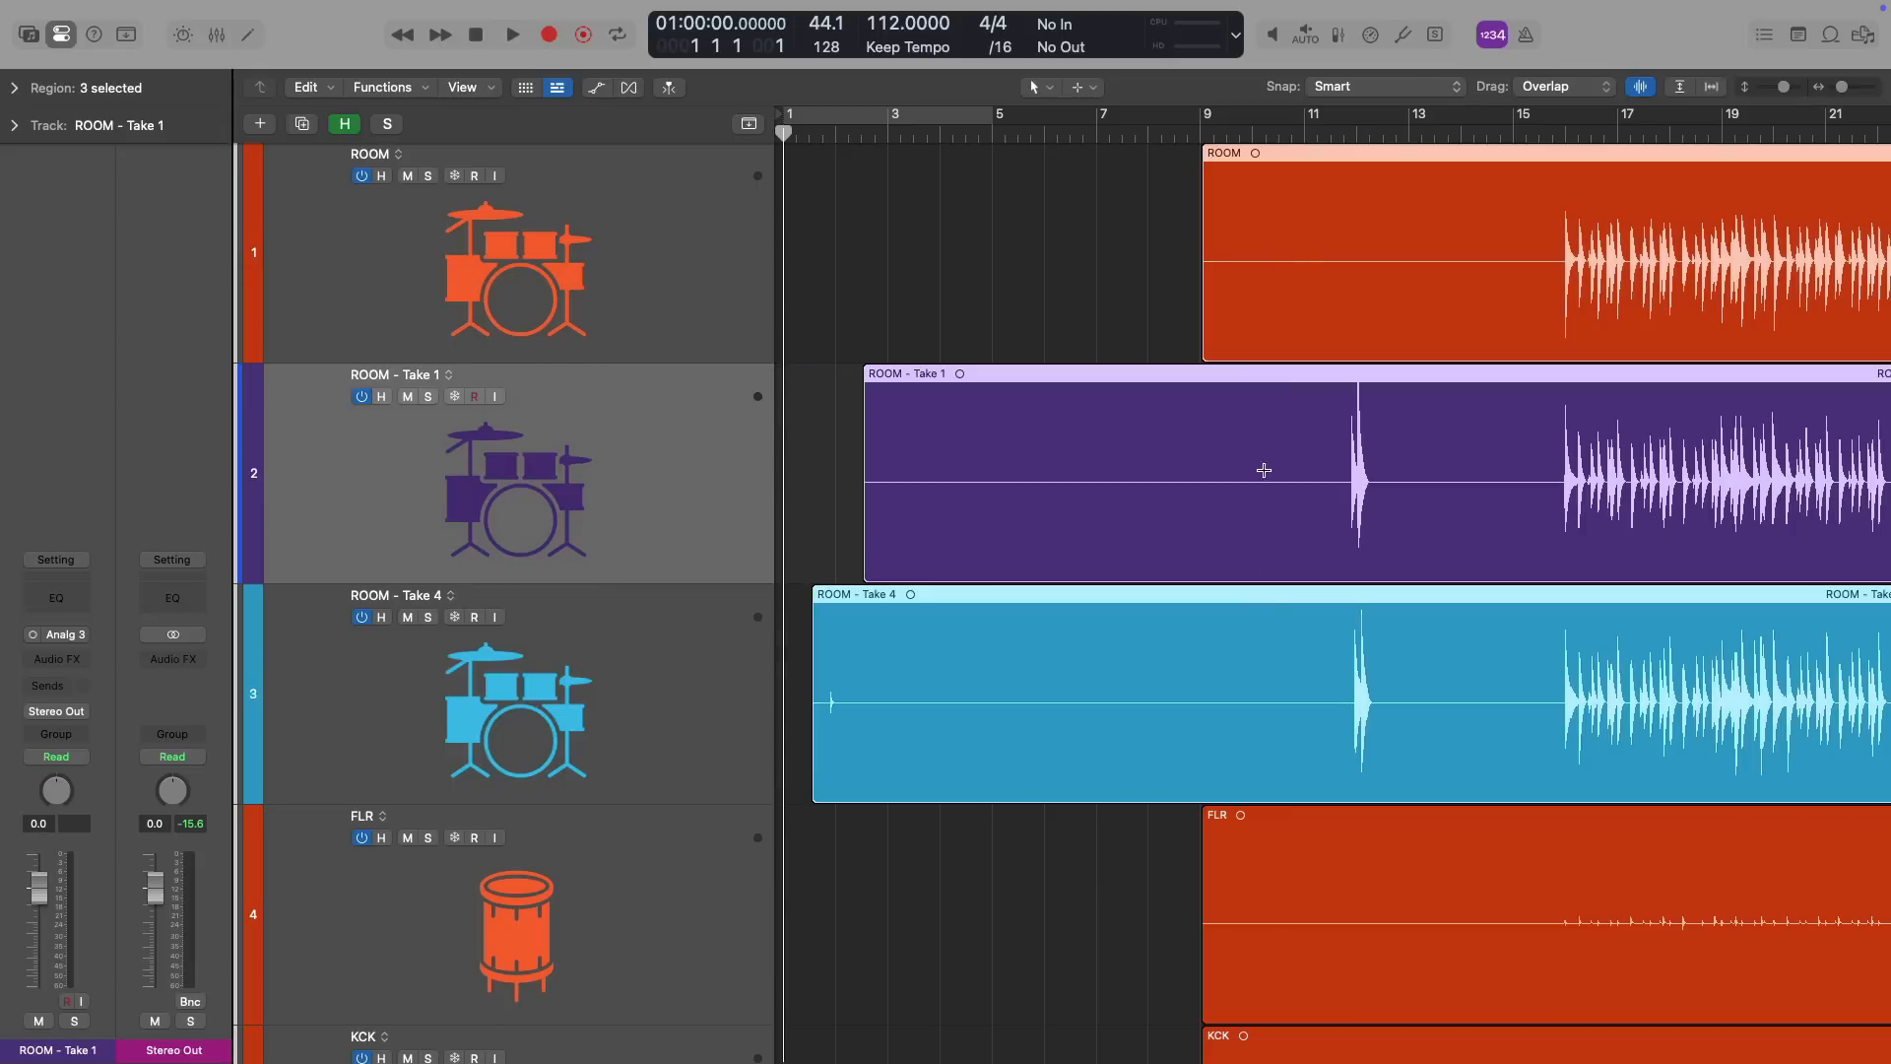
right_click(1273, 412)
left_click(1291, 423)
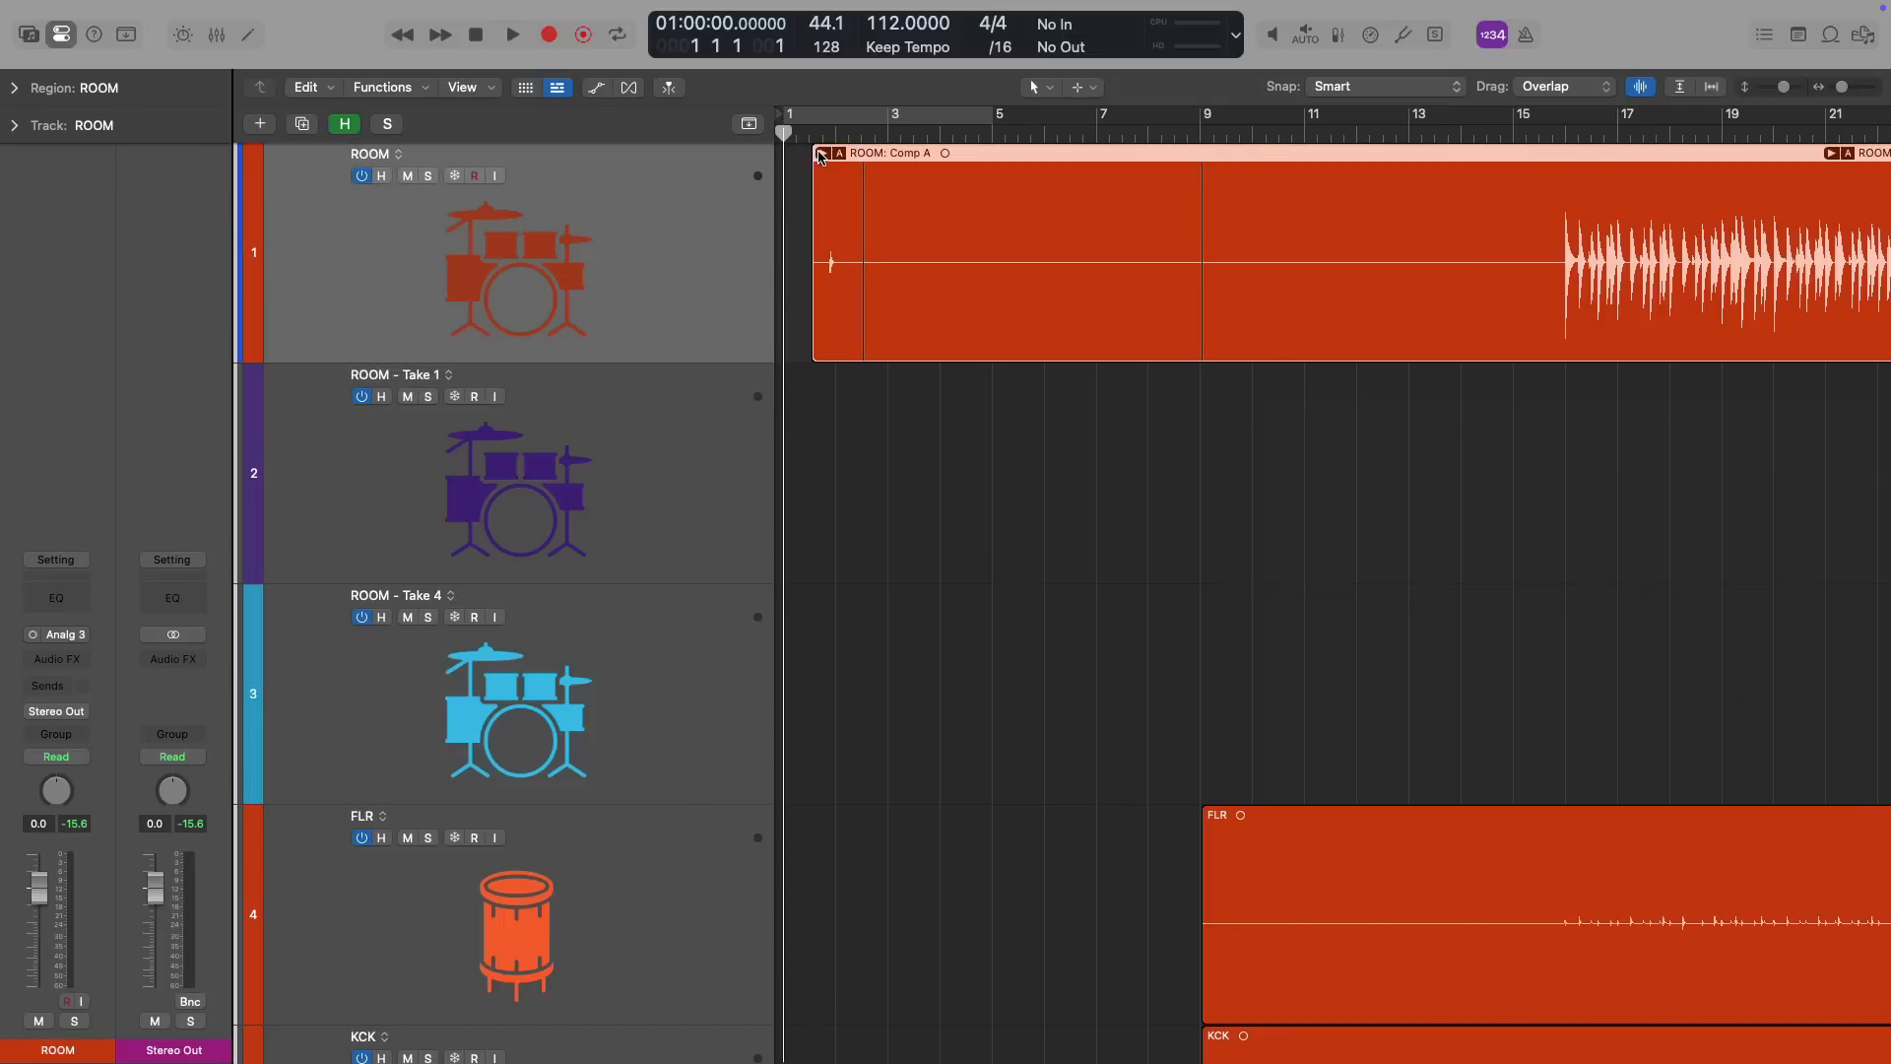
left_click(822, 154)
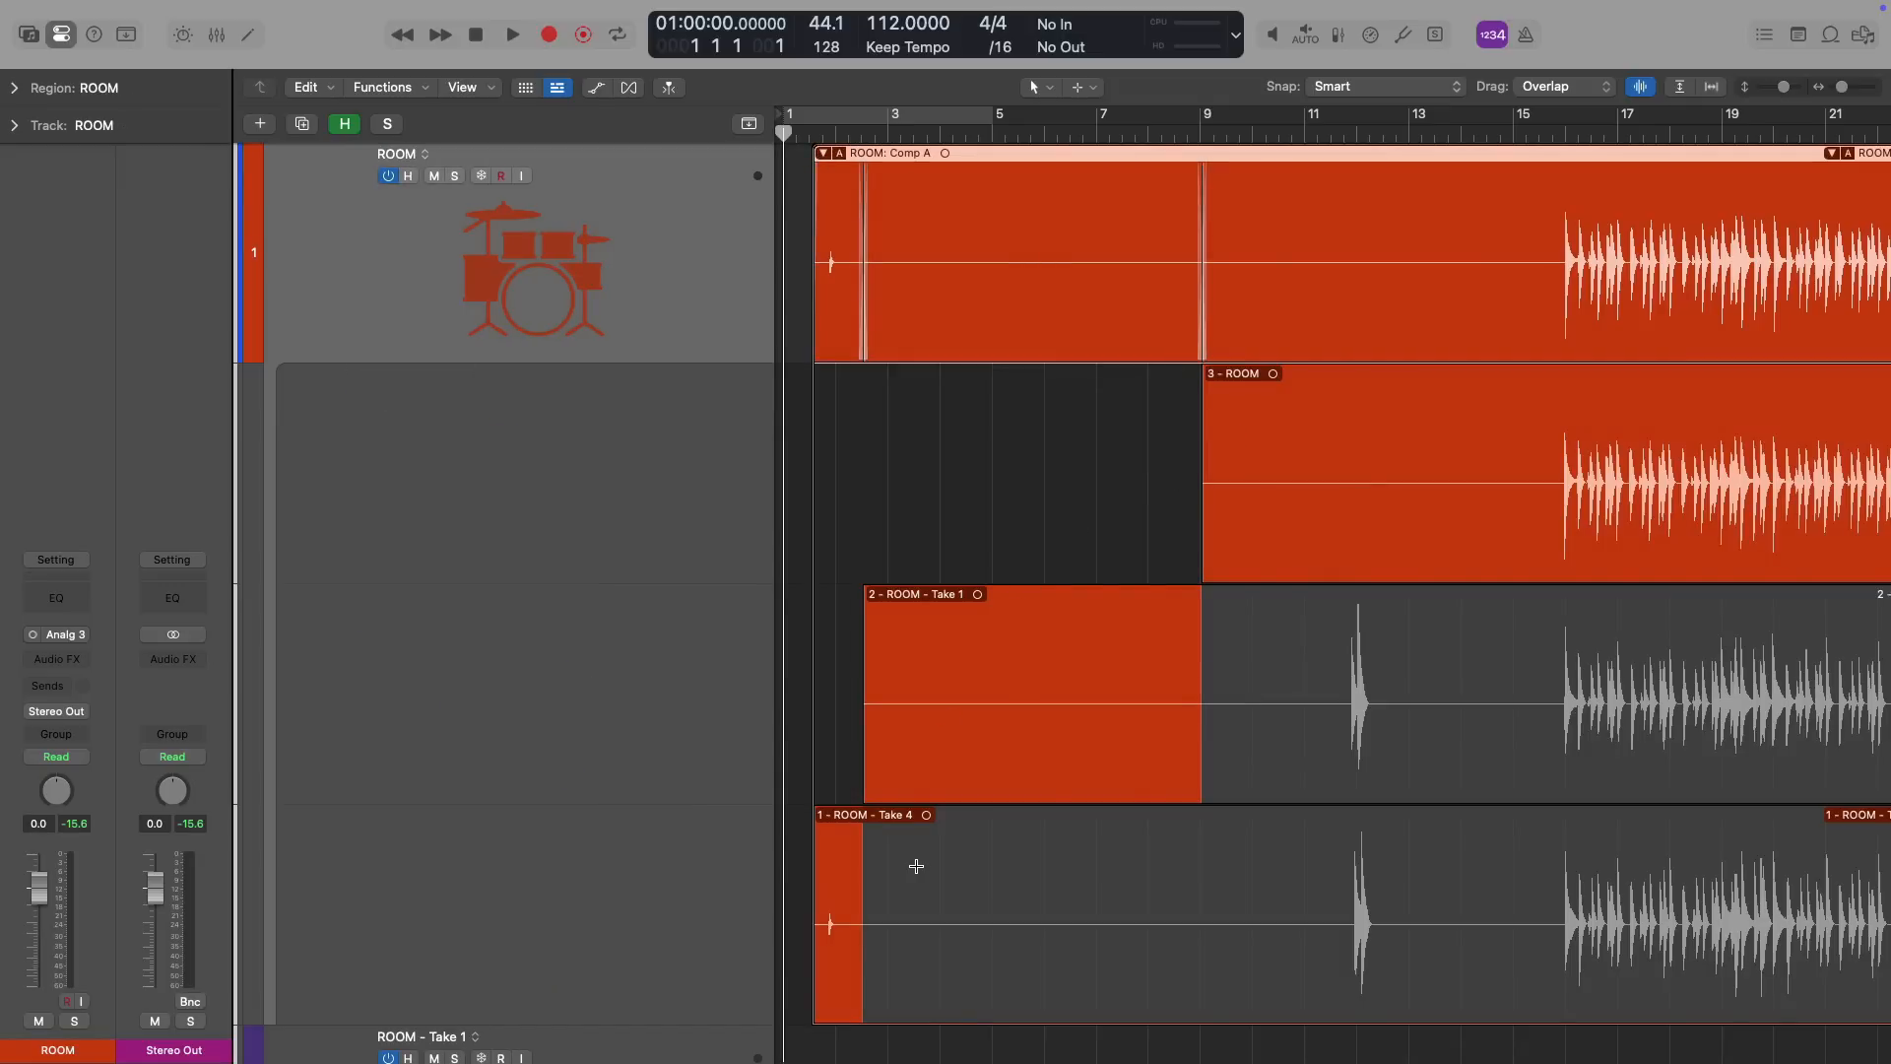
Undo the ROOM take folder packing and move the ROOM - Take 4 track back above ROOM - Take 1
key("ctrl+super+u")
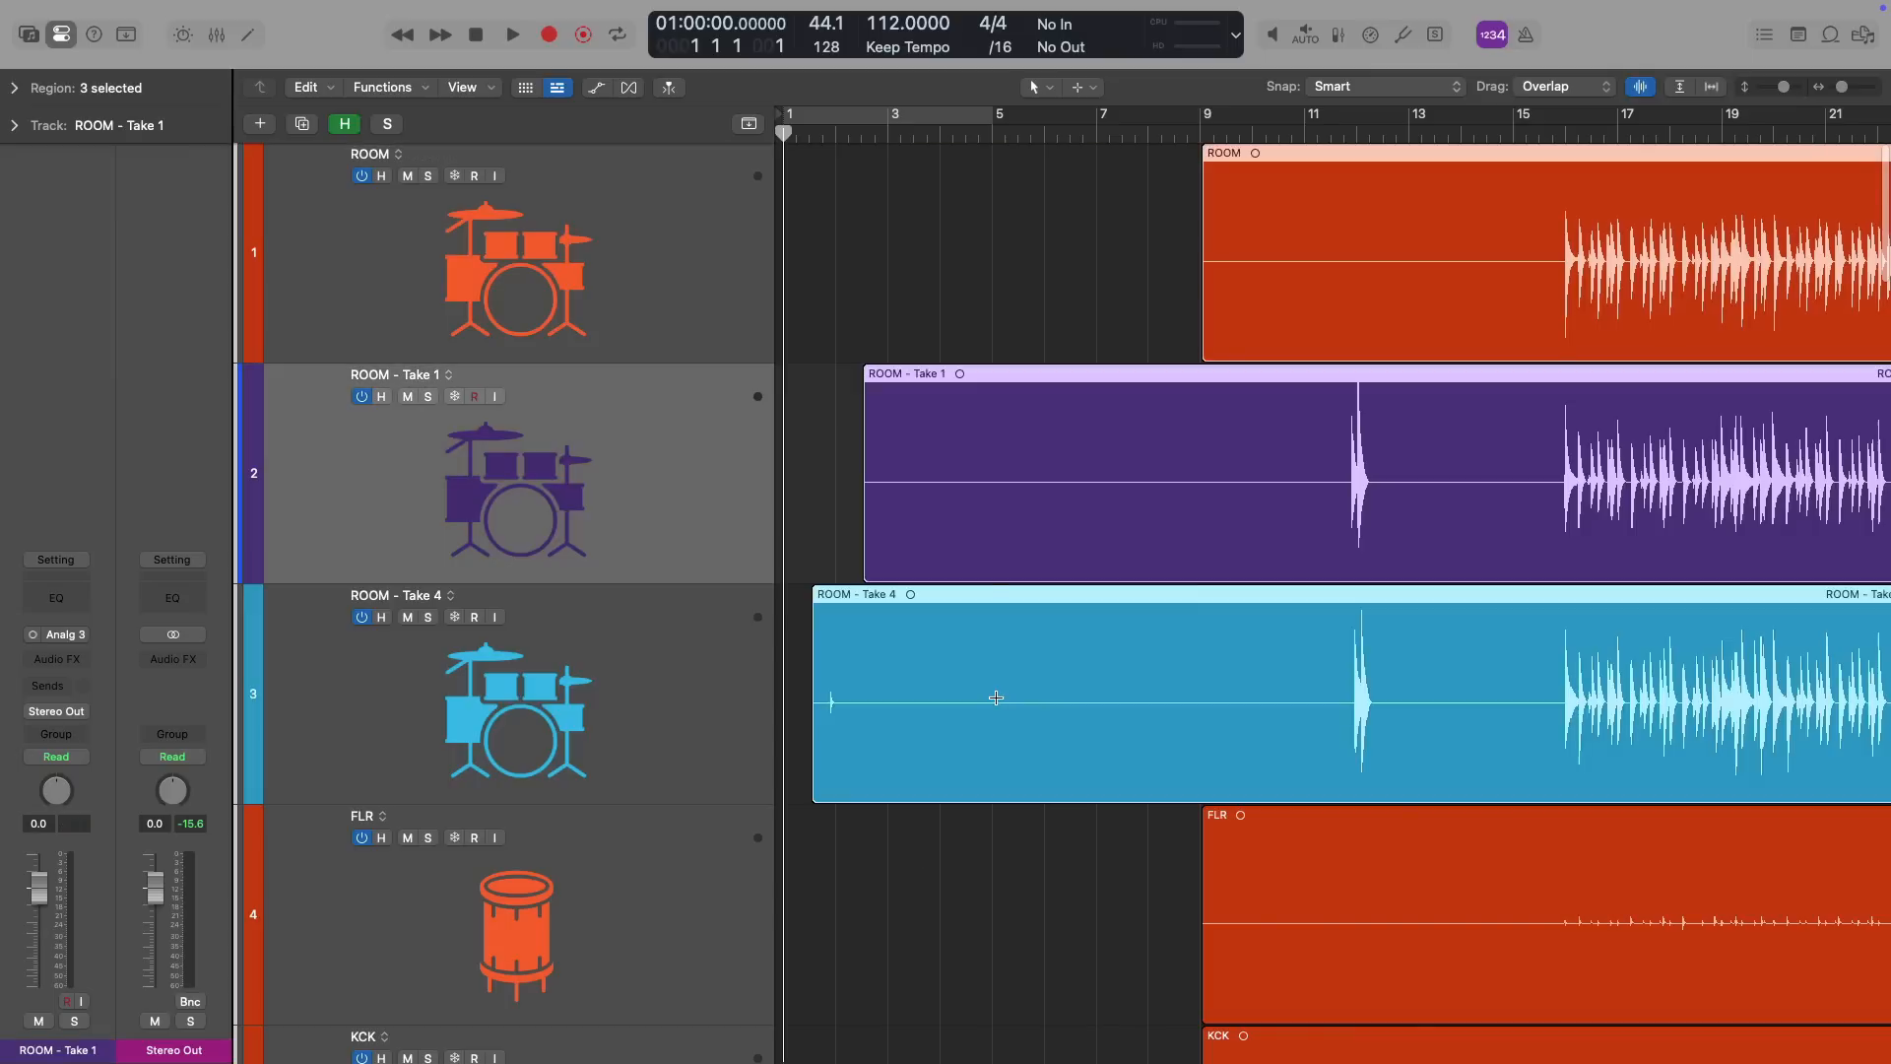
left_click(857, 399)
key("z")
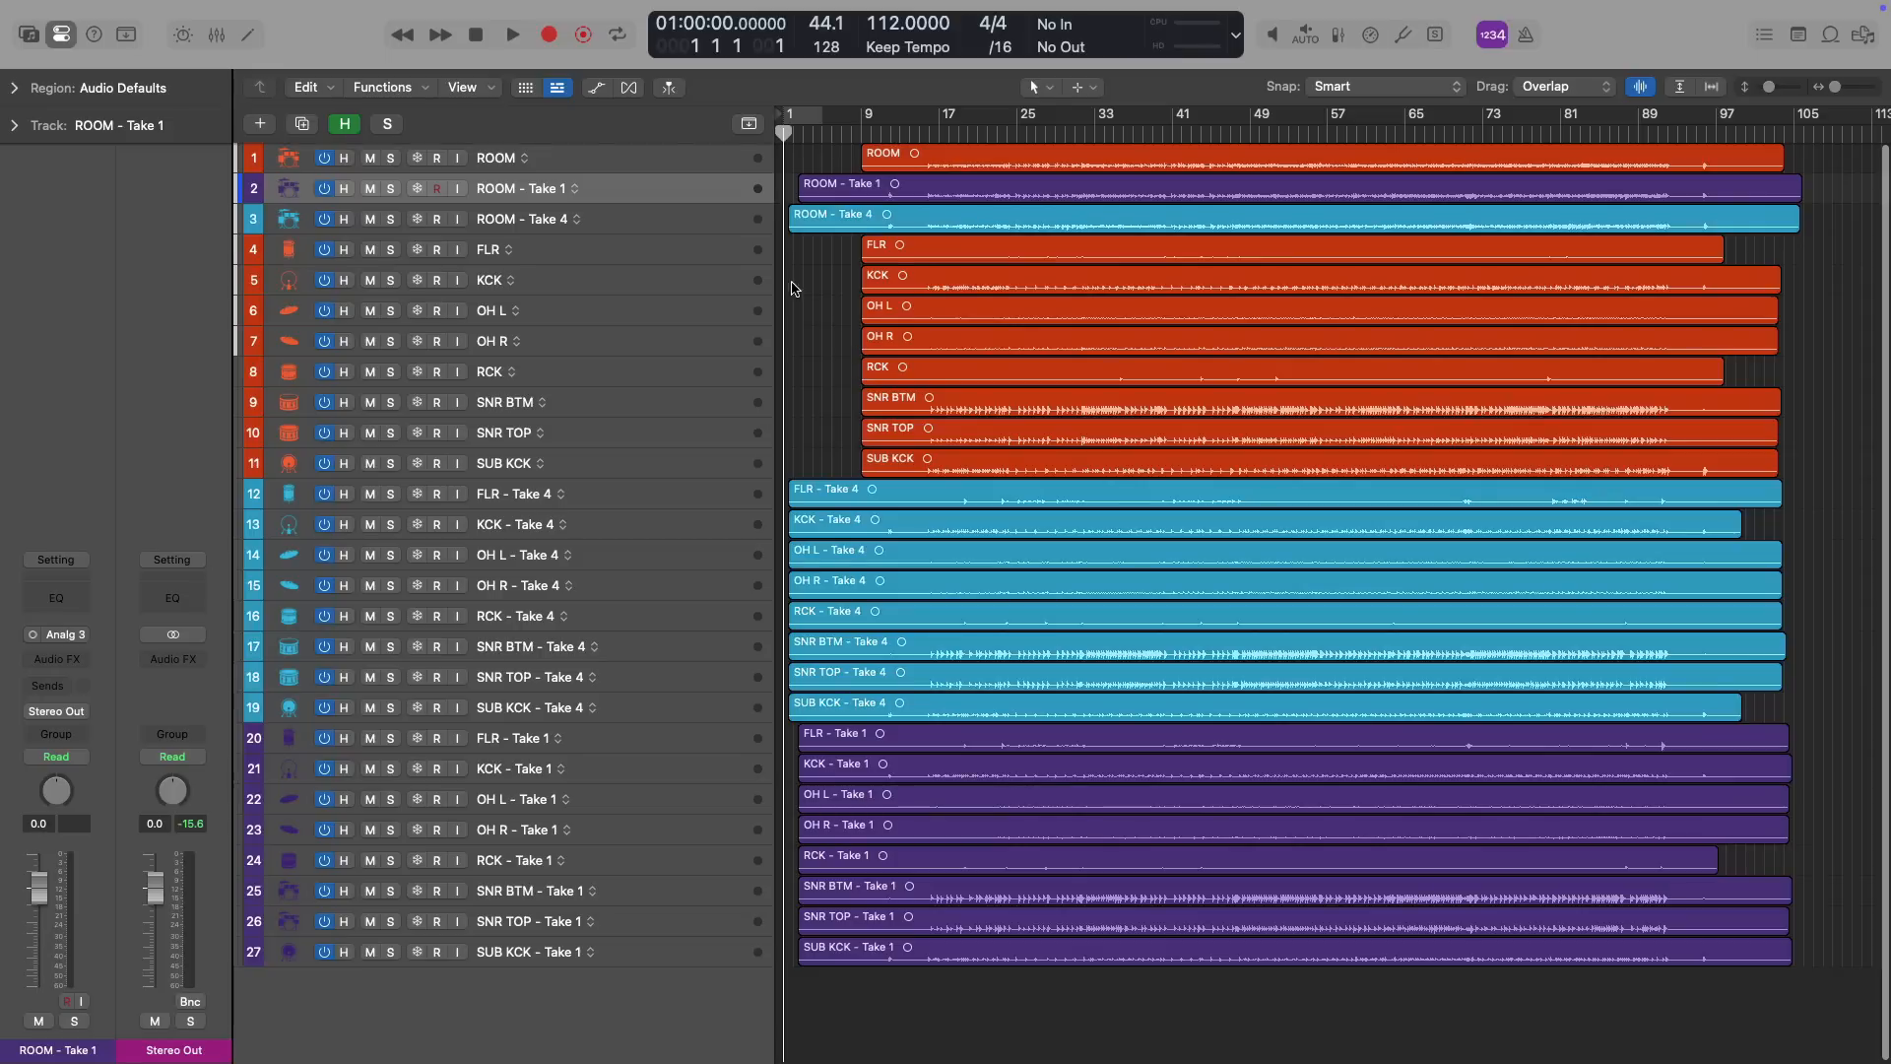
left_click_drag(748, 219, 737, 180)
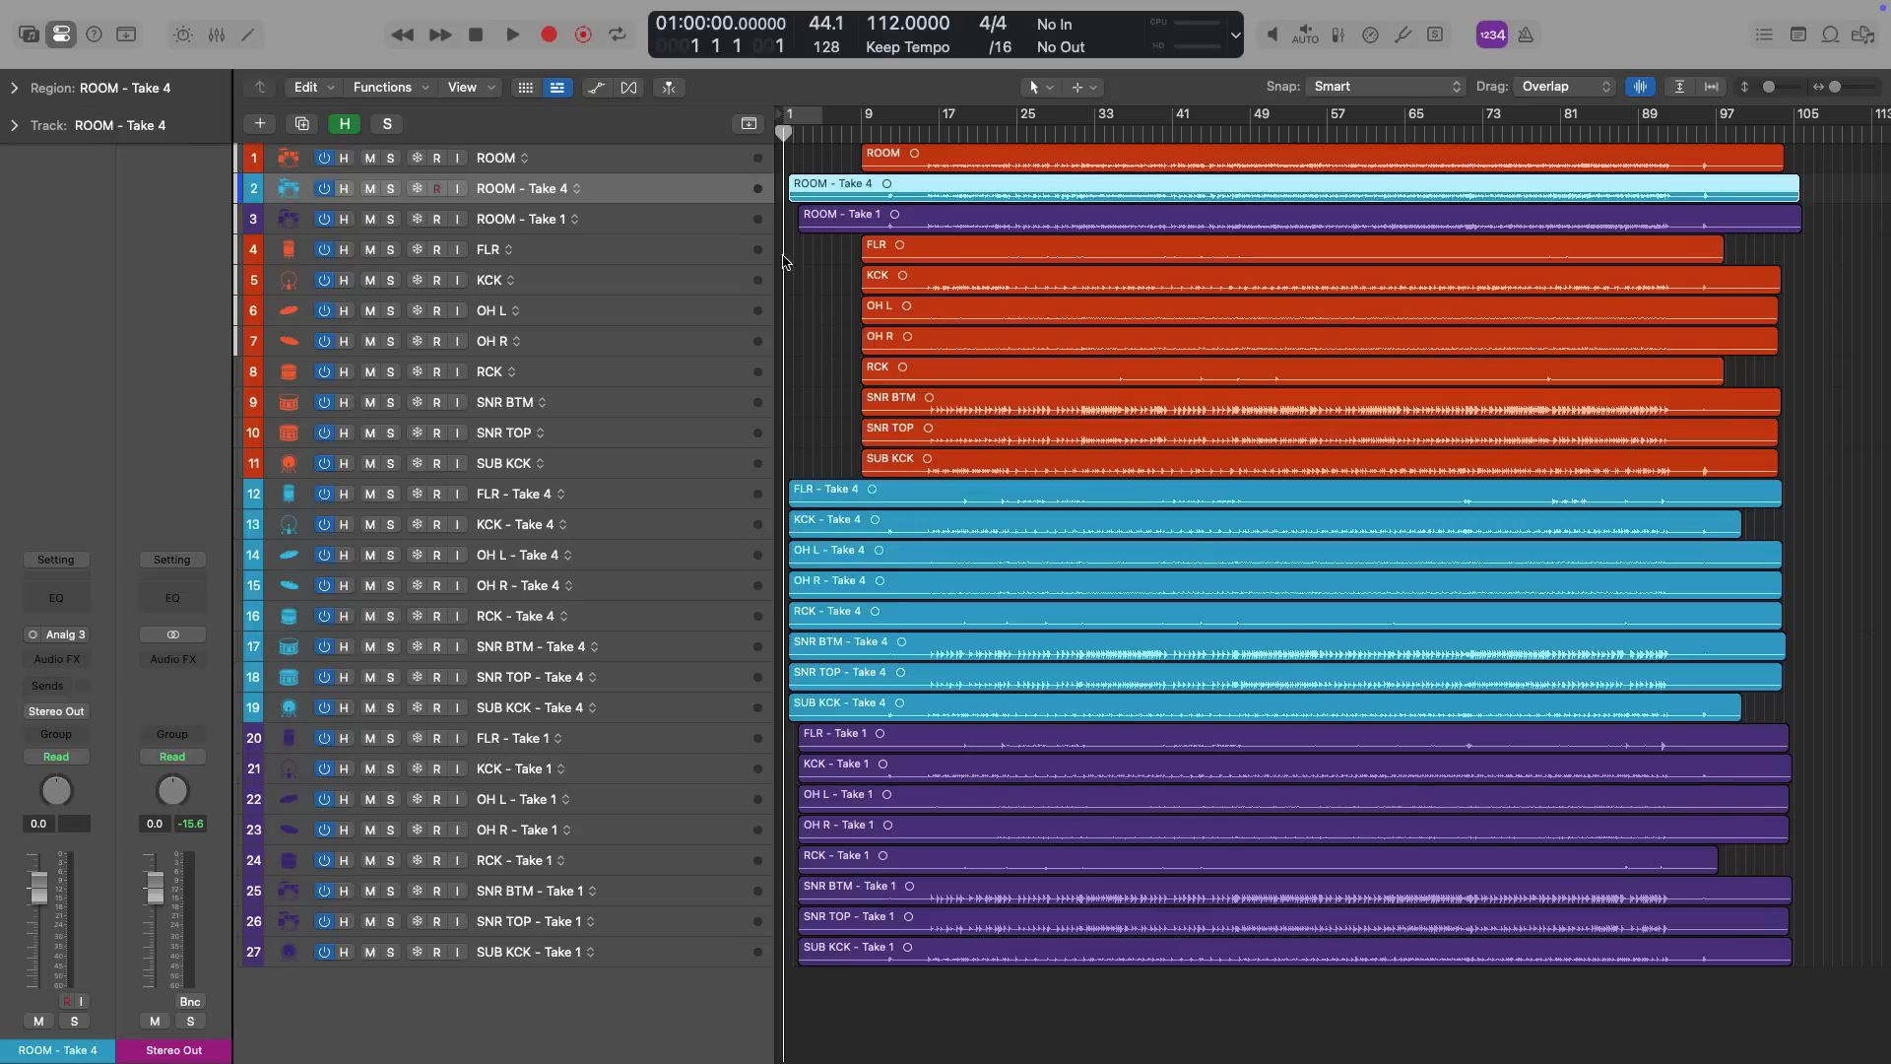
Select the three ROOM tracks' regions and pack them into one take folder on the ROOM track
left_click(743, 219, "shift")
left_click(727, 161, "shift")
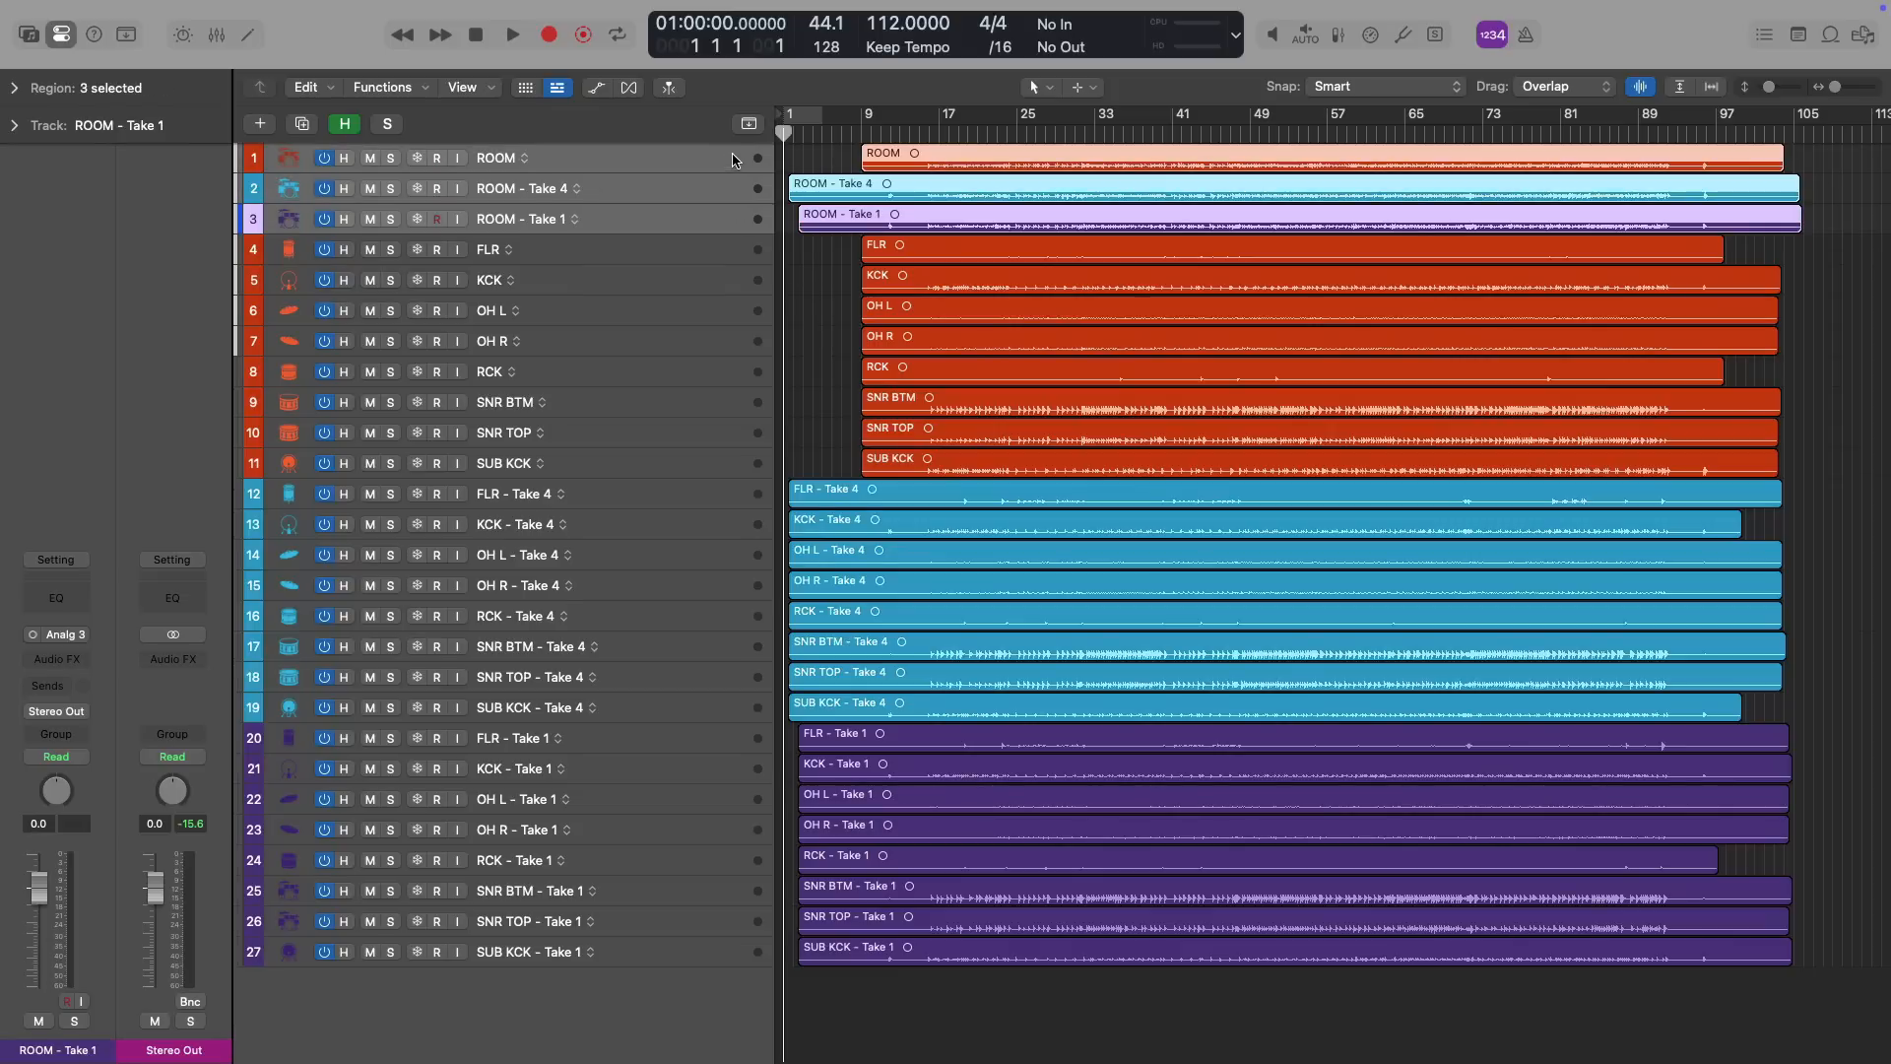
right_click(910, 158)
left_click(916, 165)
Pack the FLR, FLR - Take 4 and FLR - Take 1 regions into a take folder
left_click(738, 247)
left_click(737, 494, "super")
left_click(734, 738, "super")
key("ctrl+super+f")
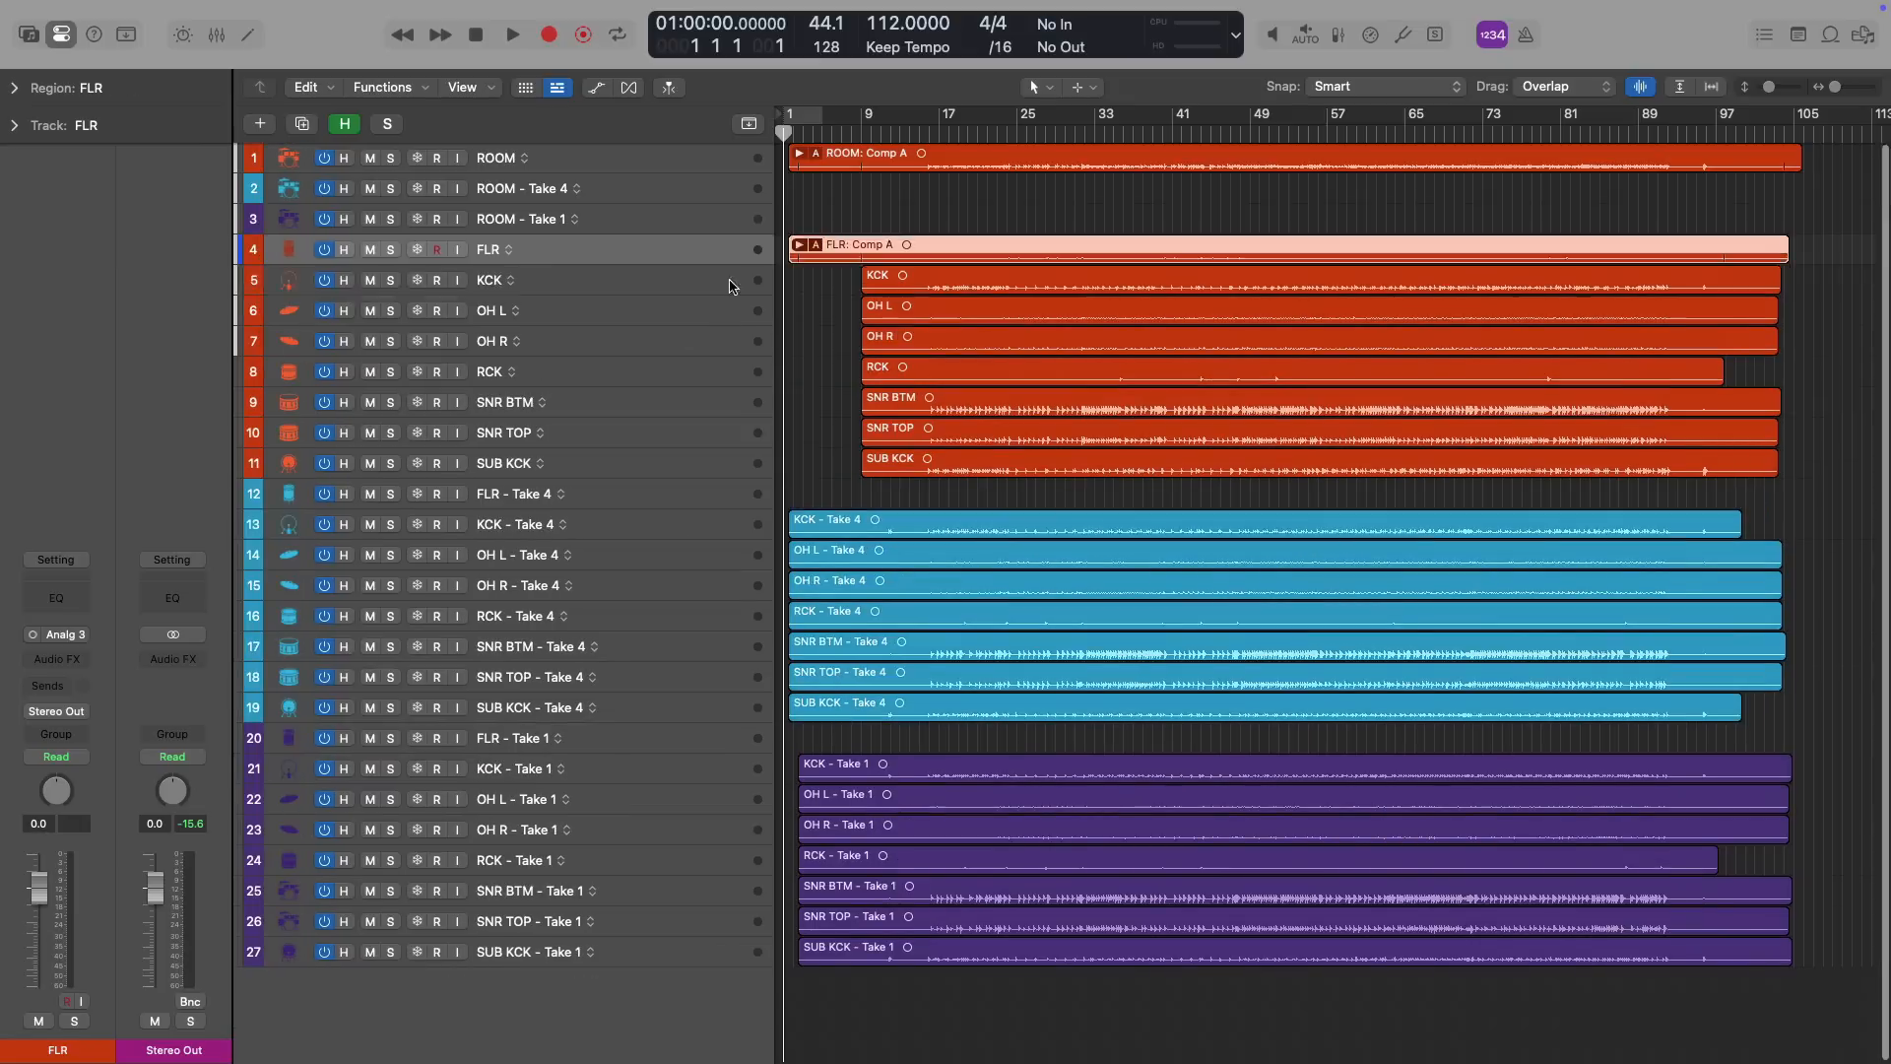
Pack the KCK, KCK - Take 4 and KCK - Take 1 regions into a take folder
left_click(729, 280)
left_click(729, 524, "super")
left_click(729, 768, "super")
right_click(867, 773)
left_click(901, 599)
Pack the OH L, OH R and RCK regions with their matching Take 4 and Take 1 regions into separate take folders
left_click(729, 310)
left_click(729, 555, "super")
left_click(729, 799, "super")
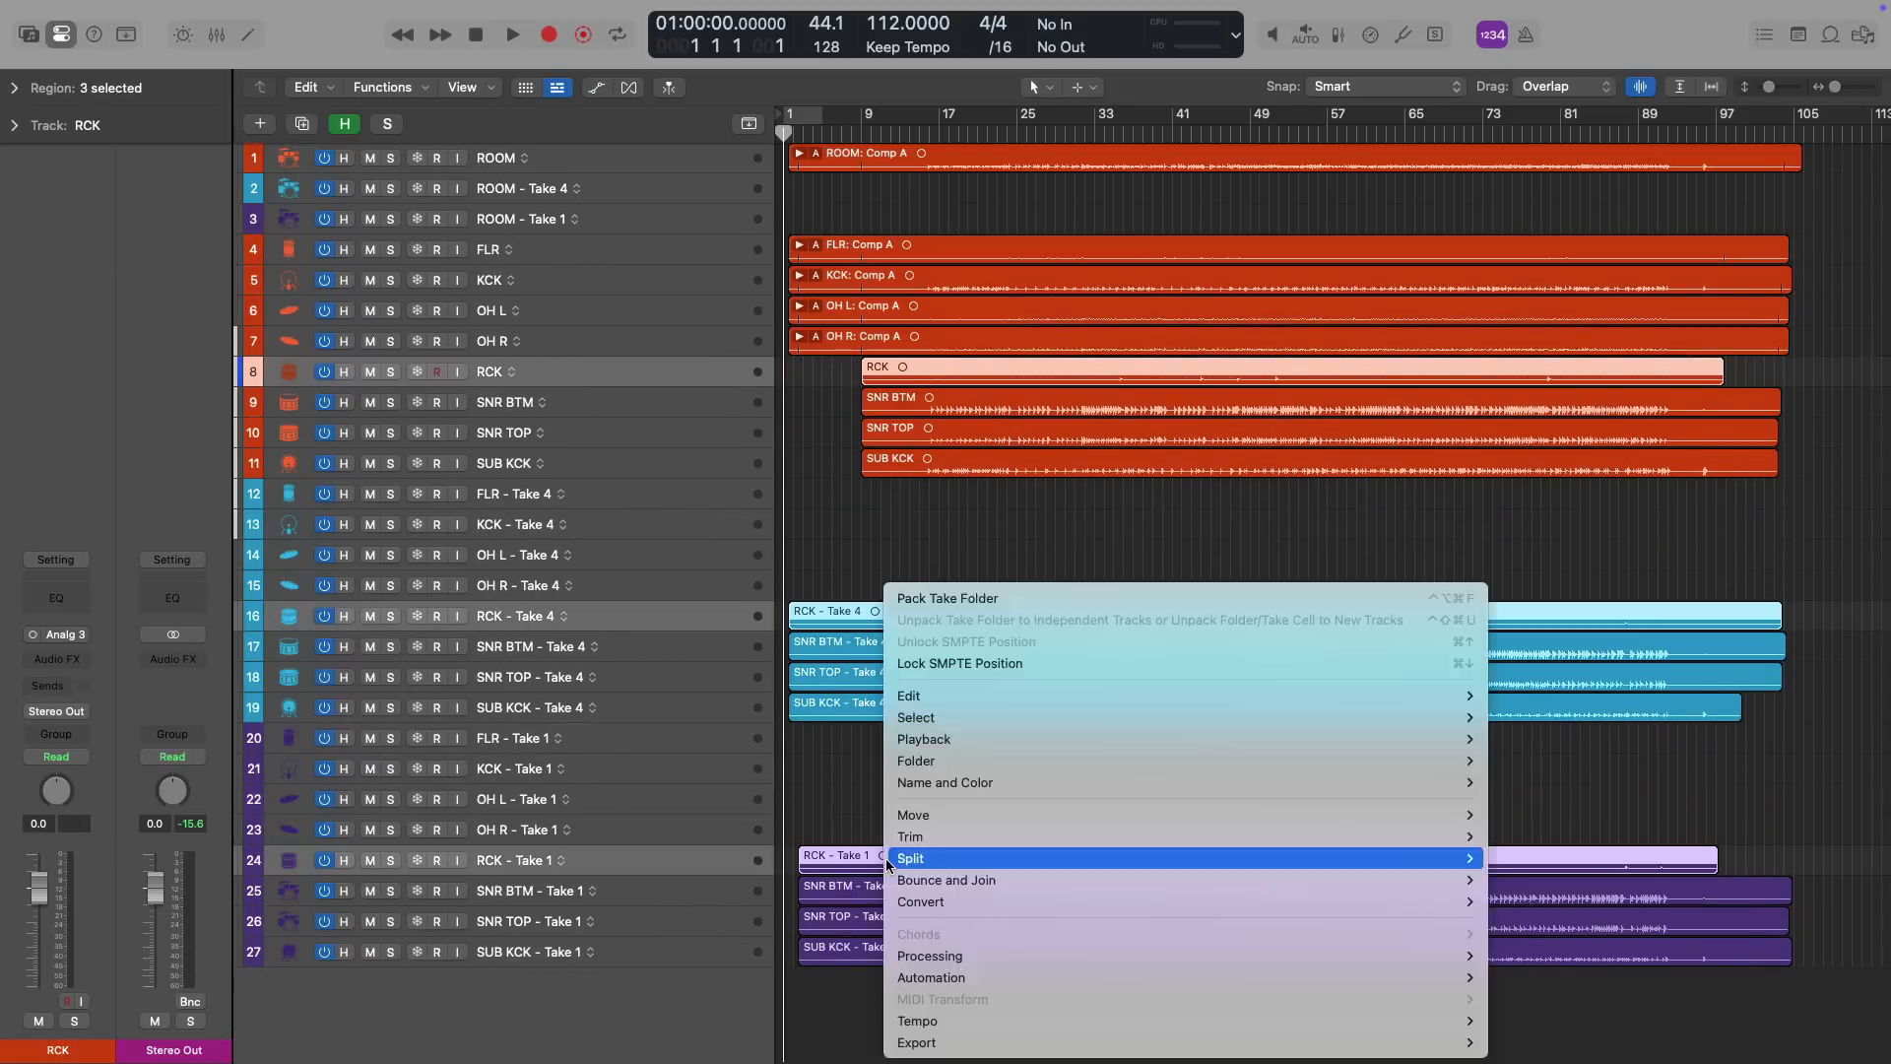
right_click(883, 866)
left_click(911, 601)
Pack the SNR BTM, SNR TOP and SUB KCK regions with their matching Take 4 and Take 1 regions into separate take folders
left_click(705, 402)
left_click(706, 647, "super")
left_click(705, 891, "super")
left_click(731, 432)
left_click(731, 463)
right_click(916, 463)
key("ctrl+super+f")
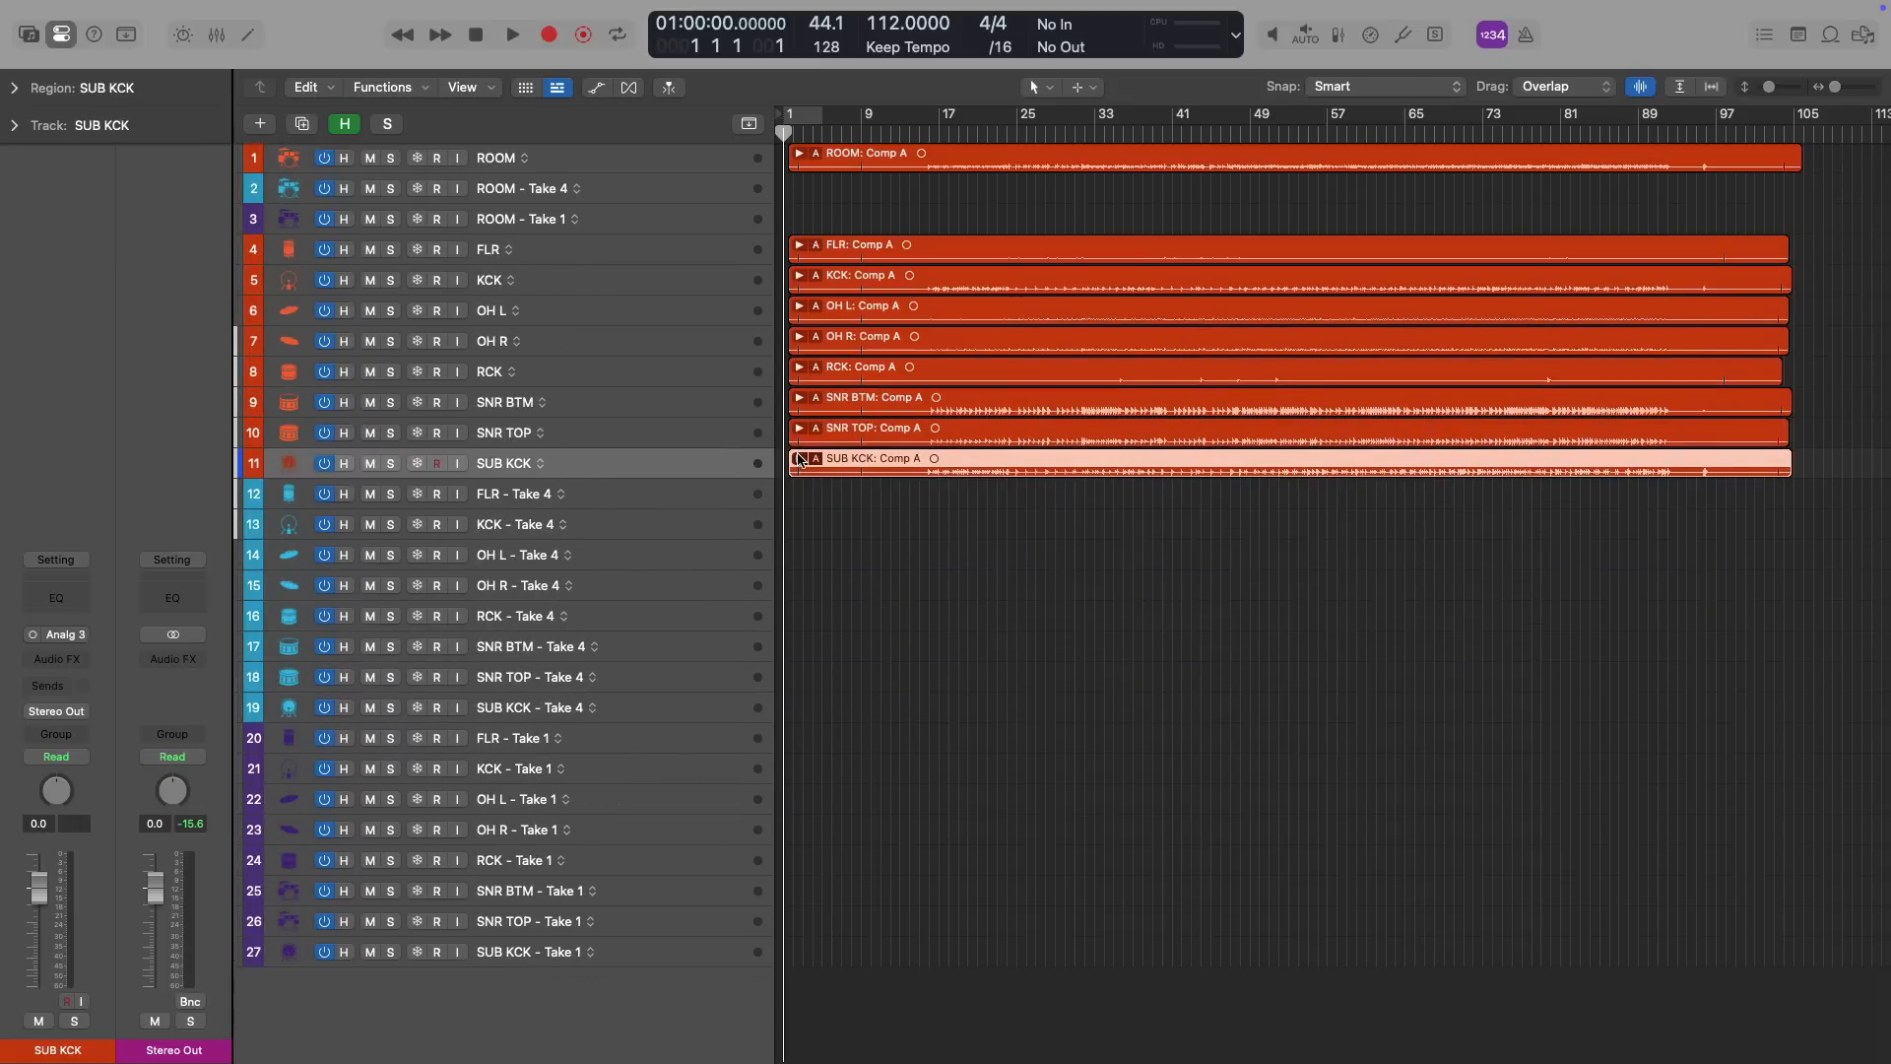
Expand the SUB KCK, SNR TOP and SNR BTM take folders to check the takes inside, and collapse them again
left_click(800, 459)
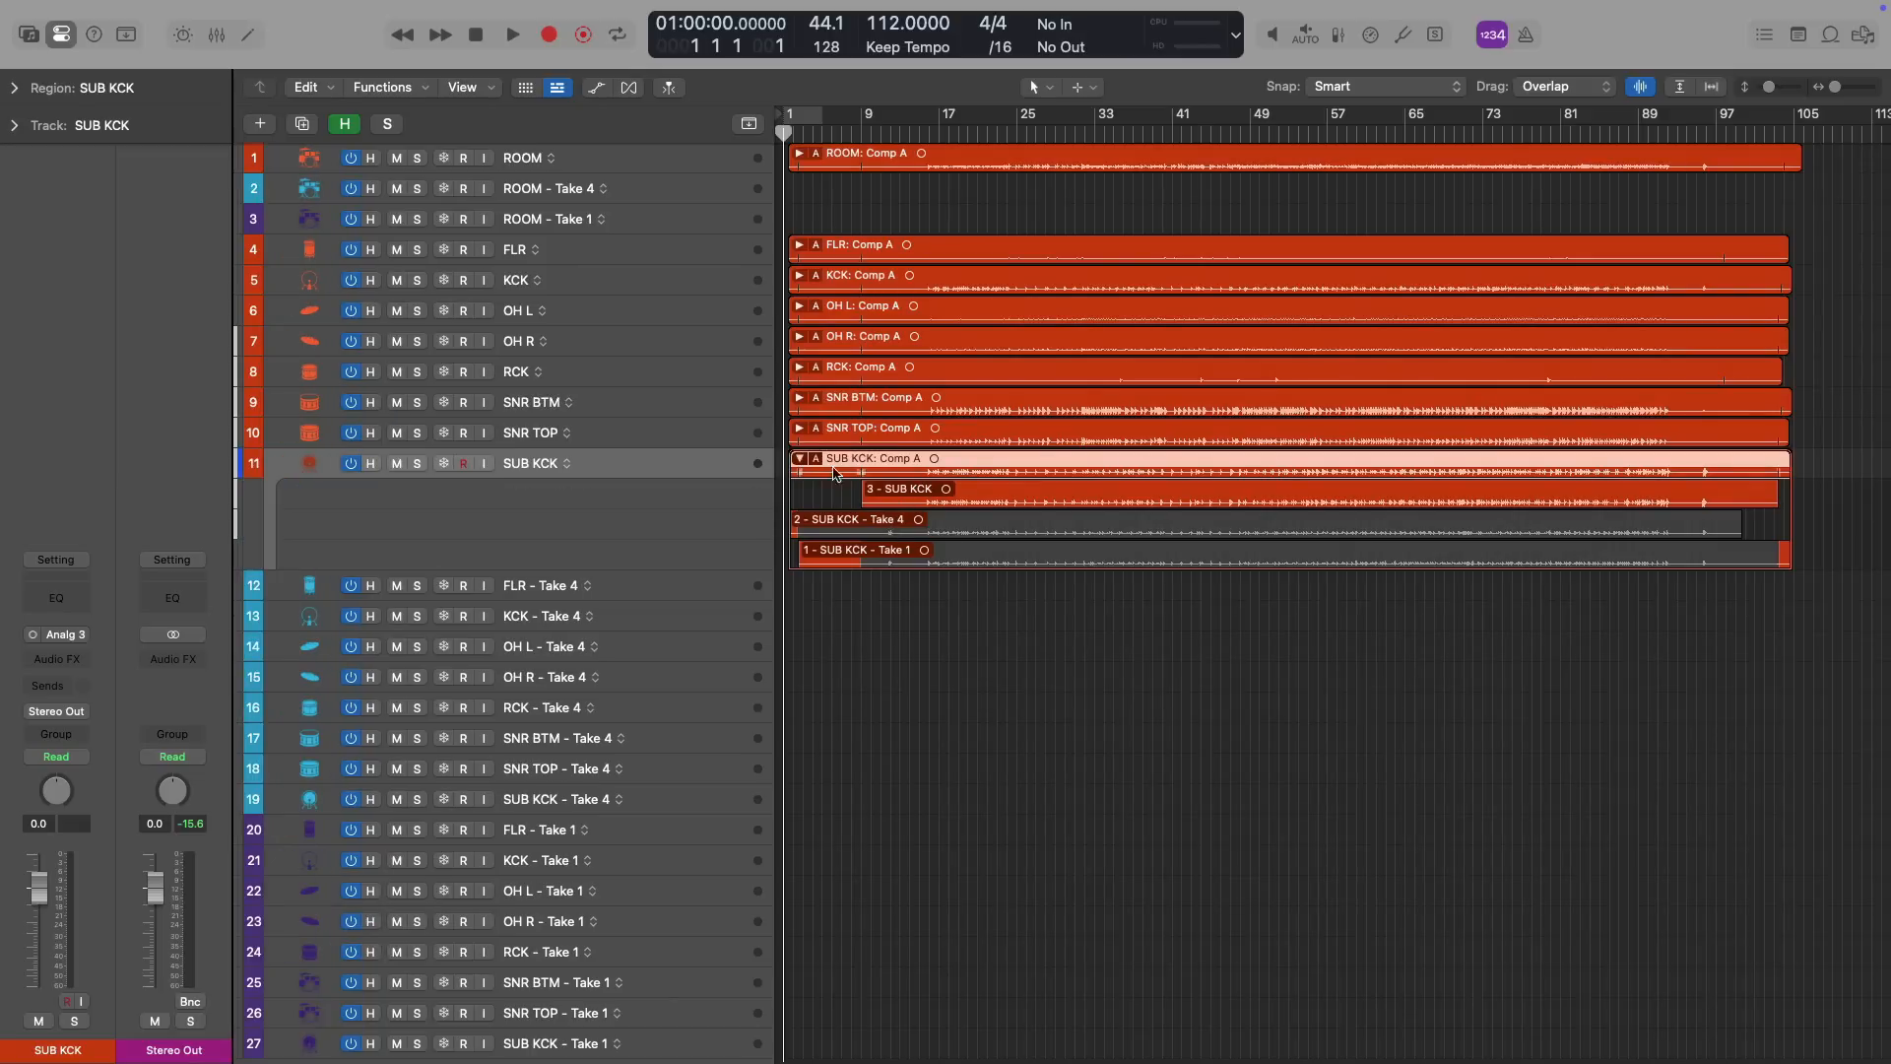
left_click(801, 430)
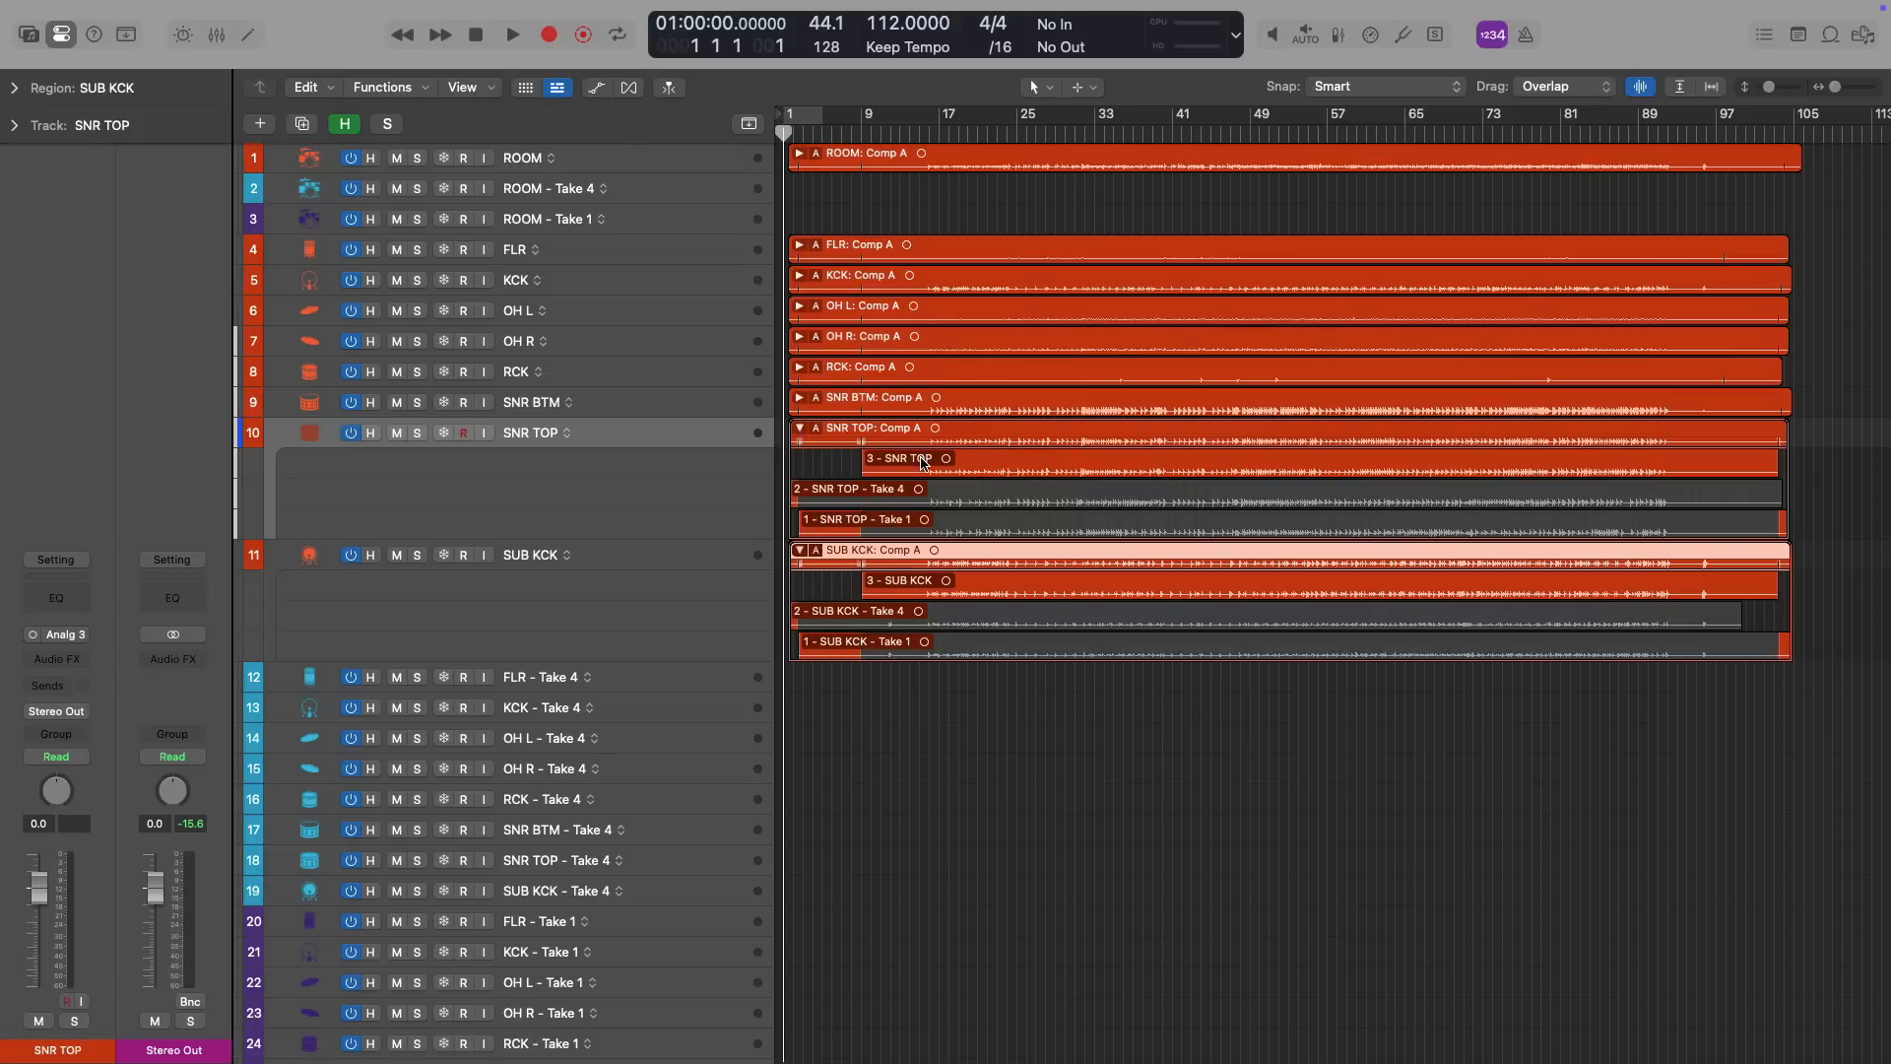
left_click(800, 398)
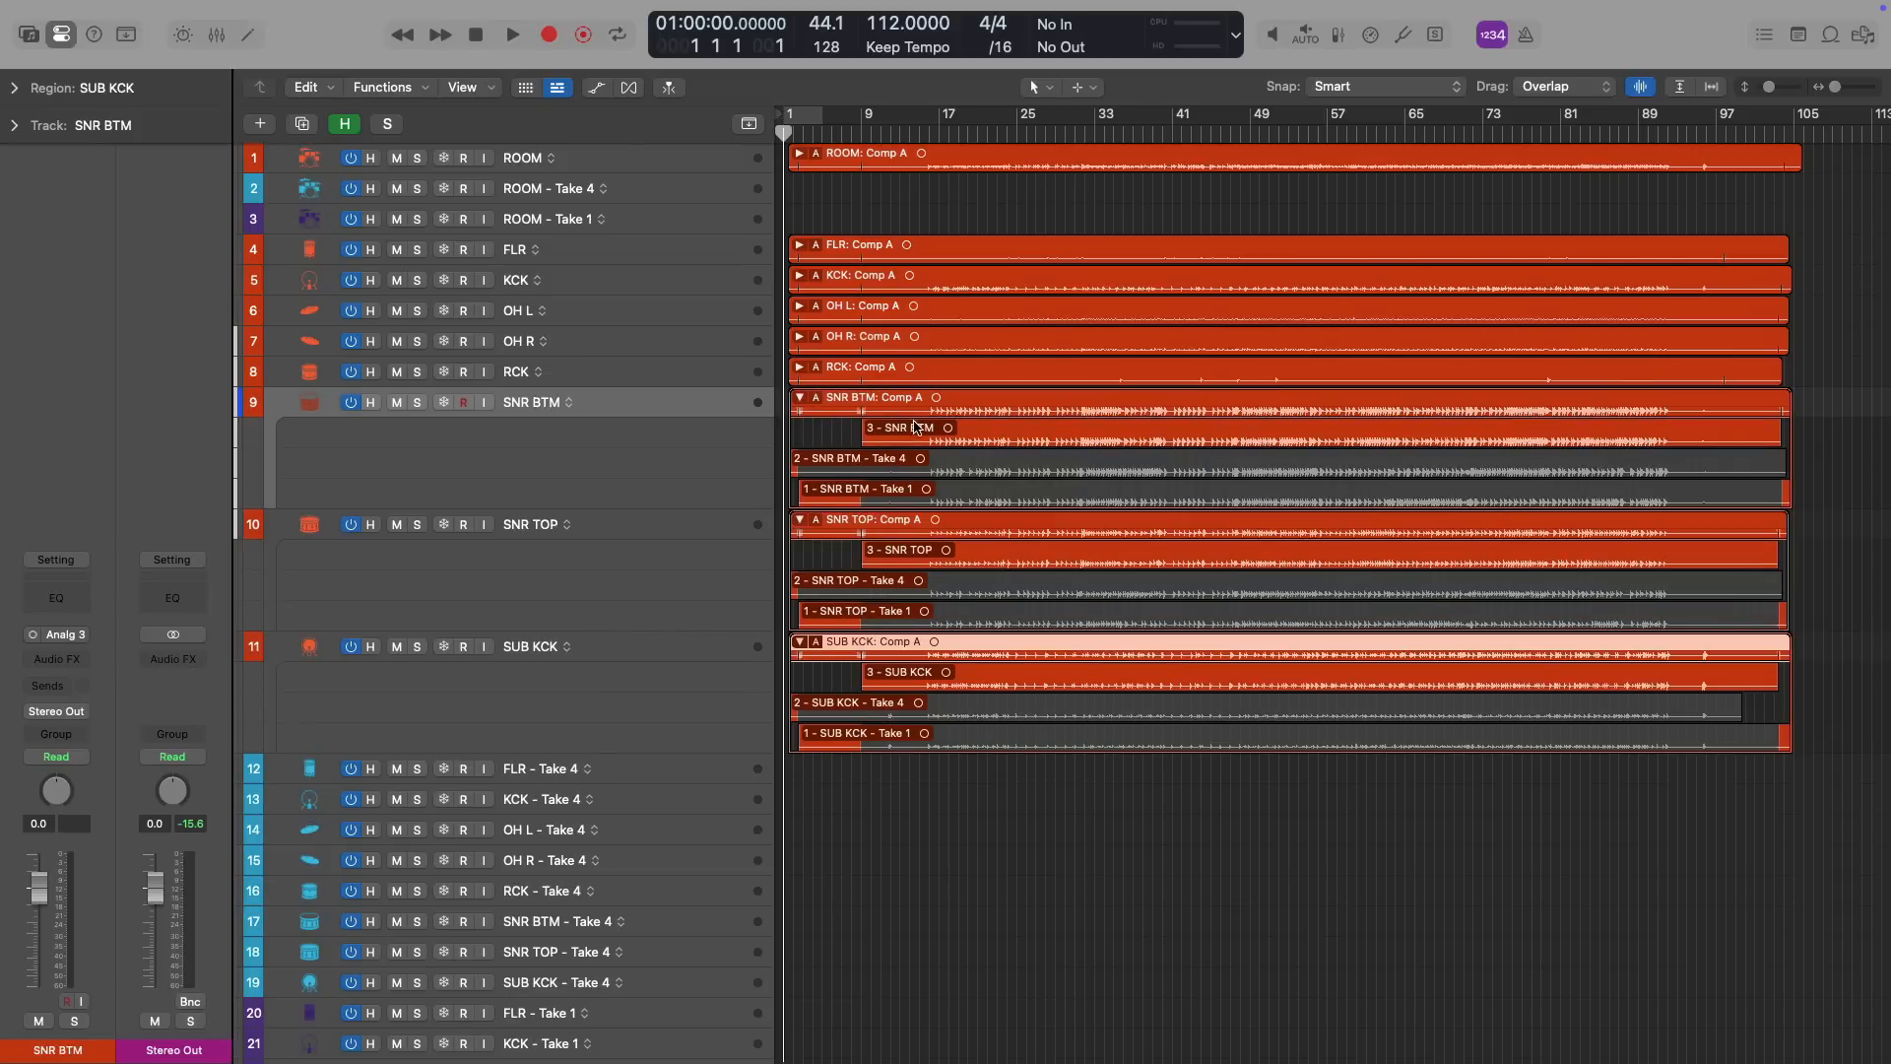
left_click(800, 398)
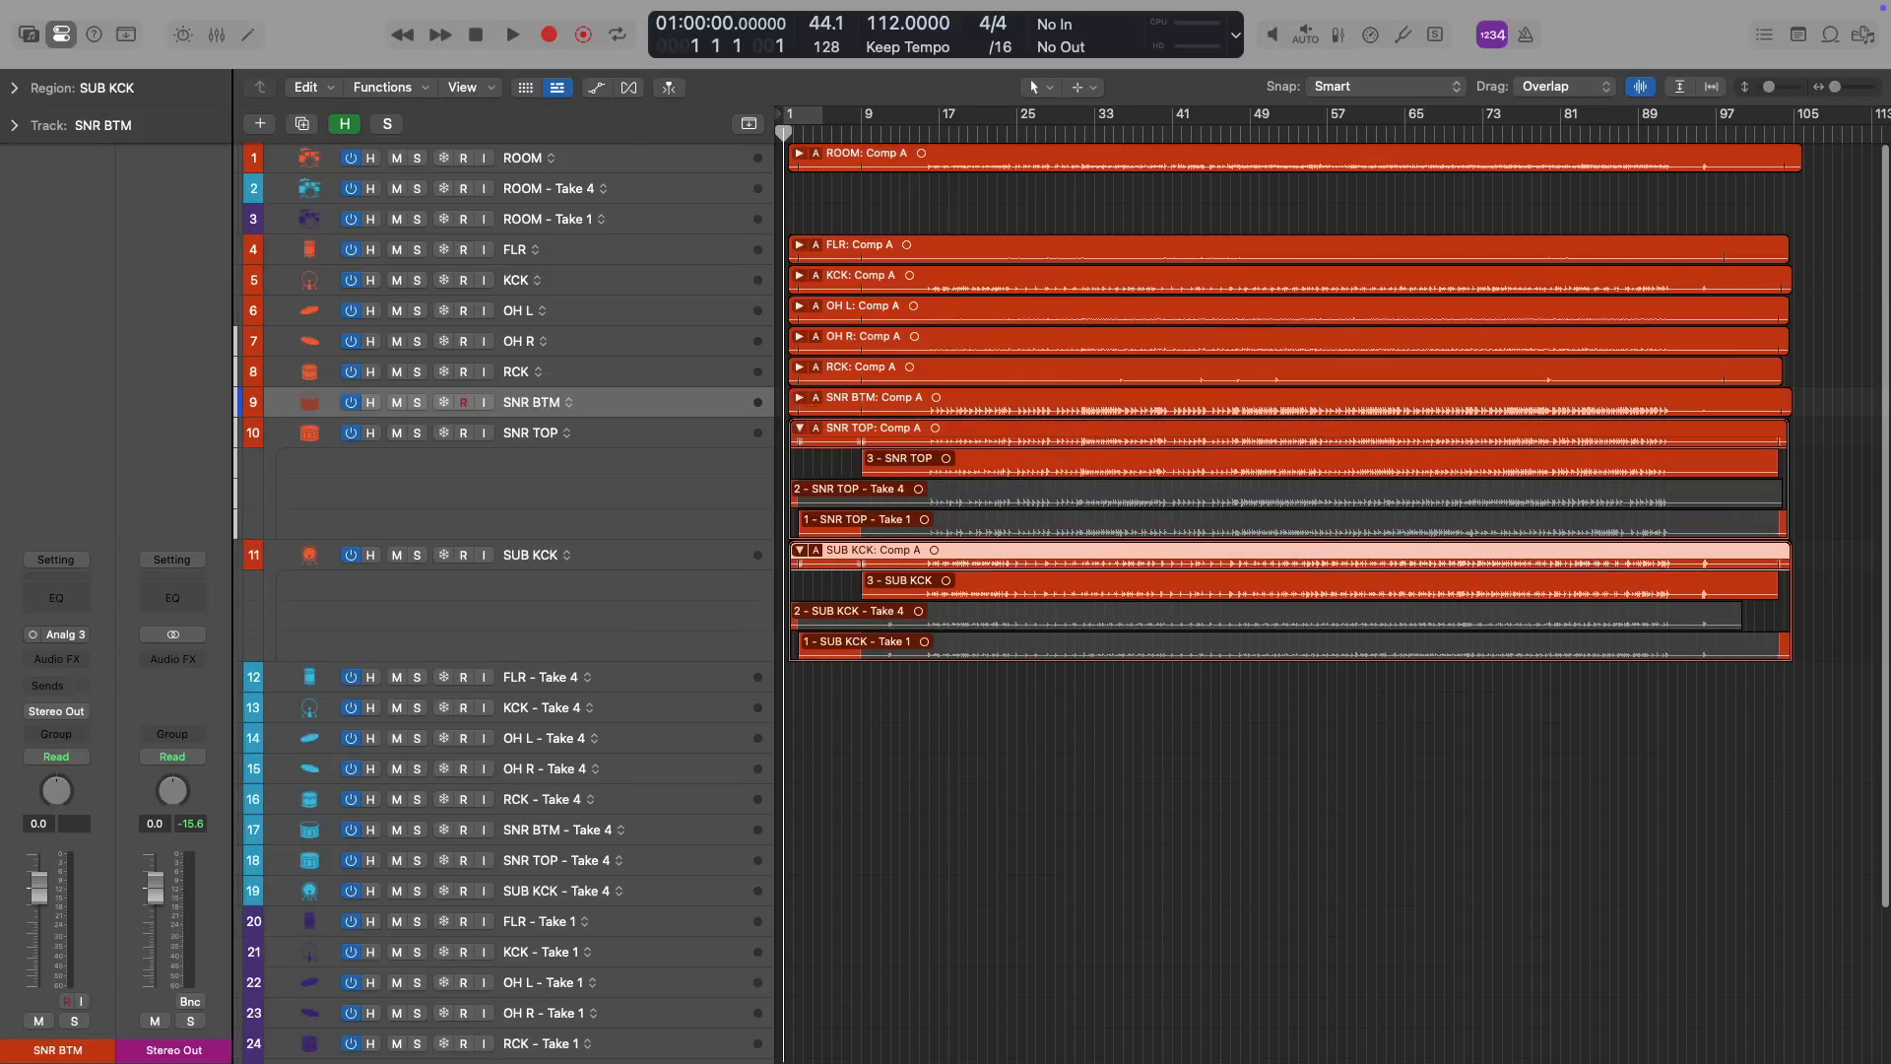
left_click(800, 429)
left_click(799, 459)
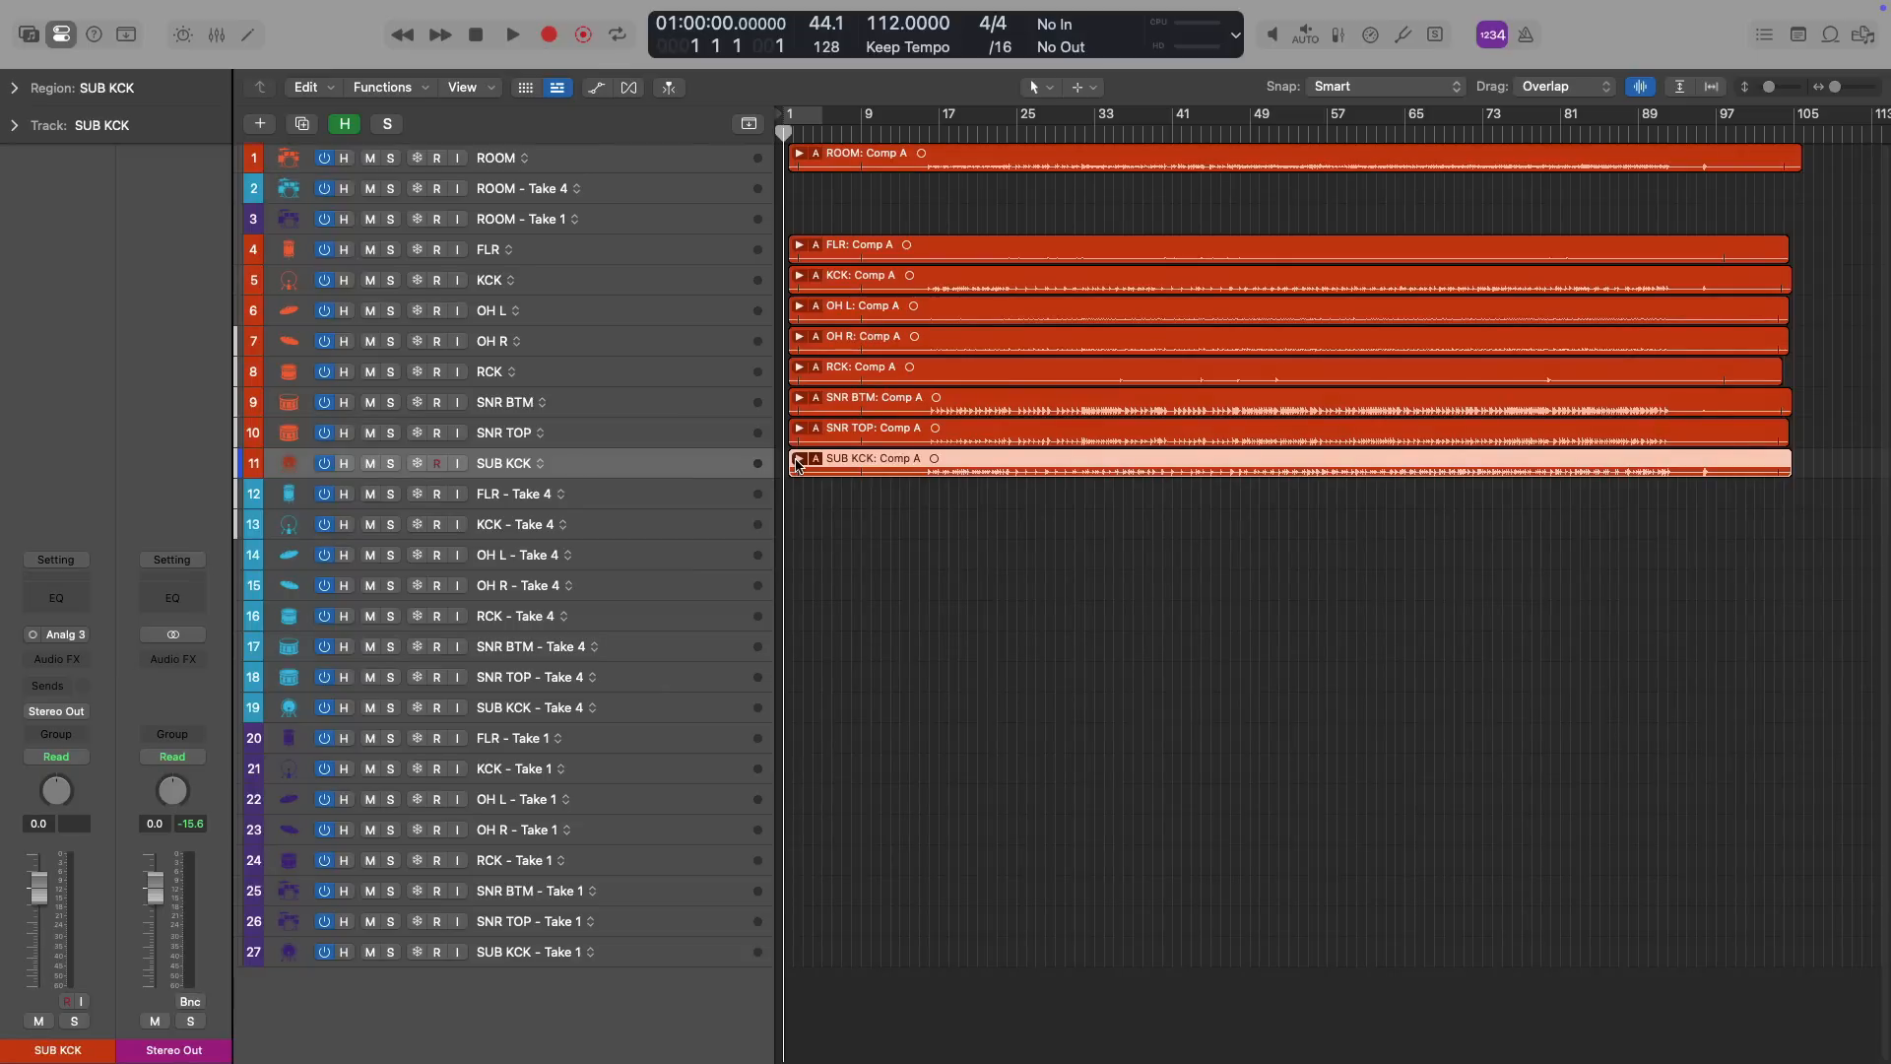
Delete the empty Take 4 and Take 1 tracks from FLR - Take 4 through SUB KCK - Take 1
left_click(724, 498)
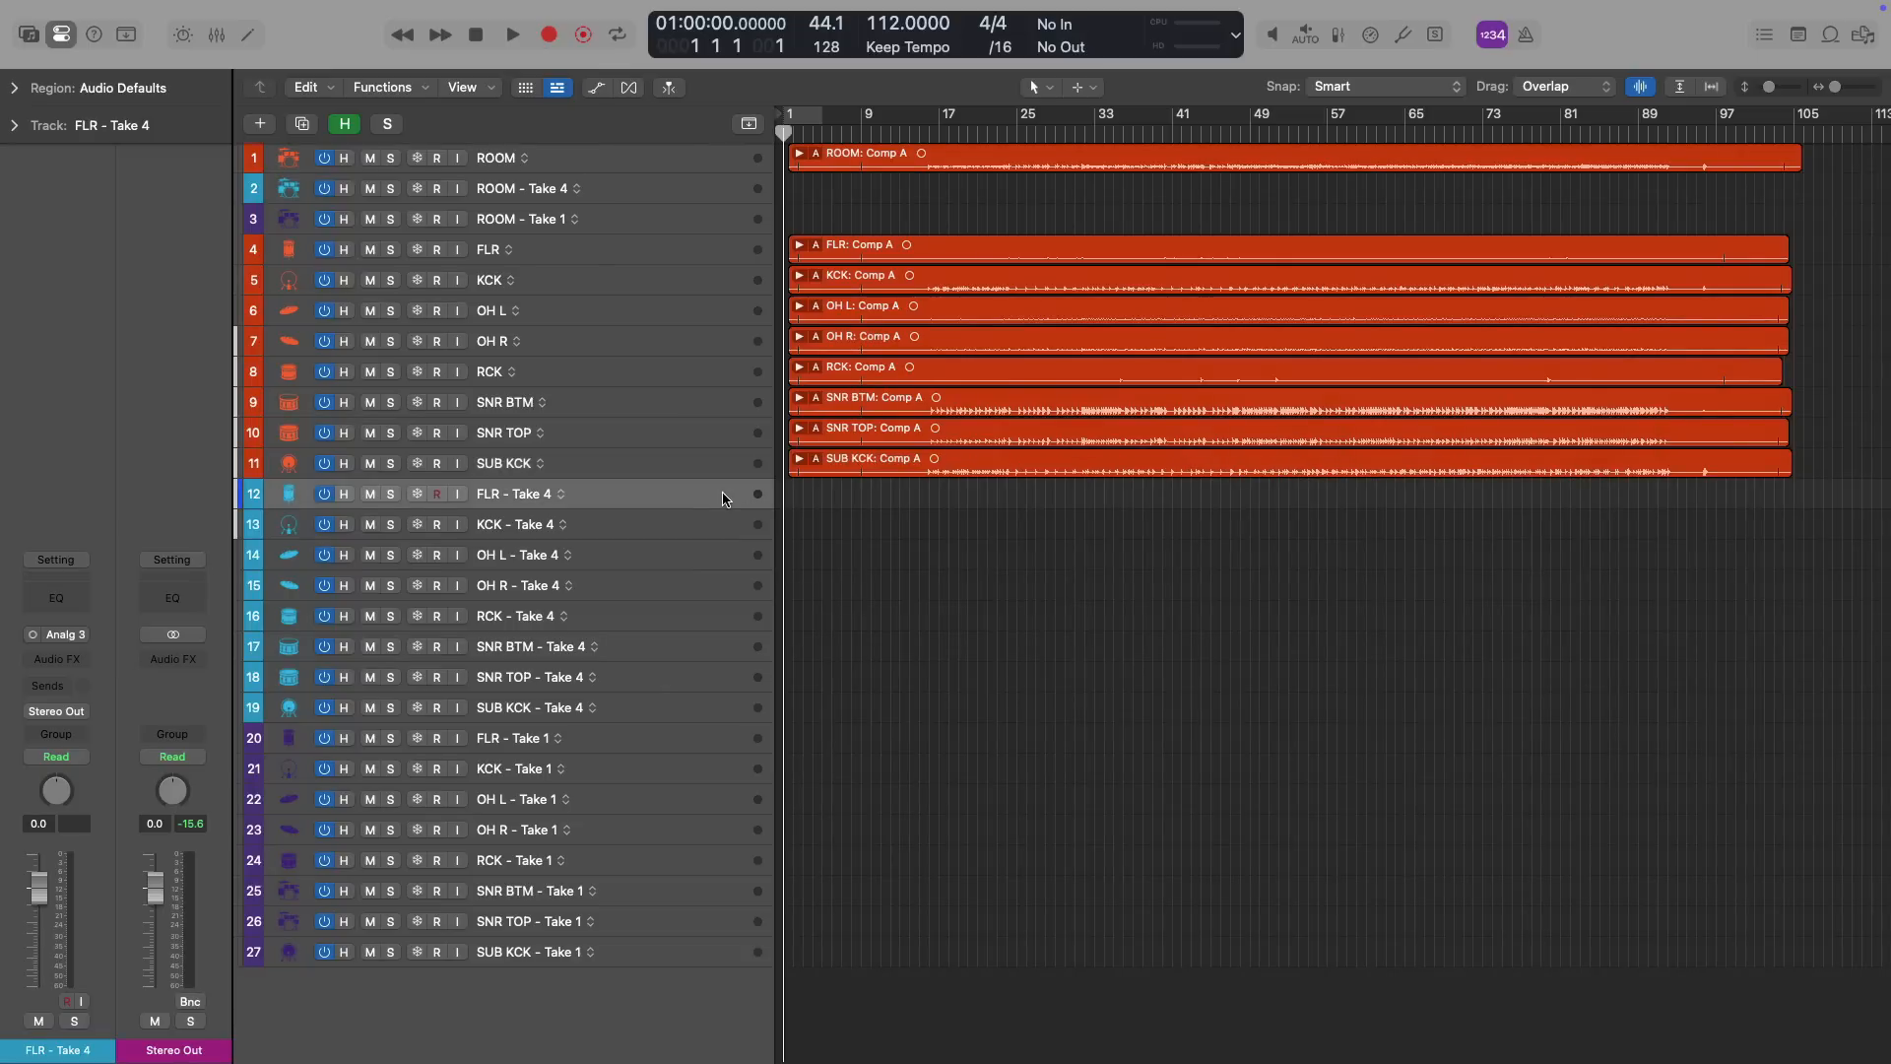
left_click(681, 953, "shift")
key("super+BackSpace")
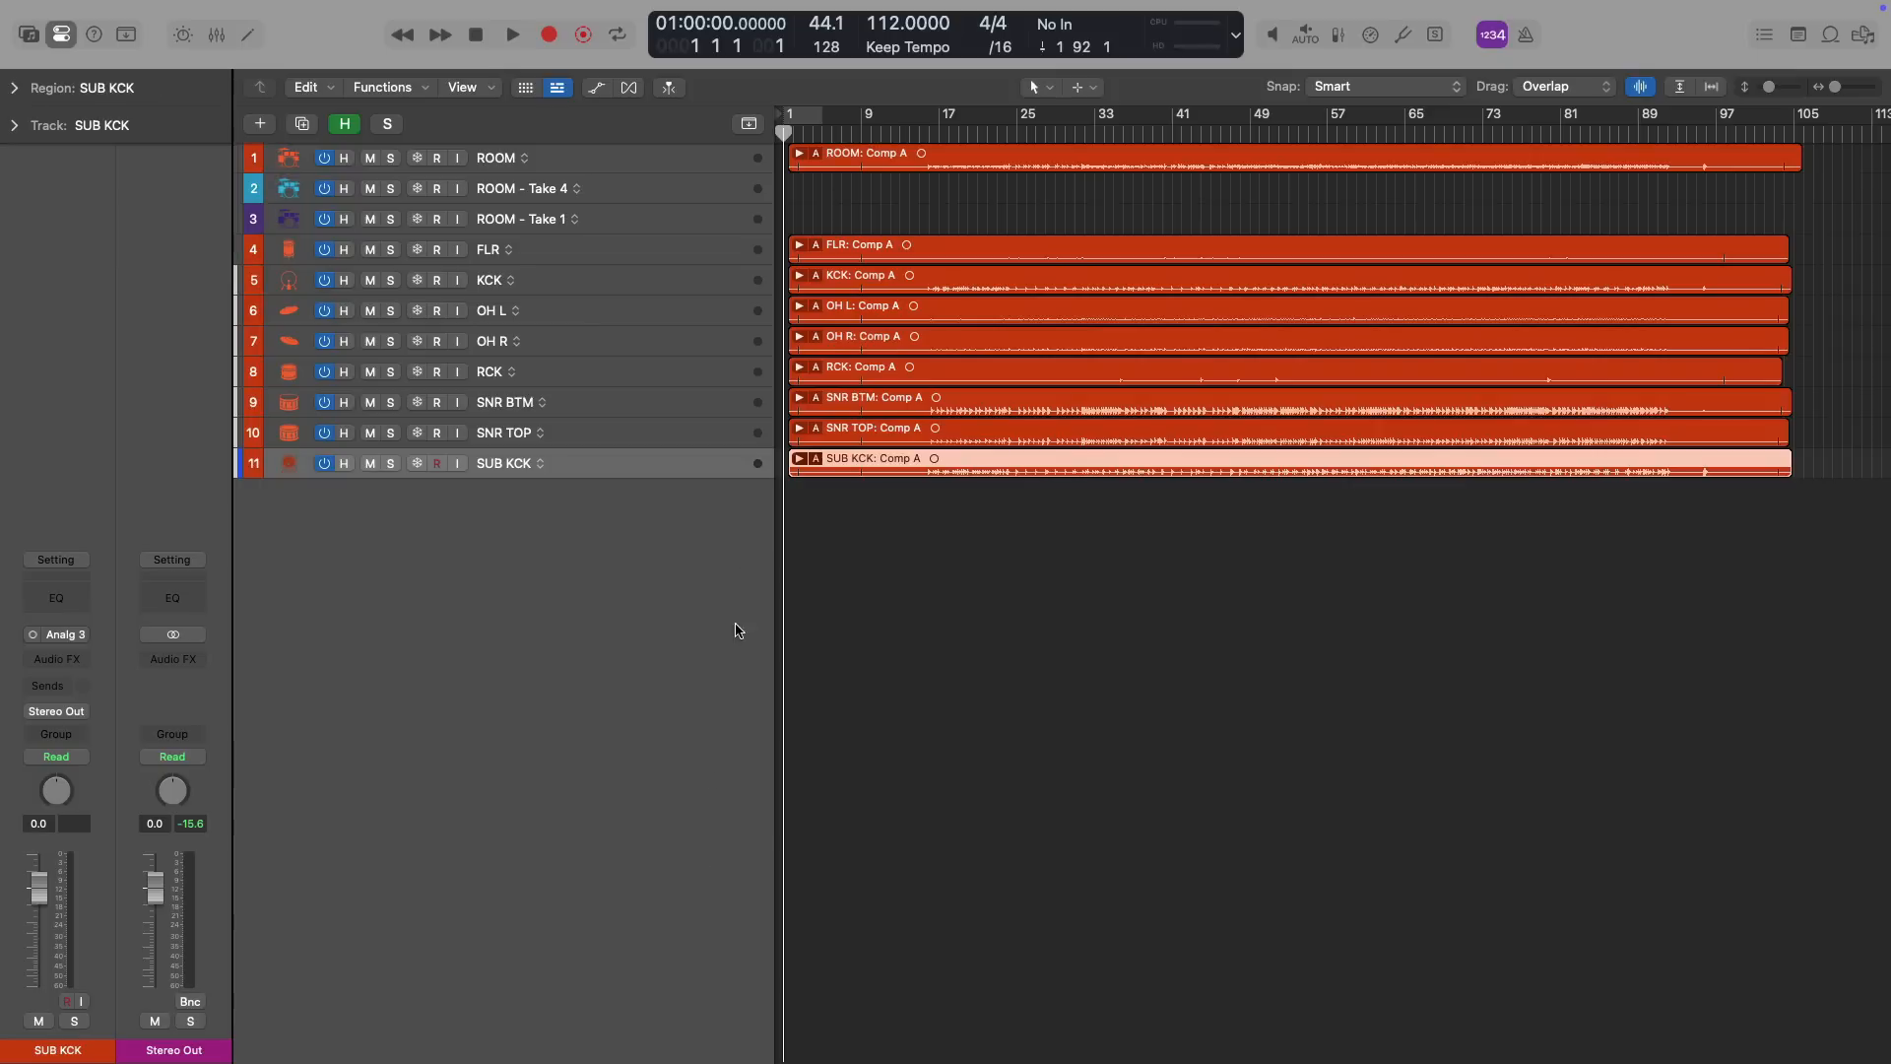
Delete the empty ROOM - Take 4 and ROOM - Take 1 tracks
left_click(739, 222)
left_click(733, 193, "shift")
key("super+BackSpace")
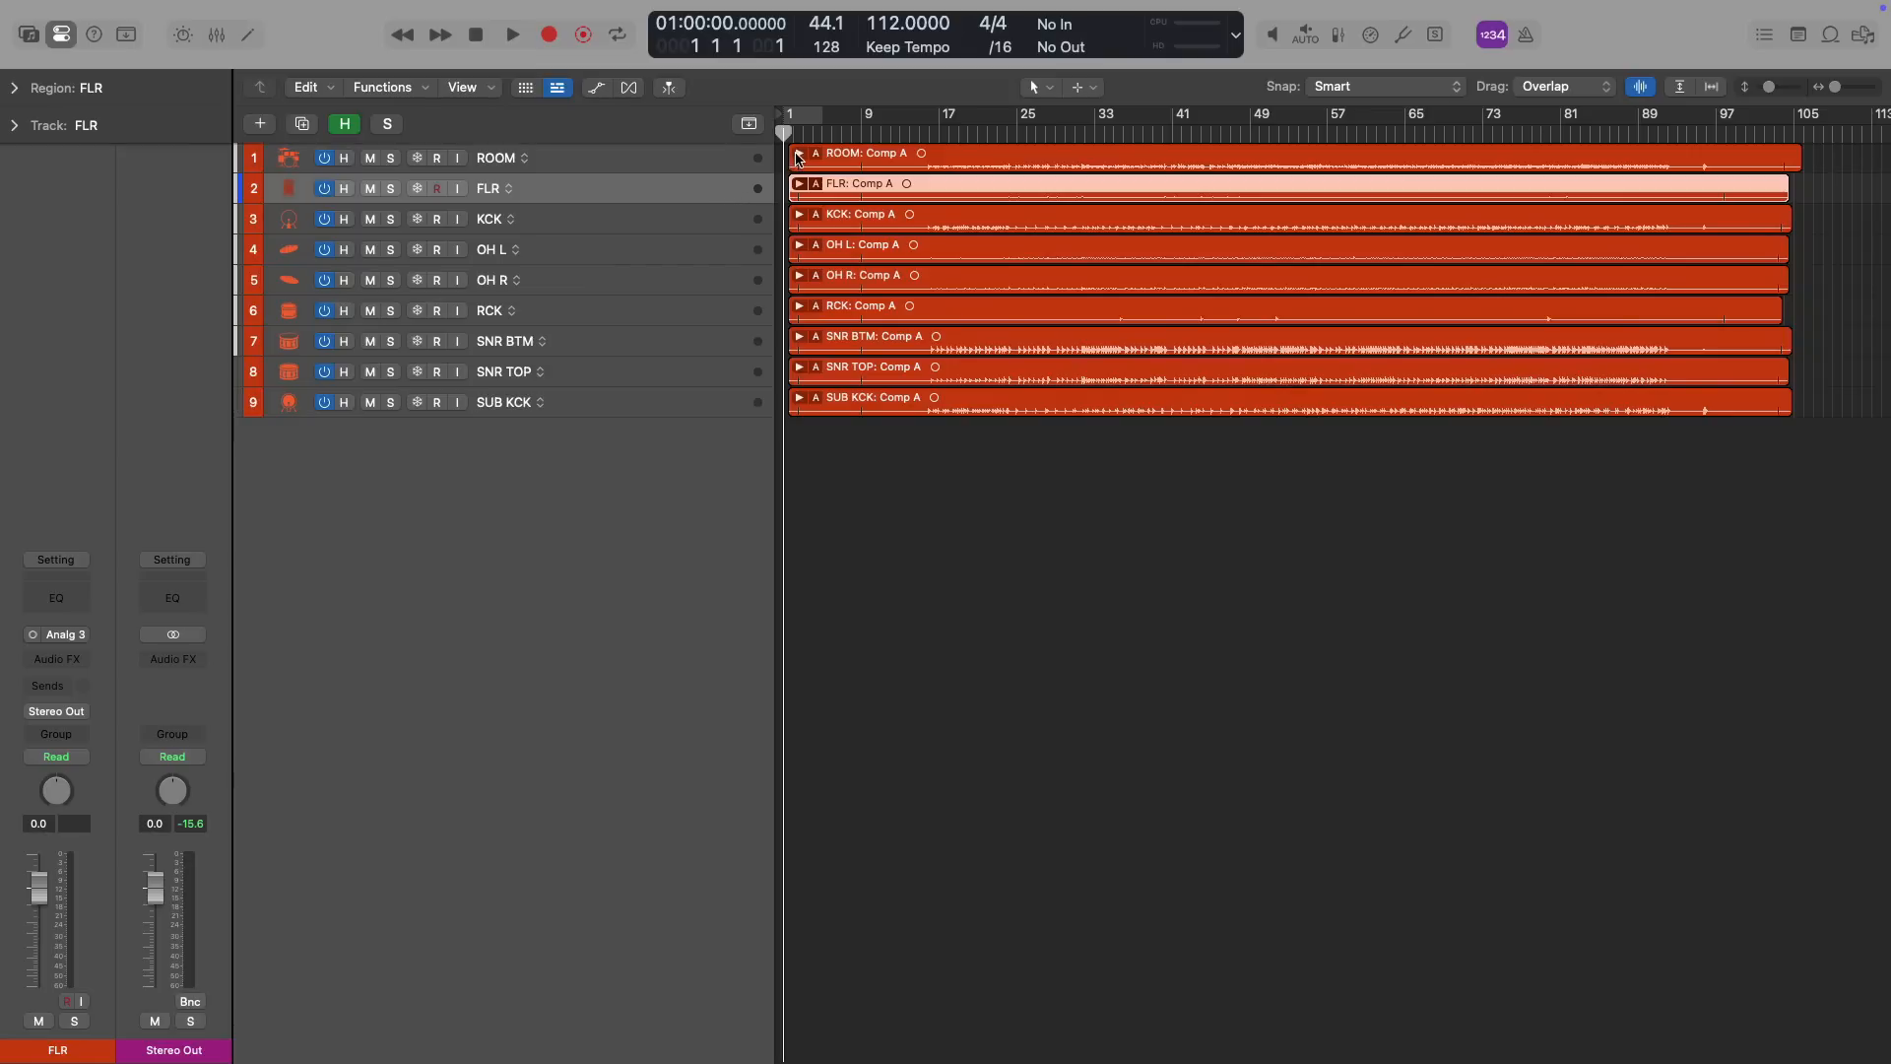
Expand the ROOM take folder and try comping ROOM - Take 4 from about bar 18 to bar 22
left_click(798, 157)
key("z")
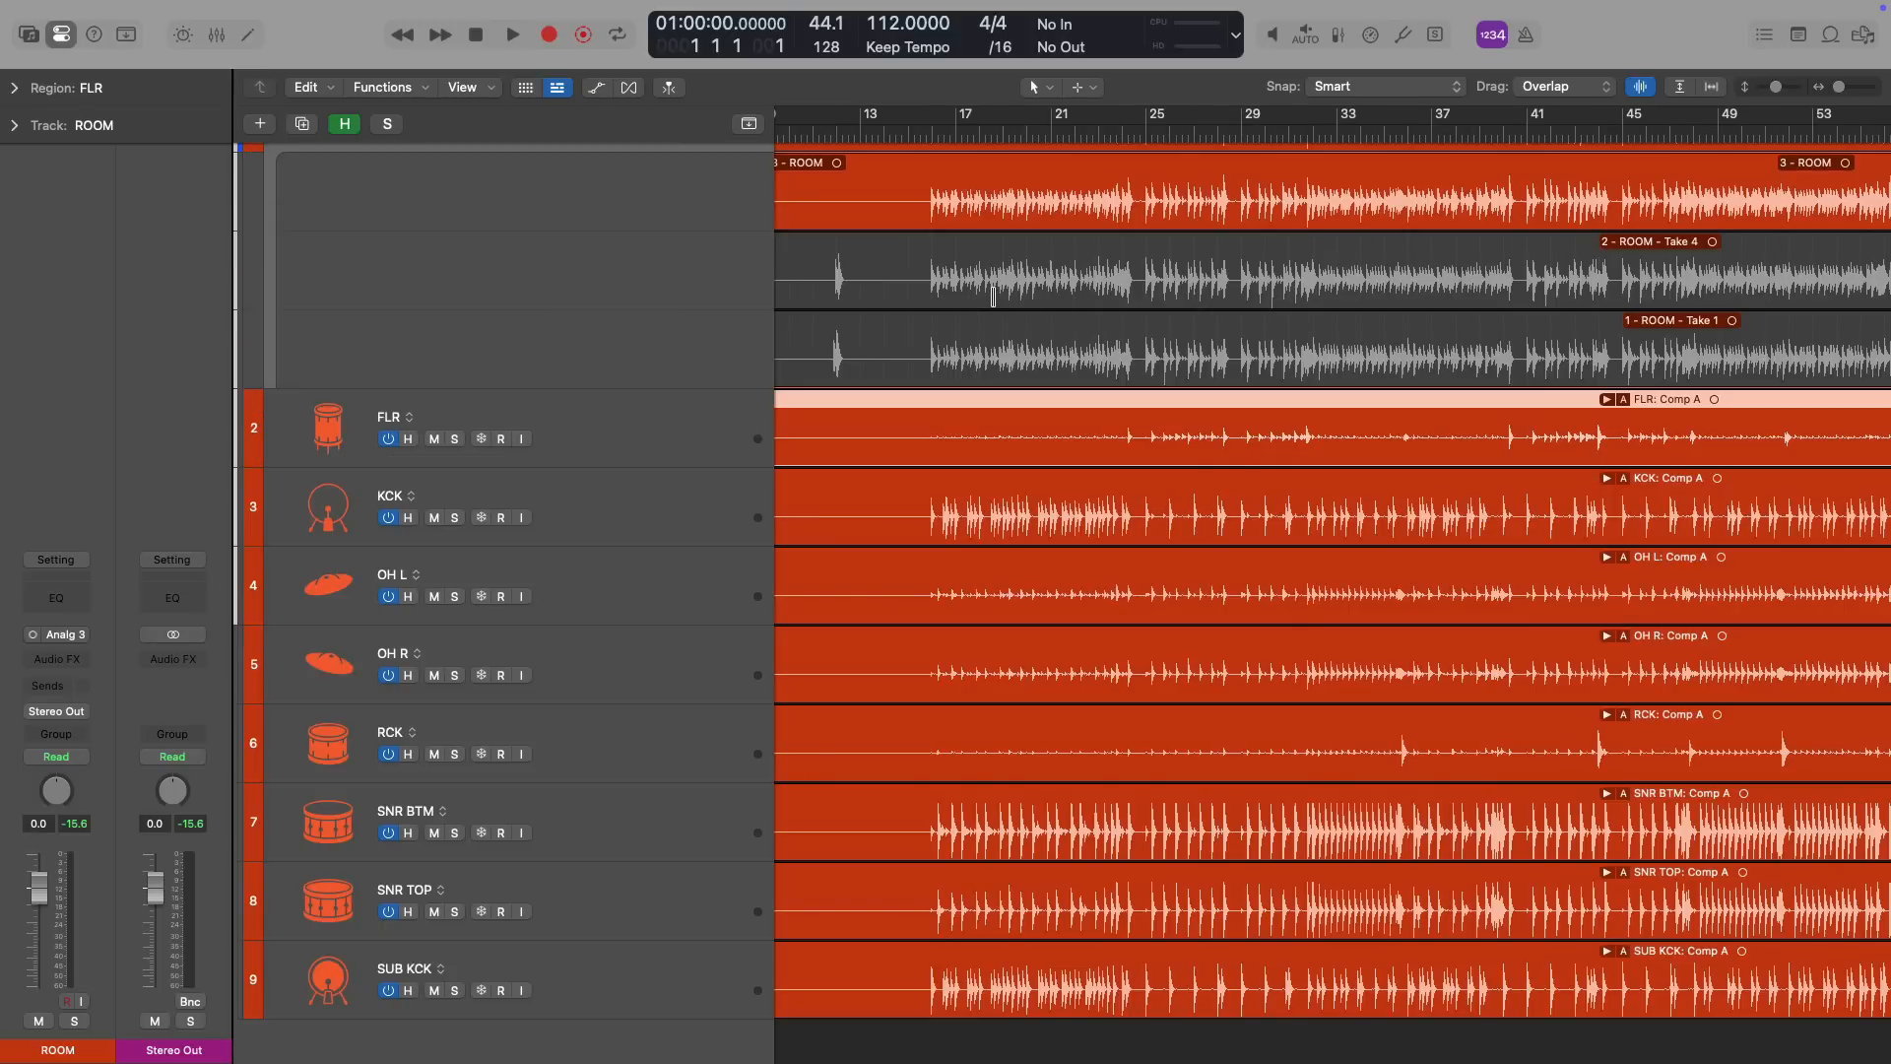
left_click_drag(993, 296, 1085, 287)
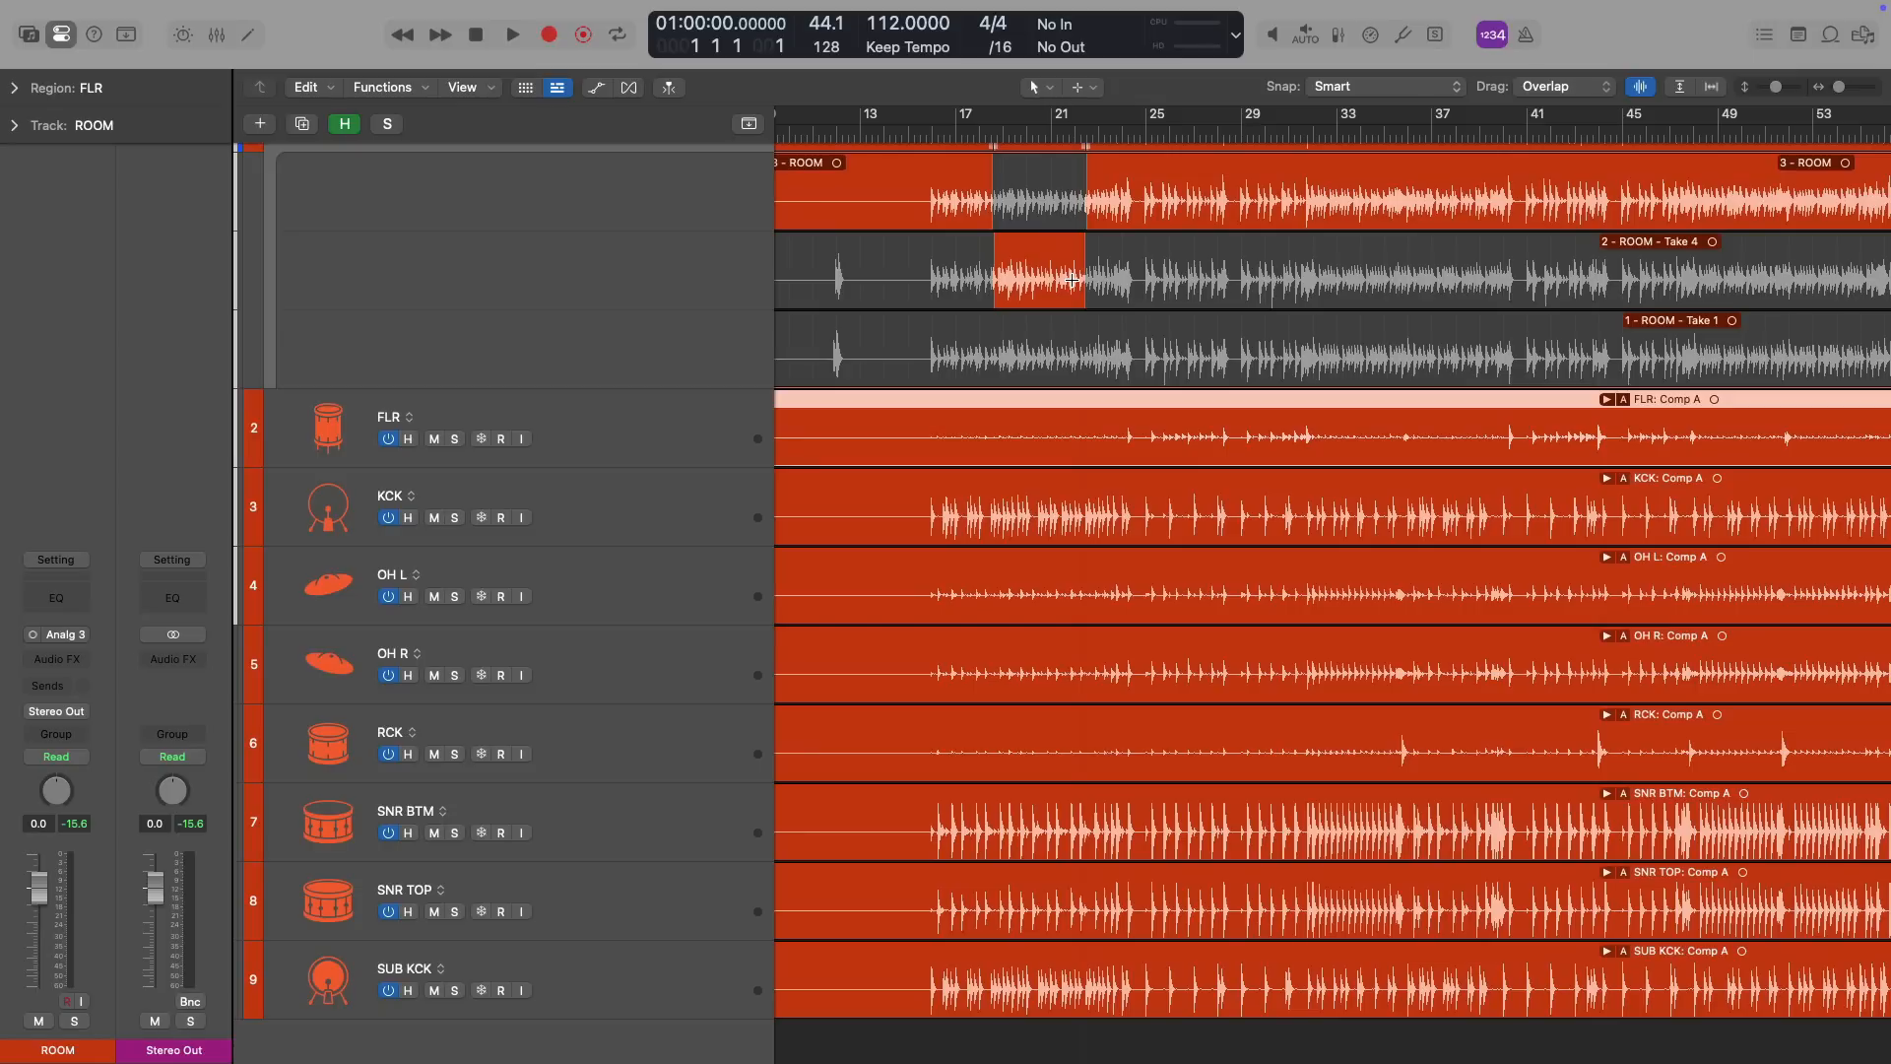
left_click(1072, 279)
Assign all mixer channels from ROOM through SUB KCK to a new Group 1 and name it DRM
key("x")
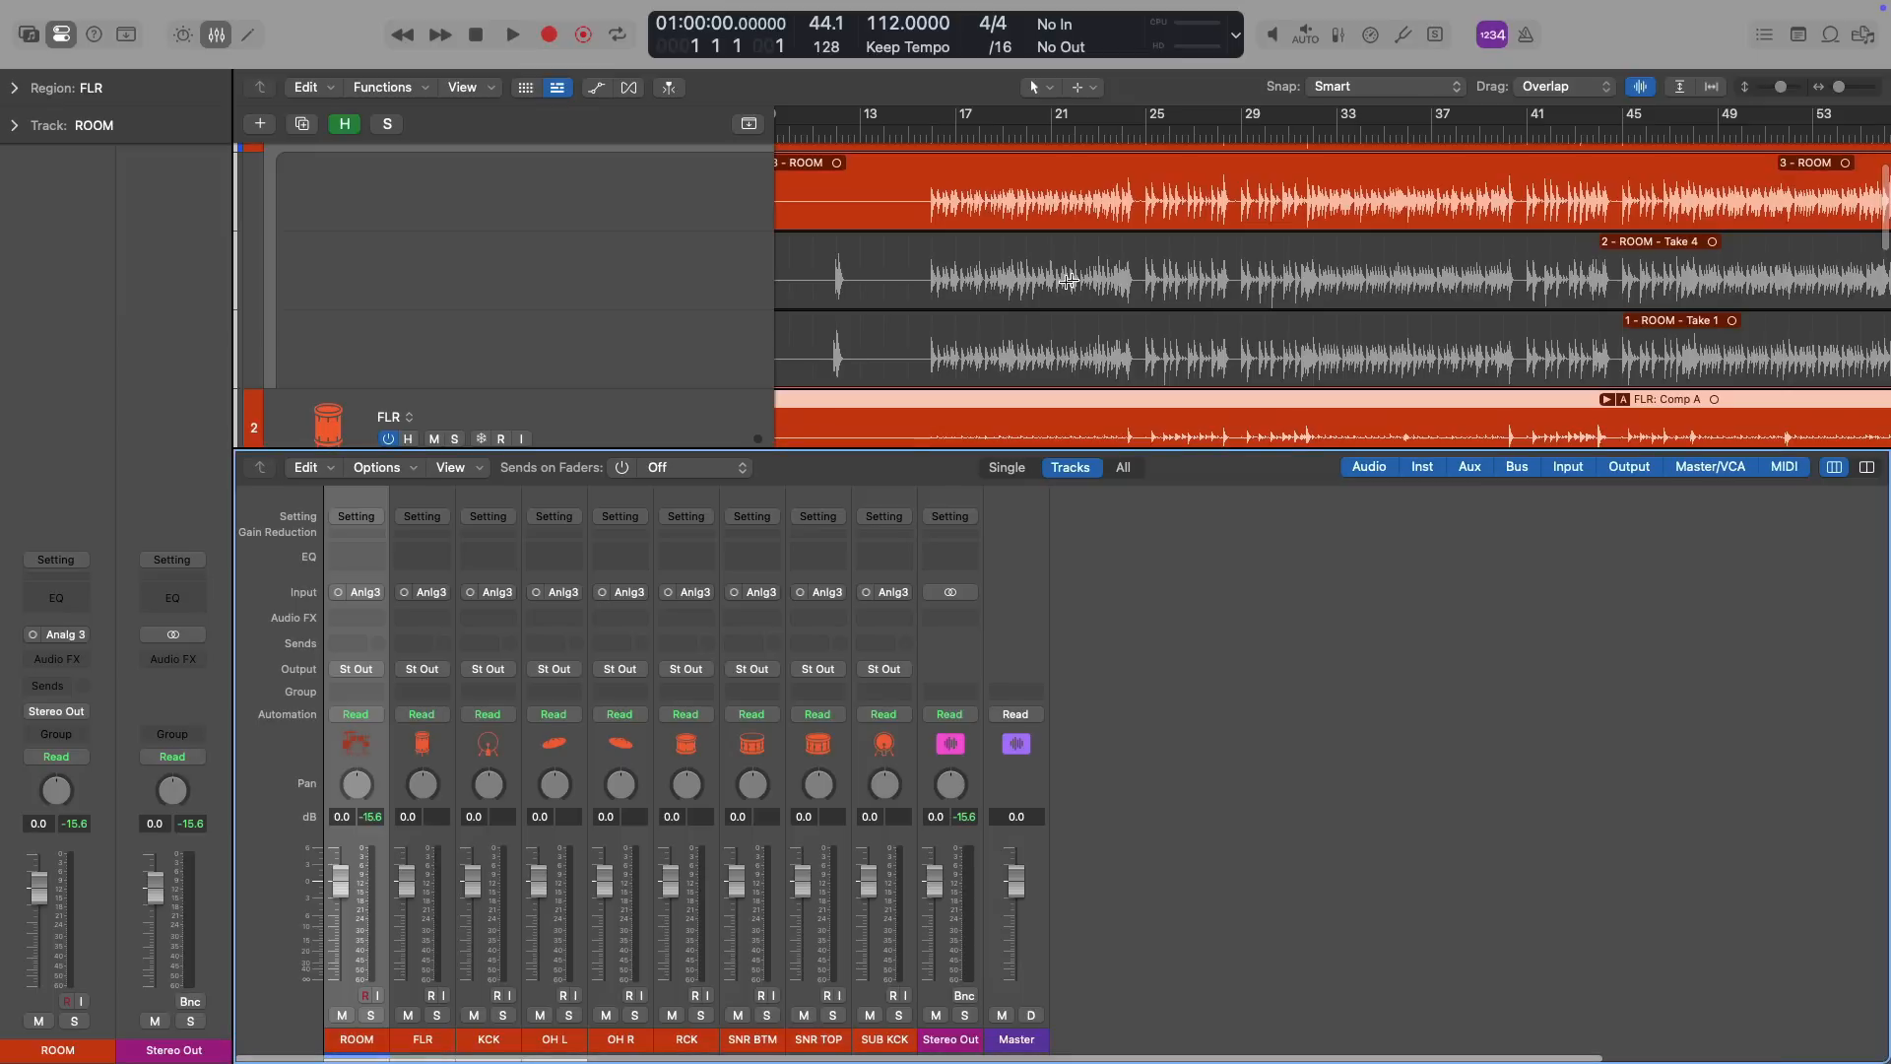
left_click(906, 1043, "shift")
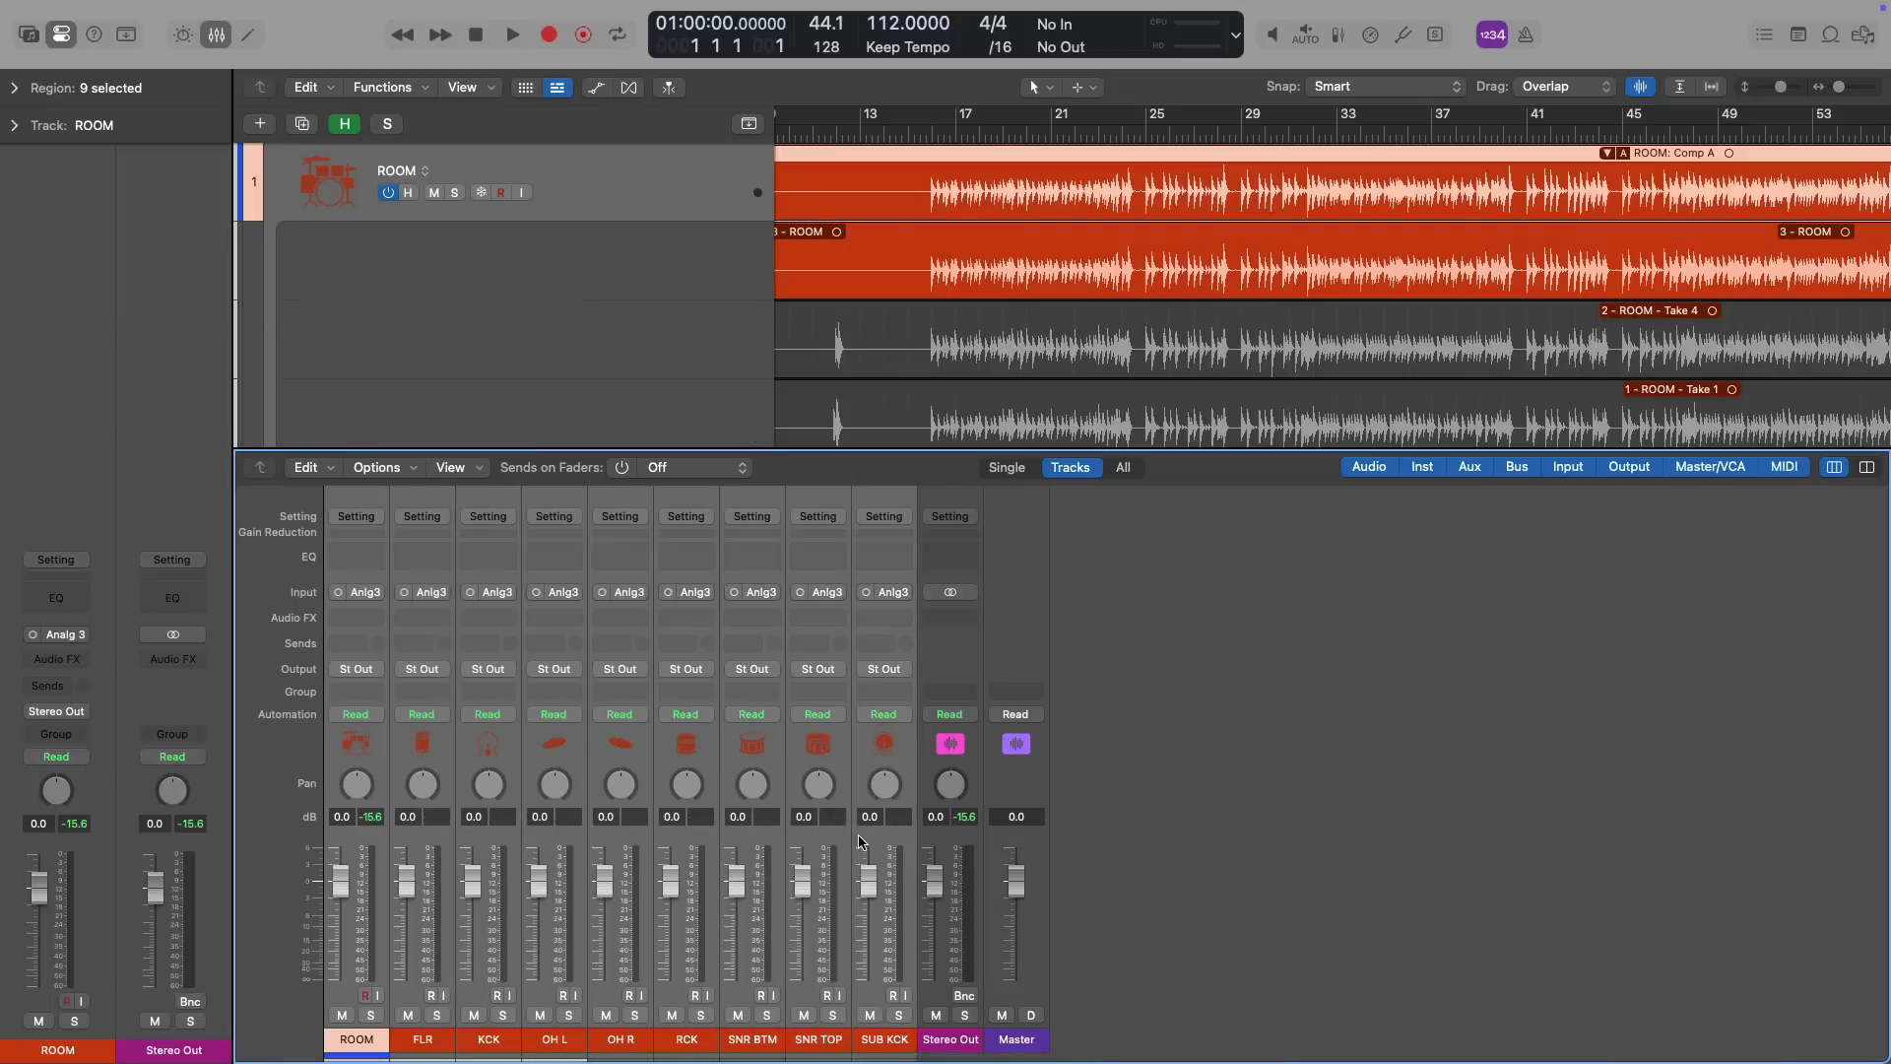
left_click(883, 694)
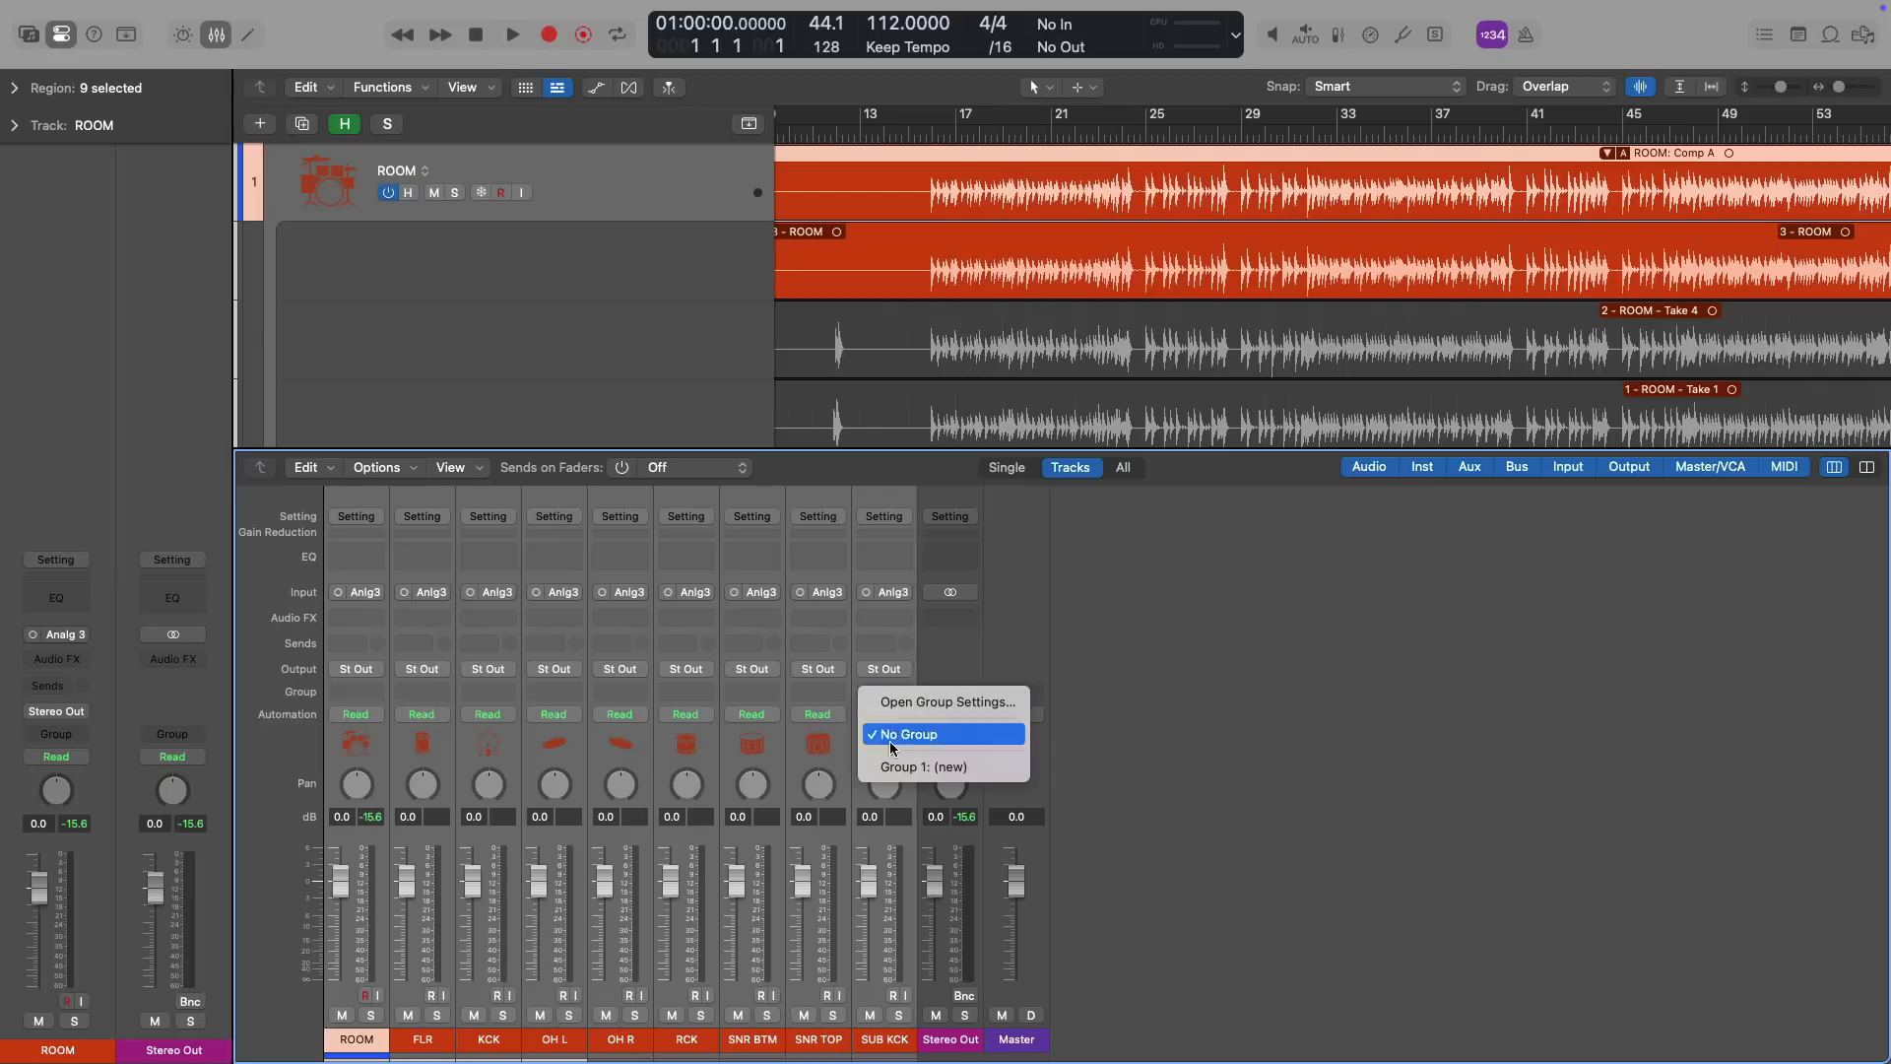
left_click(985, 767)
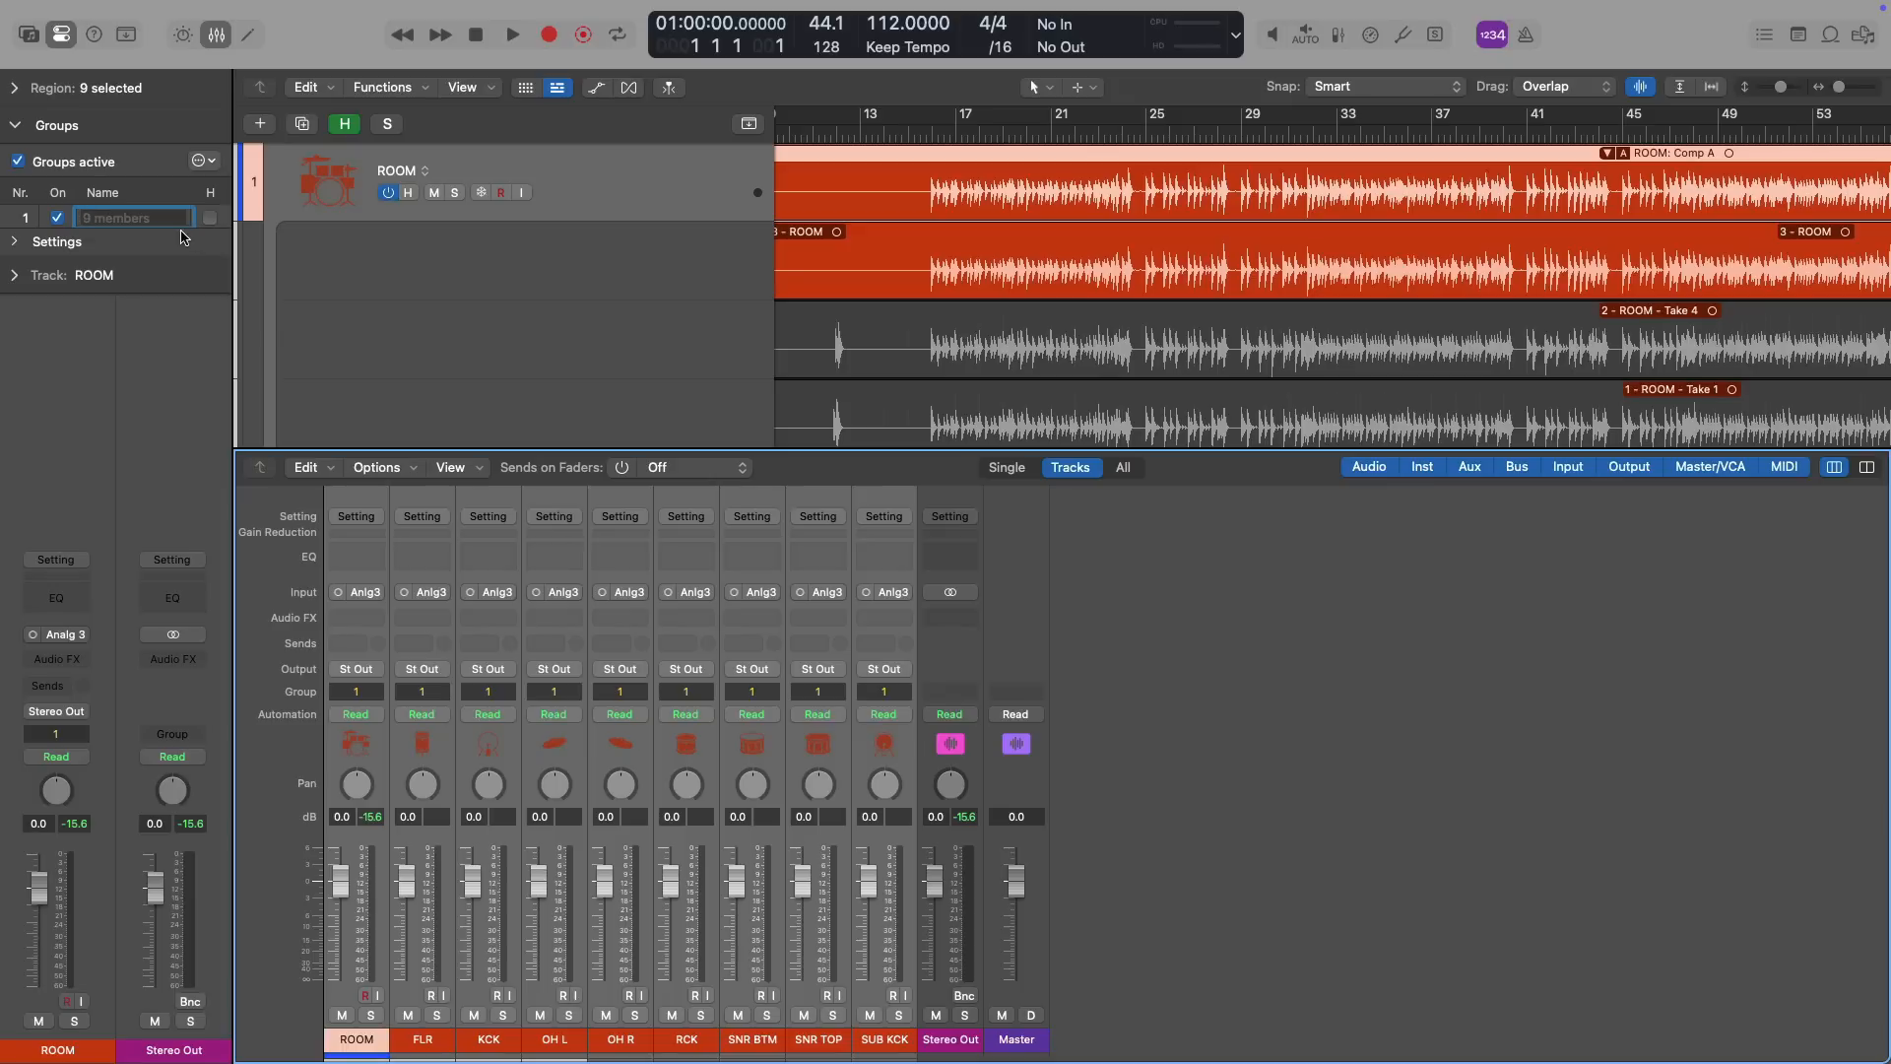
type("DRM")
key("Return")
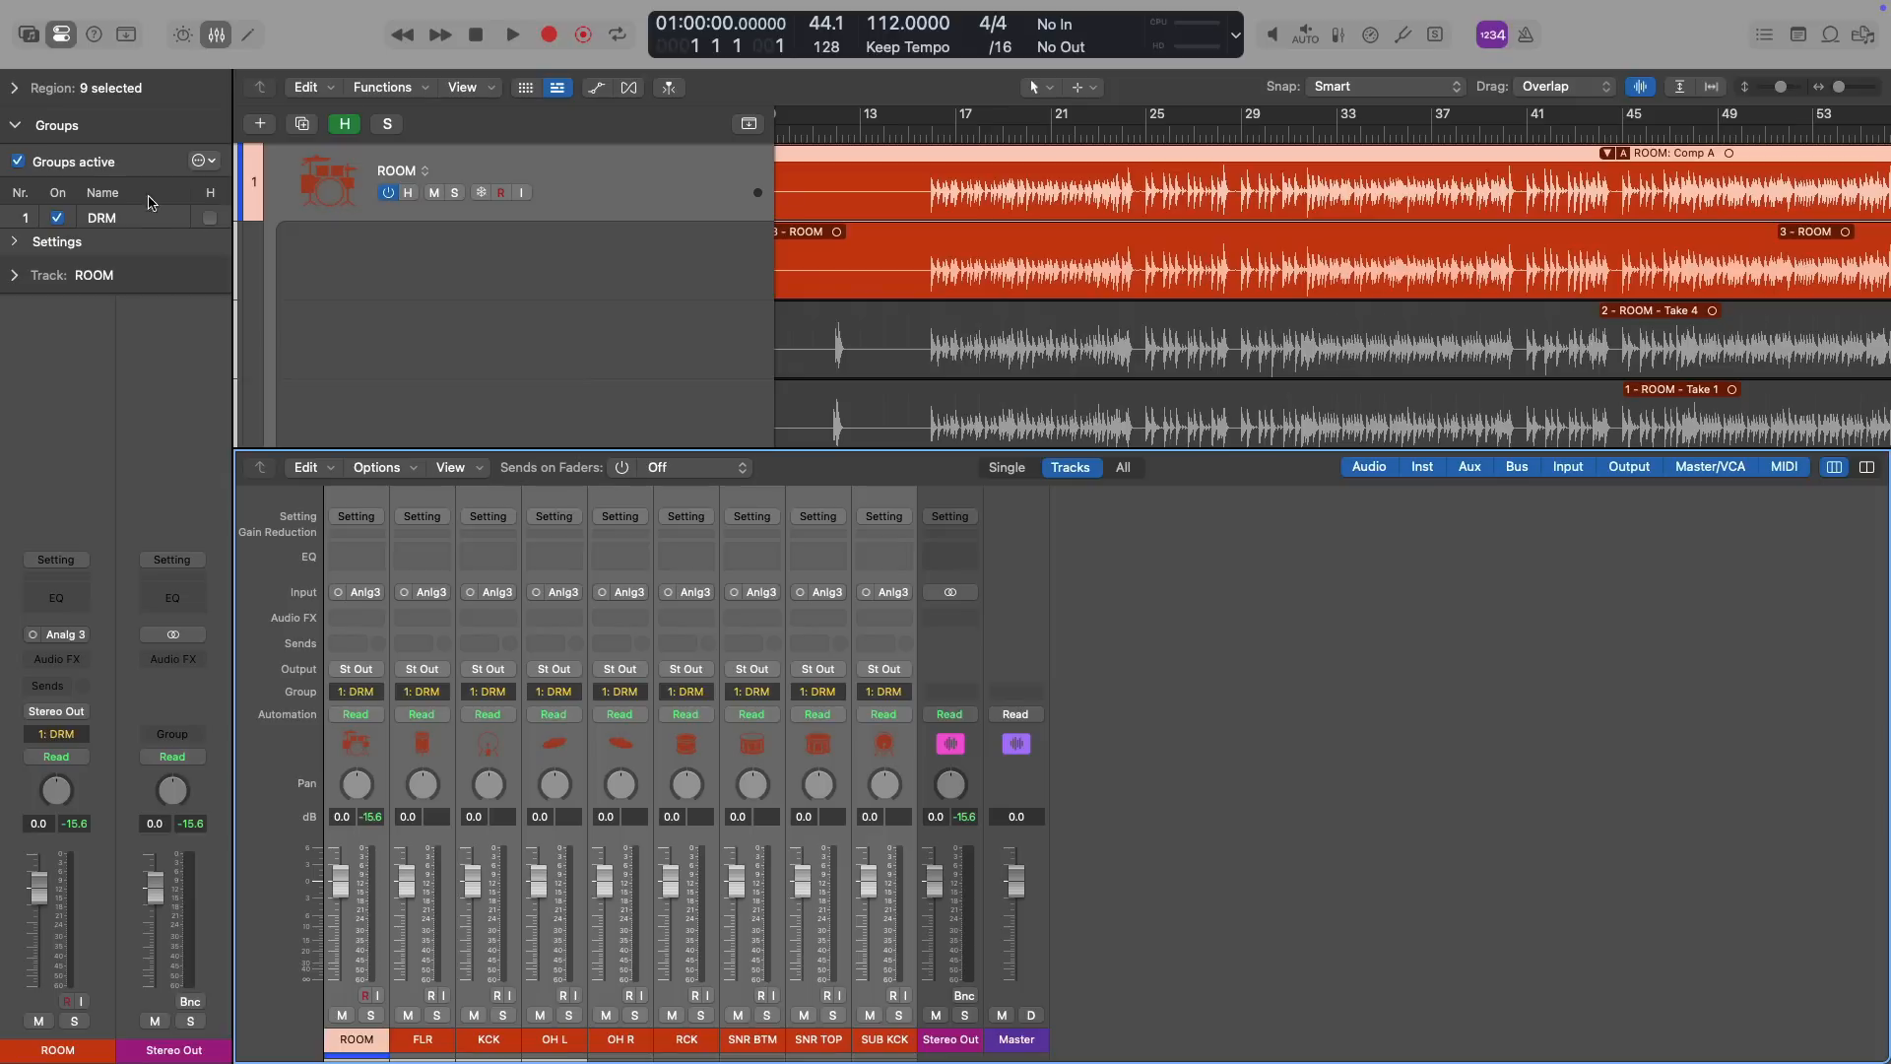
Enable Editing (Selection) in the DRM group's settings and close the mixer
left_click(15, 241)
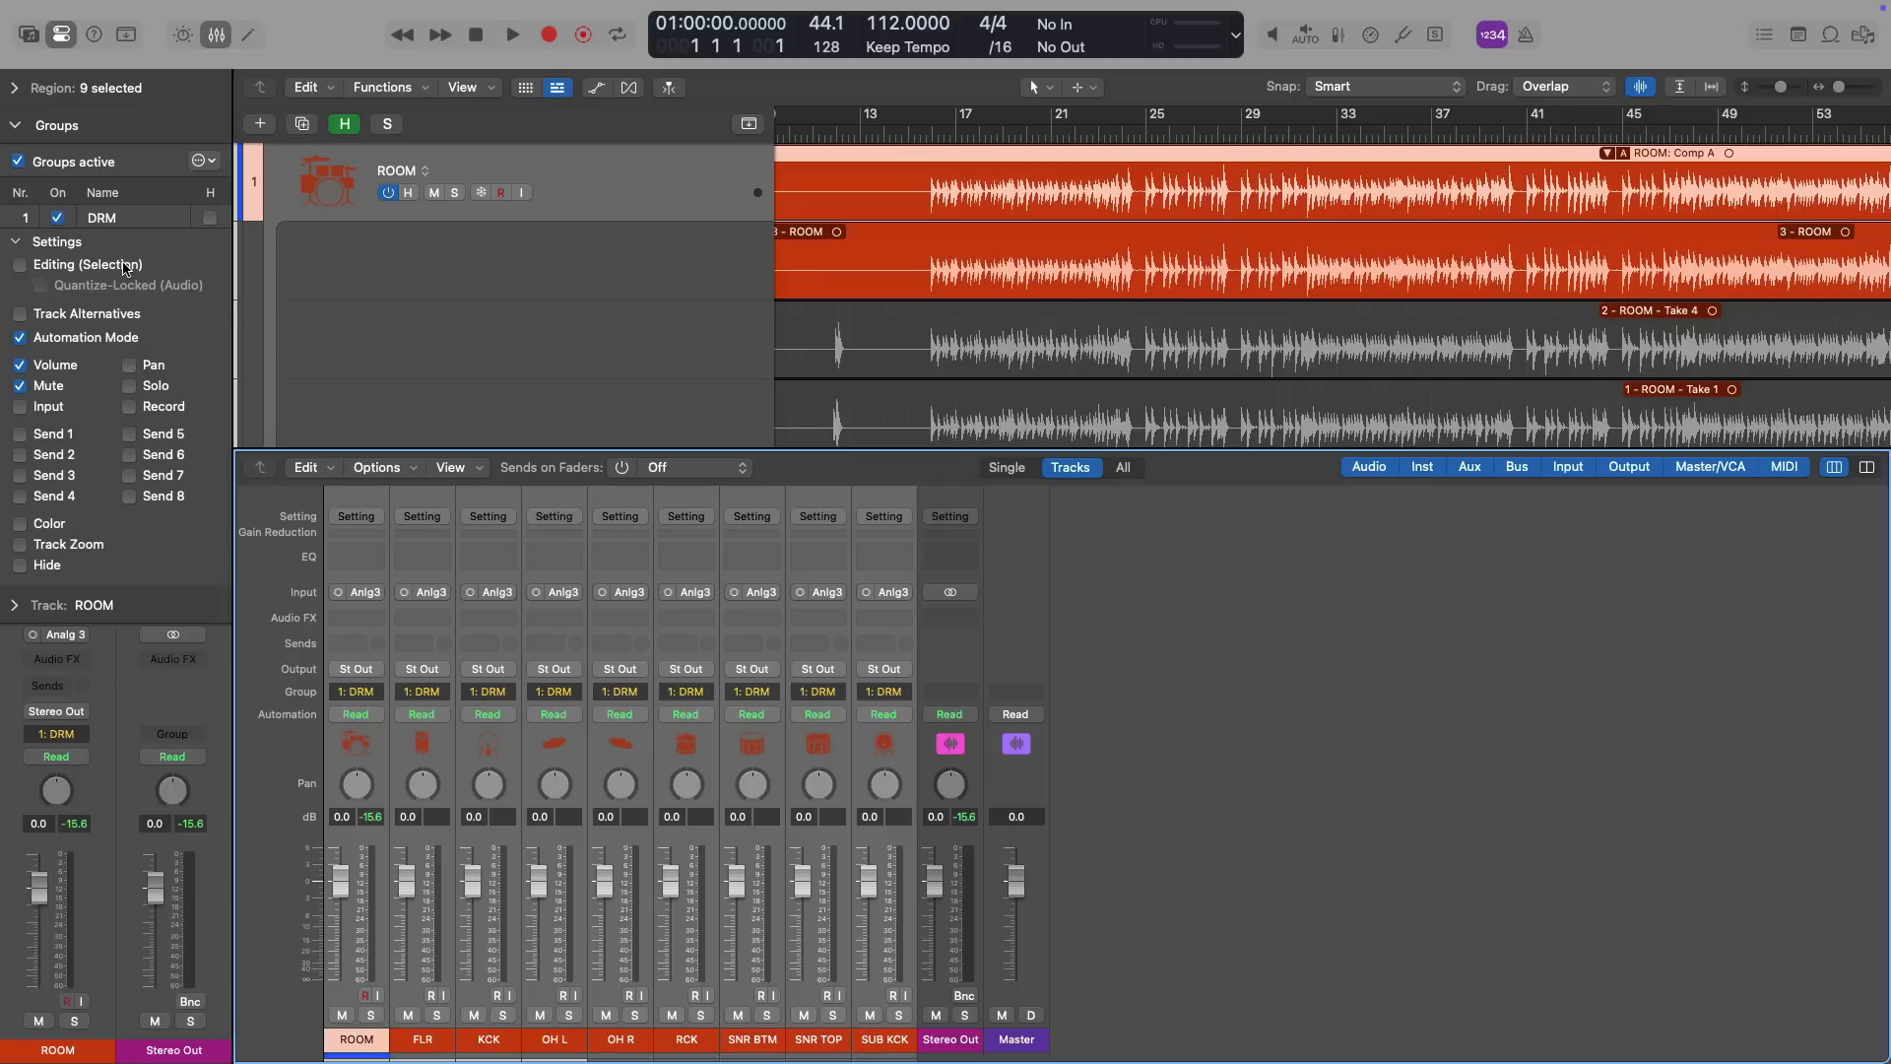
left_click(21, 266)
key("x")
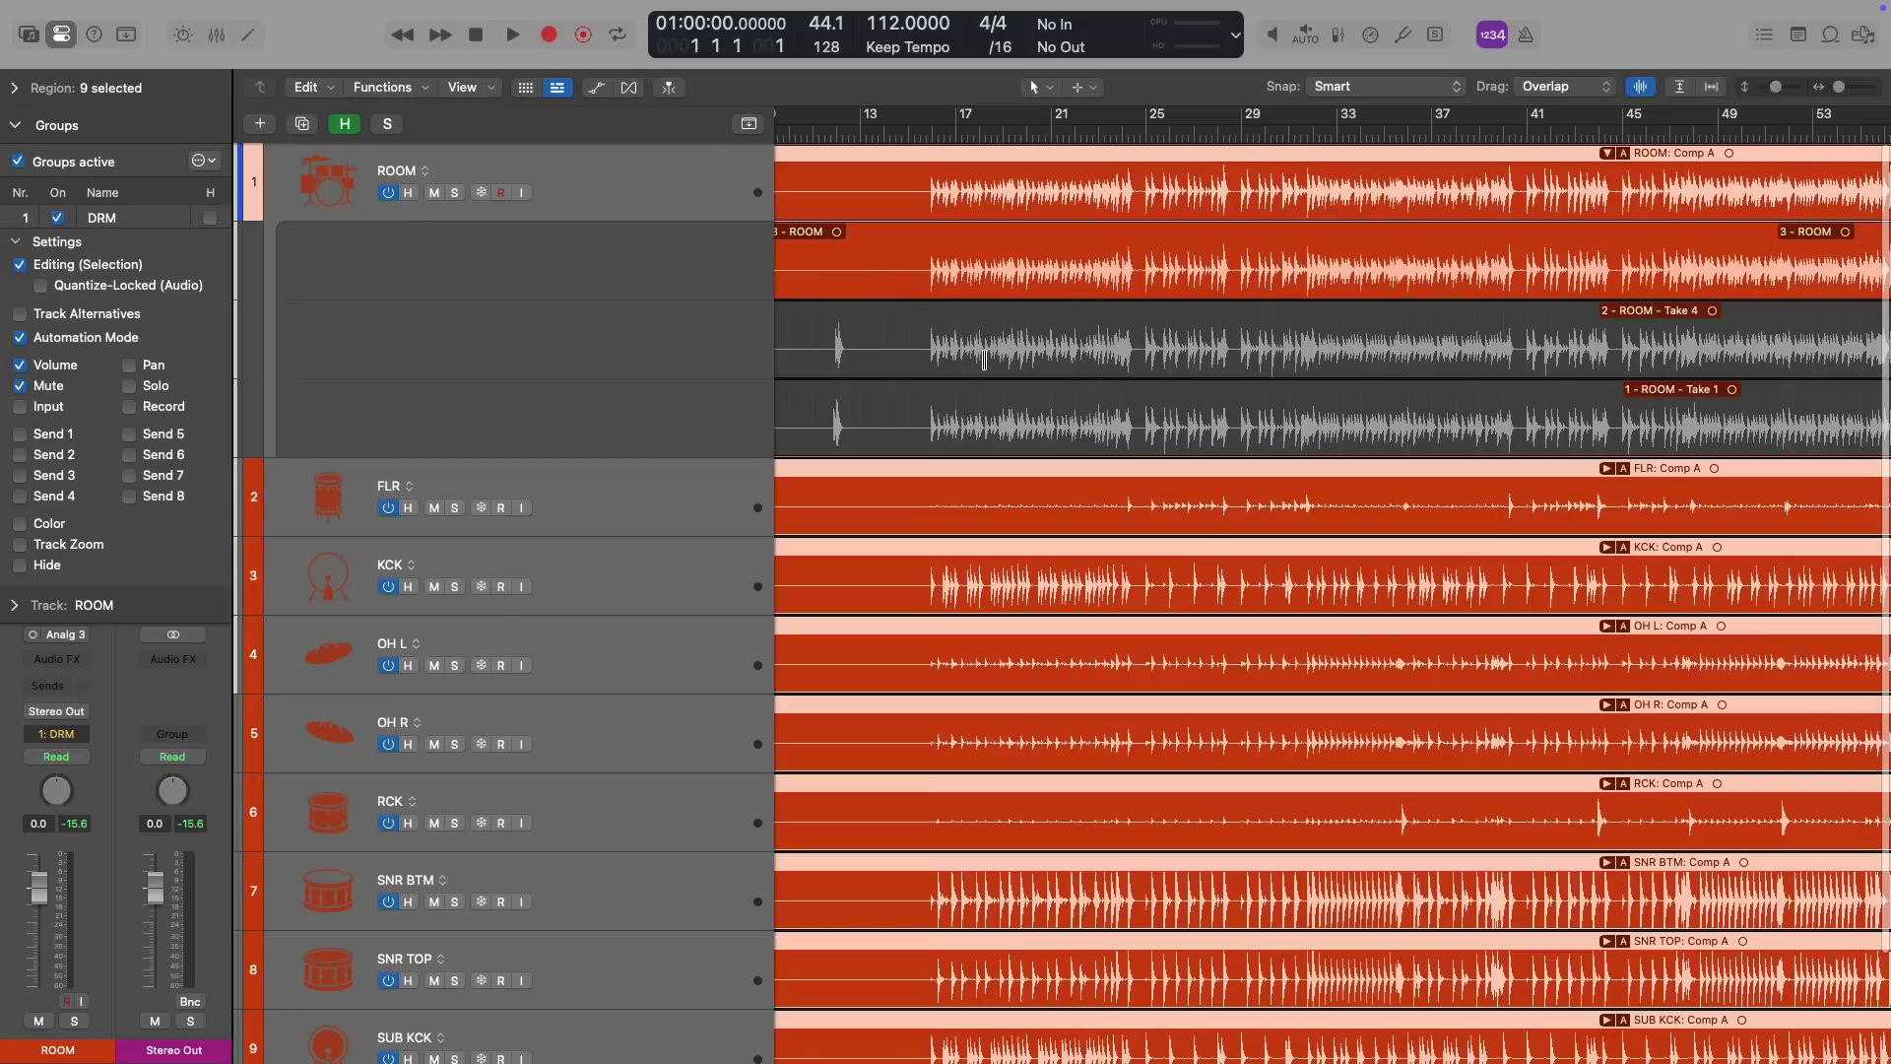
Test the linked region selection of the DRM group and comp ROOM - Take 4 from about bar 18 to bar 21
left_click(700, 177)
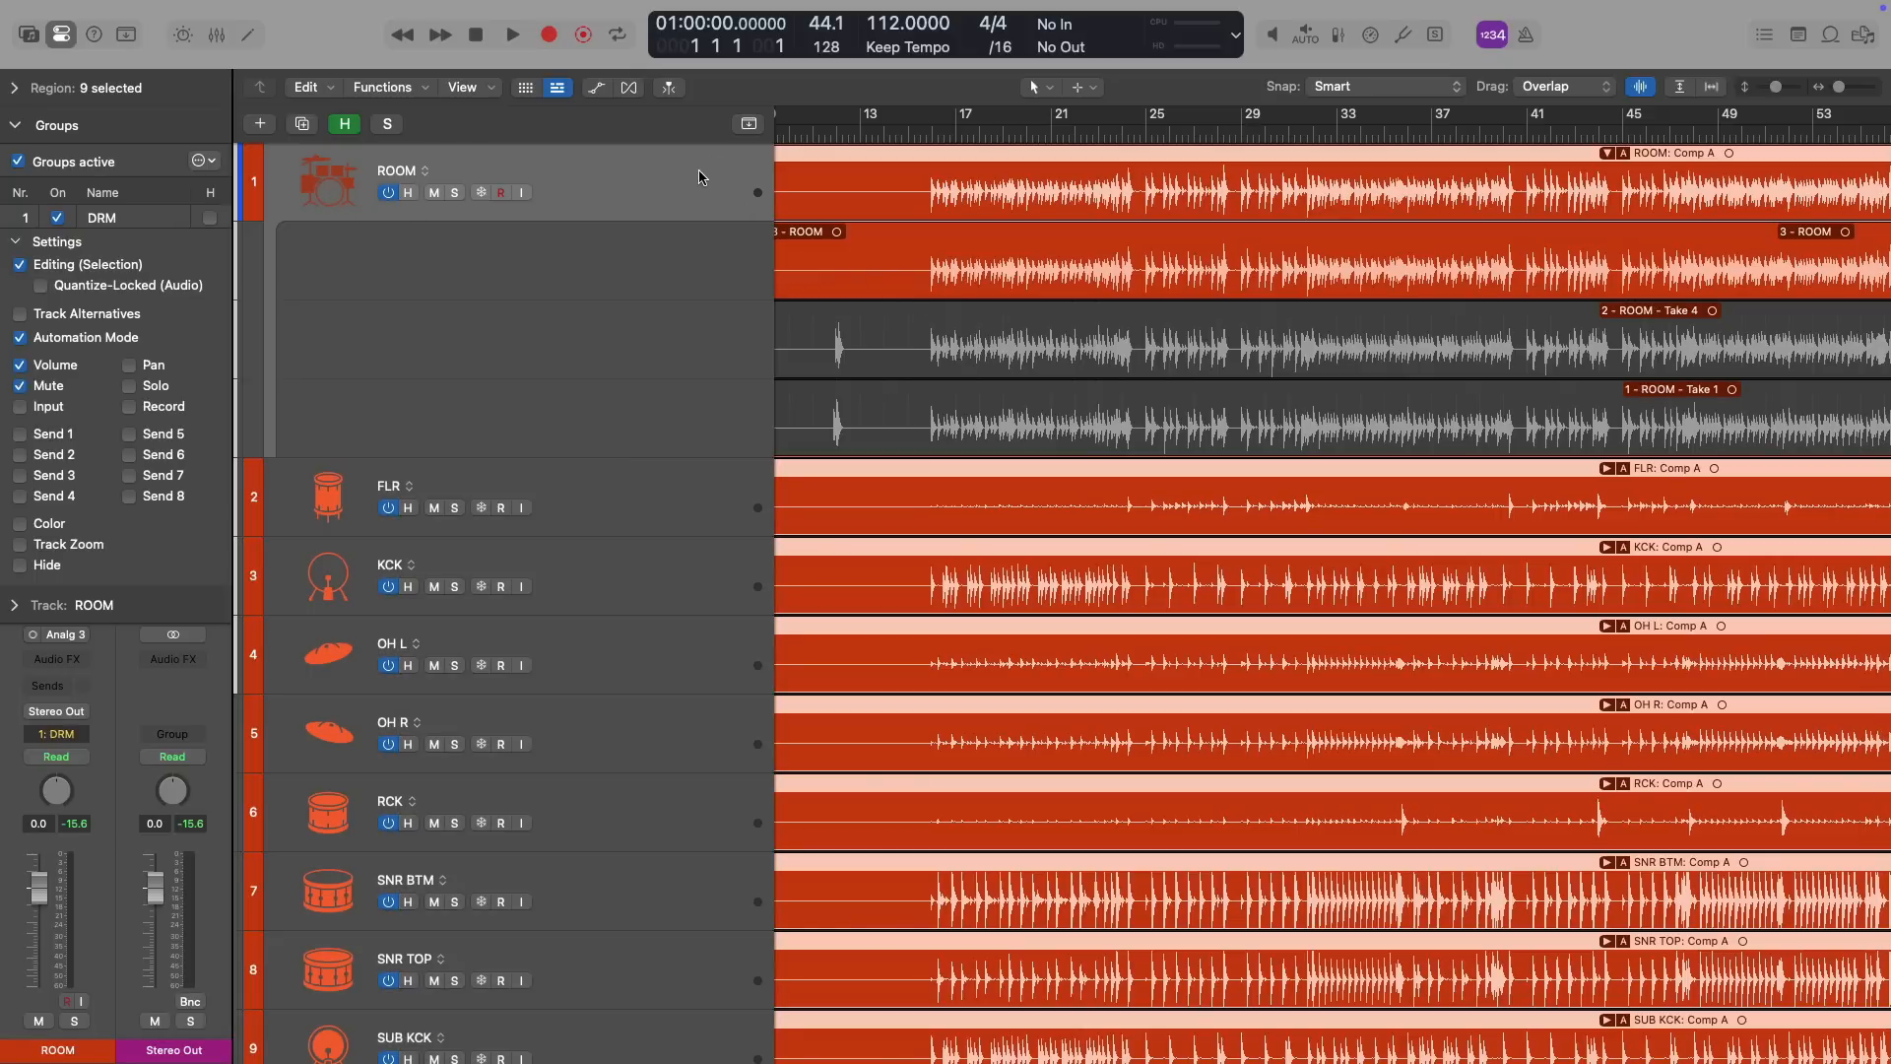
left_click(802, 165)
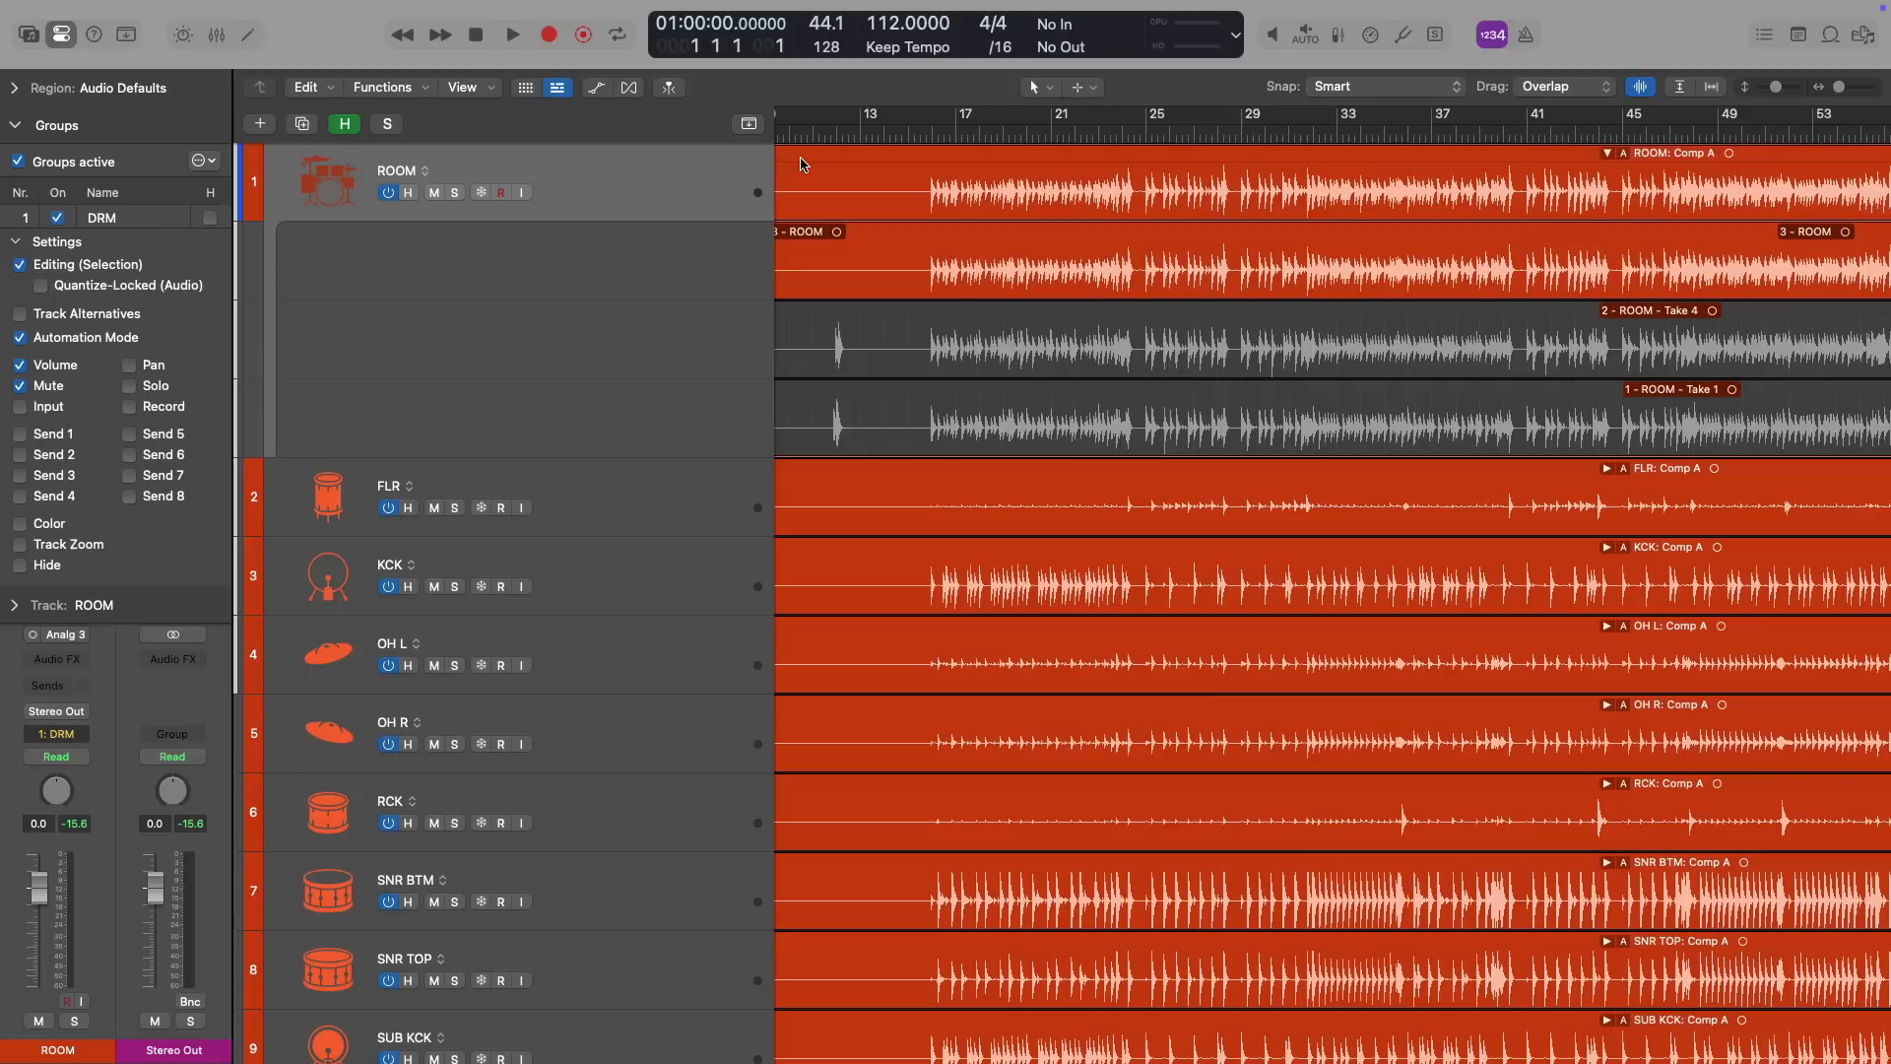
left_click(843, 484)
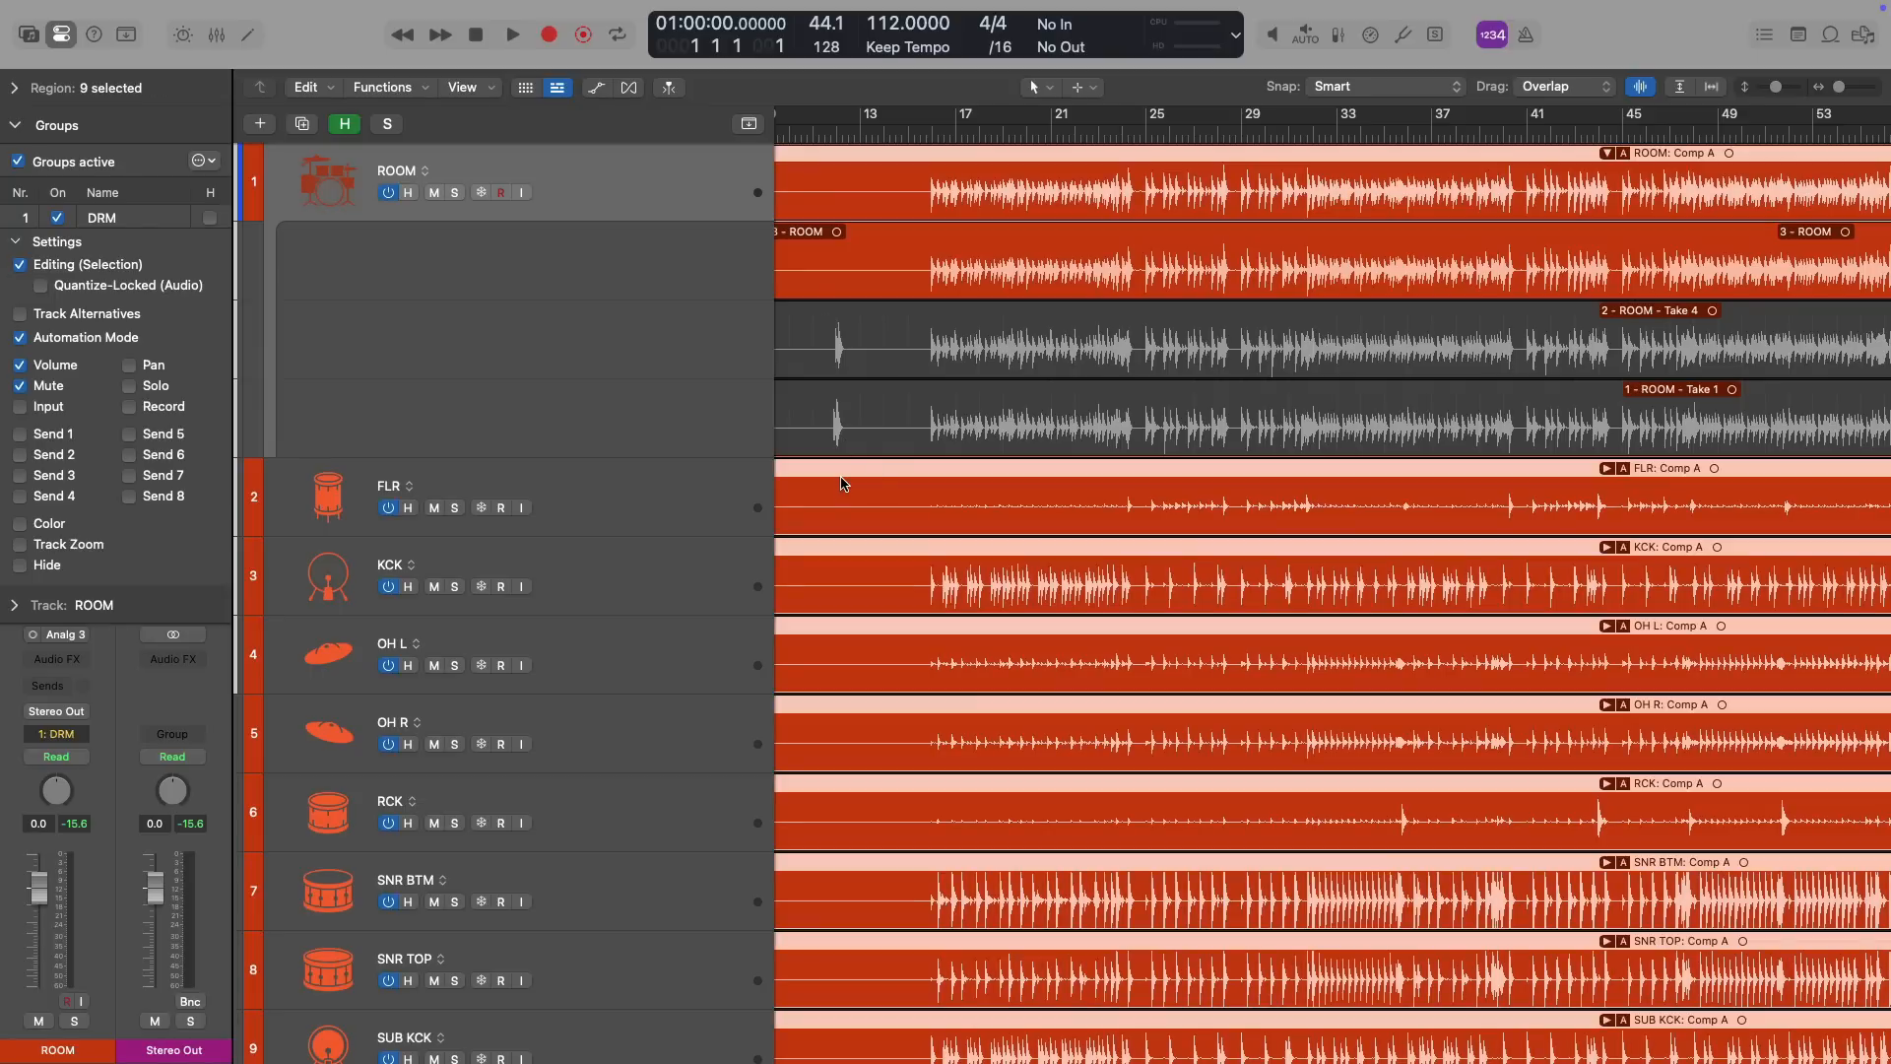
left_click_drag(973, 365, 1066, 363)
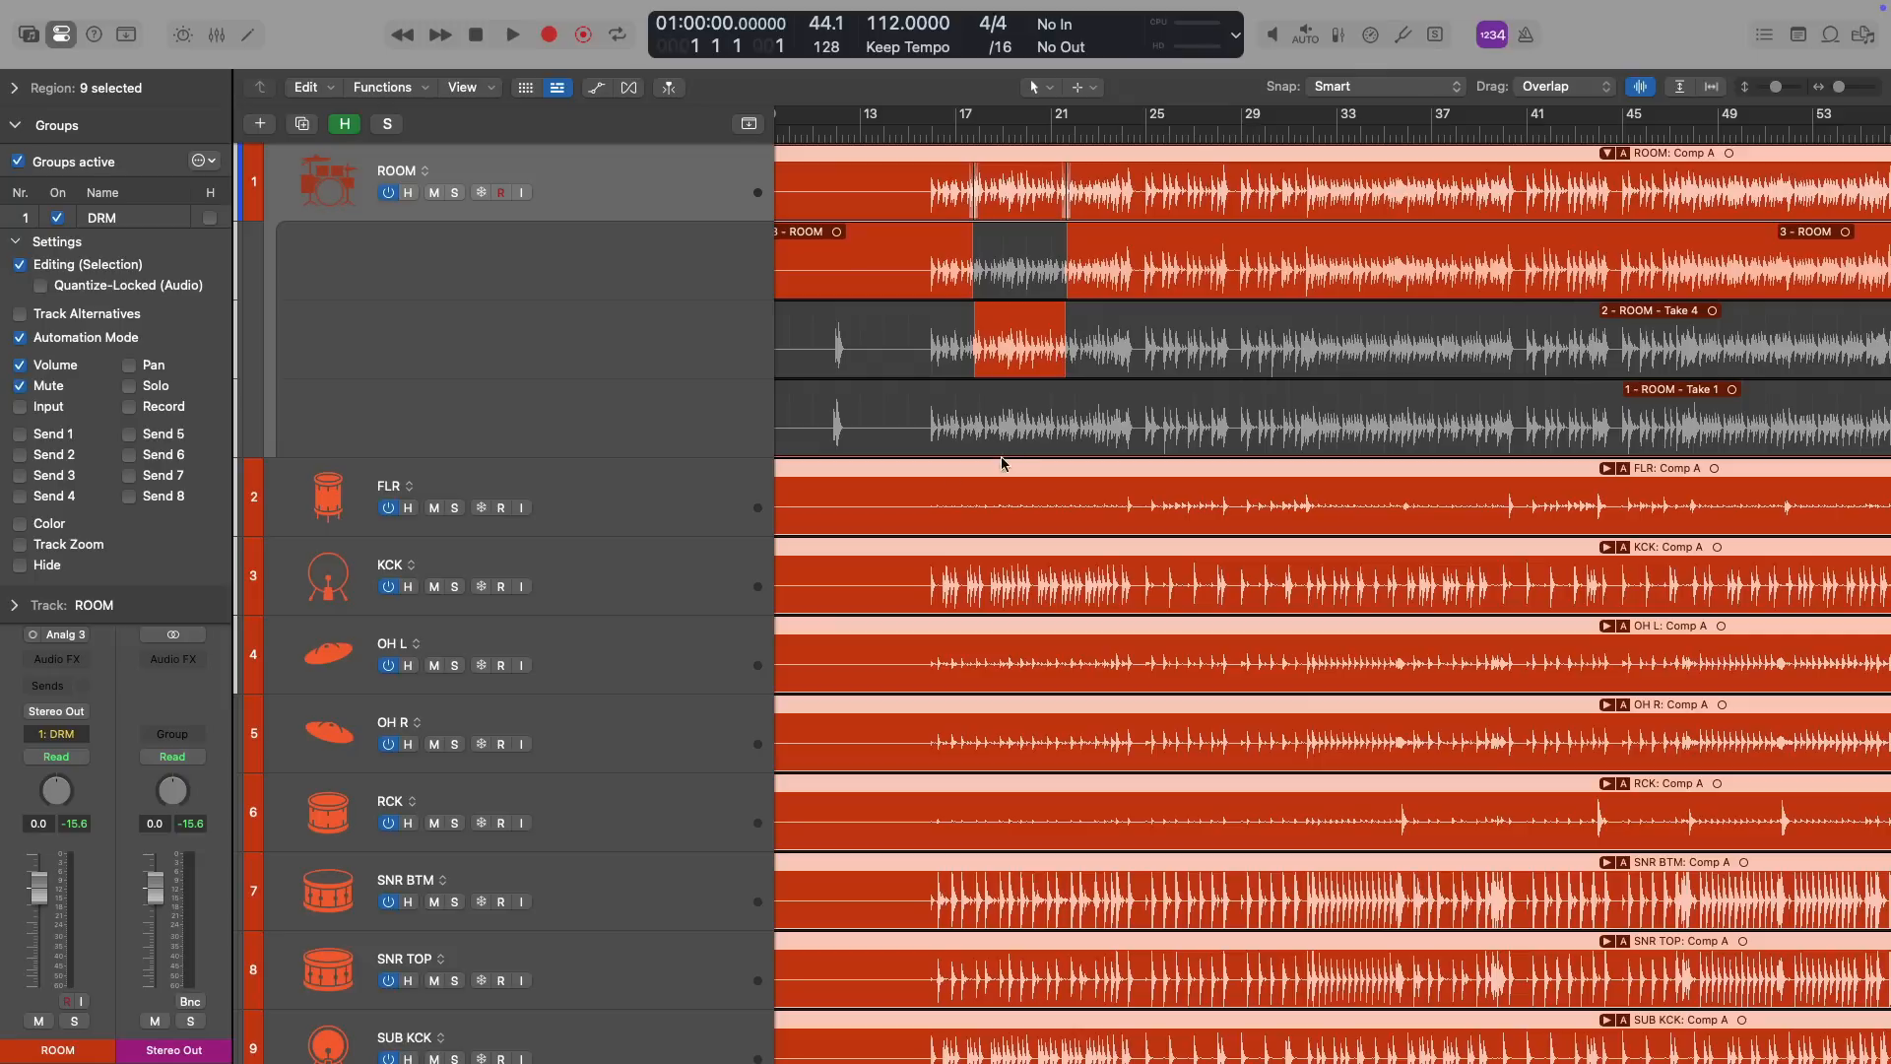
left_click(806, 470, "shift")
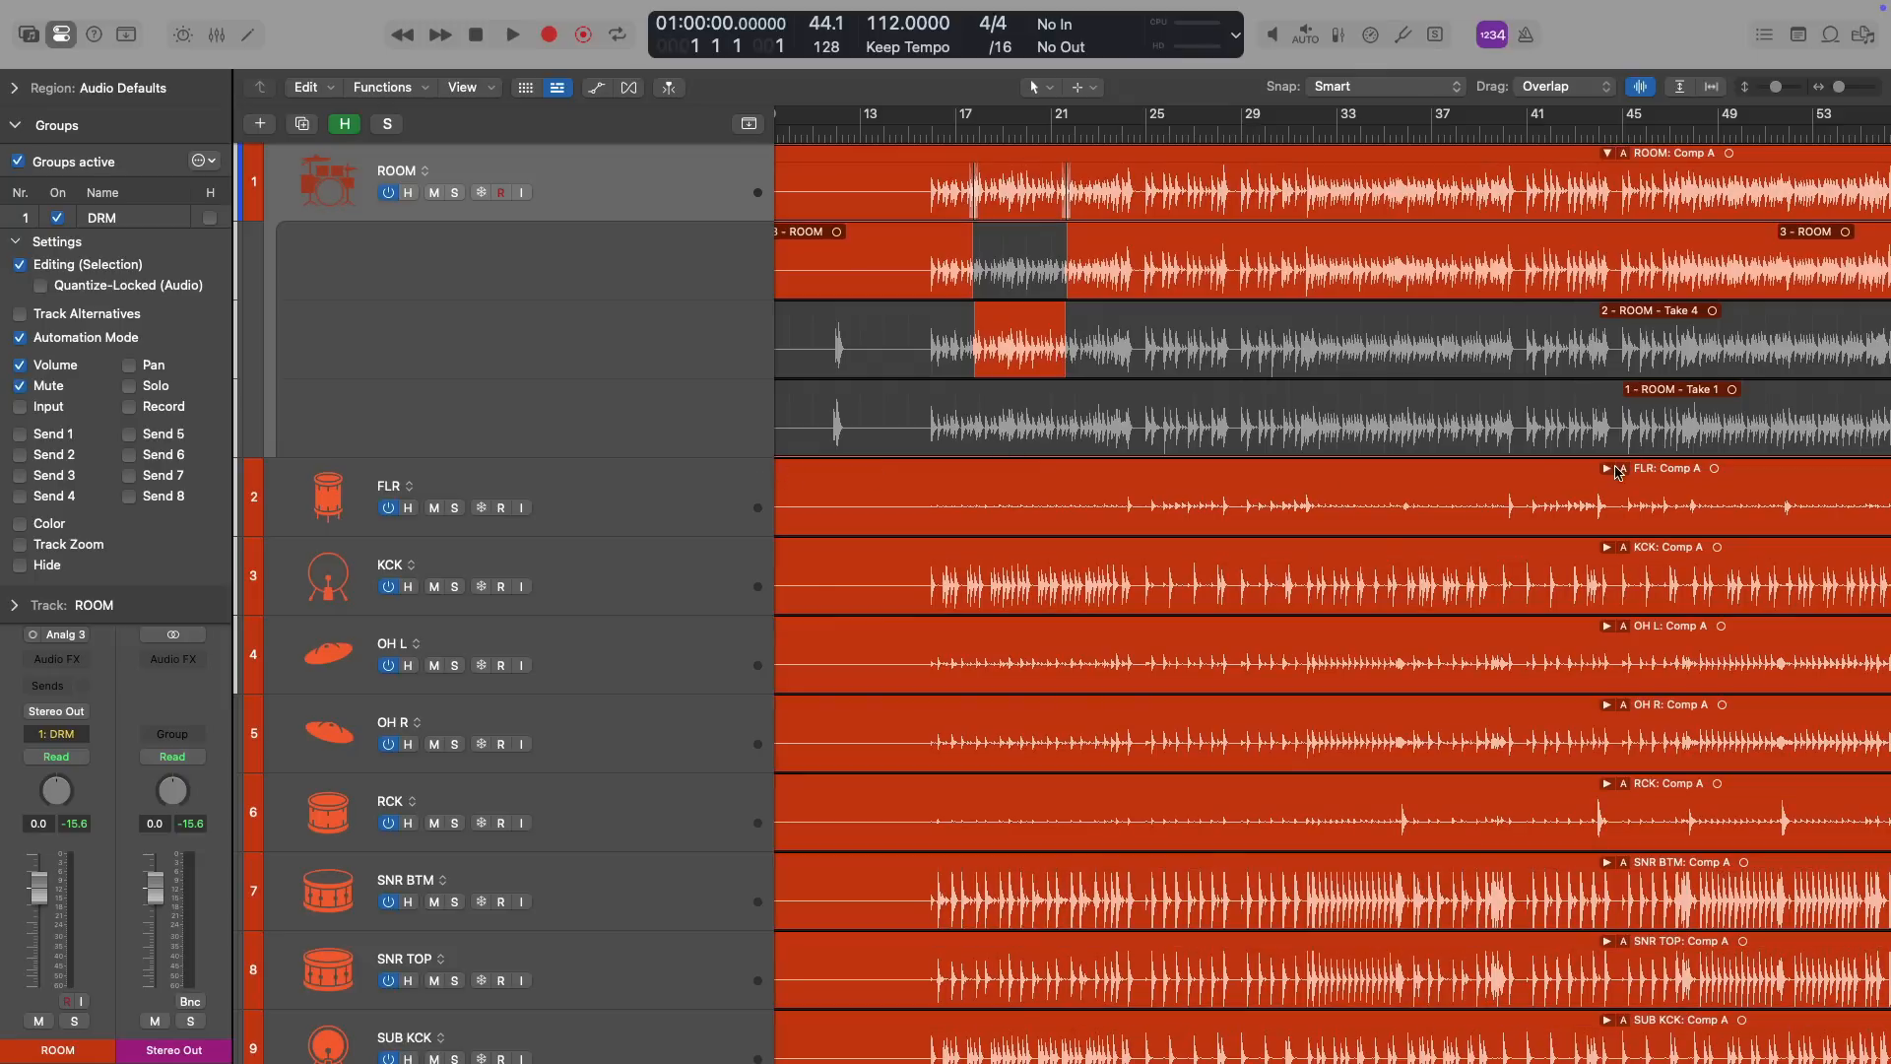
Expand the FLR take folder and comp FLR - Take 4 from about bar 27 to bar 33
left_click(1606, 468)
scroll(1281, 552, "down", 4)
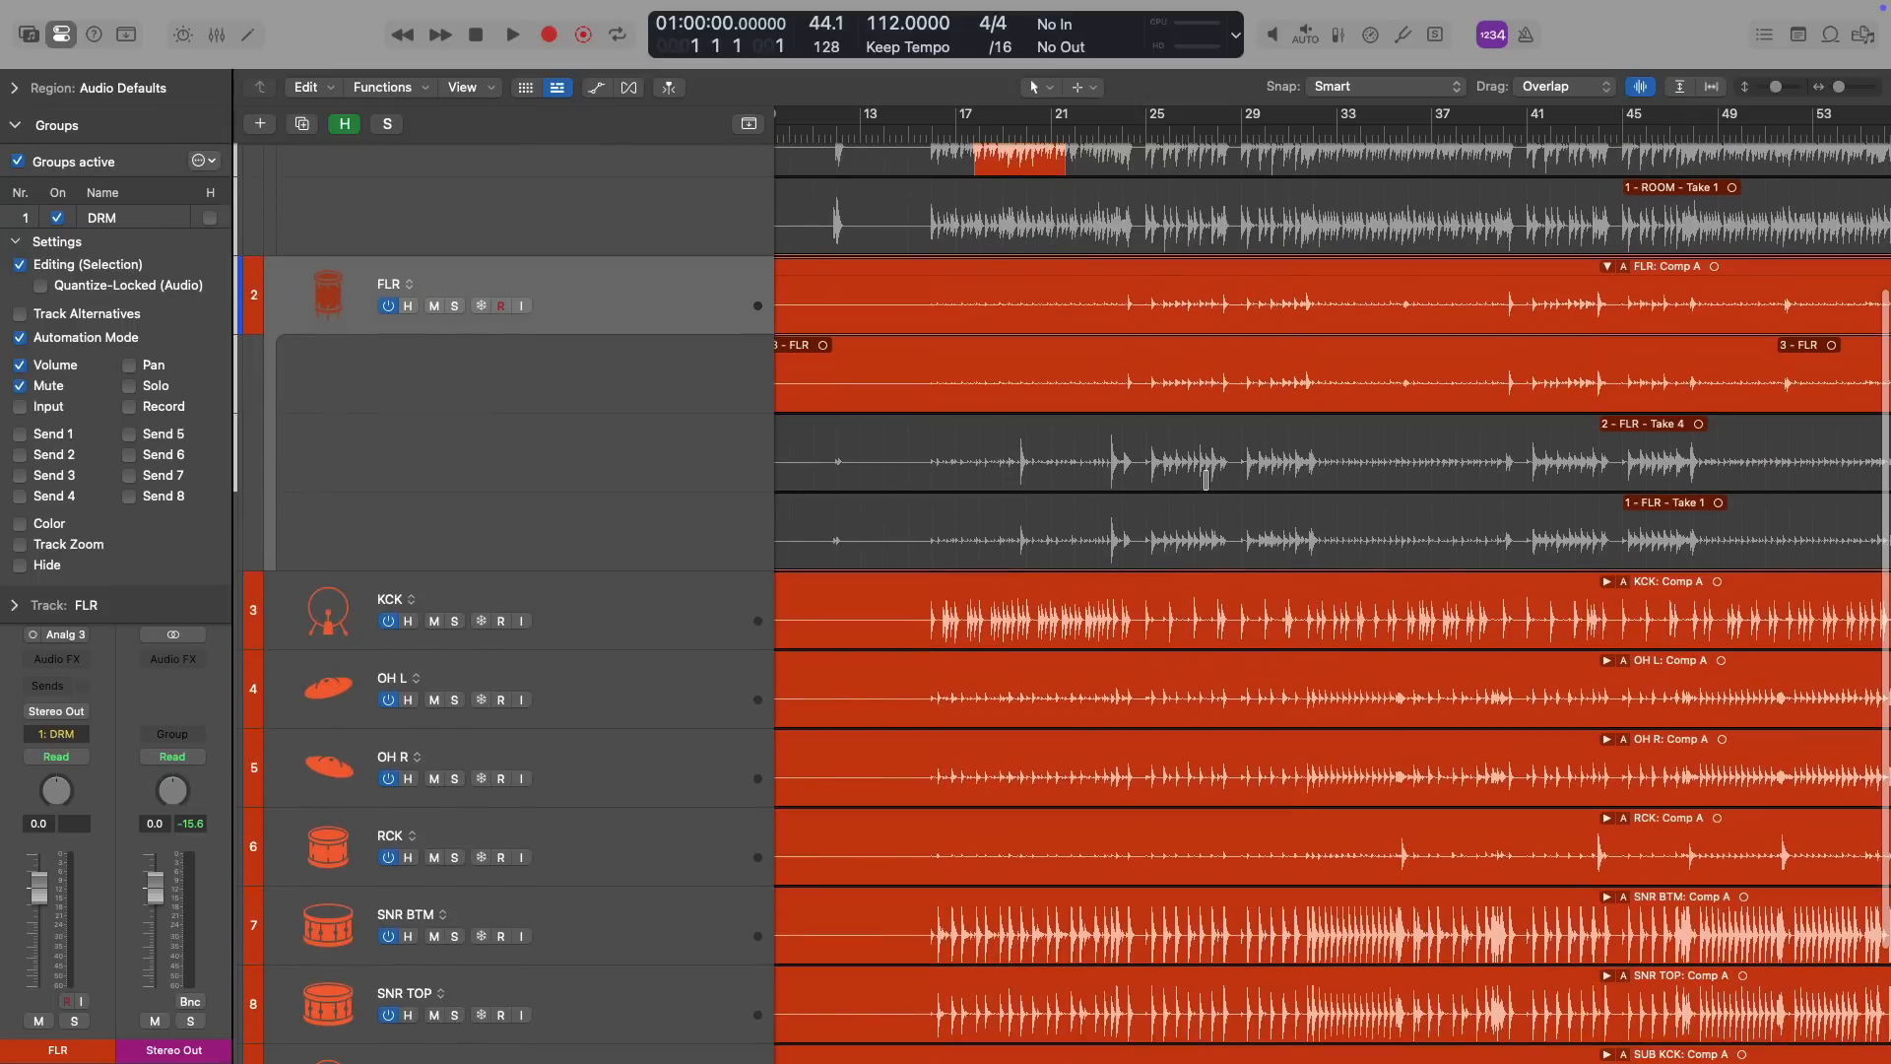
left_click_drag(1207, 473, 1356, 474)
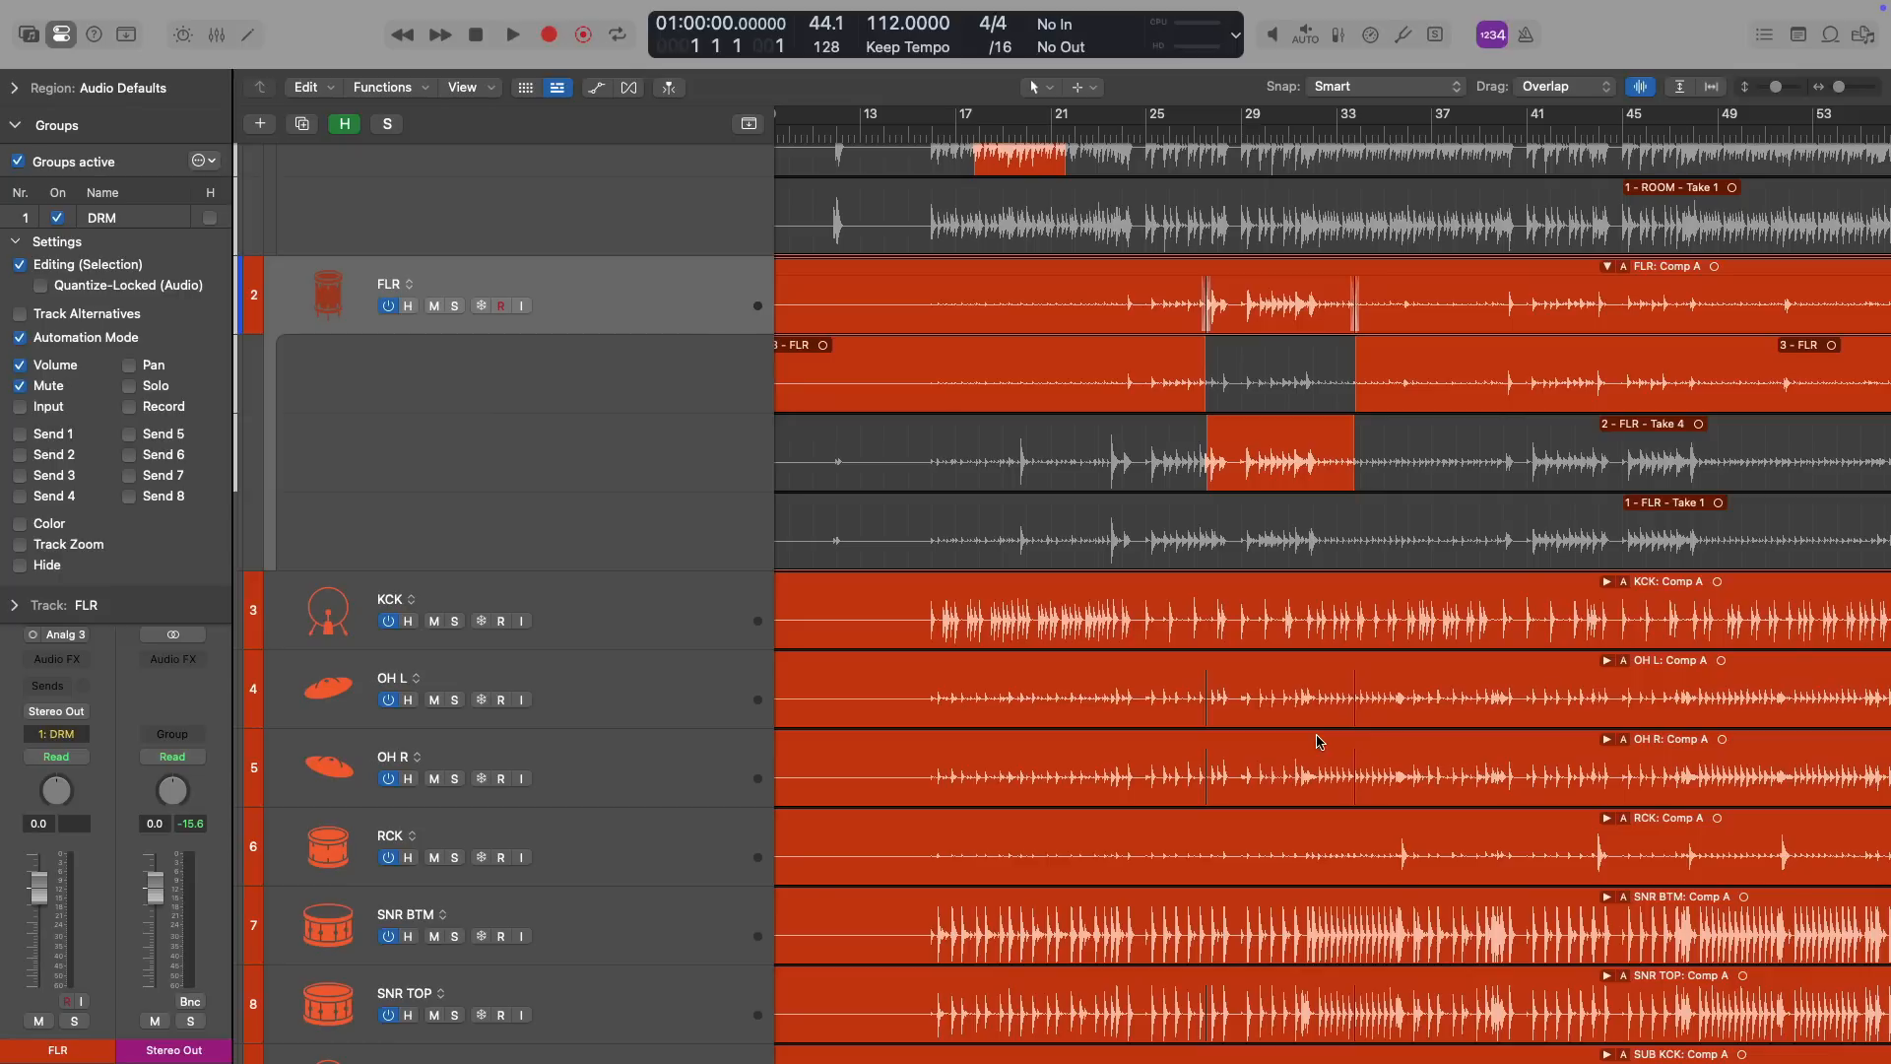
Expand the KCK take folder for comparison with the ROOM and FLR folders across the whole song
key("z")
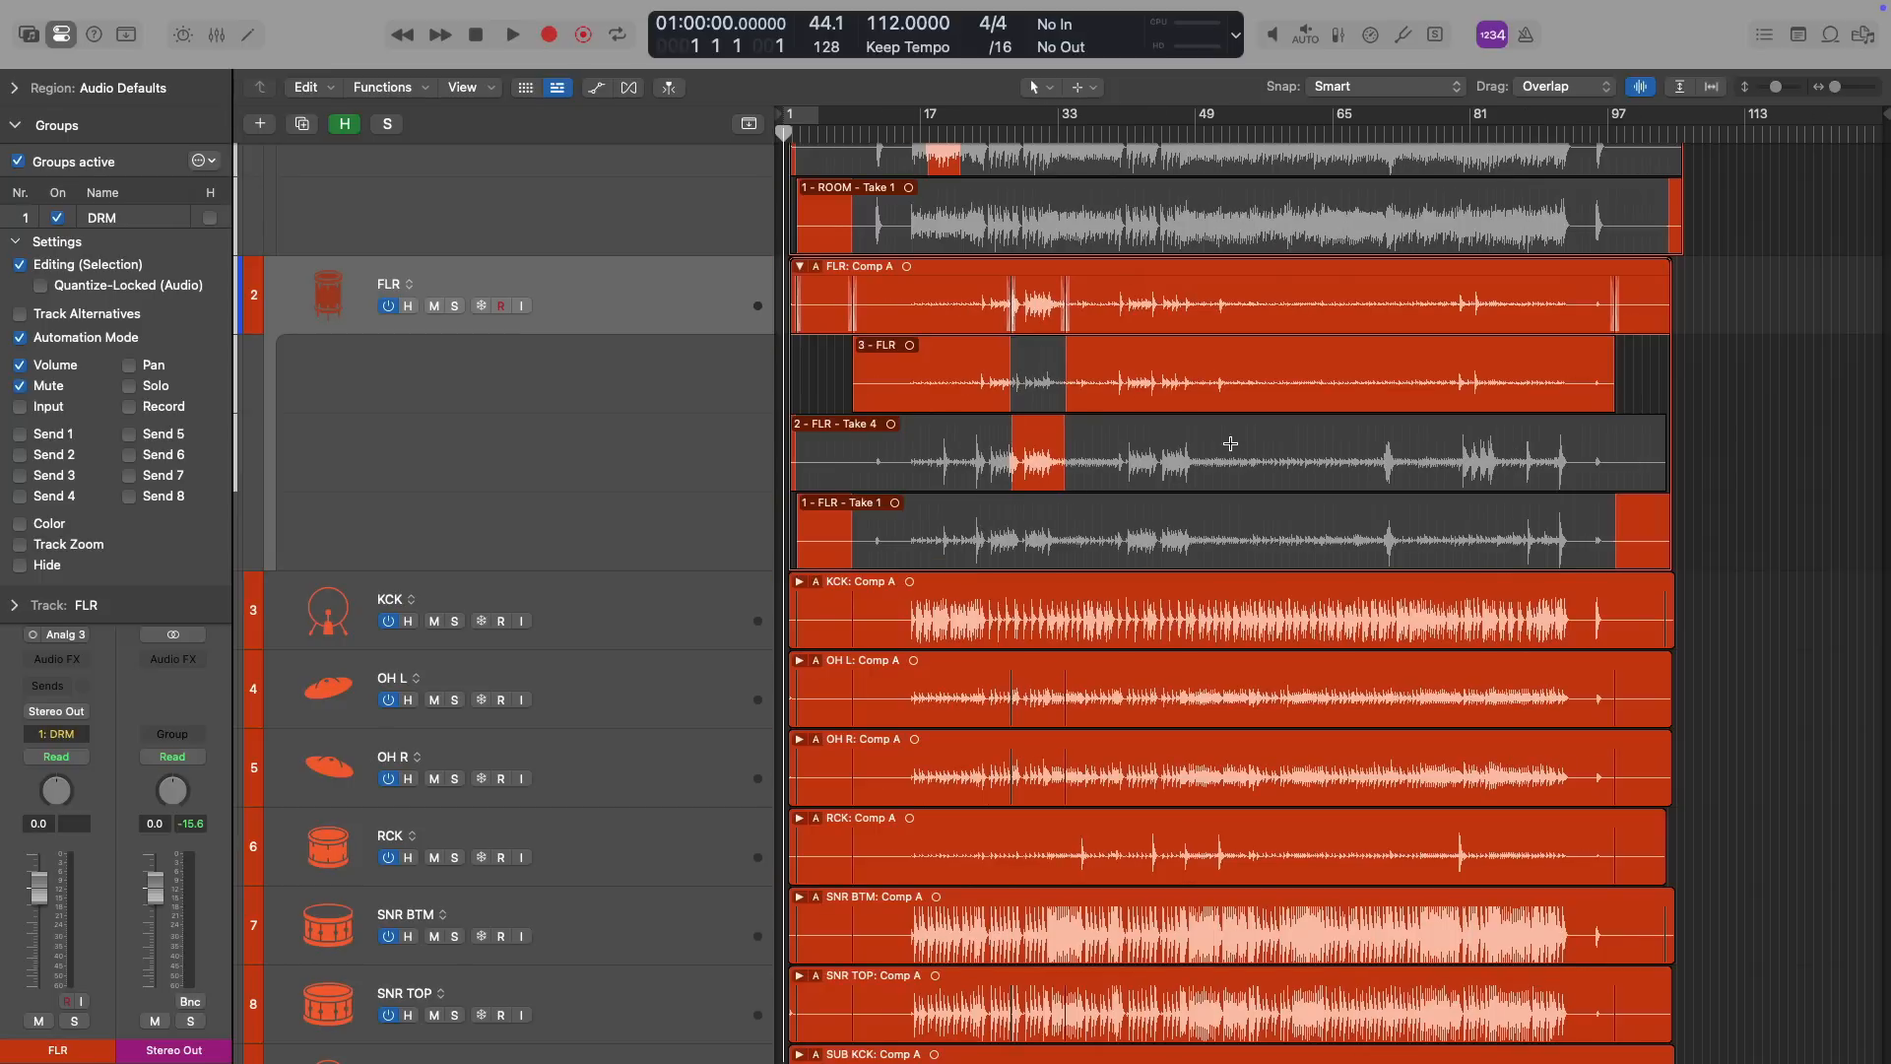
left_click(800, 582)
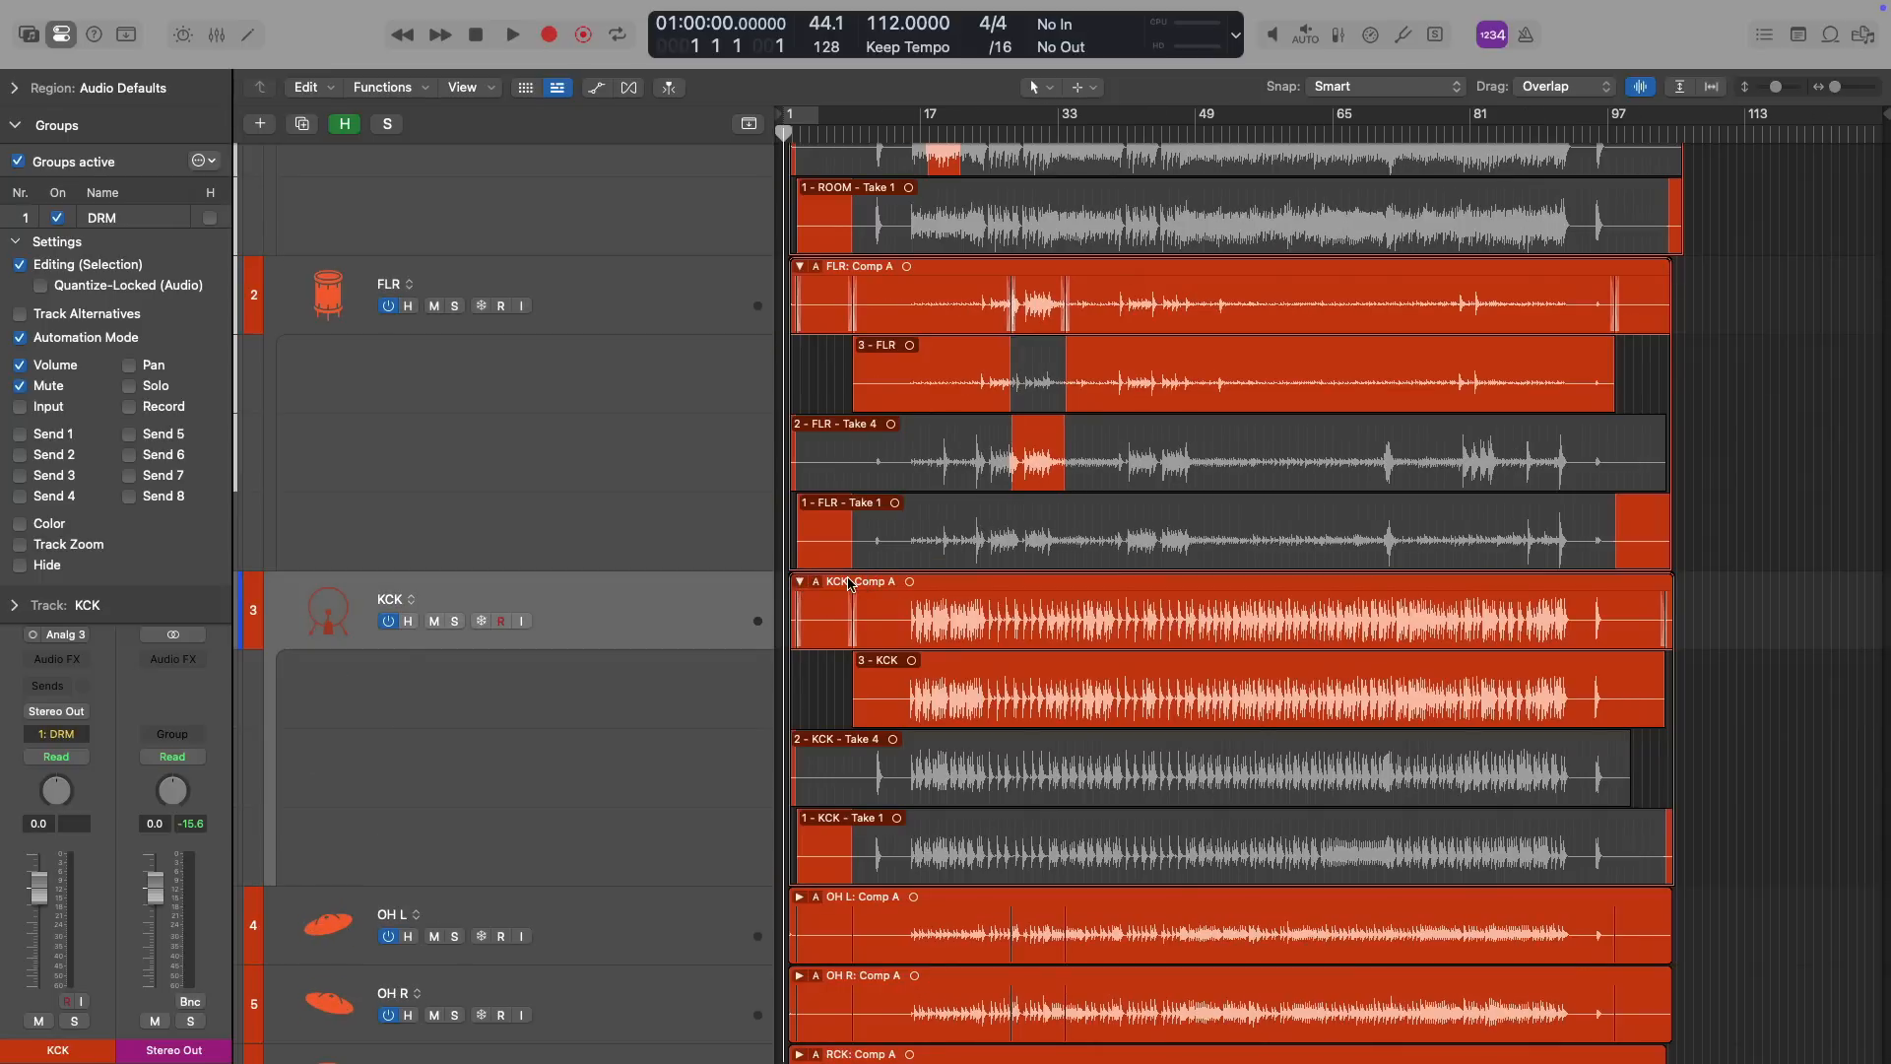
scroll(1271, 430, "up", 5)
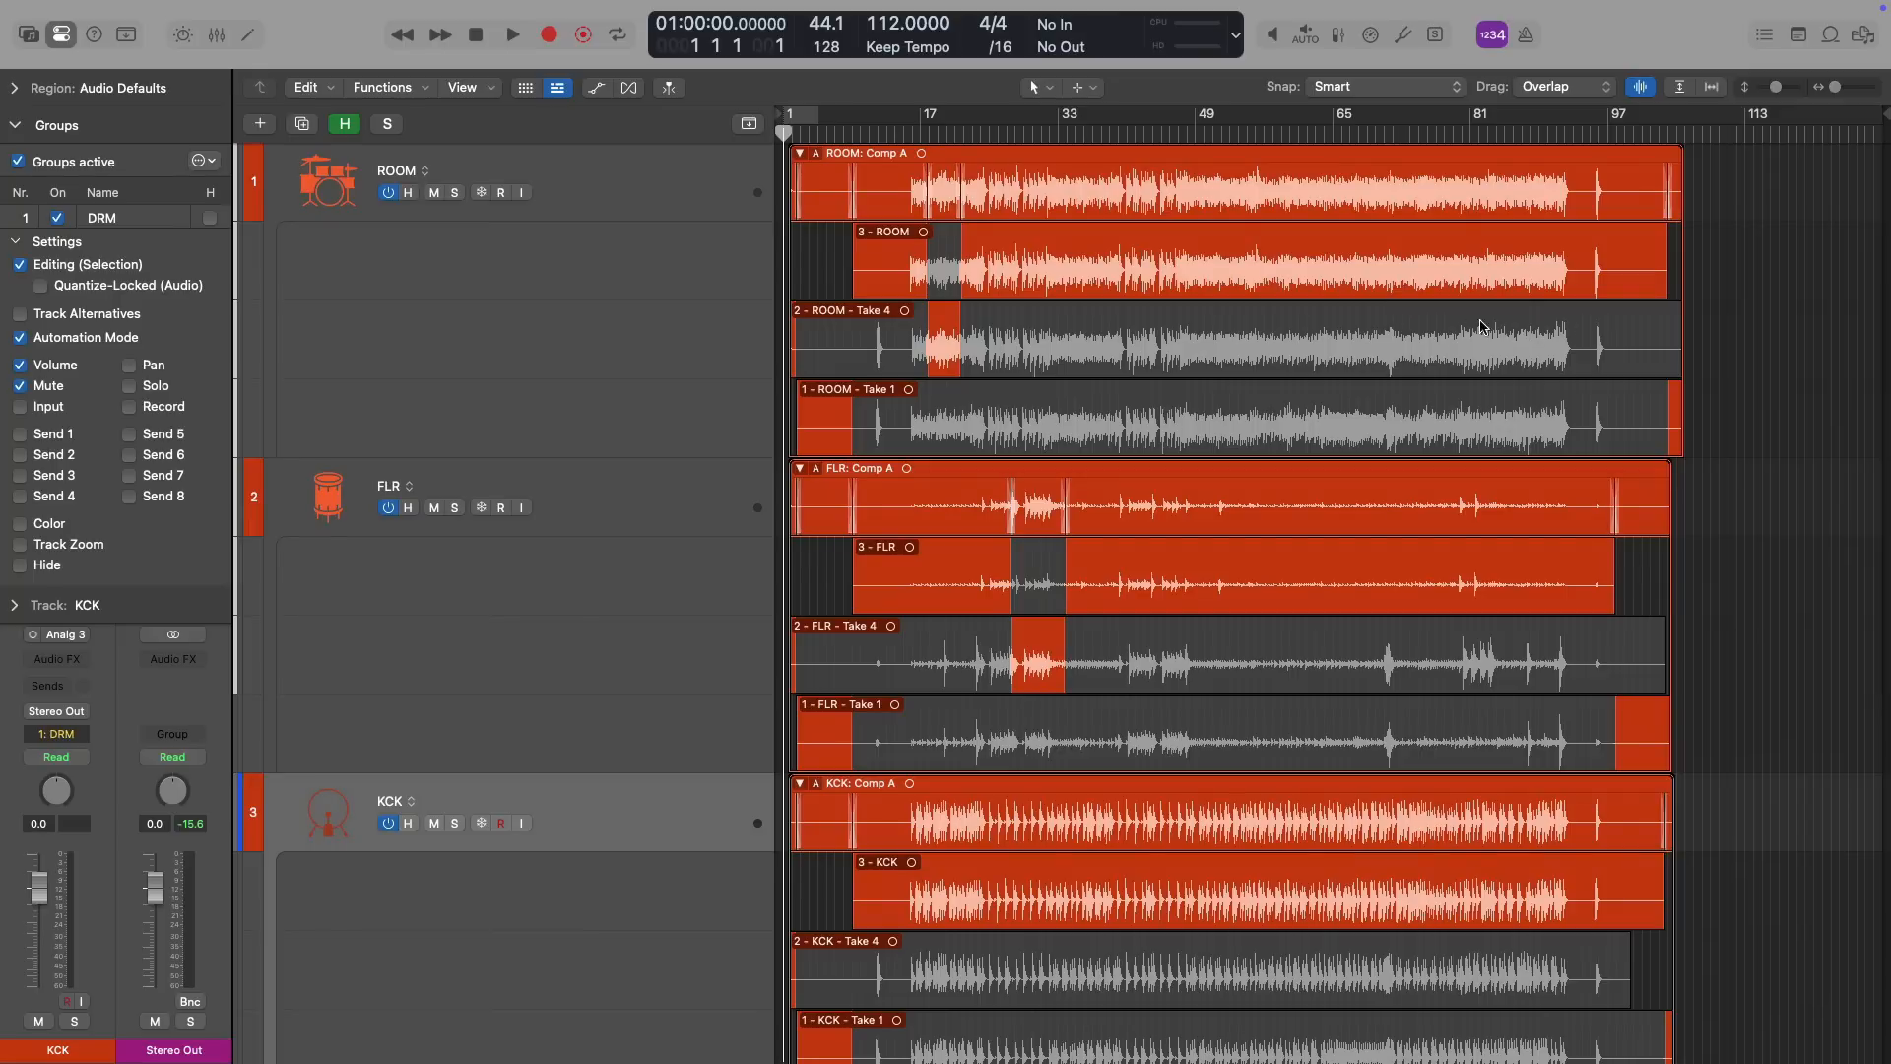
Place the playhead at bar 9 and inspect the start of the original ROOM take against it
left_click(852, 133)
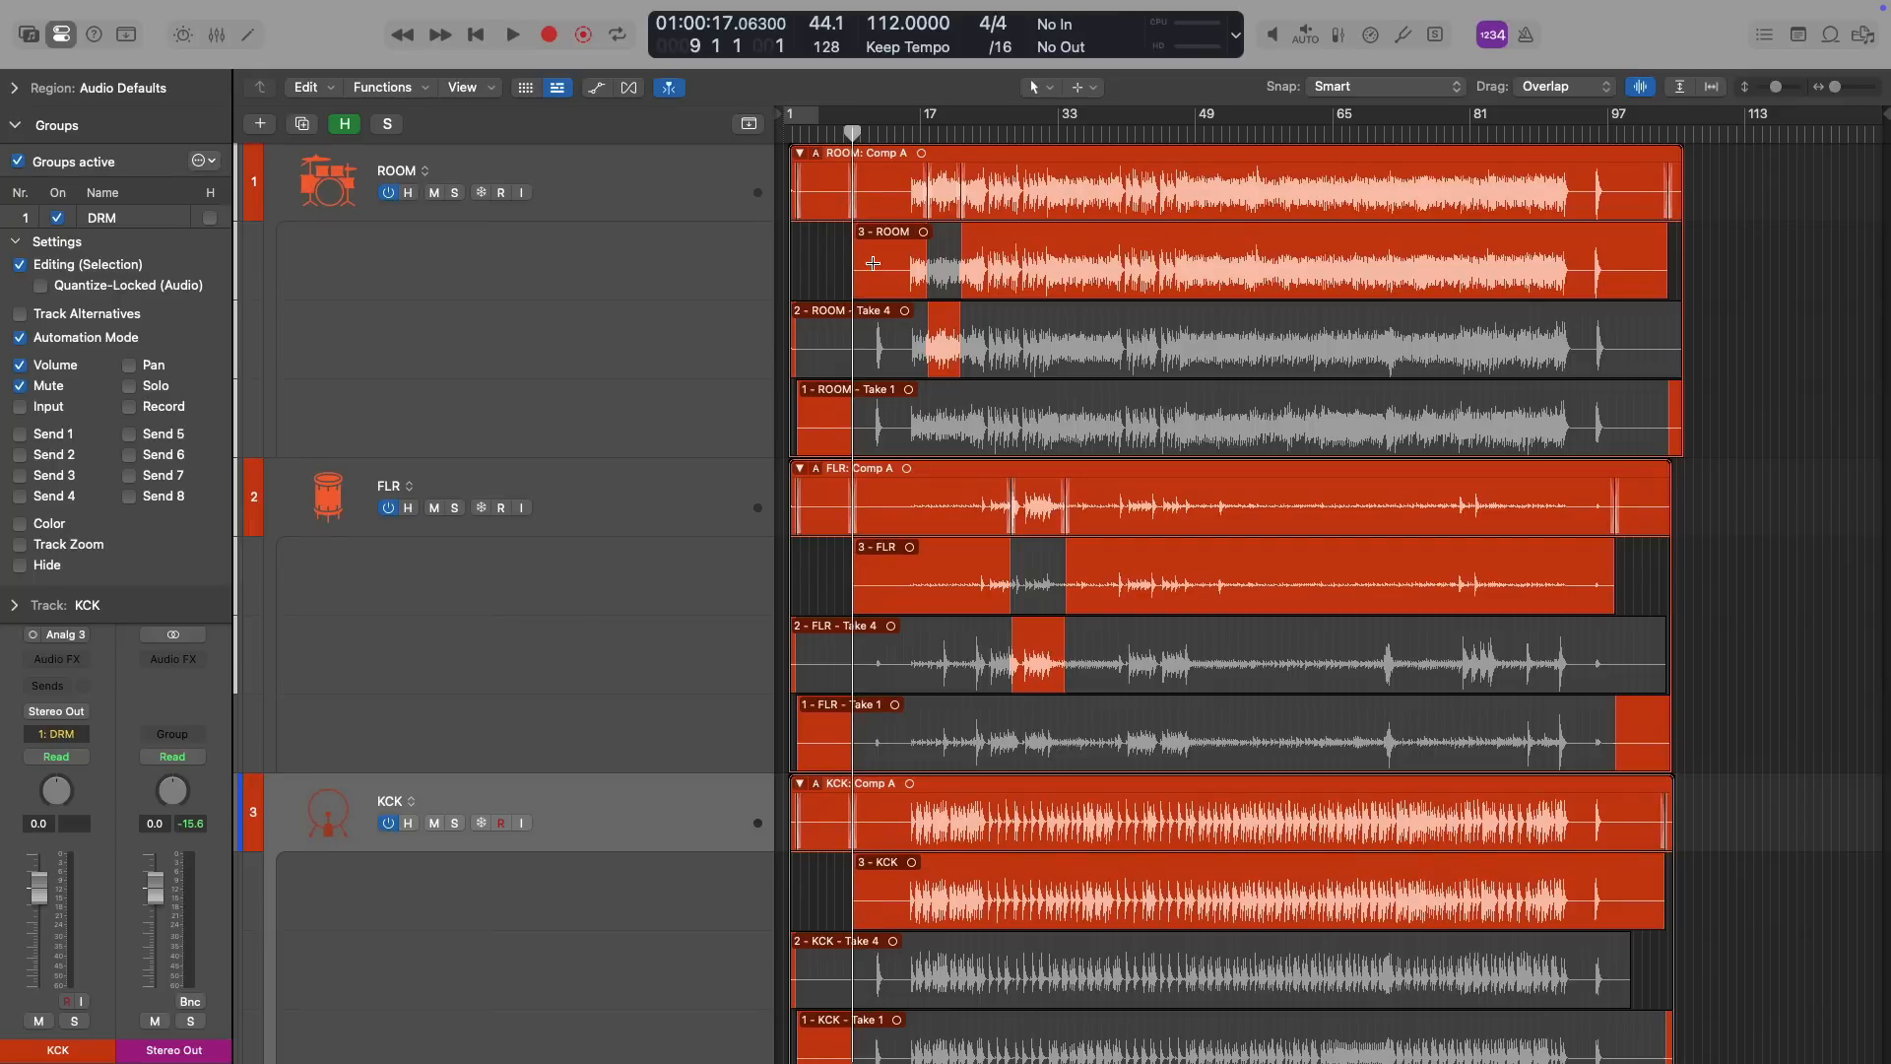
left_click_drag(827, 223, 911, 403)
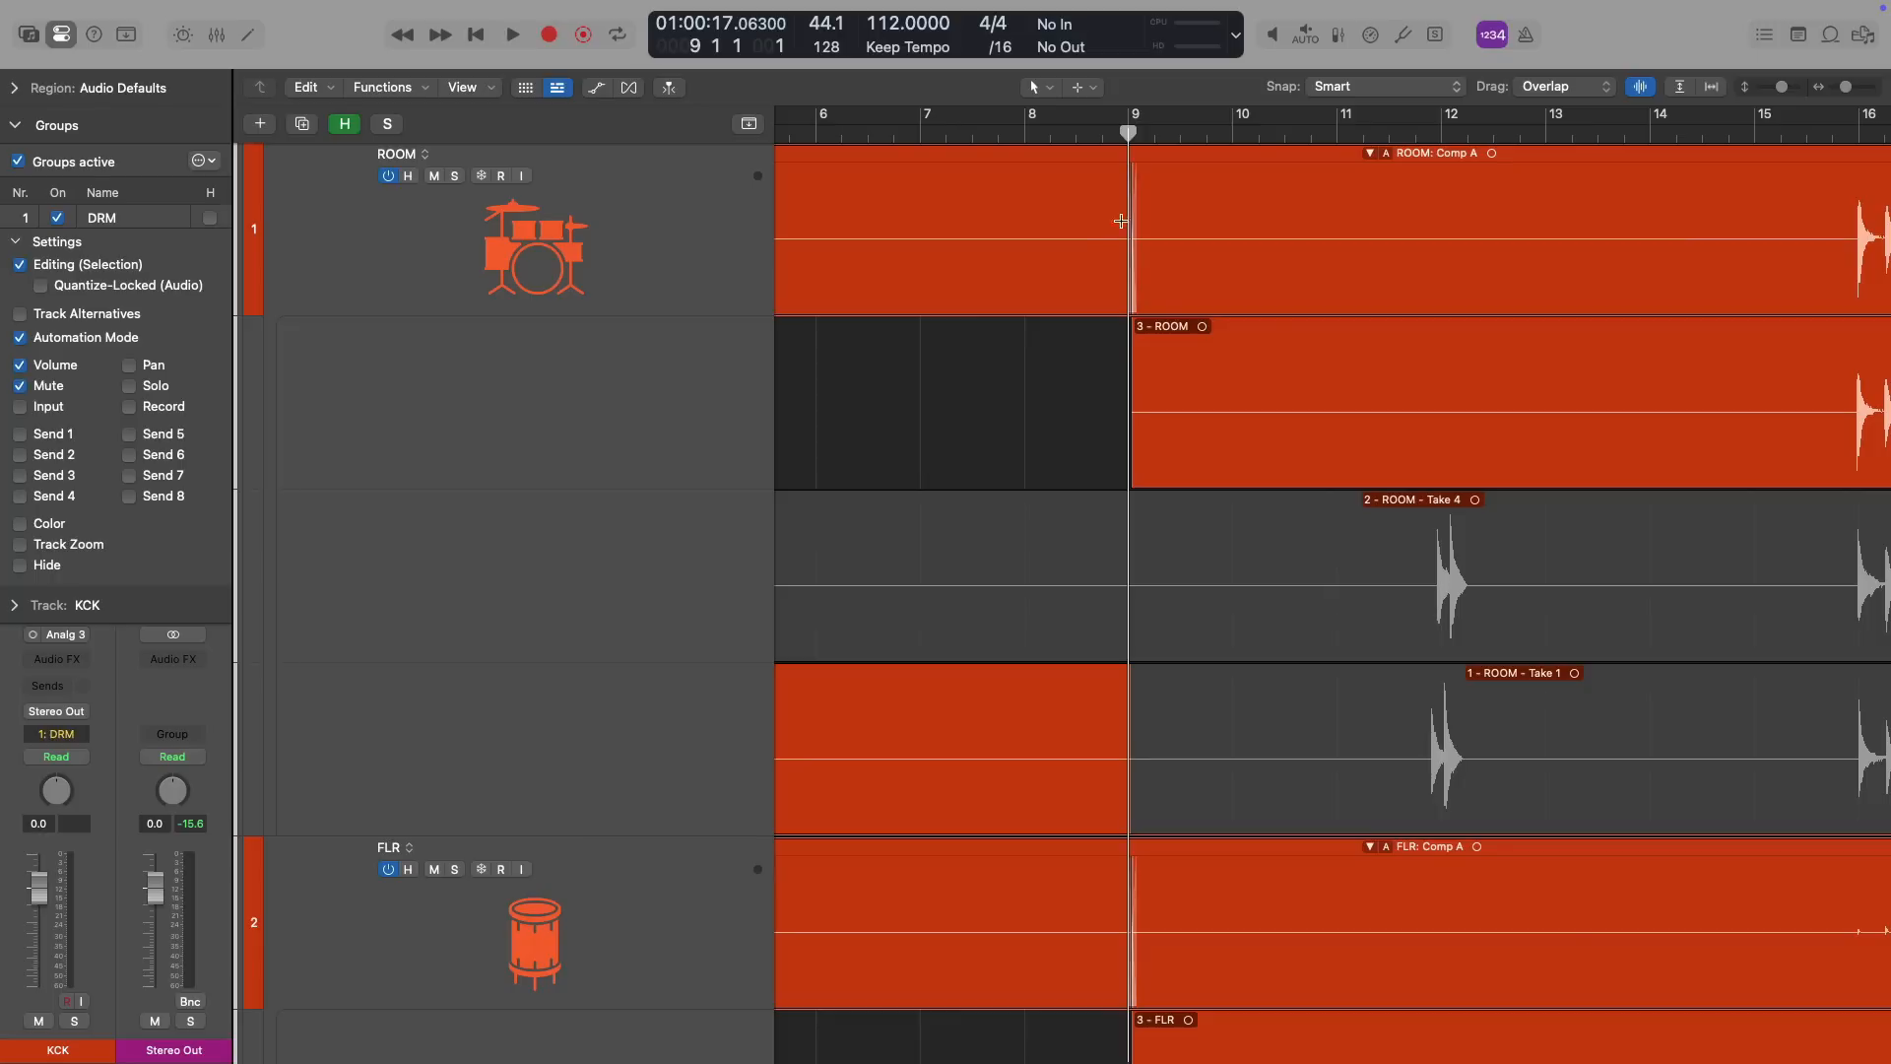
left_click(1135, 133)
left_click(1128, 132)
left_click(1125, 390, "ctrl+alt")
scroll(1039, 411, "down", 2)
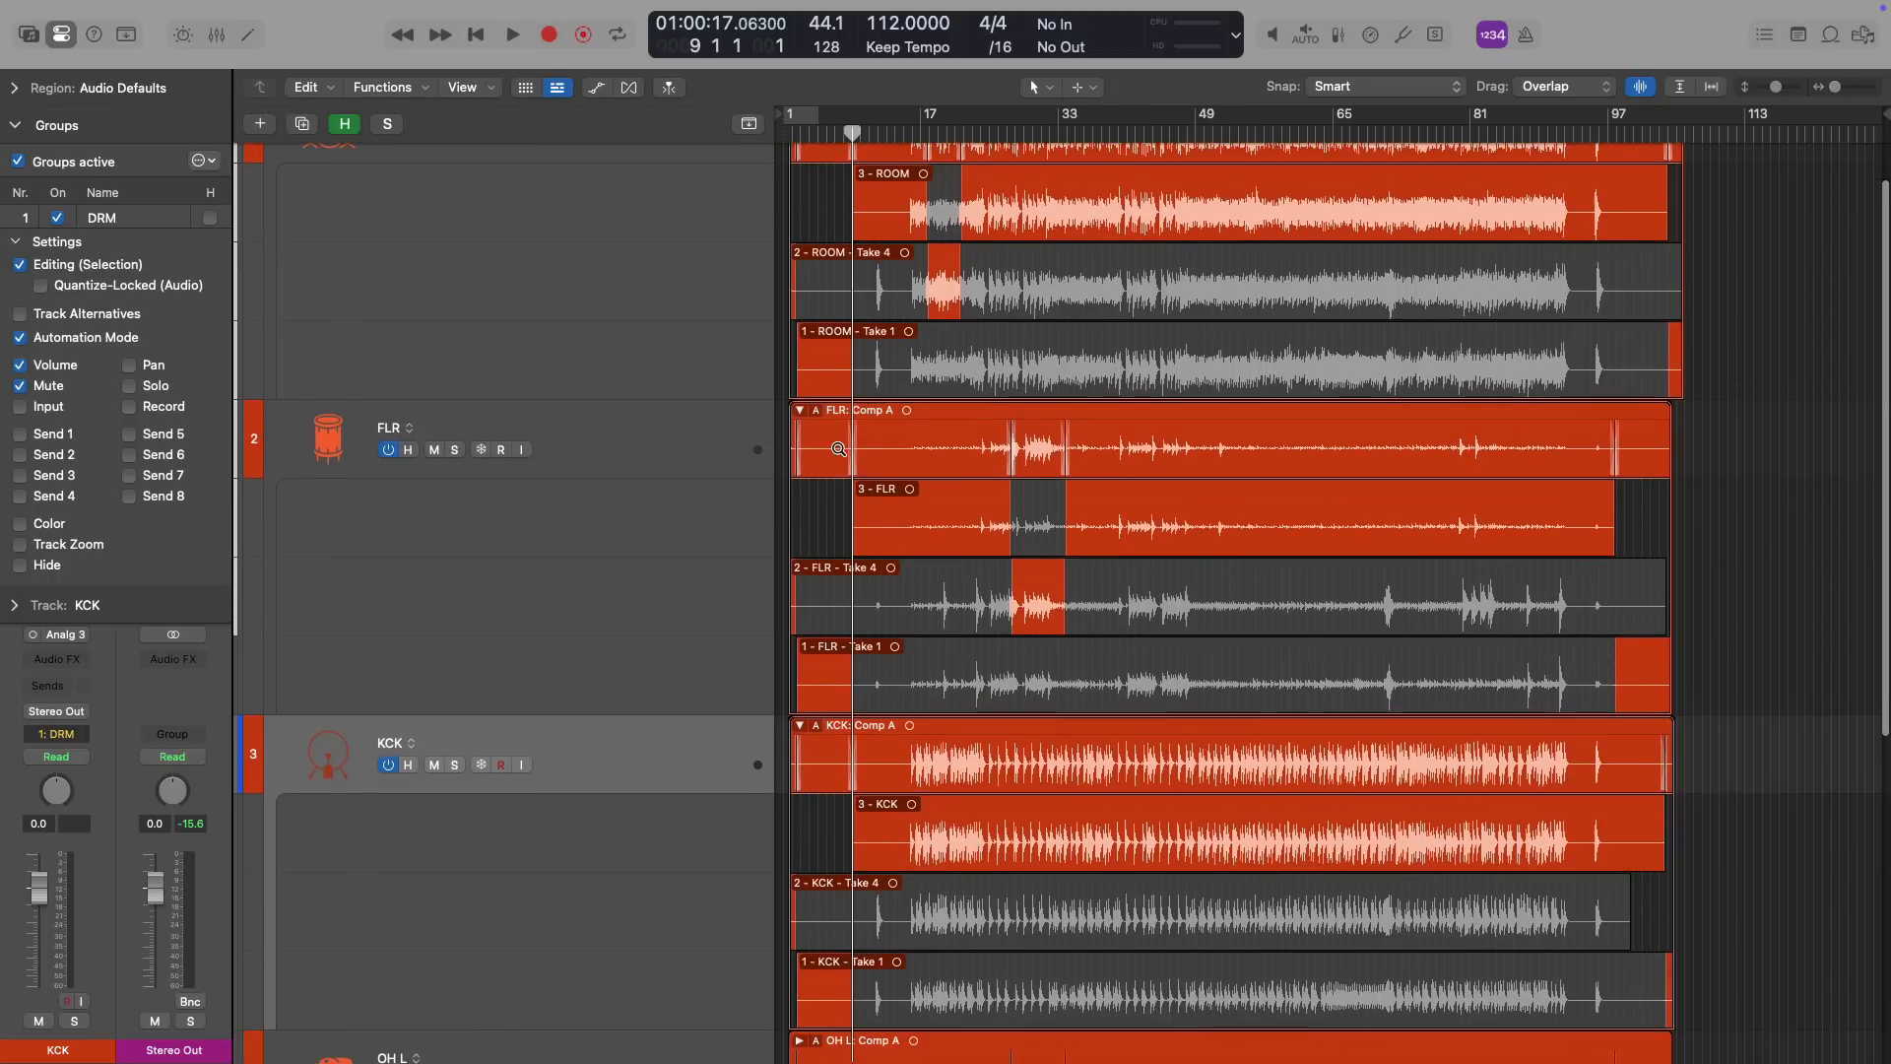
Inspect the starts of the original FLR and KCK takes against the playhead at bar 9
left_click_drag(835, 481, 919, 692)
scroll(922, 657, "down", 1)
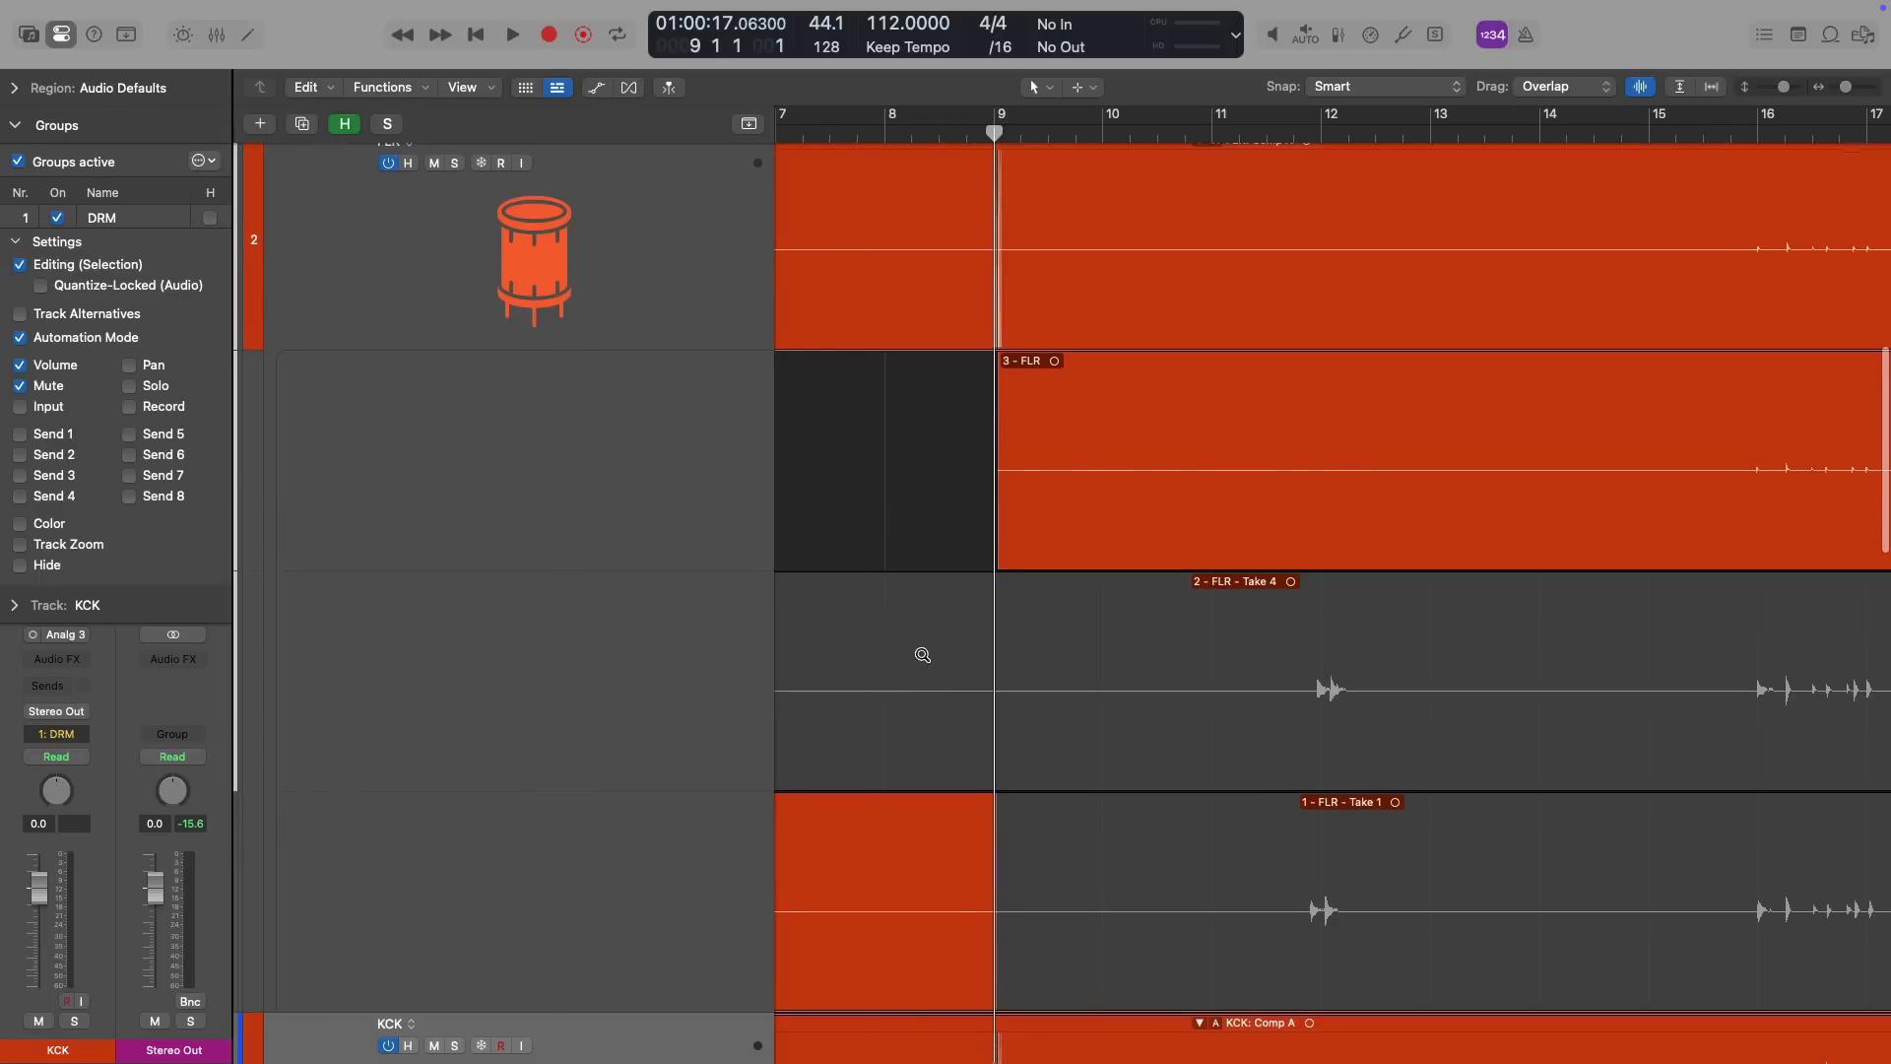
left_click(921, 655, "ctrl+alt")
scroll(887, 665, "down", 4)
left_click_drag(841, 683, 893, 739)
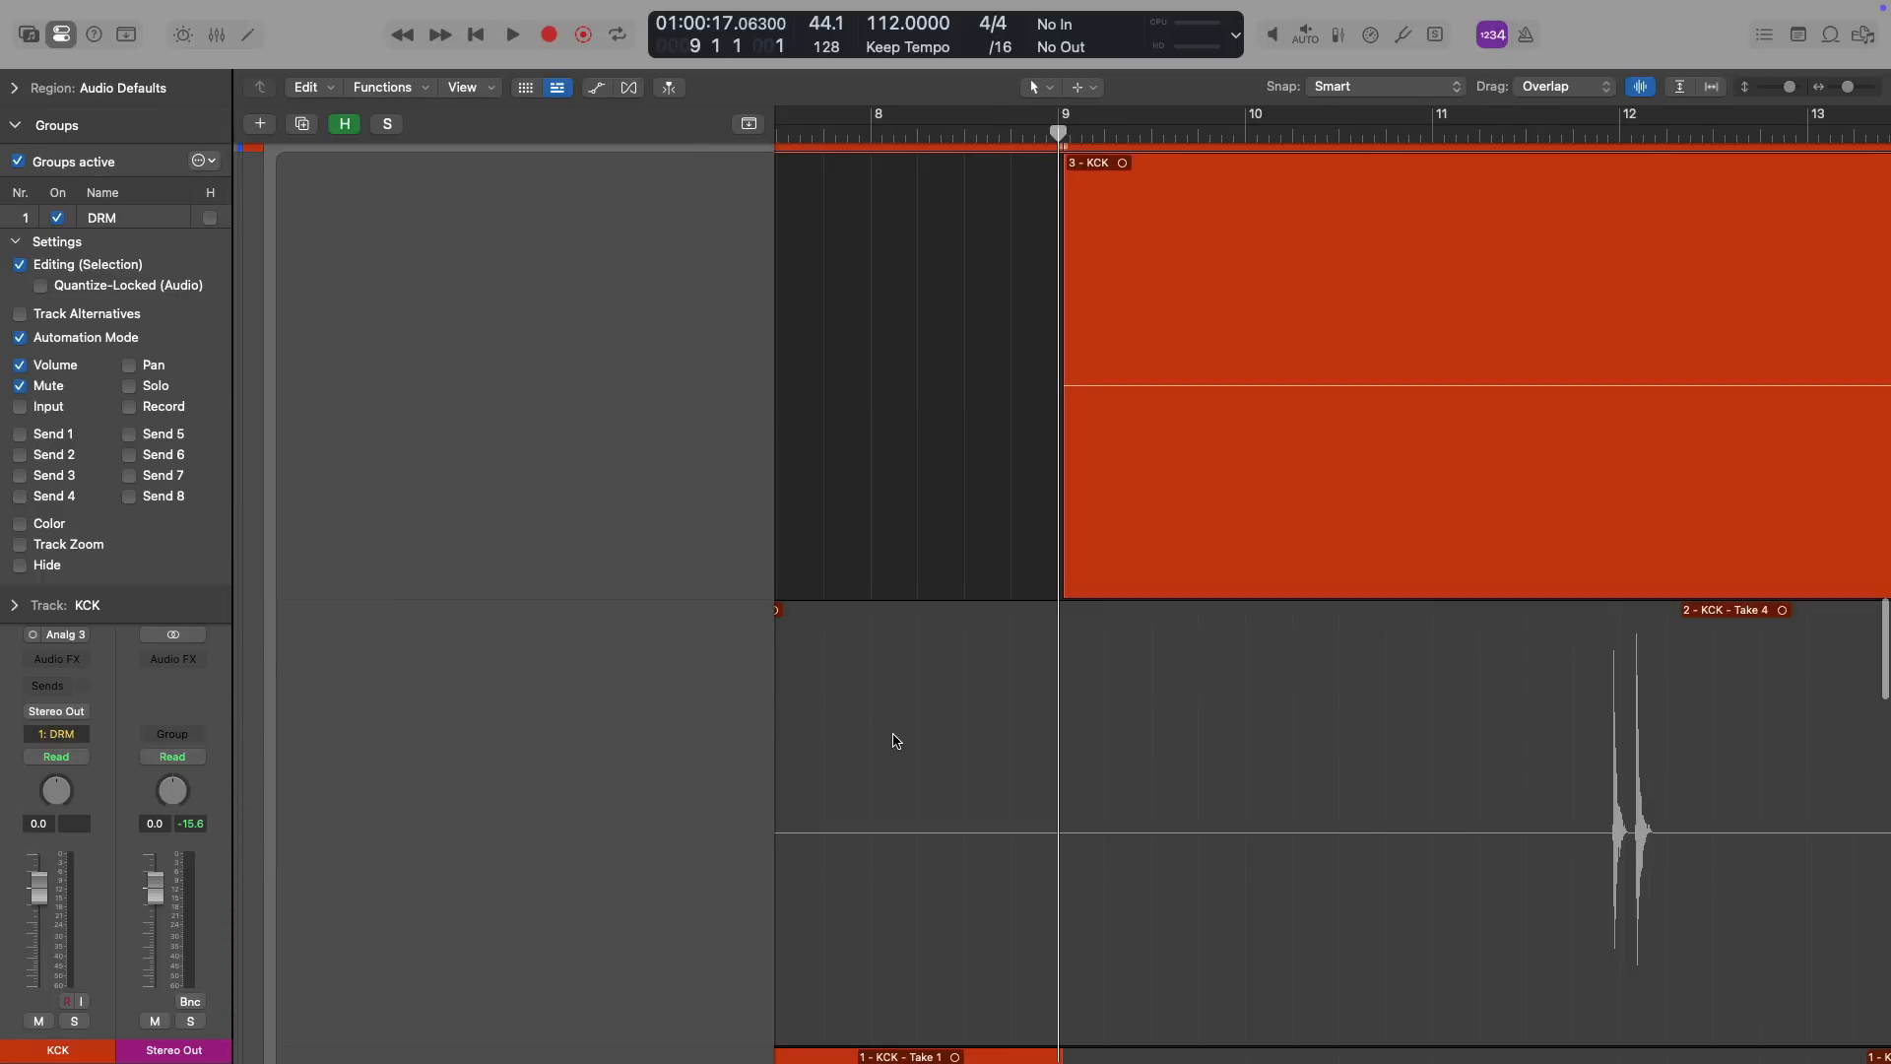
left_click(891, 650, "ctrl+alt")
scroll(892, 650, "down", 2)
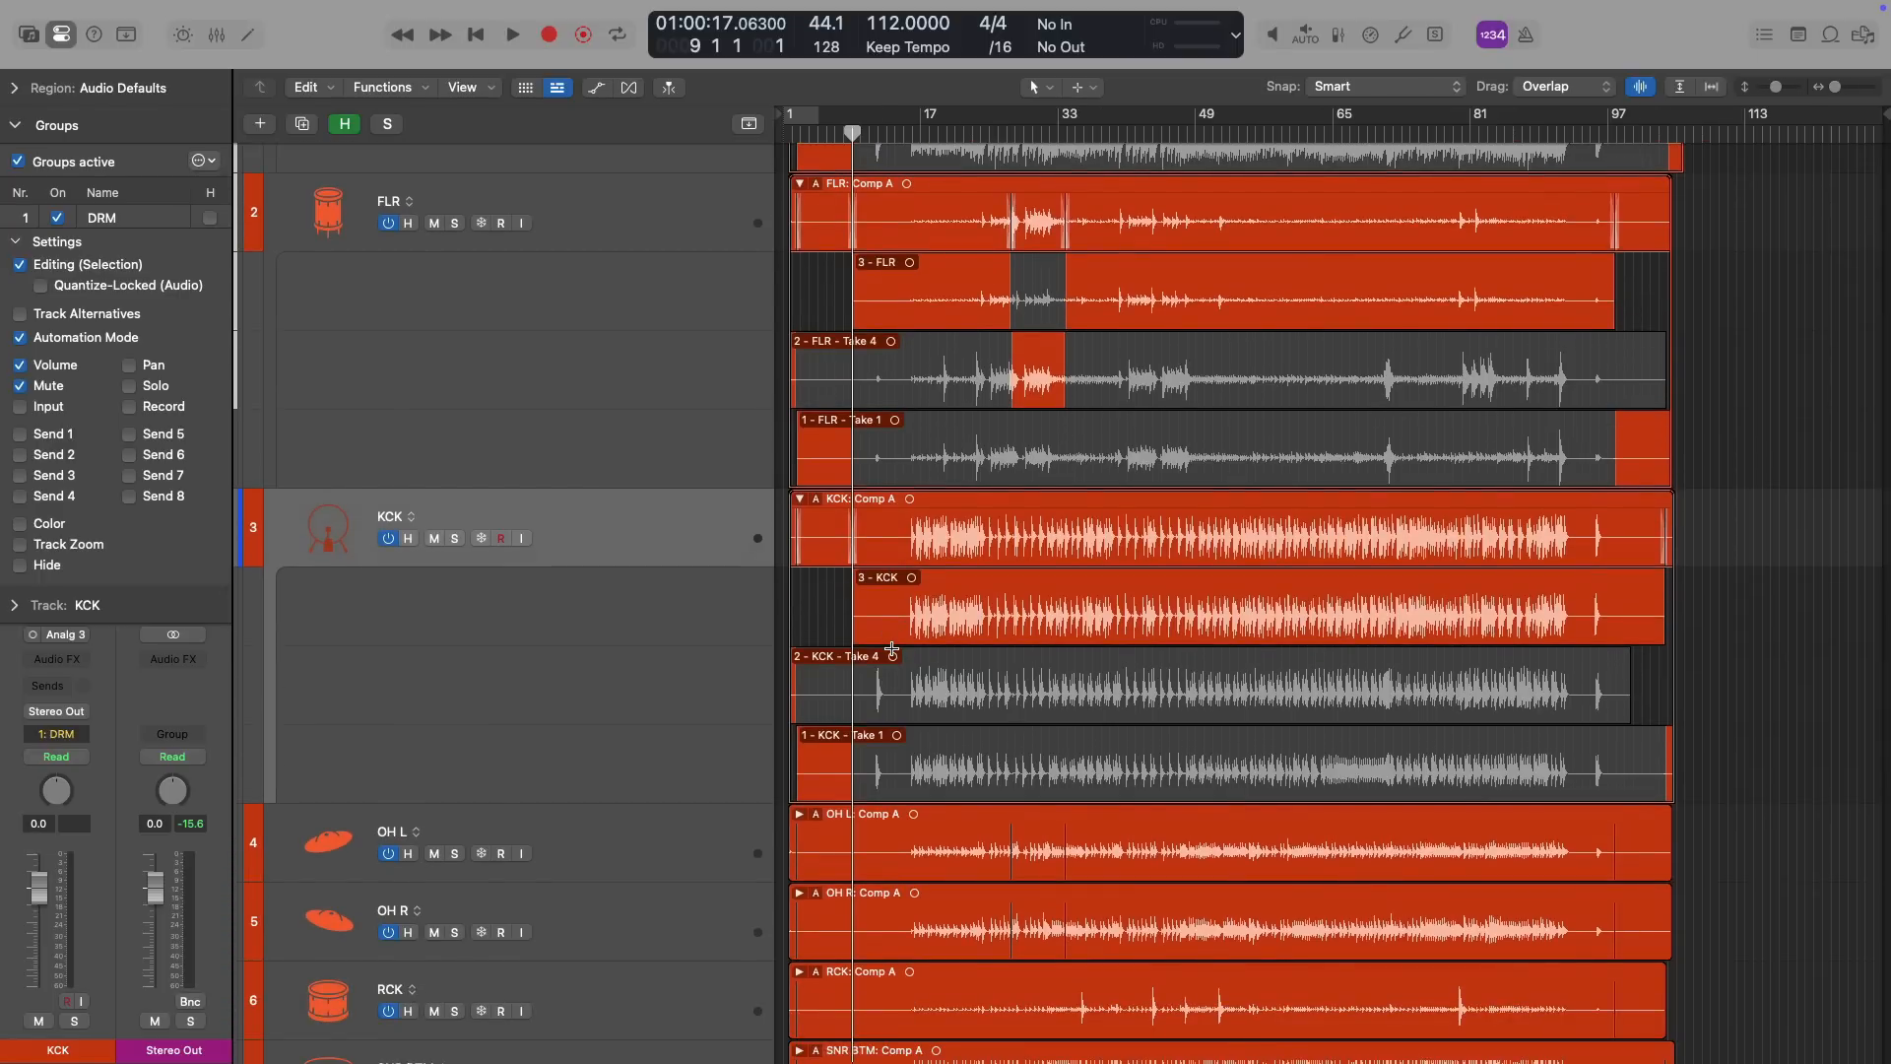
Place the playhead at beat 3 of bar 1 and inspect the start of ROOM - Take 4
left_click_drag(873, 684, 708, 612)
left_click(813, 133)
left_click(854, 326, "ctrl+alt")
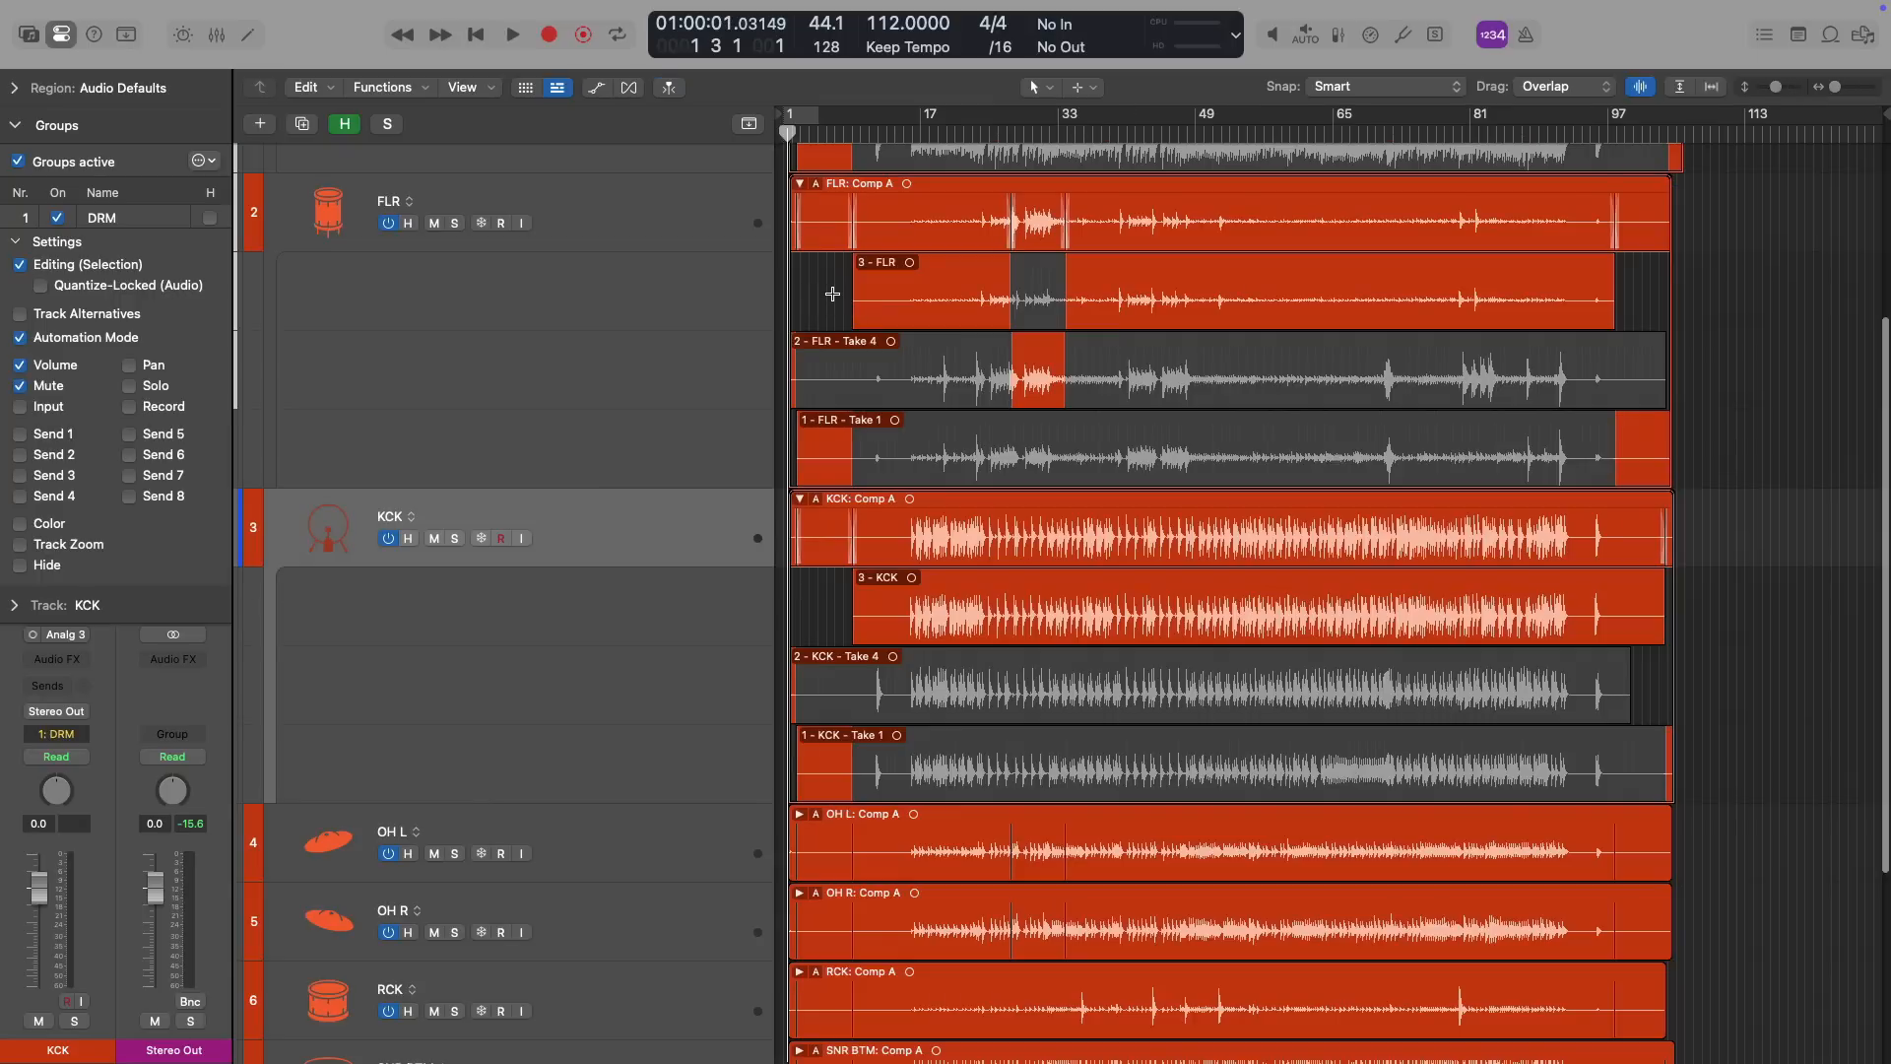
scroll(832, 299, "up", 7)
left_click_drag(831, 385, 794, 316)
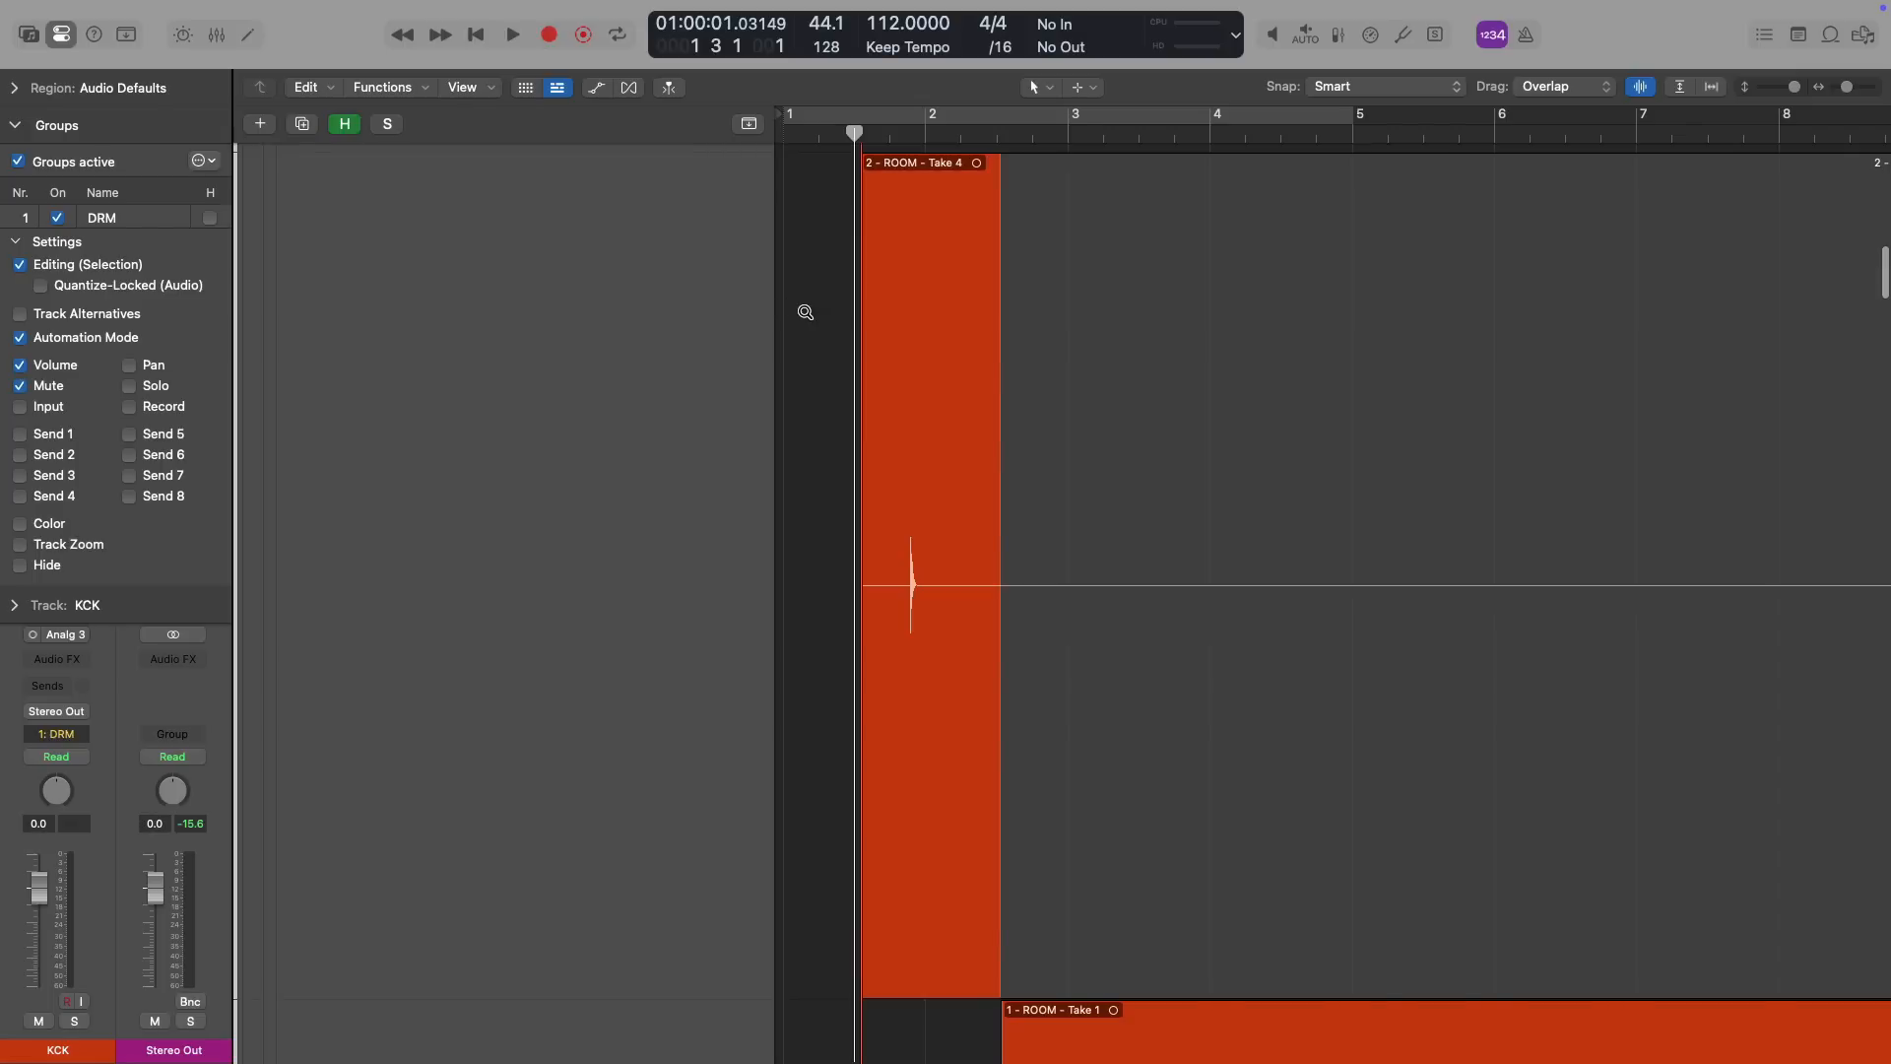
left_click(794, 316, "ctrl+alt")
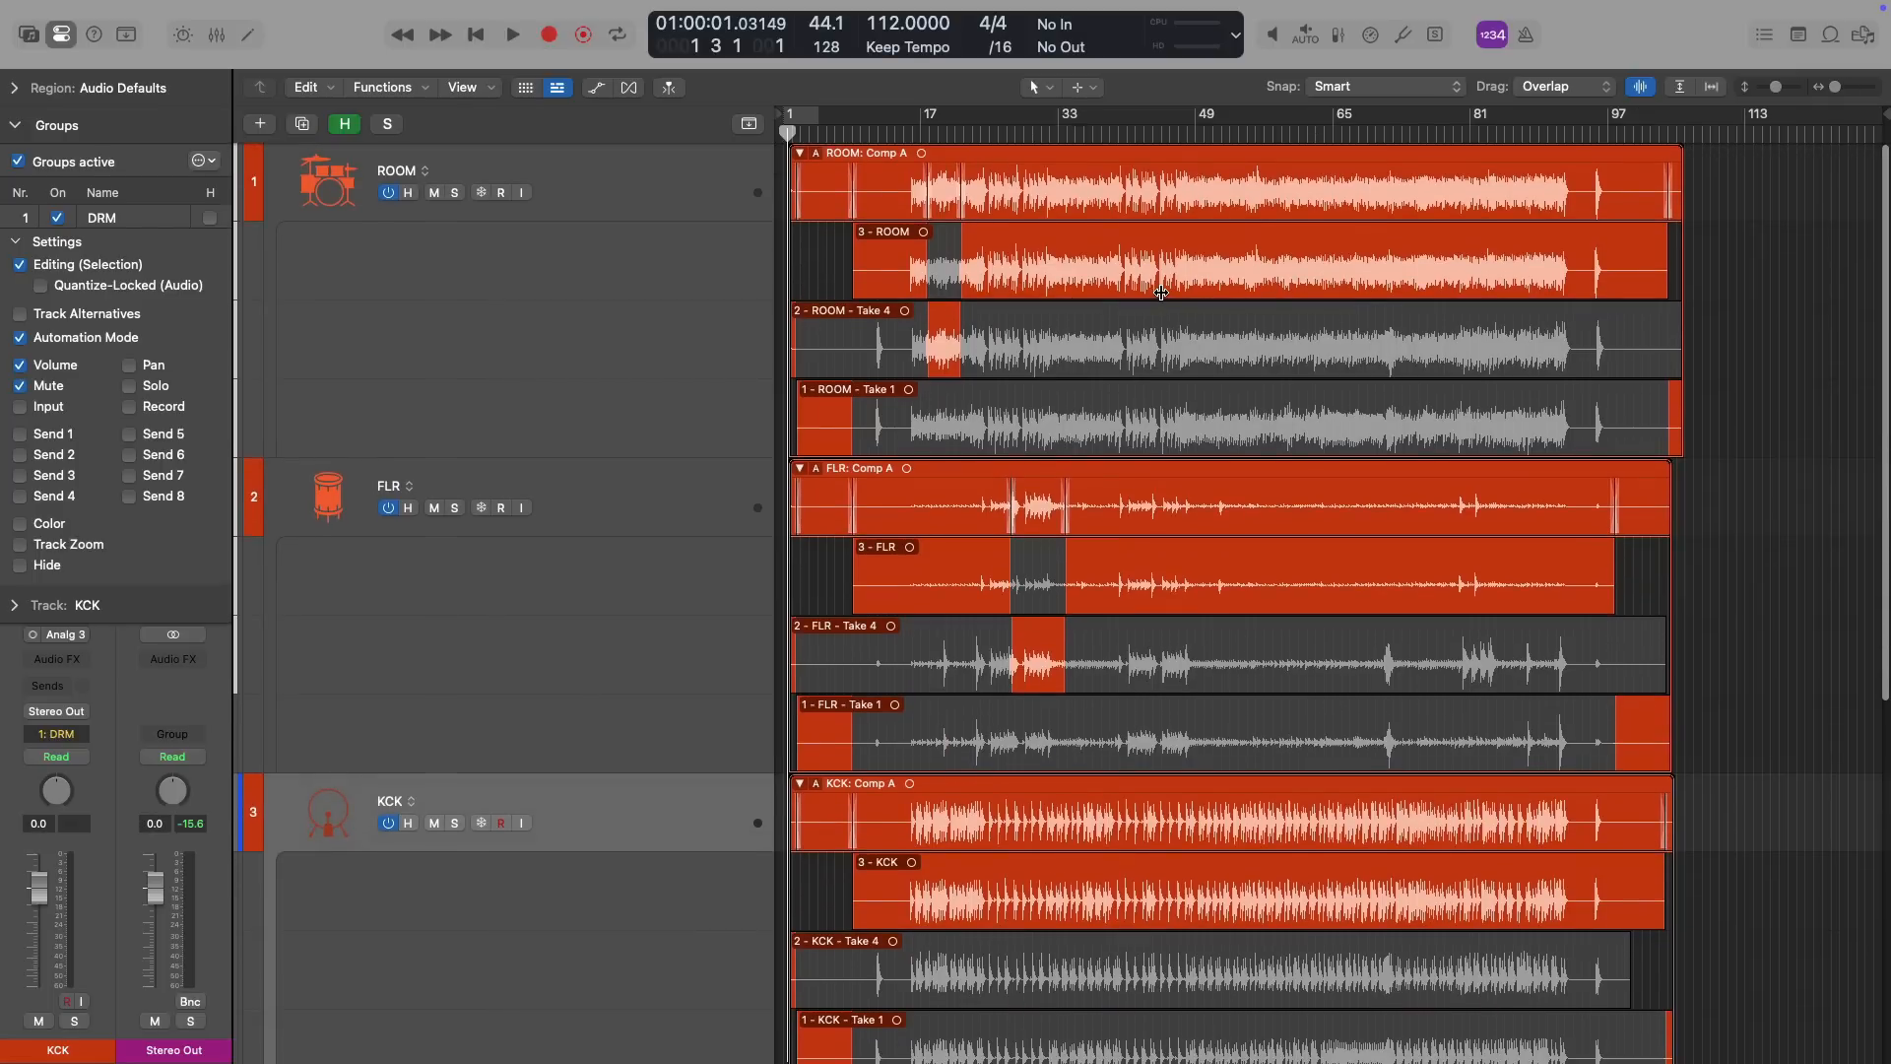
Compare the ends of the original ROOM and FLR takes by placing the playhead at bar 104 and bar 98
left_click(1669, 132)
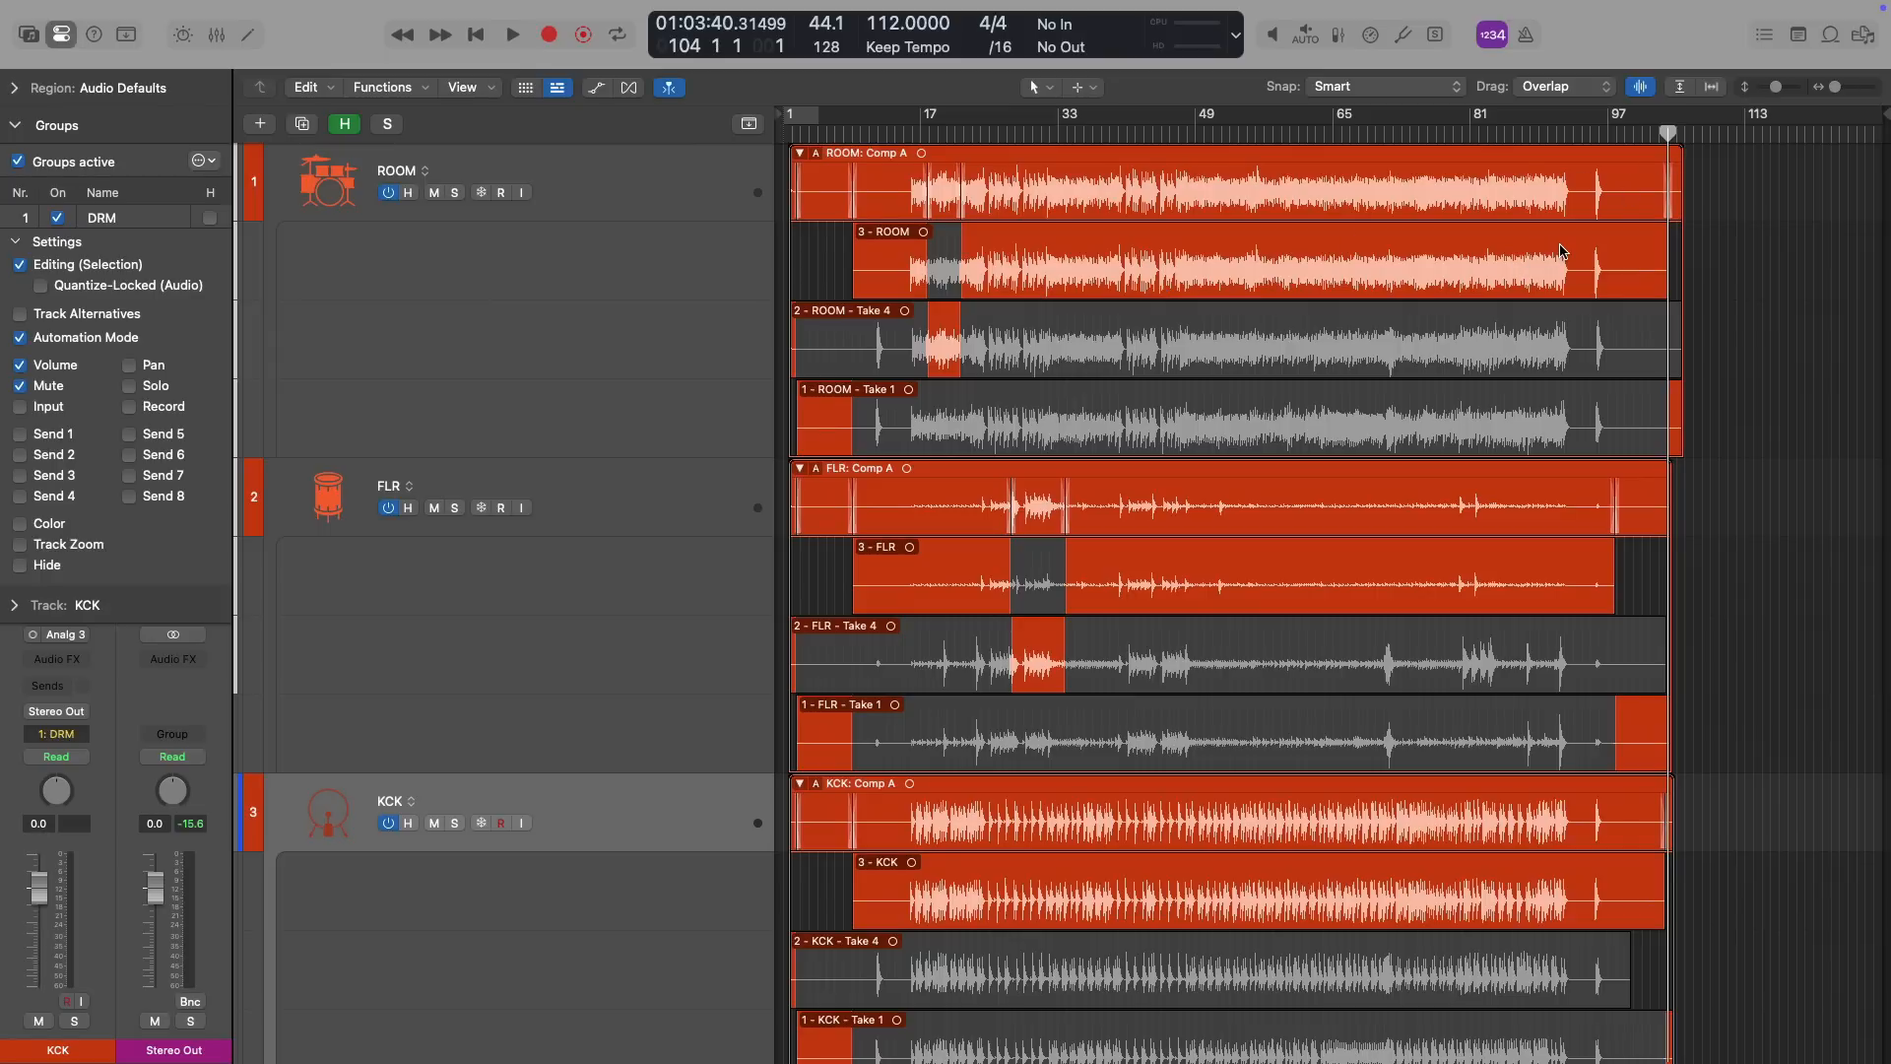
left_click_drag(1566, 227, 1768, 837)
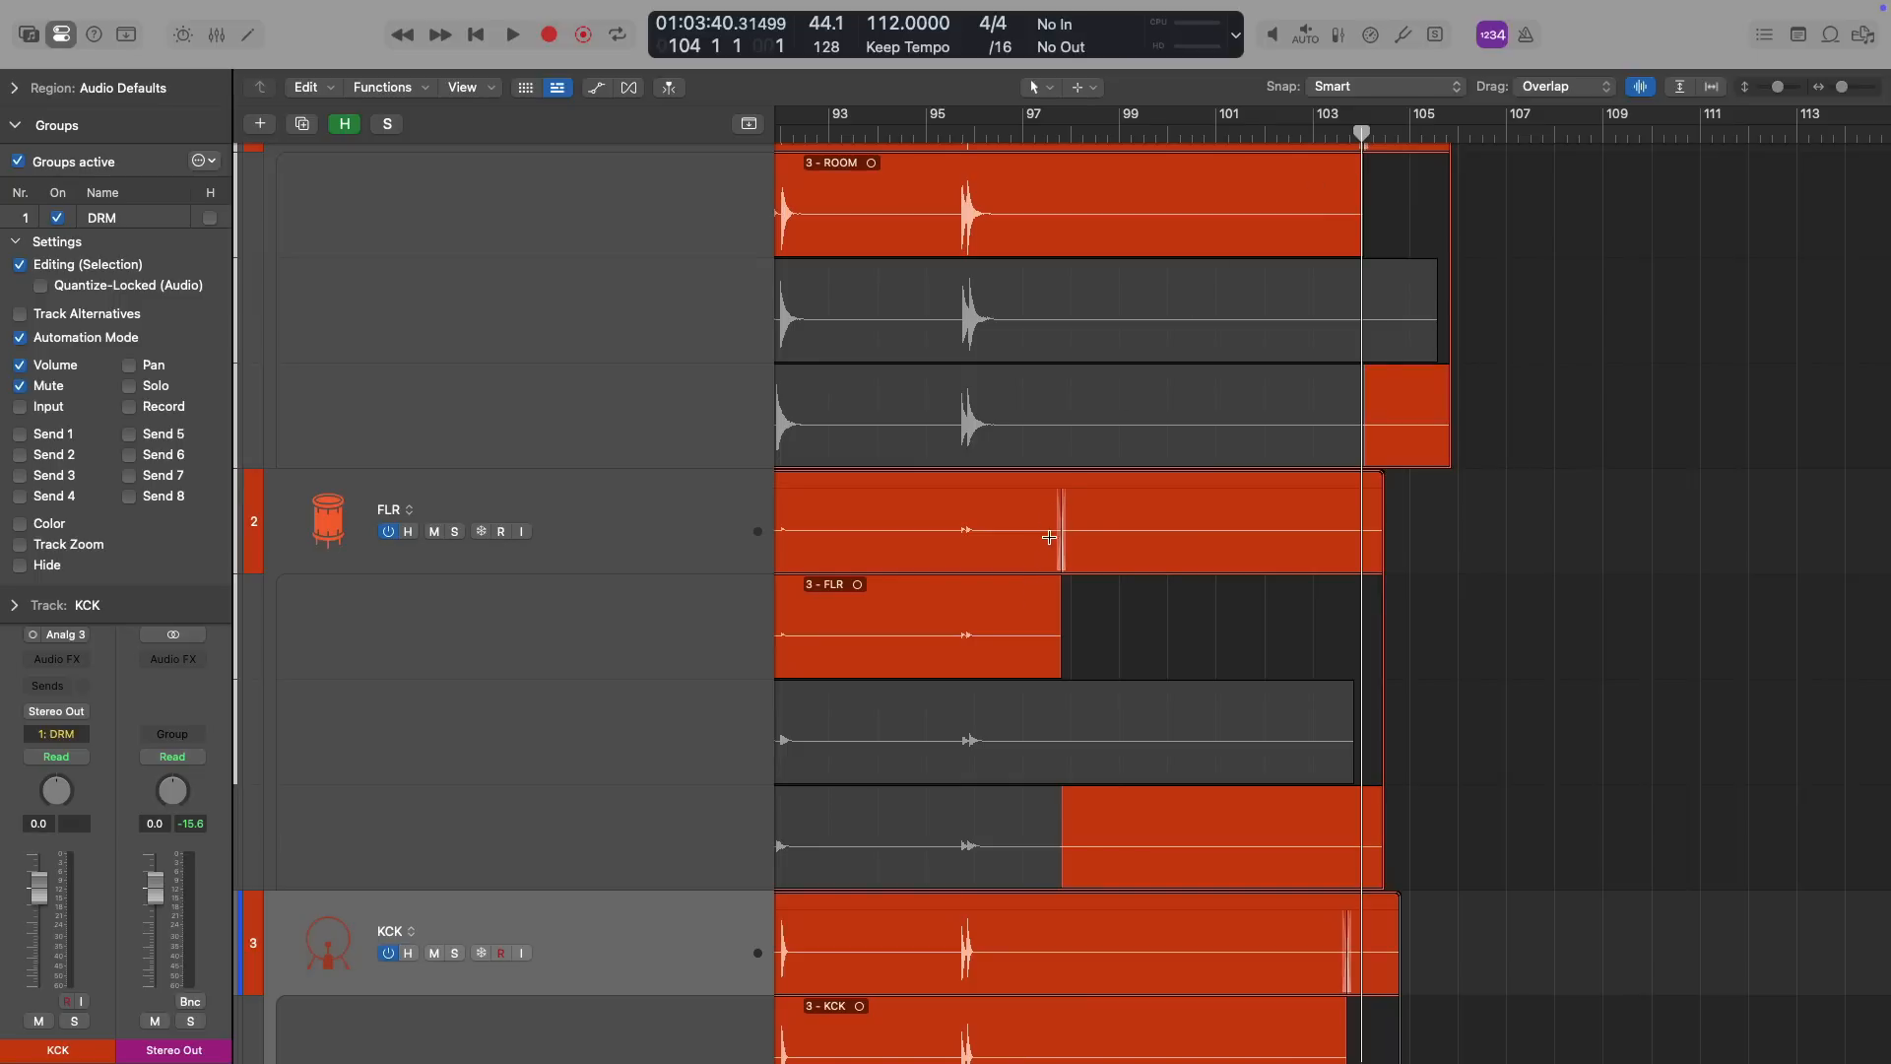
left_click(1056, 134)
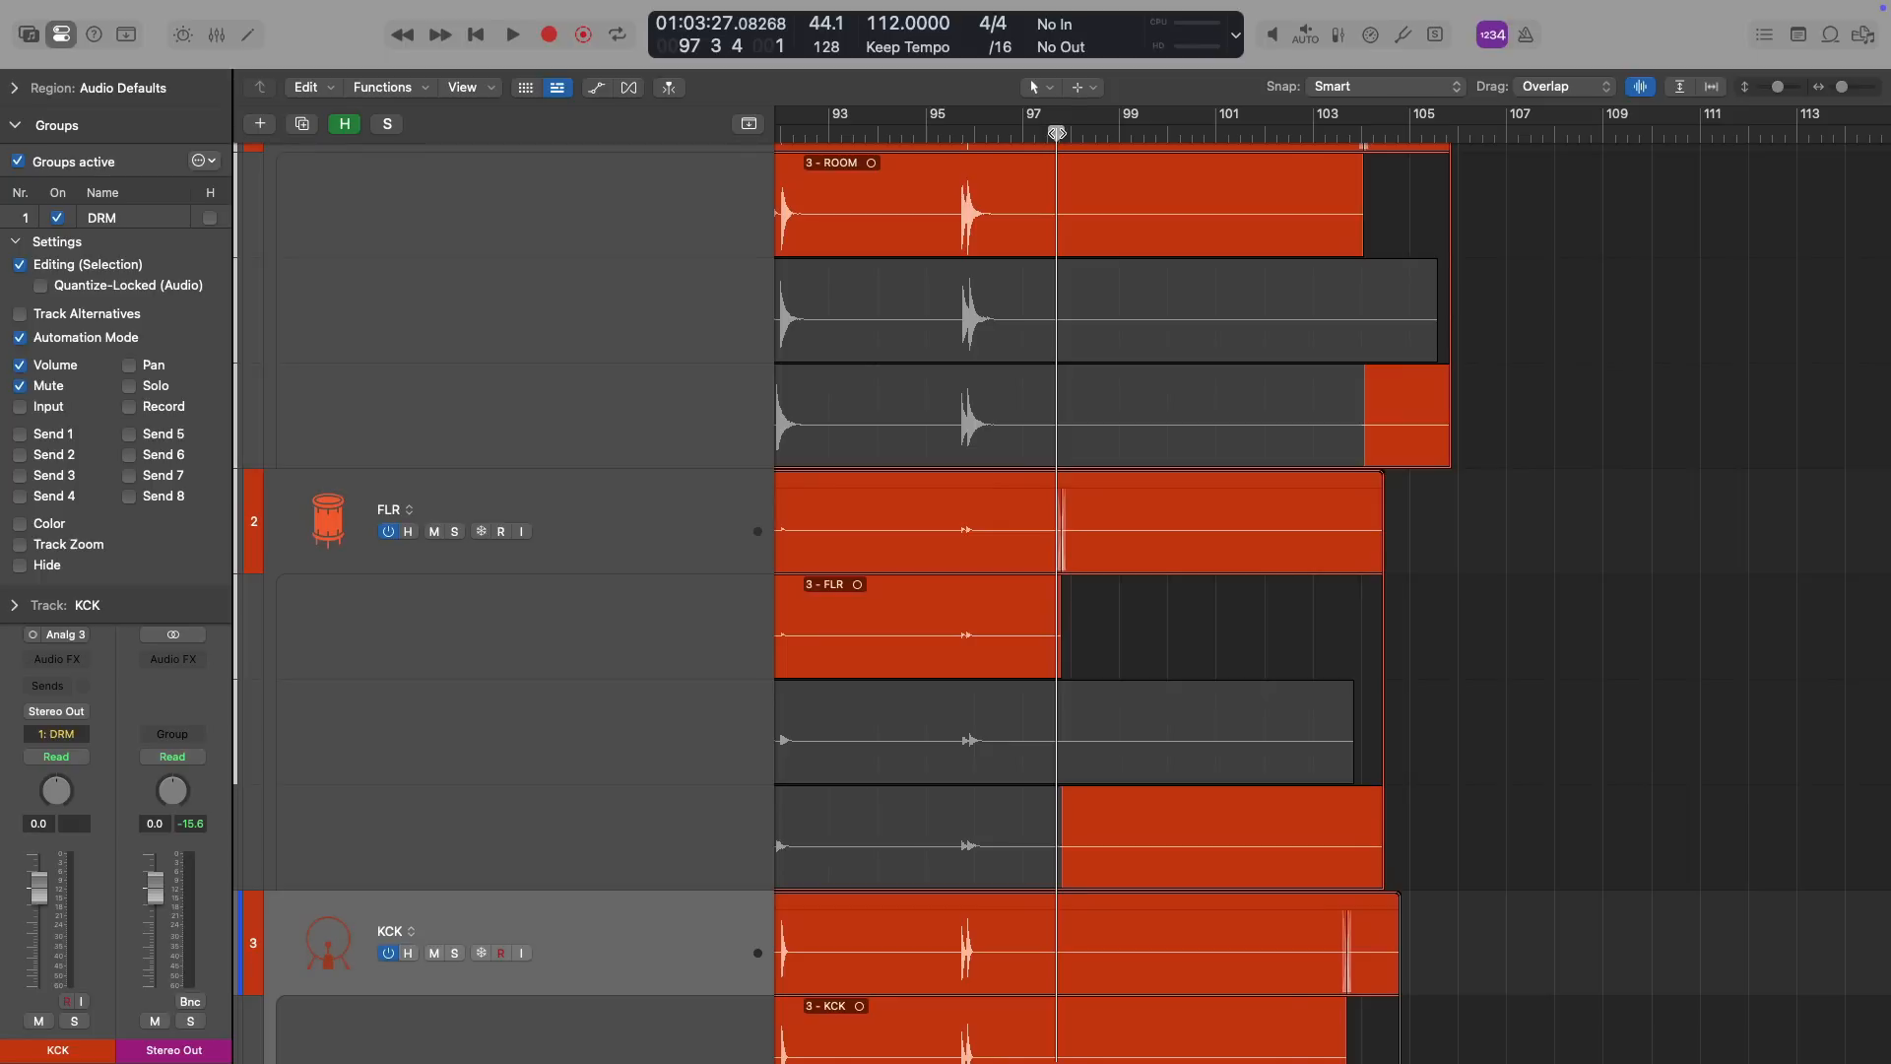
left_click_drag(1061, 130, 1071, 130)
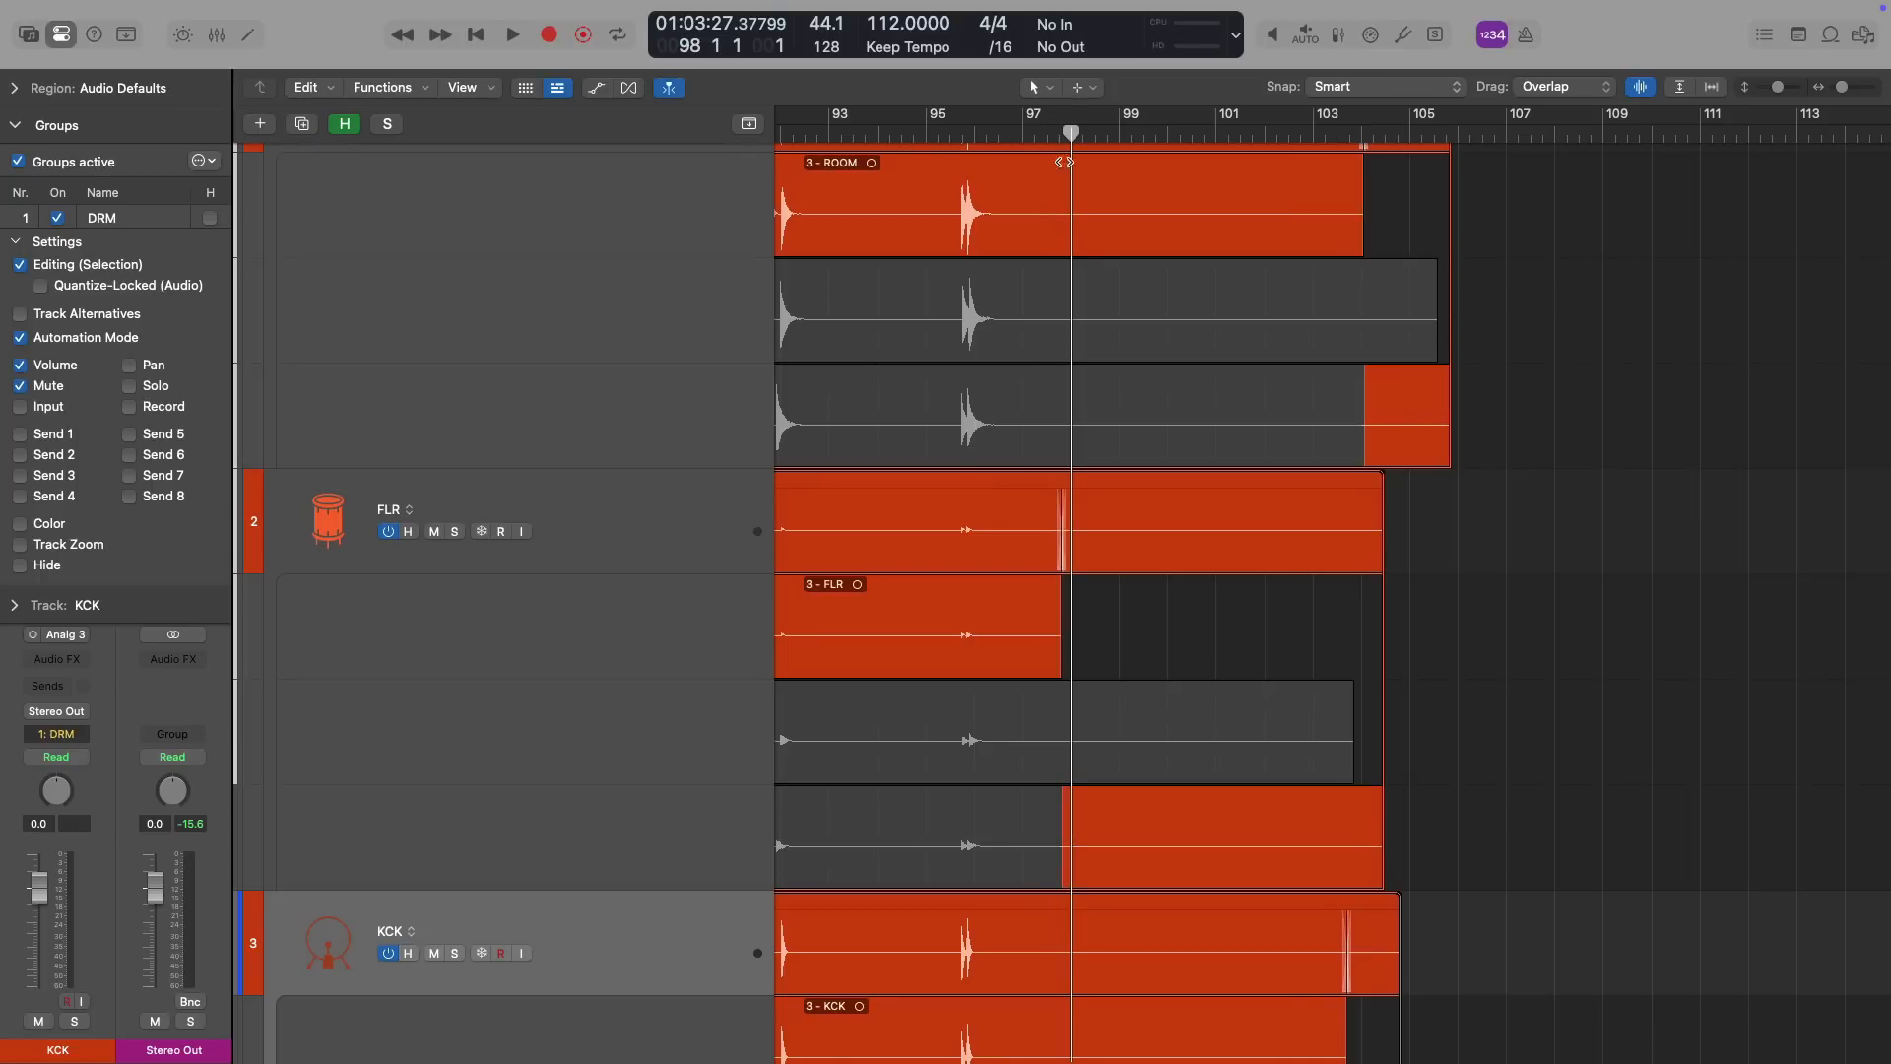
Place the playhead near the end of the original KCK take and compare the take ends across the ROOM, FLR and KCK folders
scroll(1040, 385, "down", 5)
left_click(1341, 132)
scroll(1372, 208, "up", 10)
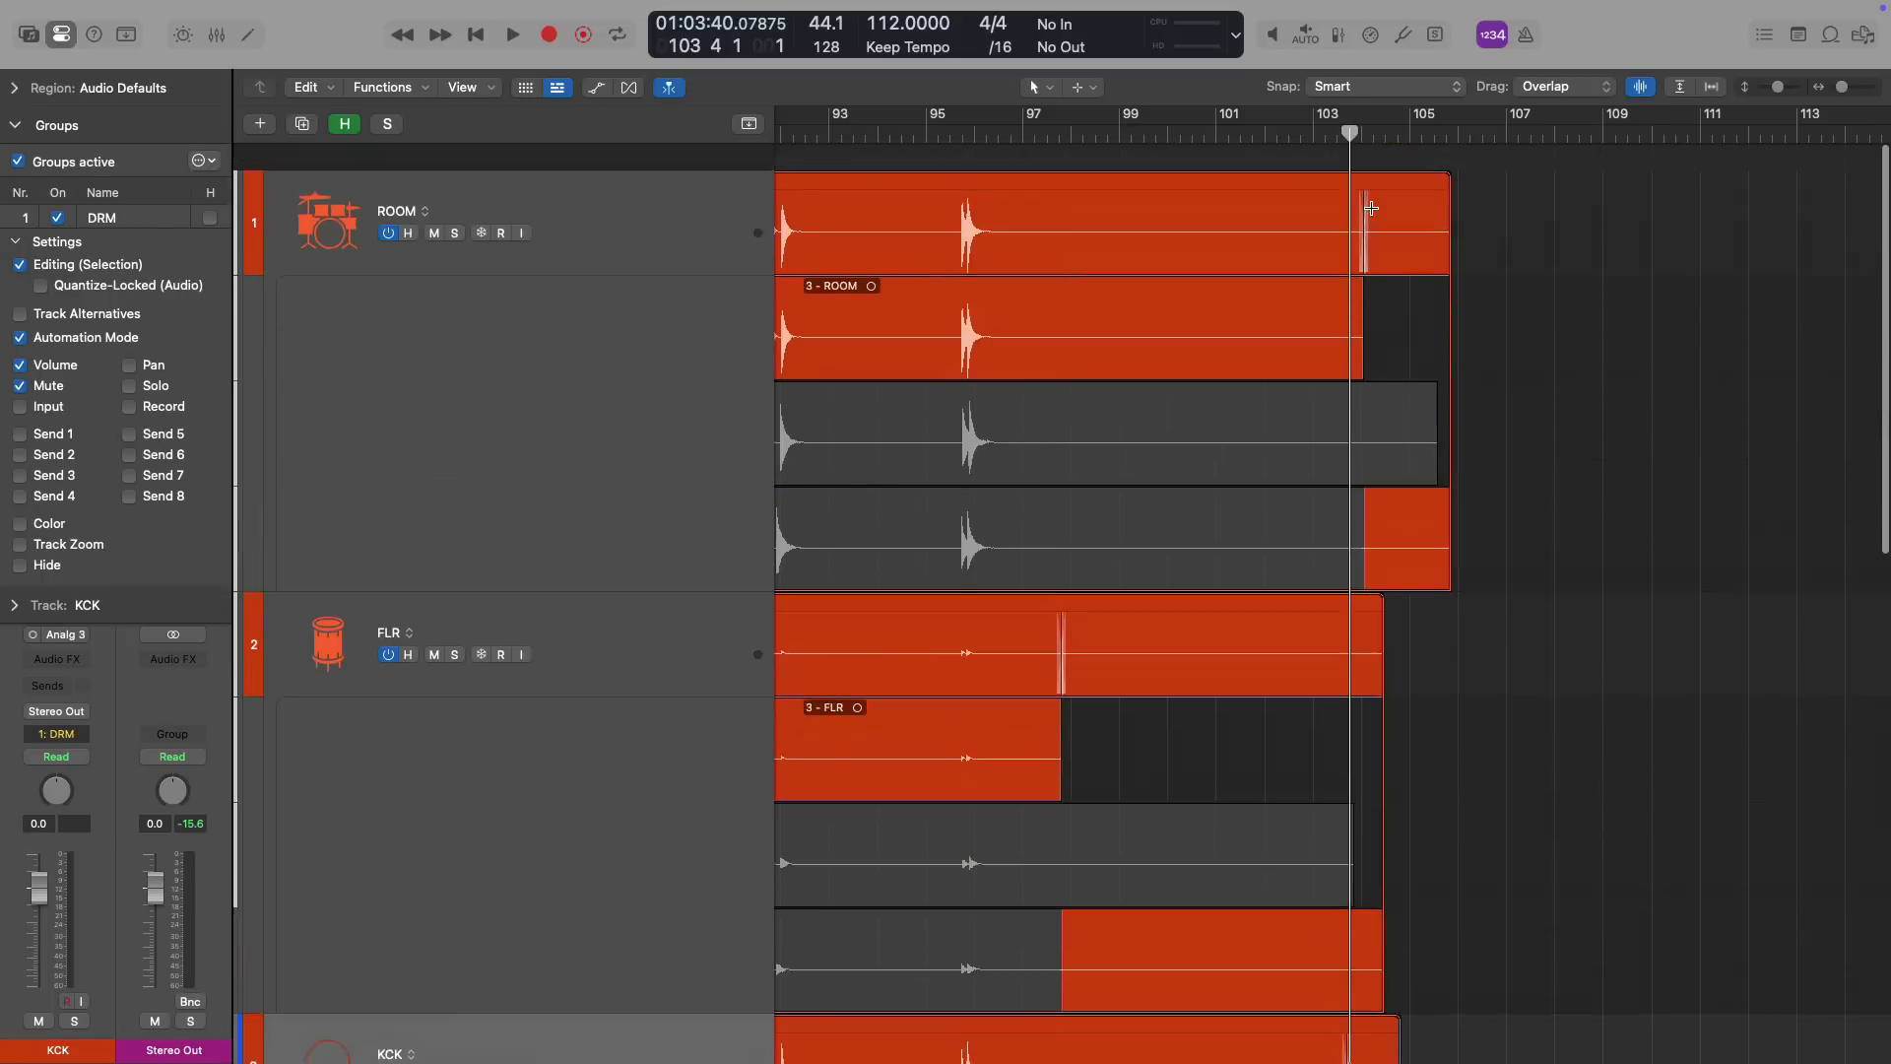
scroll(1372, 208, "down", 1)
scroll(1371, 208, "down", 3)
scroll(1371, 208, "up", 2)
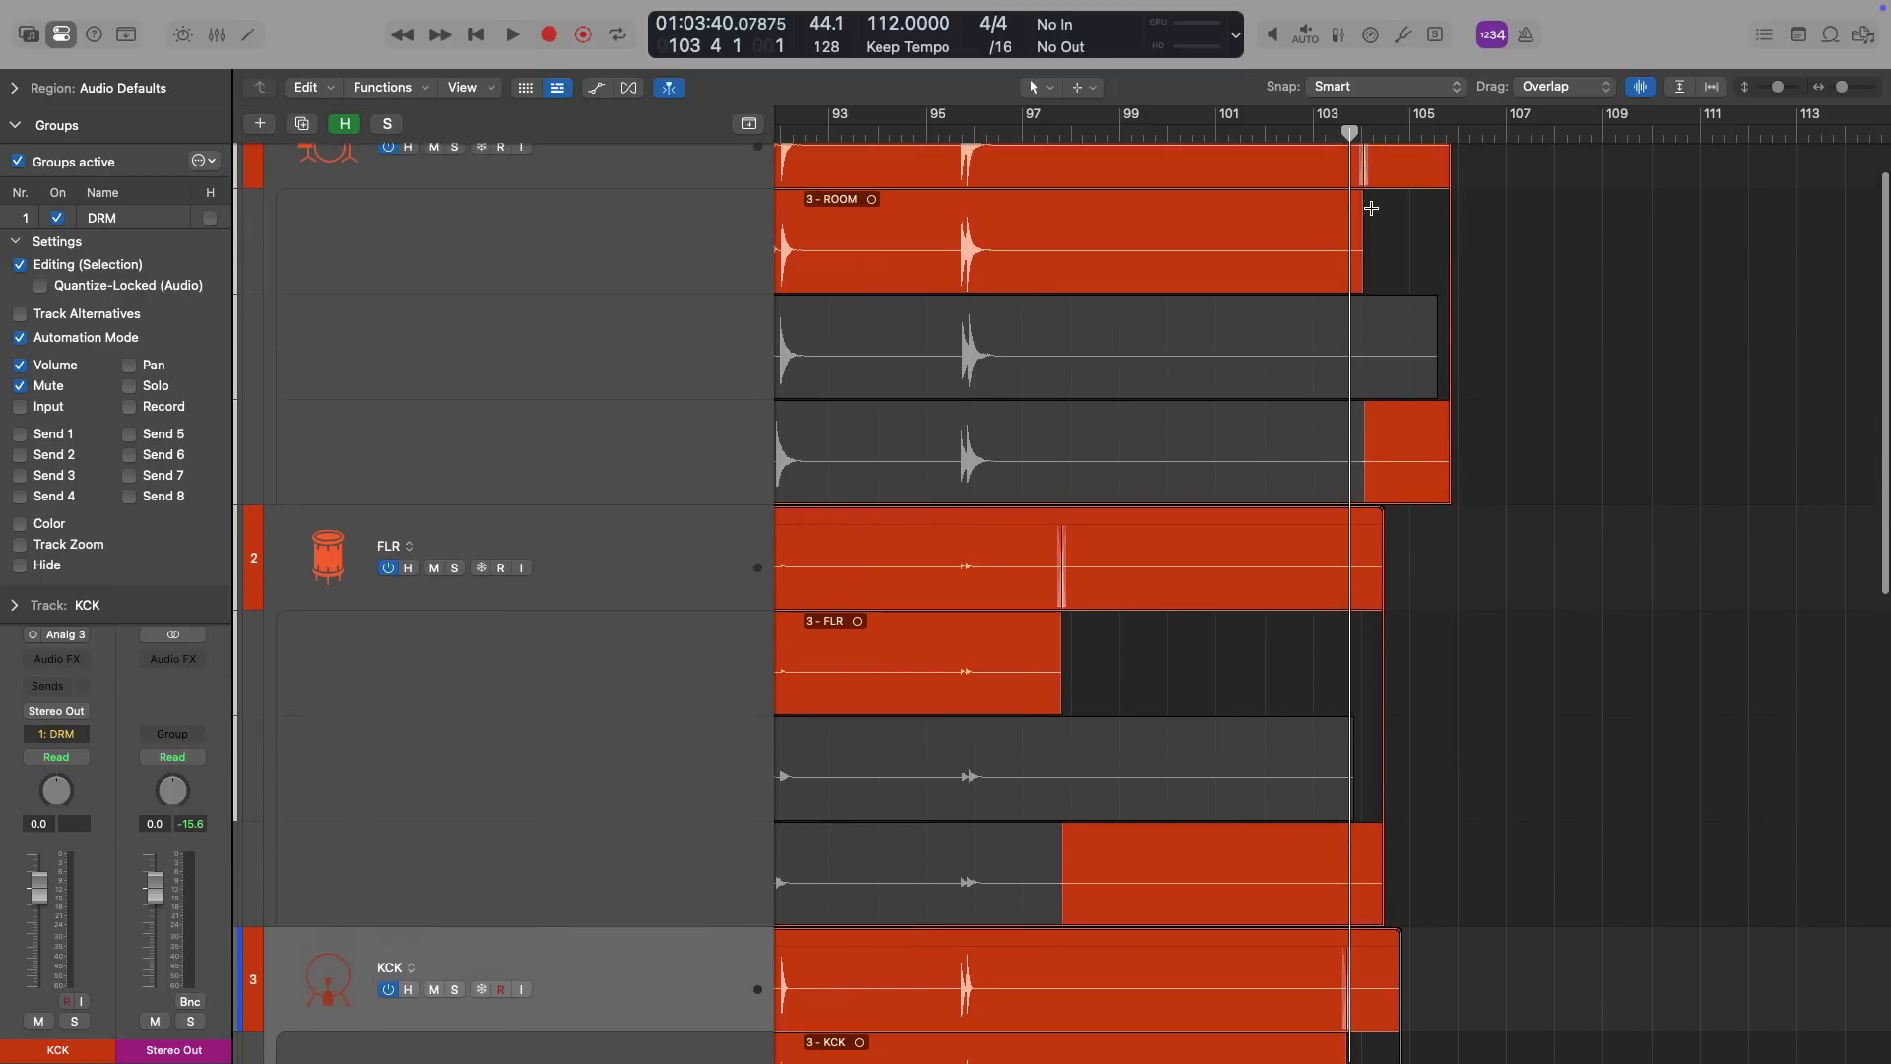
key("super+Up")
key("super+Up")
key("super+Up")
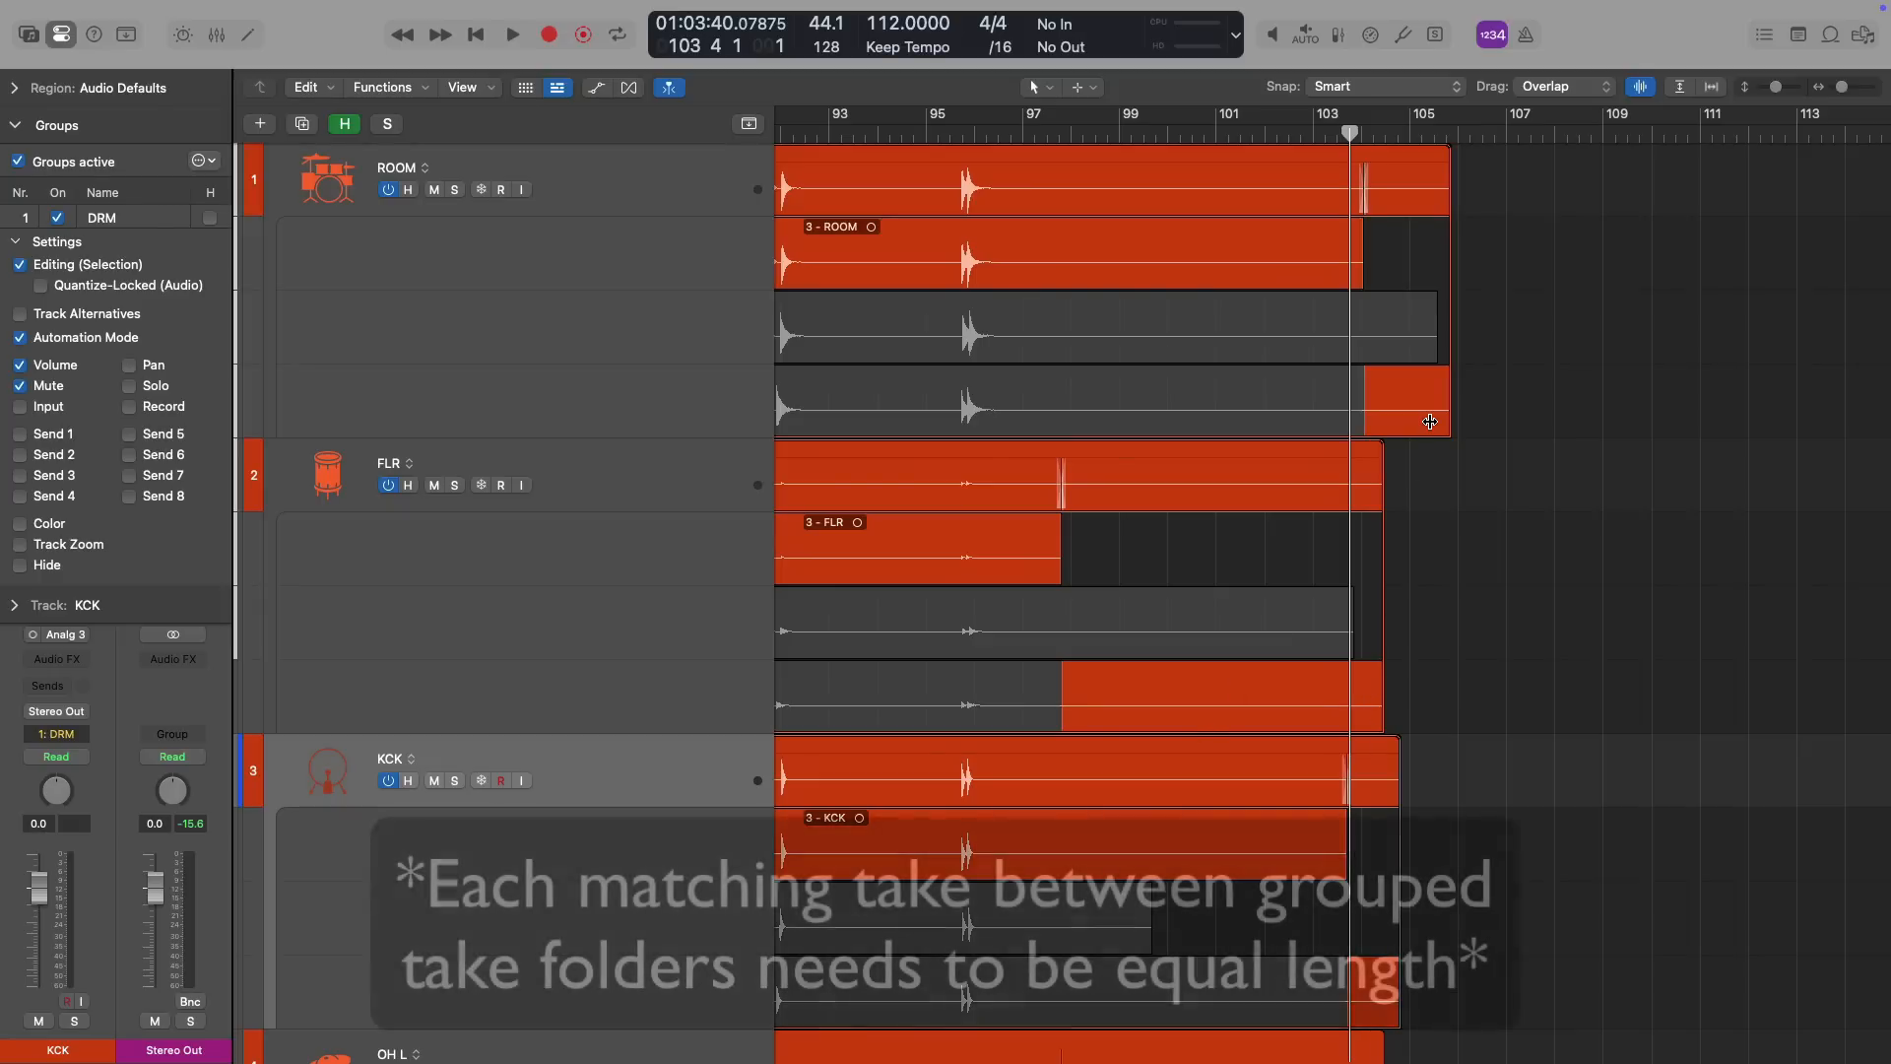
Restore the original FLR take across the section comped from FLR - Take 4
key("super+Left")
key("super+Left")
key("super+Left")
key("super+Left")
key("super+Left")
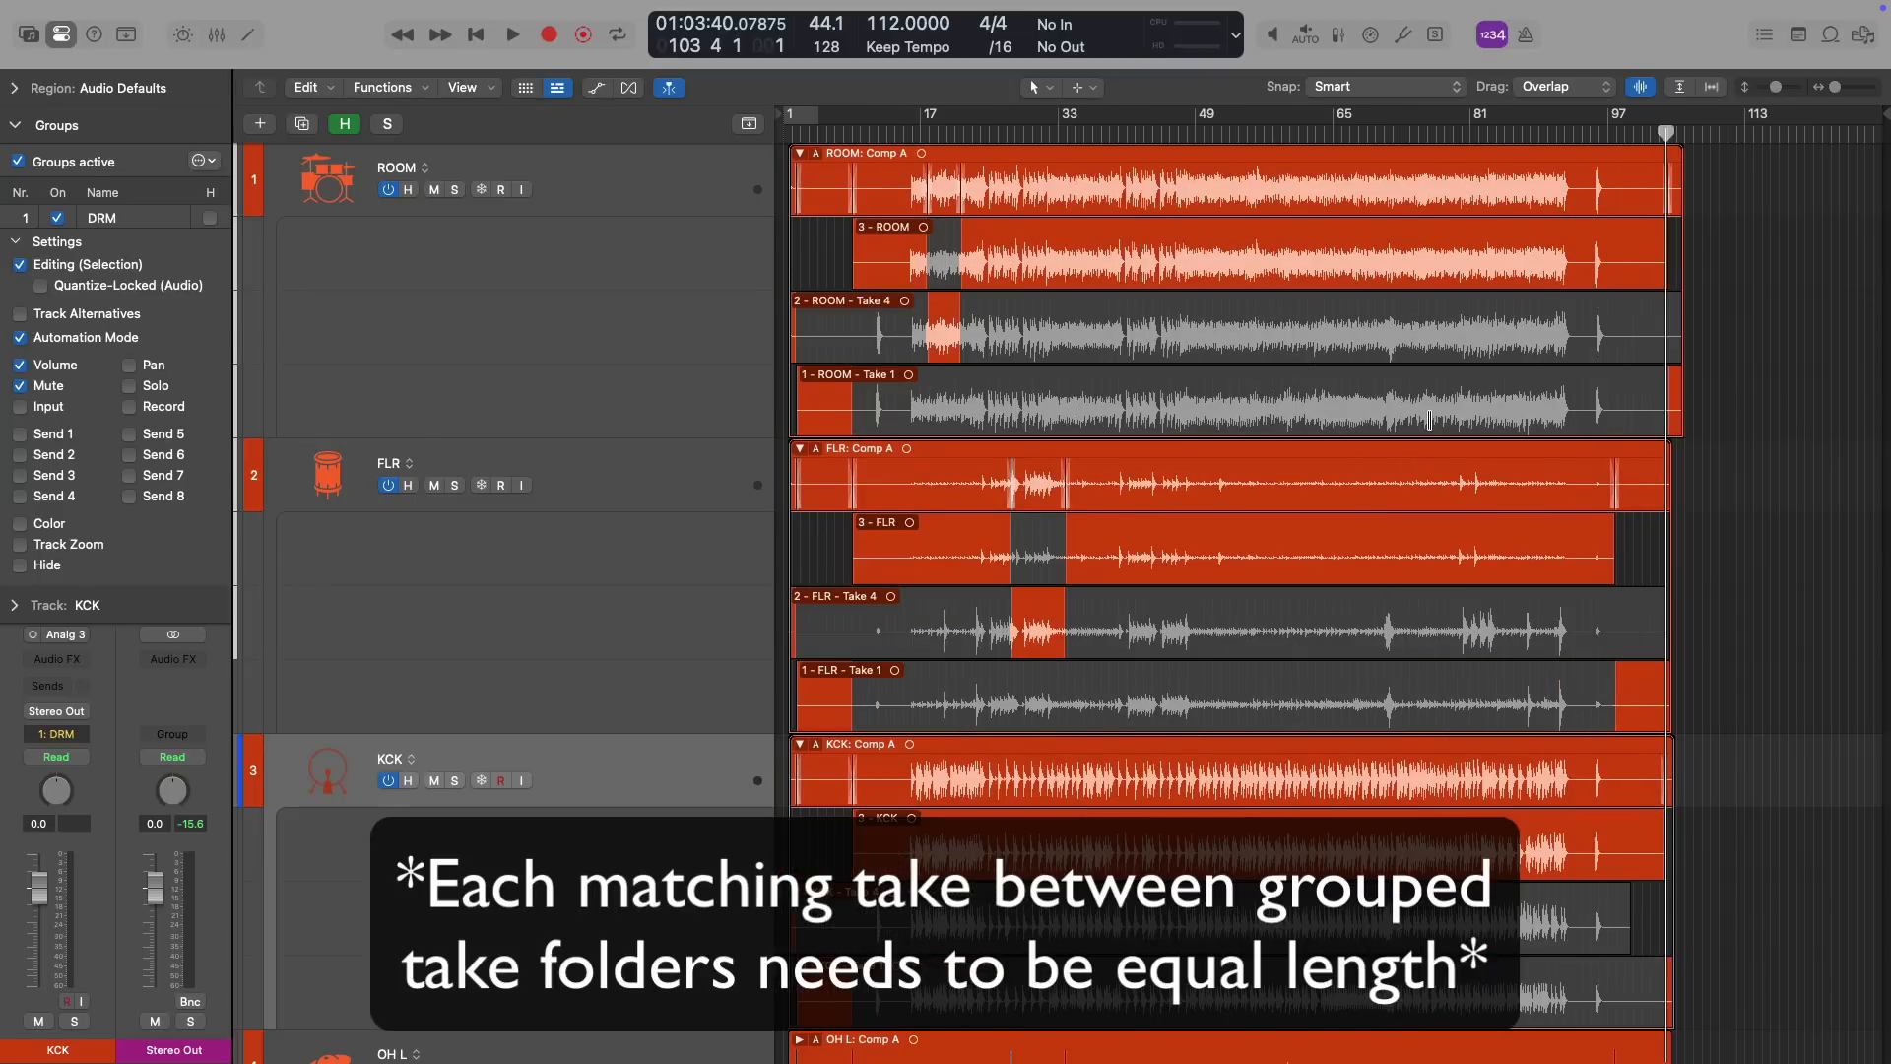
left_click(1061, 571)
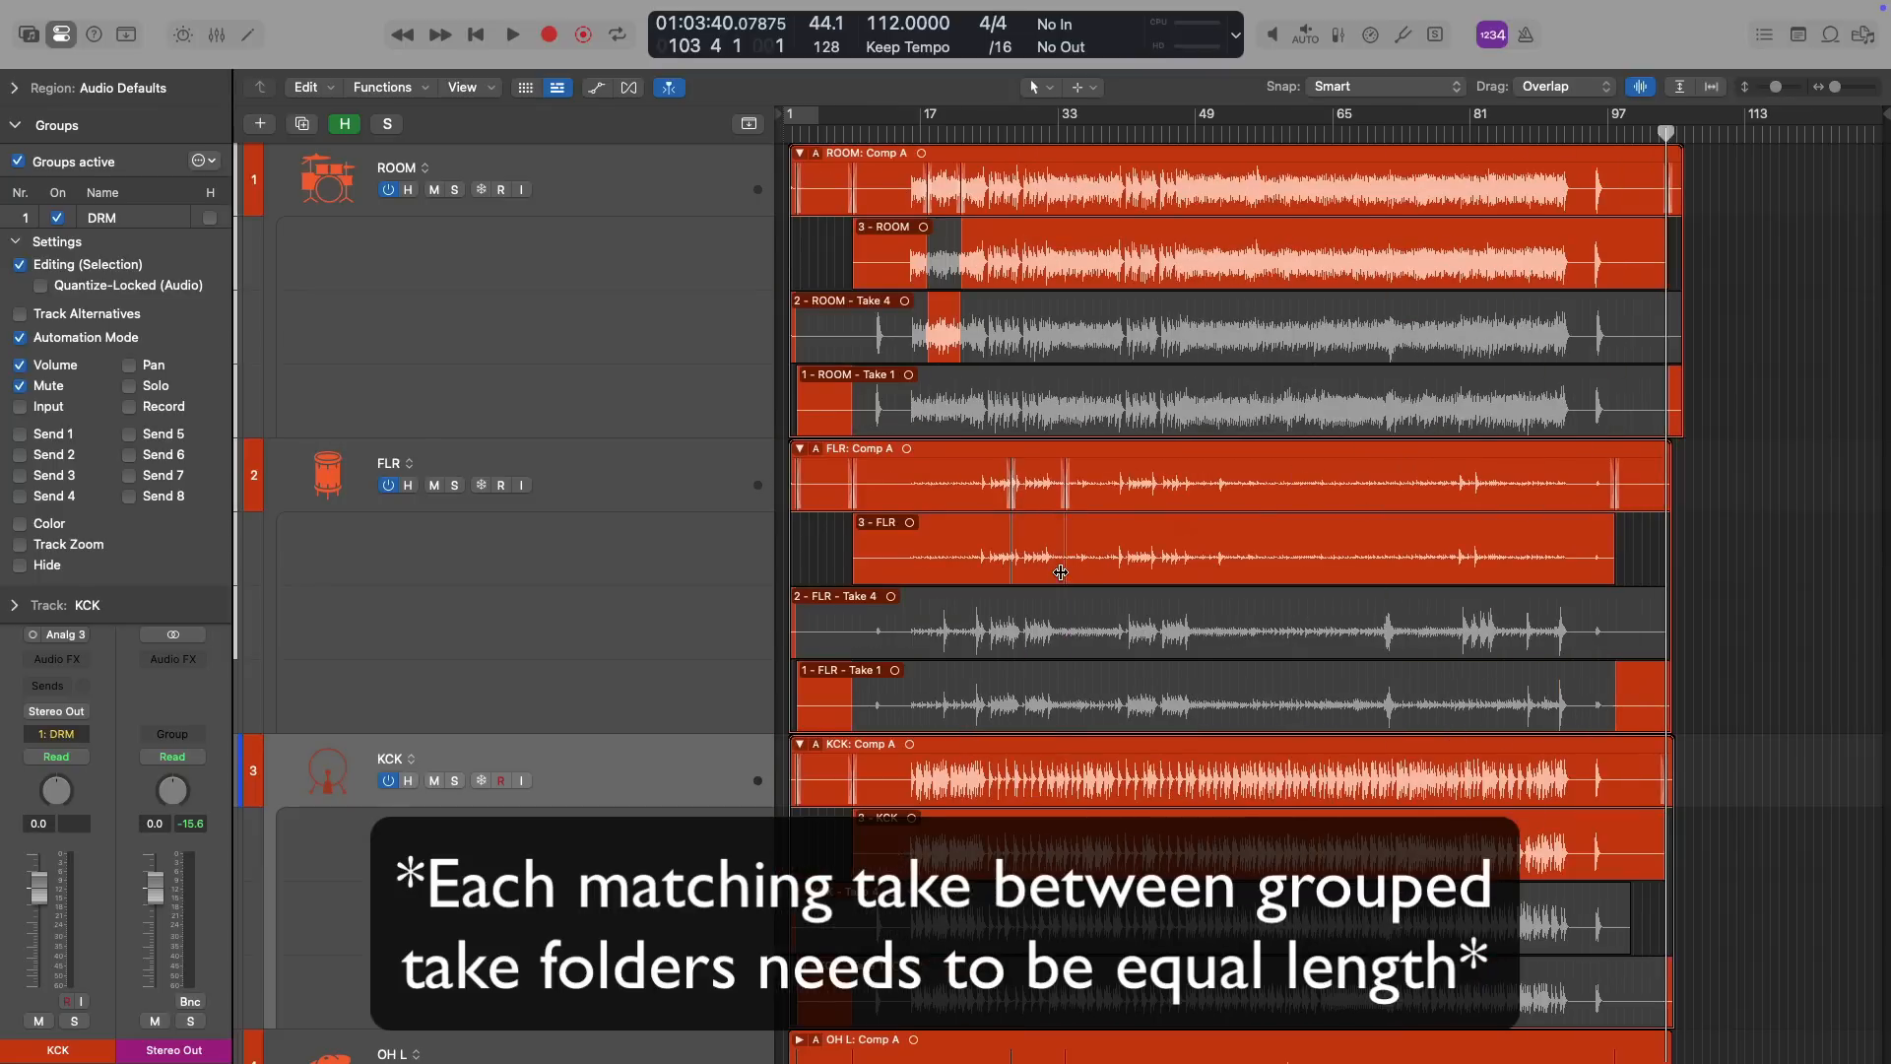
left_click(1067, 570)
left_click(1013, 570)
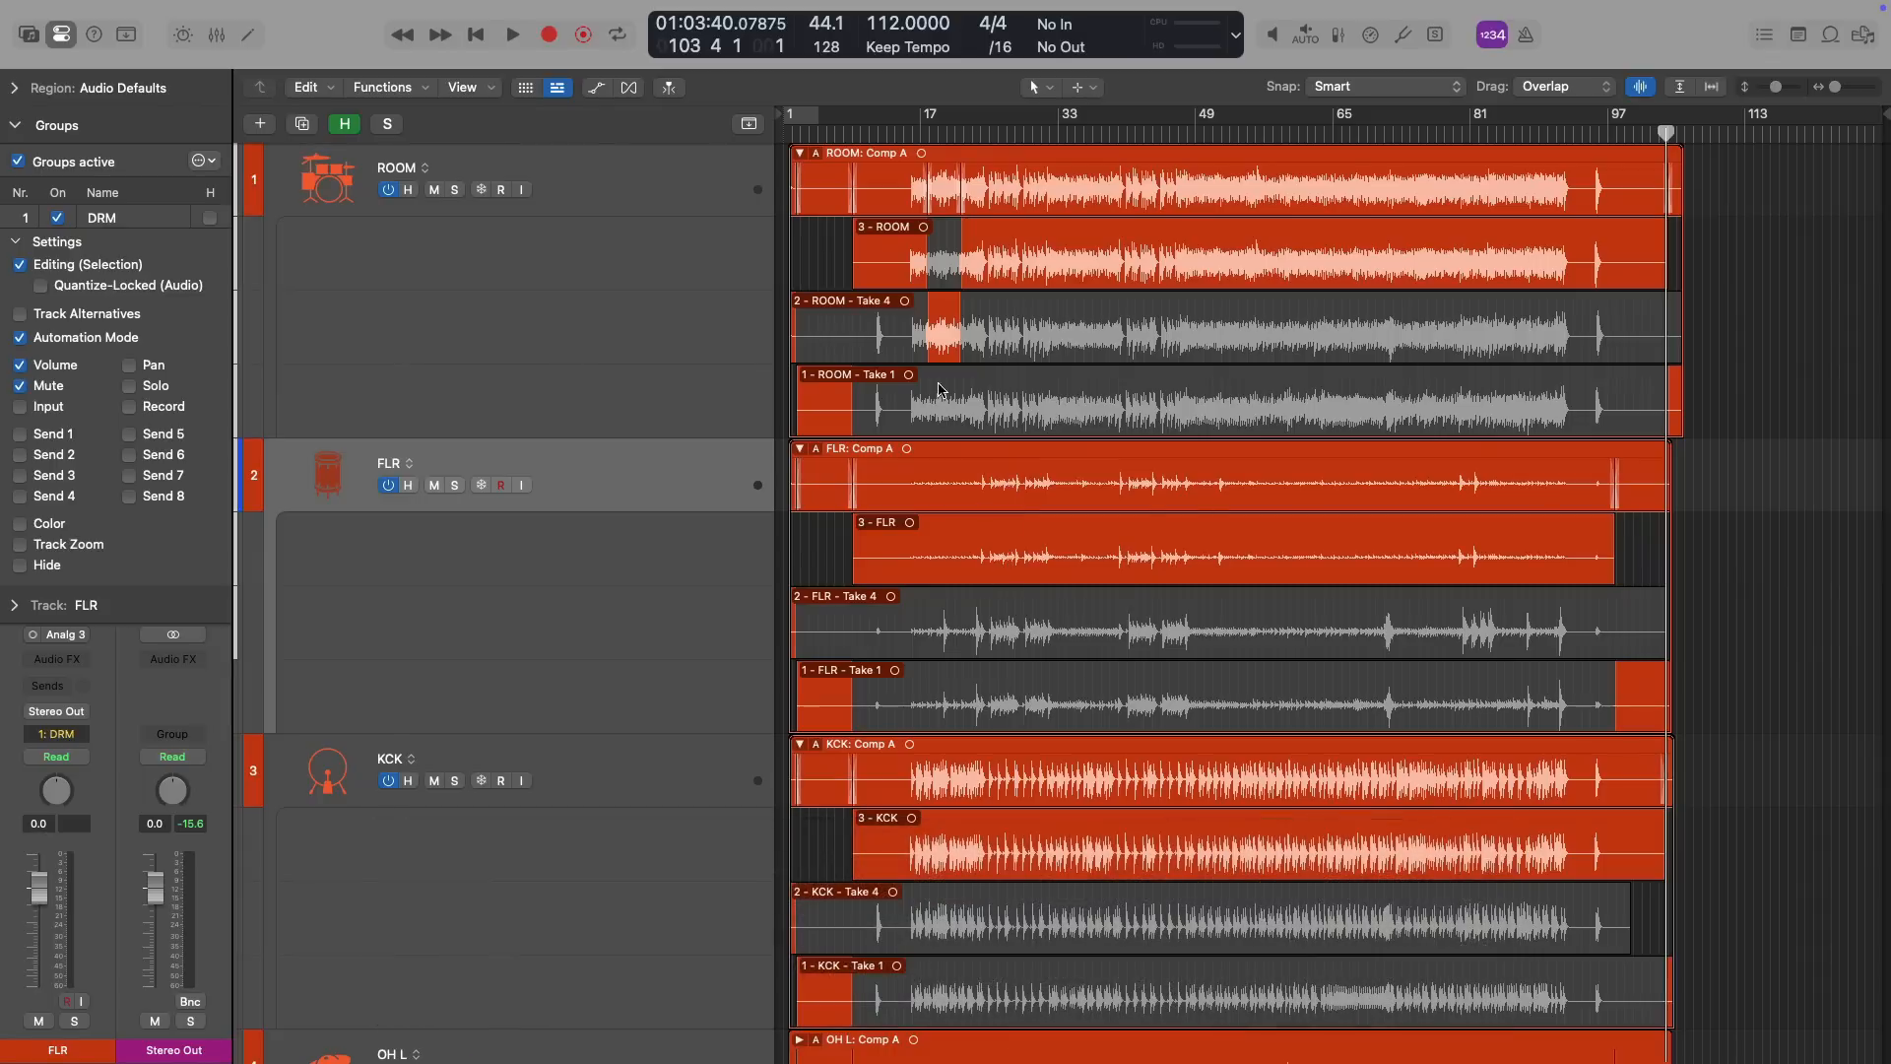
Restore the original ROOM take across the section comped from ROOM - Take 4
left_click(944, 254)
left_click(927, 274)
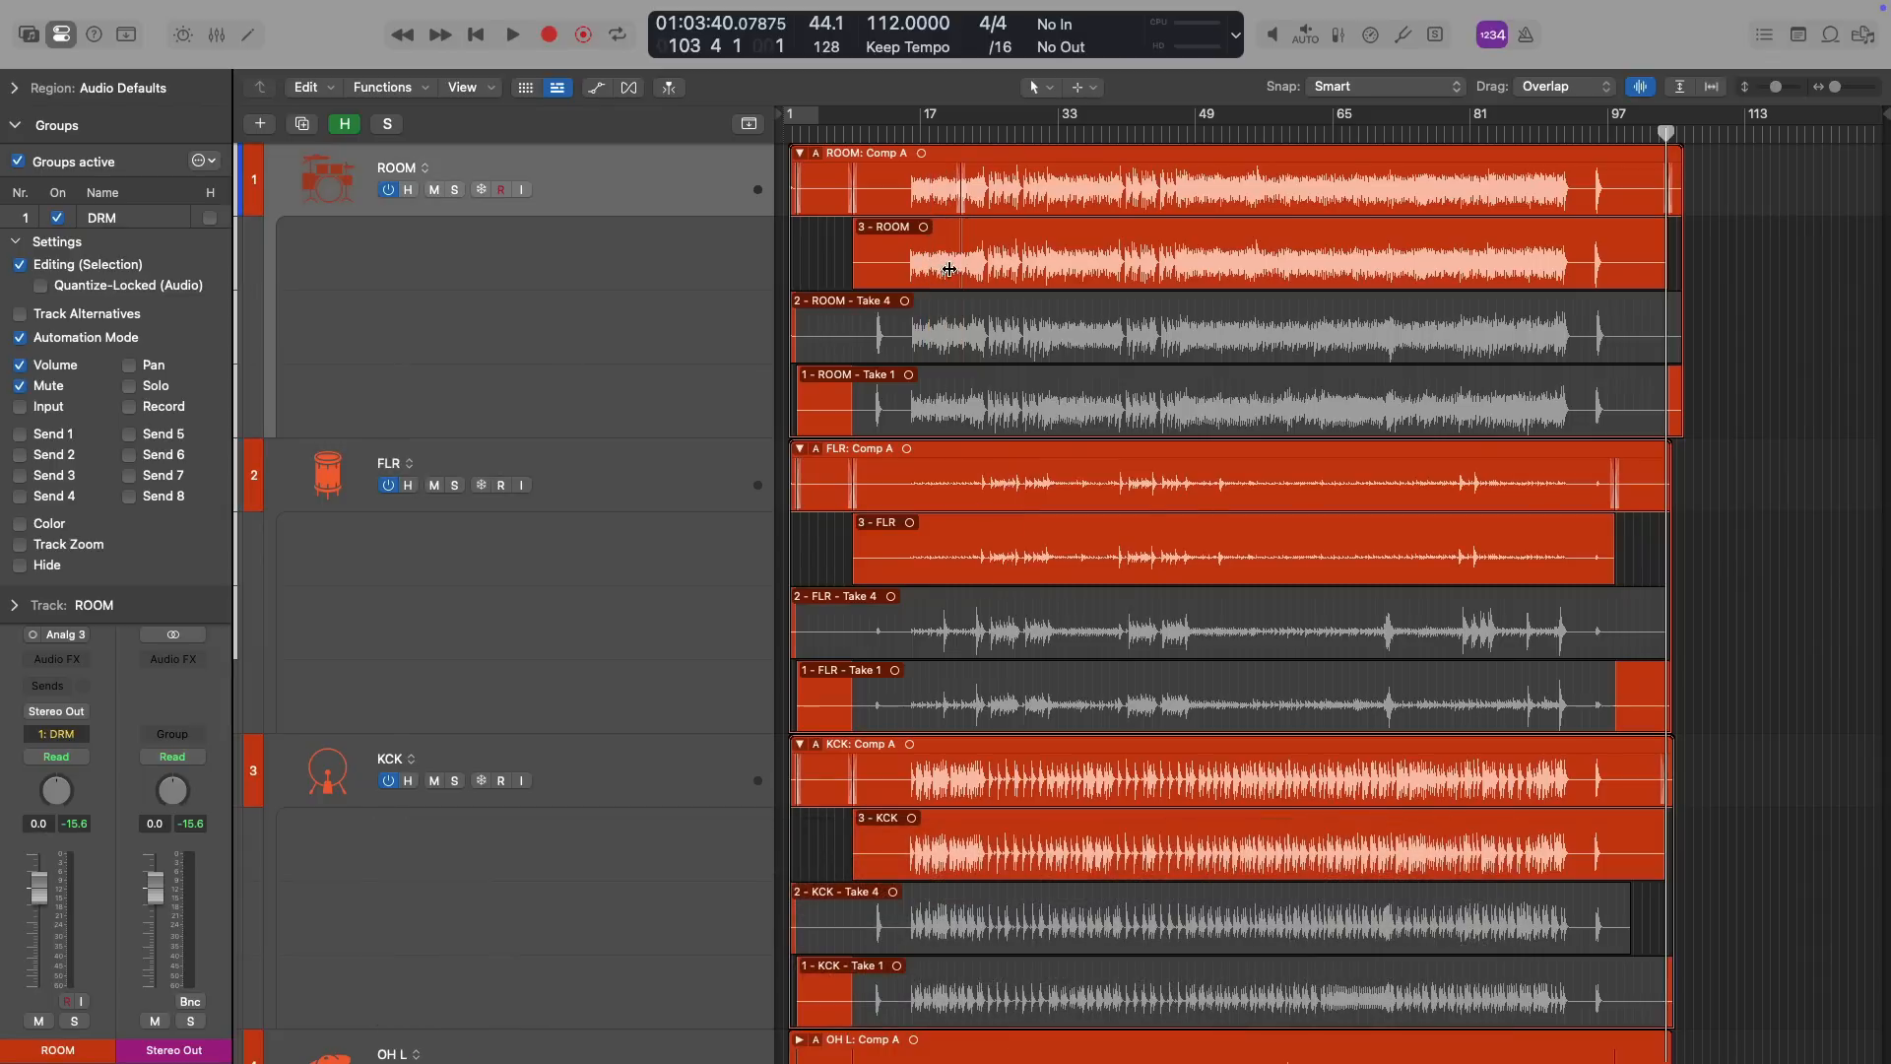
left_click(963, 272)
Collapse the ROOM, FLR and KCK take folders, then select and expand all nine drum take folders together
left_click(800, 154)
left_click(800, 228)
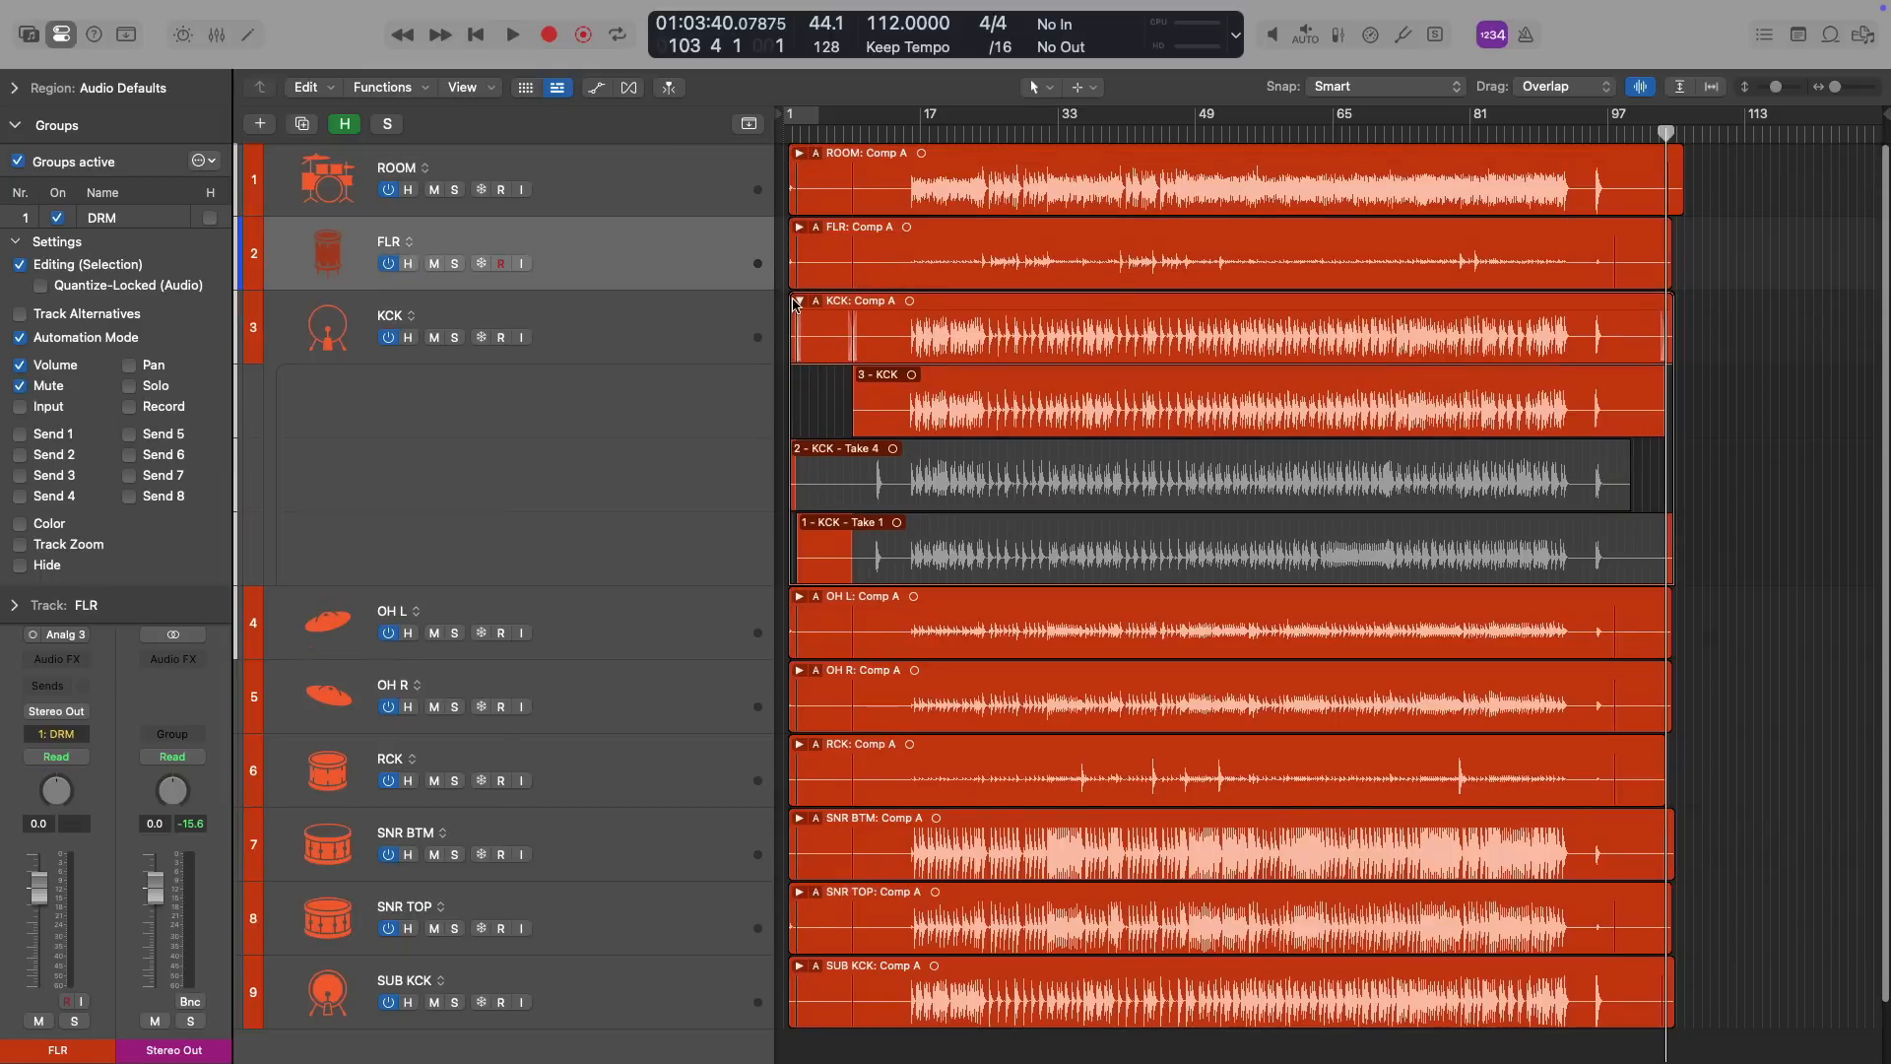
left_click(800, 303)
left_click(800, 174)
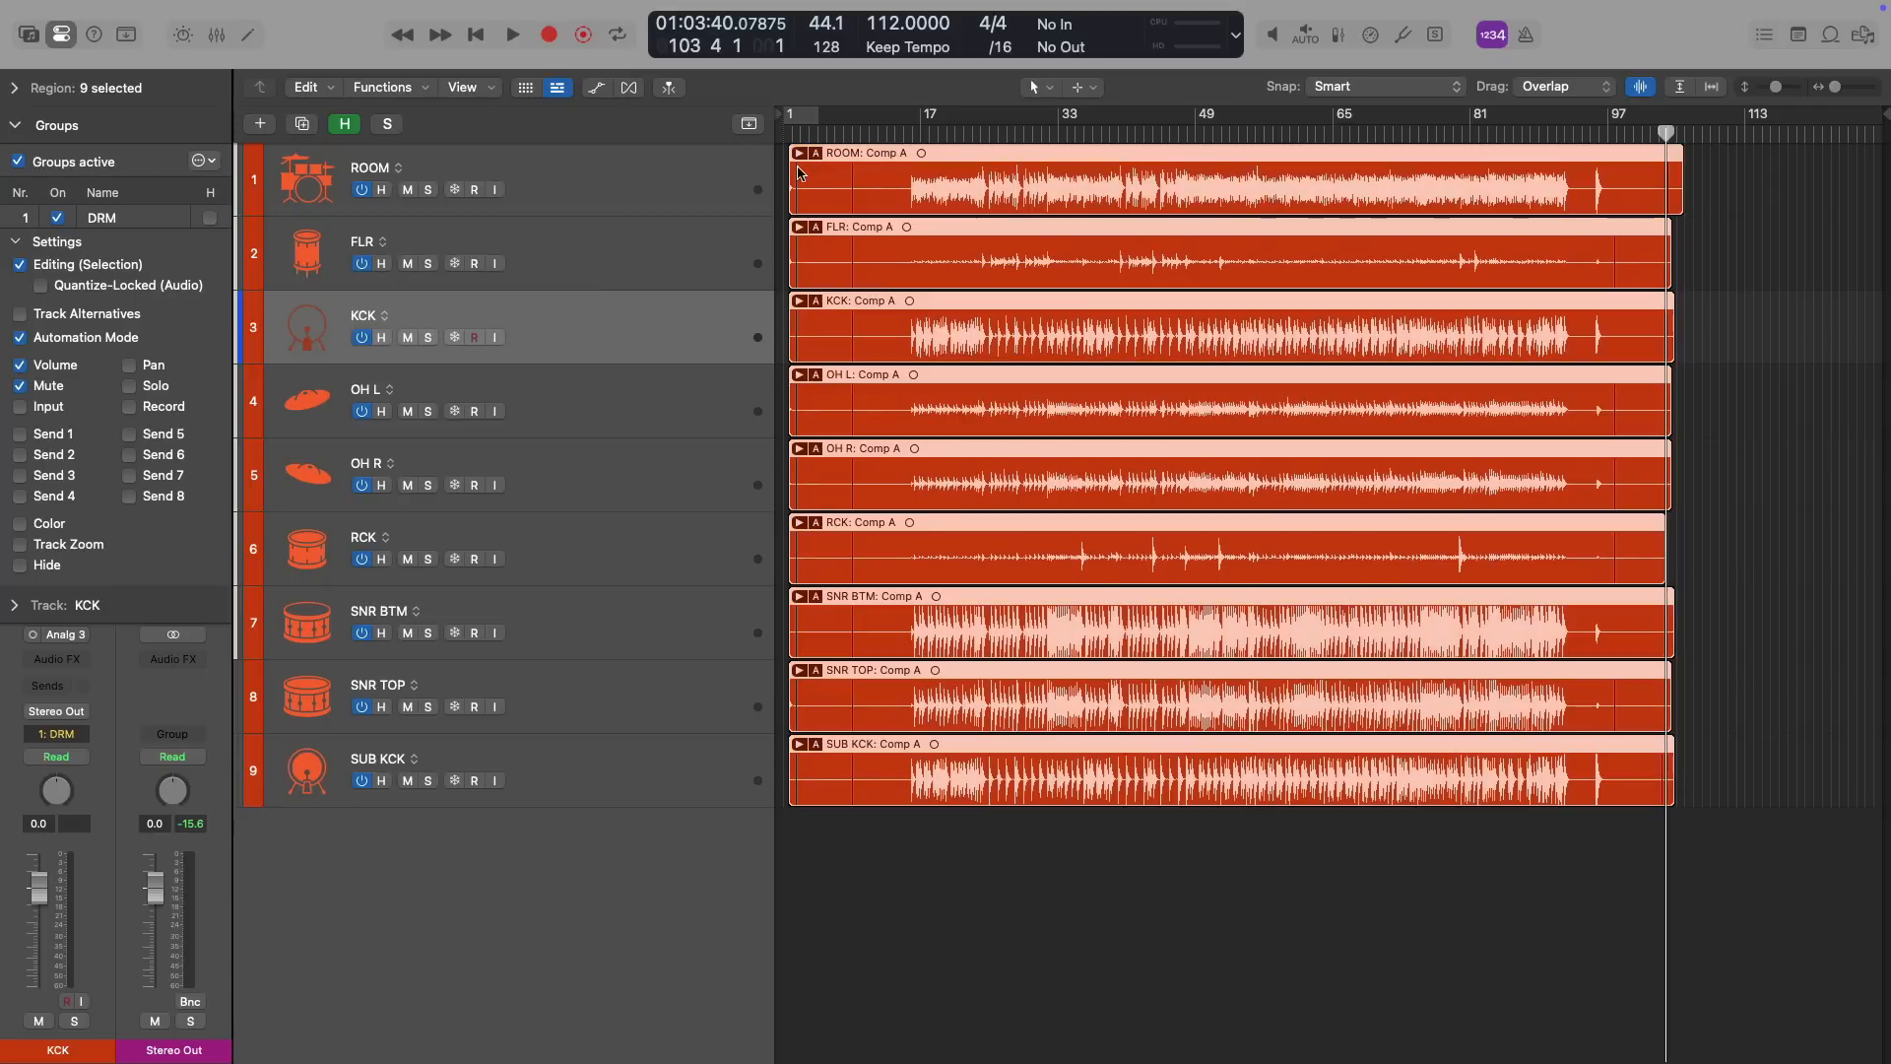
left_click(800, 154)
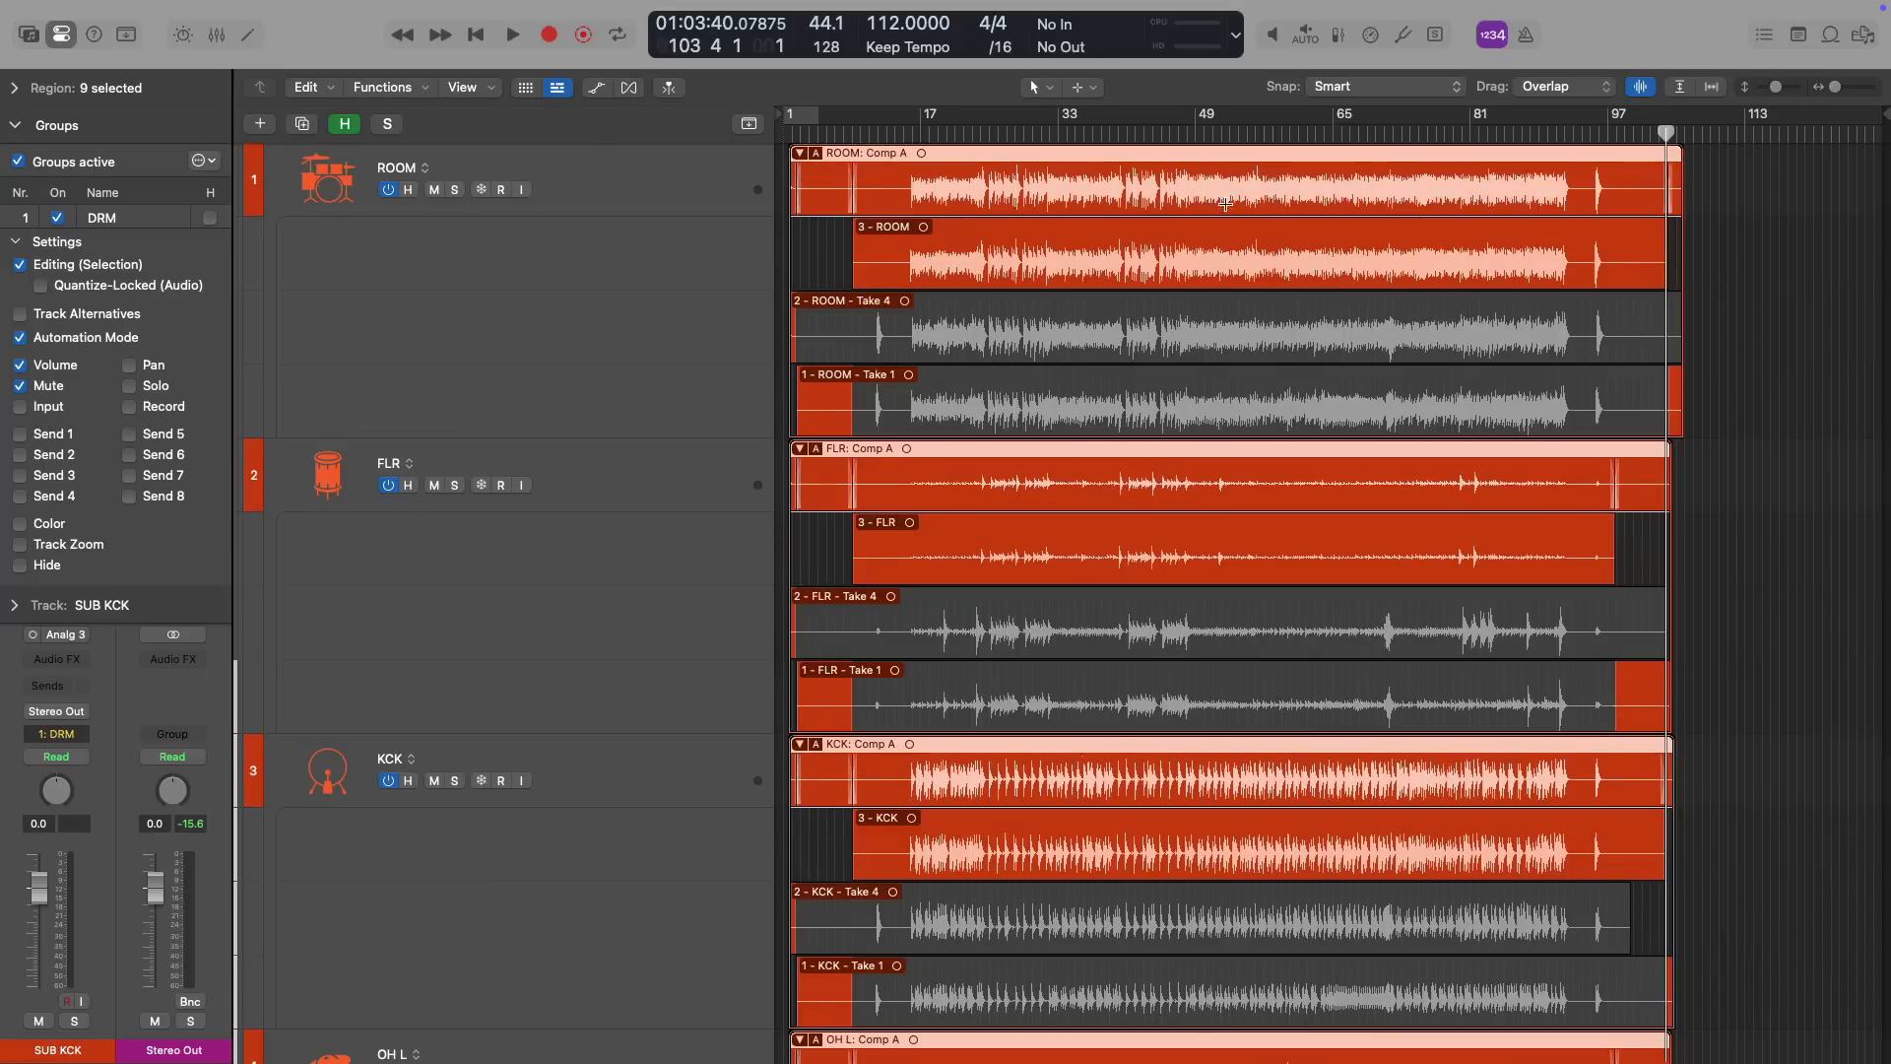
Align the playhead with the end of the original FLR take near bar 98 and compare it with the take ends in the other folders
left_click(1614, 128)
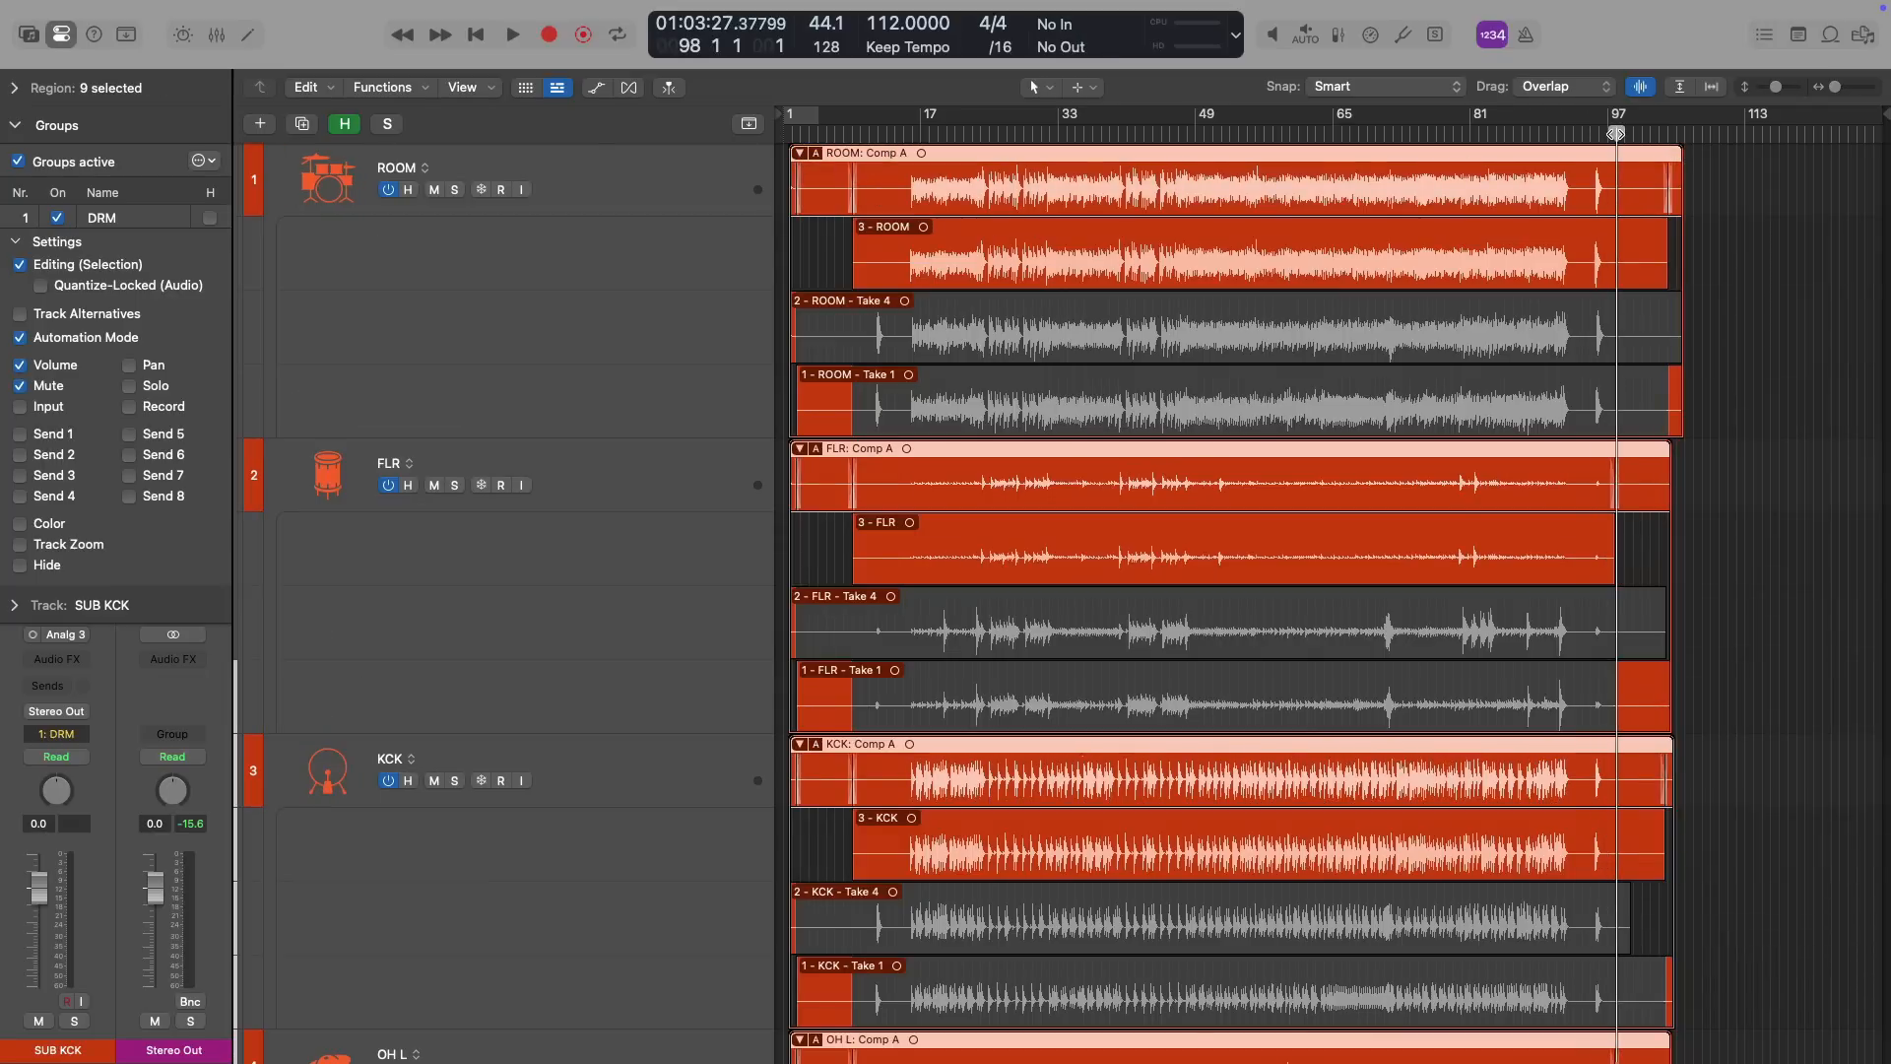
left_click_drag(1529, 201, 1739, 986)
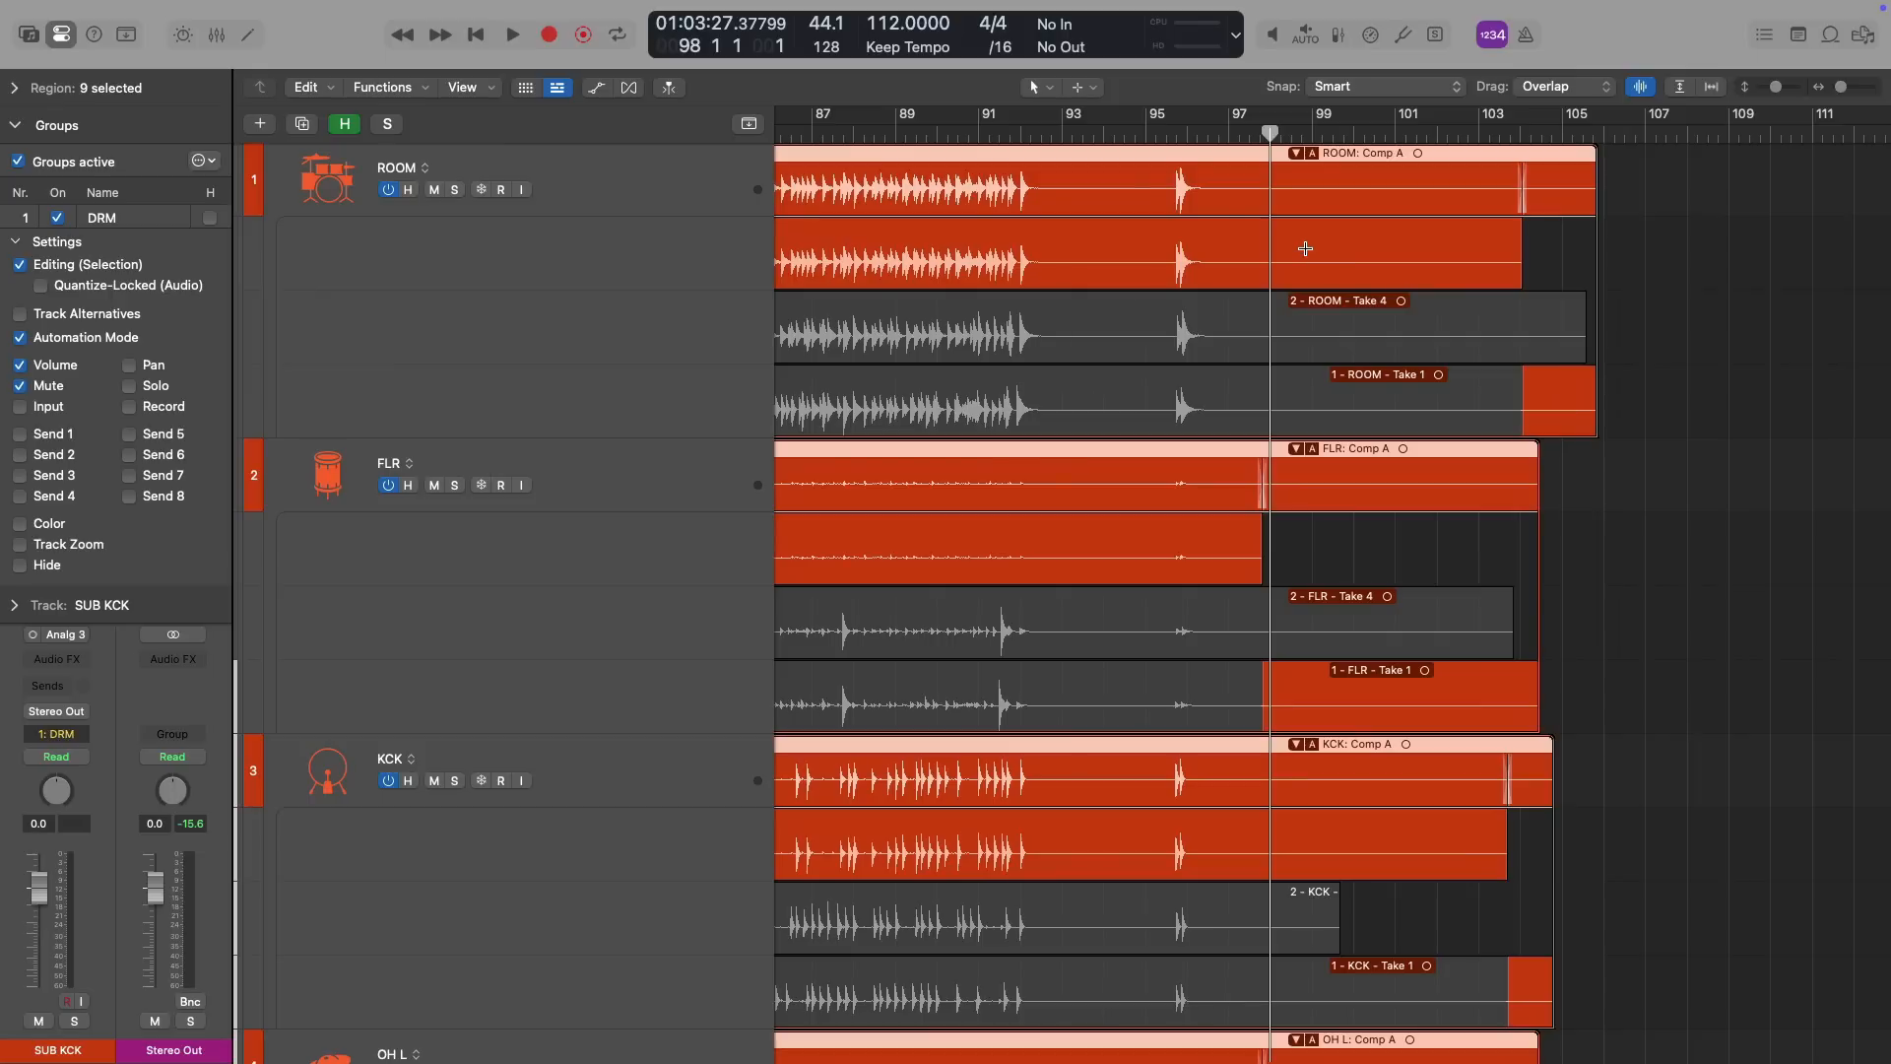
left_click_drag(1271, 133, 1259, 133)
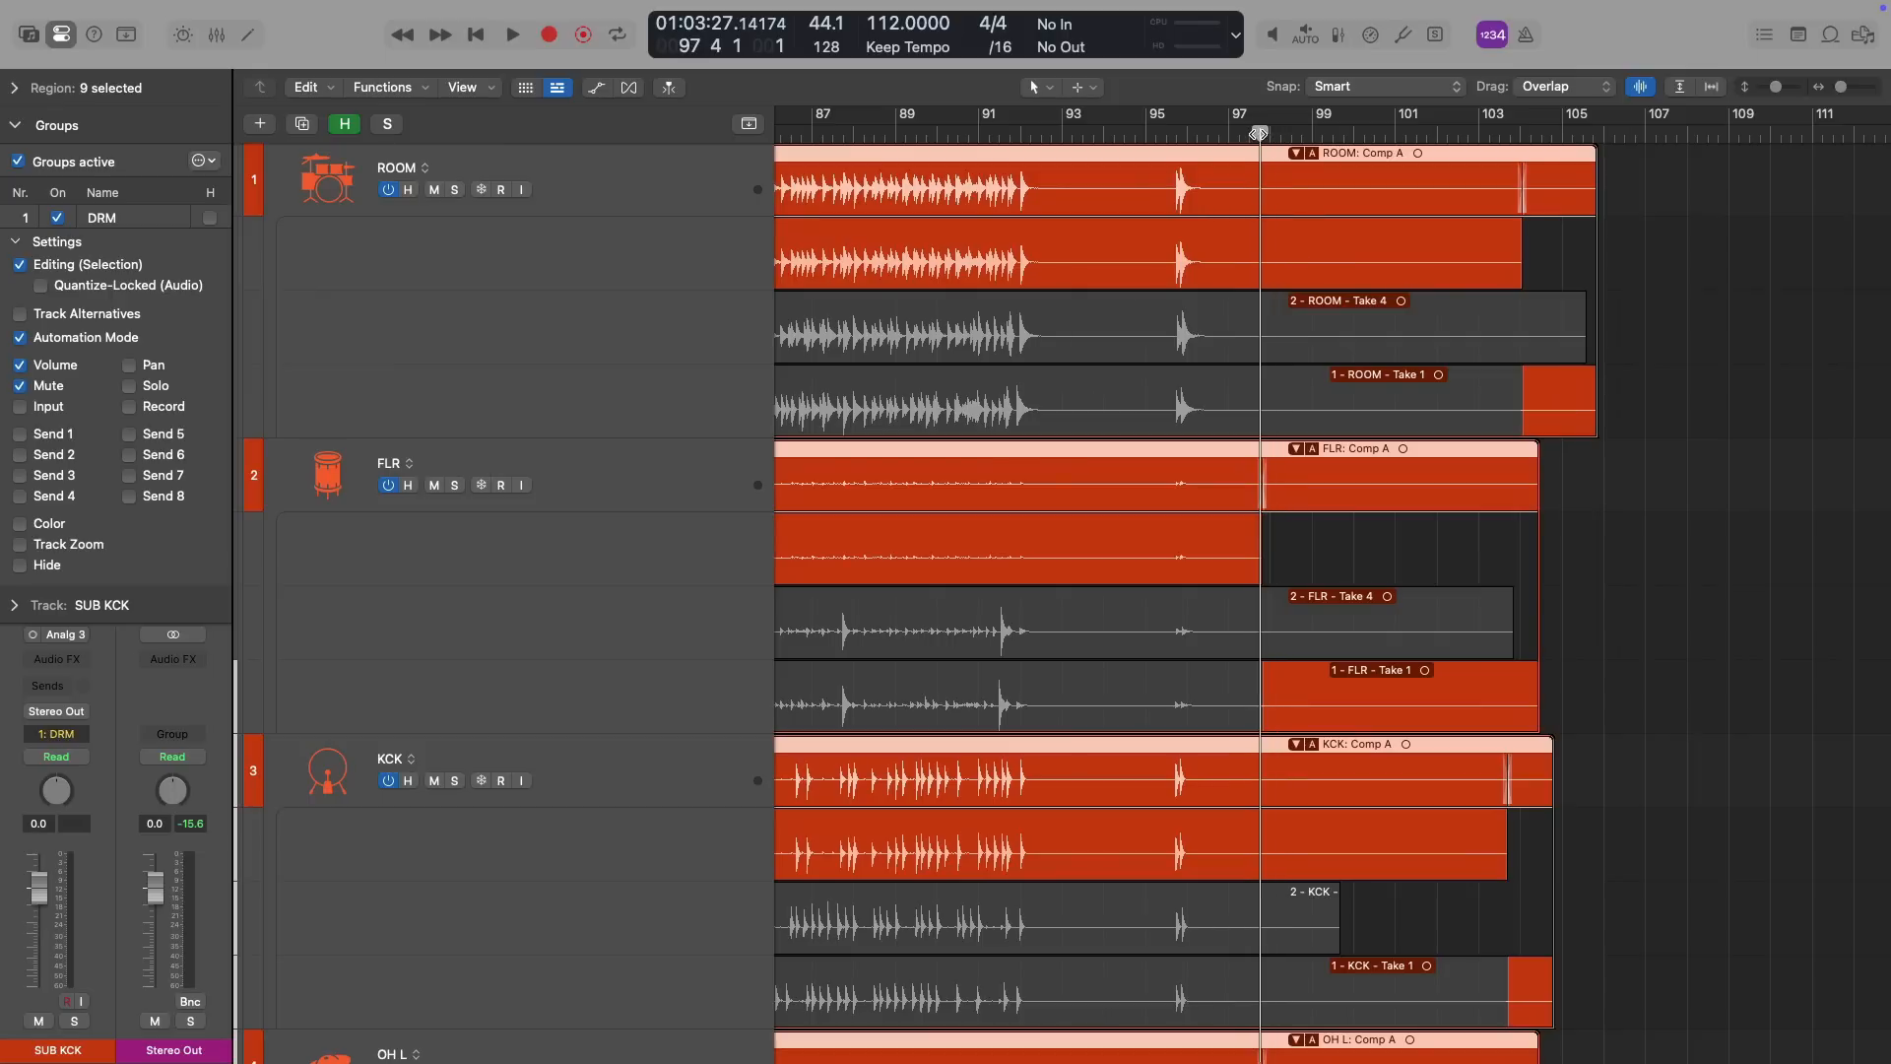
scroll(1389, 458, "down", 10)
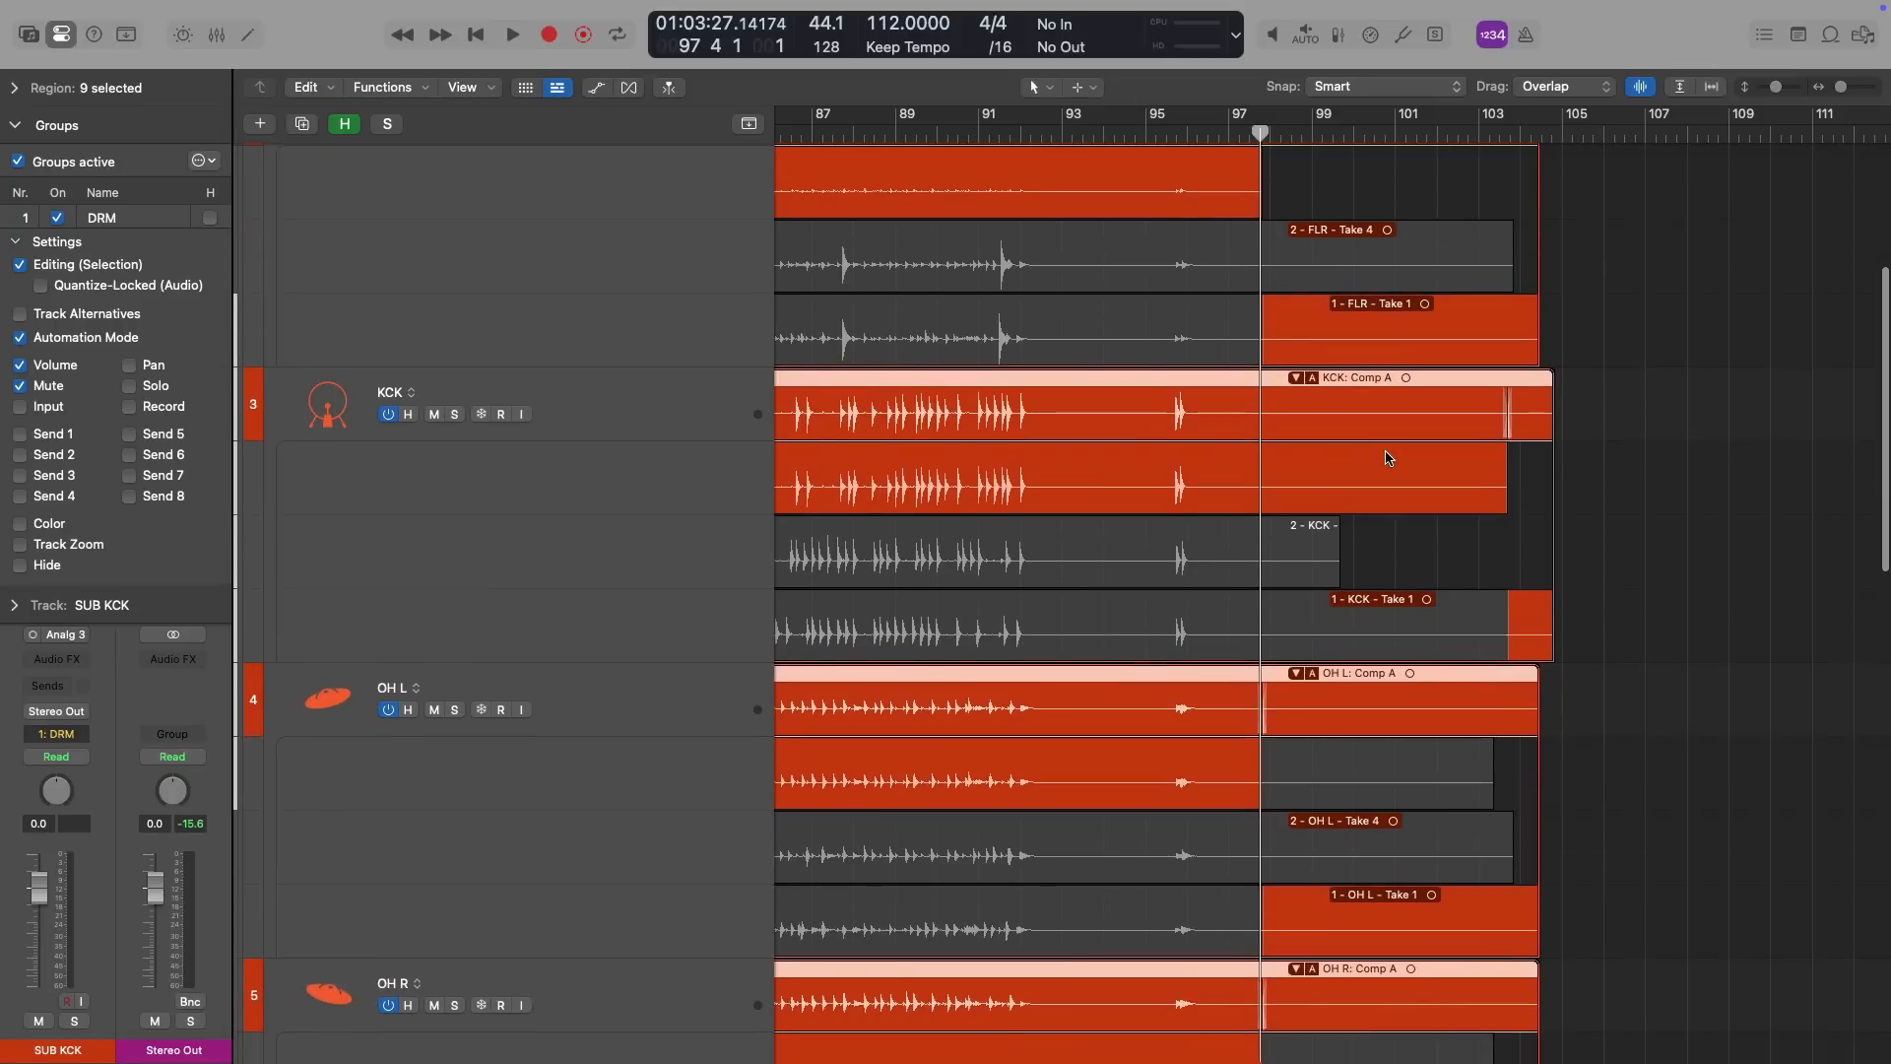
scroll(1389, 456, "down", 15)
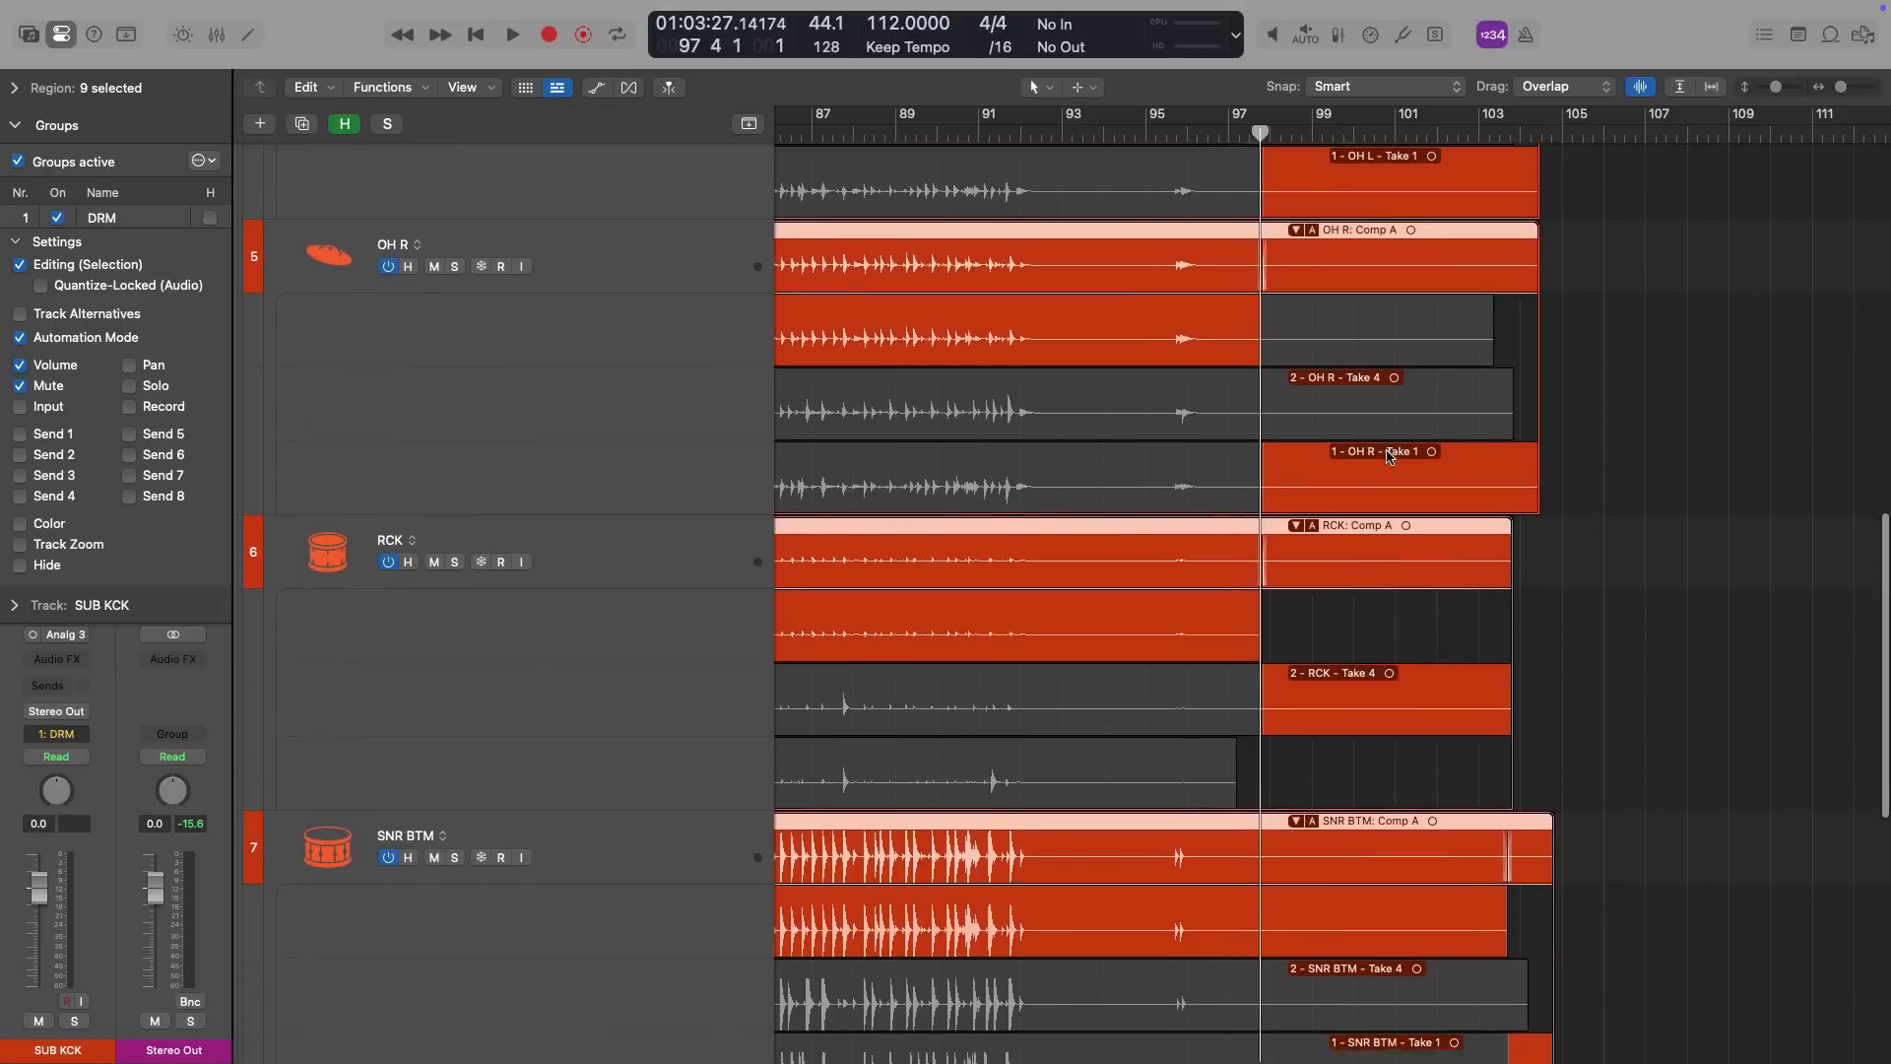
scroll(1389, 456, "down", 5)
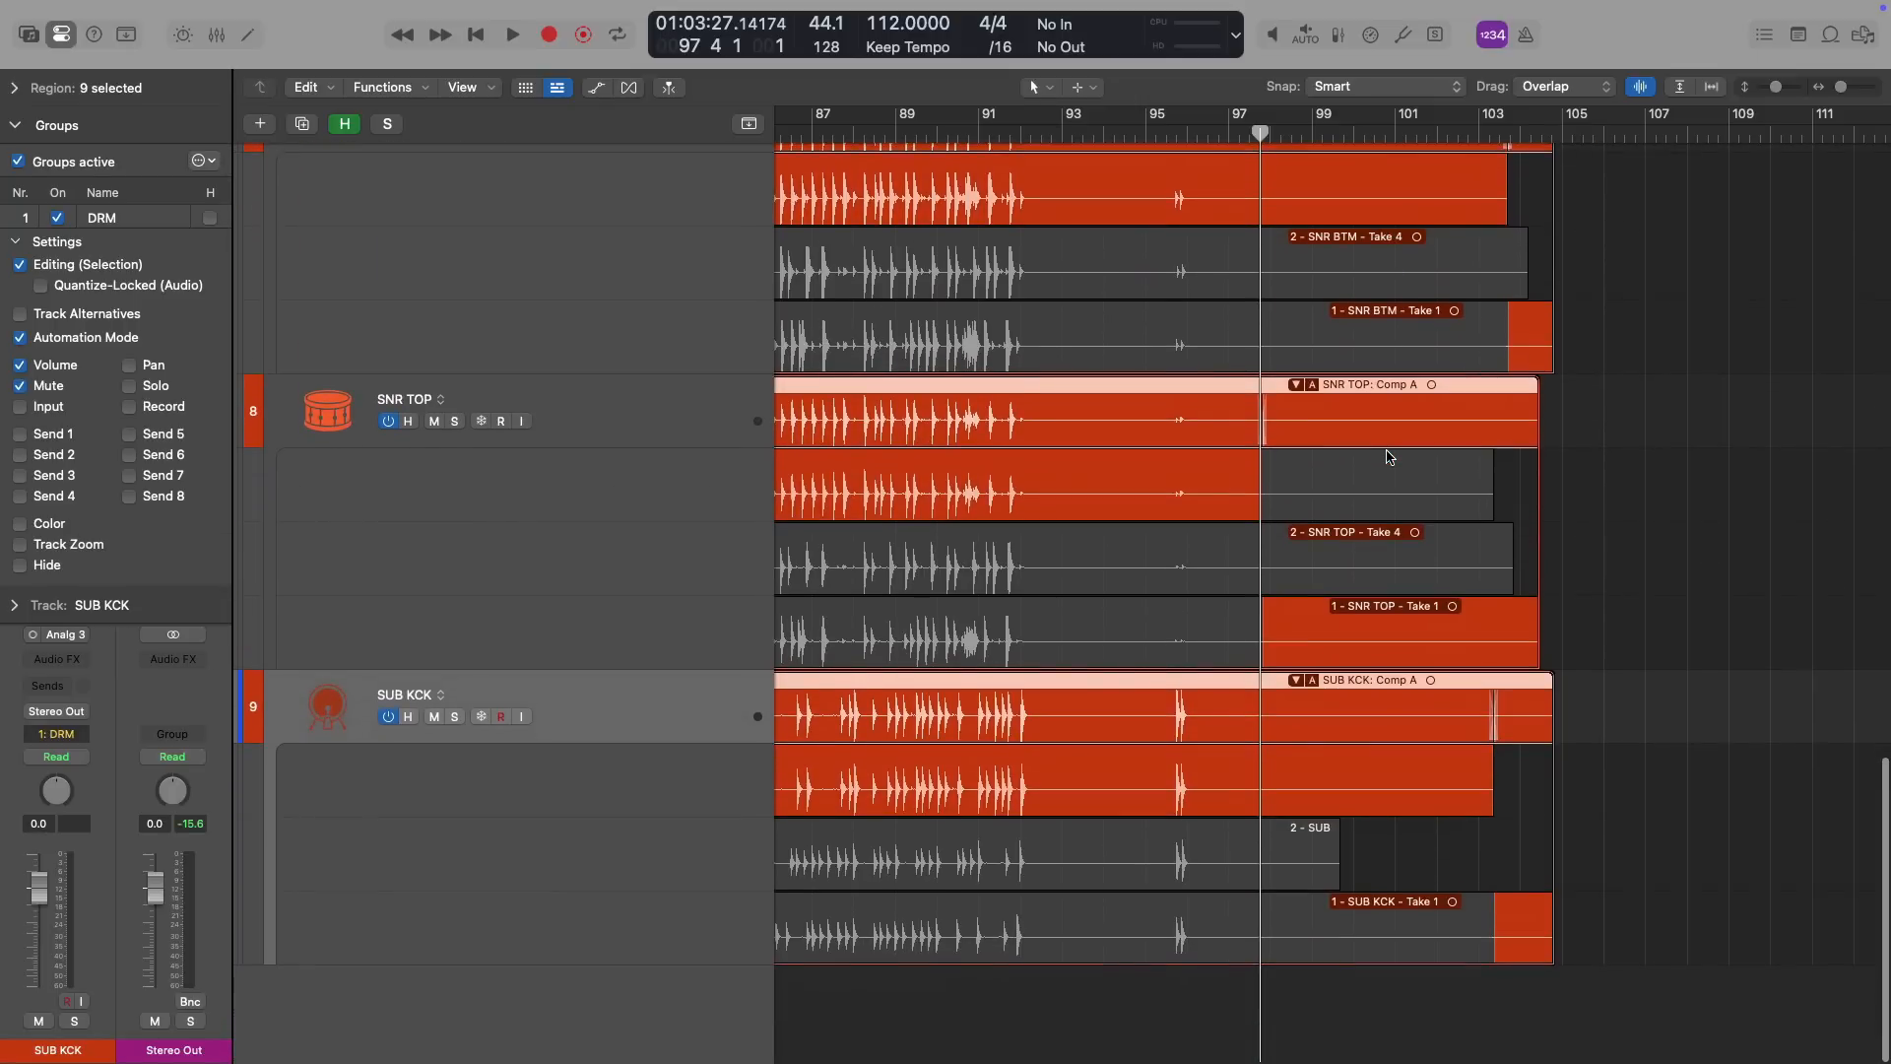
key("z")
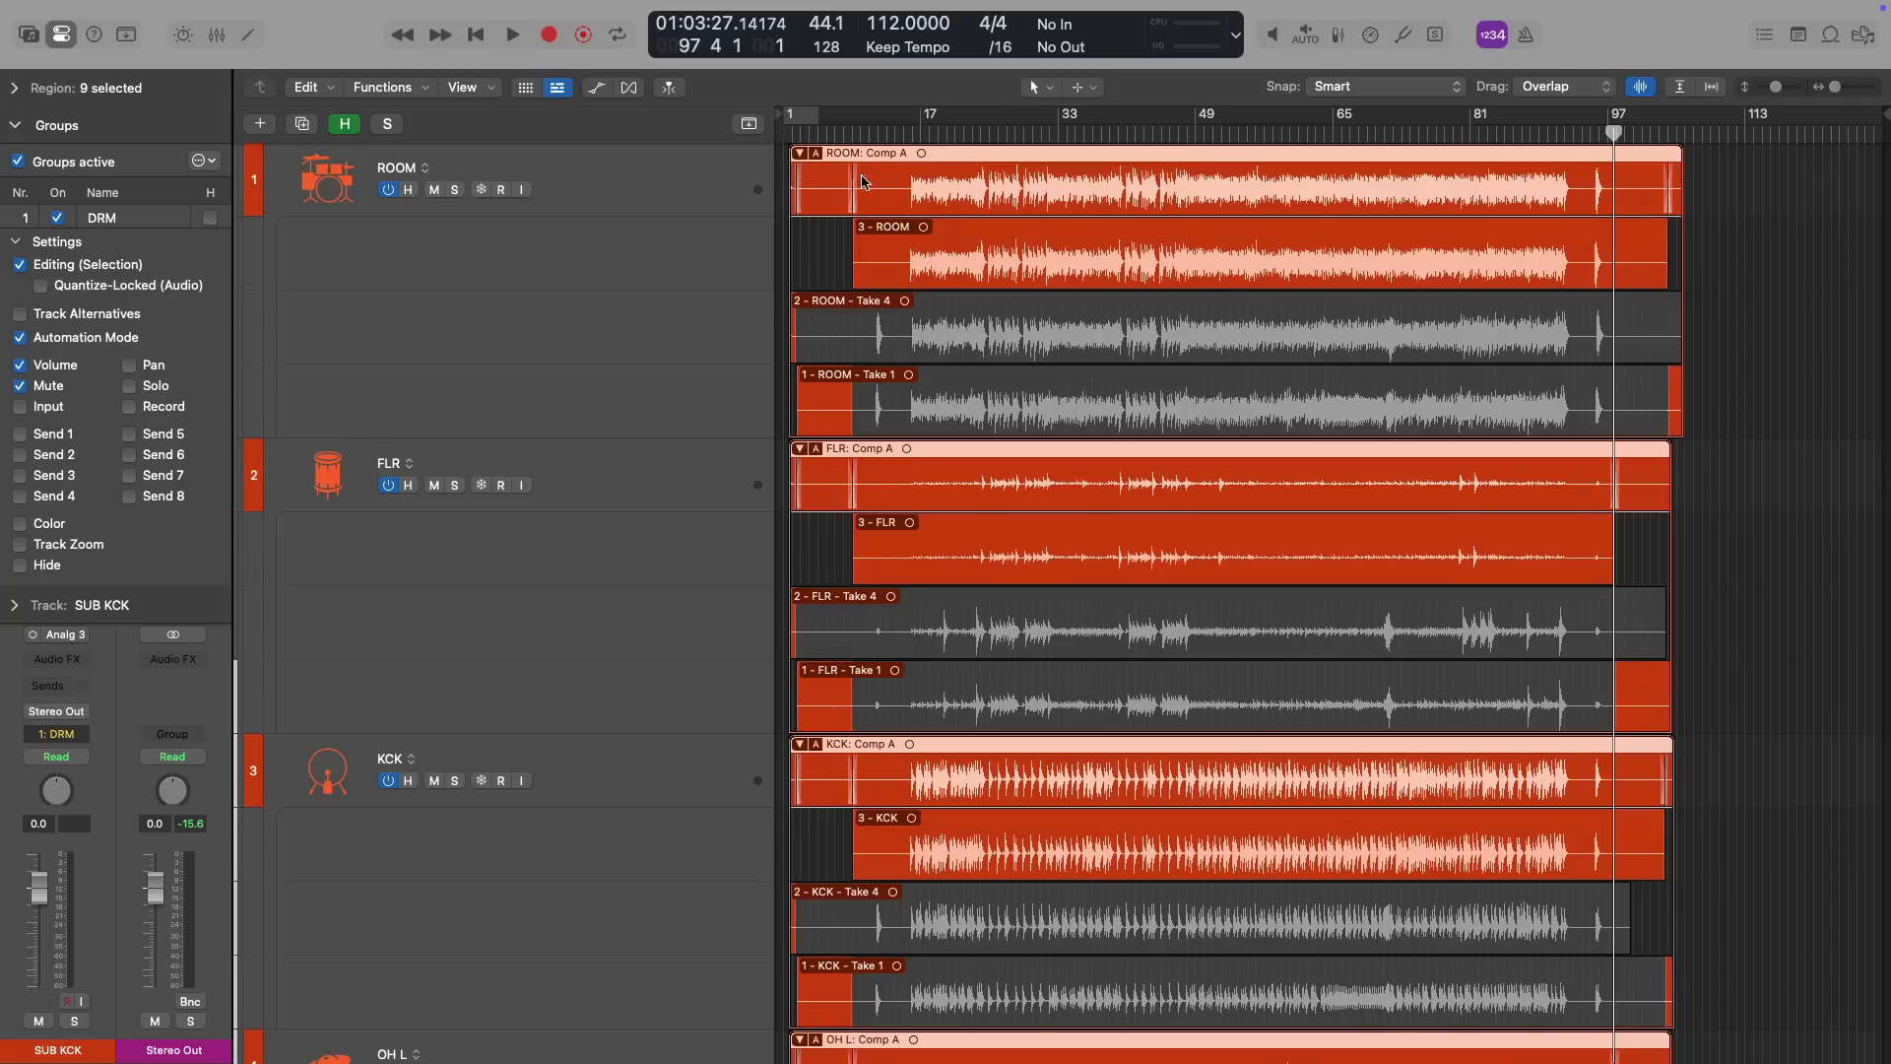
Collapse all nine take folders, split them at the playhead and delete the pieces after the split
left_click(804, 156)
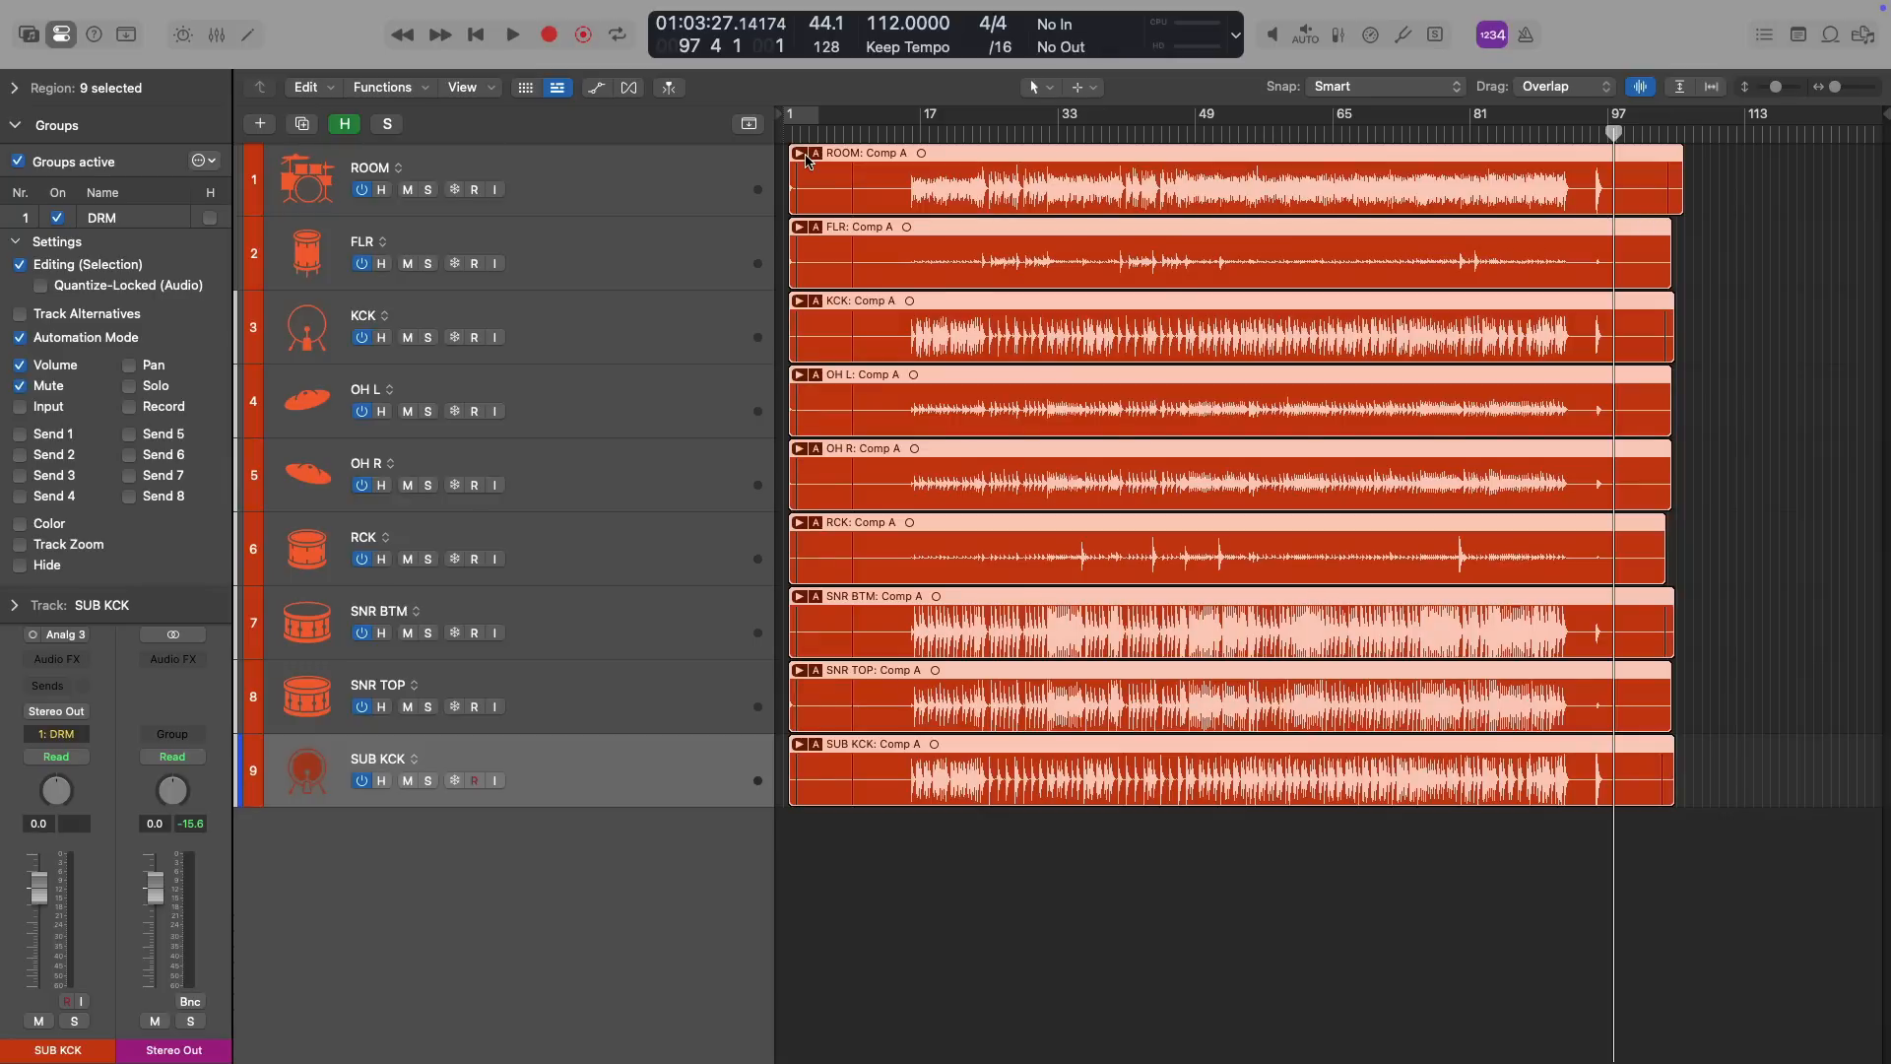
left_click_drag(1533, 198, 1726, 412)
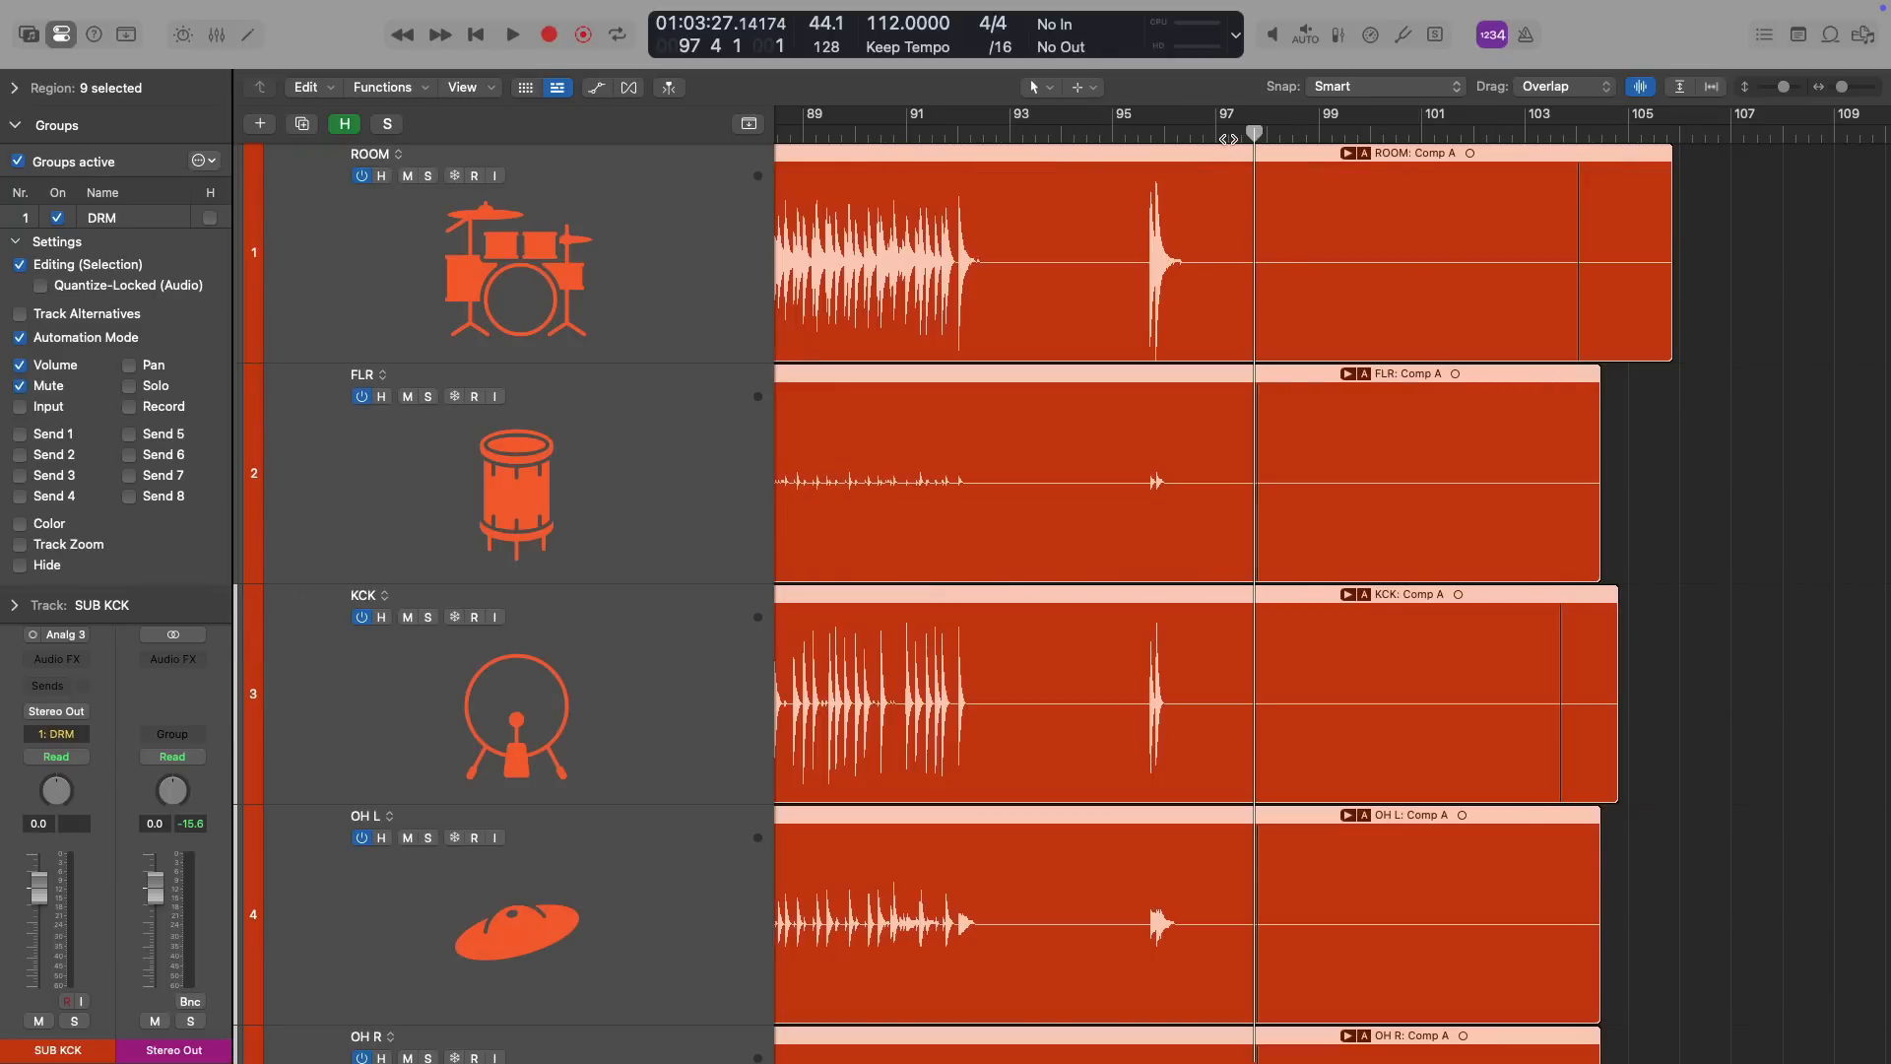
key("super+t")
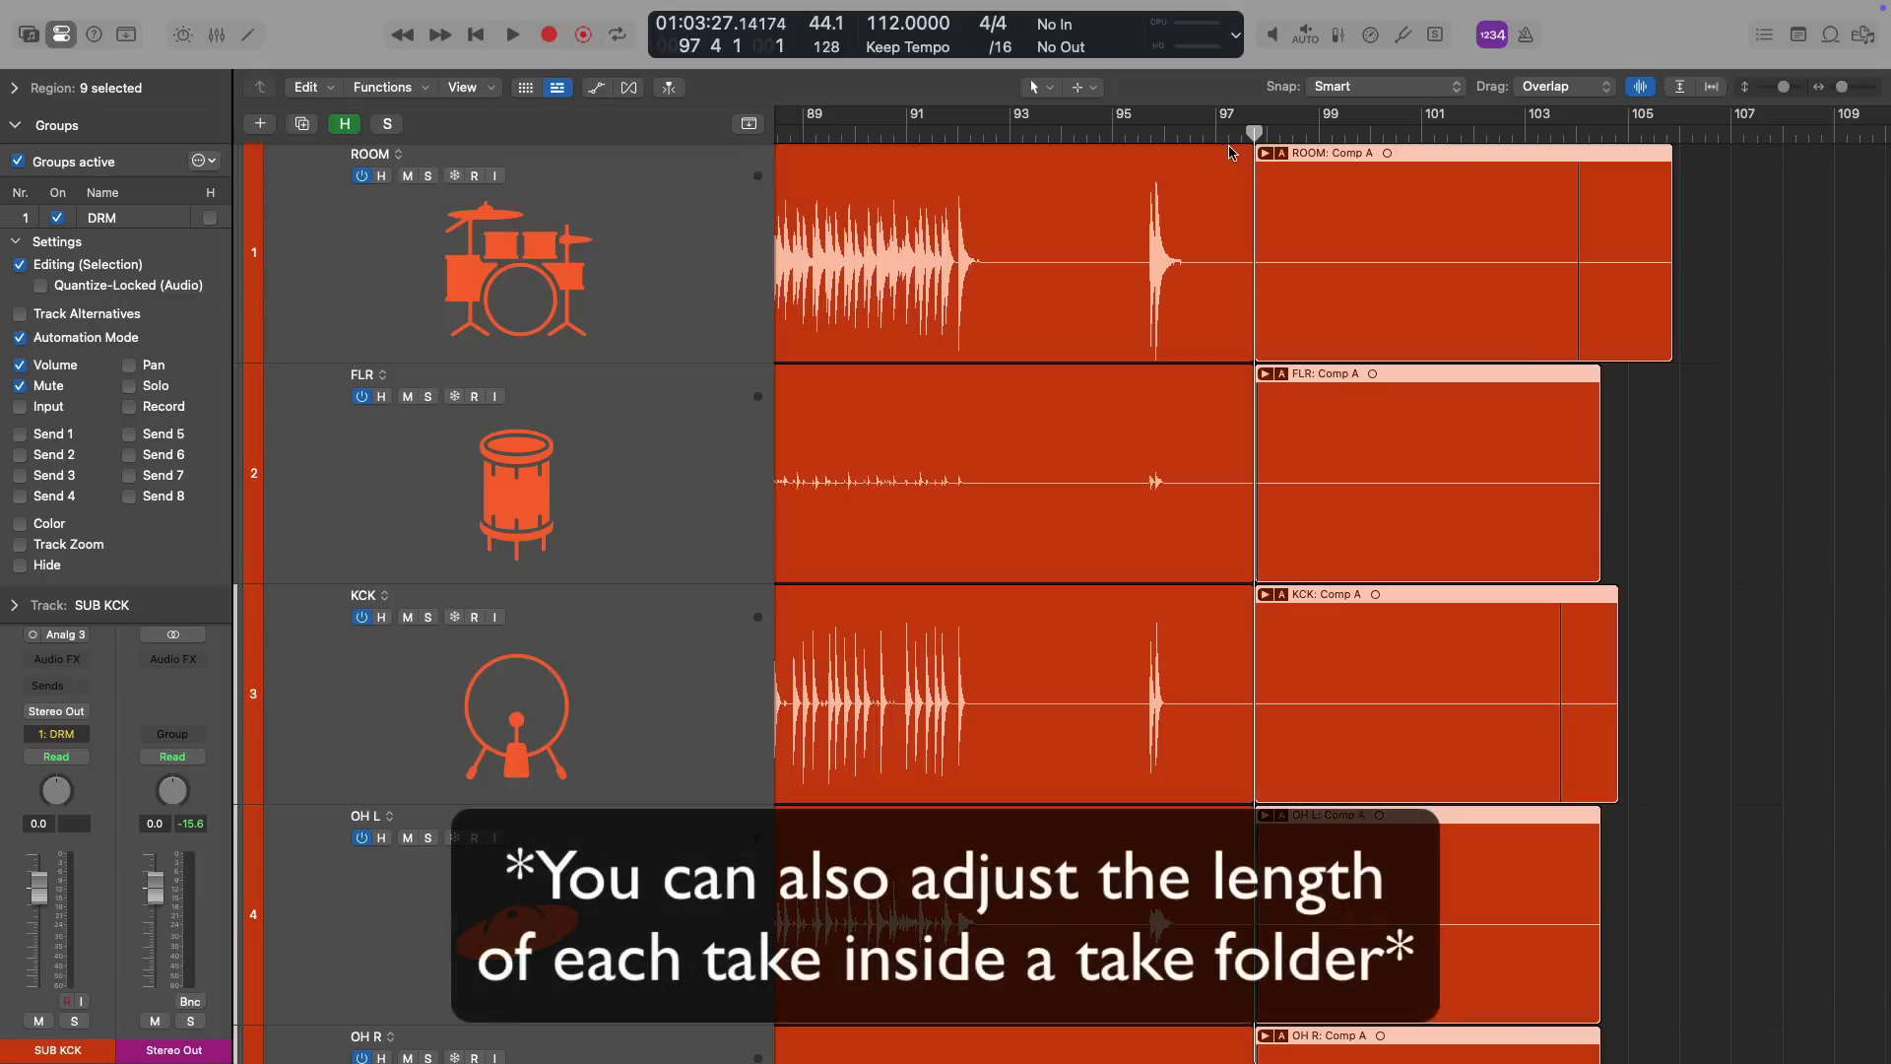
left_click_drag(1219, 238, 1381, 794)
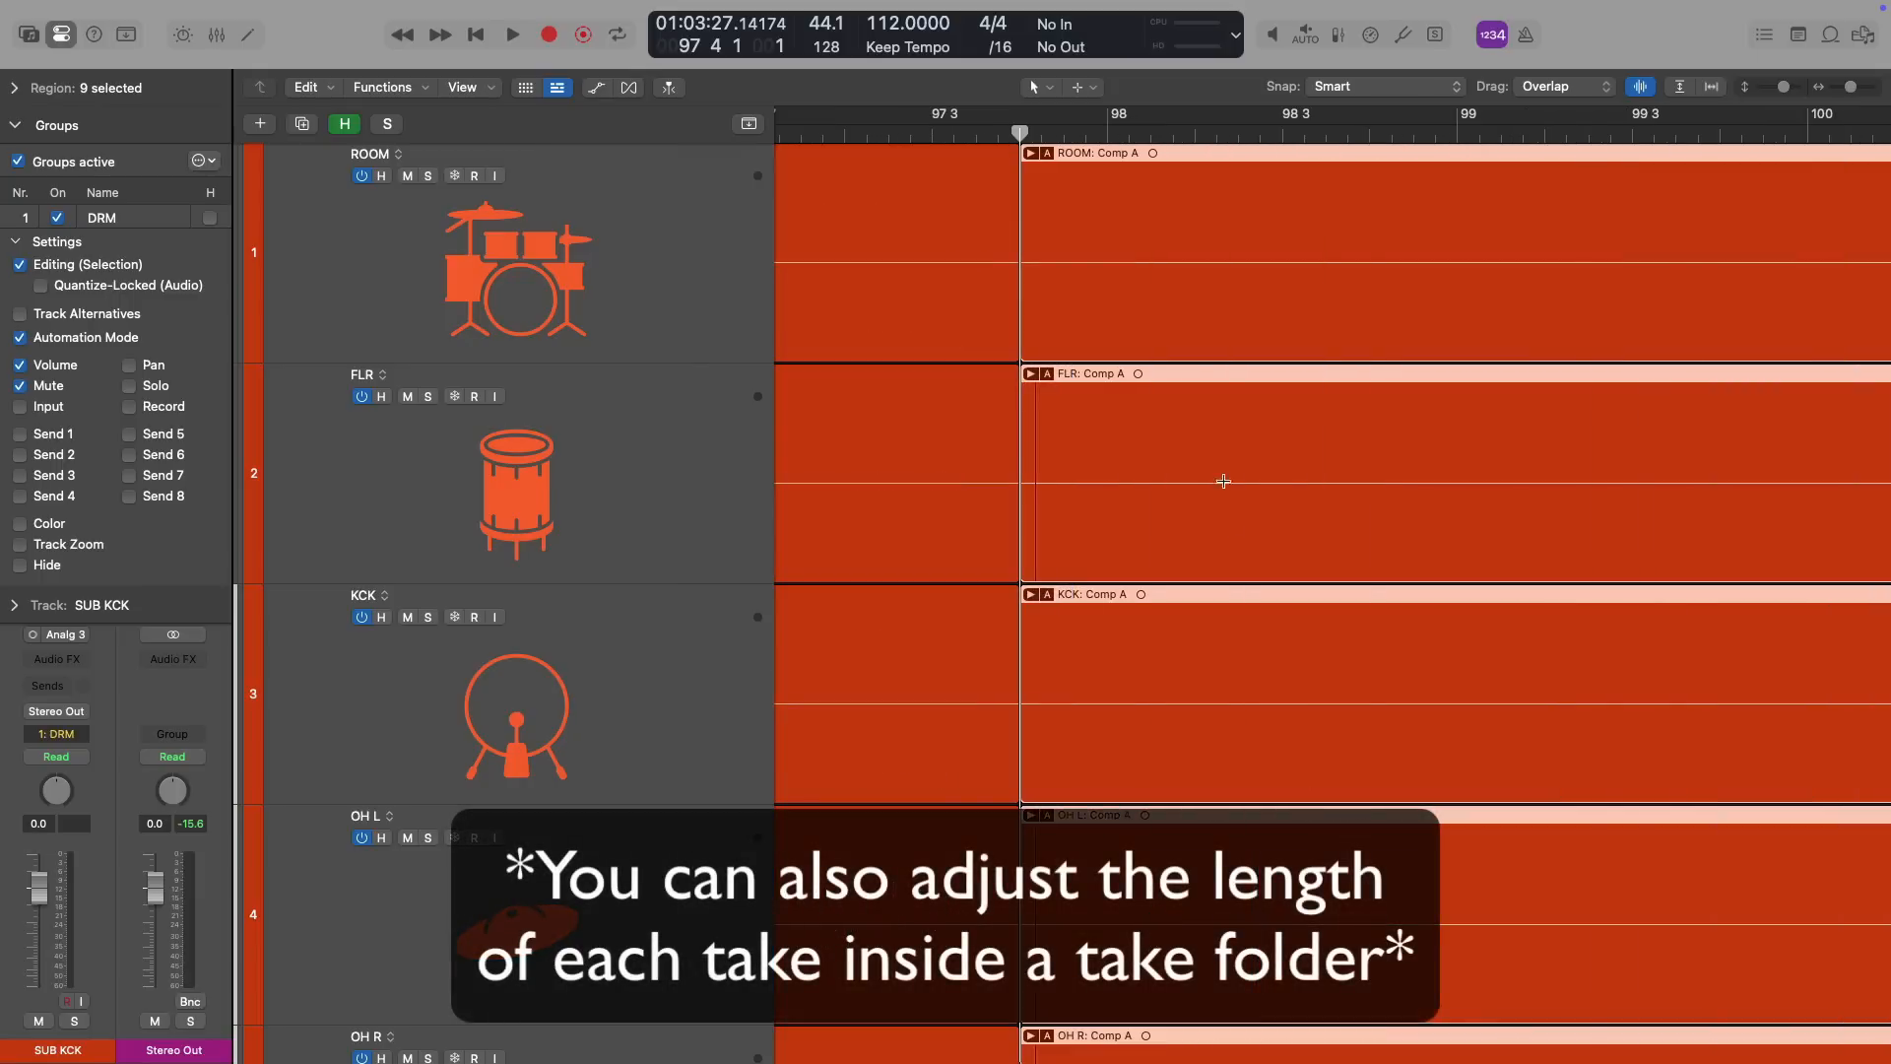
left_click(1222, 386, "ctrl+alt")
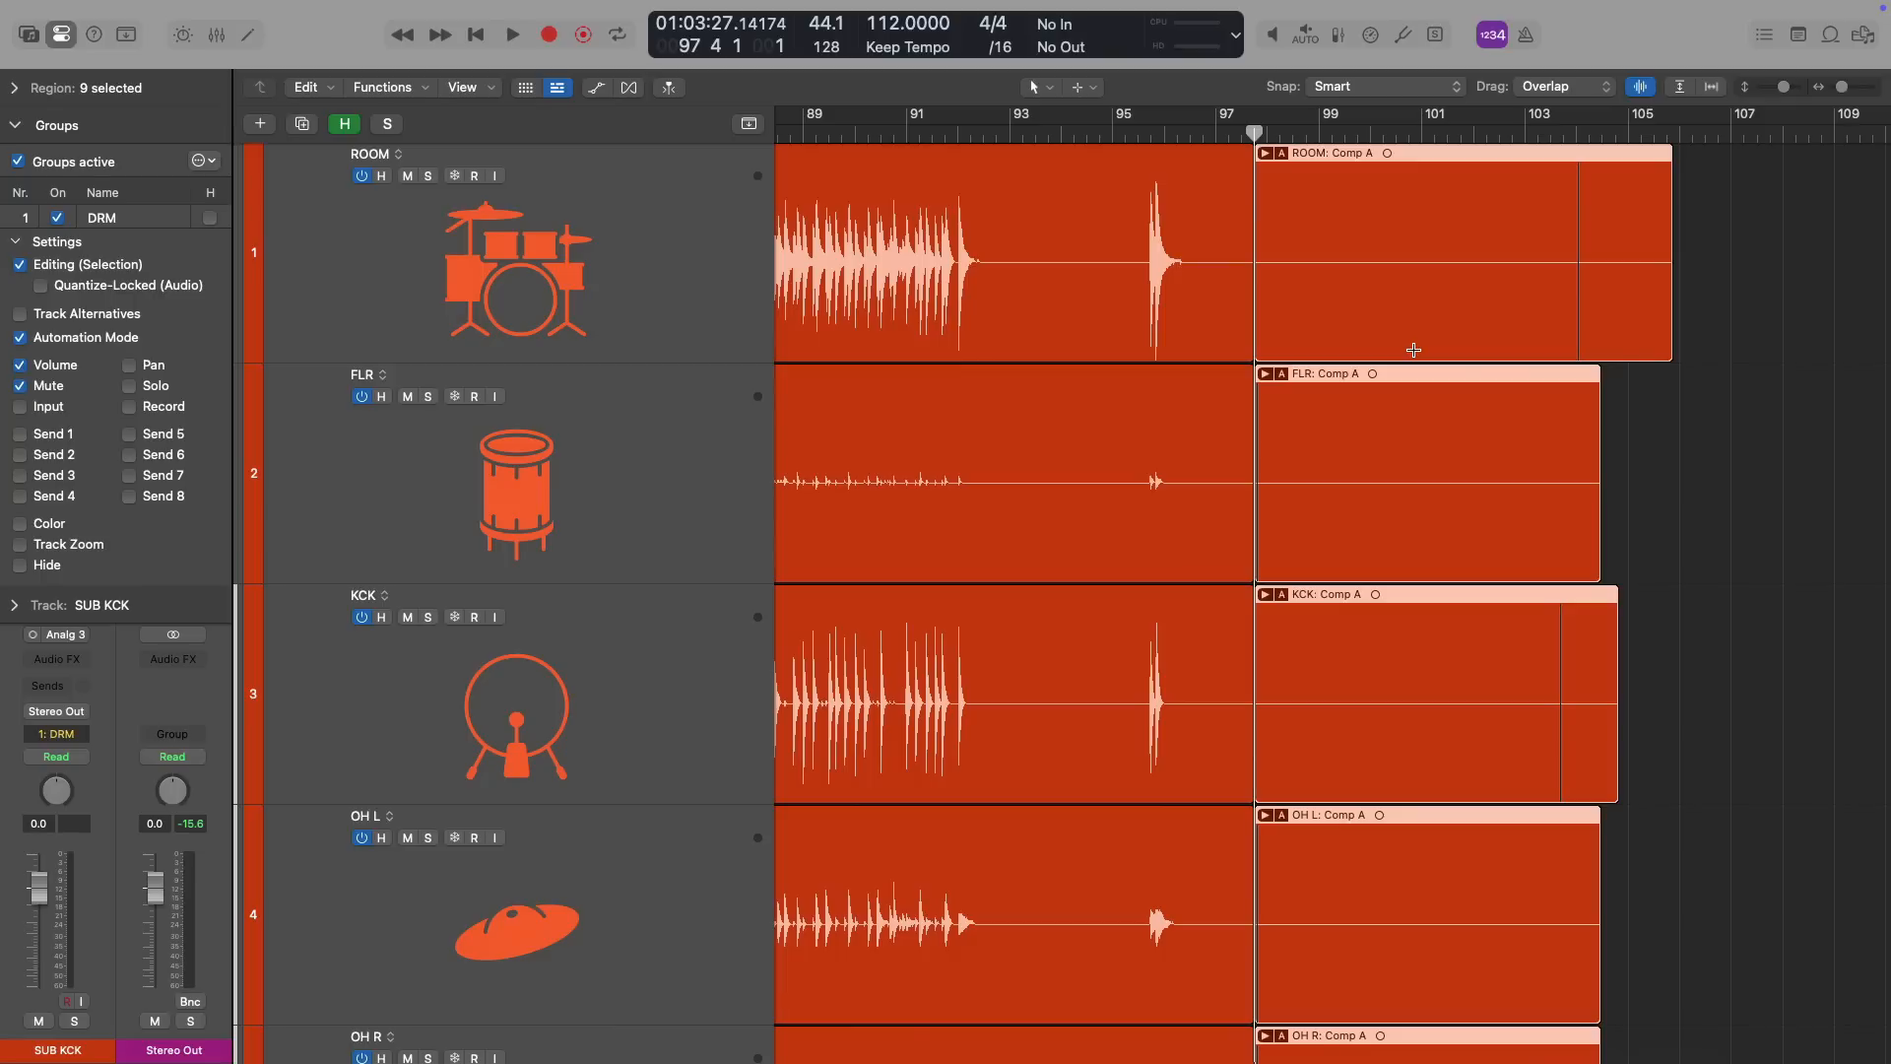
key("Delete")
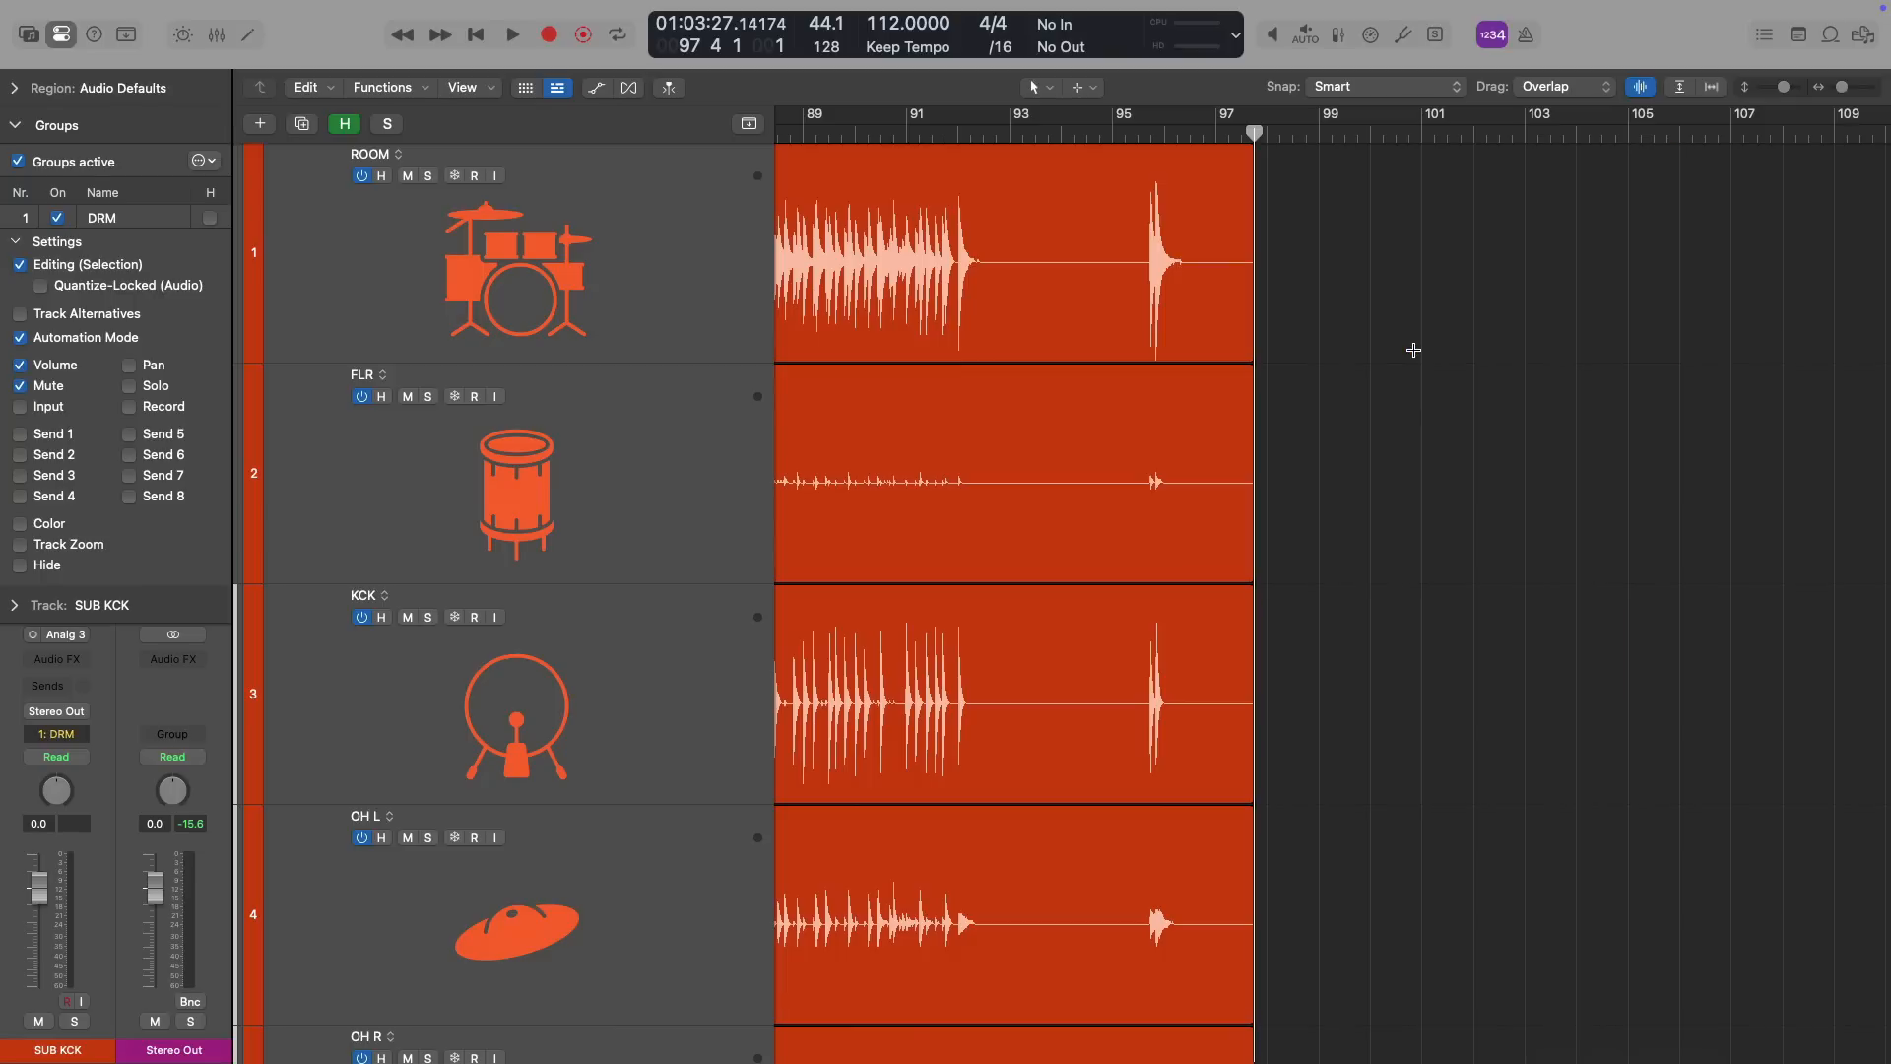
left_click(1416, 352, "ctrl+alt")
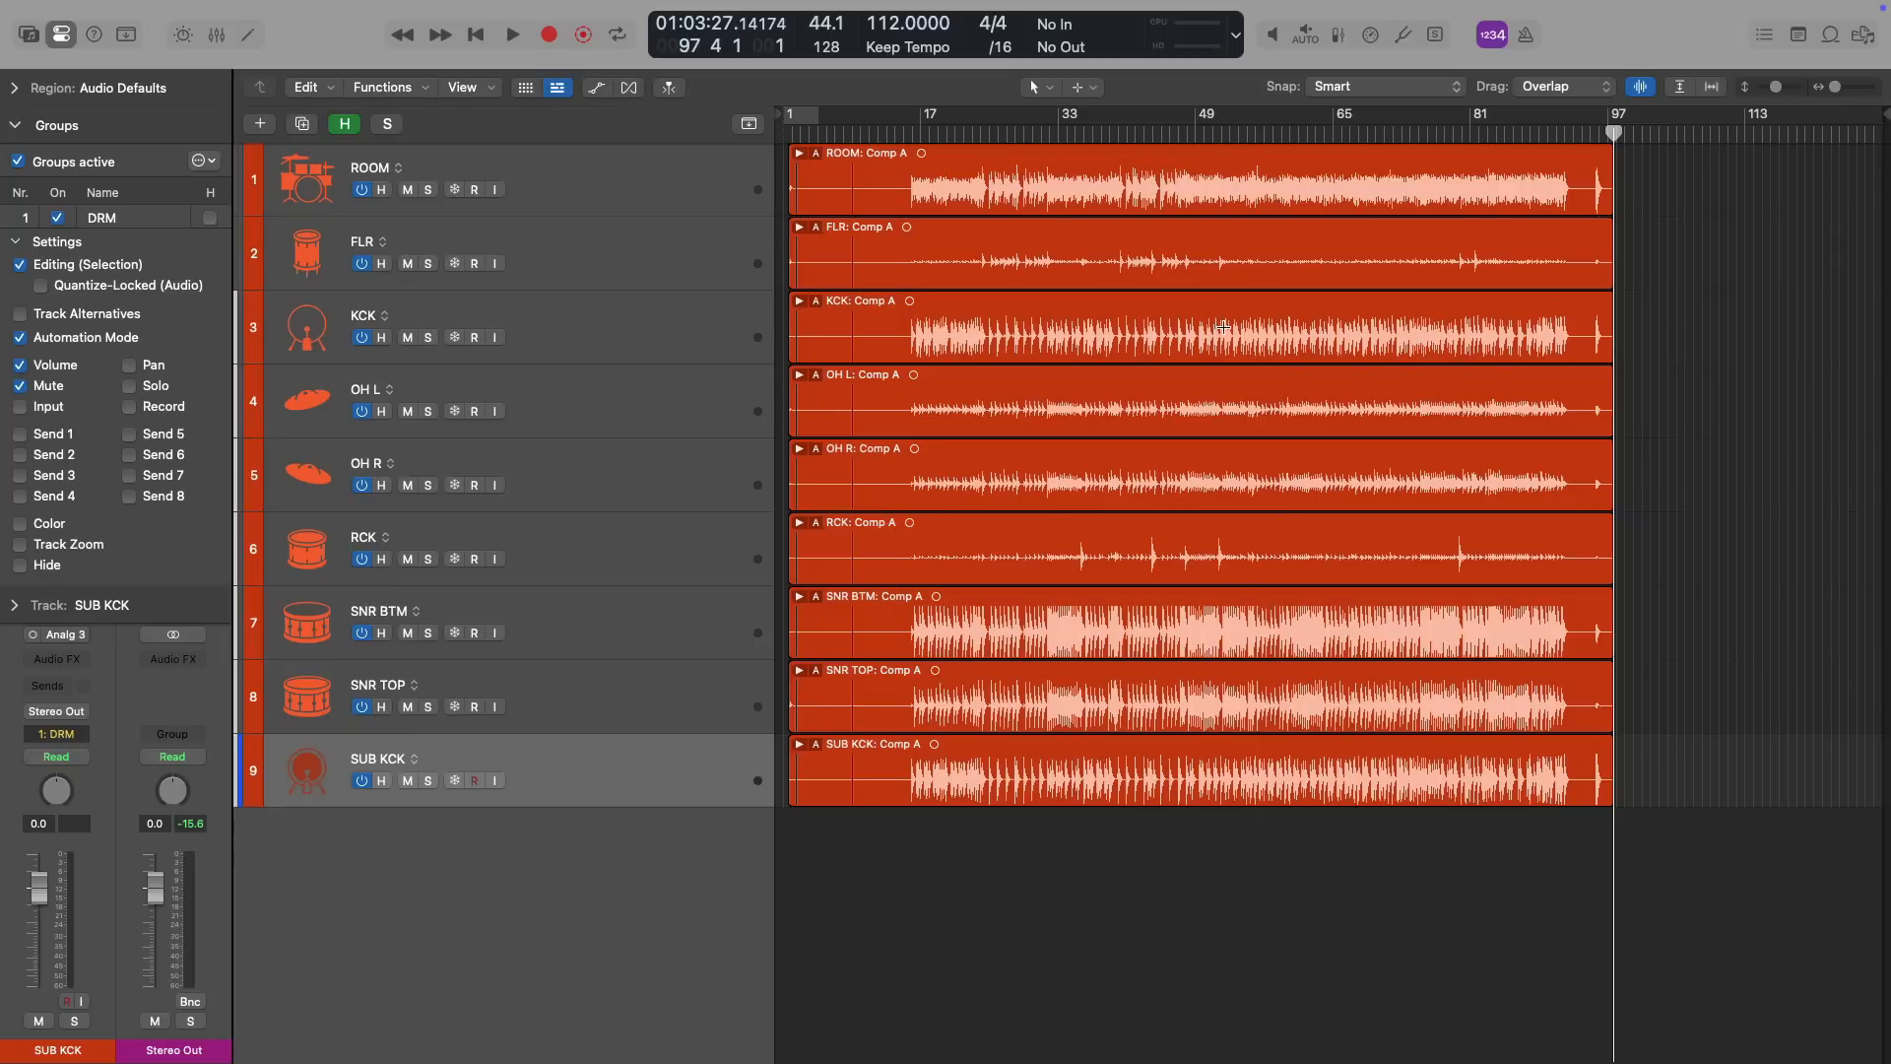
Expand all nine trimmed take folders and comp in ROOM - Take 4 from about bar 20 to bar 27
left_click(835, 158)
left_click(799, 153)
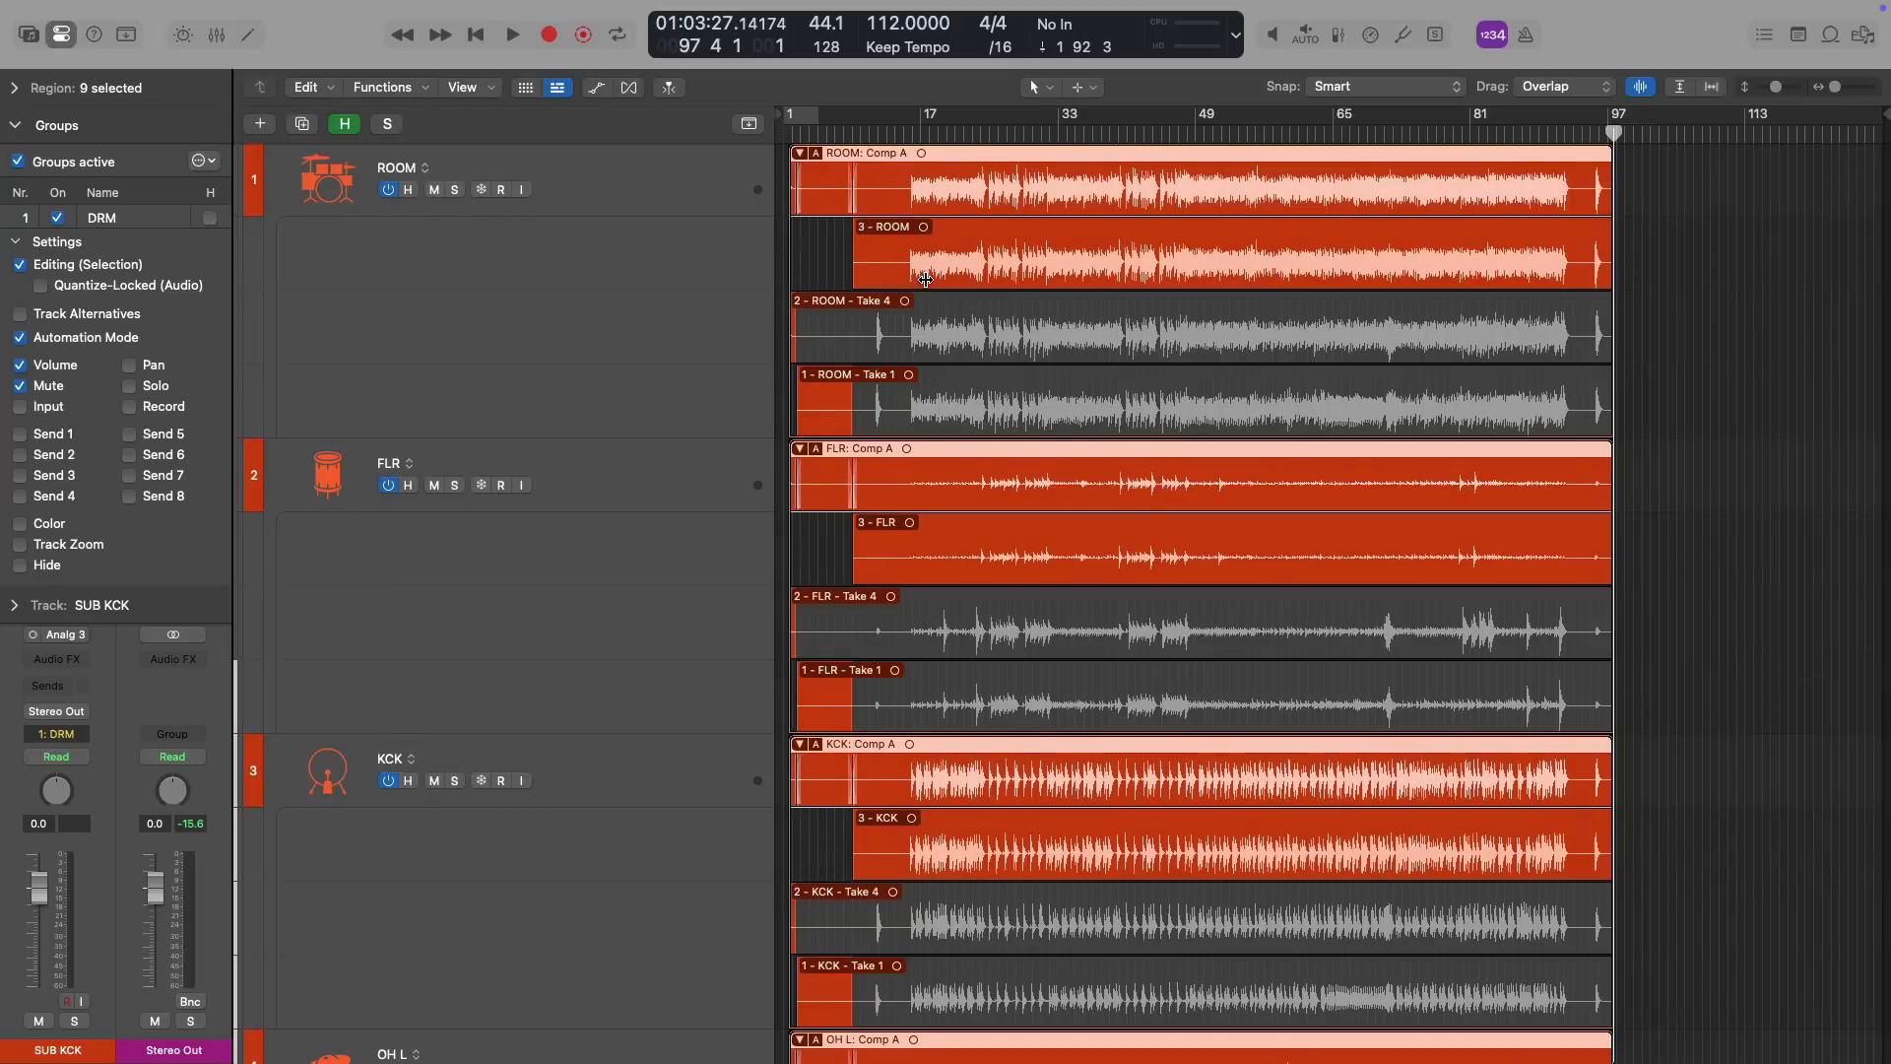
scroll(925, 281, "down", 2)
left_click_drag(955, 284, 1016, 282)
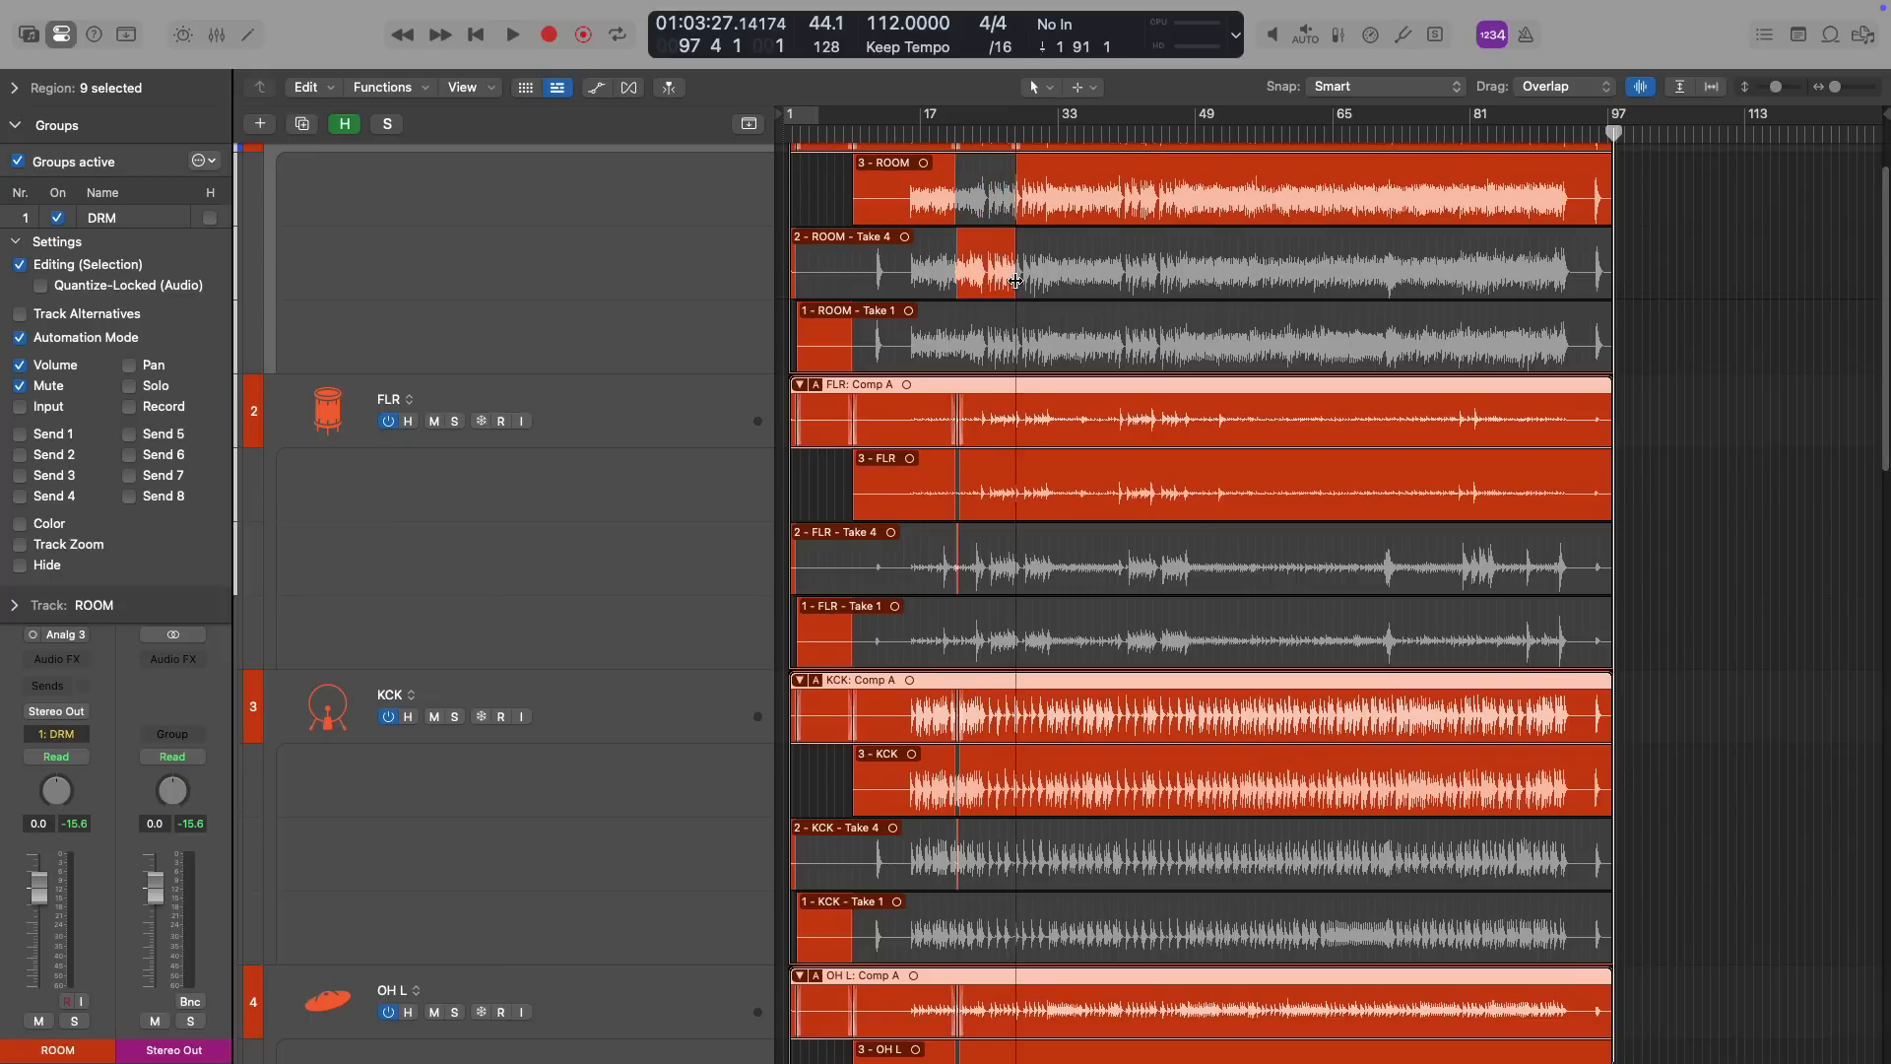
scroll(985, 246, "up", 1)
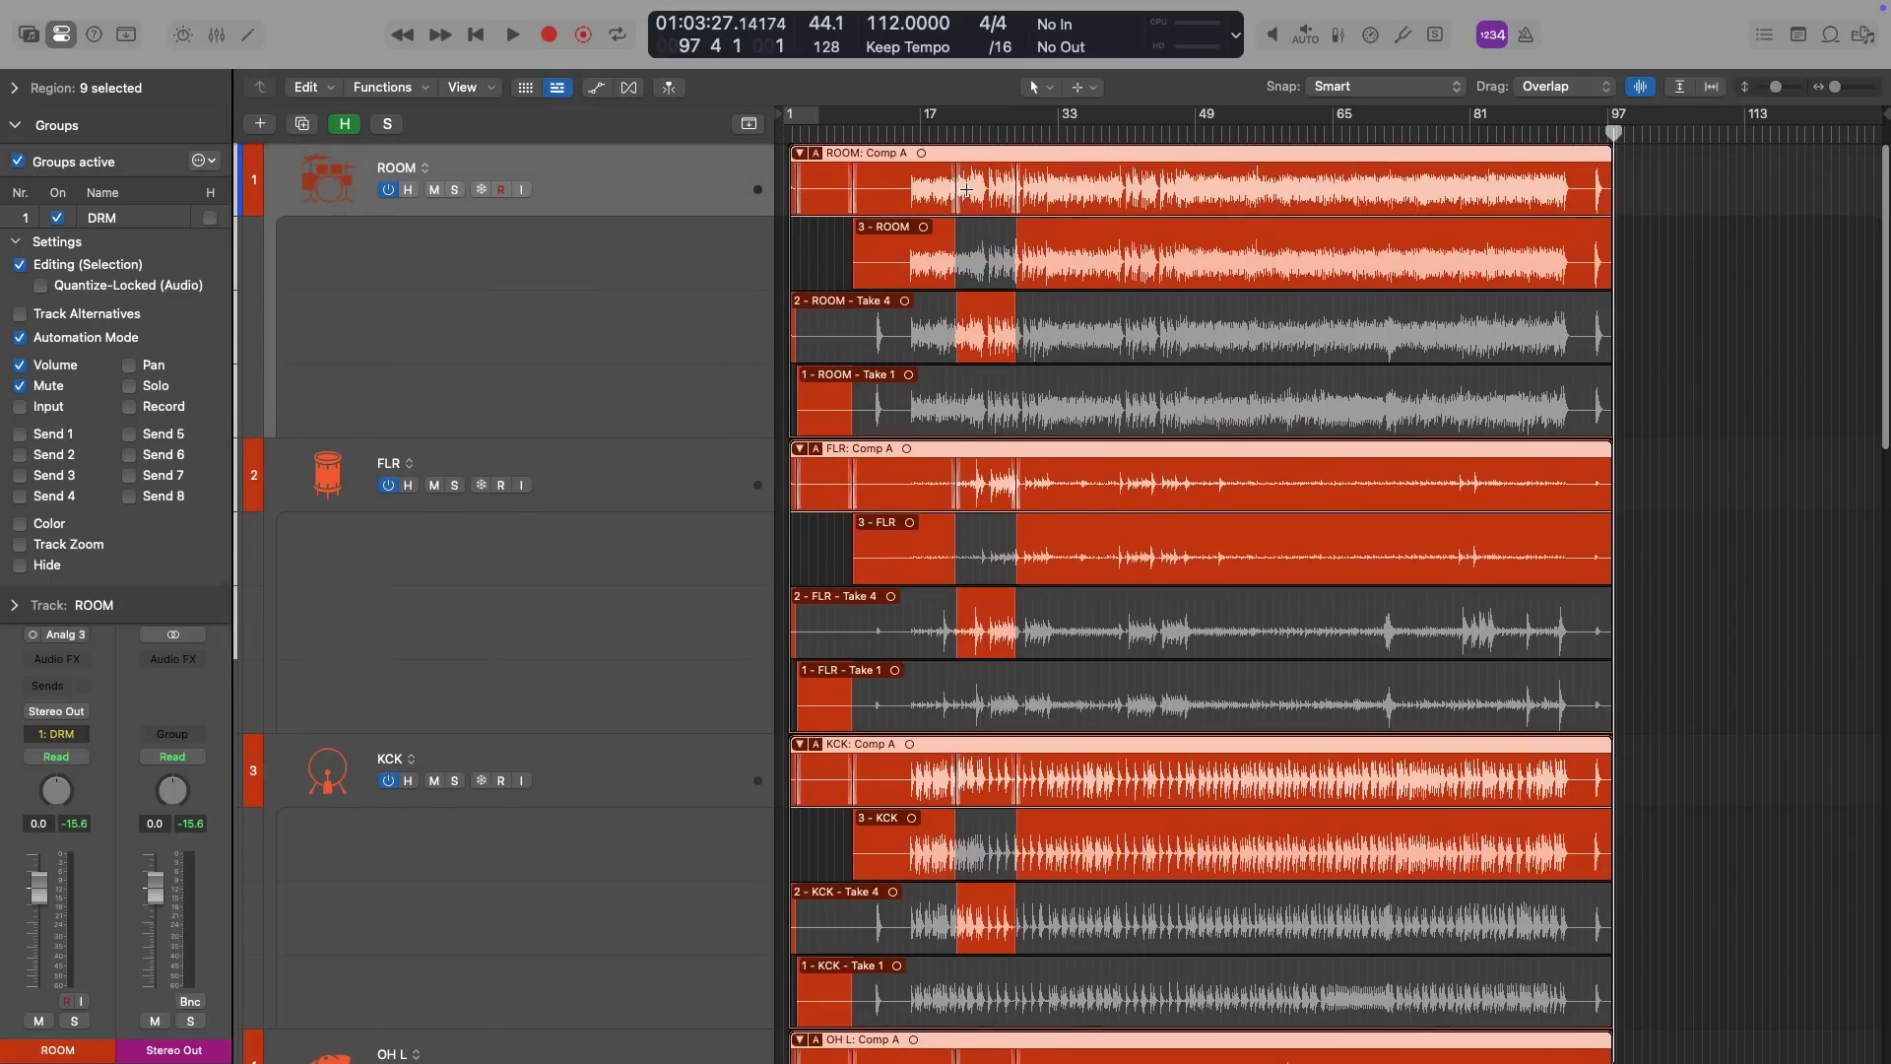
Check the comped Take 4 section in every drum folder from FLR down to SUB KCK
scroll(980, 296, "down", 3)
scroll(976, 323, "down", 3)
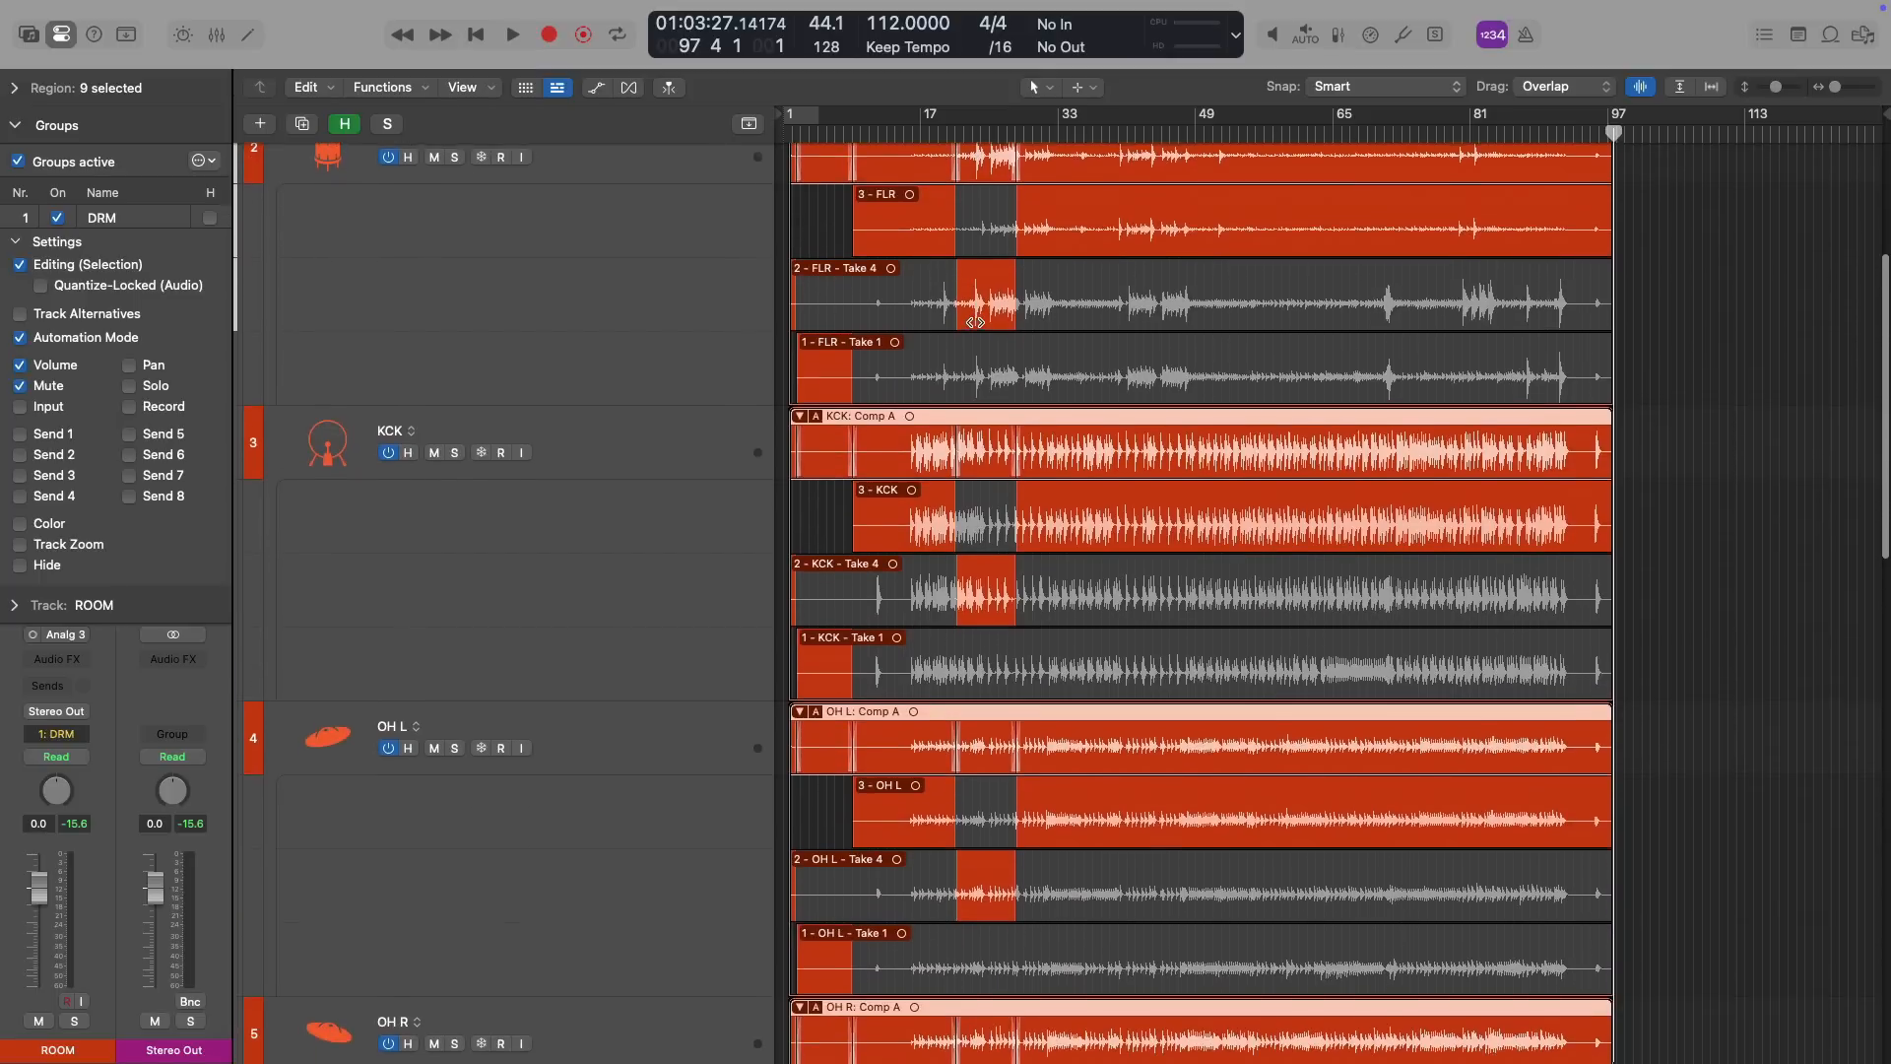
scroll(976, 323, "down", 1)
scroll(976, 324, "down", 5)
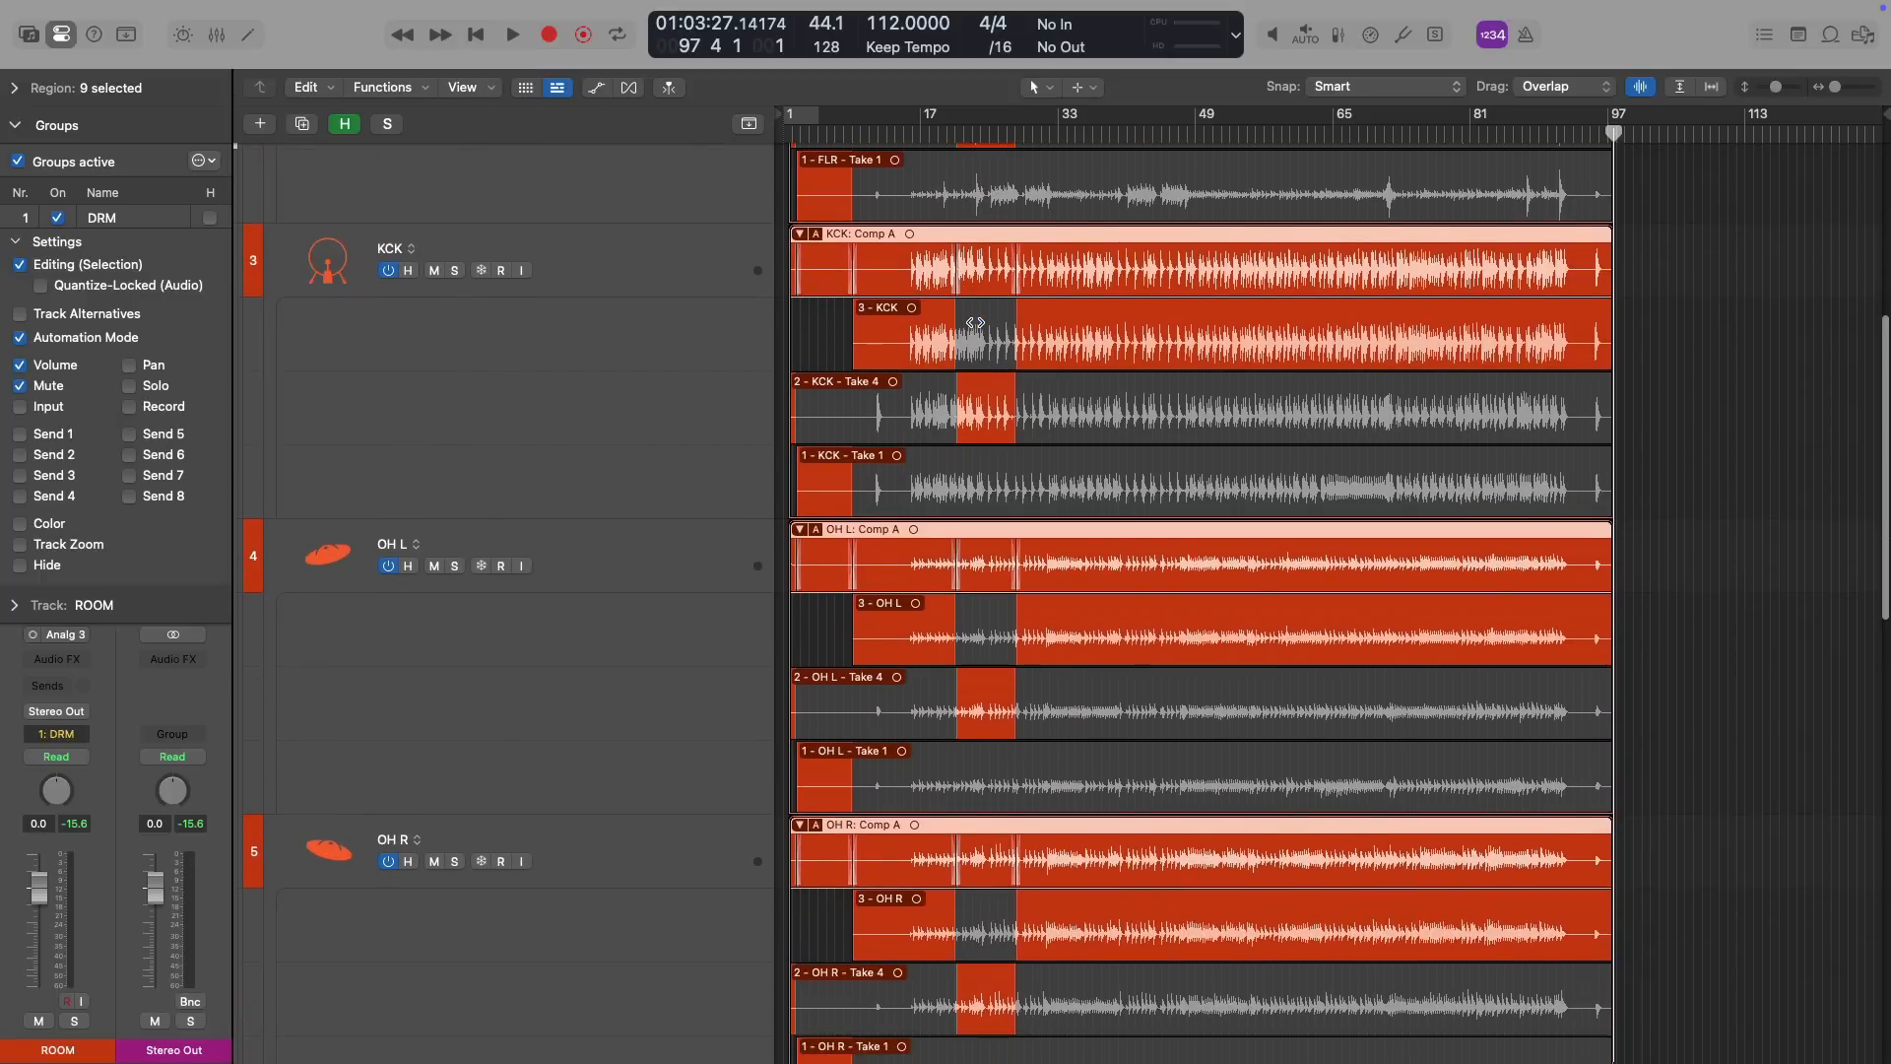
scroll(985, 463, "down", 3)
scroll(987, 542, "down", 6)
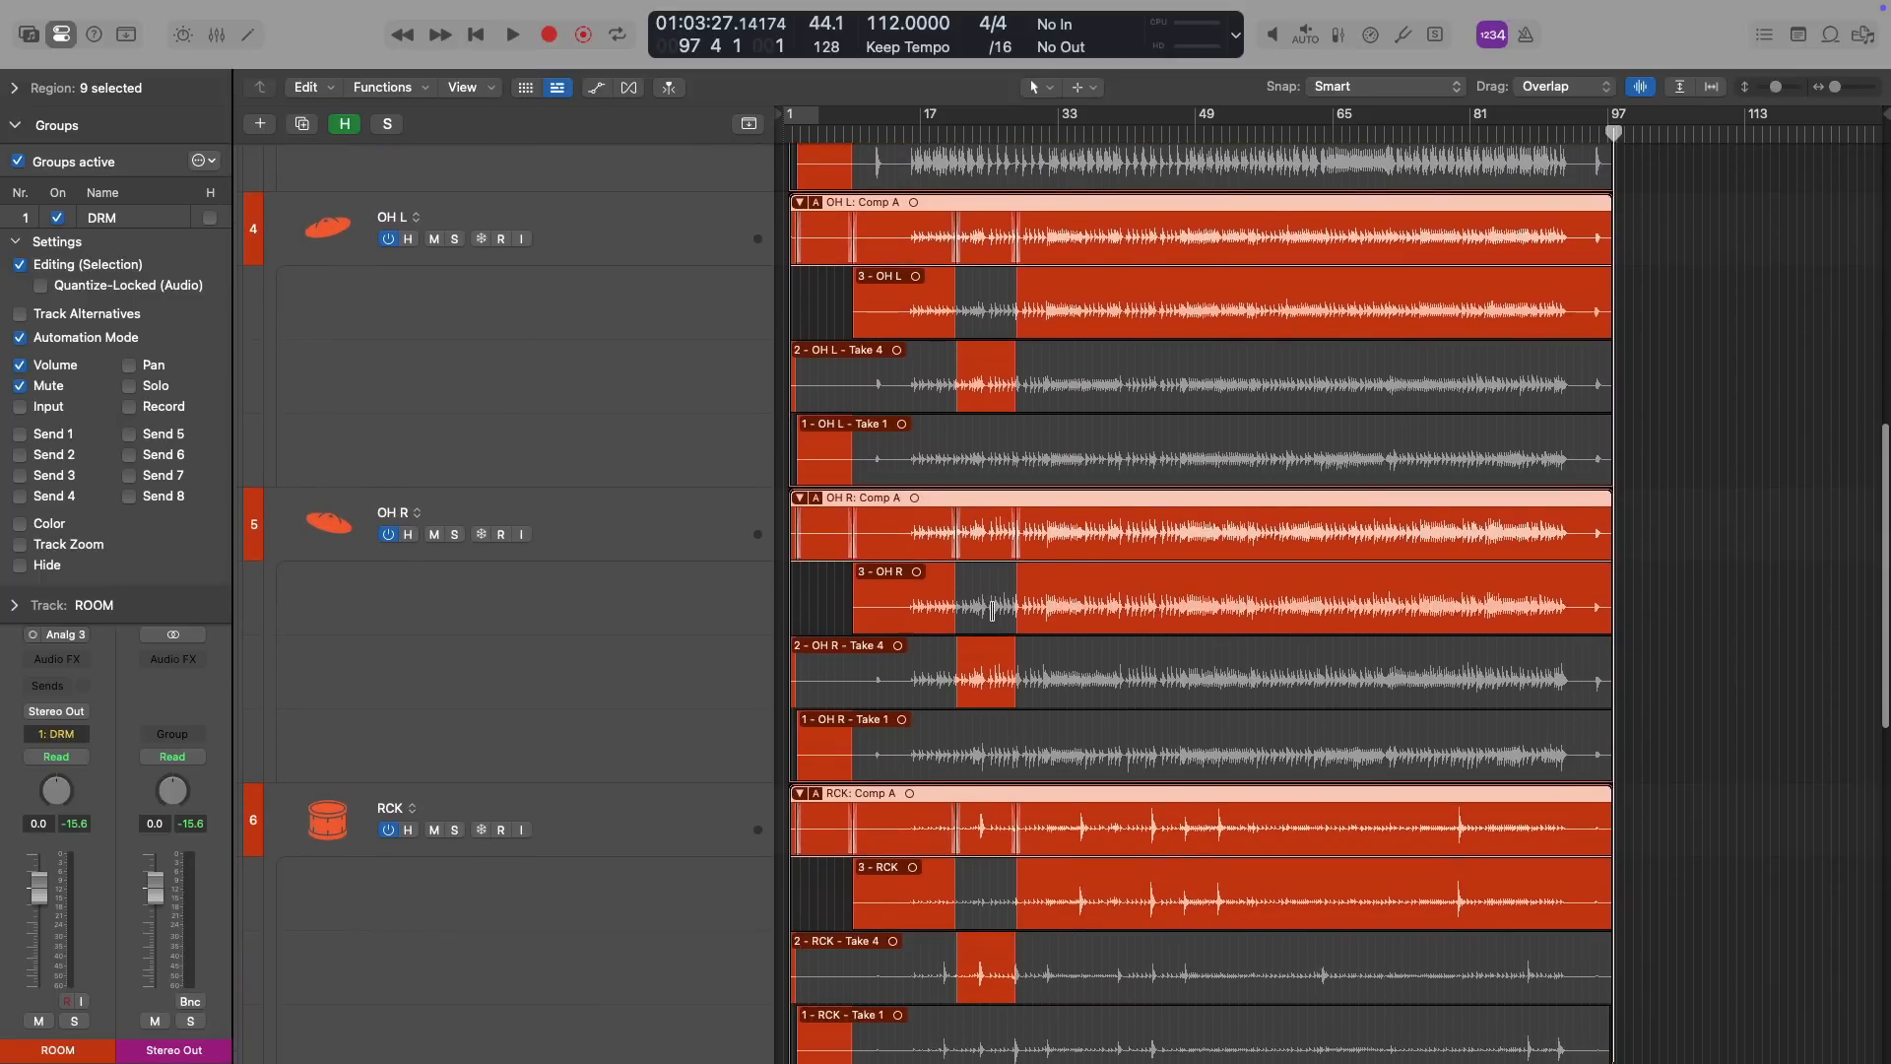
scroll(990, 635, "down", 2)
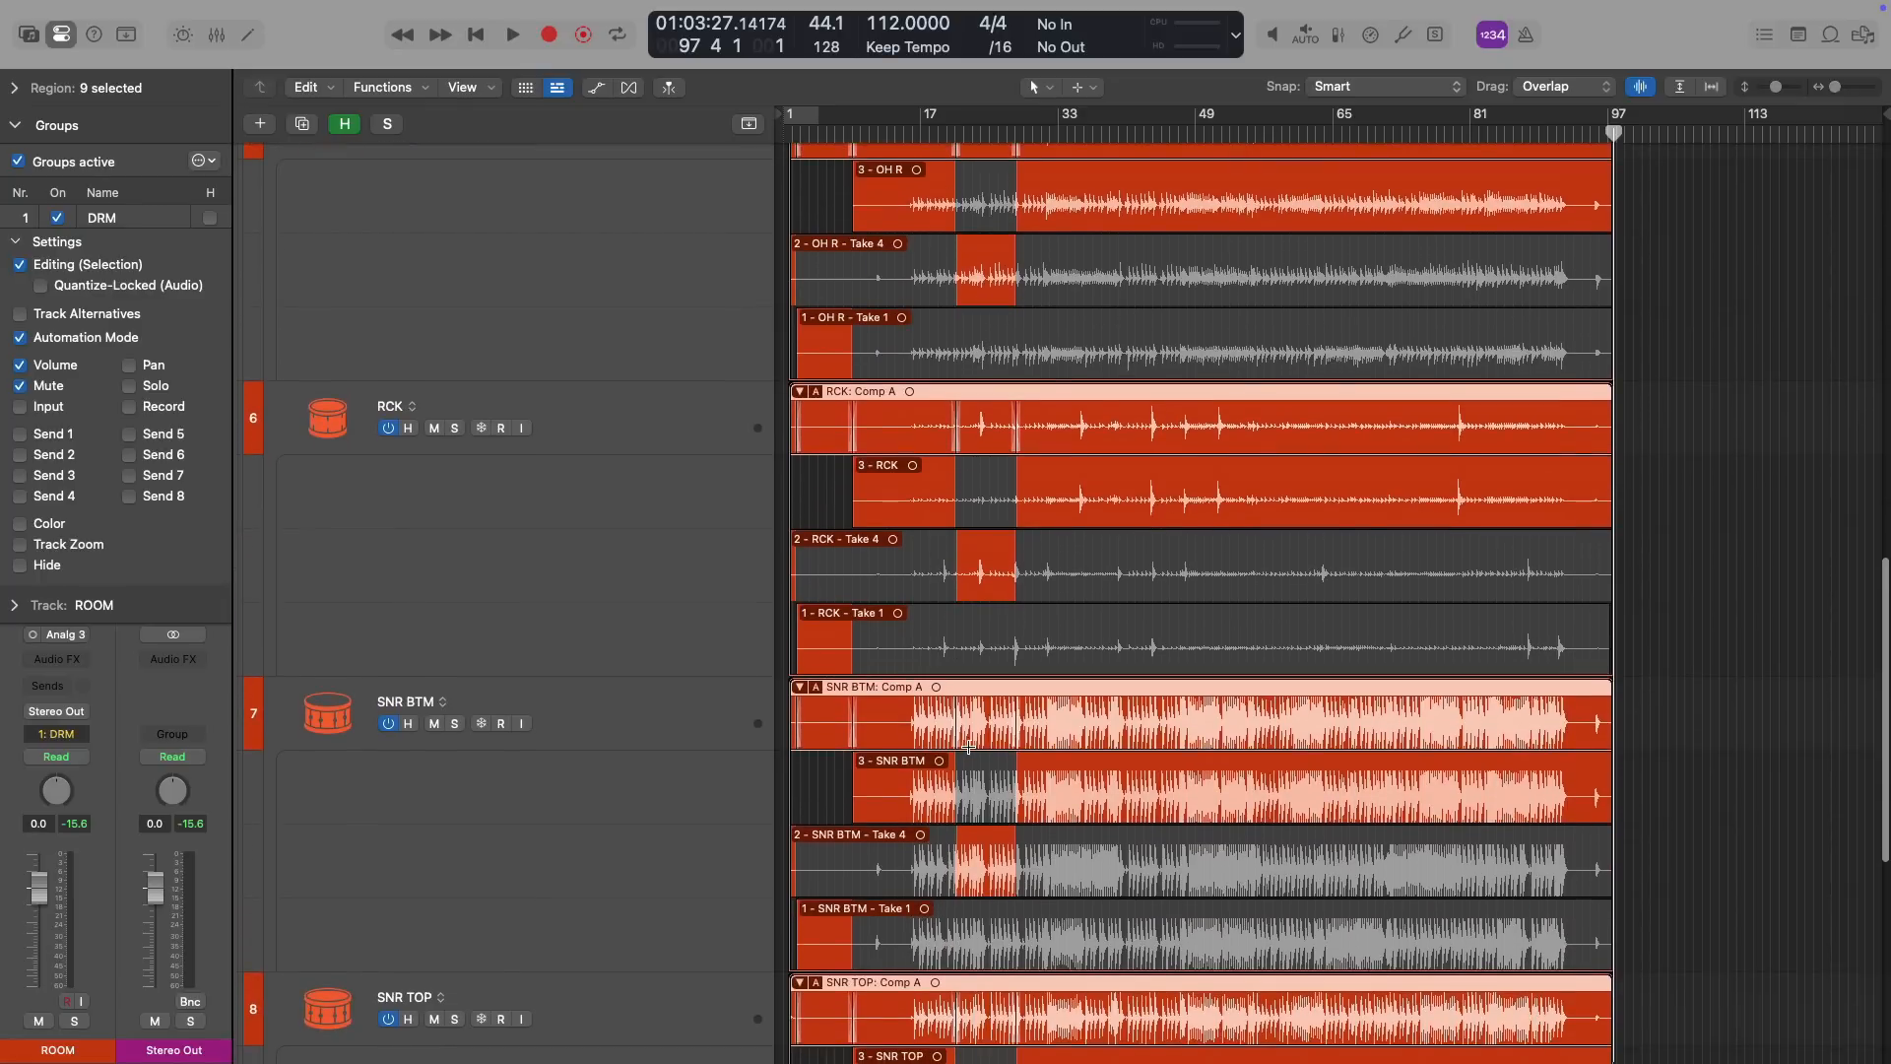
scroll(988, 733, "down", 10)
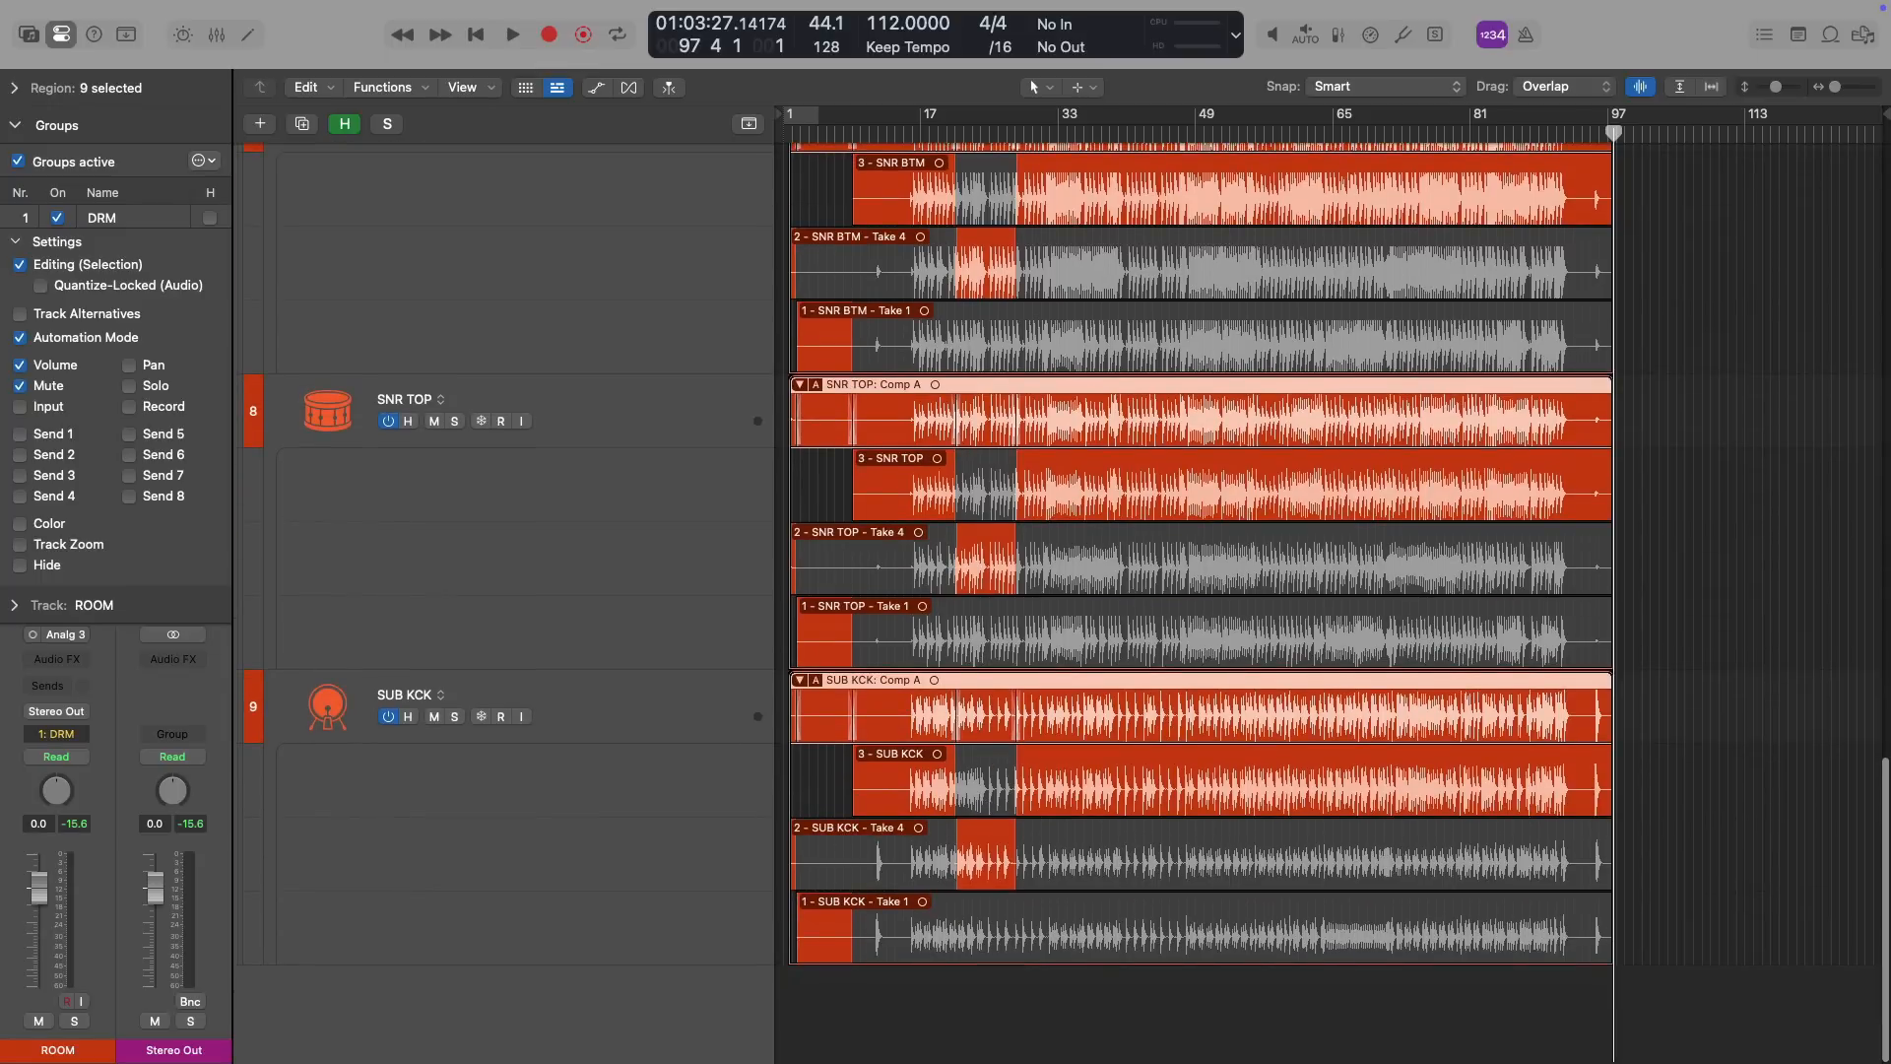
Comp in SUB KCK - Take 4 from about bar 41 to 48 and SNR TOP - Take 1 from about bar 60 to 68
left_click_drag(1131, 876, 1191, 878)
left_click_drag(1282, 640, 1363, 654)
left_click(1347, 615)
scroll(1304, 472, "up", 5)
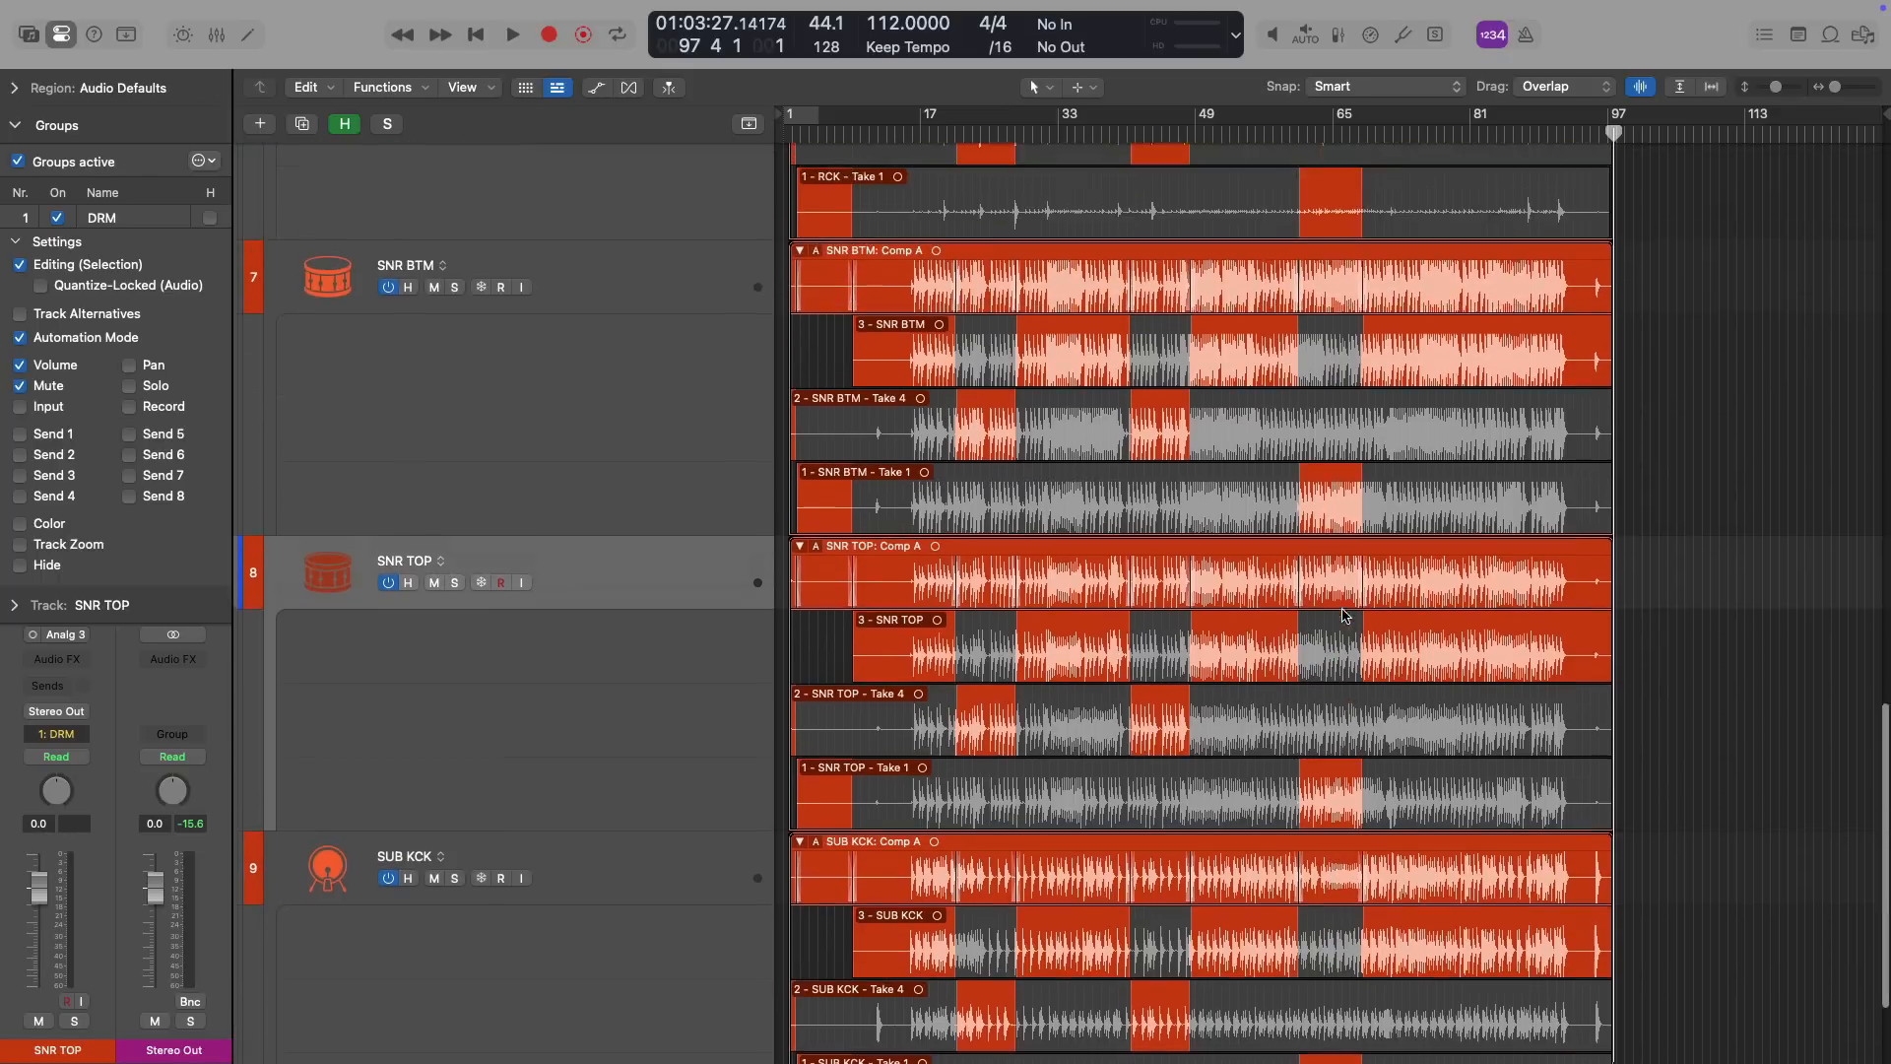
Comp in SNR BTM - Take 4 from about bar 53 to 57 and RCK - Take 4 from about bar 72 to 77
left_click_drag(1239, 494, 1271, 497)
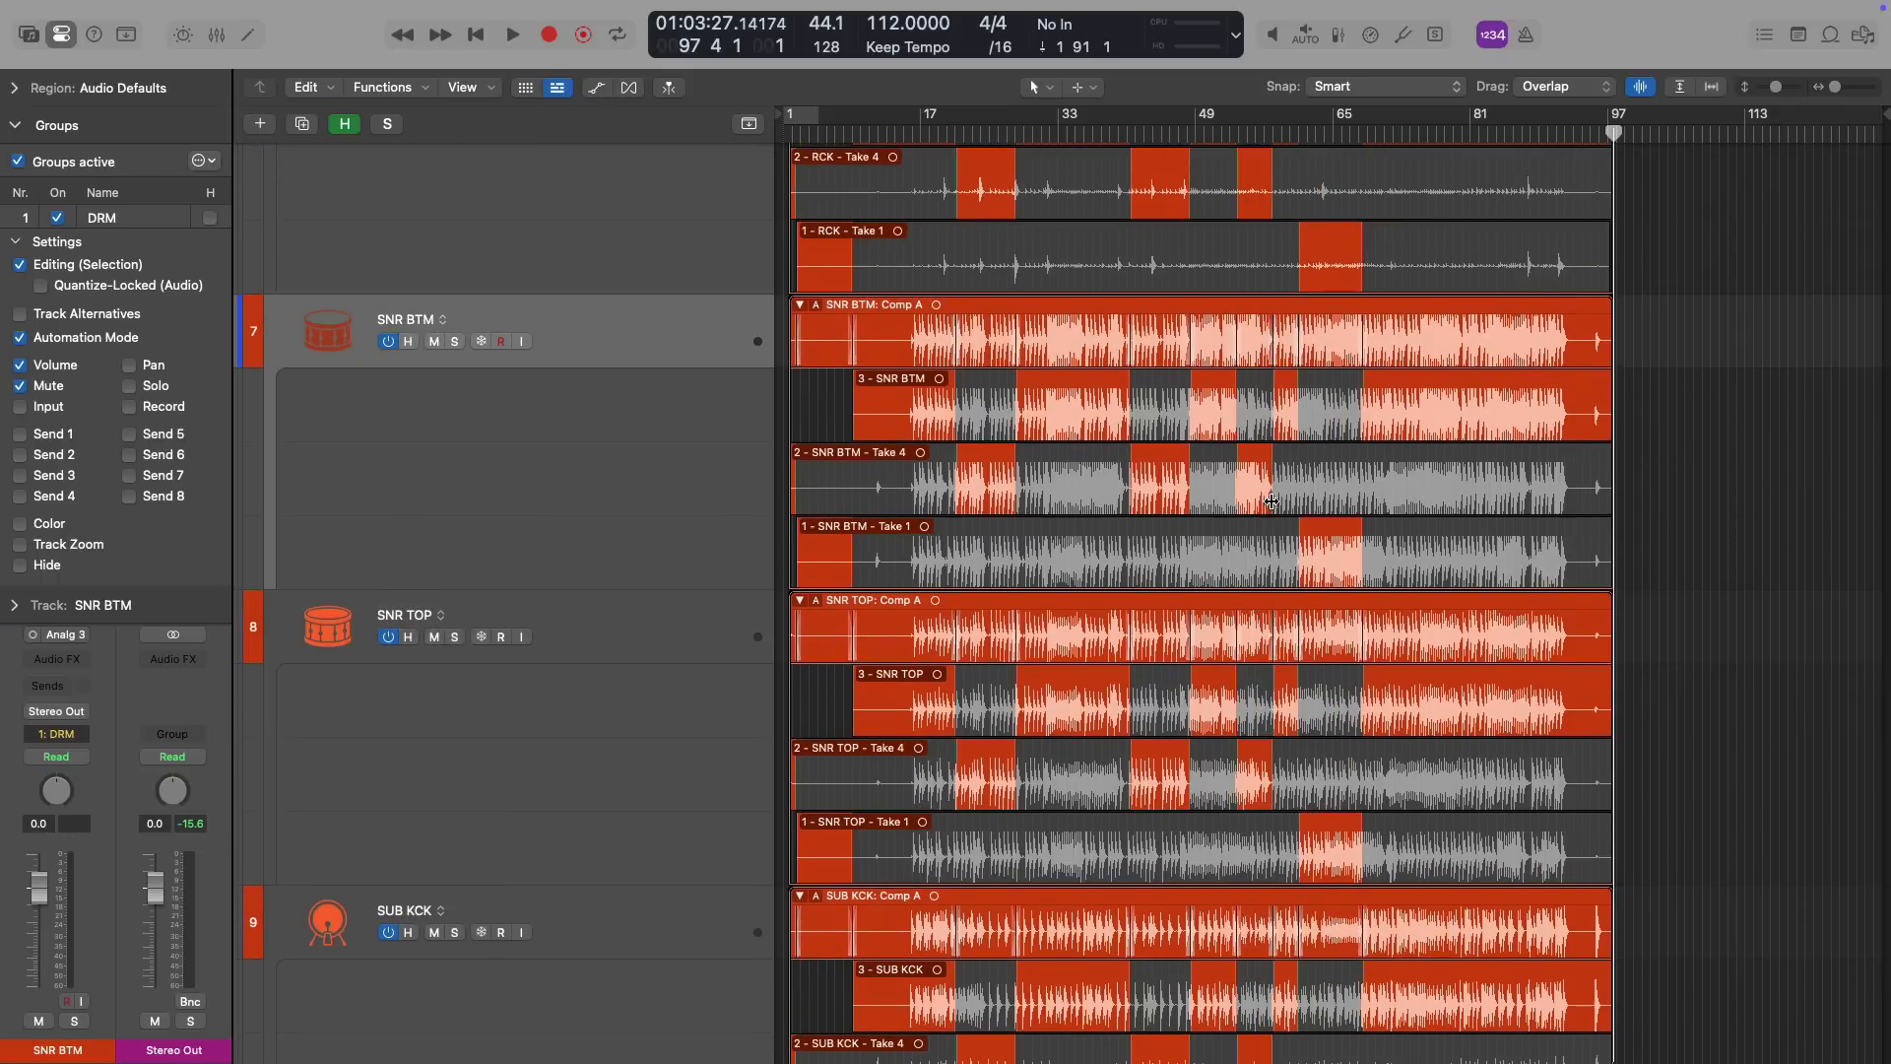
scroll(1401, 468, "up", 6)
left_click_drag(1403, 463, 1441, 461)
scroll(1441, 460, "up", 15)
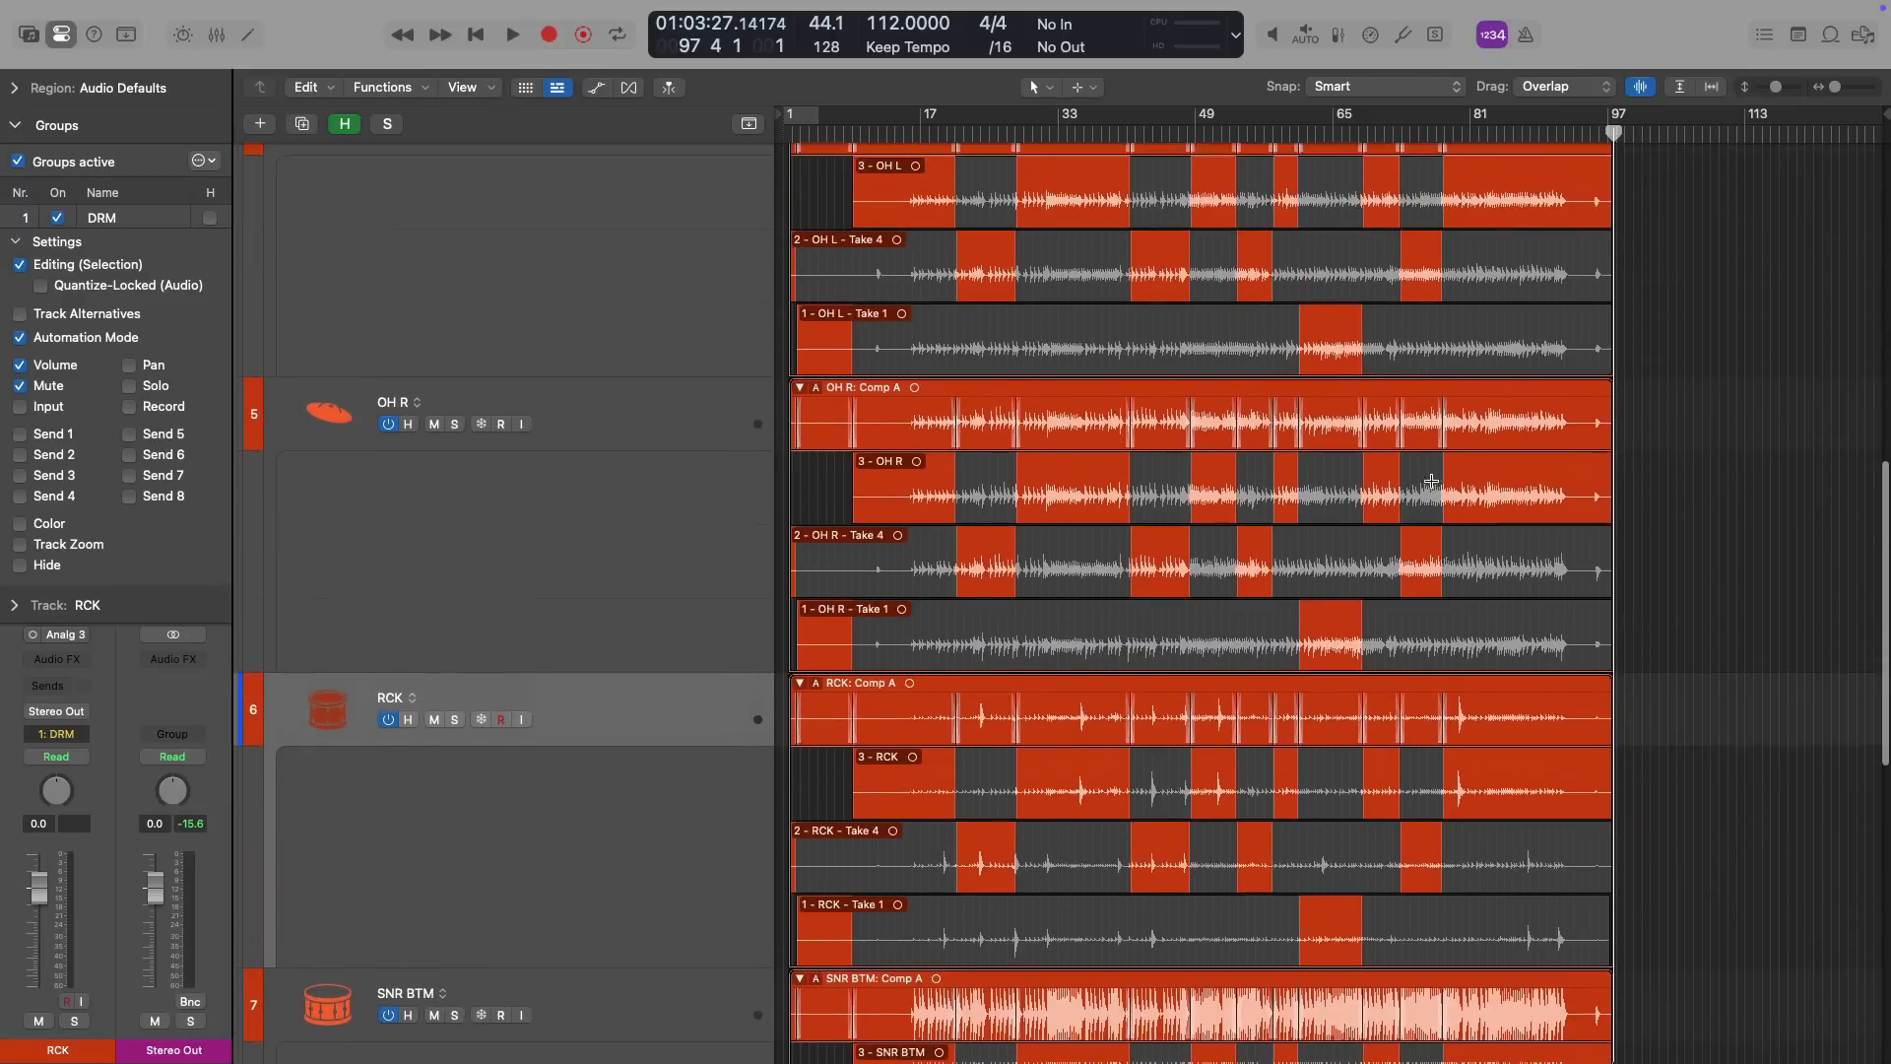